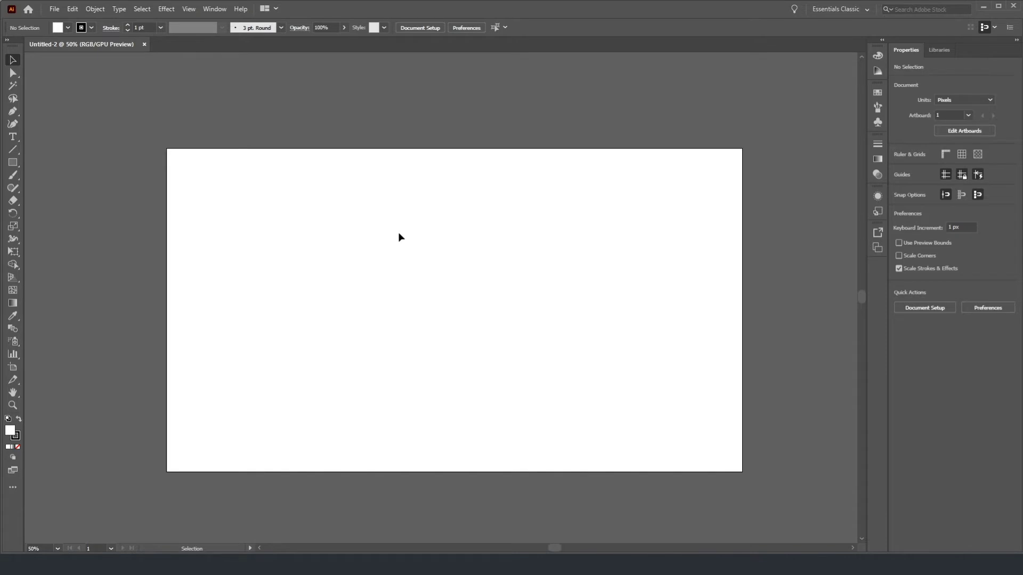
Step: Draw a 20 × 1080 px rectangle and snap it to the artboard's left edge at full height
left_click(14, 367)
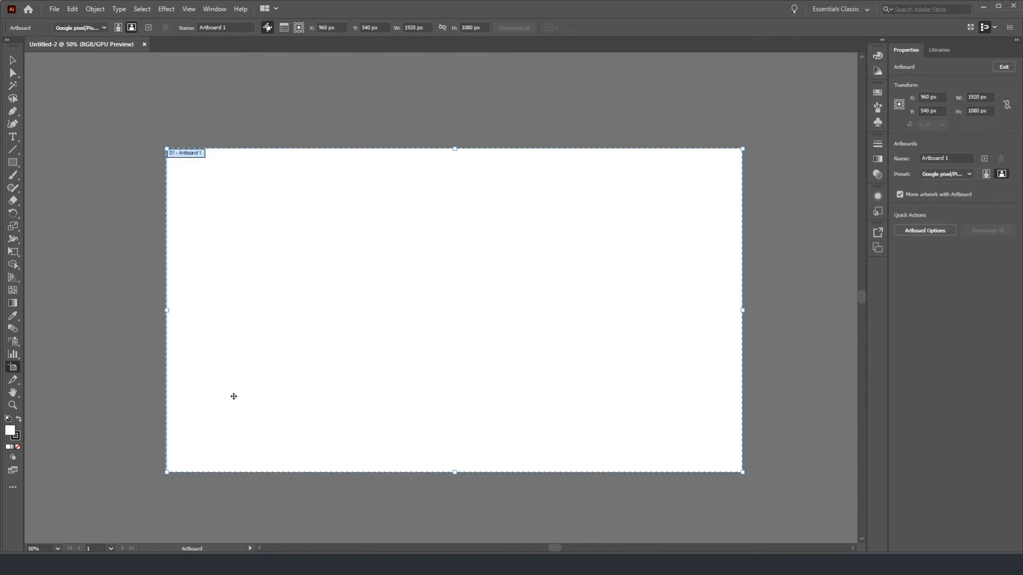
left_click(13, 163)
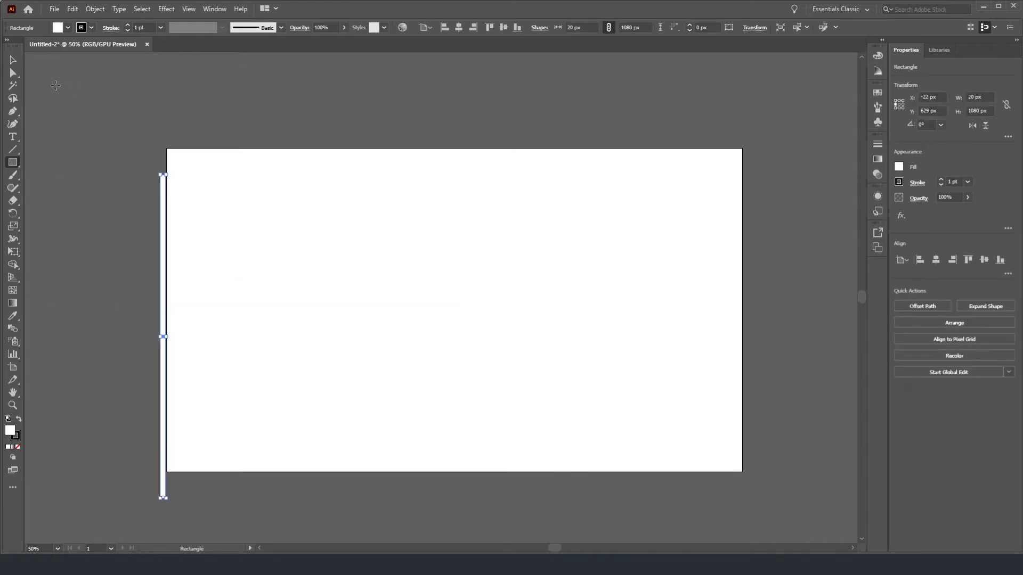
left_click(14, 63)
left_click_drag(162, 213, 167, 189)
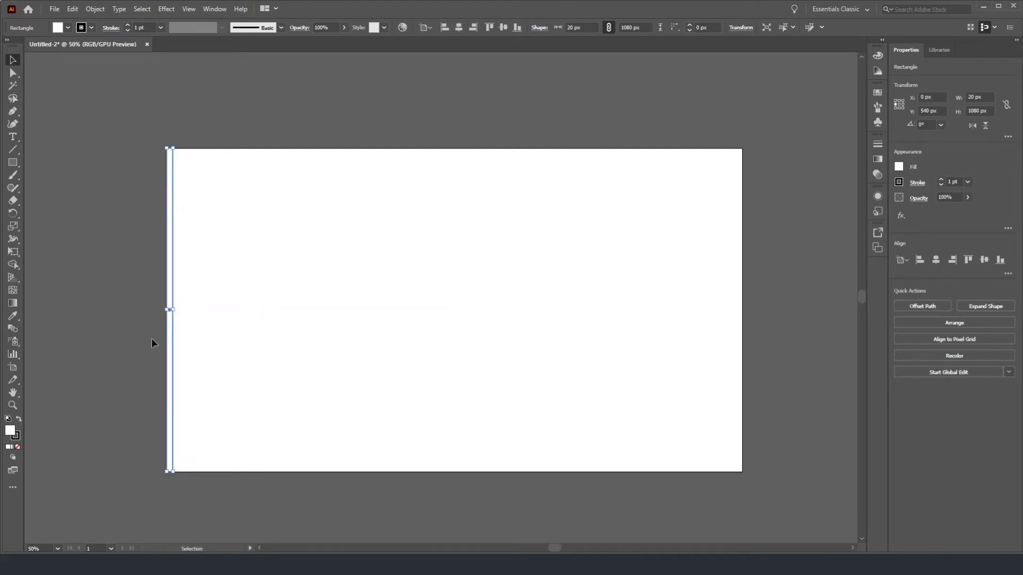
Step: Set the narrow strip's stroke weight to 0.25 pt and check its edges up close
double_click(949, 182)
type("0.25")
key("Return")
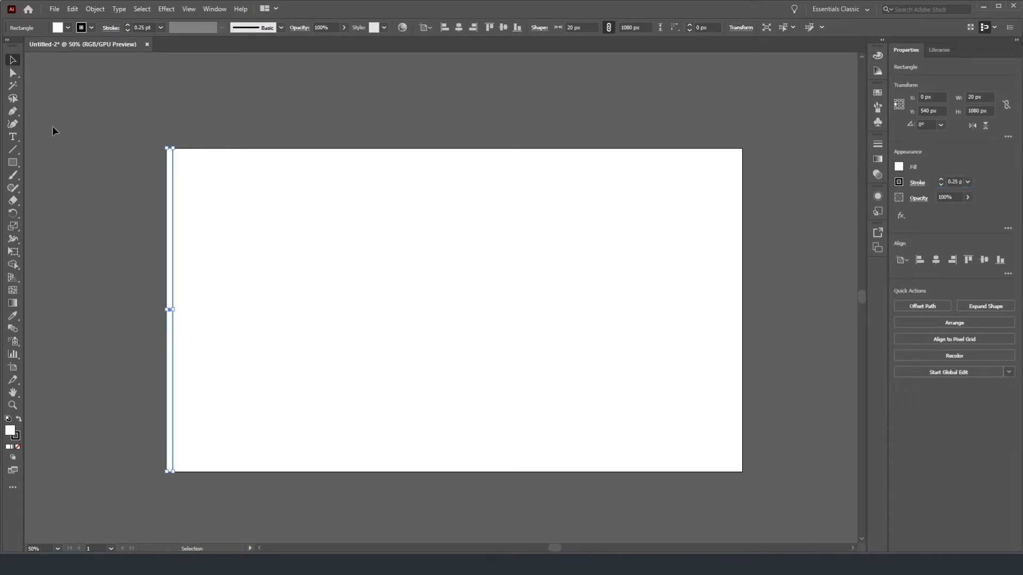
scroll(235, 170, "up", 9)
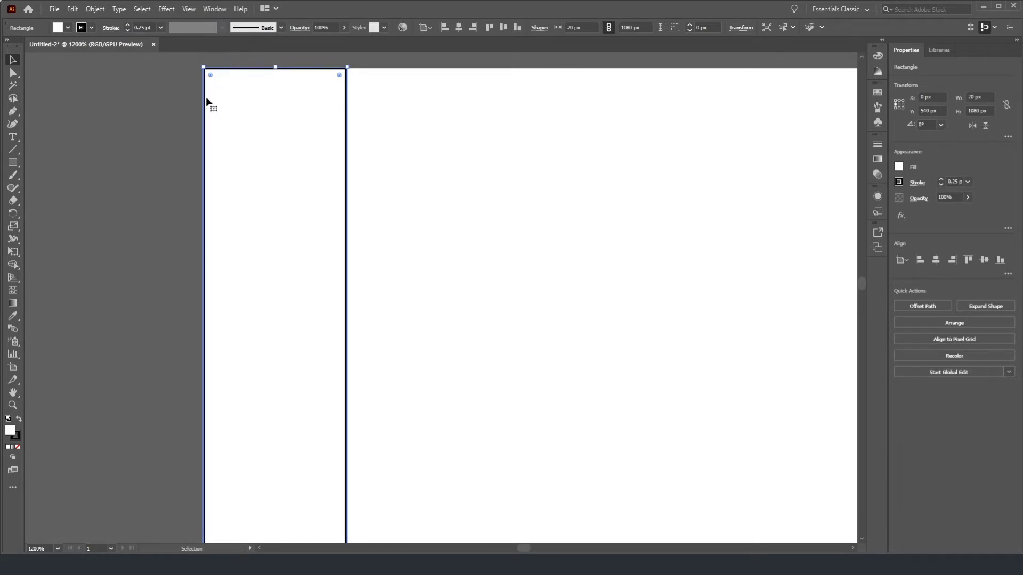
scroll(243, 151, "down", 9)
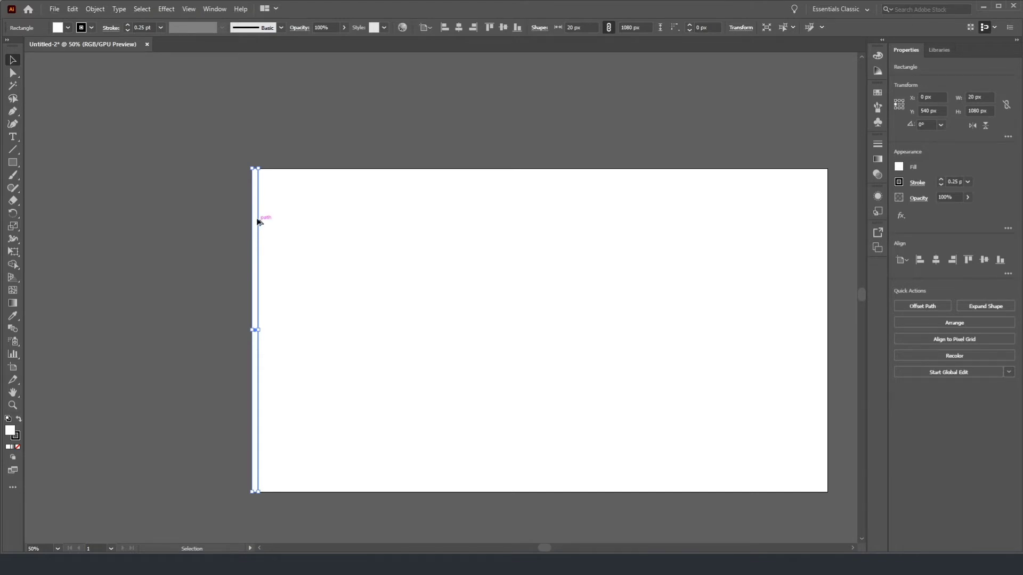
Step: Duplicate the narrow strip directly beside itself and set the copy's width to 160 px
left_click_drag(256, 210, 262, 211)
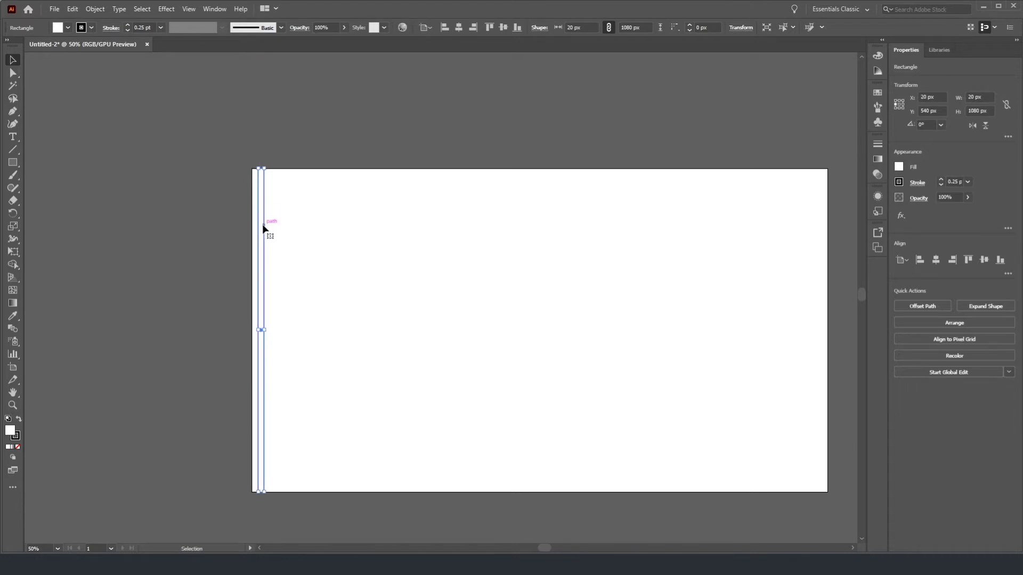
double_click(969, 97)
type("160")
key("Return")
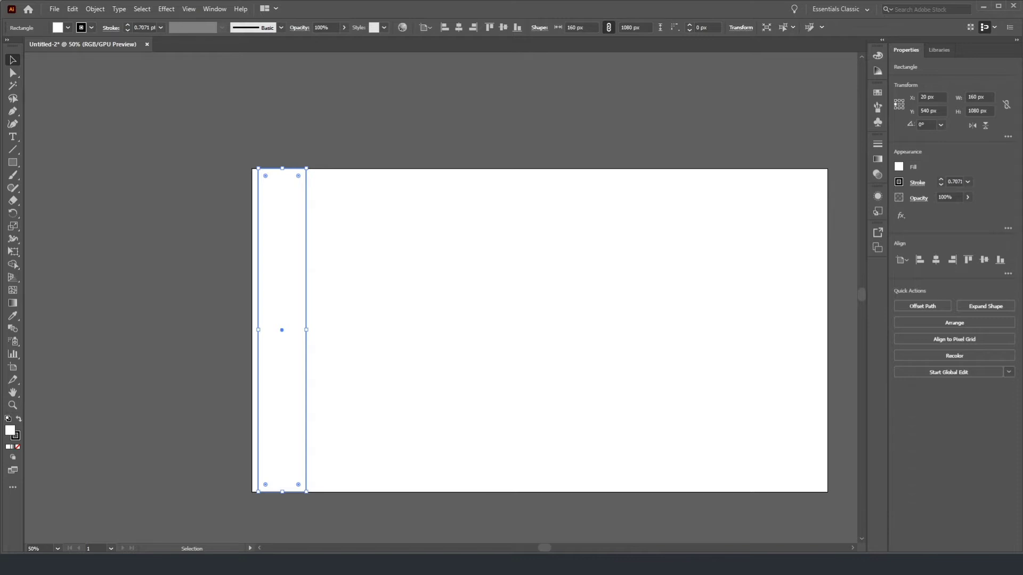
Step: Move the narrow strip off the artboard and fill the artboard from its left edge with twelve adjacent copies of the 160 px column
left_click_drag(256, 210, 135, 179)
left_click_drag(297, 209, 286, 209)
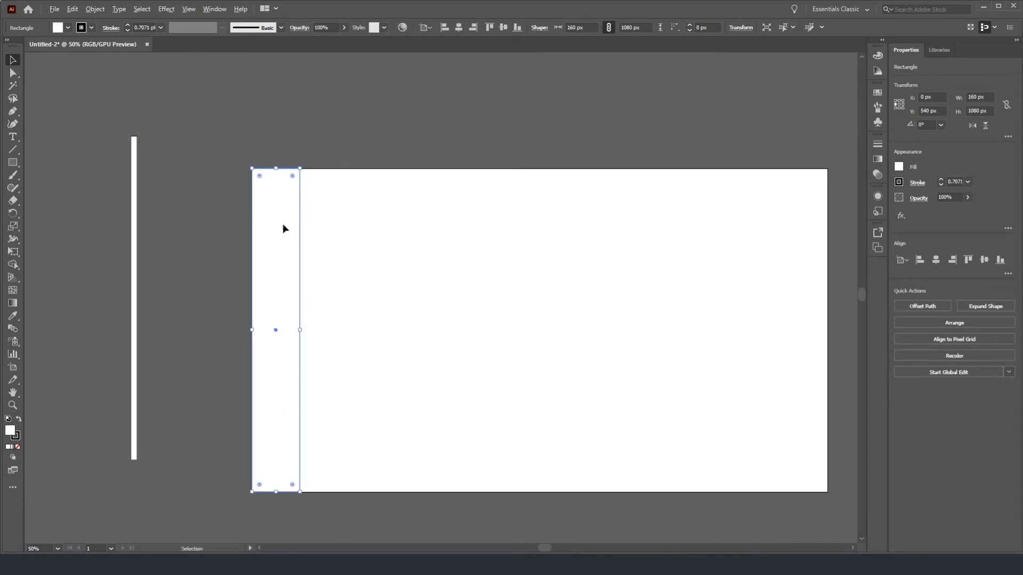
left_click_drag(284, 226, 514, 233)
left_click_drag(226, 144, 632, 288)
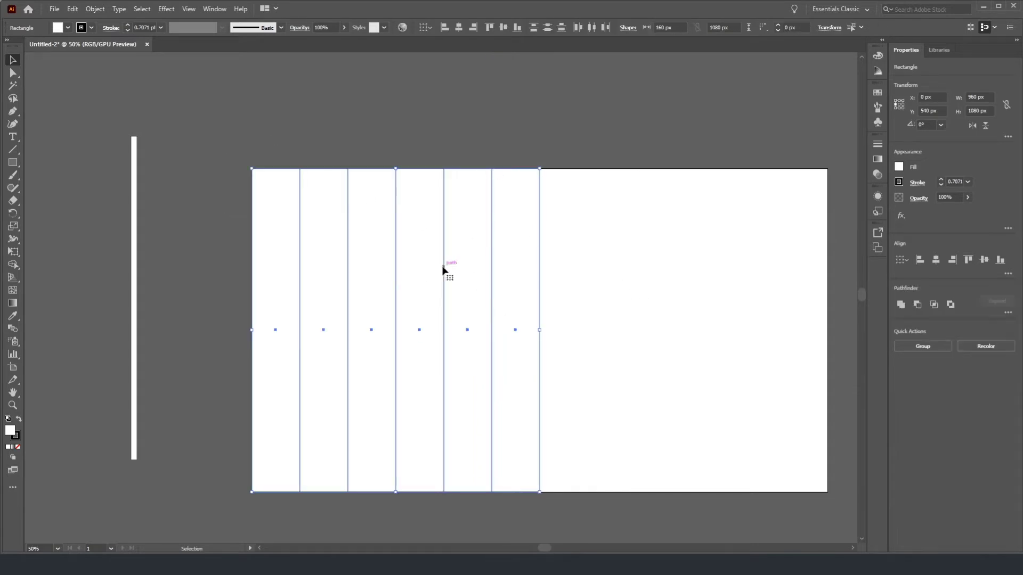
left_click_drag(420, 270, 708, 264)
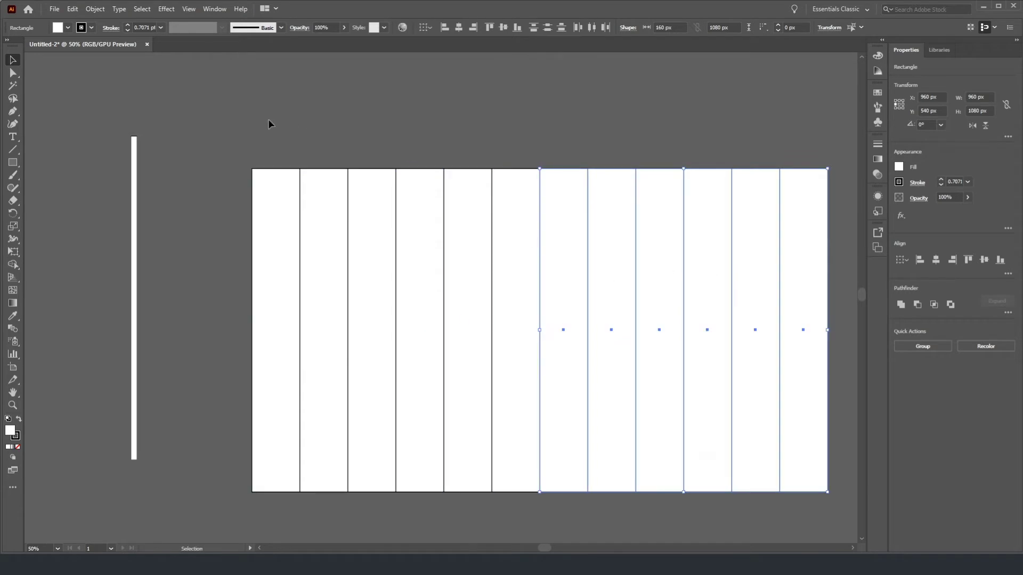
Step: Delete the narrow strip beside the artboard
left_click(223, 176)
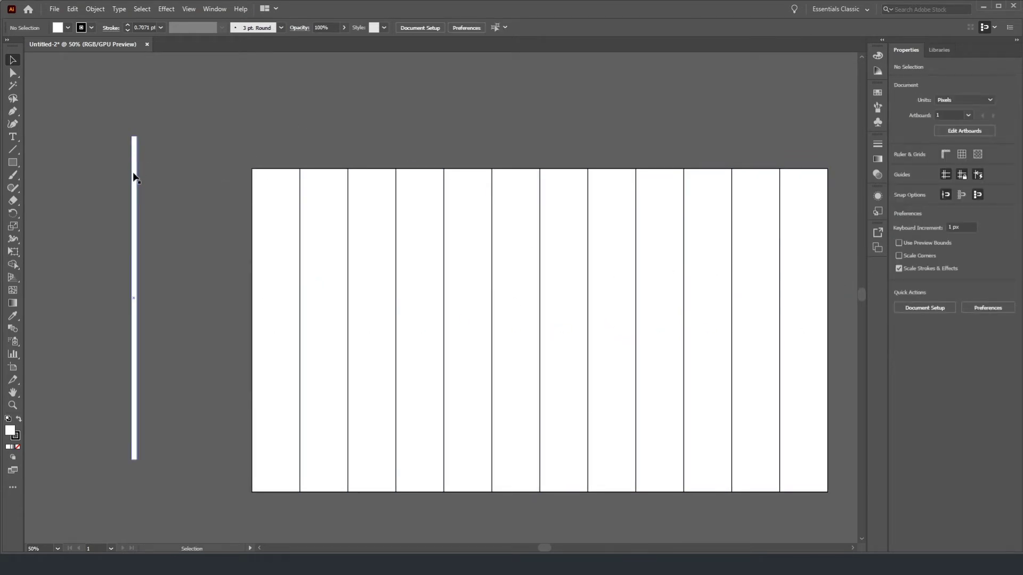
left_click(135, 208)
key("Delete")
Step: Set the combined width of all twelve columns to 1880 px
left_click_drag(228, 153, 837, 427)
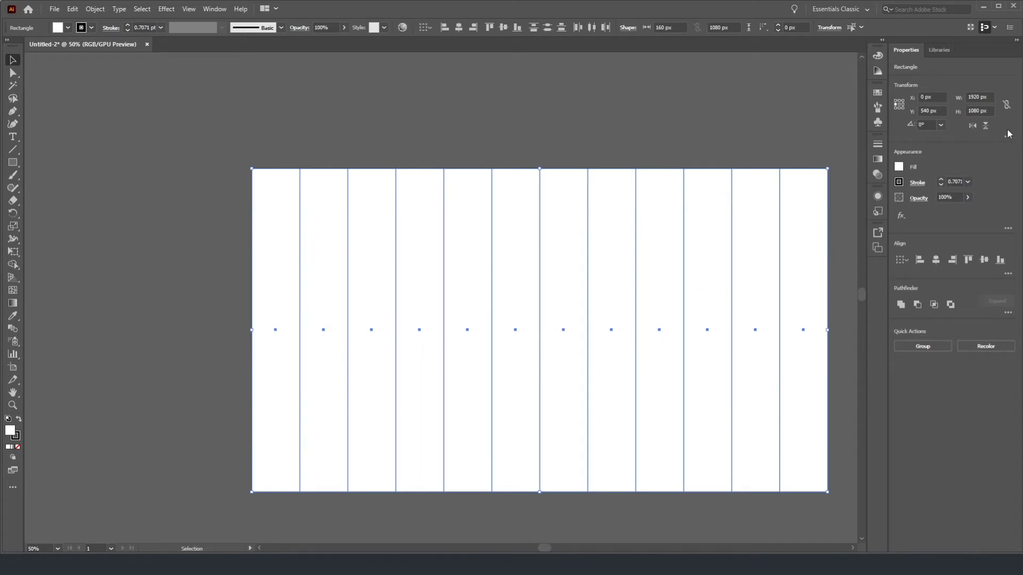
double_click(978, 97)
type("1880")
key("Return")
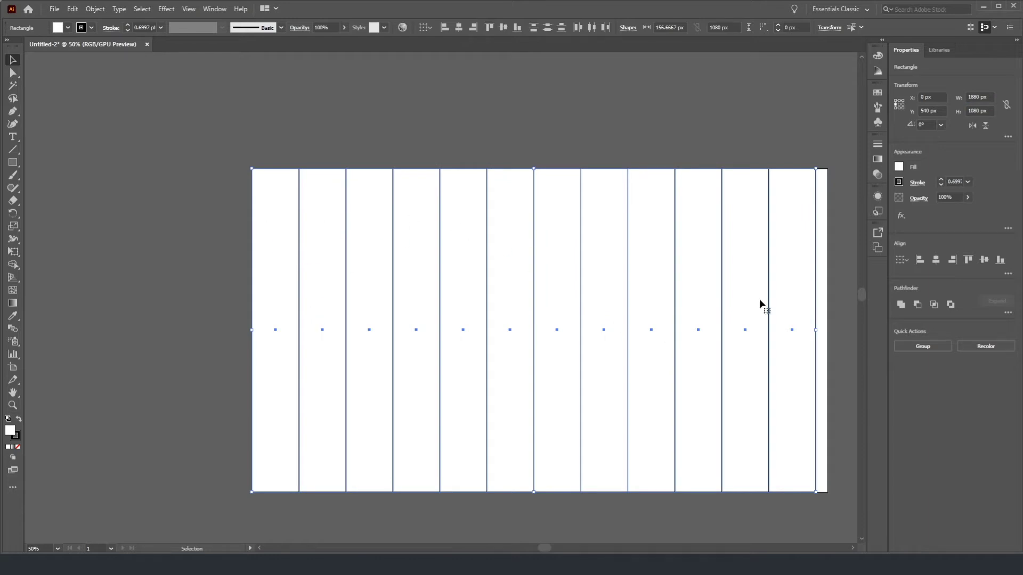
Step: Group the twelve columns and center the group horizontally on the artboard
left_click(917, 349)
left_click(936, 260)
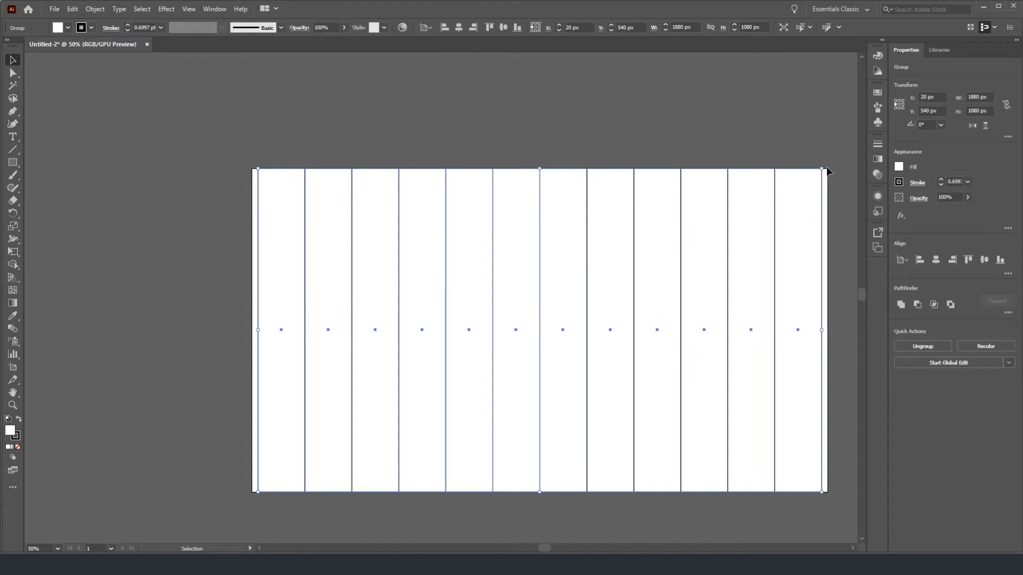
left_click(208, 240)
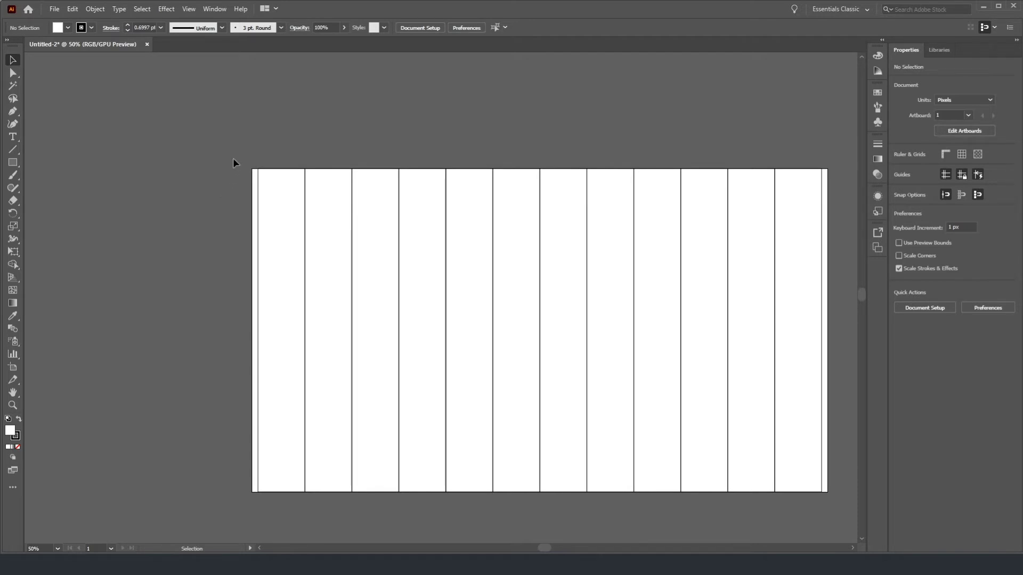
Step: Convert the column group into guides
left_click_drag(200, 163, 849, 522)
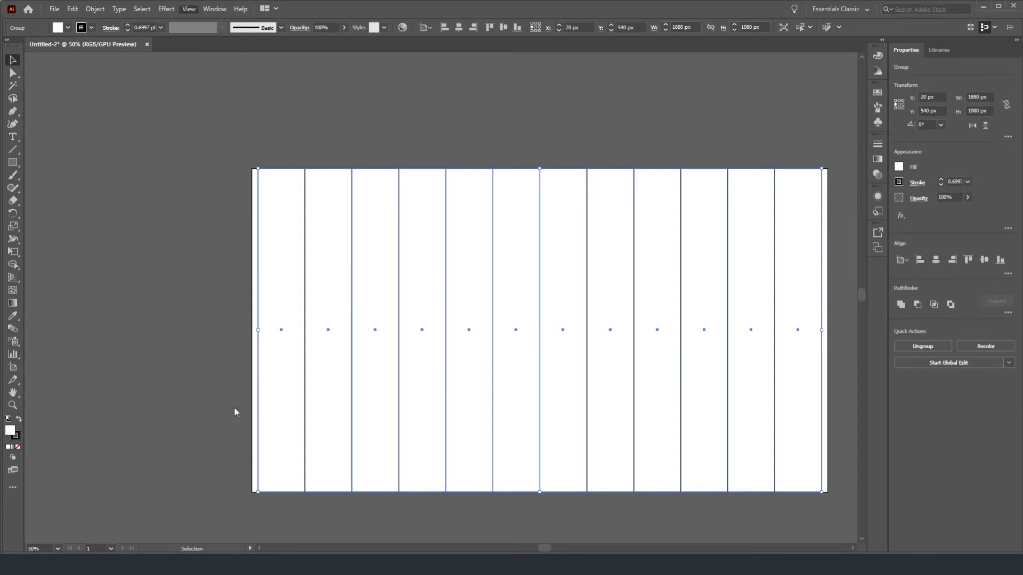
key("ctrl+5")
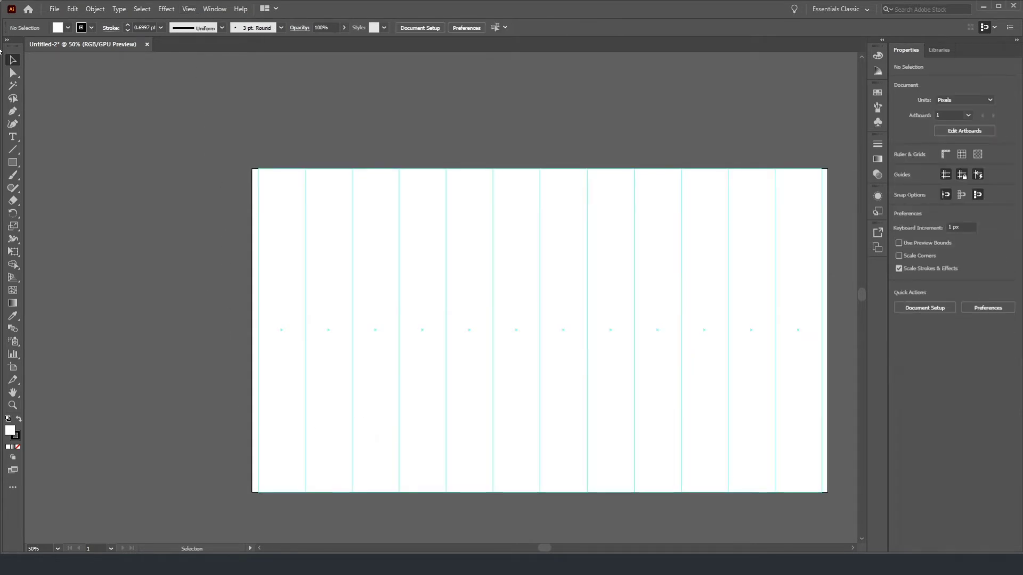
key("m")
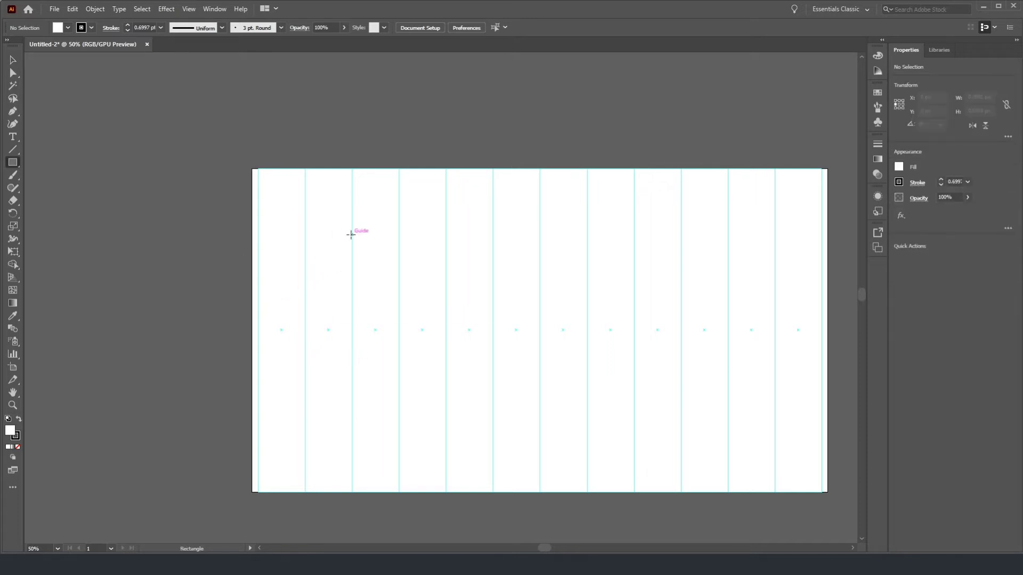
mouse_move(584, 261)
left_mouse_down()
mouse_move(743, 299)
mouse_move(776, 295)
mouse_move(357, 291)
mouse_move(852, 338)
mouse_move(573, 371)
mouse_move(610, 368)
mouse_move(471, 339)
left_mouse_up()
key("Delete")
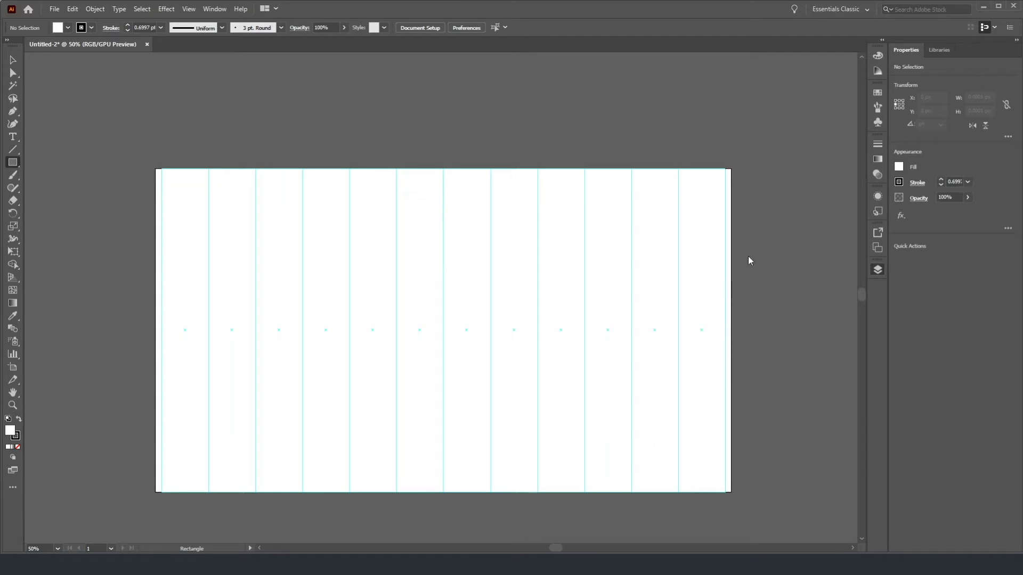
Step: Draw a square of about 146 px outside the artboard's right edge and duplicate it into an evenly spaced row of five
scroll(645, 253, "right", 3)
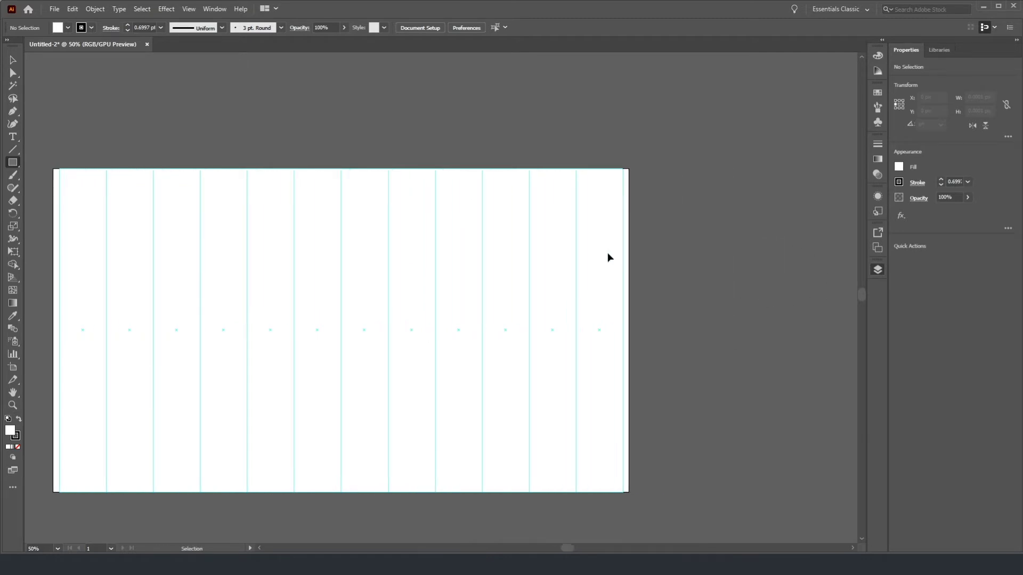
scroll(608, 261, "right", 5)
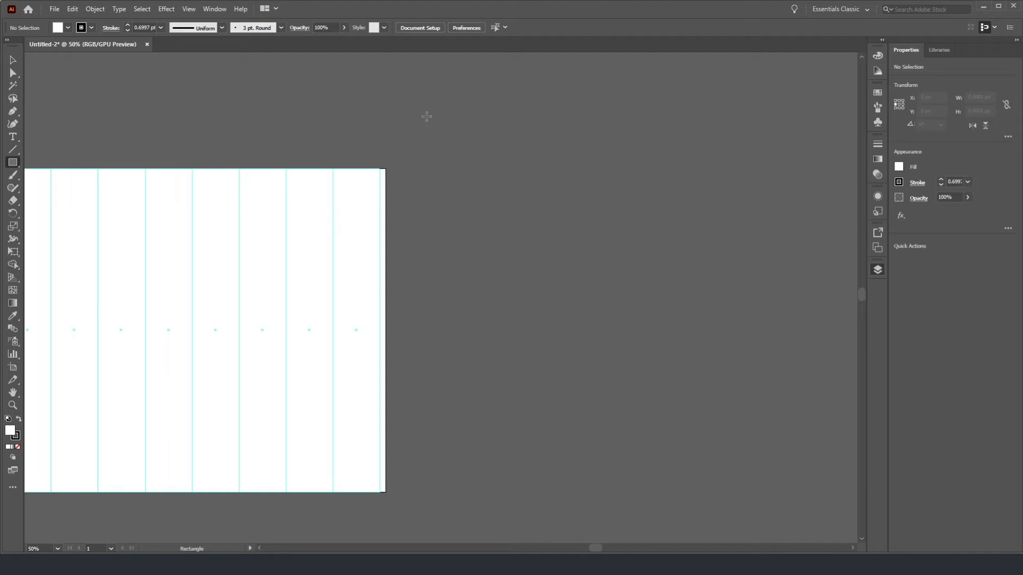
left_click_drag(429, 111, 473, 148)
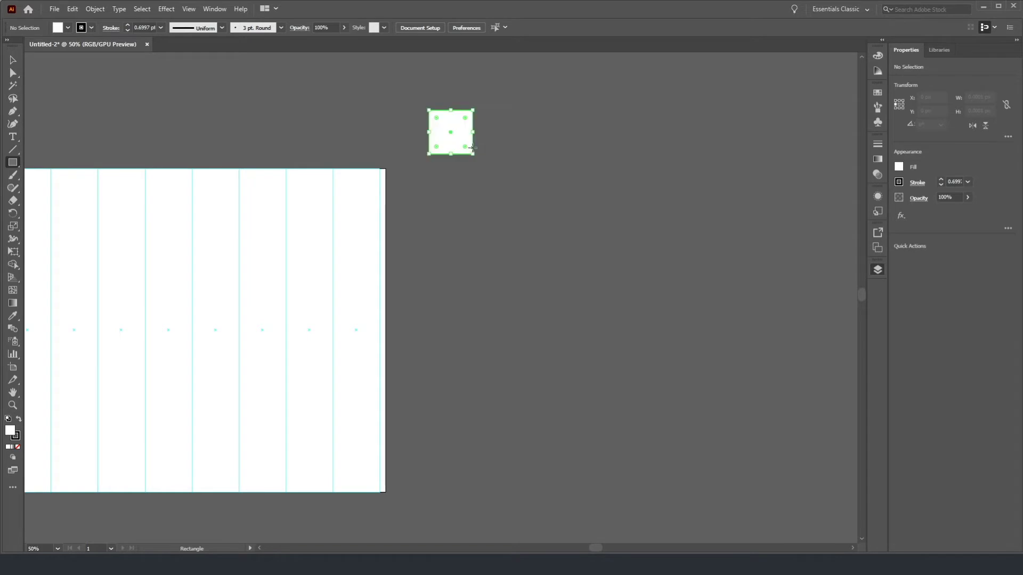
left_click(13, 60)
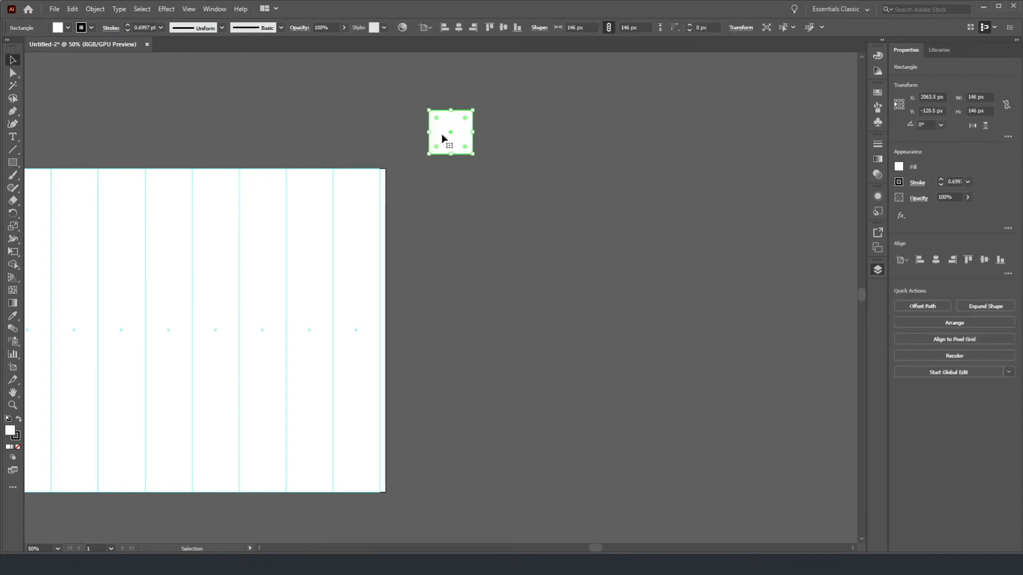
left_click_drag(450, 143, 648, 141)
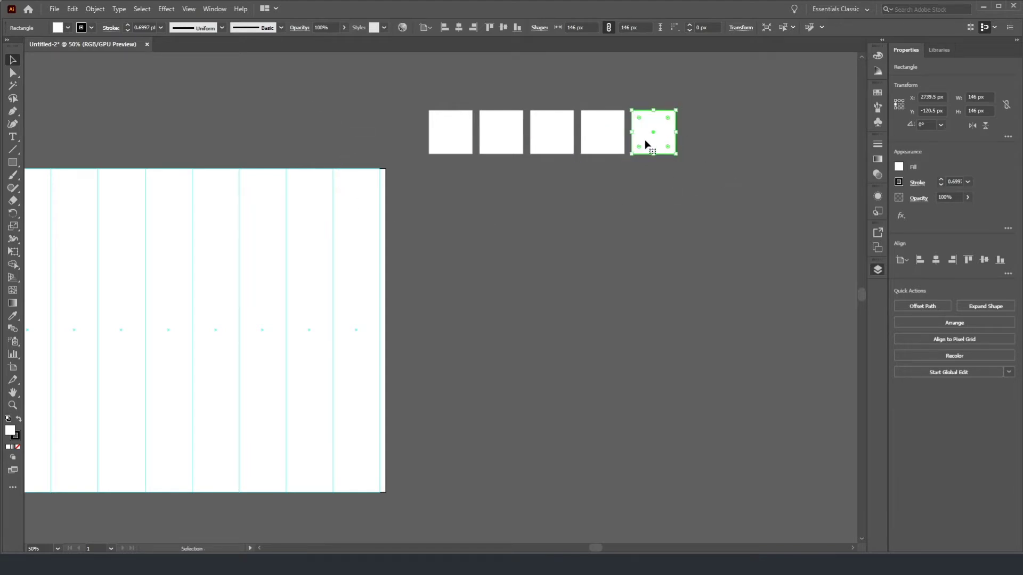
Step: Remove the stroke from all five squares
left_click(447, 134)
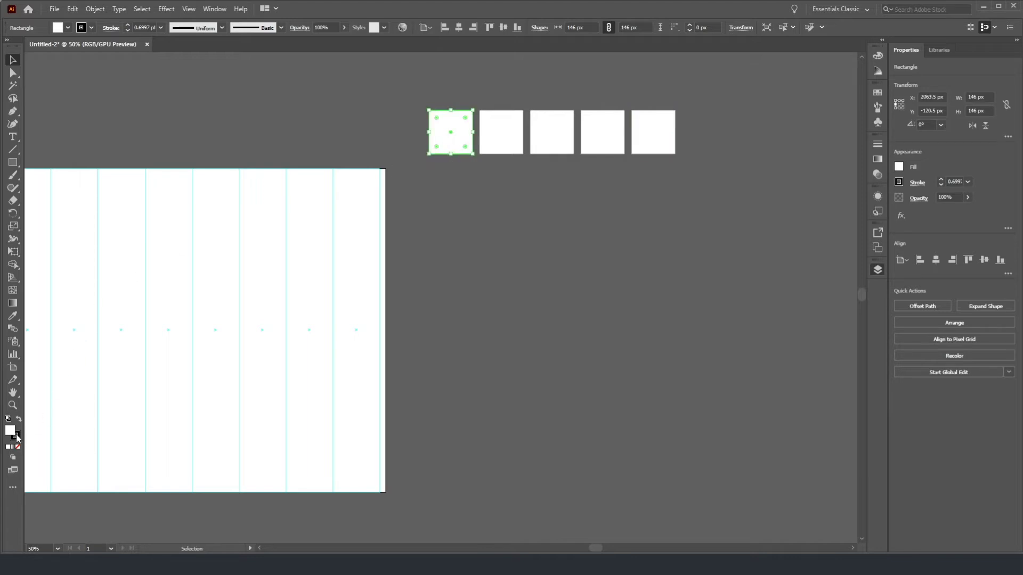
left_click(405, 95)
key("ctrl+a")
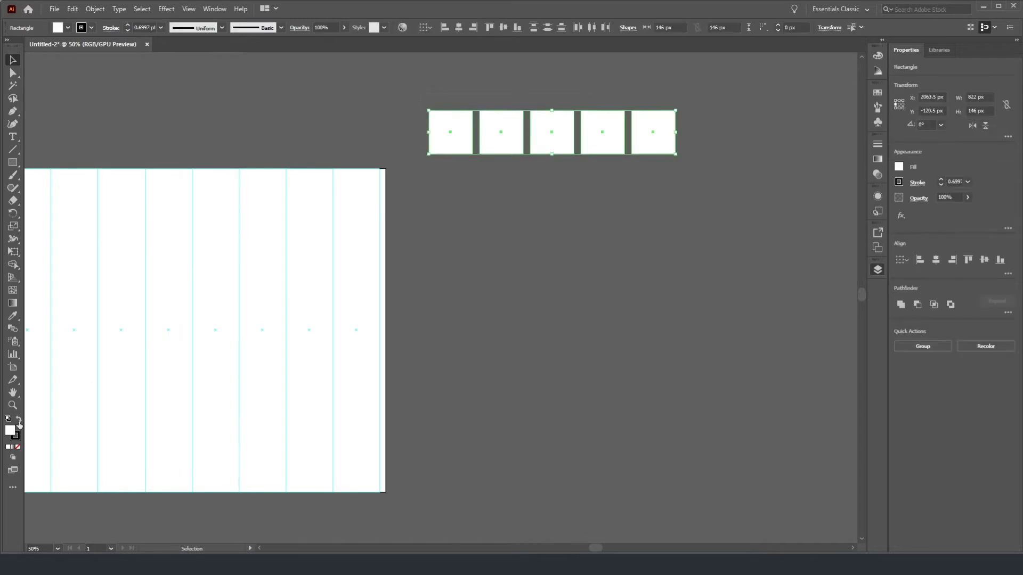
left_click(18, 448)
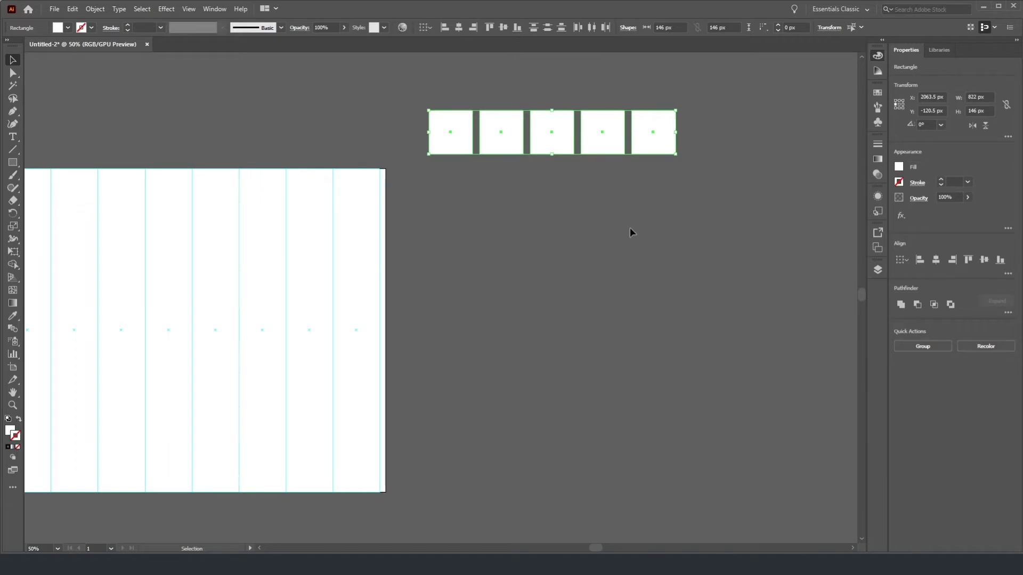
left_click(736, 119)
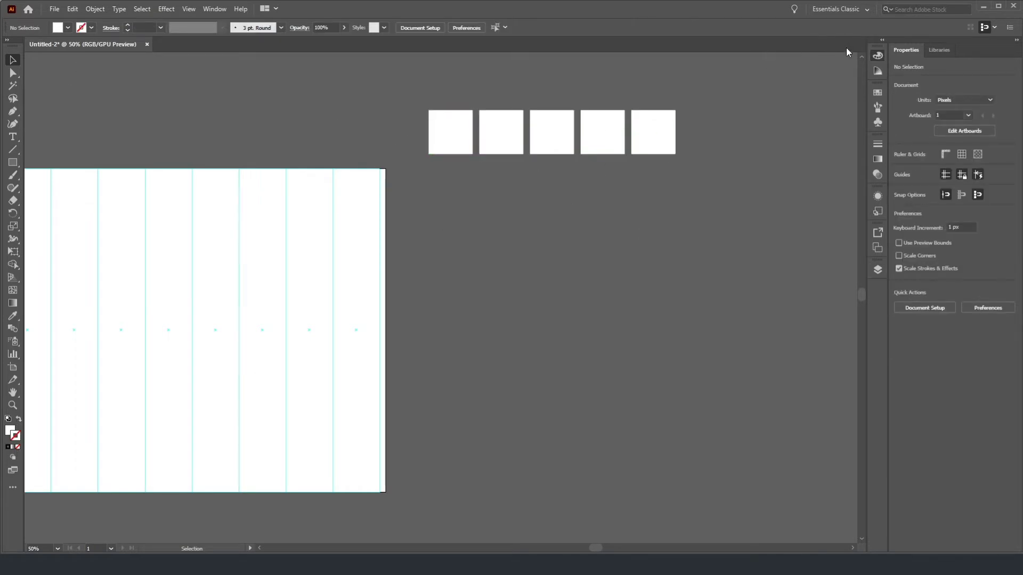
Step: Fill the first square in the row with dark gray and the second with blue
left_click(457, 128)
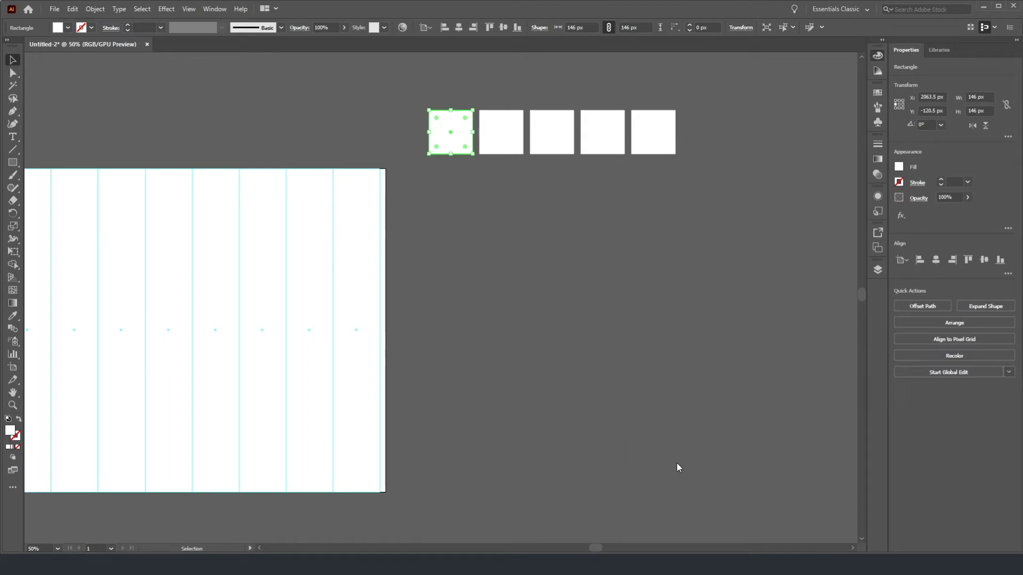
left_click(766, 318)
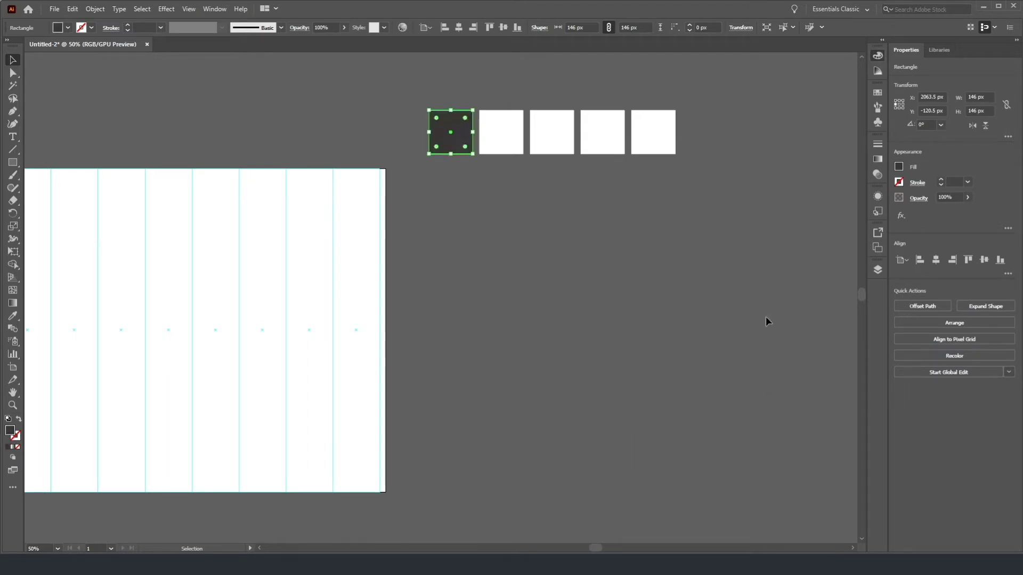
left_click(182, 99)
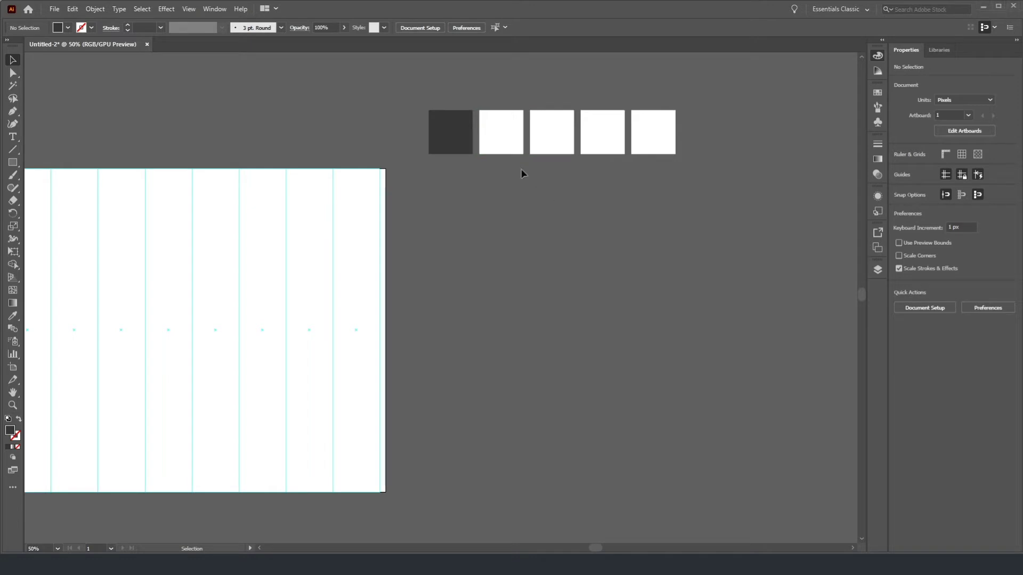
left_click(496, 135)
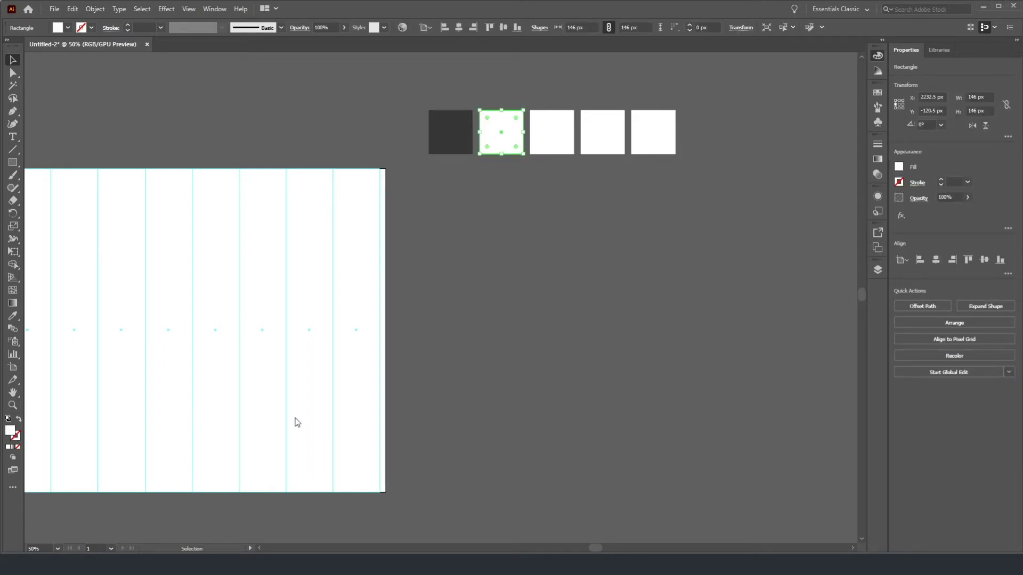
left_click(753, 321)
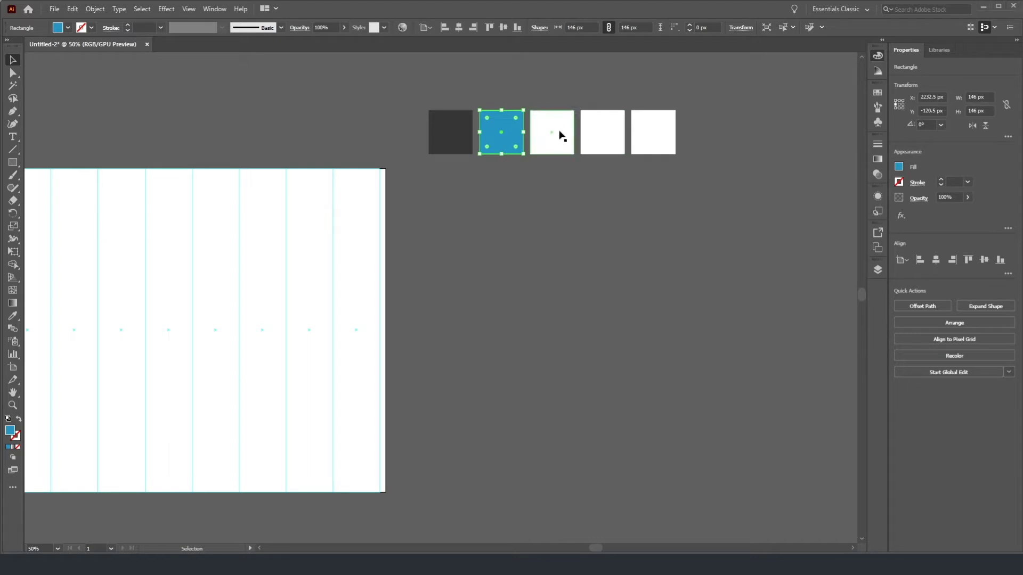
Step: Fill the third square in the row with medium blue and the fourth with light blue
left_click(544, 150)
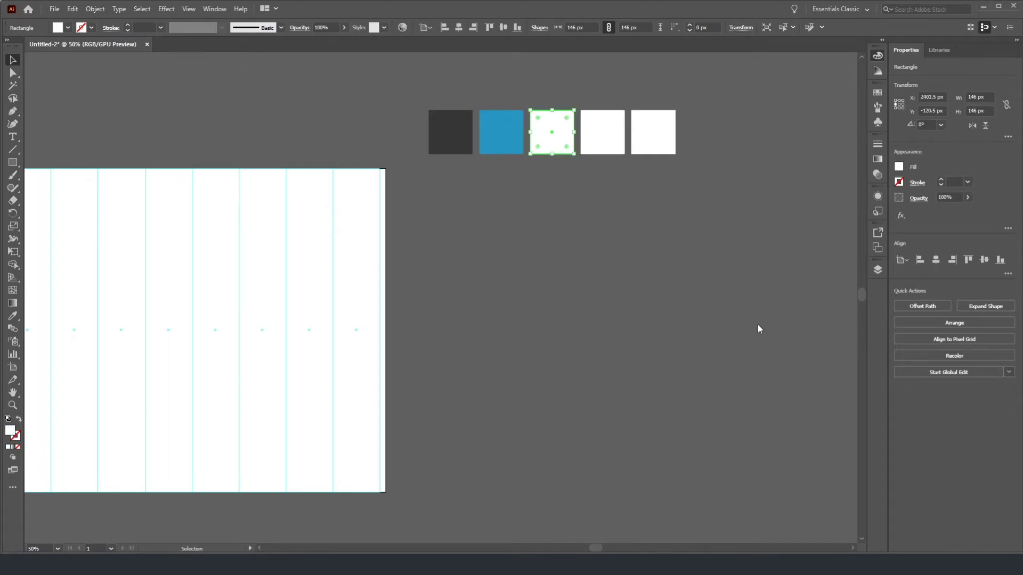
key("ctrl+z")
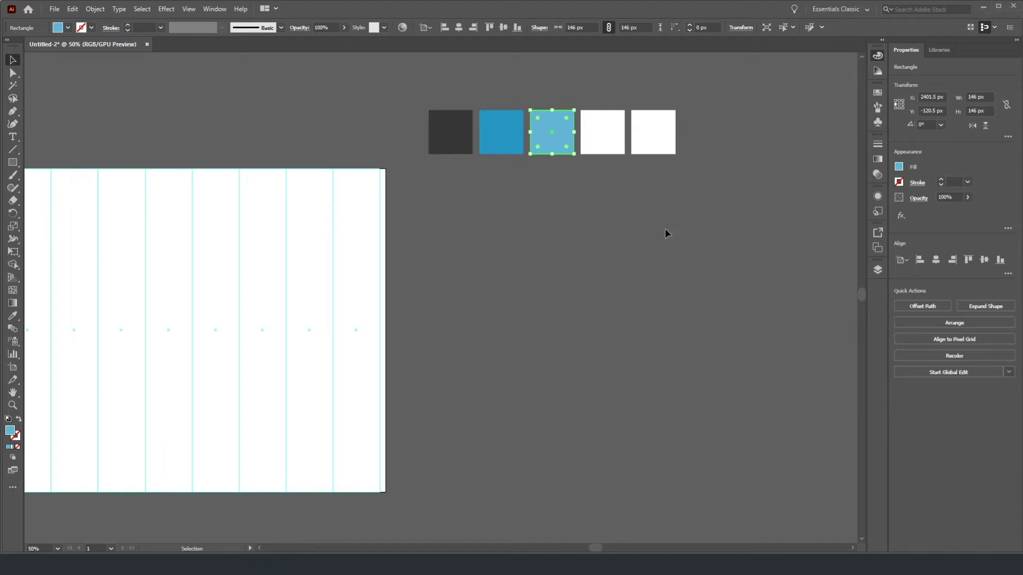
left_click(598, 129)
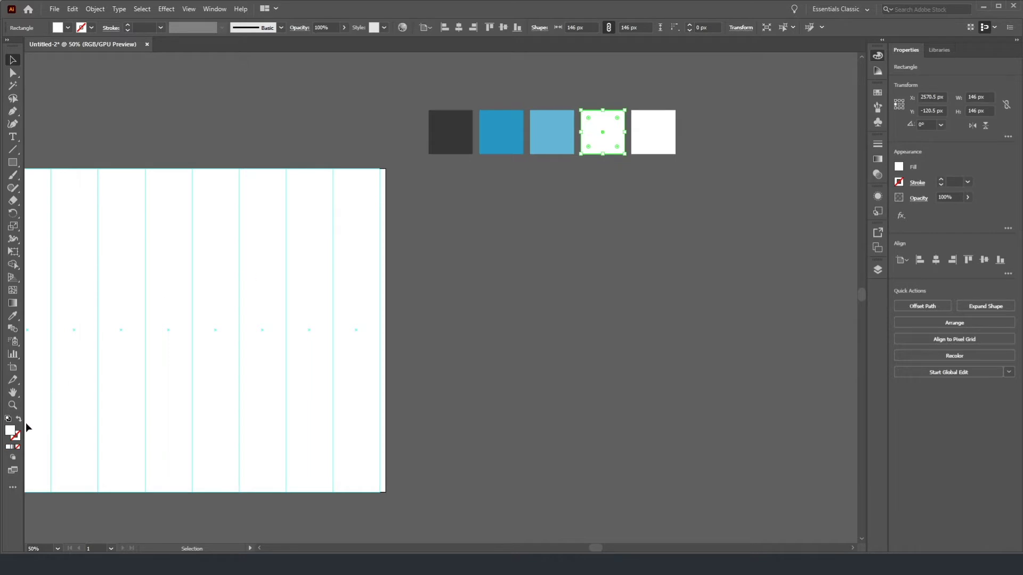
left_click(767, 315)
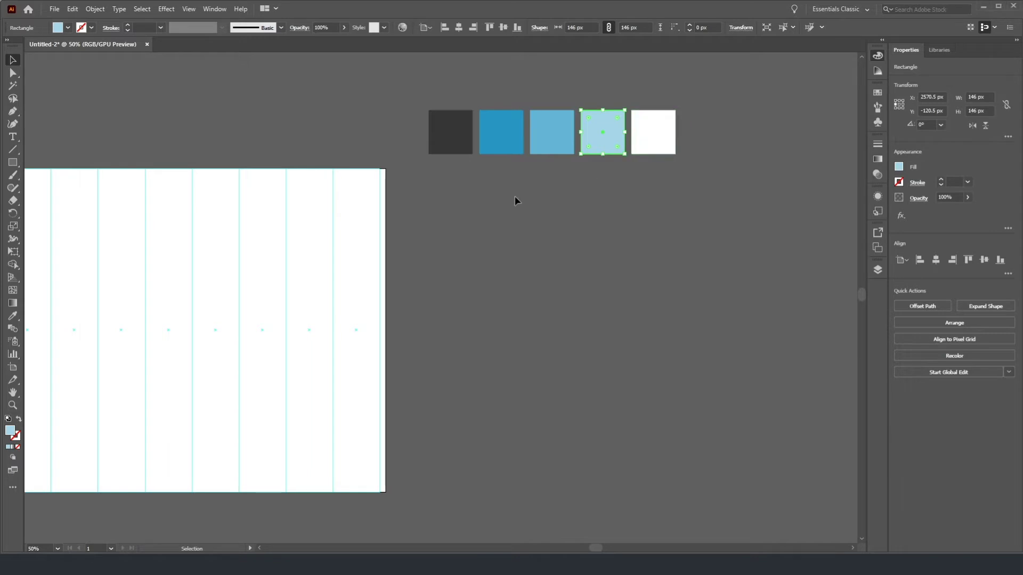
Step: Fill the fifth square in the row with green and deselect it
left_click(653, 130)
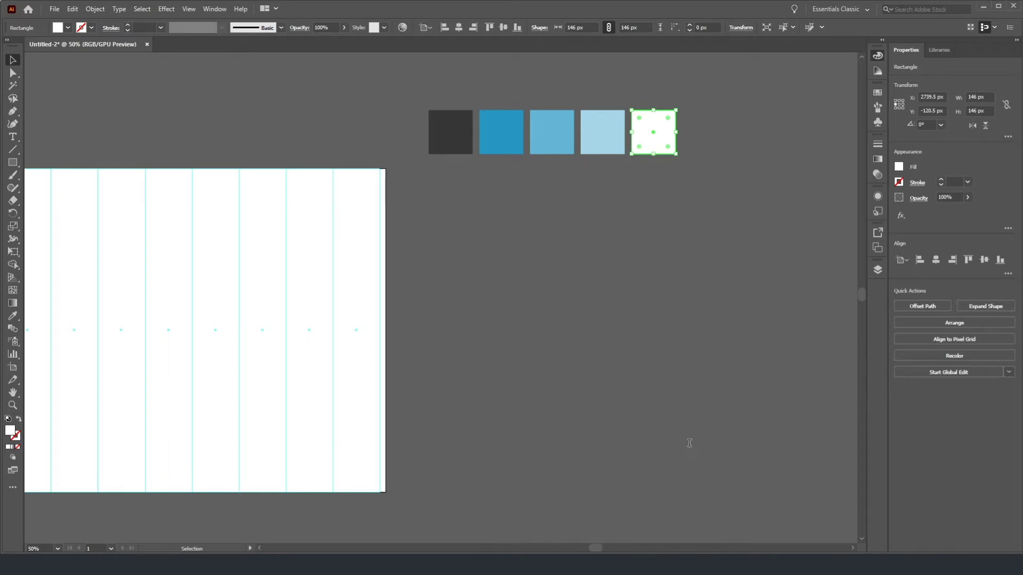
key("ctrl+z")
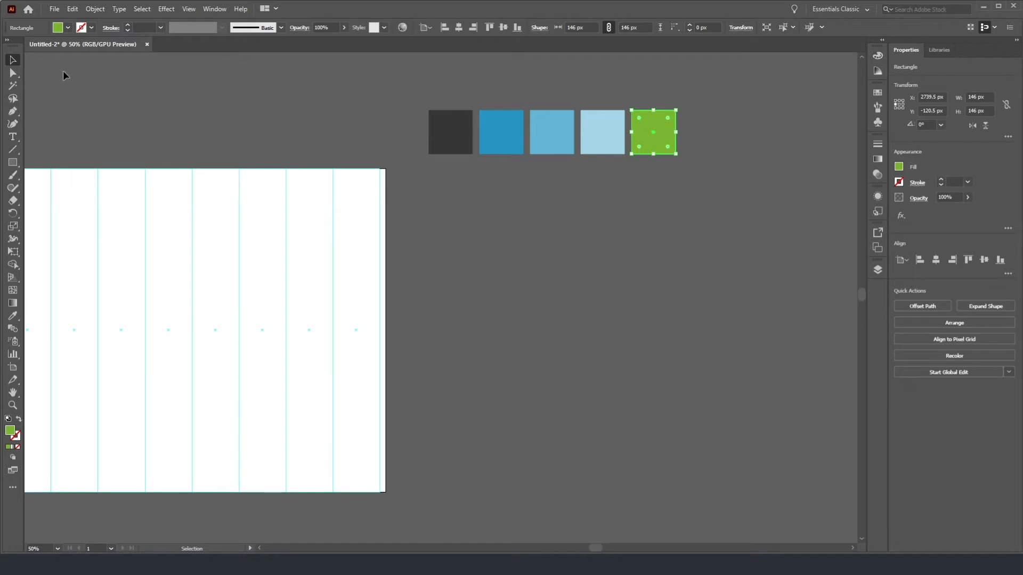
left_click(230, 95)
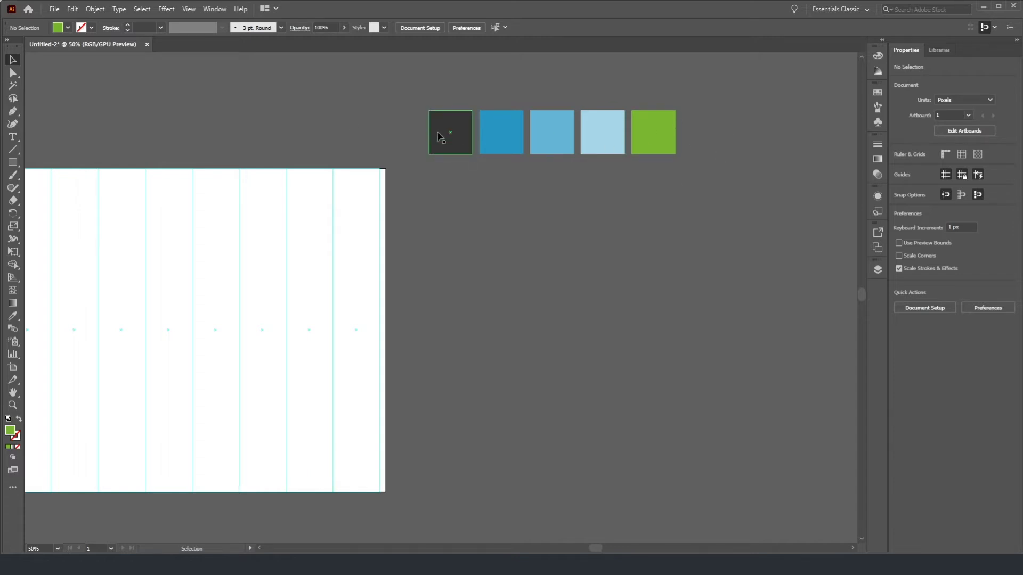
Step: Add the text HEADER below the first swatch
key("t")
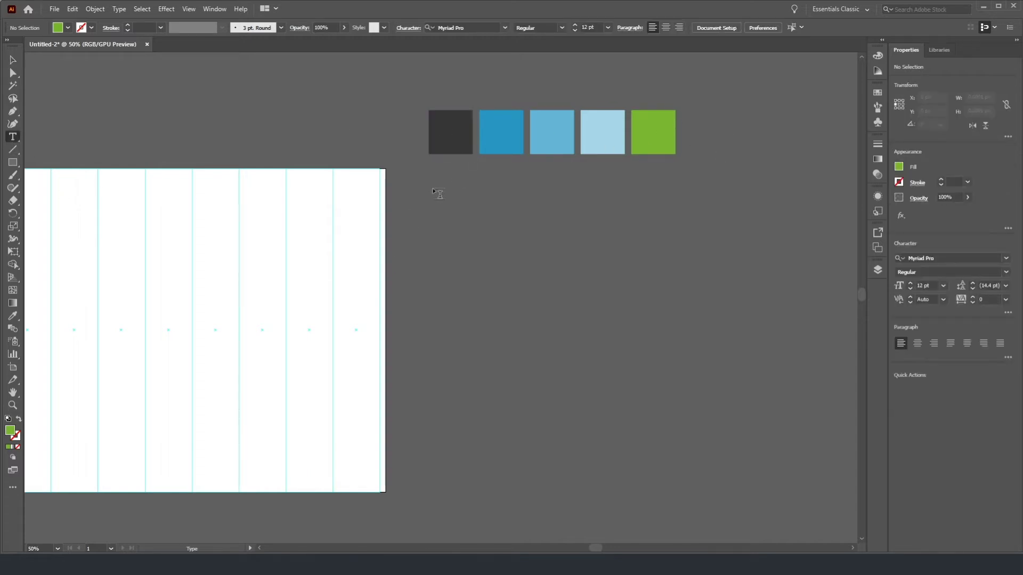
left_click(436, 191)
type("HEADER")
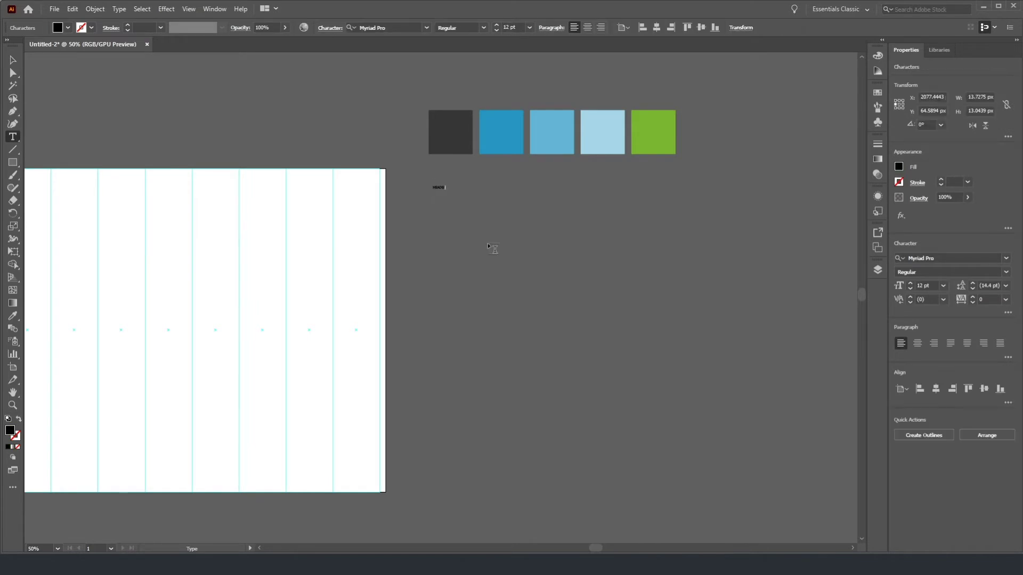
left_click(12, 61)
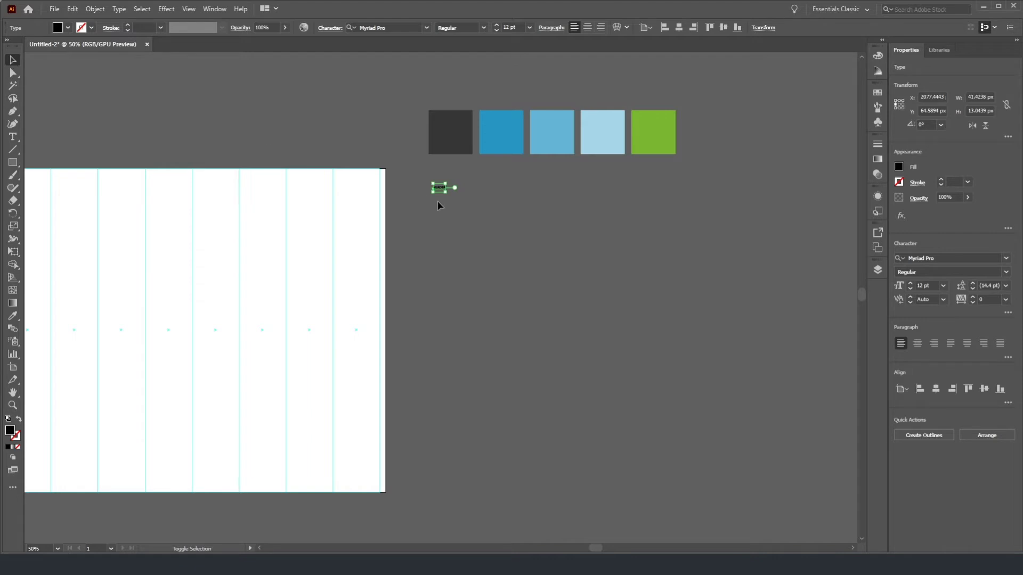
Step: Scale the HEADER text to about 70 pt and align its left edge with the first swatch
left_click_drag(446, 192, 607, 248)
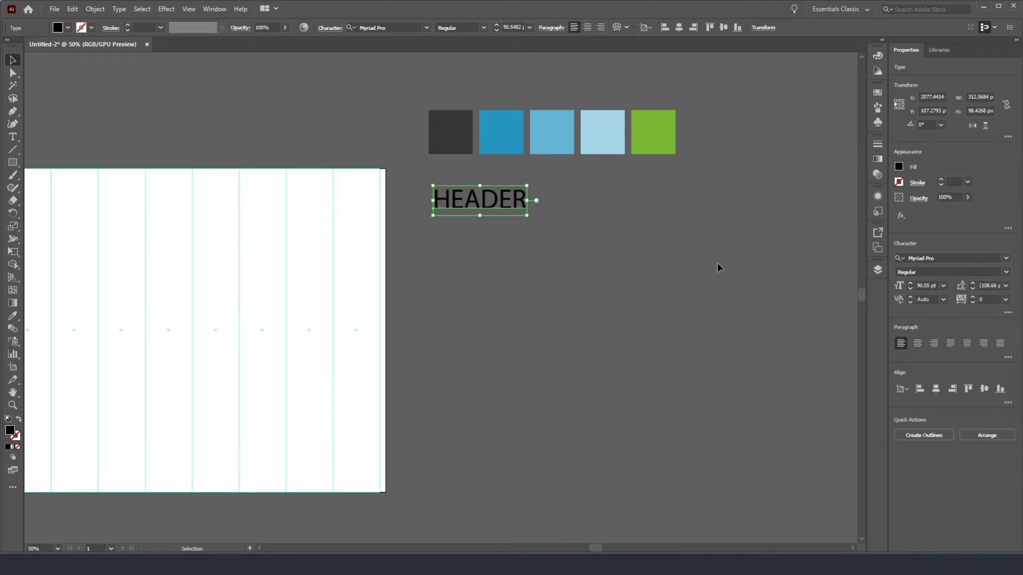
double_click(927, 286)
left_click(16, 61)
left_click_drag(527, 215, 461, 189)
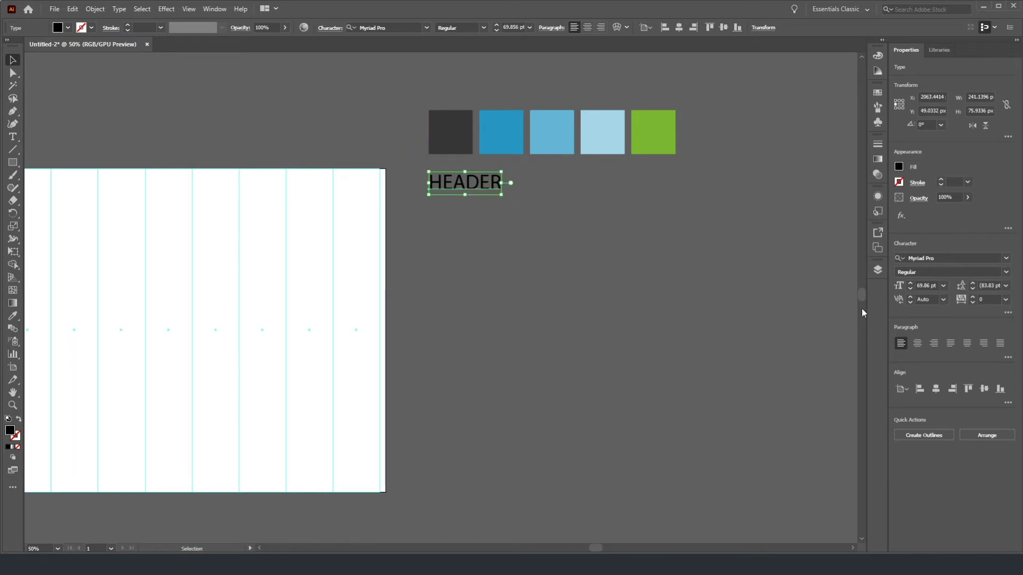
Step: Set the HEADER text's font to Open Sans Bold
left_click(959, 260)
type("Open")
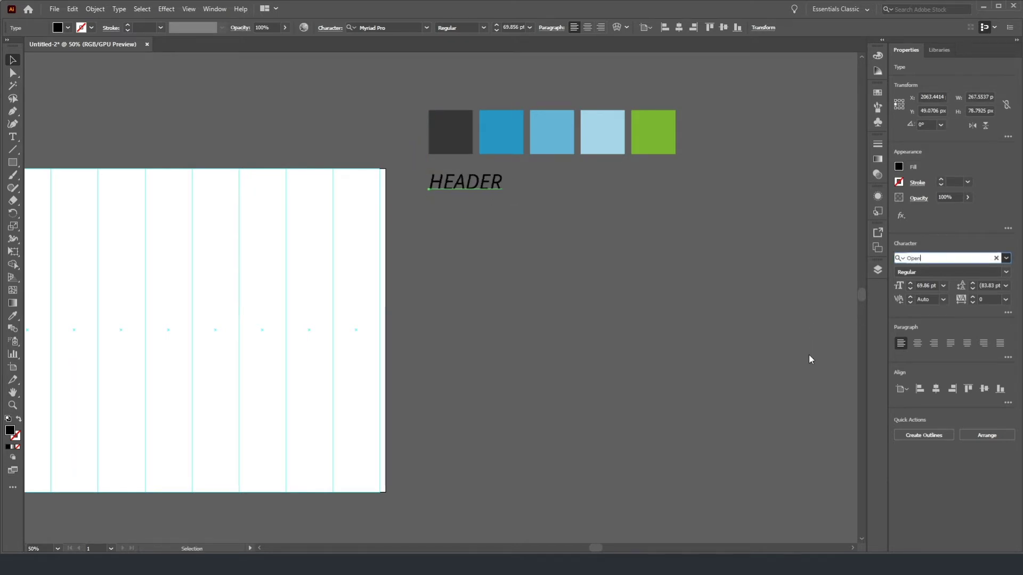
key("Return")
left_click(1006, 273)
left_click(922, 354)
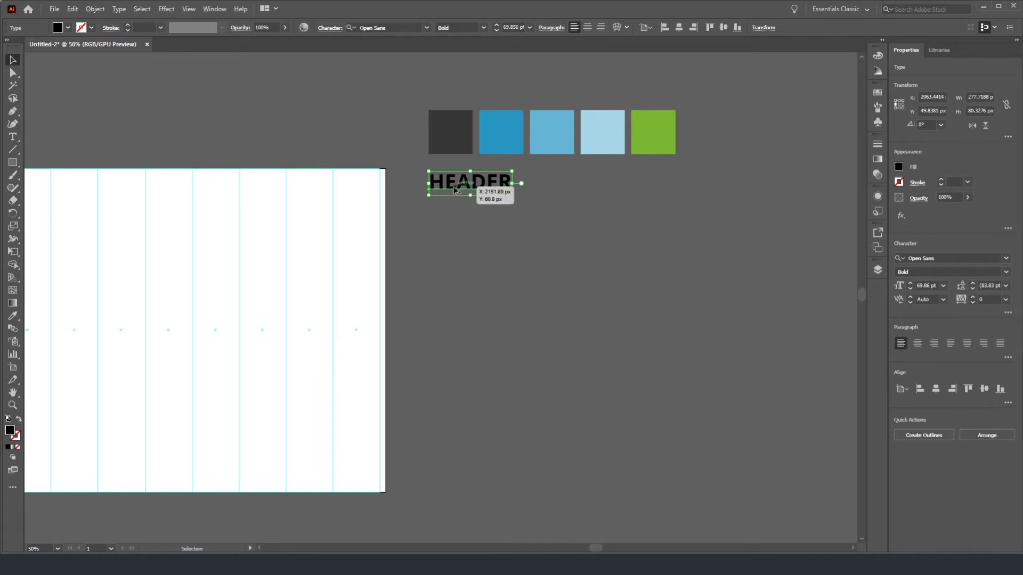
Step: Duplicate the HEADER text directly below and turn the copy into BODY TEXT in the Regular style
left_click_drag(454, 190, 450, 209)
left_click(1006, 272)
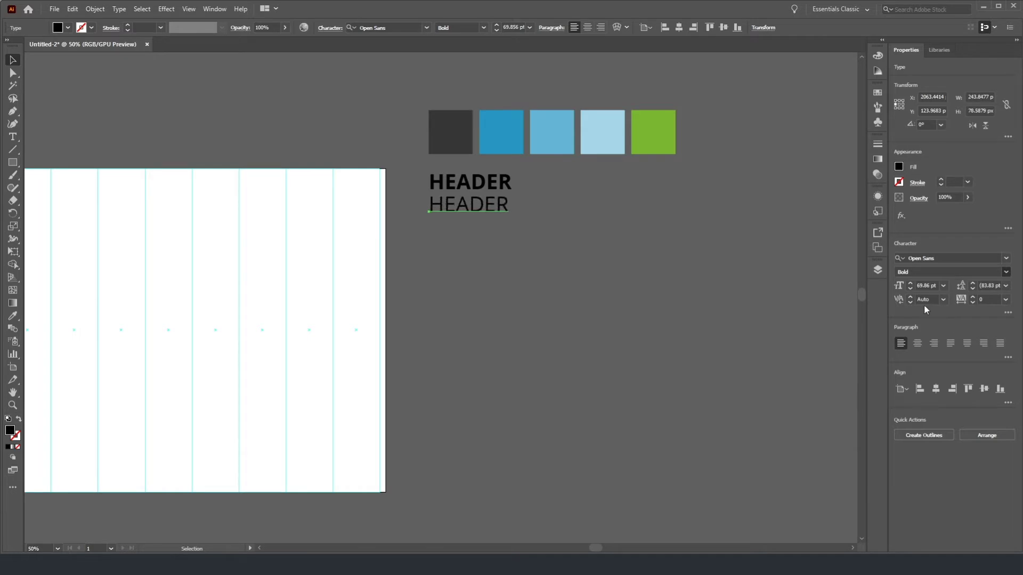
double_click(467, 205)
key("ctrl+a")
type("BODY TEXT")
left_click(13, 59)
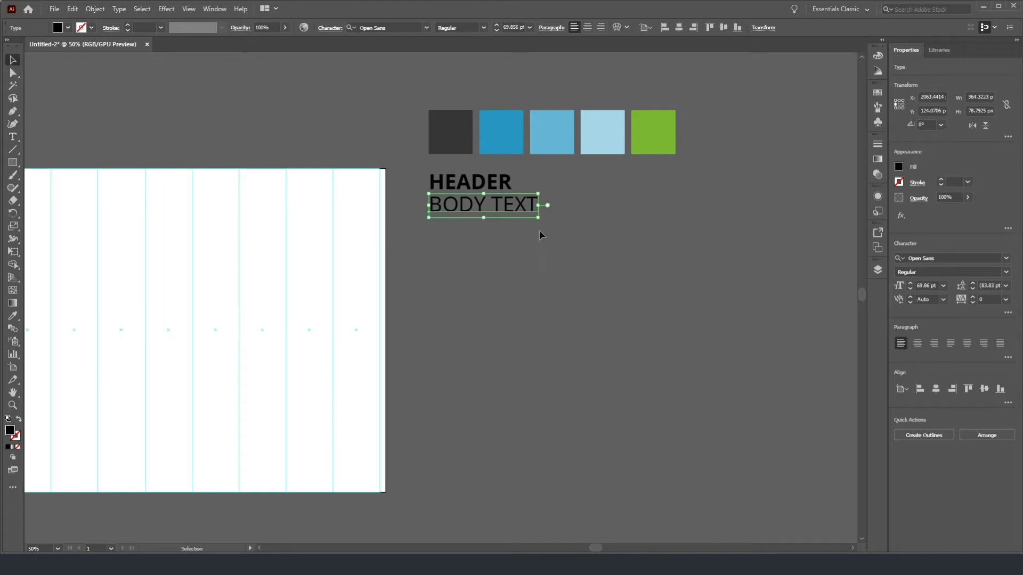
Step: Shrink the BODY TEXT sample to about 31 pt and retype it as "Body text"
left_click_drag(538, 217, 478, 204)
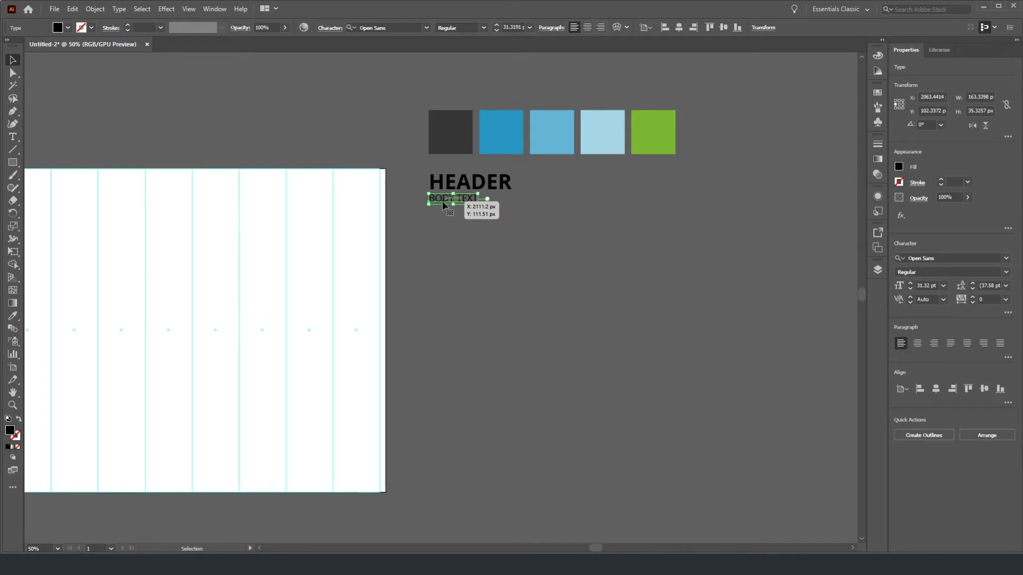
key("t")
key("Return")
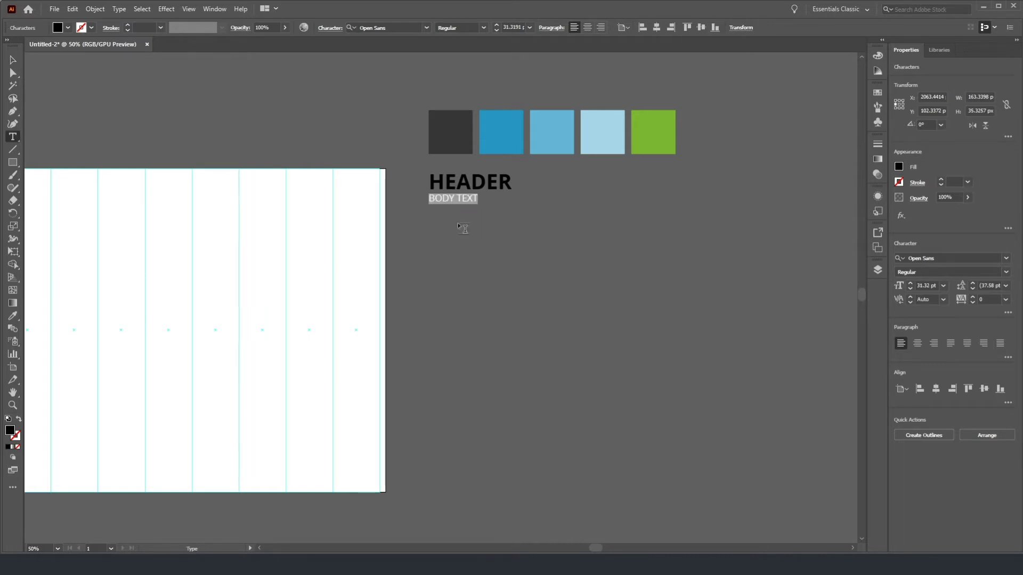
type("B")
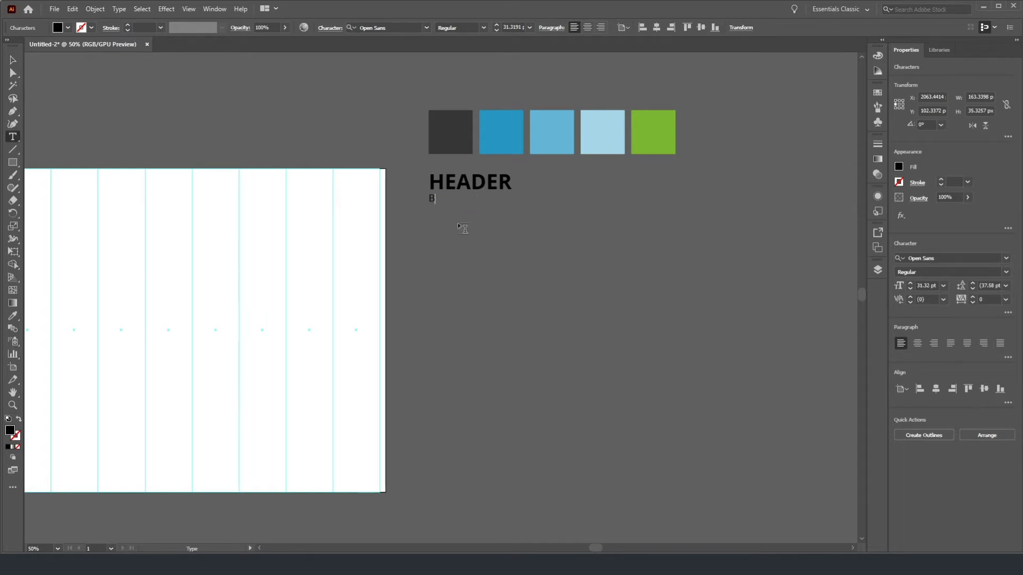
type("ody text")
left_click(13, 60)
left_click(496, 323)
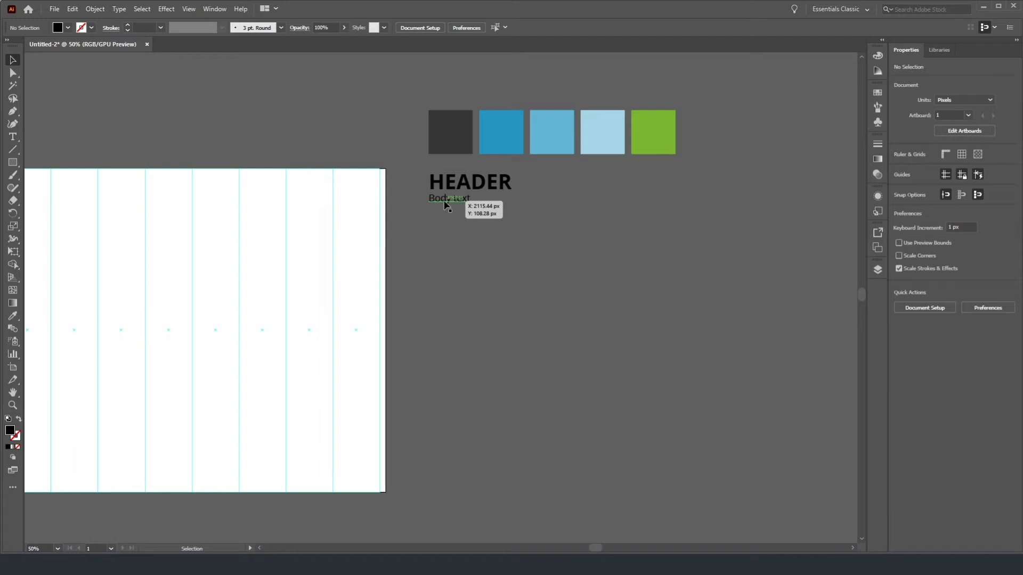
Step: Move the Body text sample down and duplicate the HEADER text into the gap above it
left_click_drag(446, 204, 441, 250)
left_click(450, 182)
left_click_drag(451, 182, 452, 205)
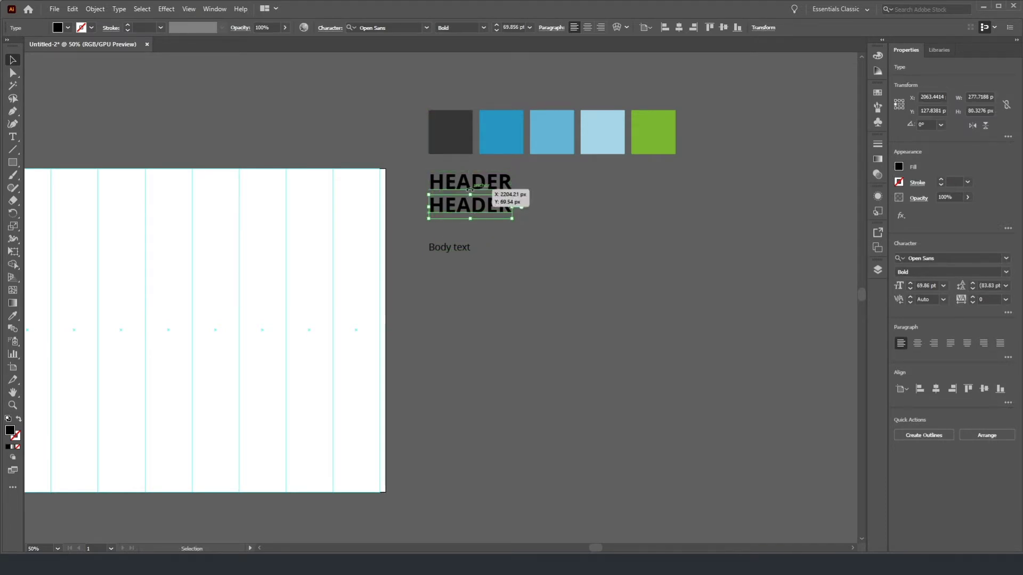
Step: Change the two heading samples to read "HEADER 1" and "HEADER 2"
double_click(467, 181)
type("1")
double_click(452, 206)
left_click(453, 205)
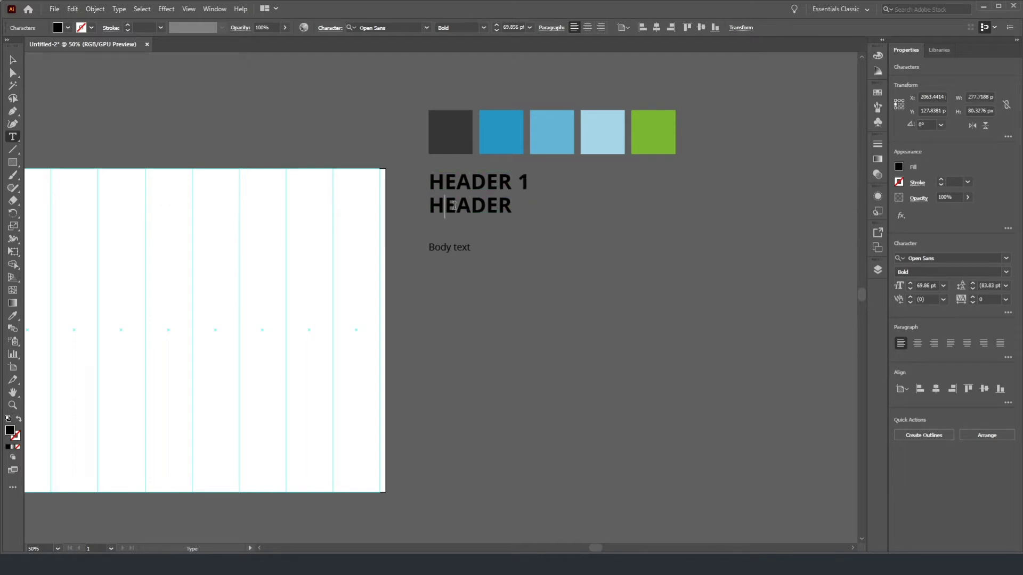
type("2")
key("Escape")
Step: Scale HEADER 2 down to be smaller than HEADER 1 and move the Body text sample up closer beneath it
left_click_drag(533, 216, 514, 215)
left_click(509, 299)
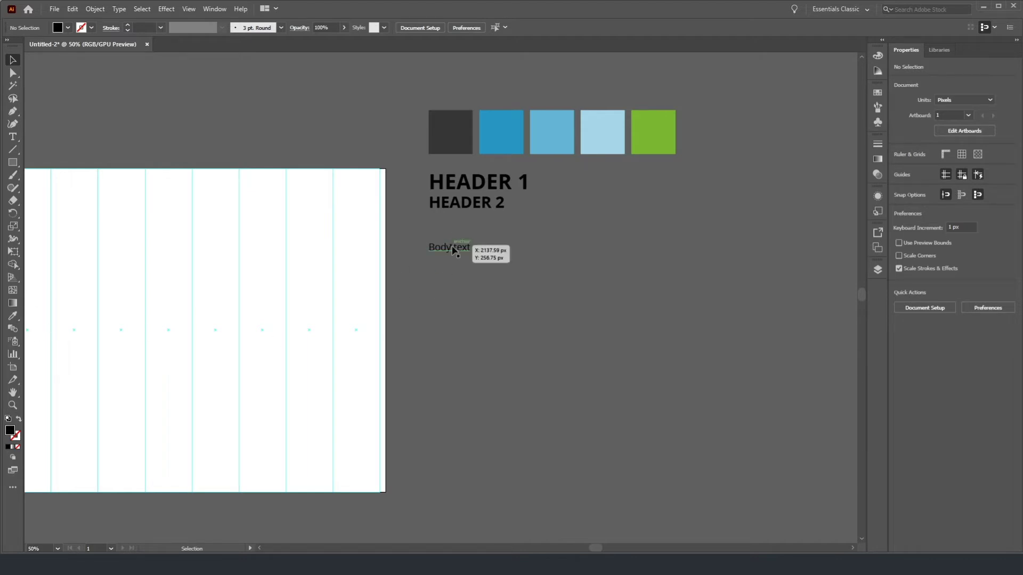
left_click_drag(461, 251, 451, 231)
key("ctrl+a")
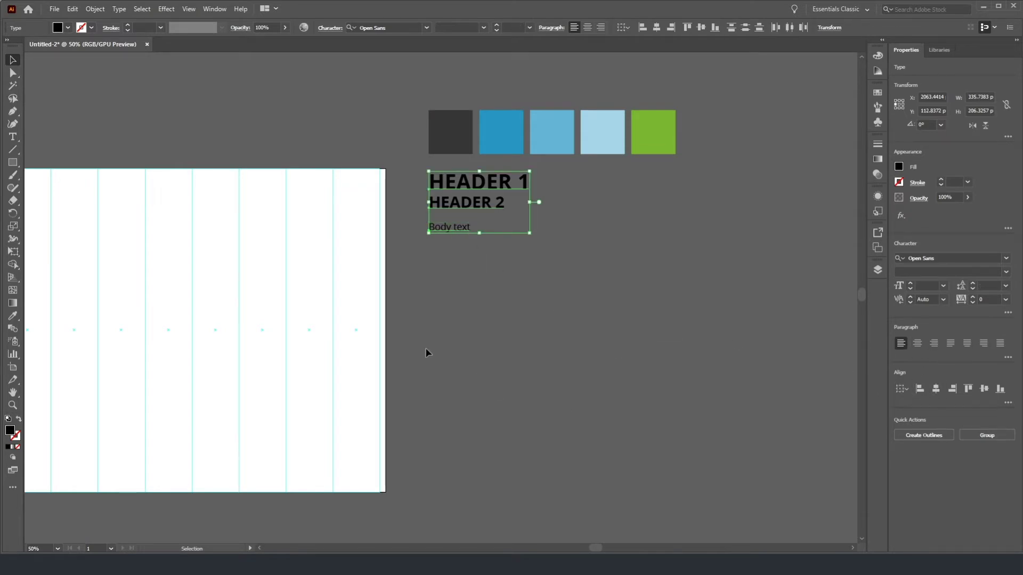
left_click(198, 110)
Step: Draw a rectangle about 313 × 104 px across the first two columns near the artboard's top, with a 1 pt black stroke and no fill
scroll(194, 138, "left", 3)
scroll(193, 140, "left", 8)
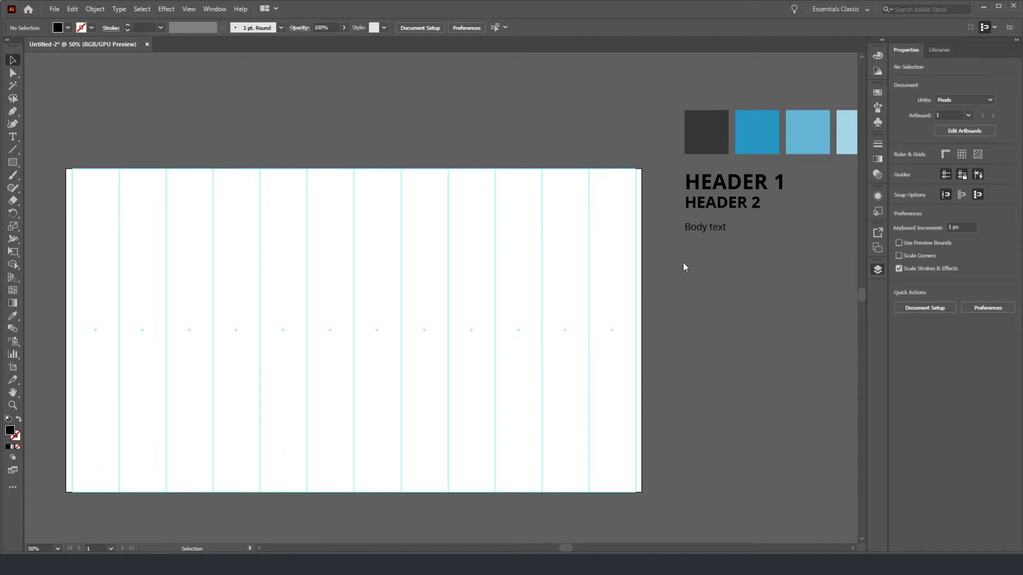
key("m")
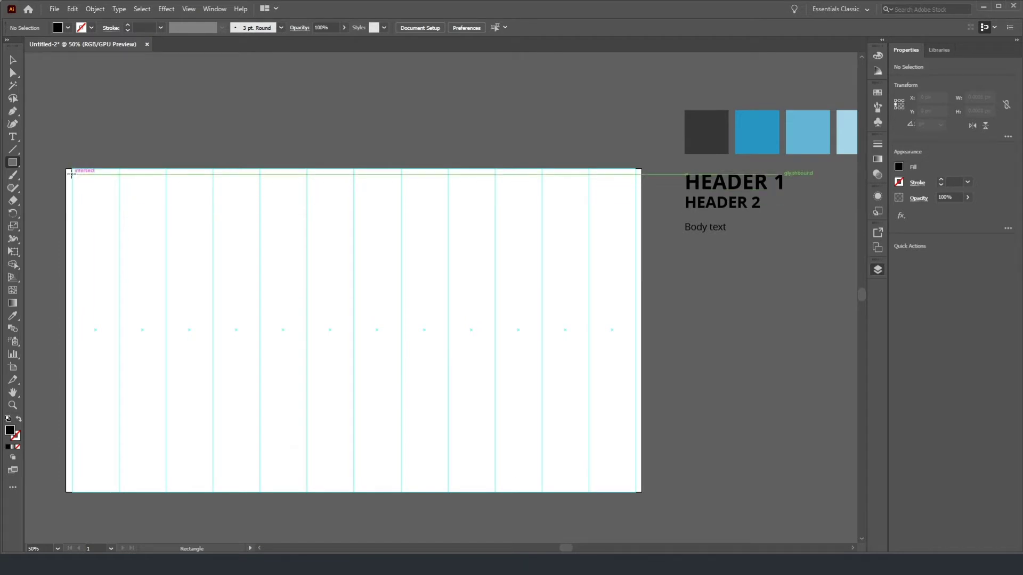
left_click_drag(72, 173, 165, 205)
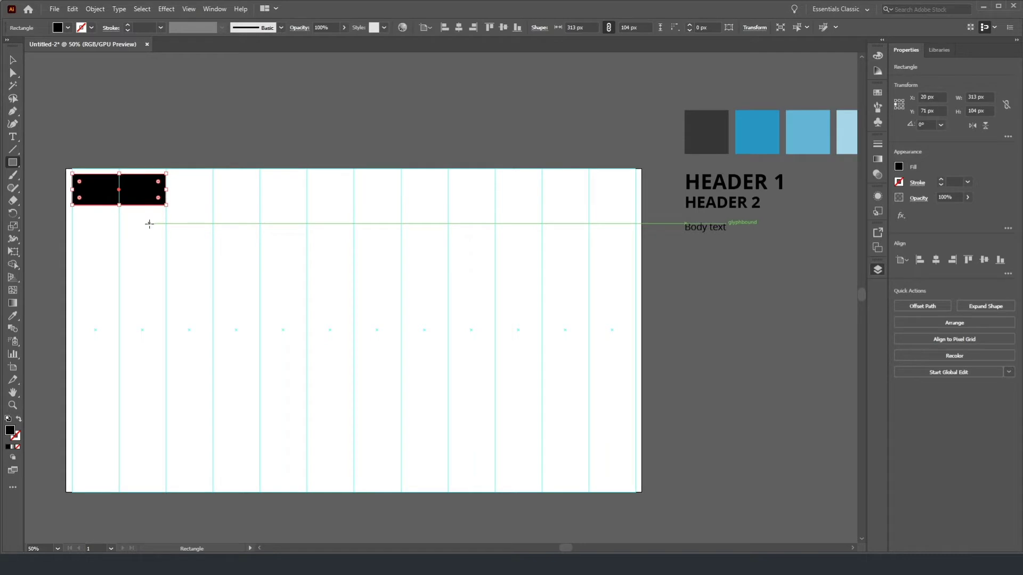
left_click(19, 420)
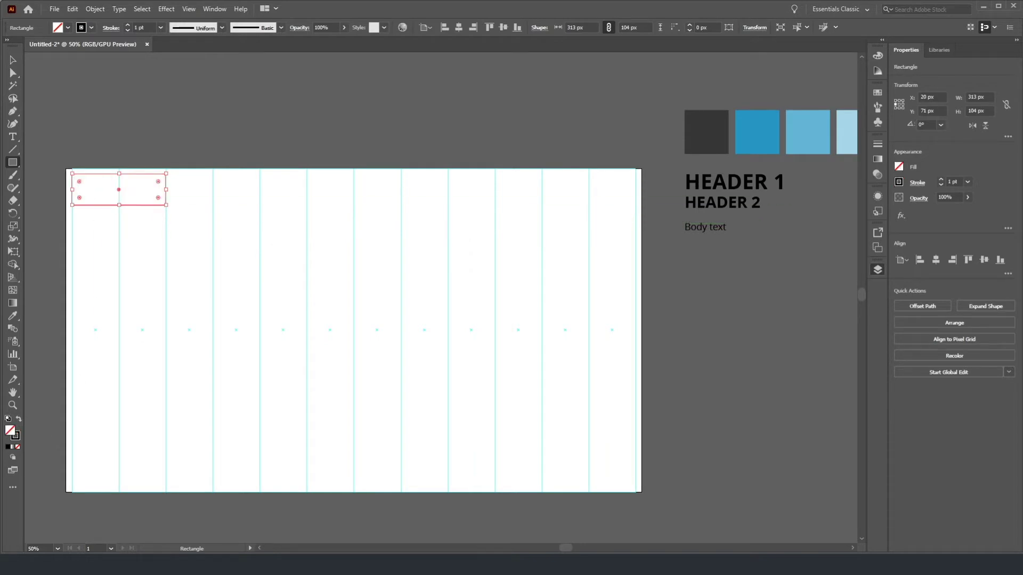
left_click(16, 61)
left_click(146, 203)
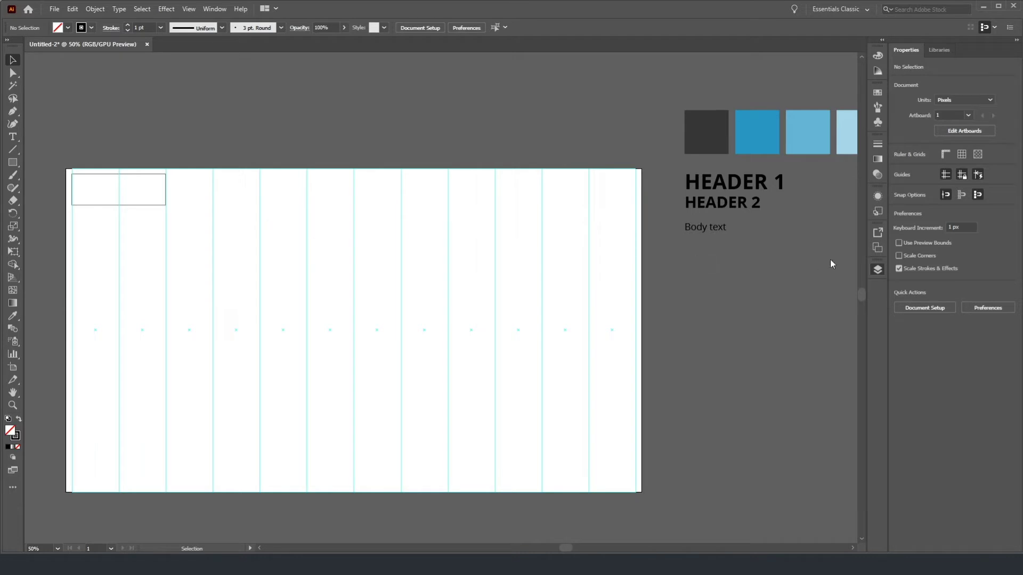
Step: Add a right-aligned line of 12 pt Open Sans text near the artboard's upper right reading "About Us" and "Patient Information", separated by wide spaces
scroll(166, 218, "left", 3)
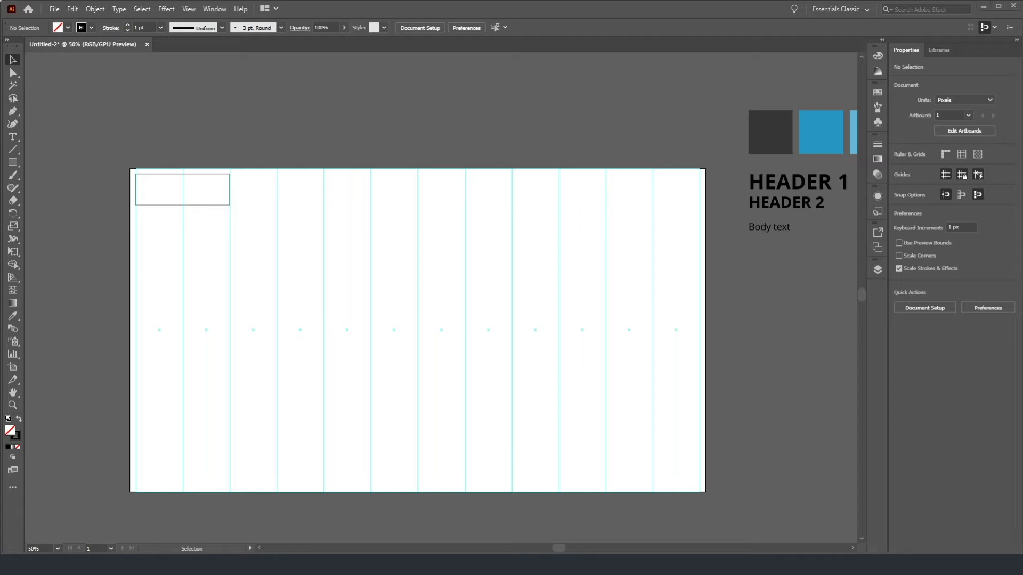
left_click(11, 141)
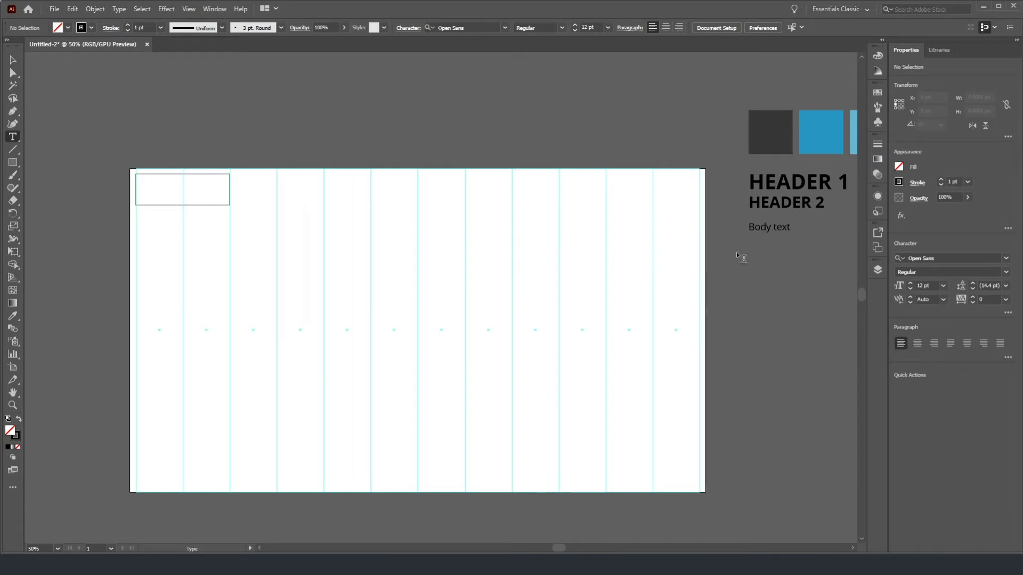
left_click(934, 343)
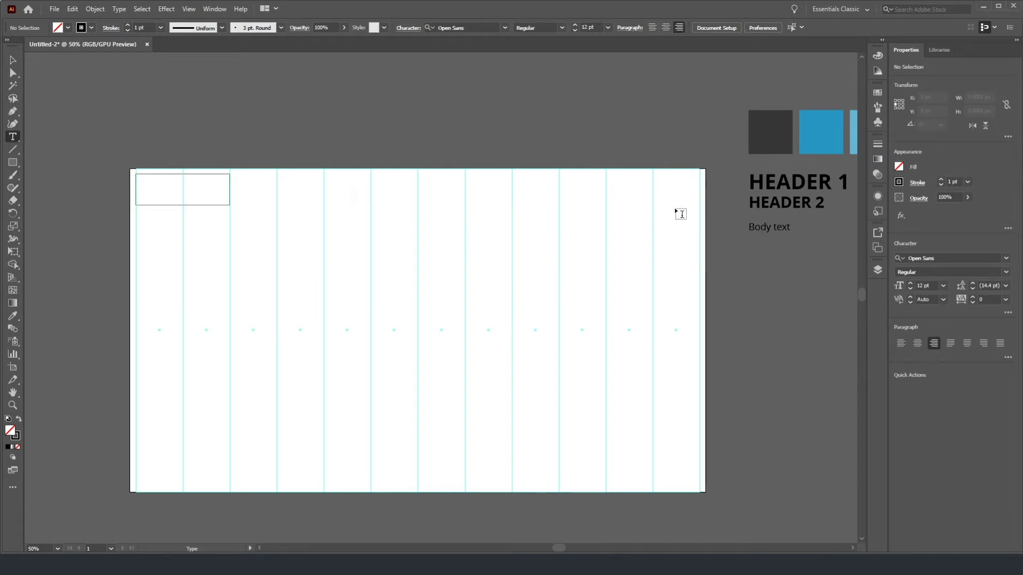
left_click(678, 194)
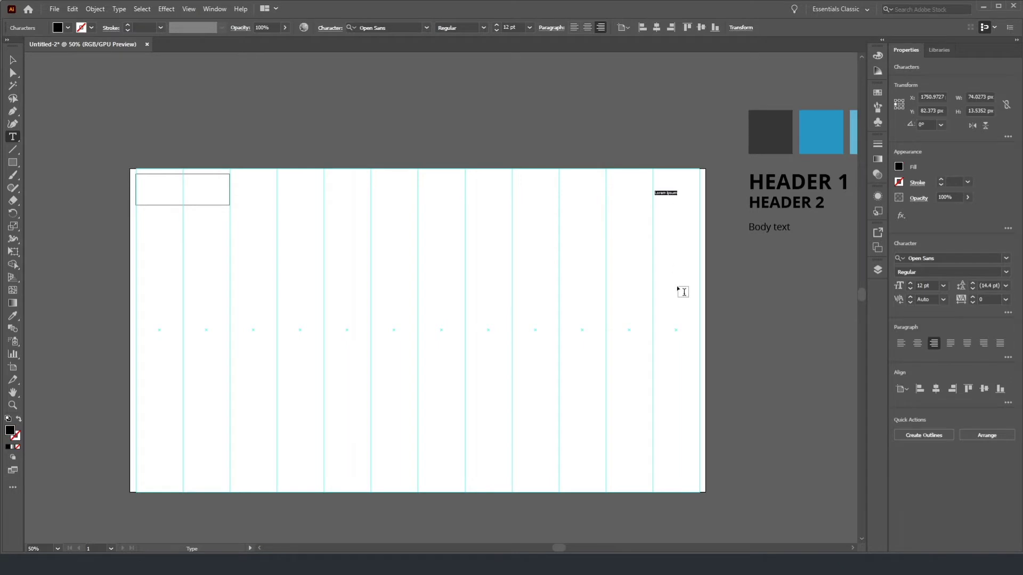
type("About Us")
type("Patient Information")
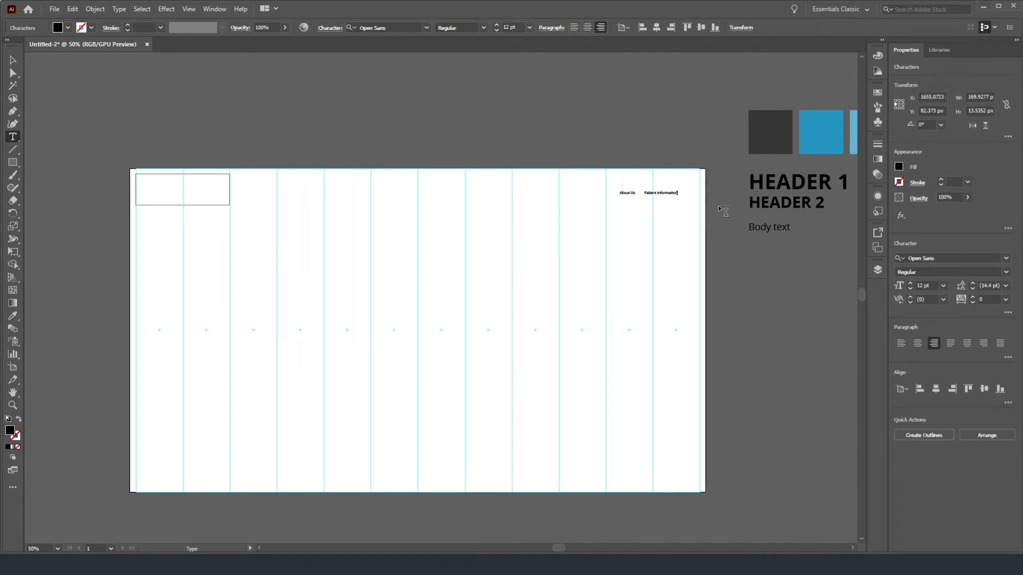
Step: Extend the navigation line after "Patient Information" with "Services", "Resources" and "Contact Us", separated by equally wide spaces
scroll(676, 184, "up", 3)
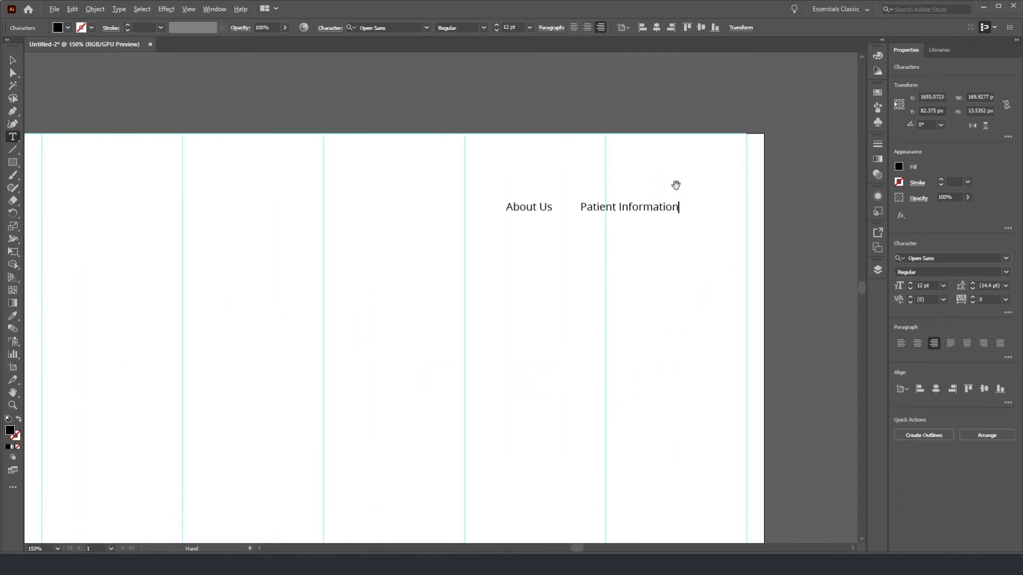
scroll(638, 213, "down", 1)
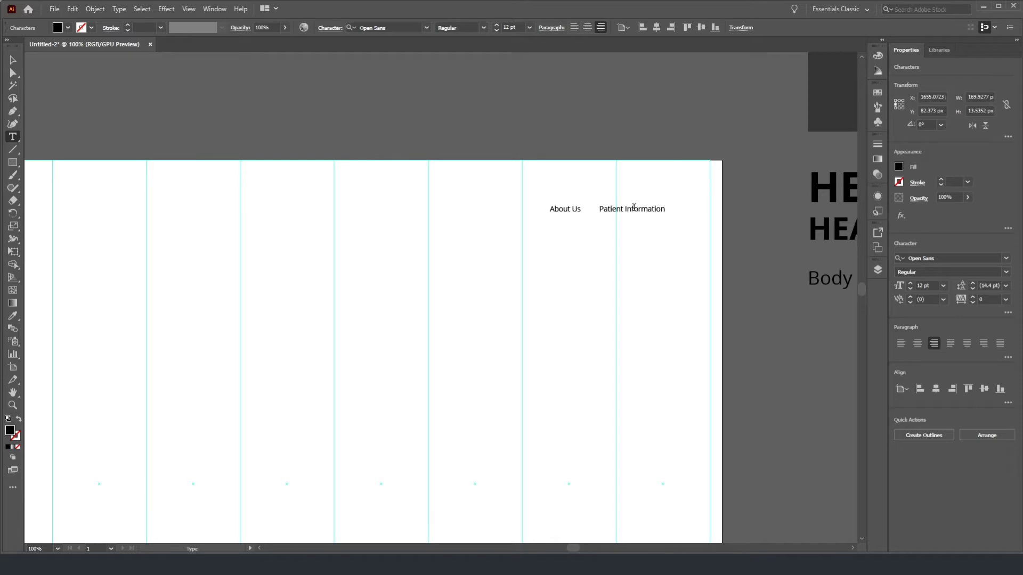
left_click_drag(580, 209, 600, 210)
left_click(661, 209)
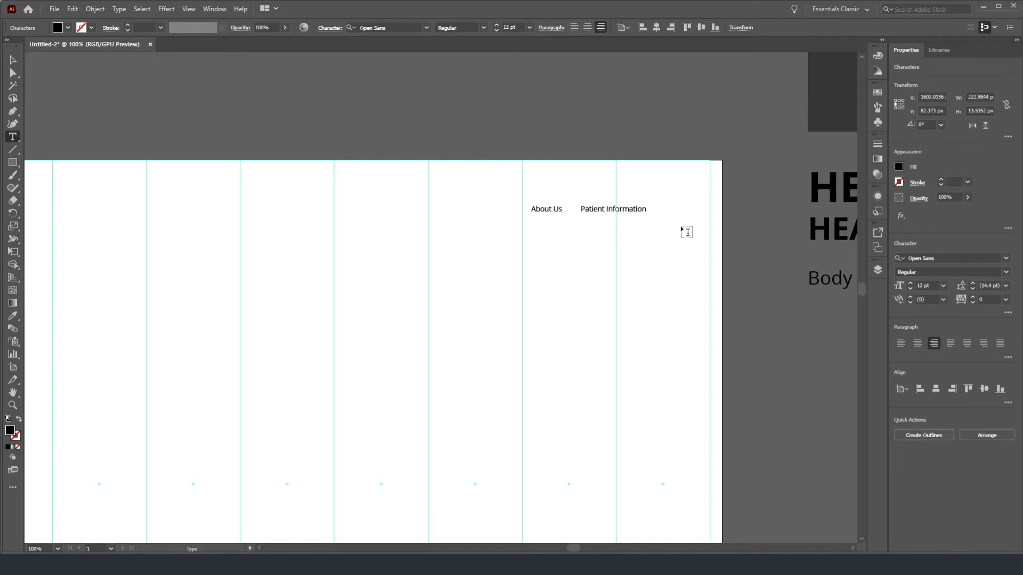
type("Services        Resources        Contact Us")
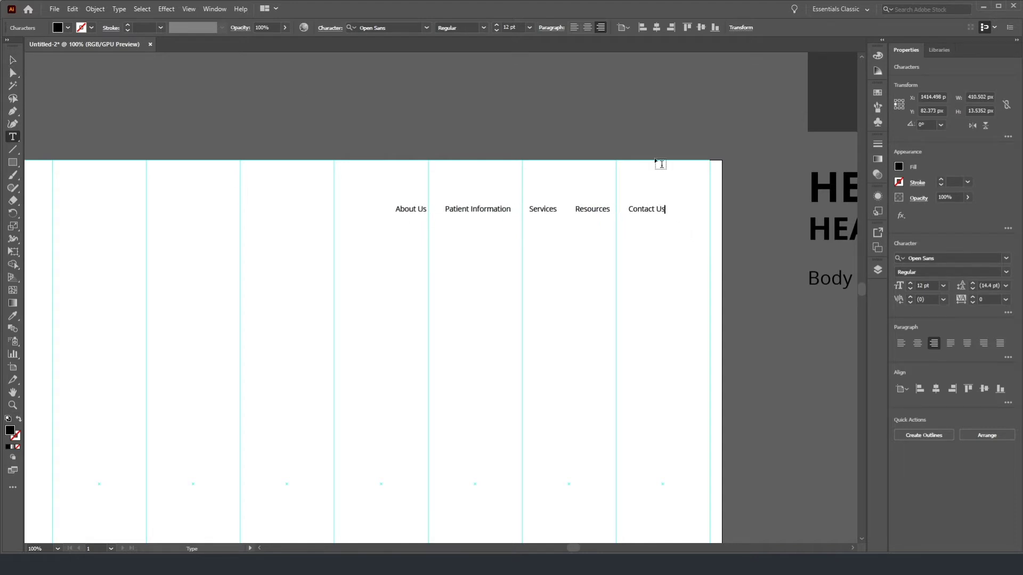
Step: Replace the last navigation item, "Contact Us", with "Schedule An Appointment"
key("shift+Left")
key("shift+Left")
key("shift+Left")
key("shift+Left")
key("shift+Left")
key("shift+Left")
key("shift+Left")
key("shift+Left")
key("shift+Left")
type("Schedule An Appointment")
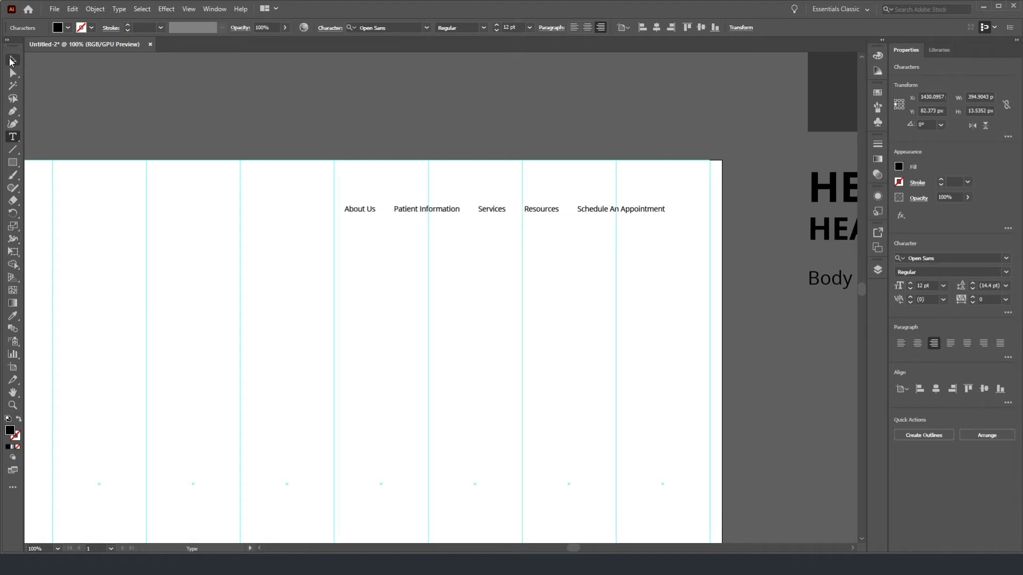
Step: Copy the Body text sample's style onto the navigation line with the Eyedropper and align the line right again
left_click(11, 61)
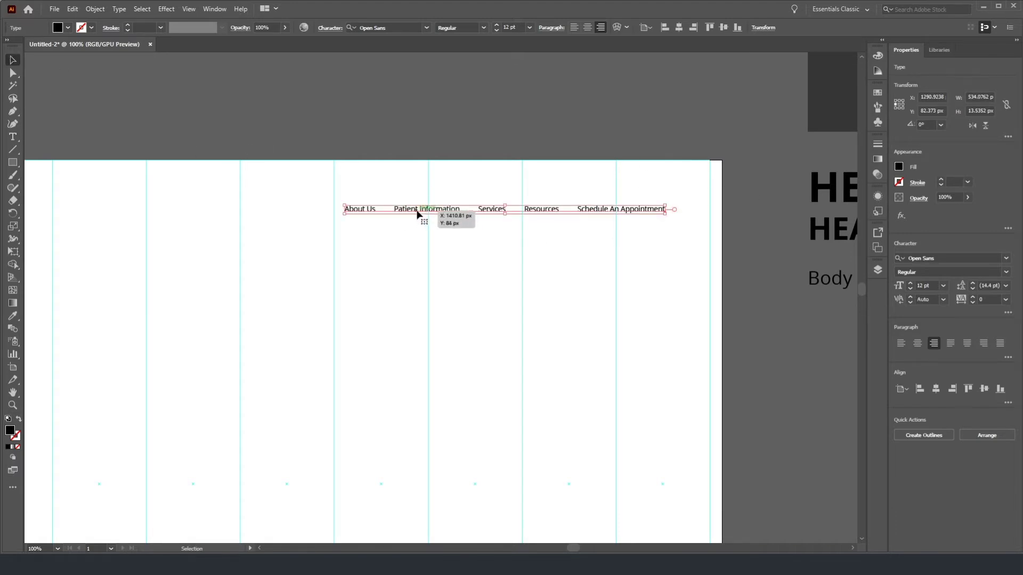
left_click(12, 315)
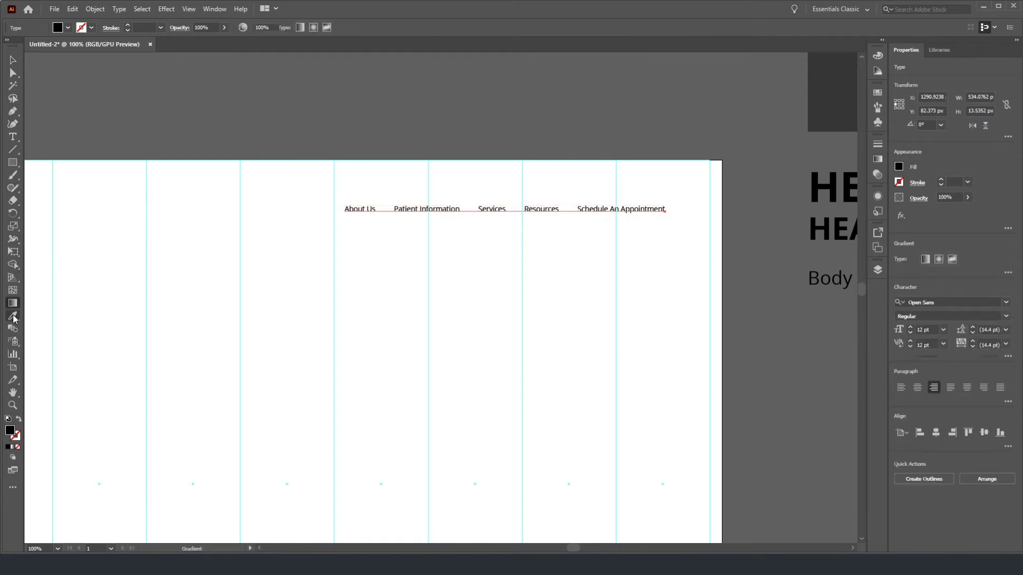
left_click(824, 278)
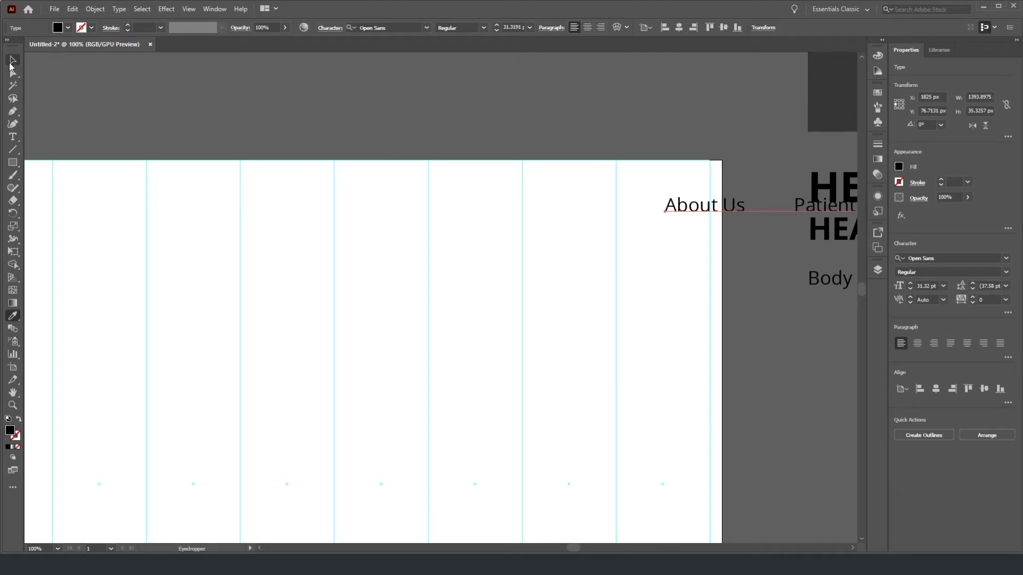
left_click(932, 344)
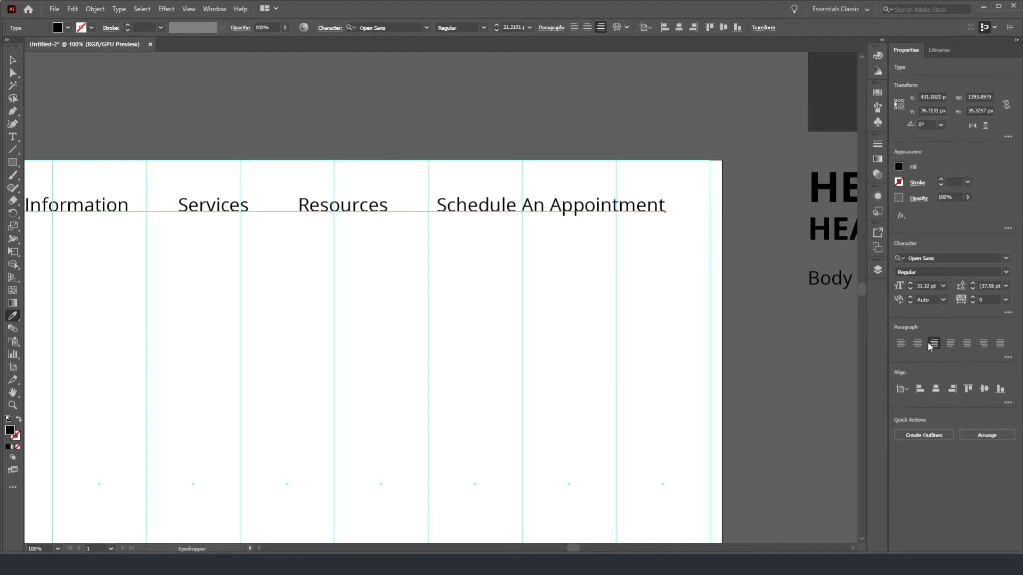
scroll(276, 241, "down", 4)
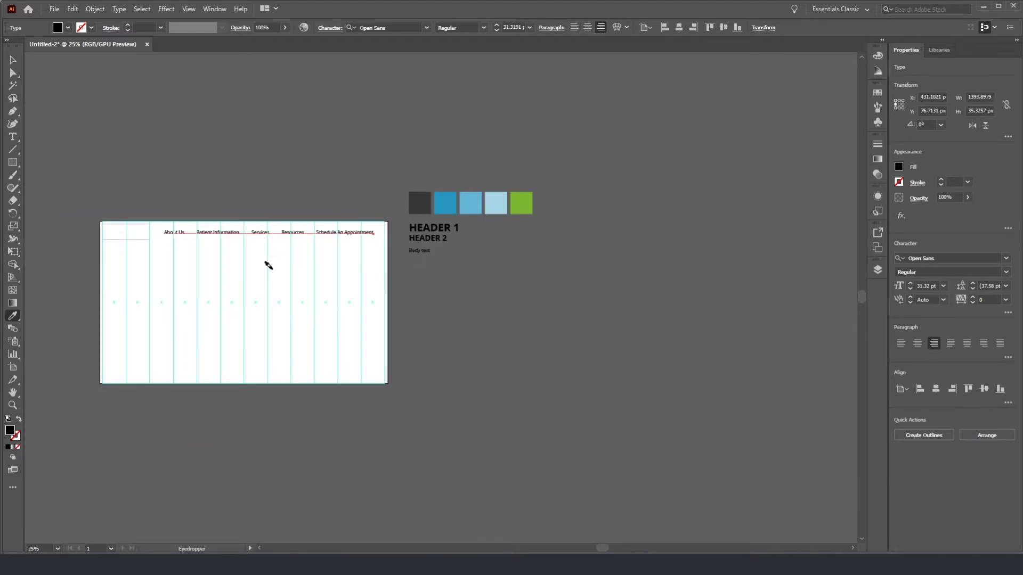
scroll(268, 266, "up", 2)
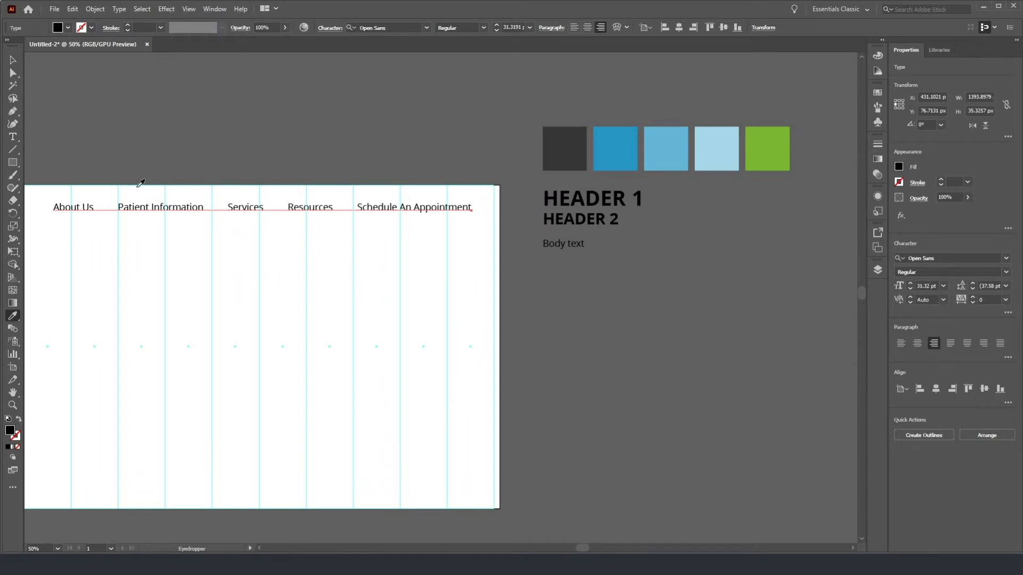
Step: Scale the Body text sample down proportionally to about 24 pt
left_click(11, 67)
scroll(573, 249, "up", 2)
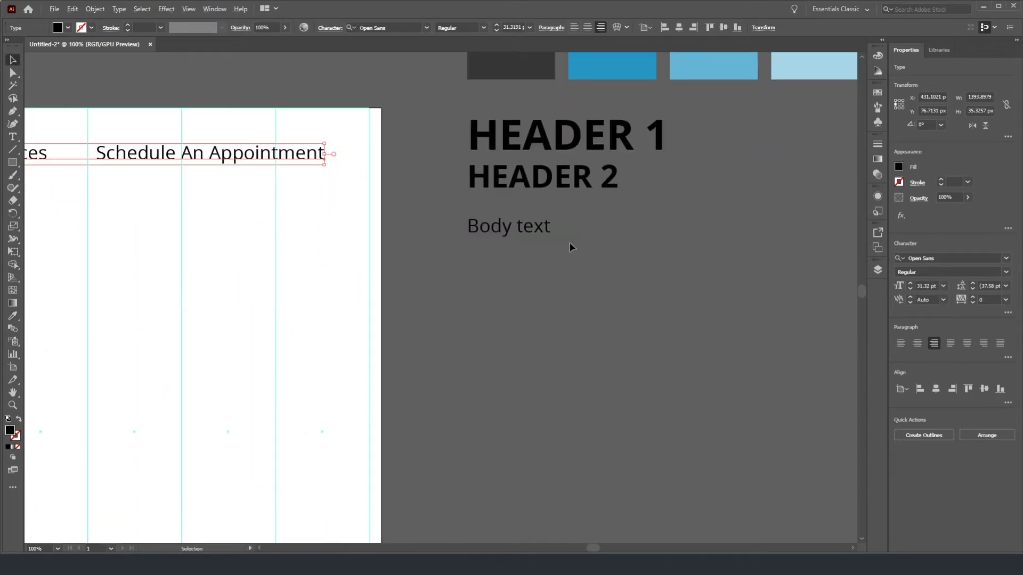
left_click(521, 235)
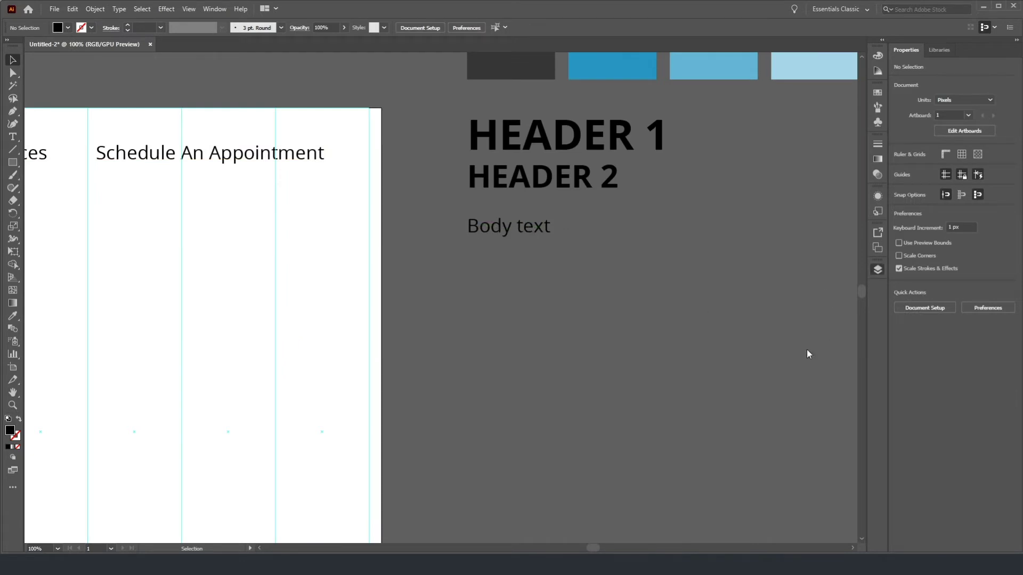
left_click(509, 235)
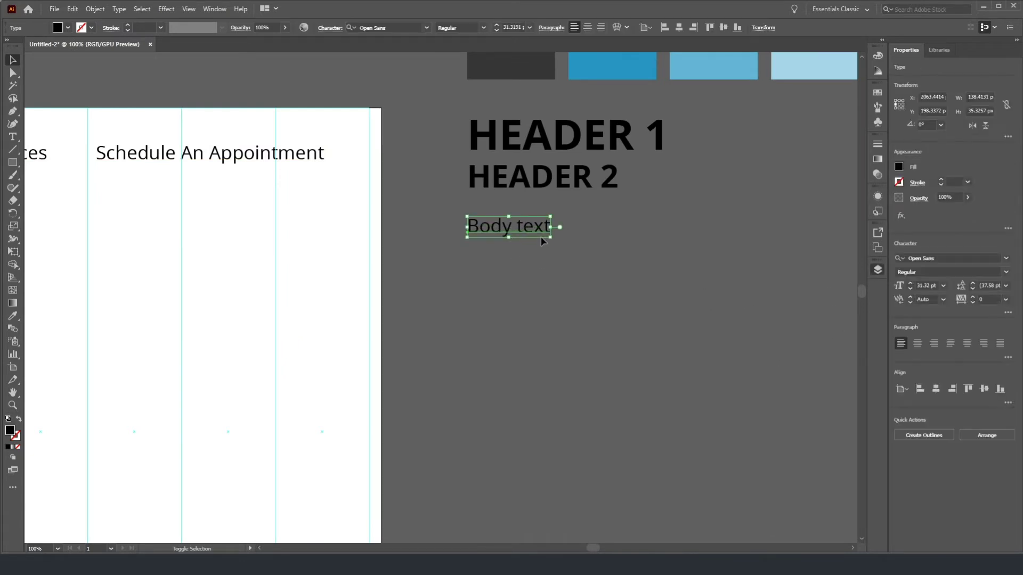
left_click_drag(553, 237, 542, 231)
key("ctrl+z")
left_click_drag(544, 235, 544, 234)
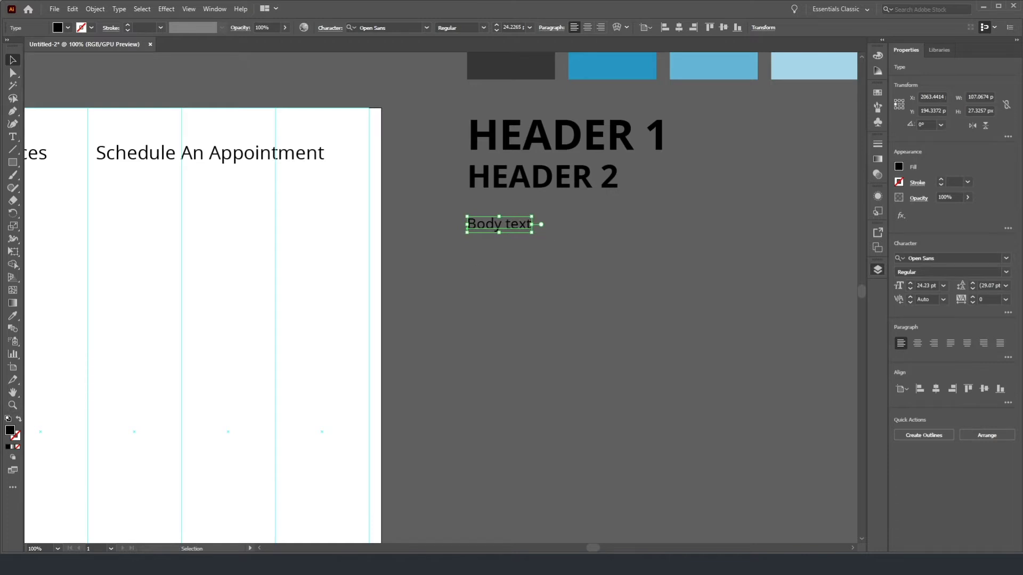
left_click(653, 289)
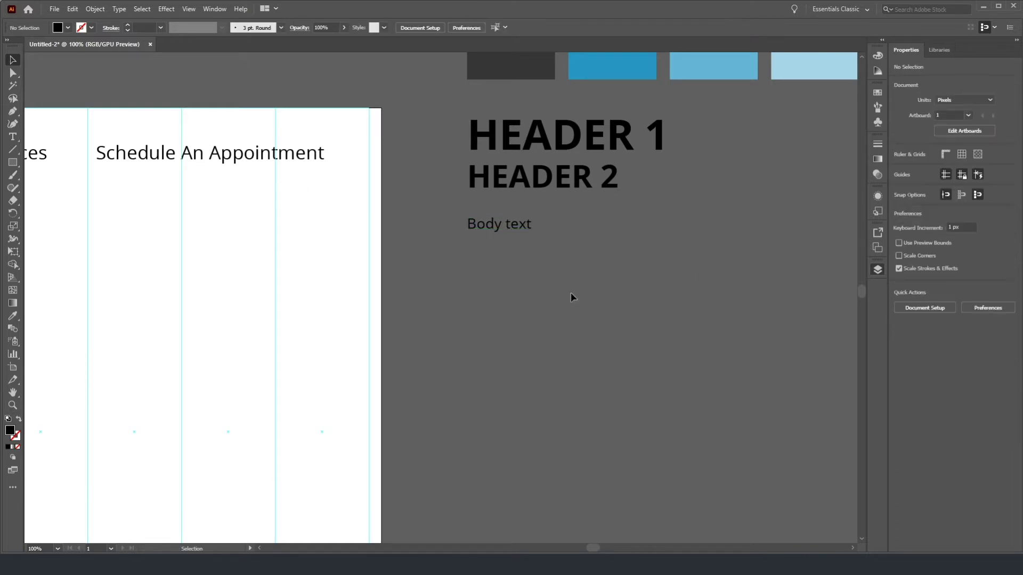
Step: Apply the smaller Body text style to the navigation line with the Eyedropper and restore its right alignment
left_click(247, 154)
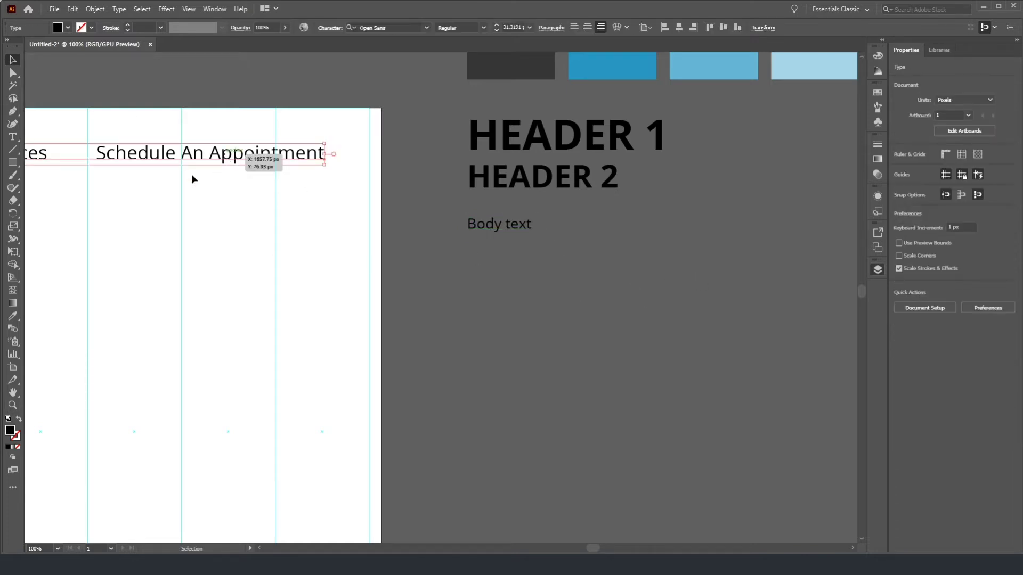
left_click(13, 316)
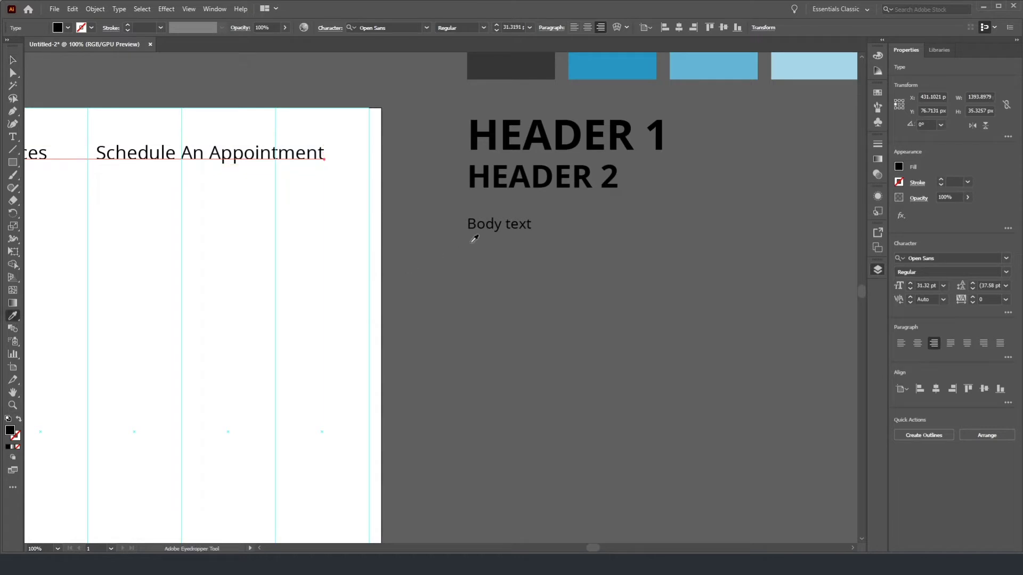
left_click(492, 225)
left_click(932, 345)
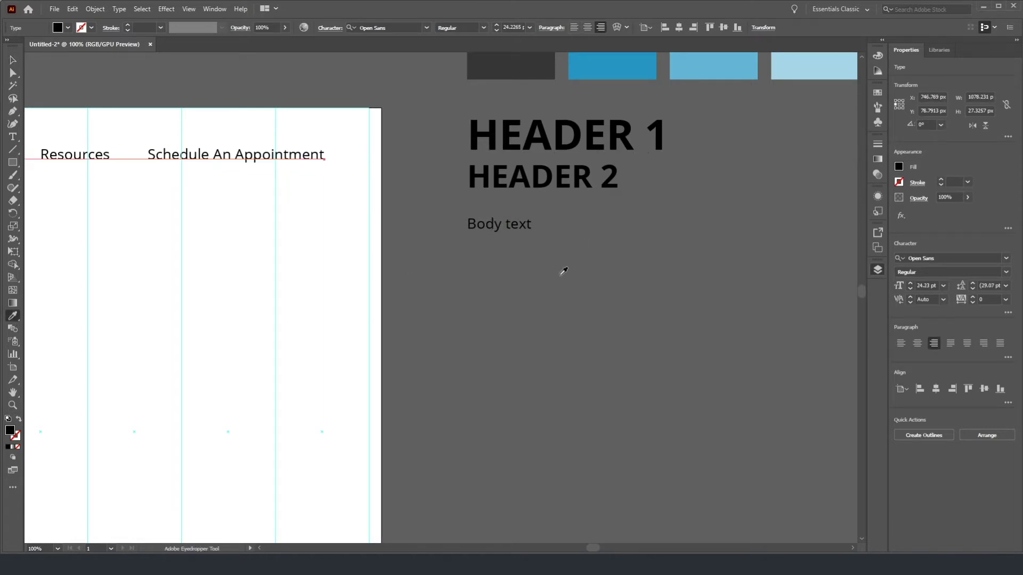
scroll(262, 174, "down", 4)
scroll(244, 210, "up", 1)
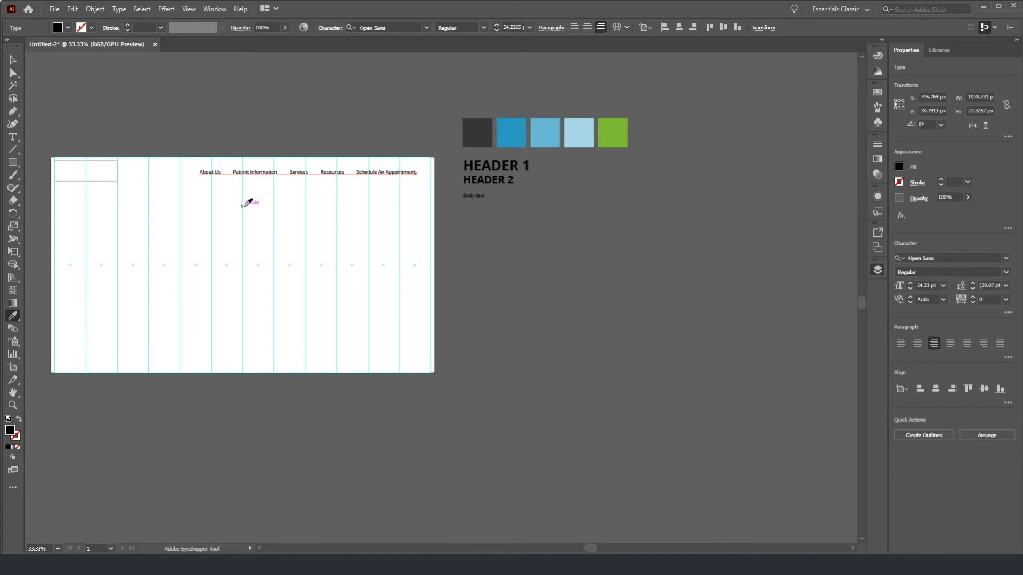
Step: Move the navigation line horizontally so its right end meets the last column's outer guide
left_click(11, 62)
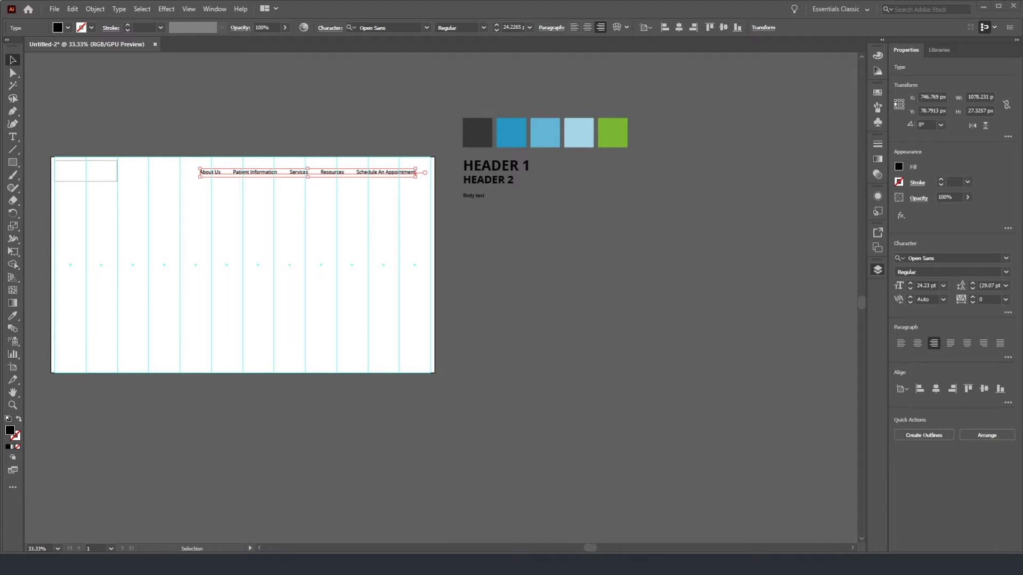
scroll(282, 157, "up", 2)
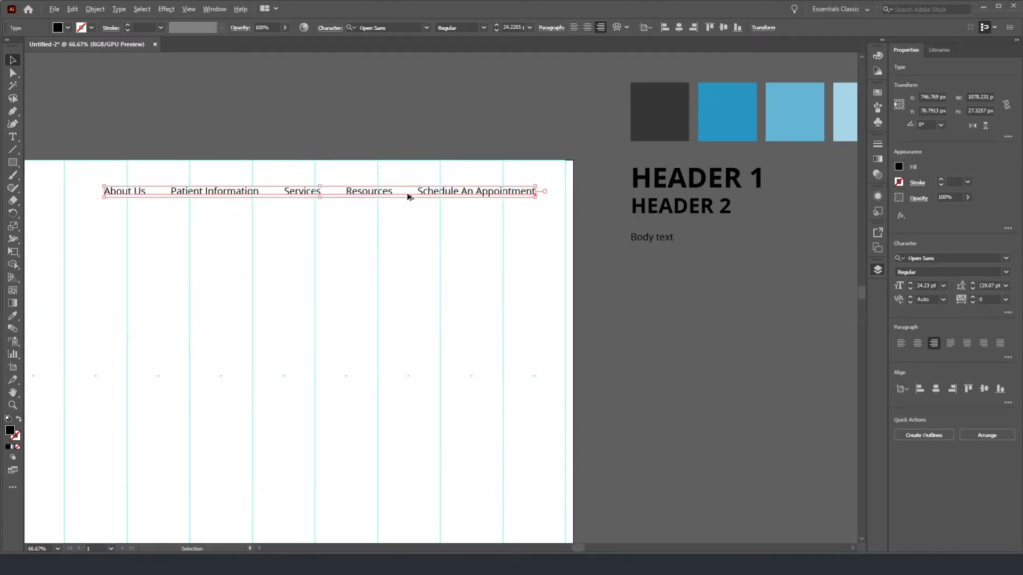
left_click_drag(424, 195, 454, 195)
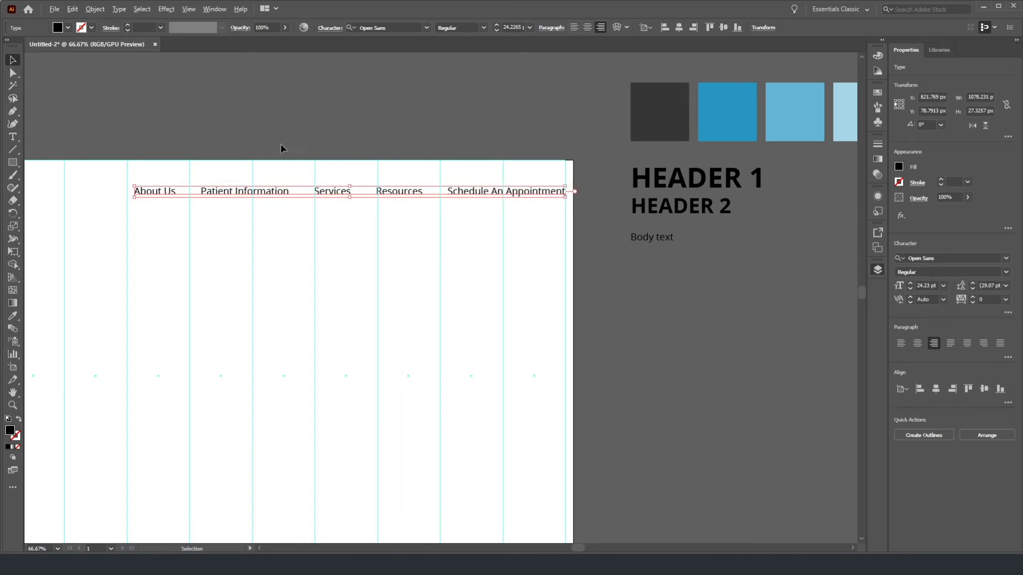
scroll(283, 151, "down", 2)
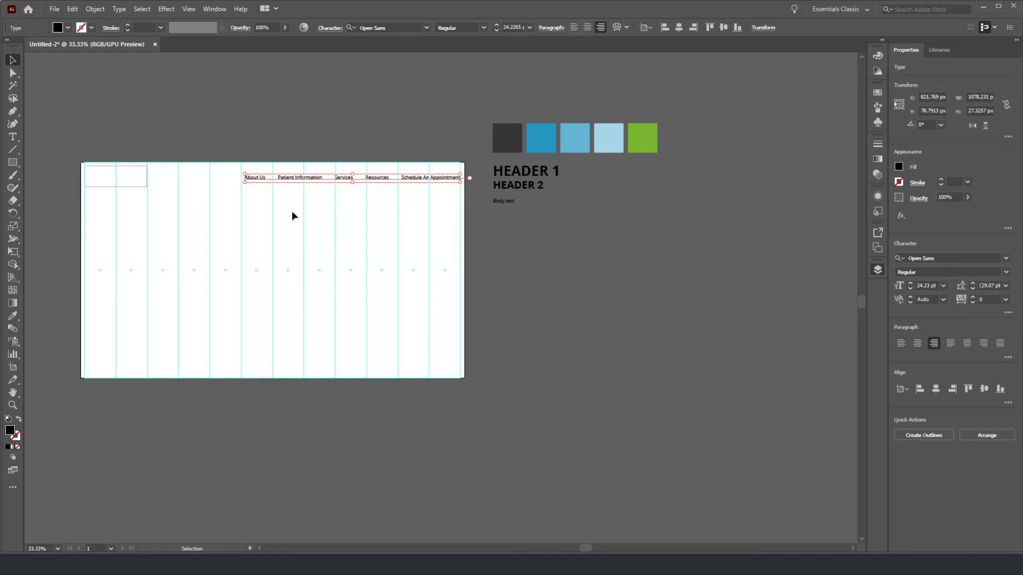
scroll(341, 178, "up", 2)
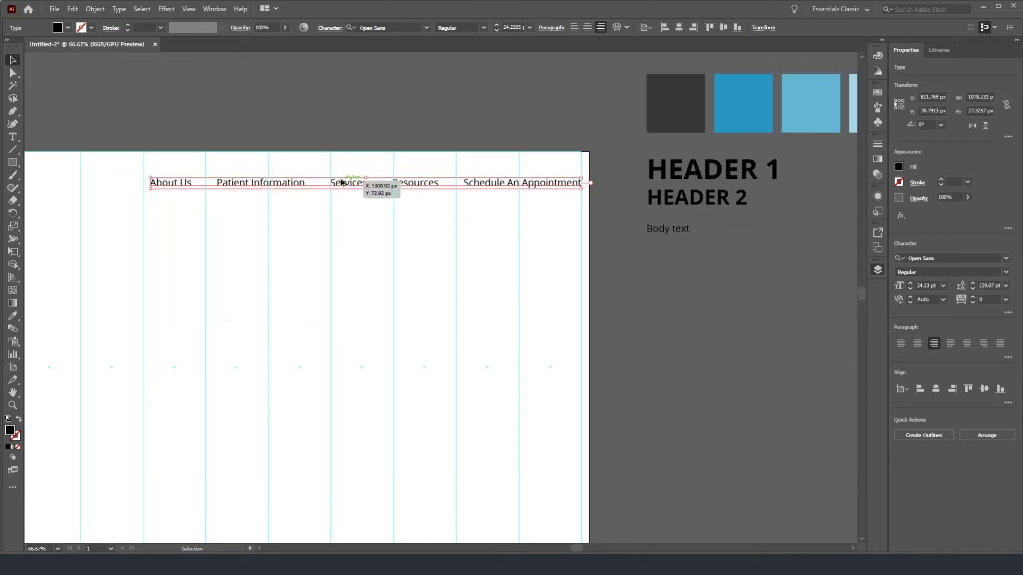
Step: Duplicate the navigation line directly beneath the original
double_click(187, 184)
key("ctrl+a")
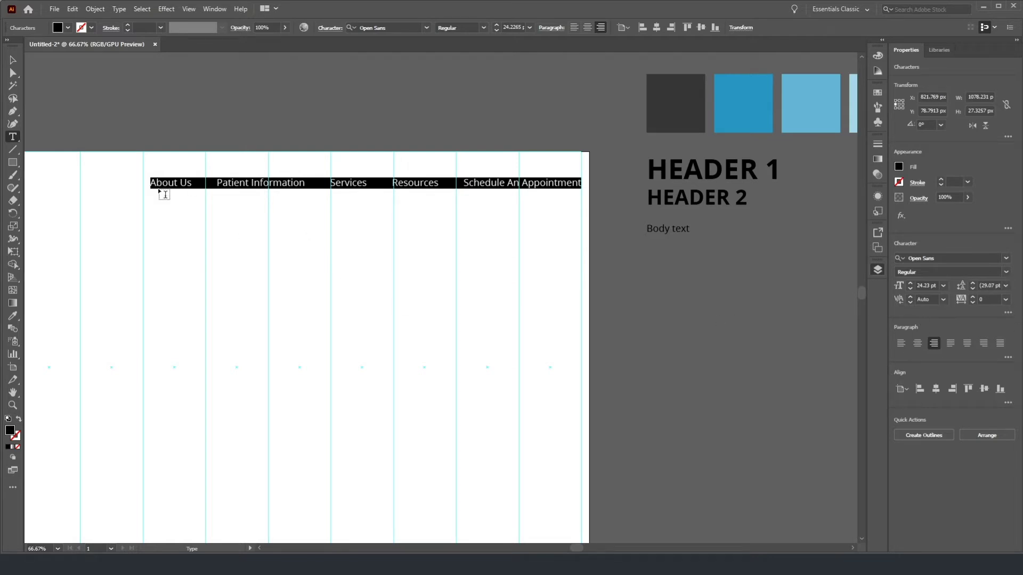
left_click(13, 59)
left_click_drag(168, 187, 170, 198)
left_click_drag(168, 204, 167, 203)
Step: Replace the upper navigation line's text with the capitalized entries ABOUT US and PATIENT INFORMATION, separated by wide spaces
key("t")
left_click(168, 184)
key("Home")
key("shift+End")
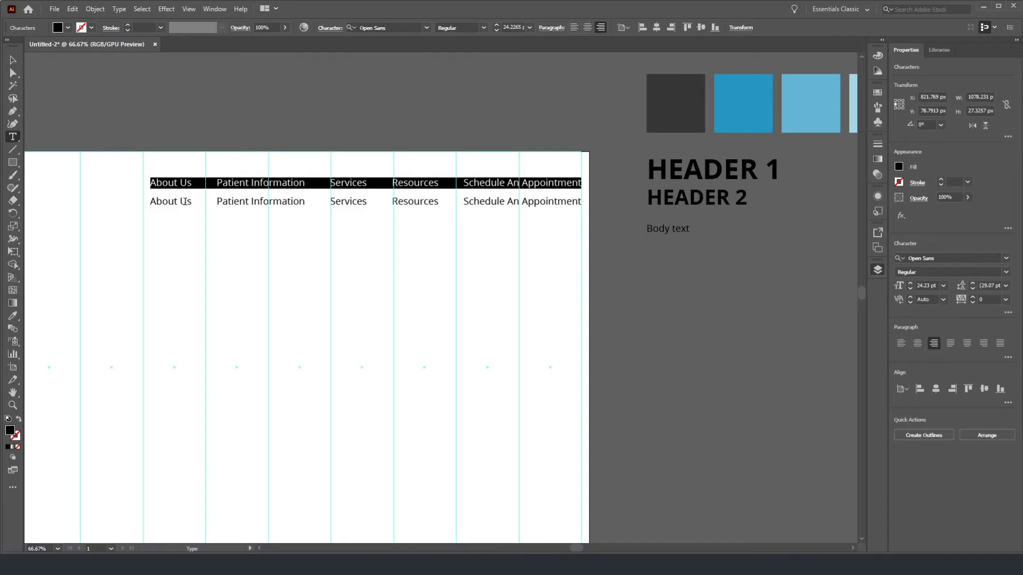
type("ABOUT US")
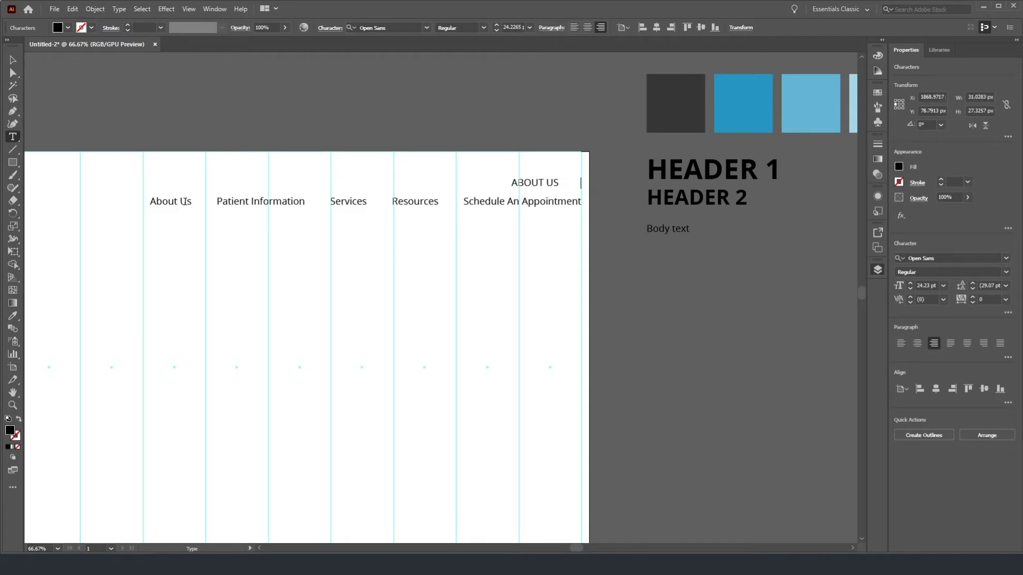
key("Right")
type("PATIE")
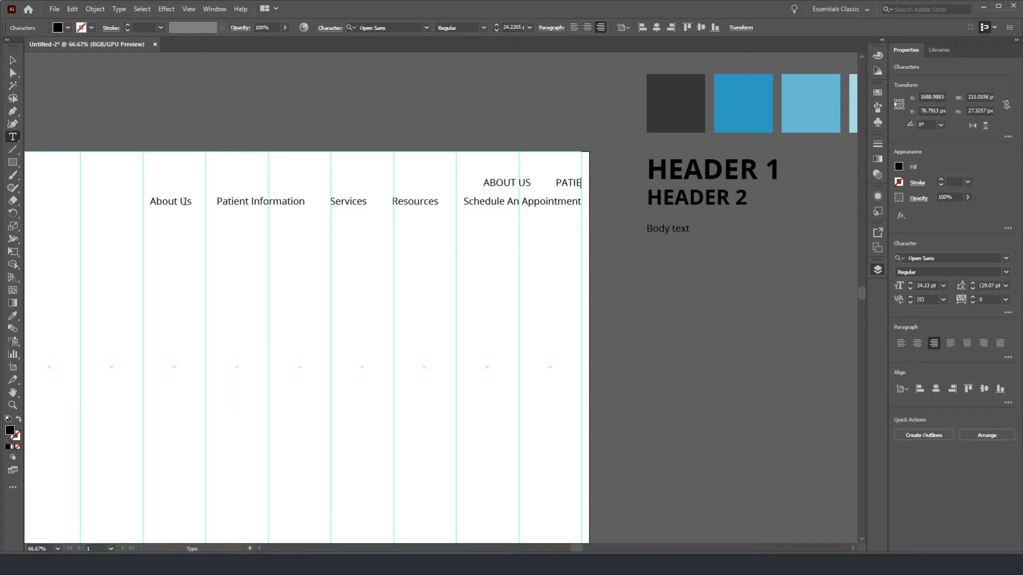
type("NT INFORMATIO")
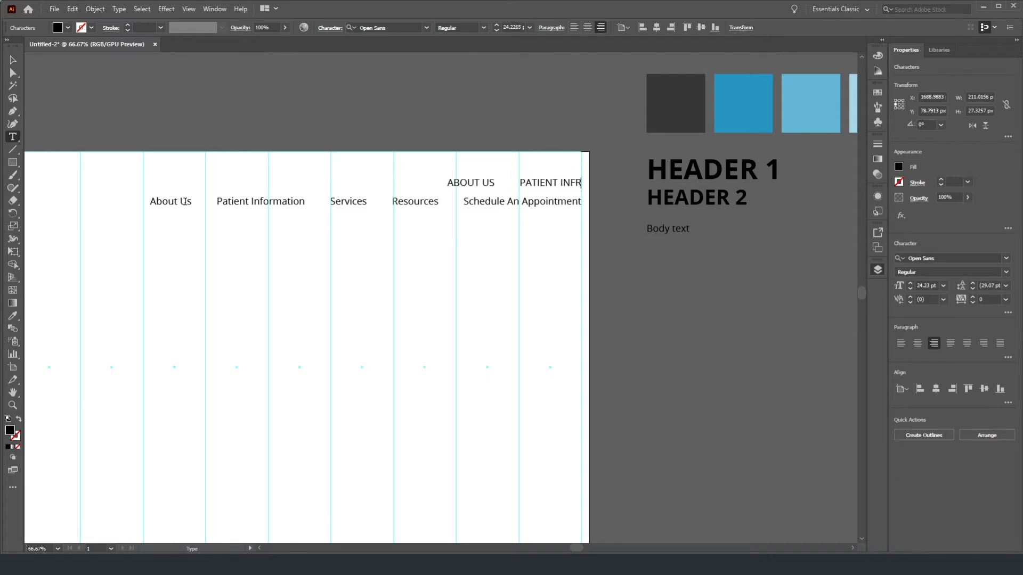
type("N        ")
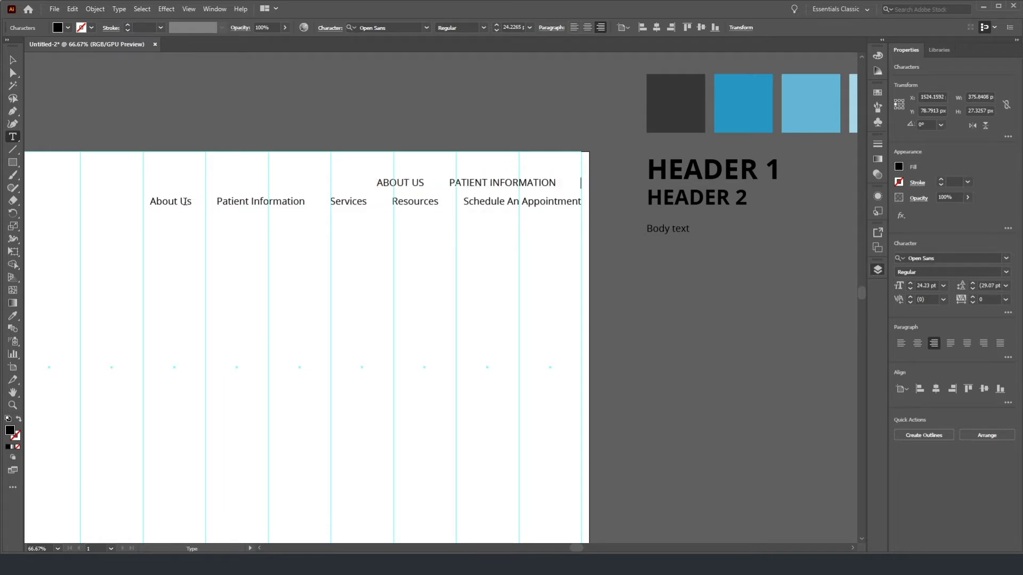
Step: Continue the upper navigation line with the capitalized entries SERVICES, RESOURCES and SCHEDULE AN APPOINTMENT, spaced like the previous ones
type("SERVICES        ")
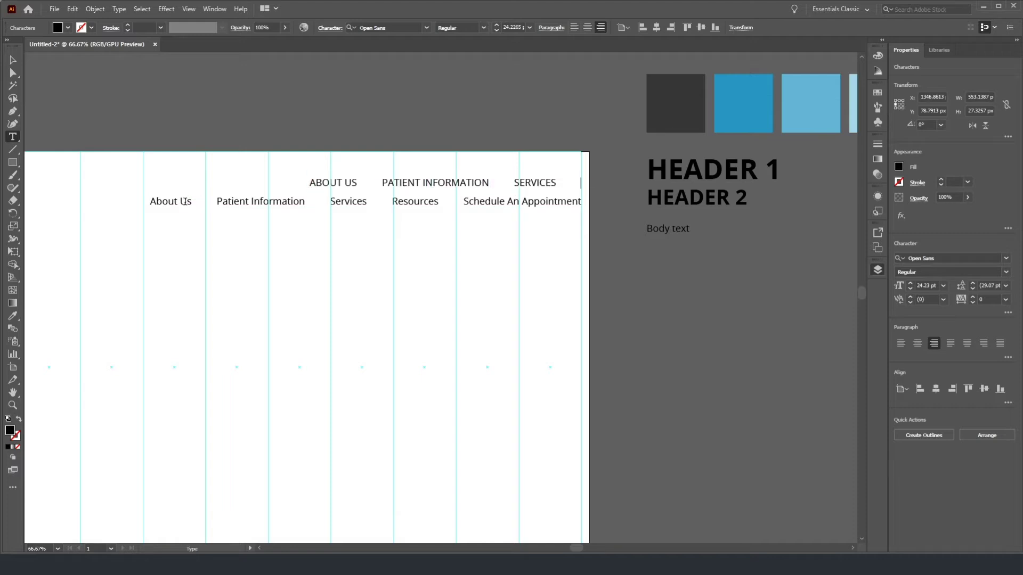
type("RESOURCES            ")
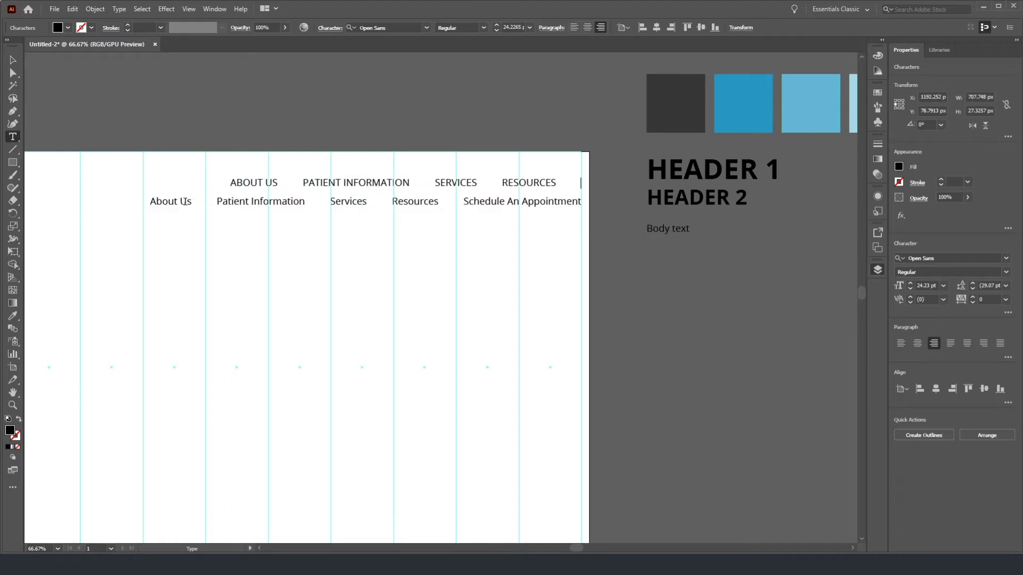
type("SCHEDU")
key("BackSpace")
key("BackSpace")
type("D")
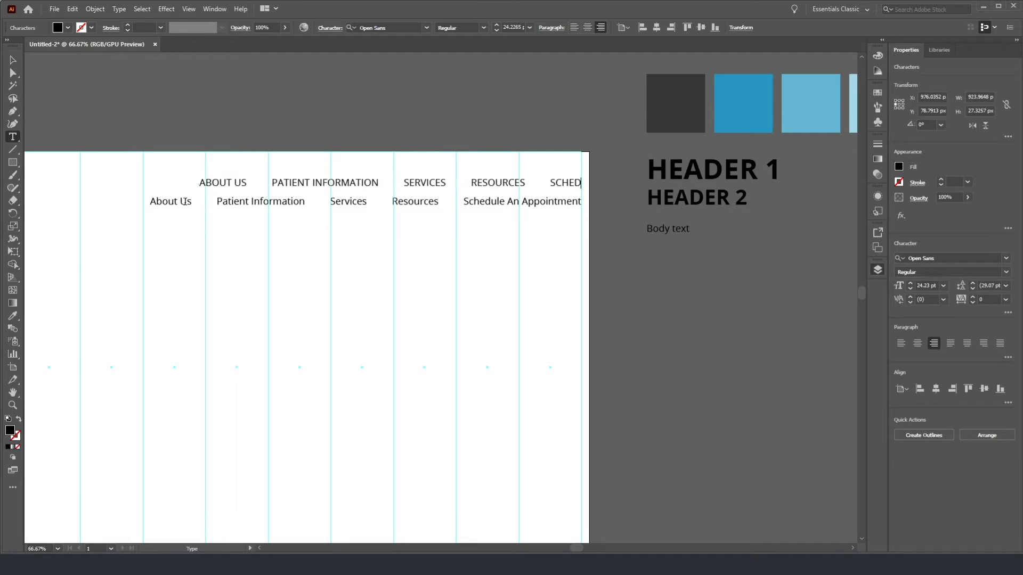
type("ULE AN APPOINTMENT")
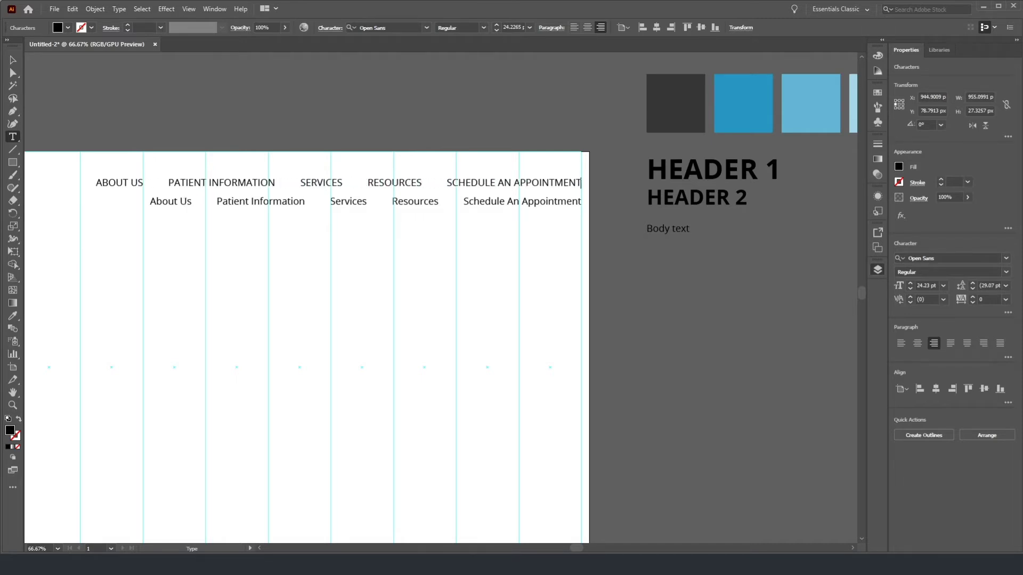
Step: Delete the mixed-case duplicate of the navigation line beneath the capitalized one
left_click(12, 60)
left_click(183, 205)
key("Delete")
left_click(182, 204)
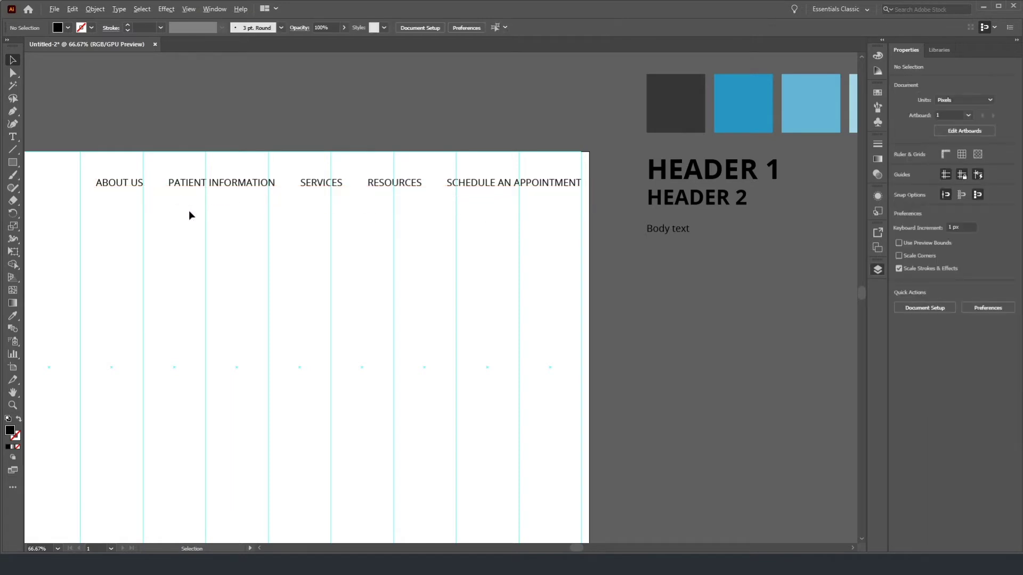
Step: Place a copy of the capitalized navigation line directly above it, near the artboard's upper edge
key("ctrl+minus")
key("a")
key("v")
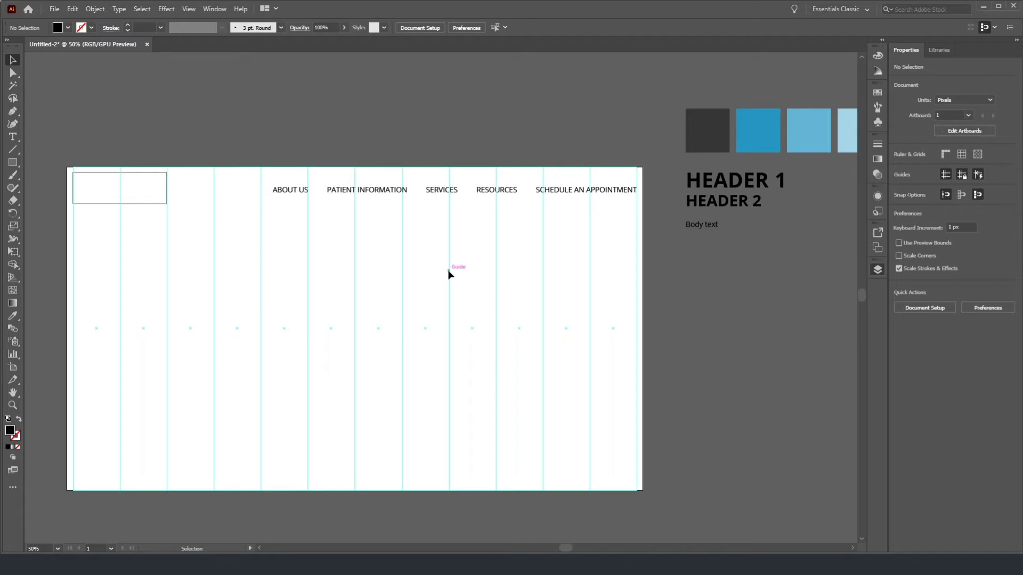
left_click(437, 196)
left_click_drag(437, 196, 441, 181)
Step: Replace the upper copy's text with CONTACT US, a vertical bar separator and the contact phone number
key("t")
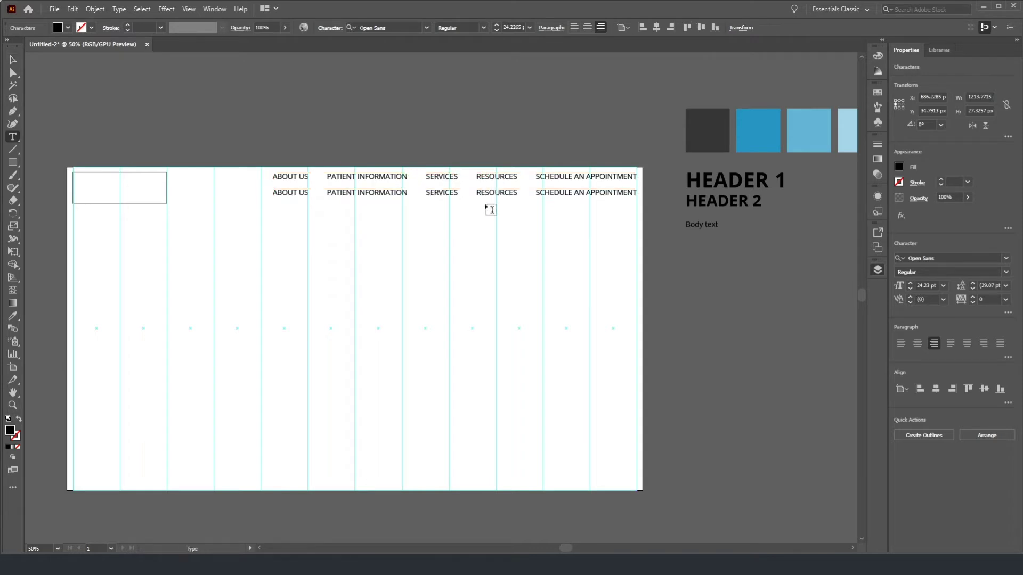
key("ctrl+a")
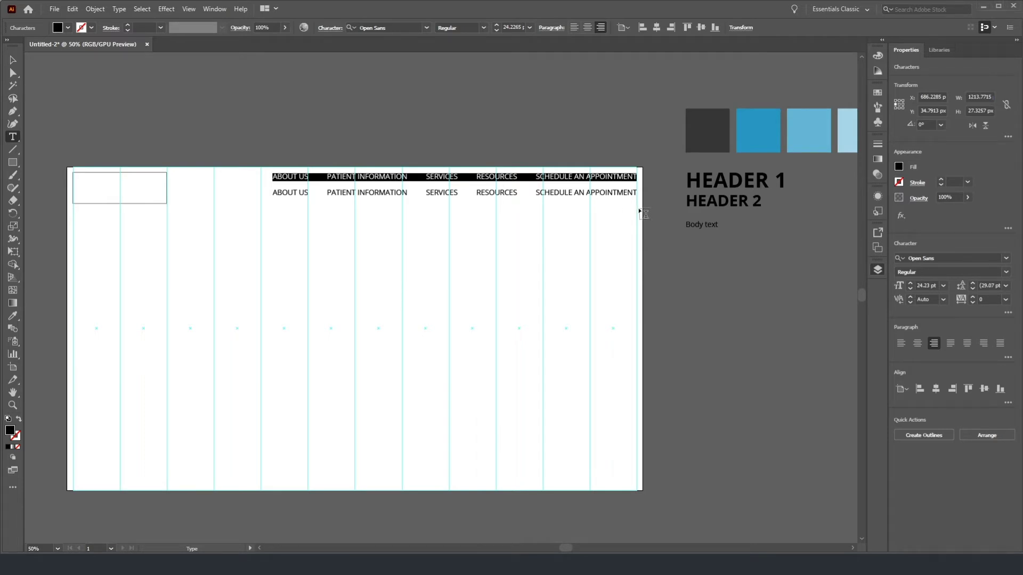
type("CONTACT US")
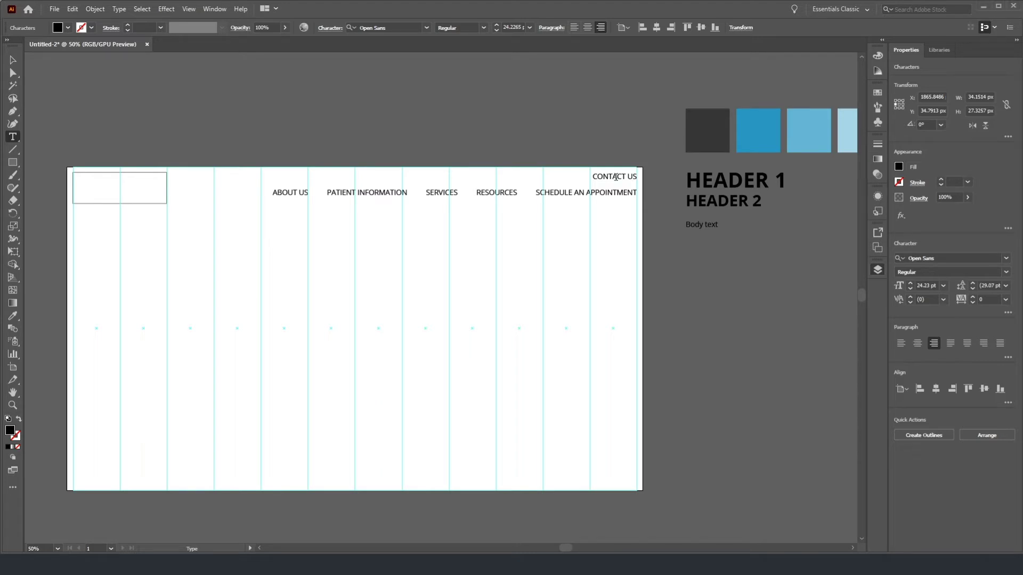
type("|")
scroll(640, 163, "up", 2)
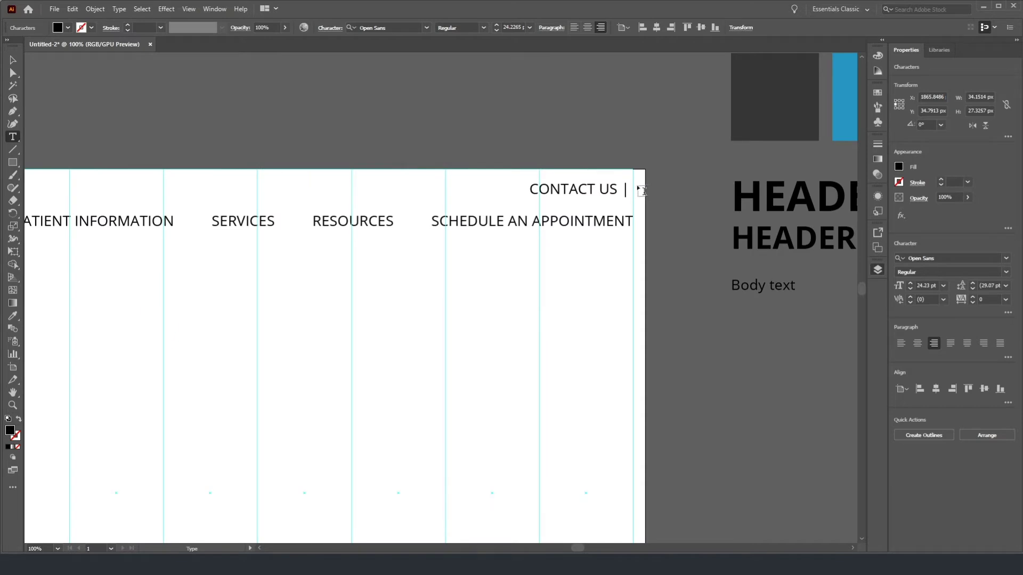
type("1-800-000-0000")
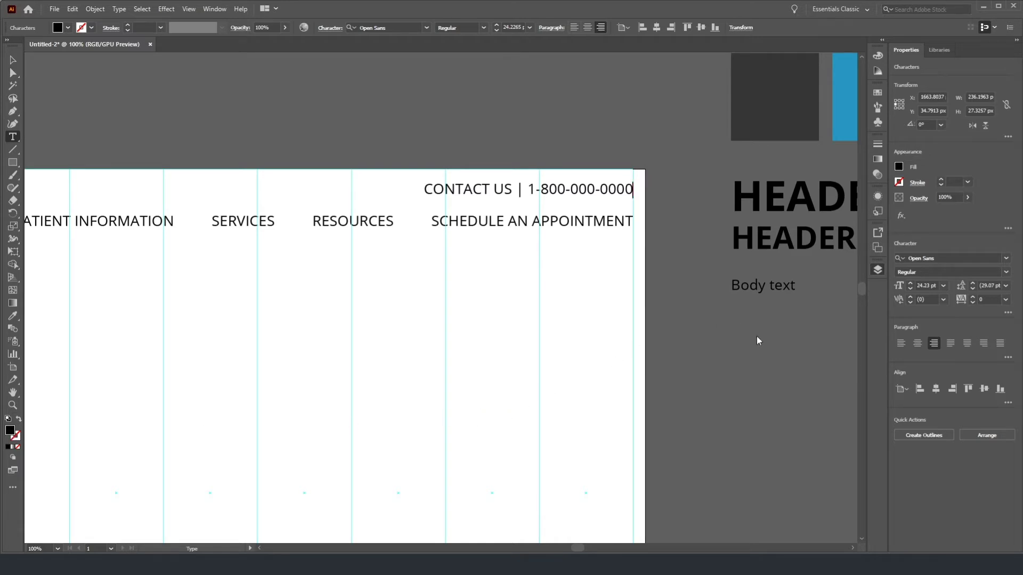
left_click(11, 61)
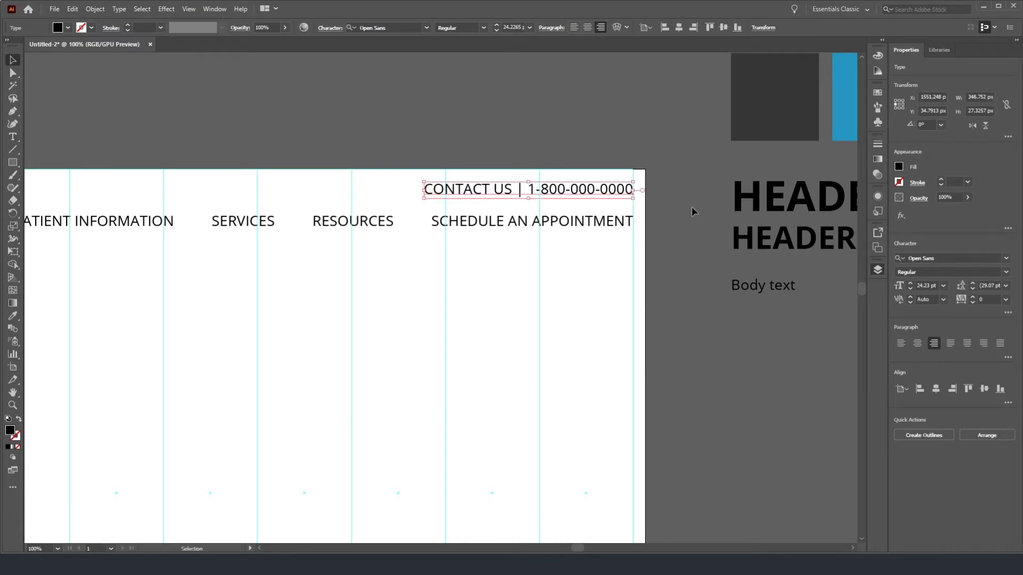
Step: Recolor the Body text, HEADER 1 and HEADER 2 samples with the dark gray of the first color swatch
scroll(682, 203, "down", 2)
scroll(665, 206, "right", 3)
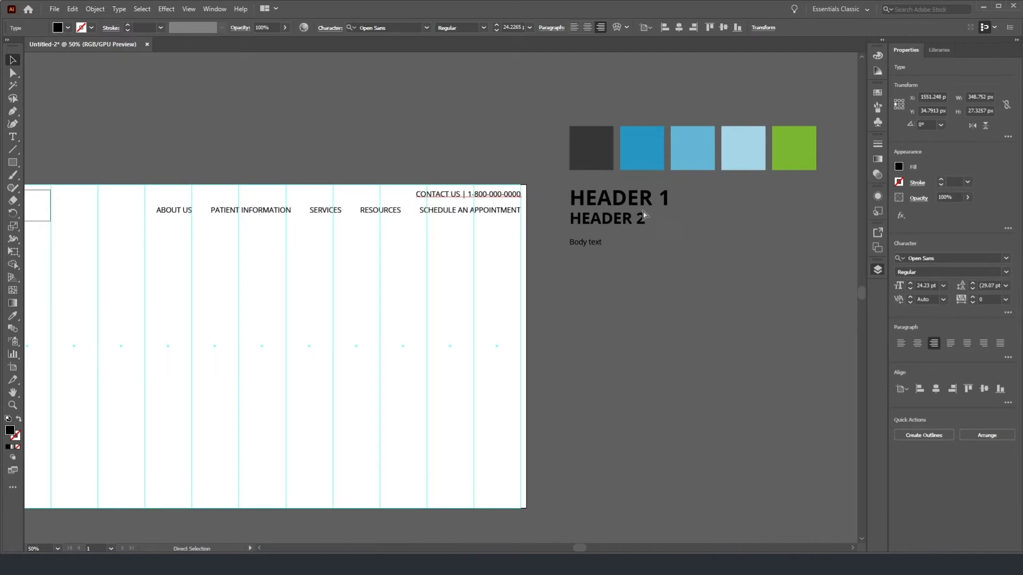
left_click(547, 255)
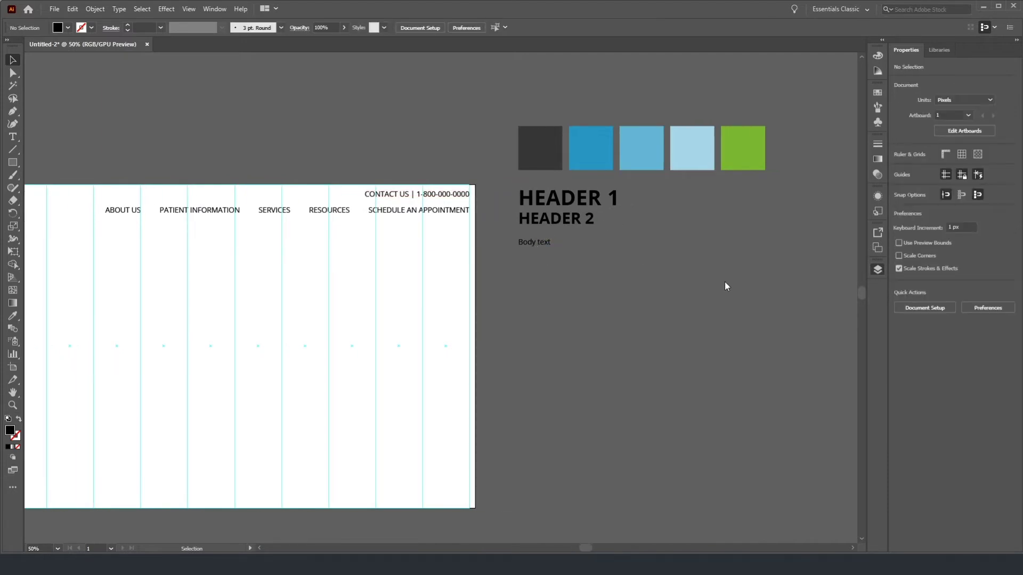
left_click(535, 244)
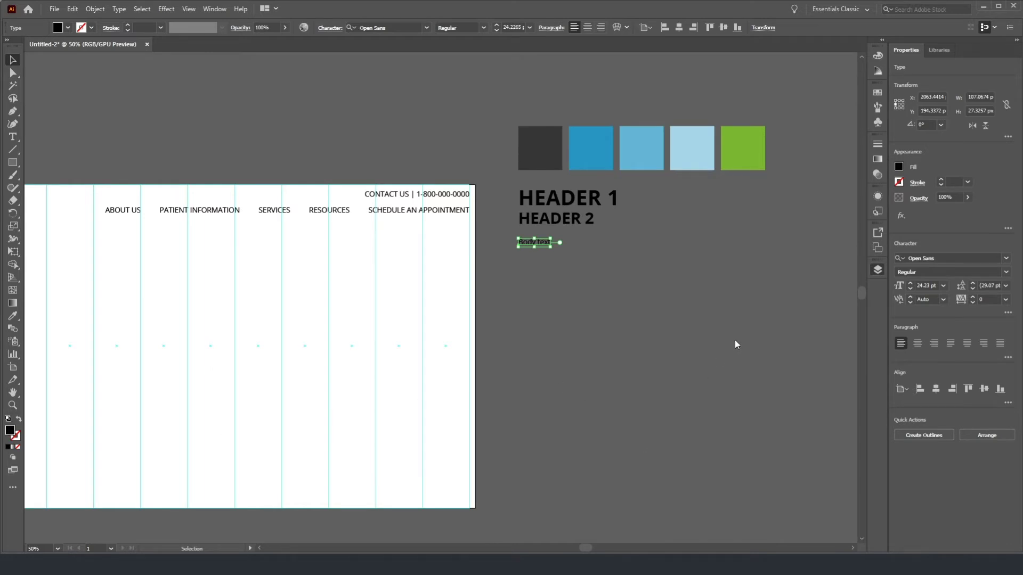
left_click(750, 315)
left_click(542, 219)
left_click(540, 201, "shift")
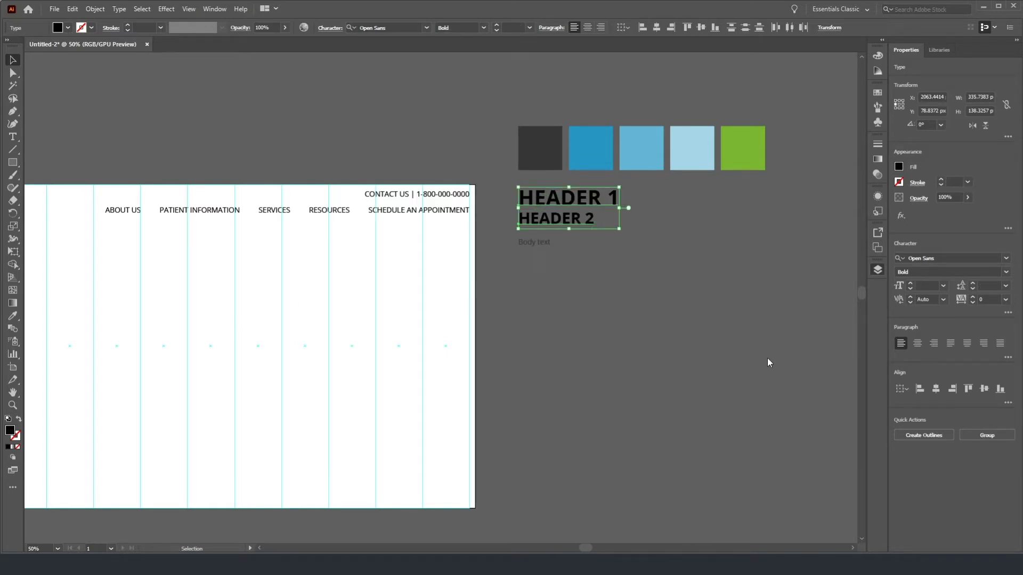
left_click(771, 320)
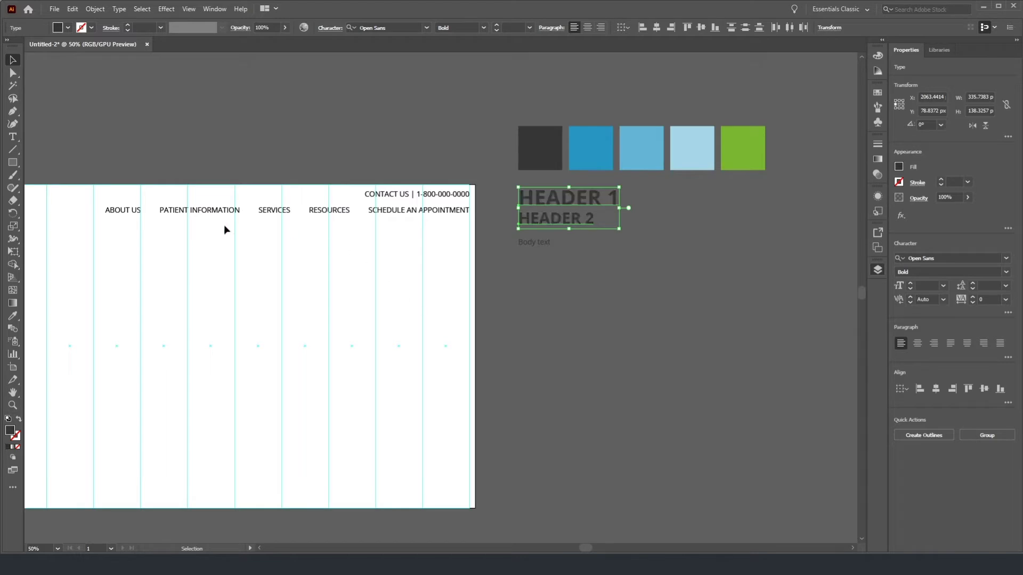
Step: Recolor the contact line and the navigation line with the same dark gray swatch color
left_click(8, 63)
left_click(392, 208, "shift")
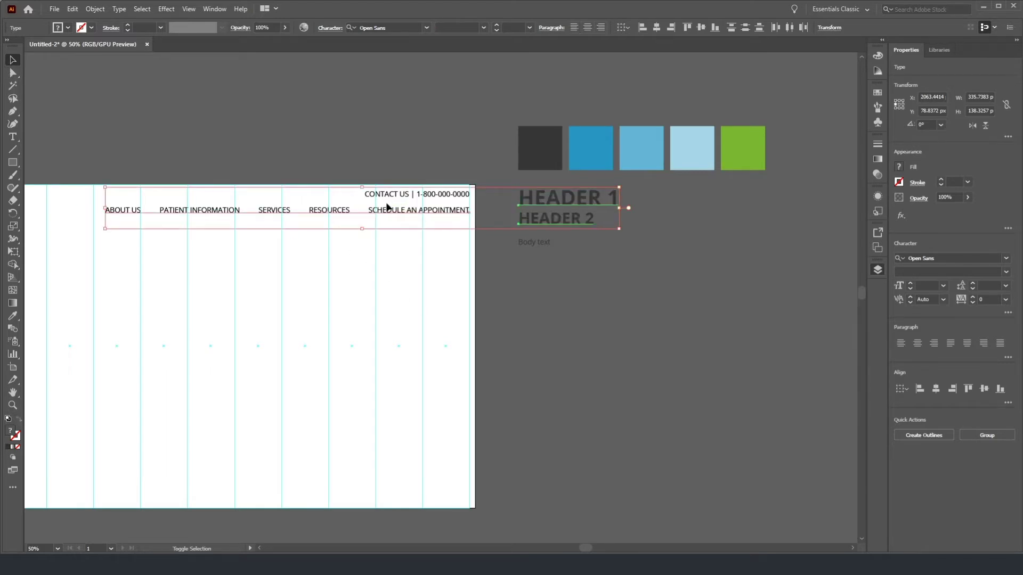
left_click(375, 143)
left_click(393, 210)
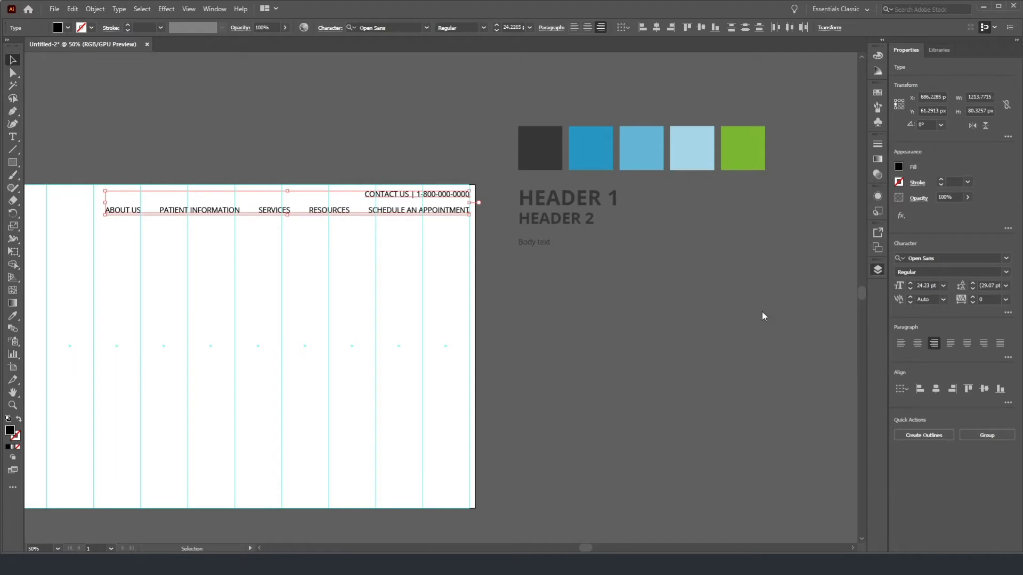
left_click(90, 212)
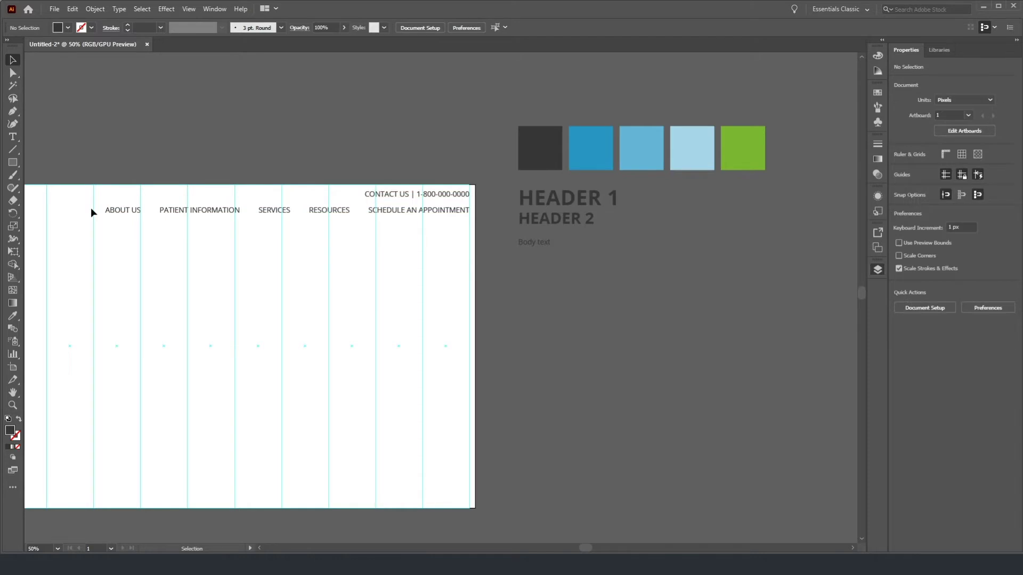
Step: Reduce the contact line's font size so it is smaller than the navigation line, keeping it right-aligned
scroll(90, 212, "left", 5)
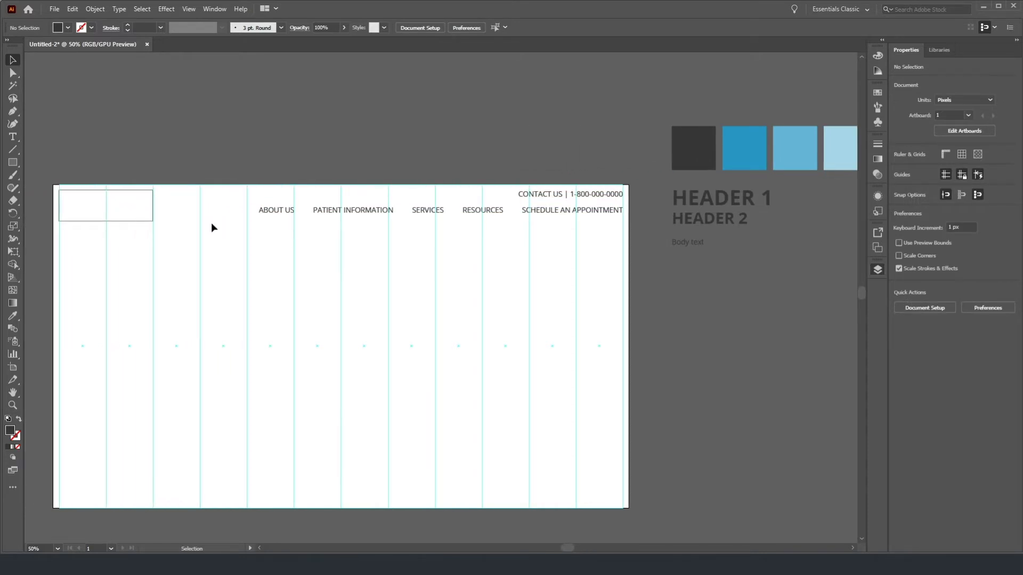
key("ctrl+equal")
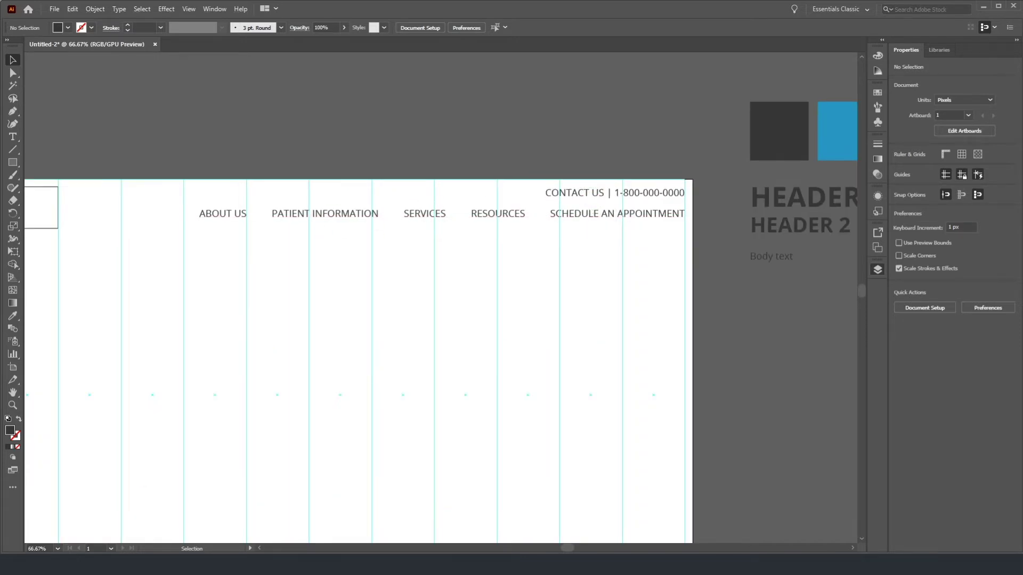
left_click(585, 197)
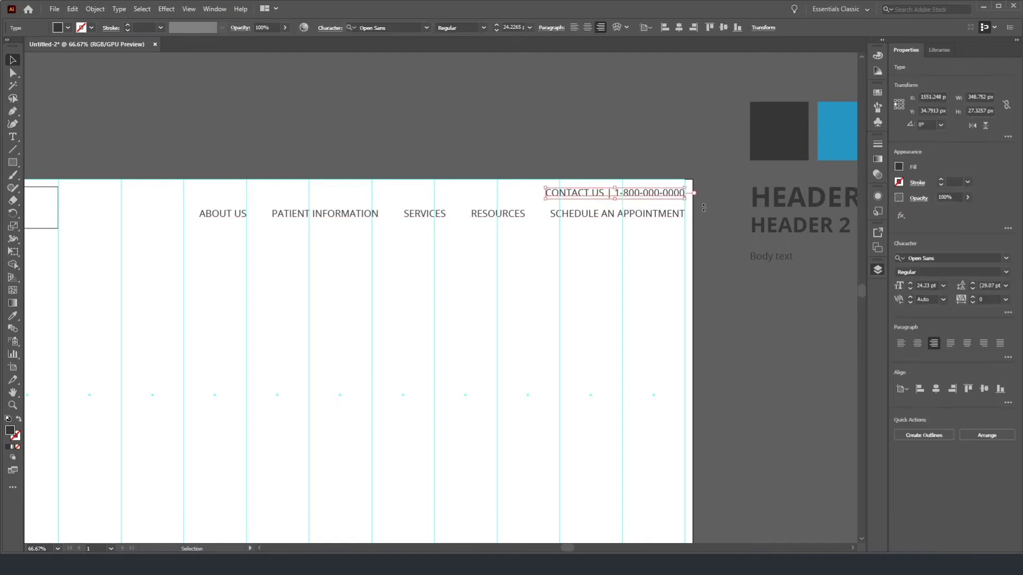
left_click(910, 288)
left_click(910, 288)
left_click(910, 288)
left_click(911, 283)
left_click(910, 283)
left_click(911, 283)
left_click(910, 289)
left_click(407, 137)
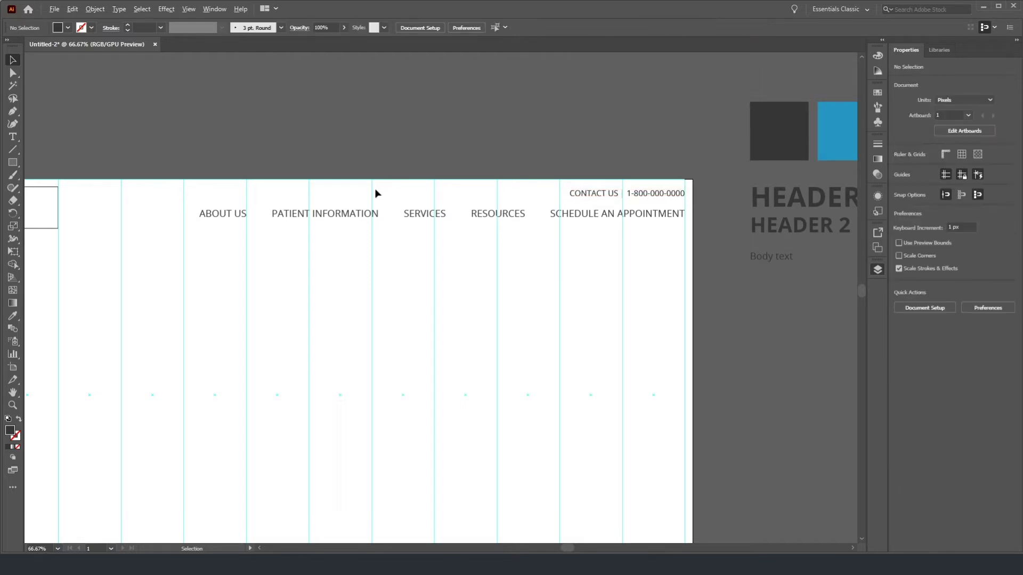
Step: Change the navigation line beneath the contact line from Regular to a bolder Open Sans weight
scroll(391, 196, "down", 1)
scroll(217, 217, "left", 5)
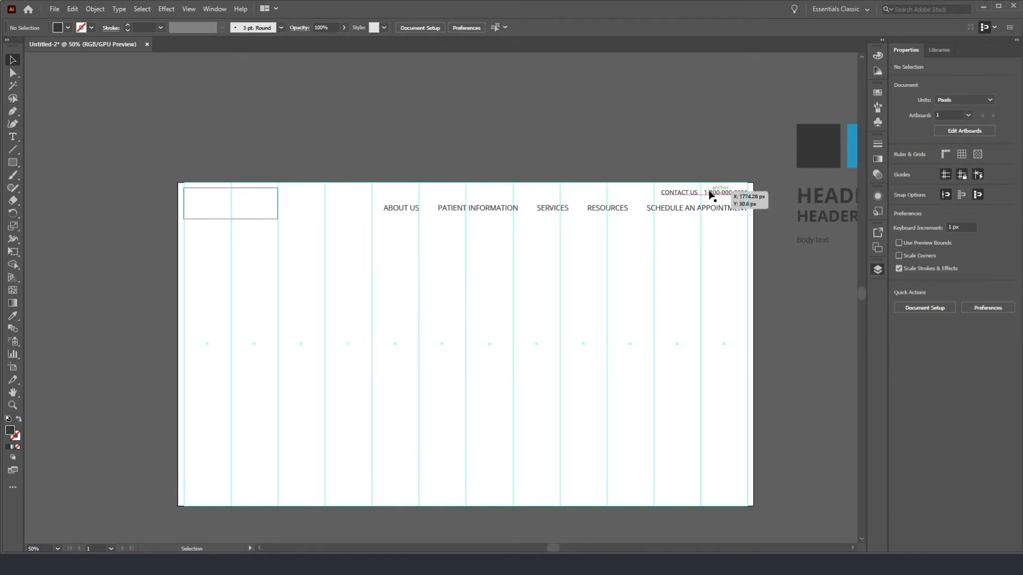
scroll(710, 195, "up", 5)
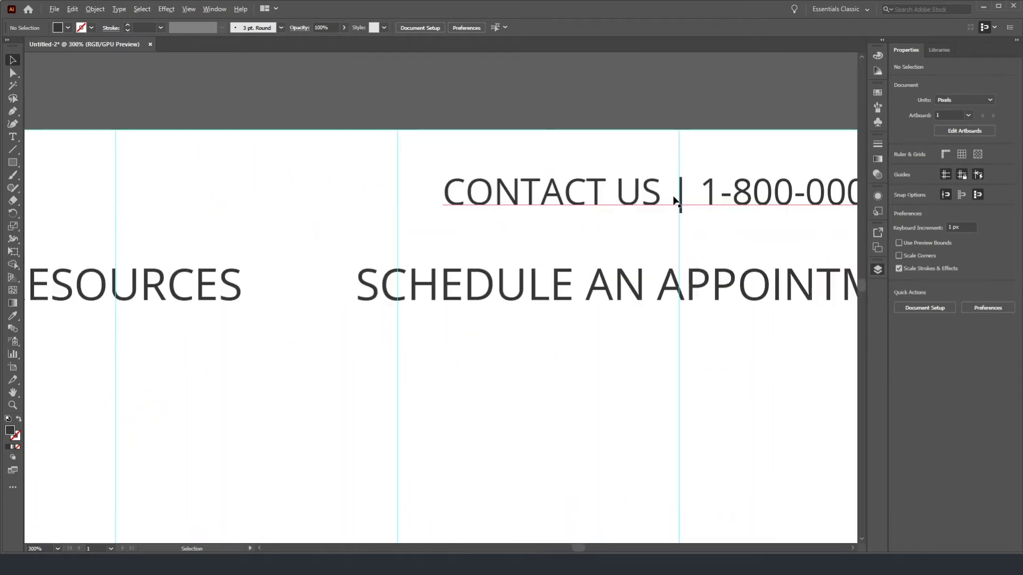
scroll(674, 200, "down", 2)
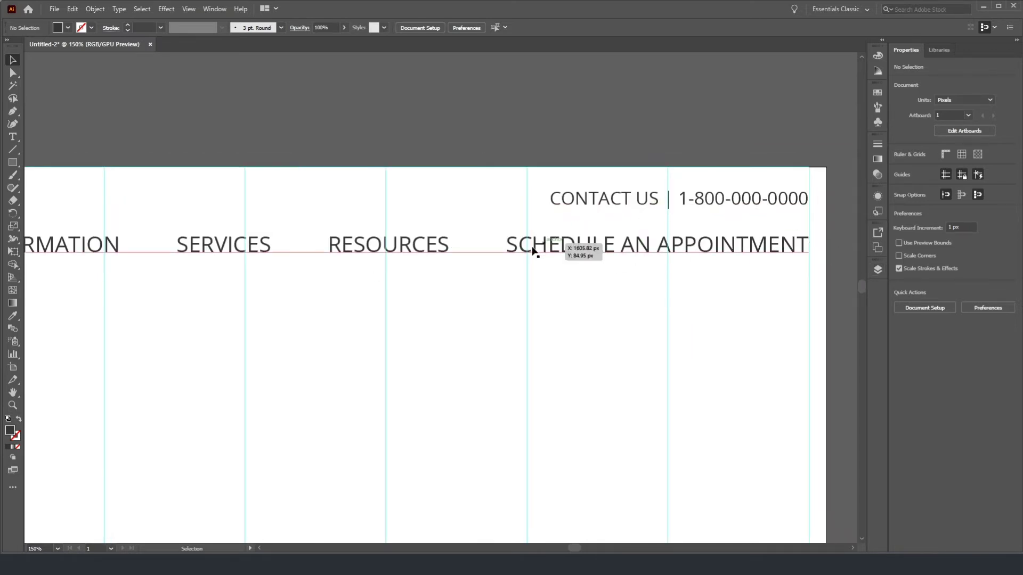
left_click(199, 241)
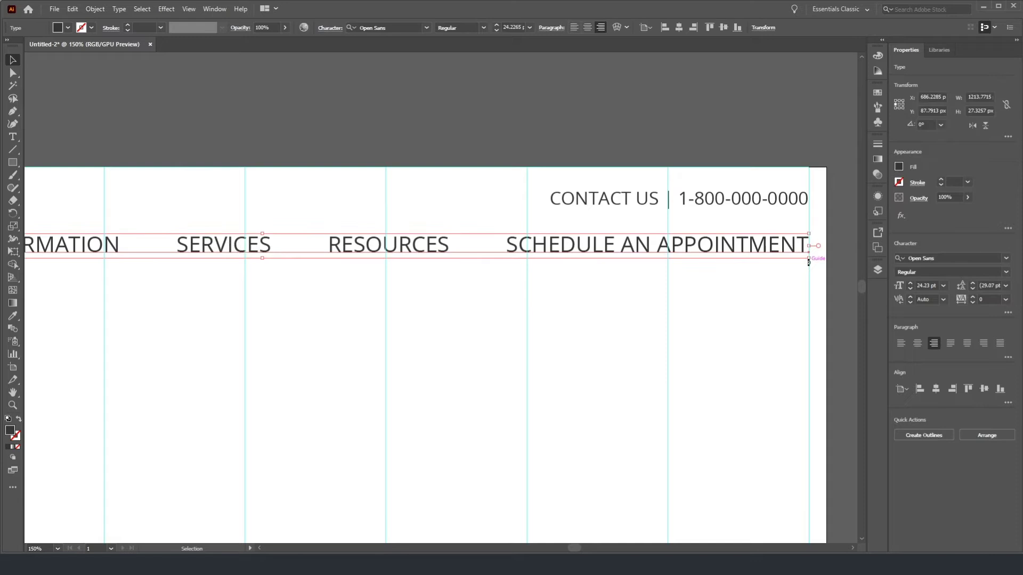
left_click(1005, 272)
left_click(916, 353)
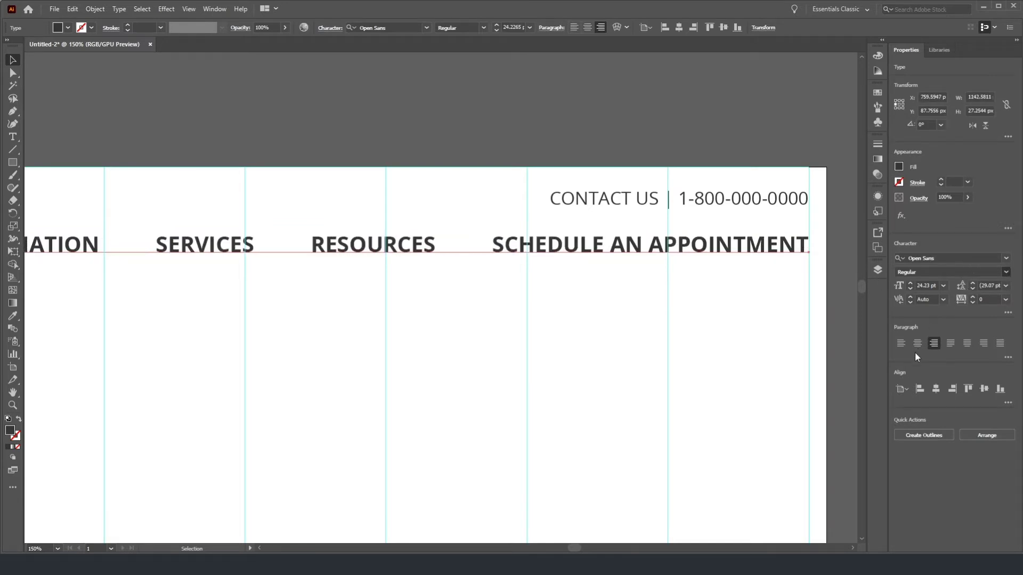
left_click(256, 144)
scroll(248, 150, "down", 3)
scroll(247, 155, "left", 2)
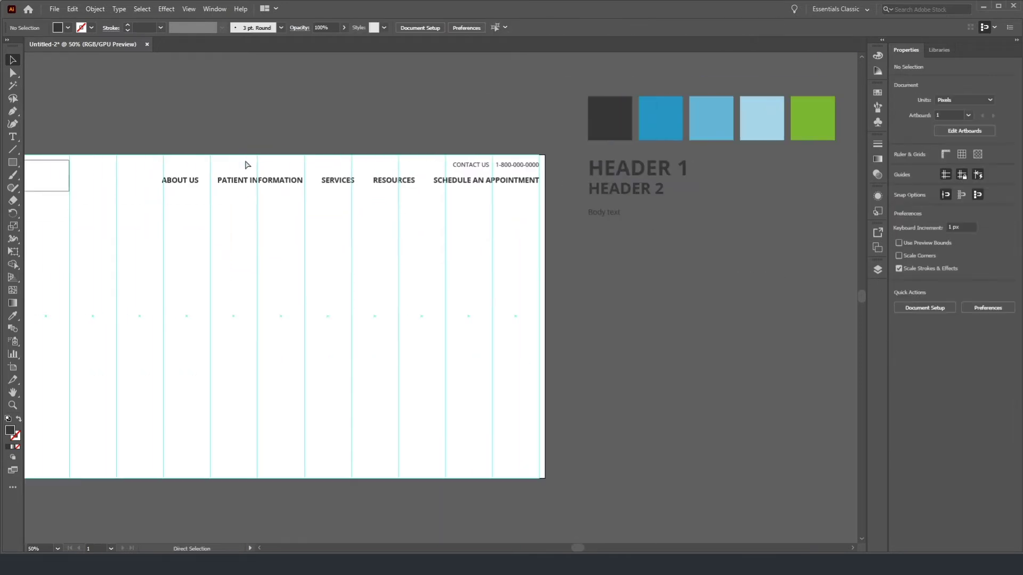
Step: Group the logo placeholder, contact line and navigation line in the page header
scroll(246, 159, "left", 2)
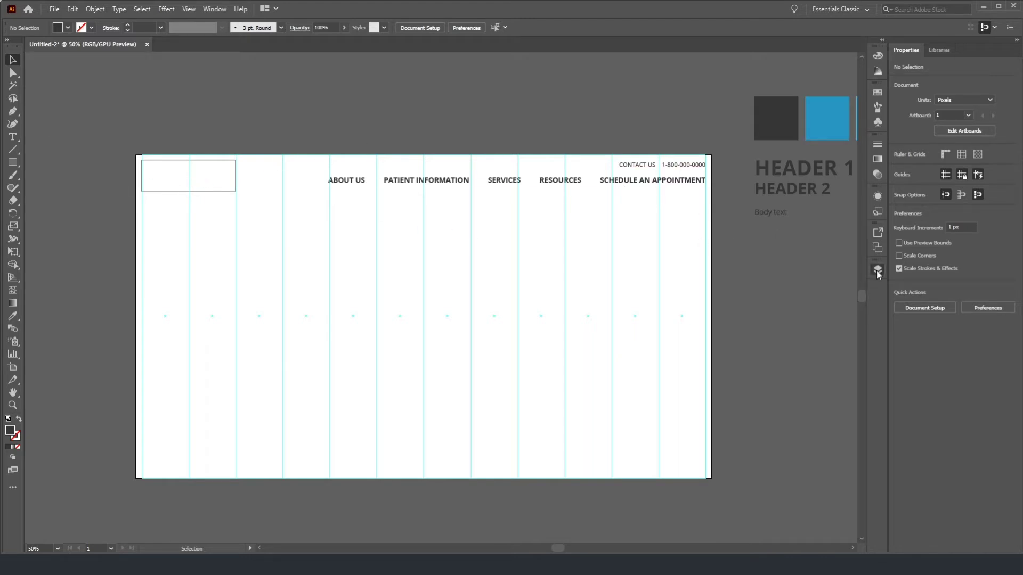
left_click_drag(116, 147, 722, 200)
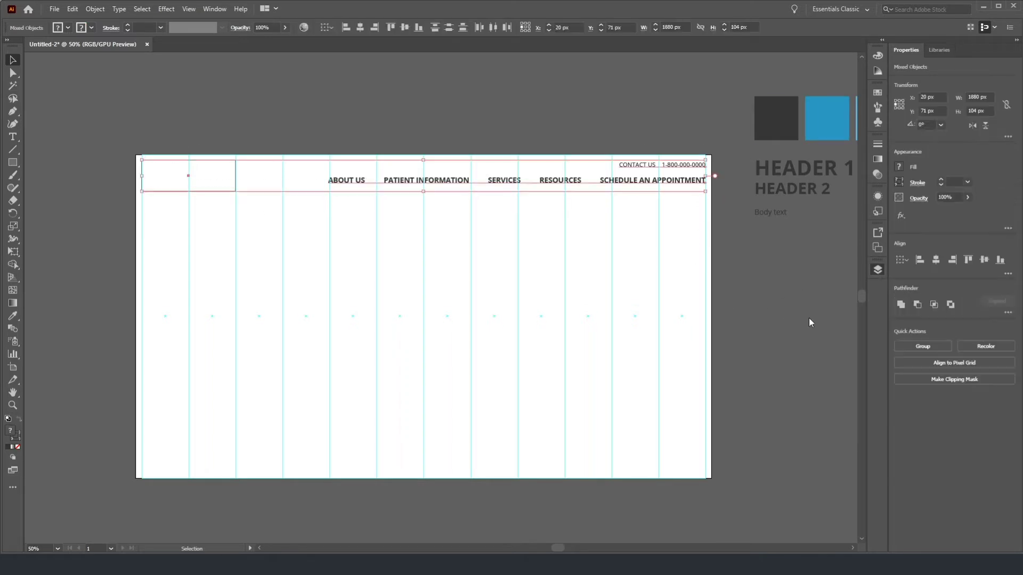
left_click(922, 346)
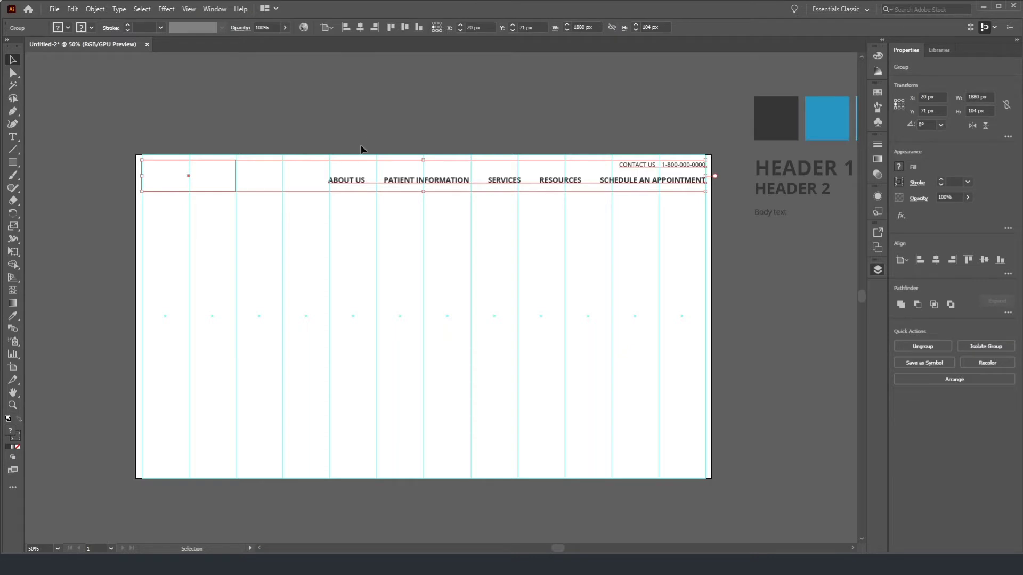
Step: Duplicate the header group and place the copy in the empty canvas above the artboard
scroll(358, 149, "down", 1)
scroll(212, 174, "up", 4)
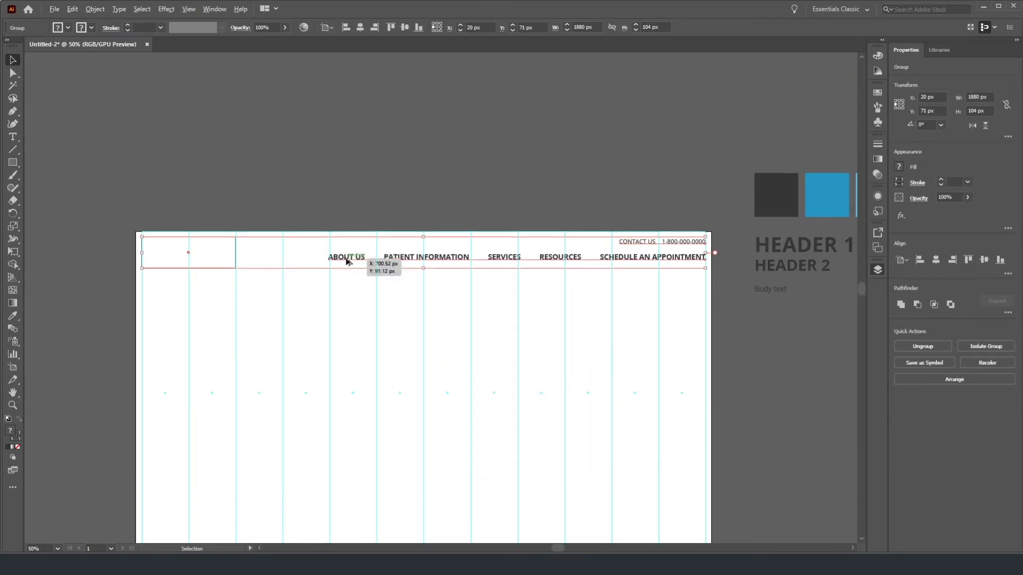
left_click_drag(347, 261, 351, 114)
key("a")
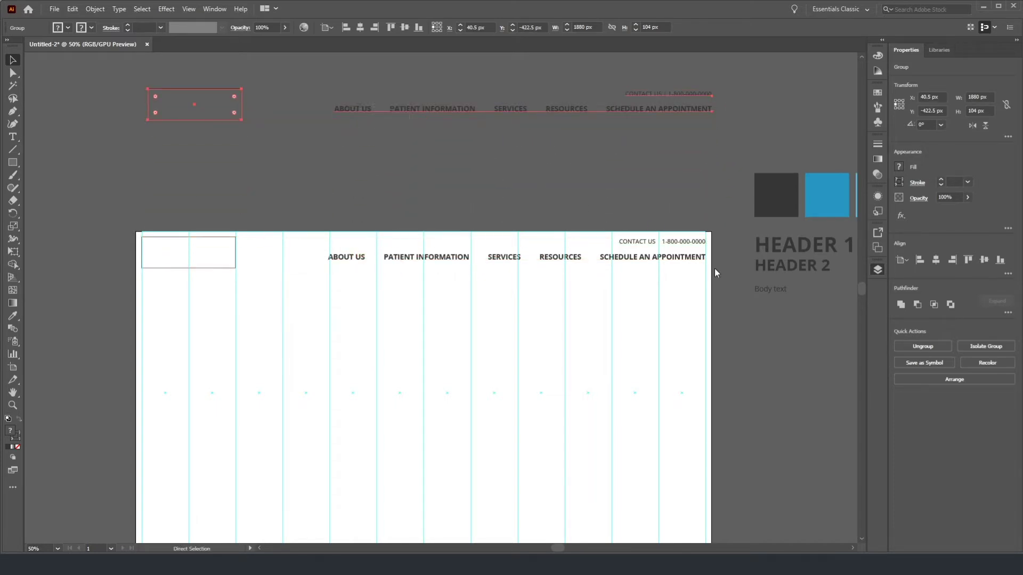
key("ctrl+f")
left_click(701, 290)
key("v")
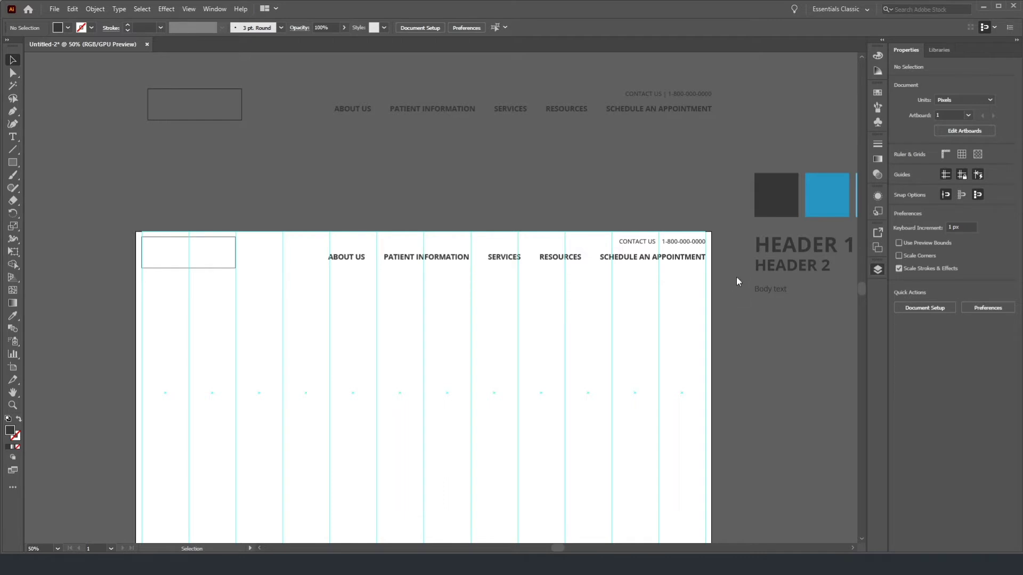
Step: Place the linked hero.jpg photo across the artboard's full 1920 px width and shift it up to Y 597.5 px
key("t")
left_click(166, 344)
left_click_drag(376, 394, 343, 323)
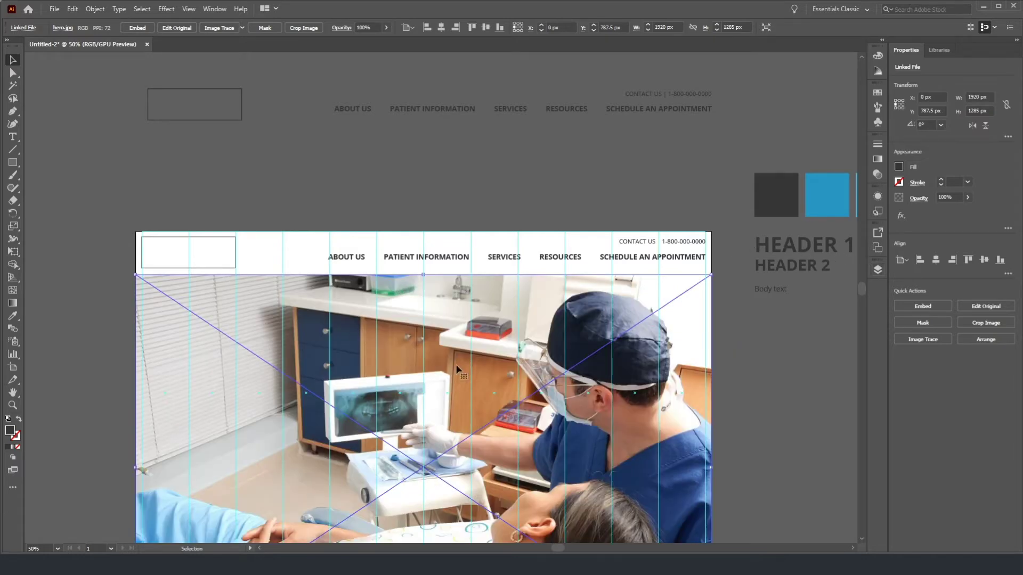
scroll(312, 366, "down", 5)
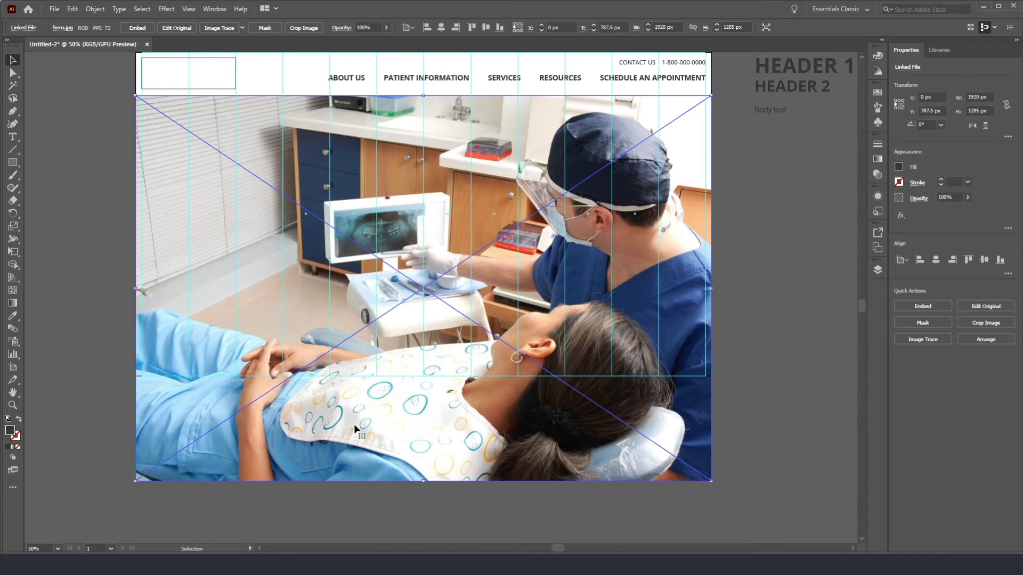
left_click_drag(355, 426, 360, 370)
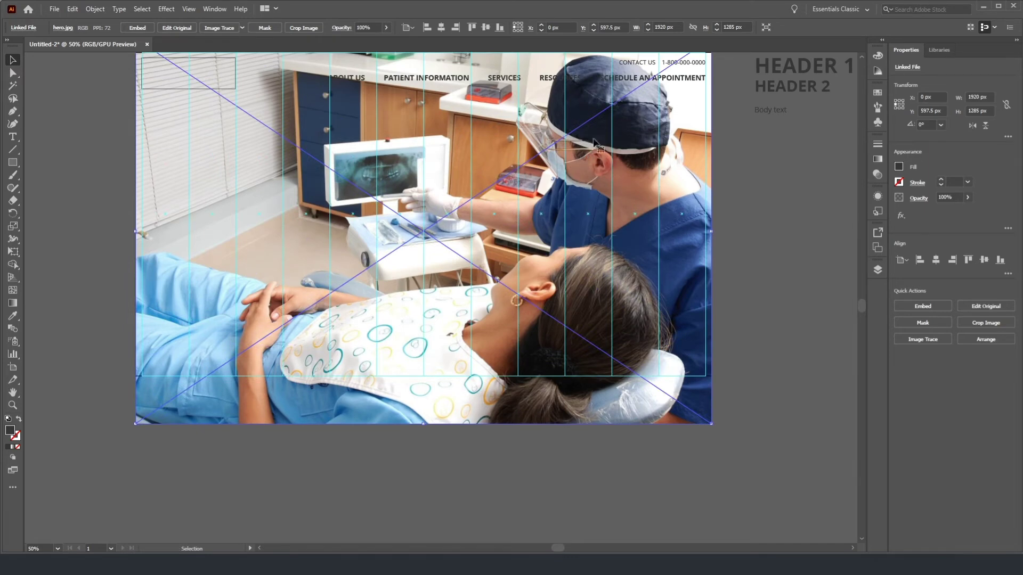
Step: Draw a 1920 × 750 px rectangle over the photo just below the header and use it as the photo's clipping mask
left_click(12, 162)
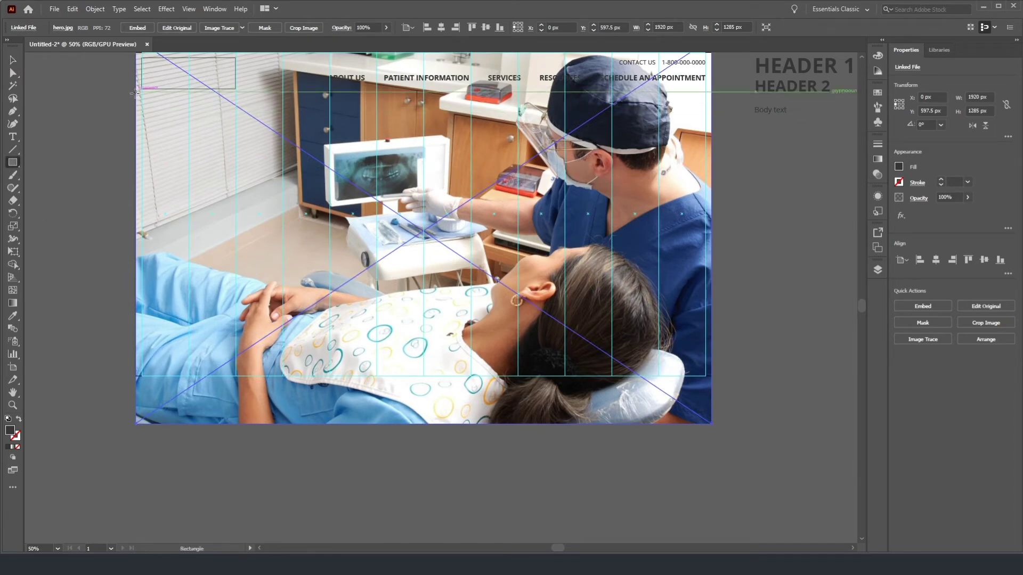
mouse_move(136, 95)
left_mouse_down()
mouse_move(282, 95)
mouse_move(501, 169)
mouse_move(669, 314)
mouse_move(711, 320)
left_mouse_up()
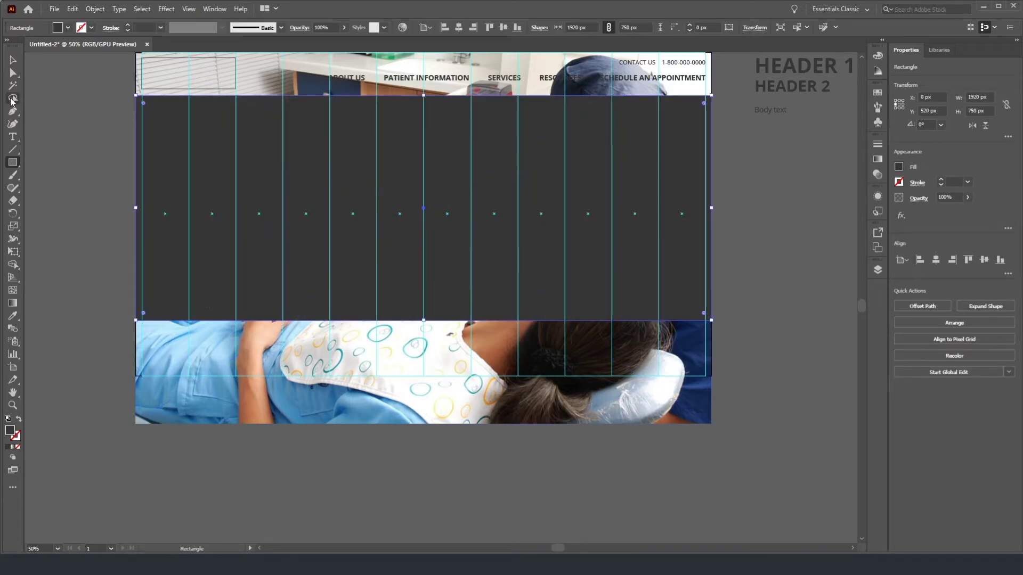
left_click(11, 63)
left_click(336, 421, "shift")
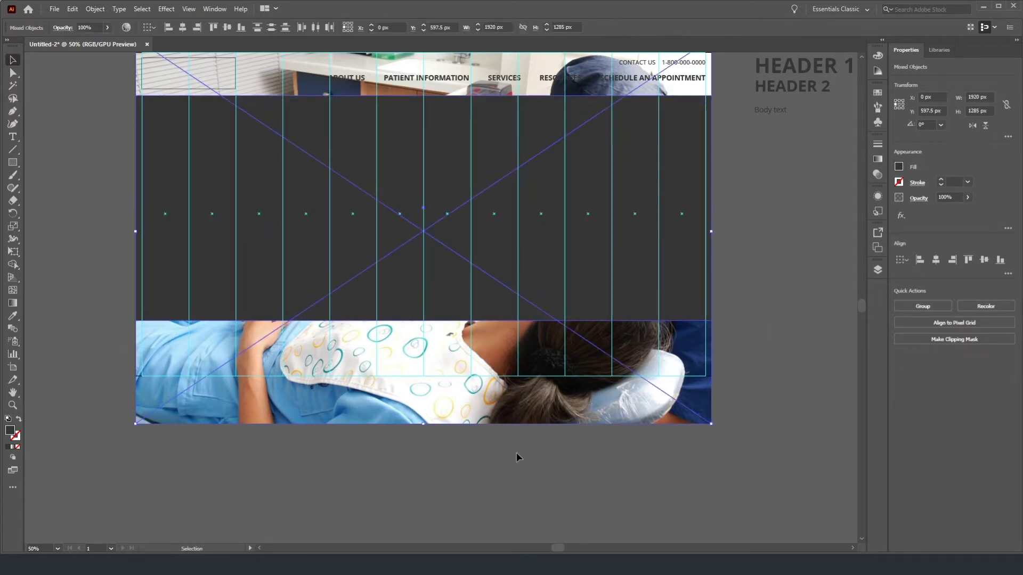
left_click(965, 338)
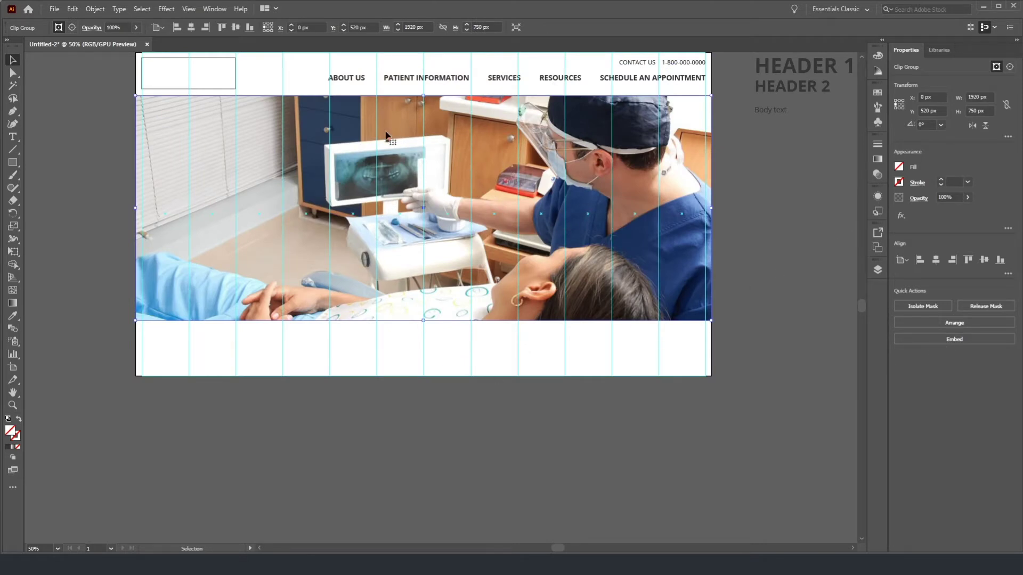
left_click(985, 305)
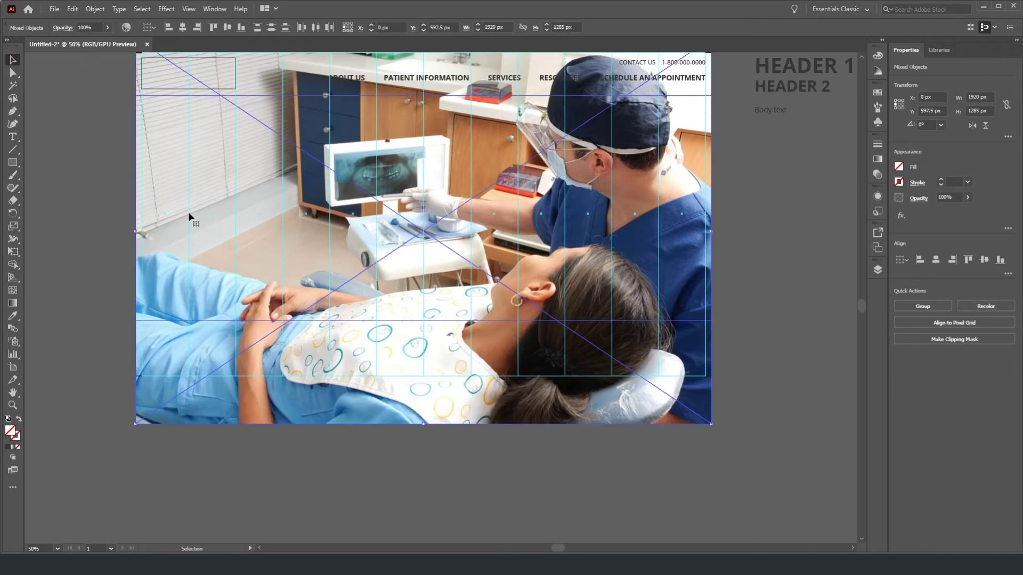
key("ctrl+z")
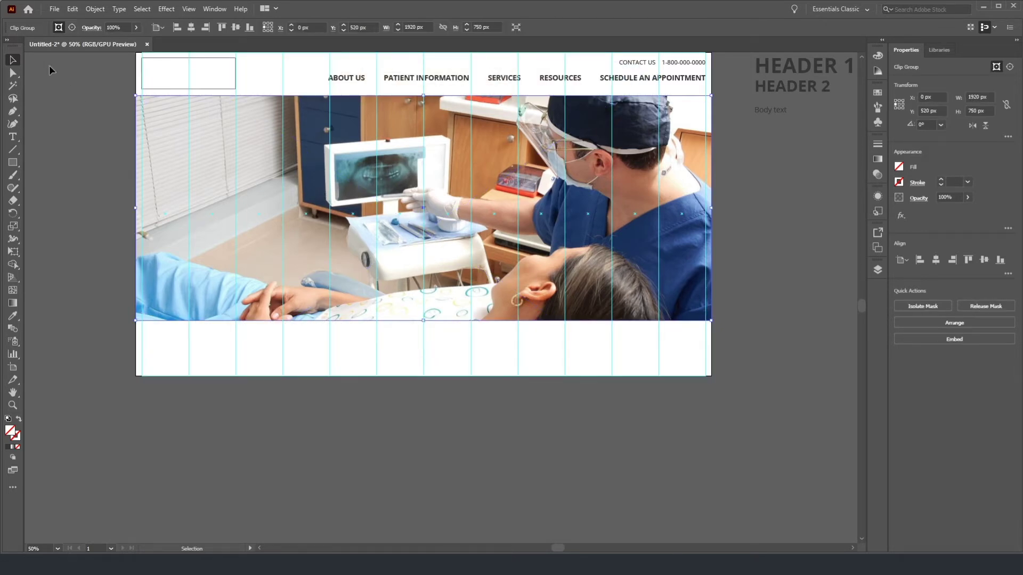
left_click(58, 111)
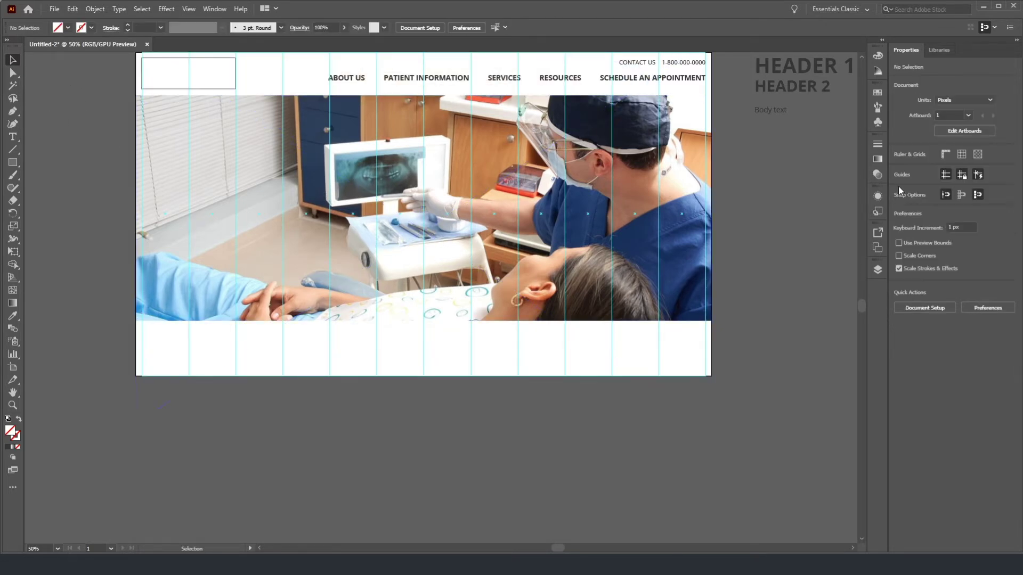
Step: Cover the masked photo with a 1920 × 750 px rectangle filled with the darker blue of the second swatch
scroll(517, 281, "up", 3)
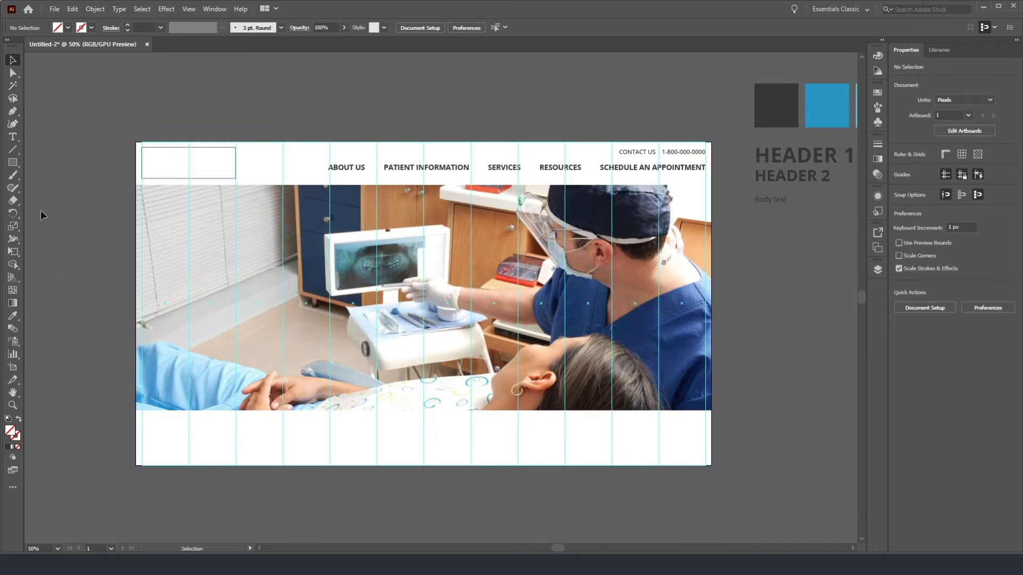
left_click(12, 162)
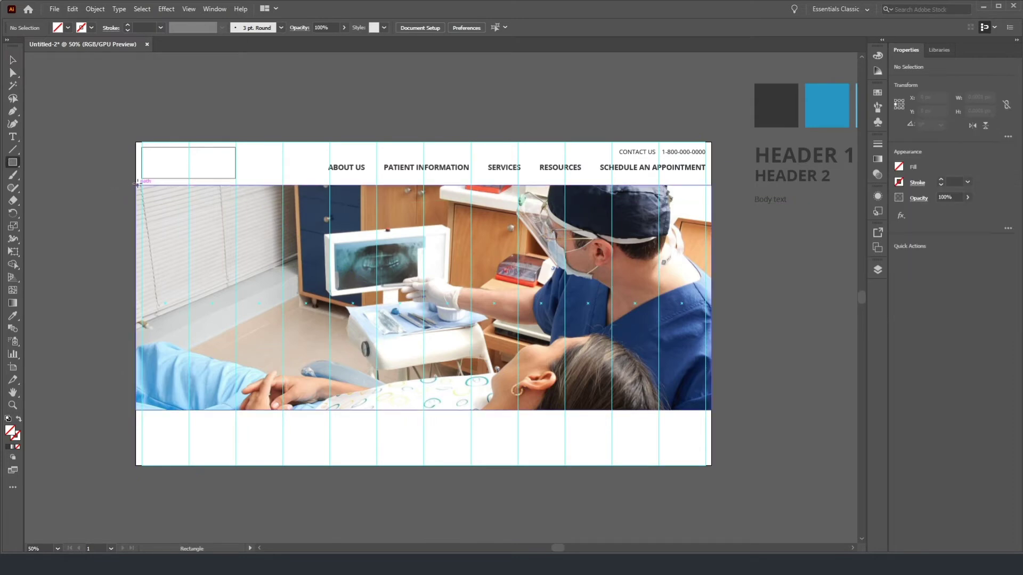
left_click_drag(137, 185, 712, 411)
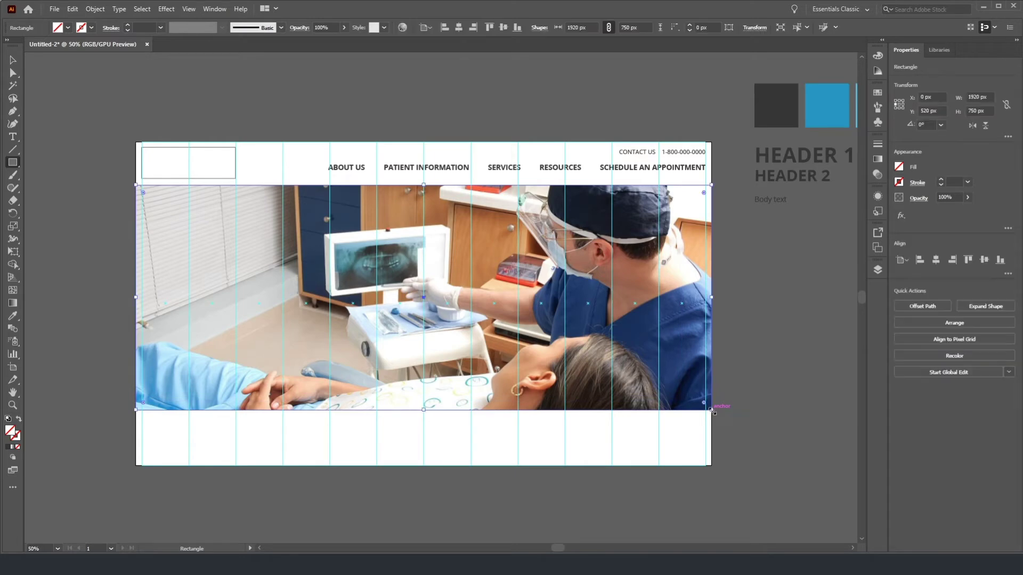
left_click(12, 316)
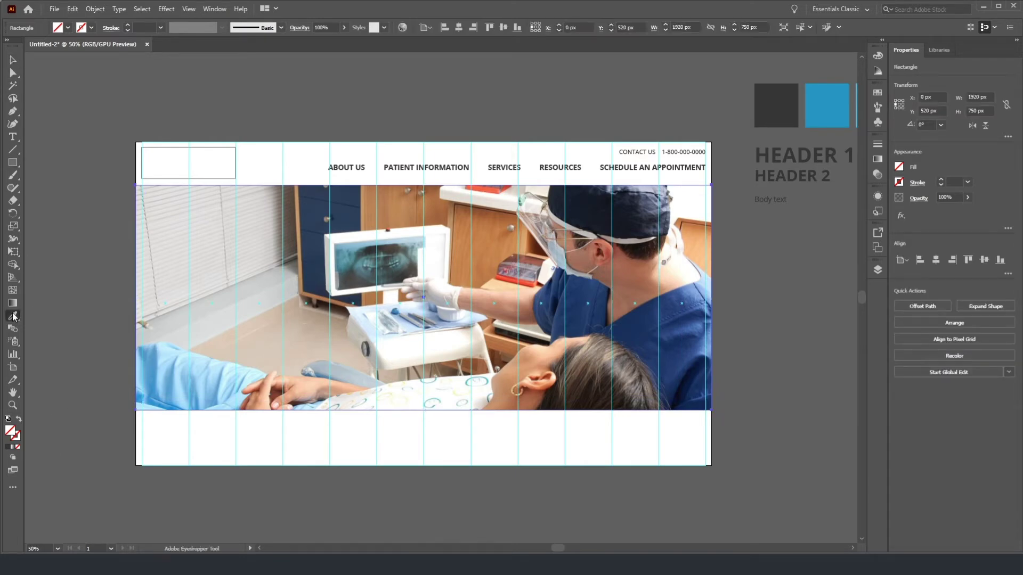
left_click(840, 104)
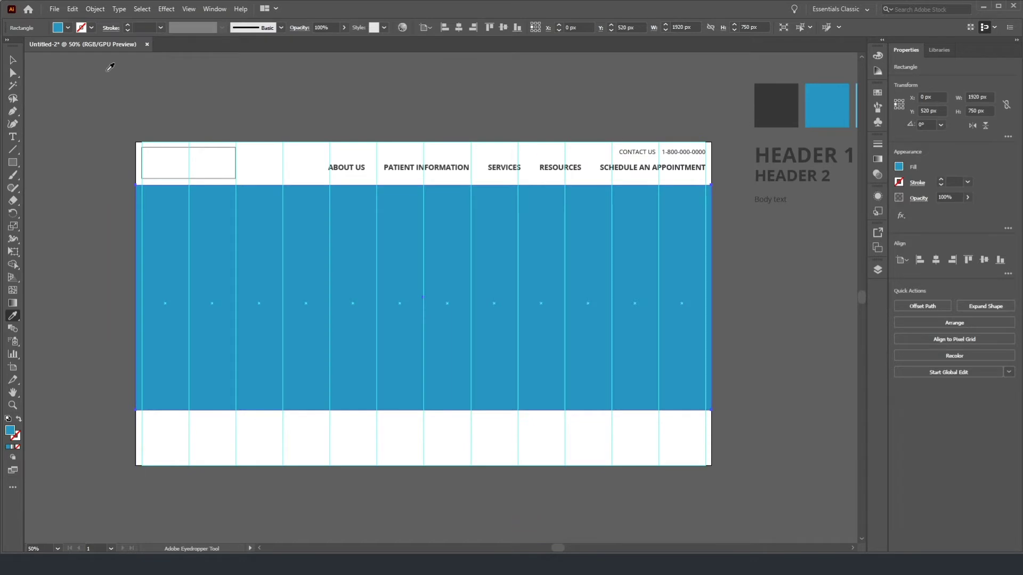
left_click(13, 59)
left_click(80, 106)
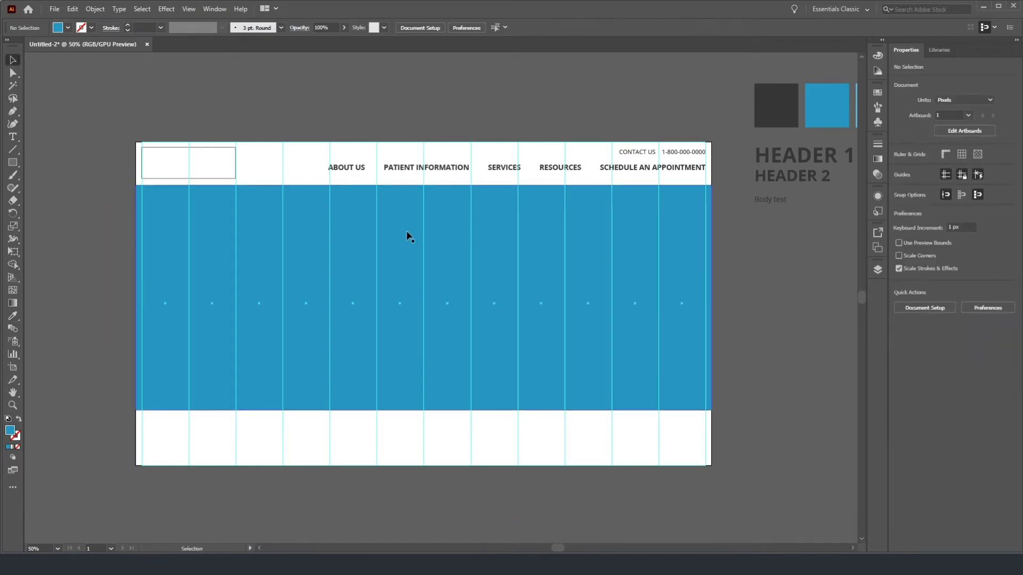
Step: Lower the blue overlay rectangle's opacity to 81%
left_click(475, 312)
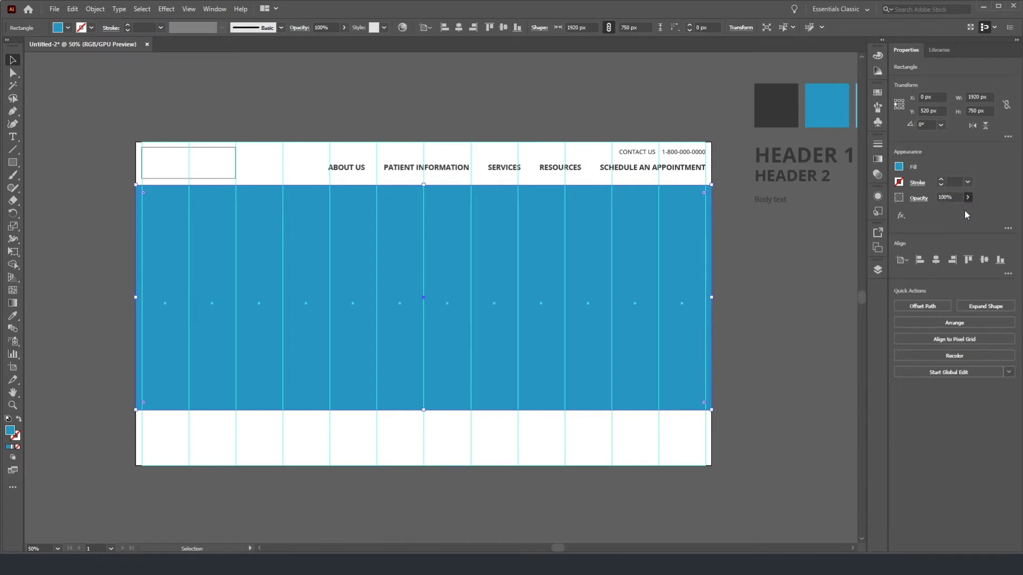
left_click_drag(948, 208, 954, 209)
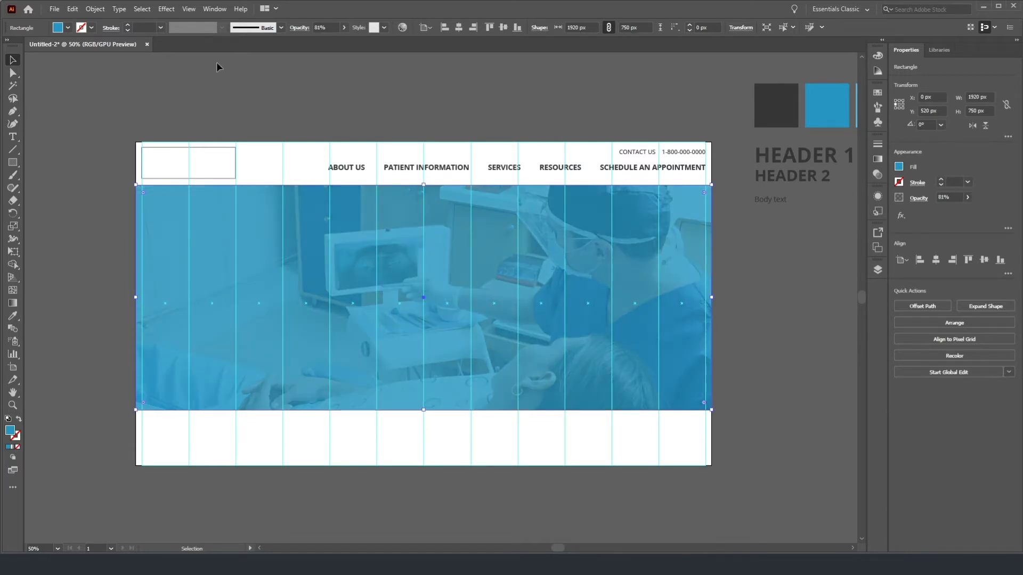
left_click(277, 120)
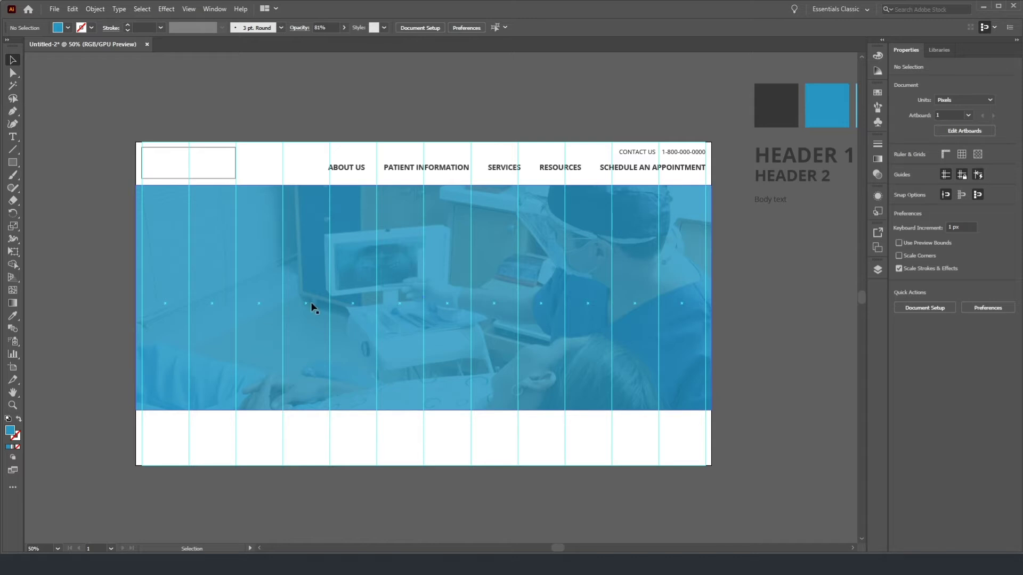
Step: Add the text "Wlecome to Example Dentist" over the hero image, center its paragraph and center it horizontally on the artboard
left_click(13, 137)
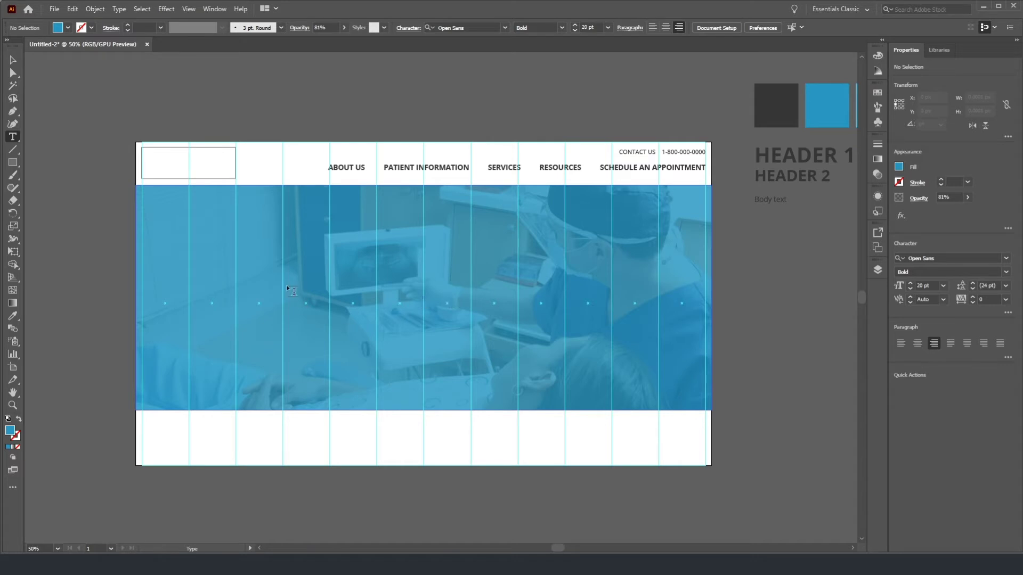
left_click(318, 263)
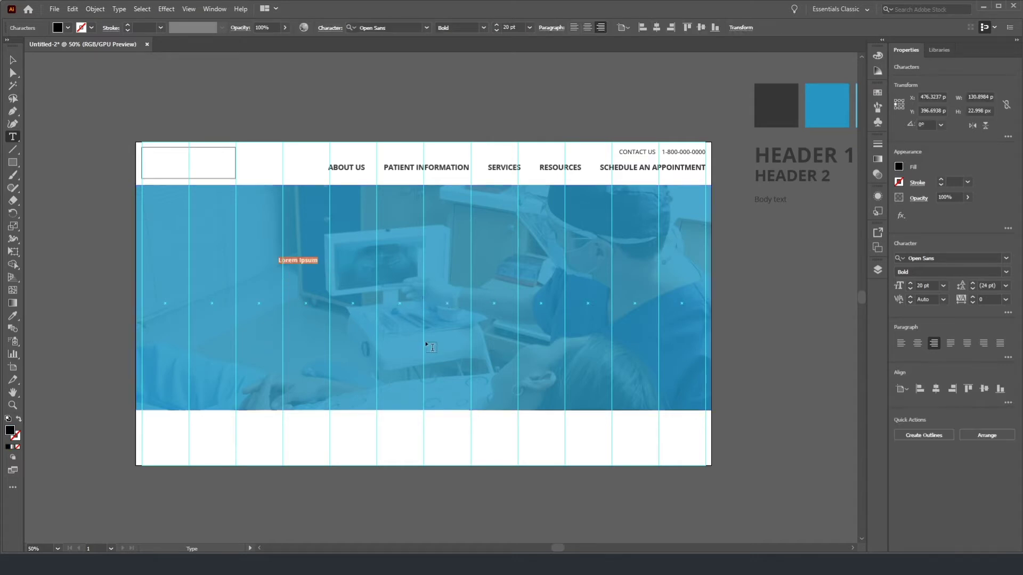
type("Wlecome to ")
type("Example")
type(" One")
key("BackSpace")
key("BackSpace")
type("entist")
left_click(12, 60)
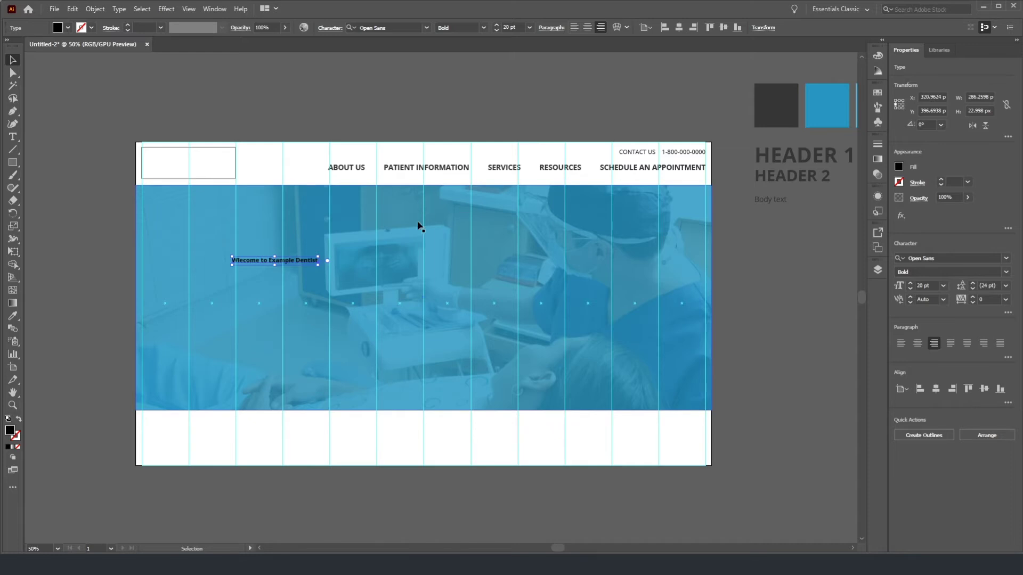
left_click(917, 345)
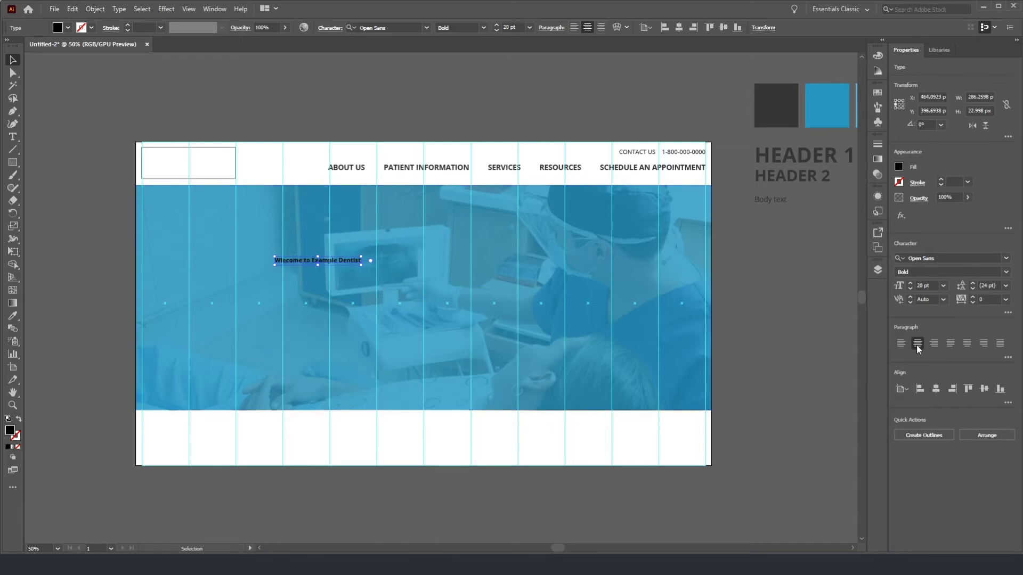
left_click(936, 389)
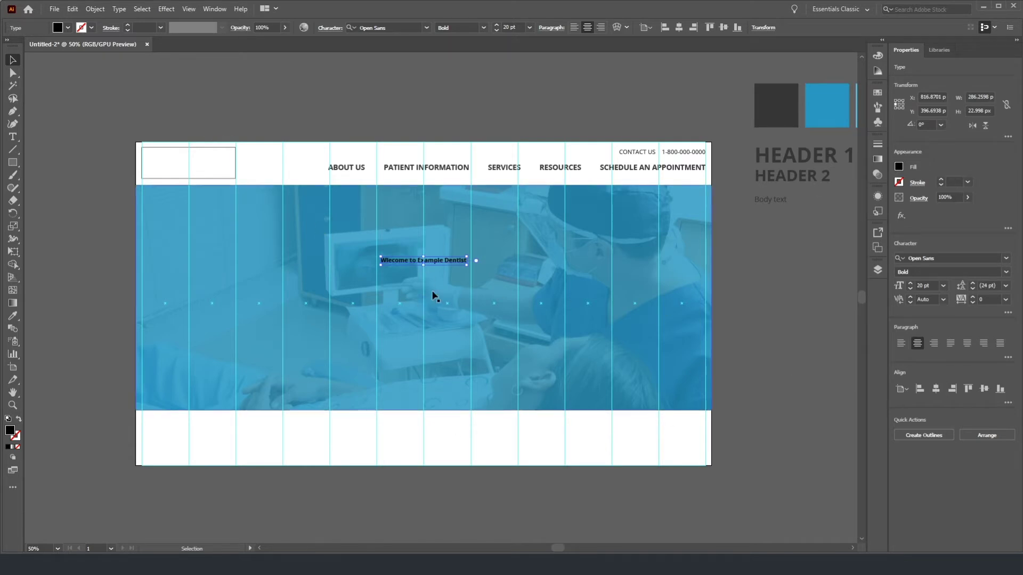
Step: Match the welcome text to the HEADER 1 sample's style, then center its paragraph and center it horizontally on the artboard
left_click(13, 316)
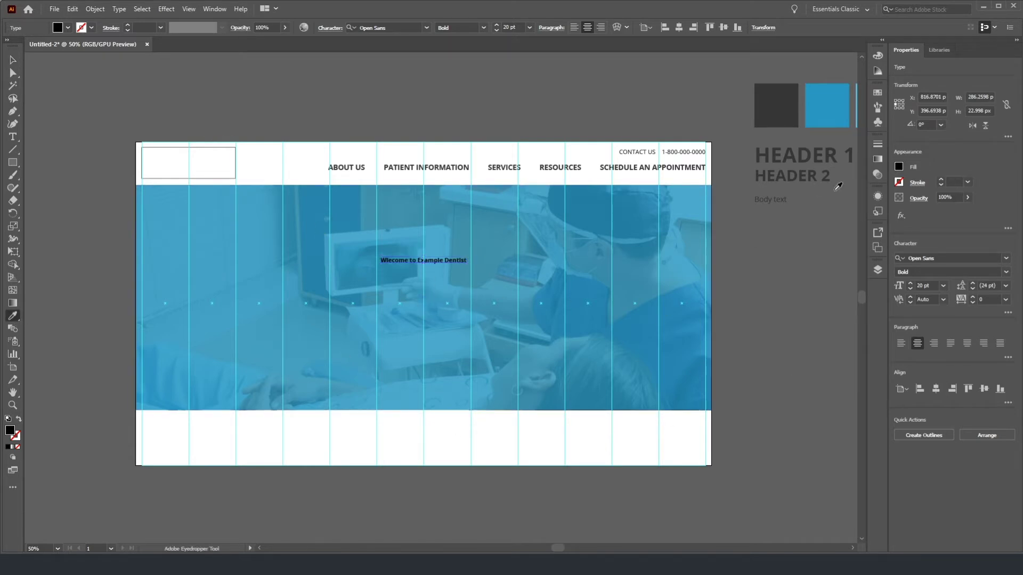
left_click(811, 150)
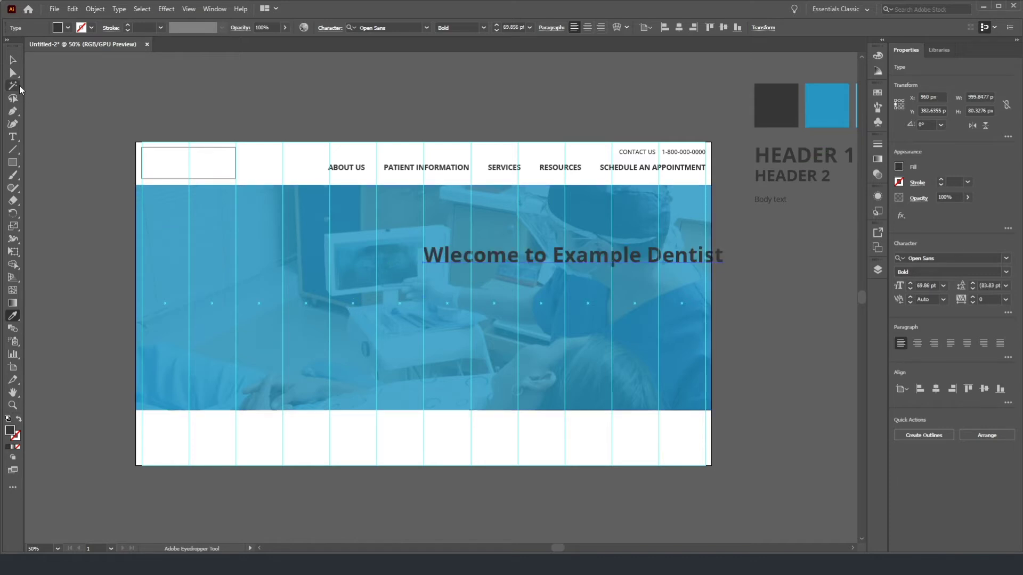
left_click(13, 61)
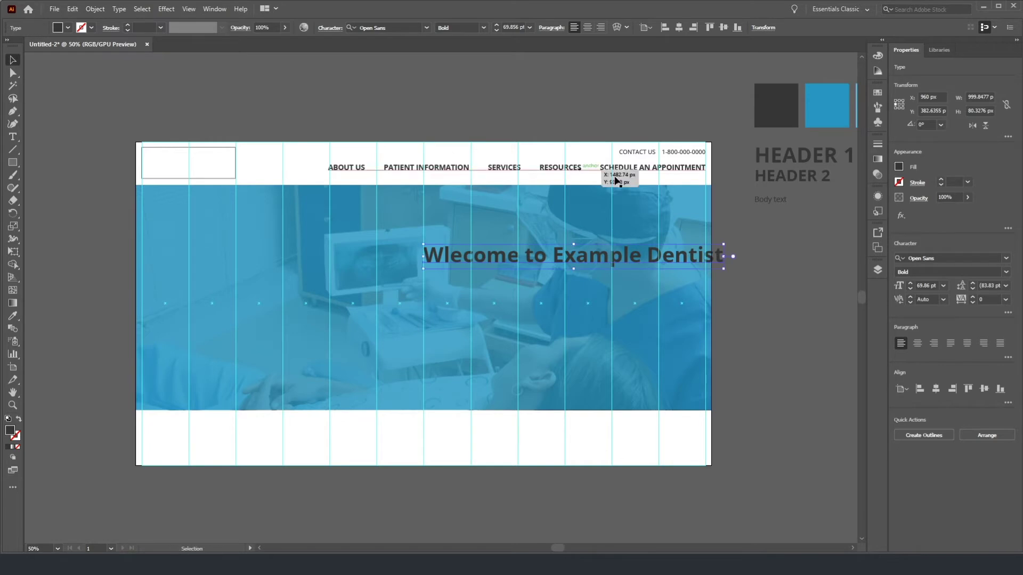
left_click(936, 388)
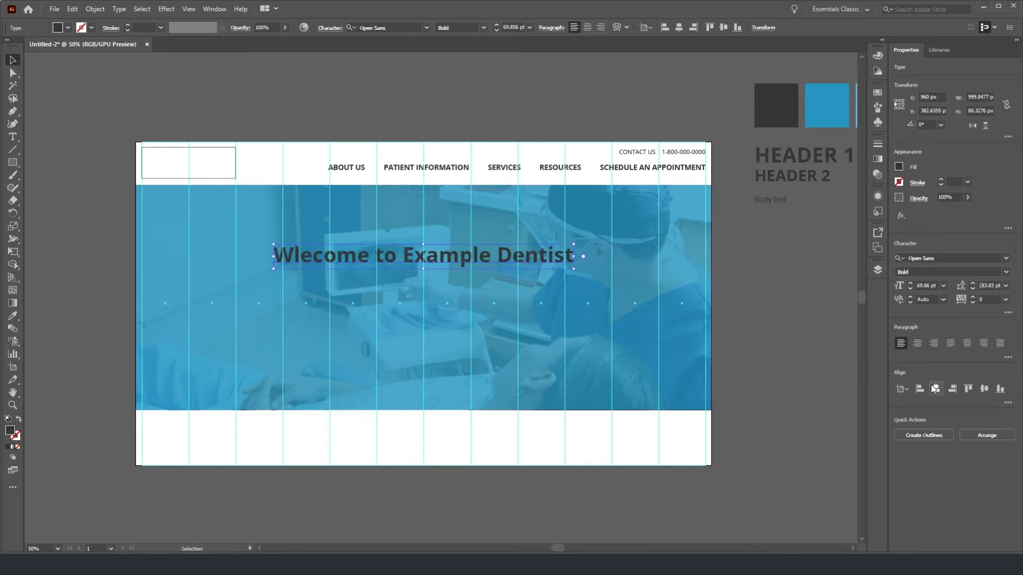
left_click(919, 344)
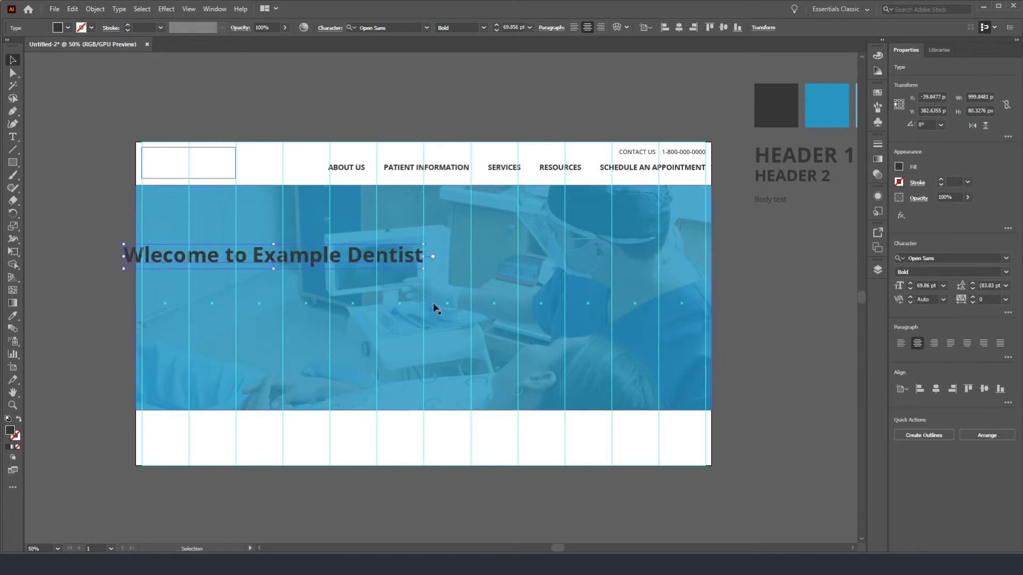
left_click(936, 389)
Step: Correct the heading's misspelled first word to "Welcome" and fill the whole heading with white
double_click(305, 264)
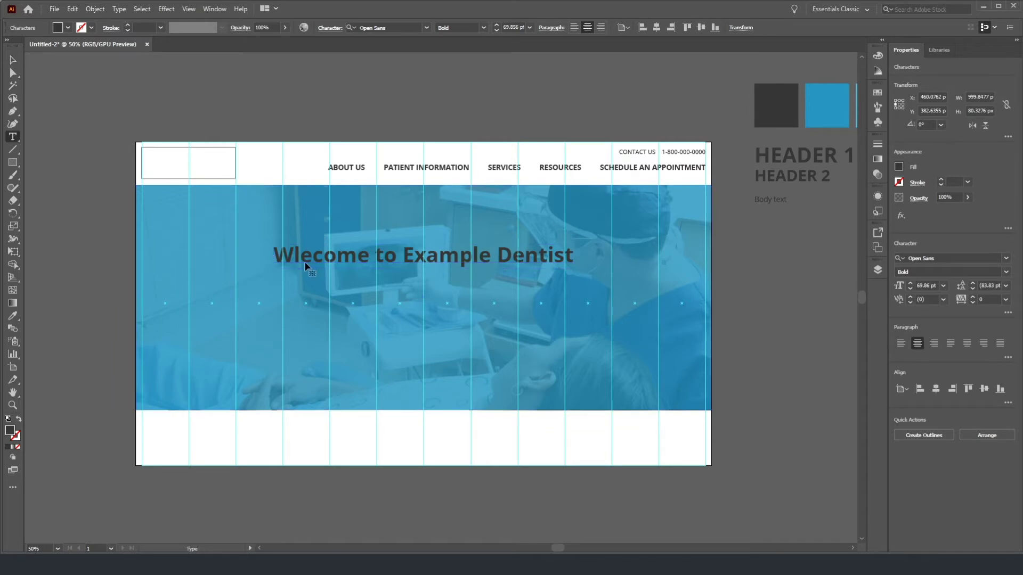
key("BackSpace")
key("Right")
type("l")
key("ctrl+a")
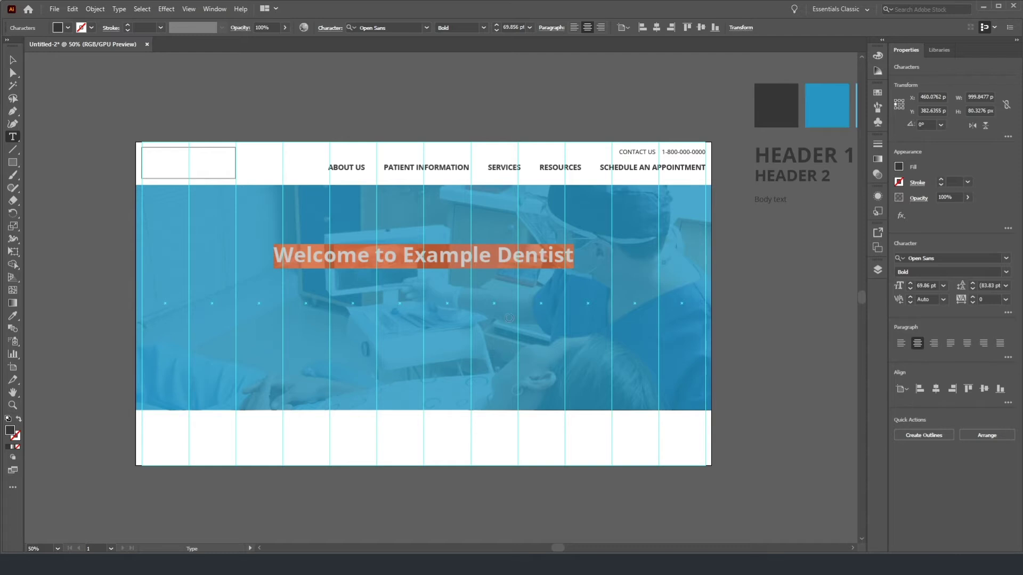
key("ctrl+z")
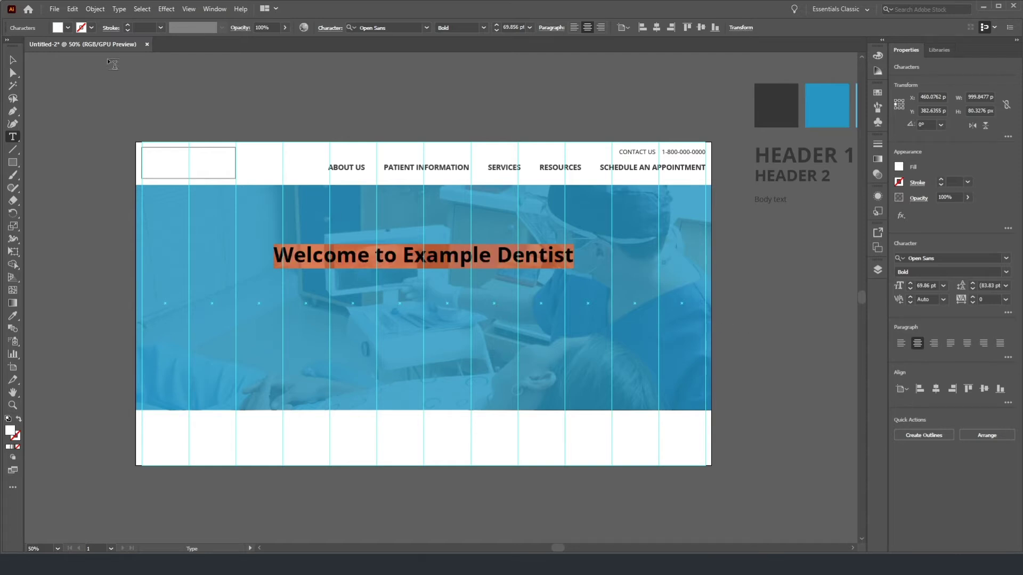
left_click(15, 63)
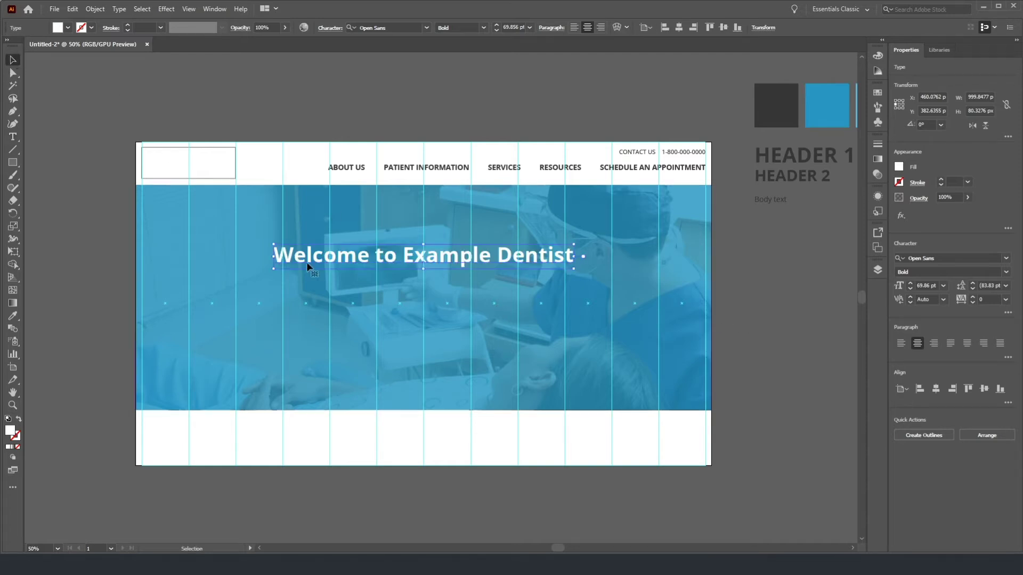
Step: Break the heading onto a second line before "Example Dentist" and move it up about 72 px
double_click(393, 259)
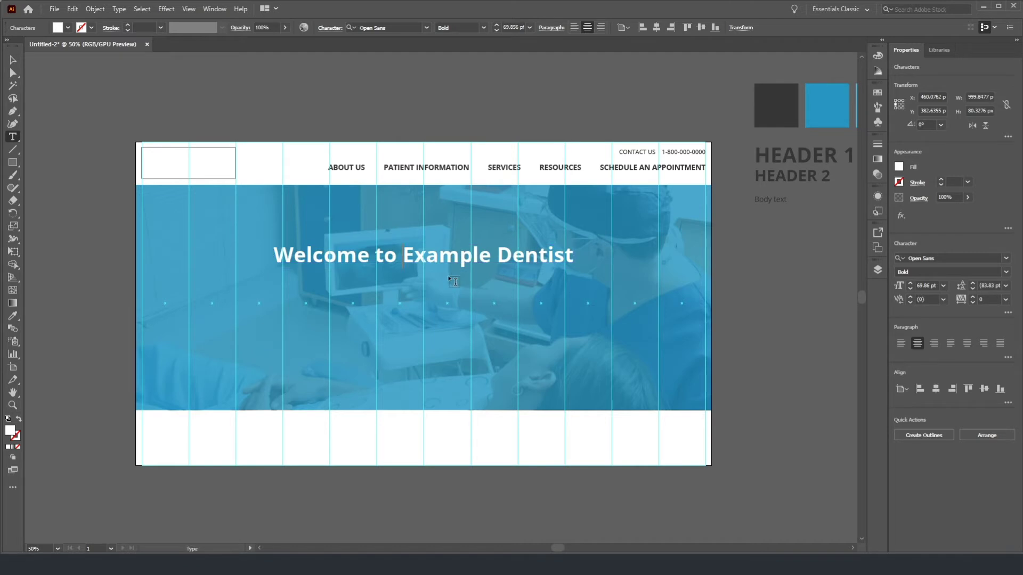
key("BackSpace")
key("Return")
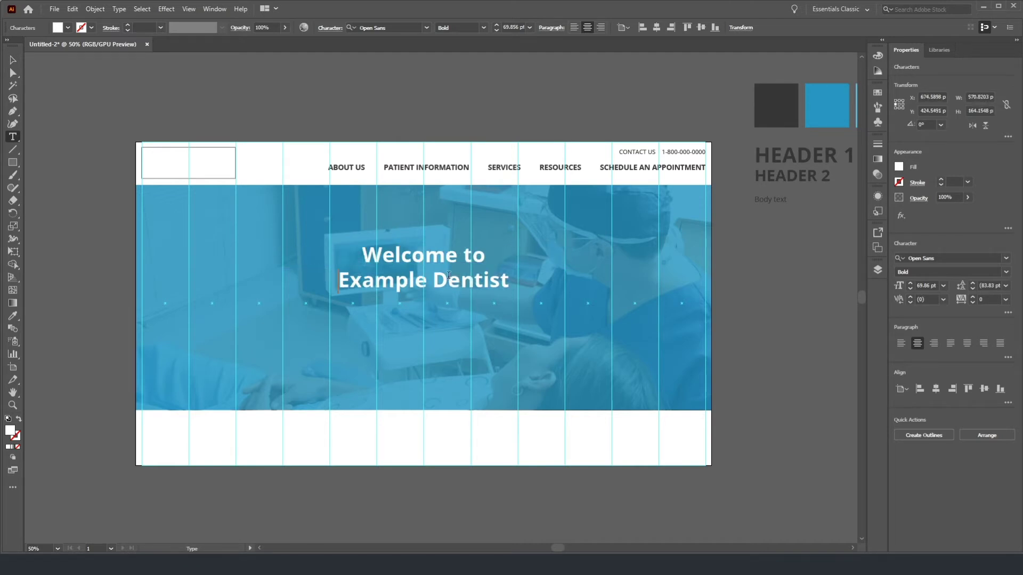
left_click(15, 62)
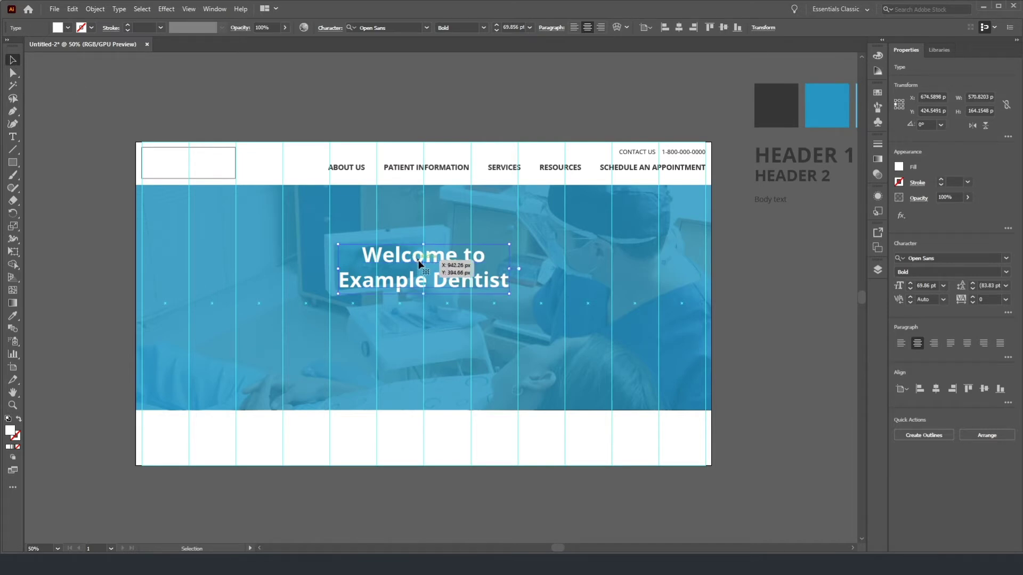
left_click_drag(419, 263, 419, 242)
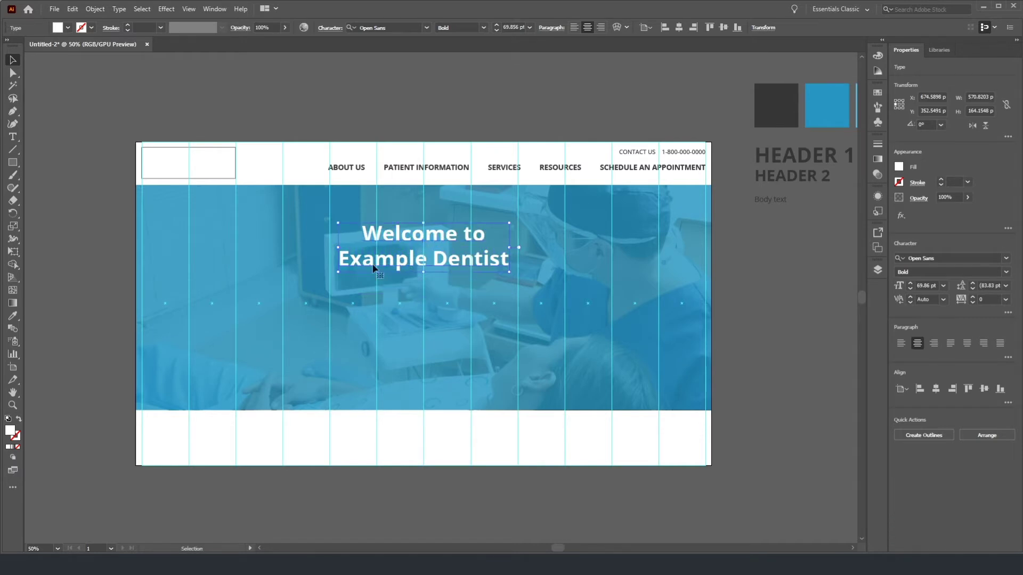
Step: Draw a white 562 × 10 px rectangle as an underline beneath the heading and move it down to Y 451 px
left_click(12, 163)
left_click_drag(338, 266, 509, 275)
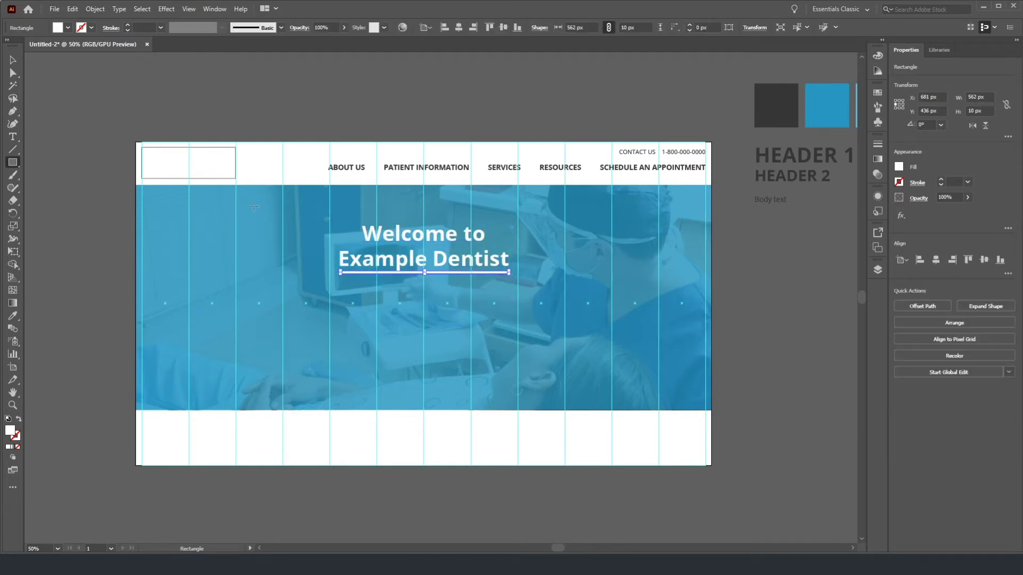
left_click(12, 60)
scroll(396, 272, "up", 1)
left_click_drag(424, 279, 425, 288)
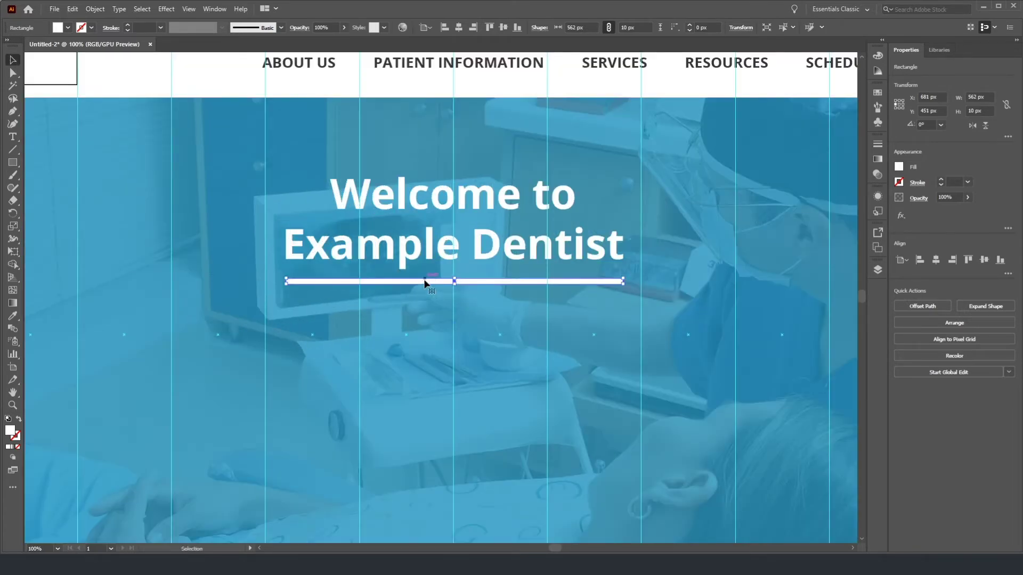
scroll(211, 185, "down", 1)
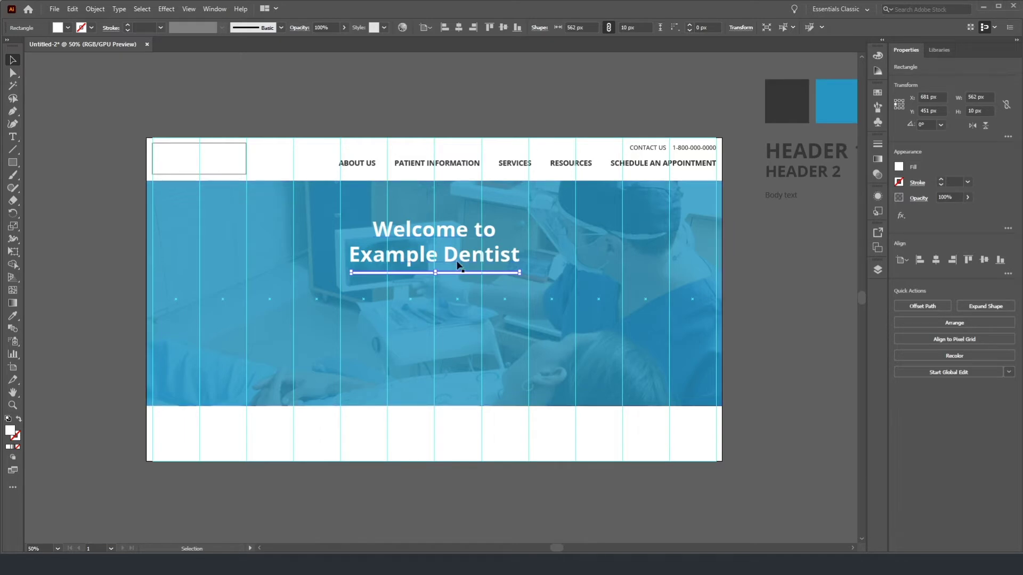
Step: Add a line of point text below the white underline and replace its placeholder with the copied lorem ipsum text
left_click(13, 137)
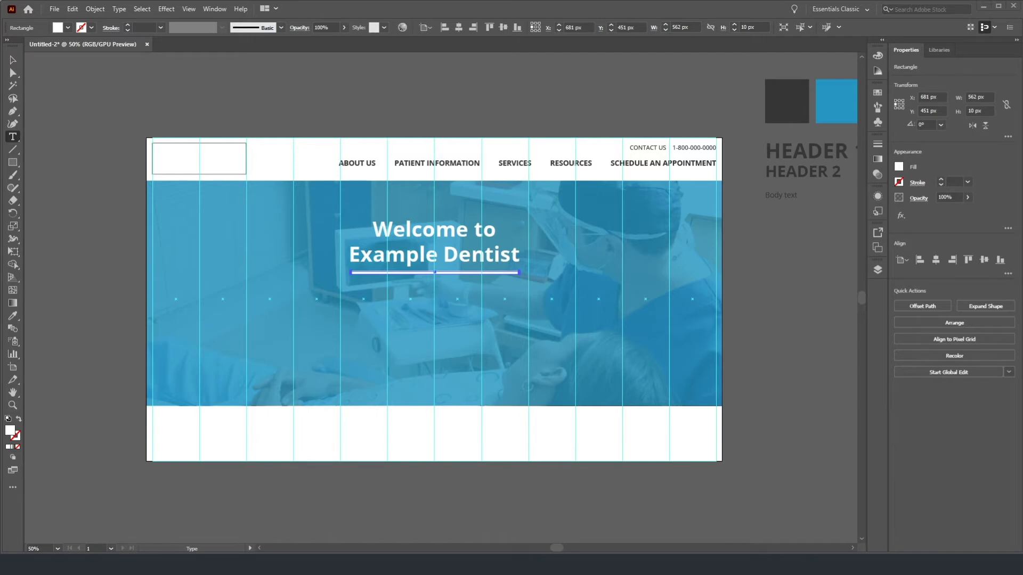
left_click(394, 288)
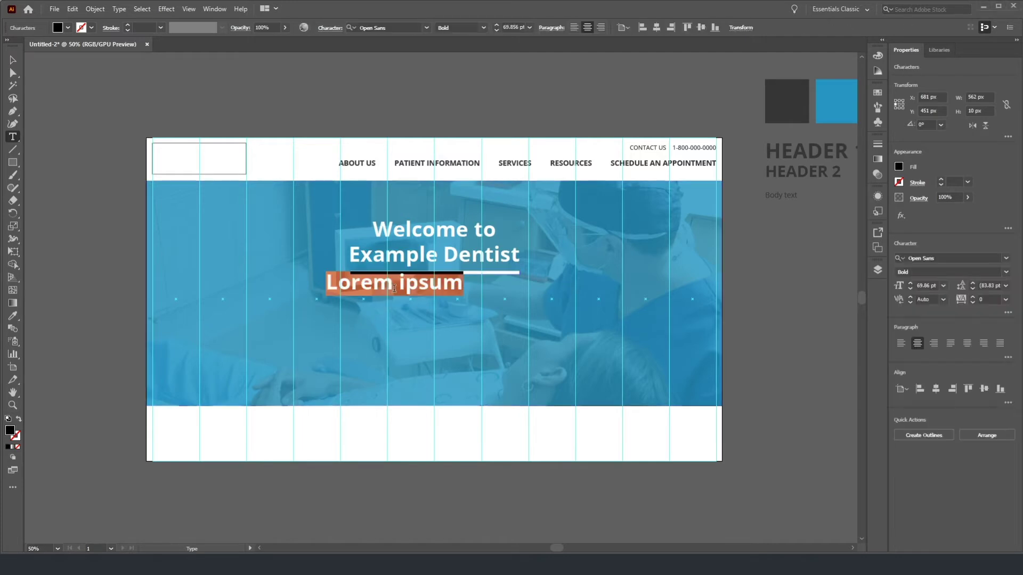
key("ctrl+v")
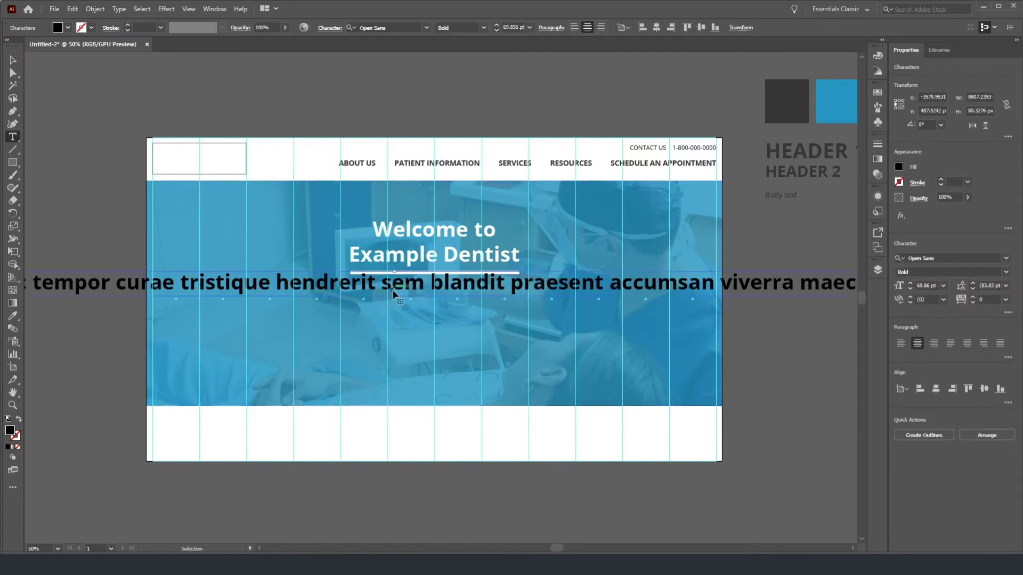
key("ctrl+a")
left_click(13, 60)
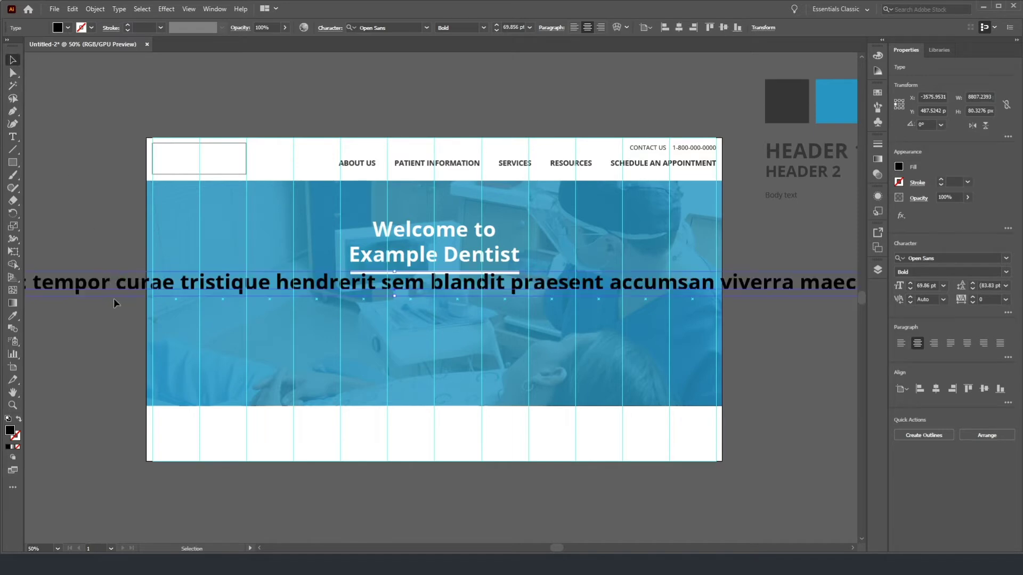
Step: Match the lorem ipsum text to the Body text sample's style, center its paragraph and fill it with white
left_click(13, 315)
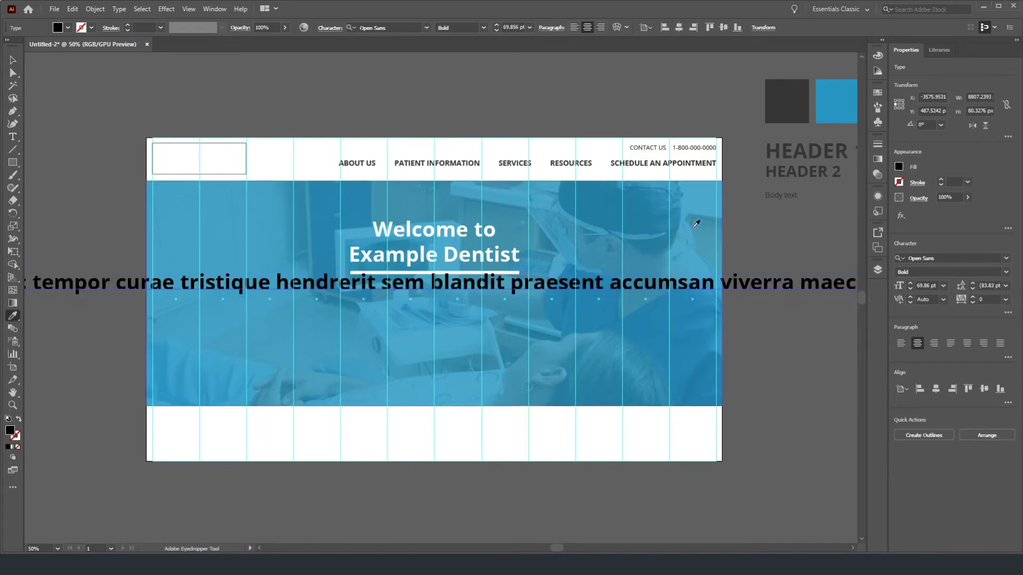
left_click(769, 194)
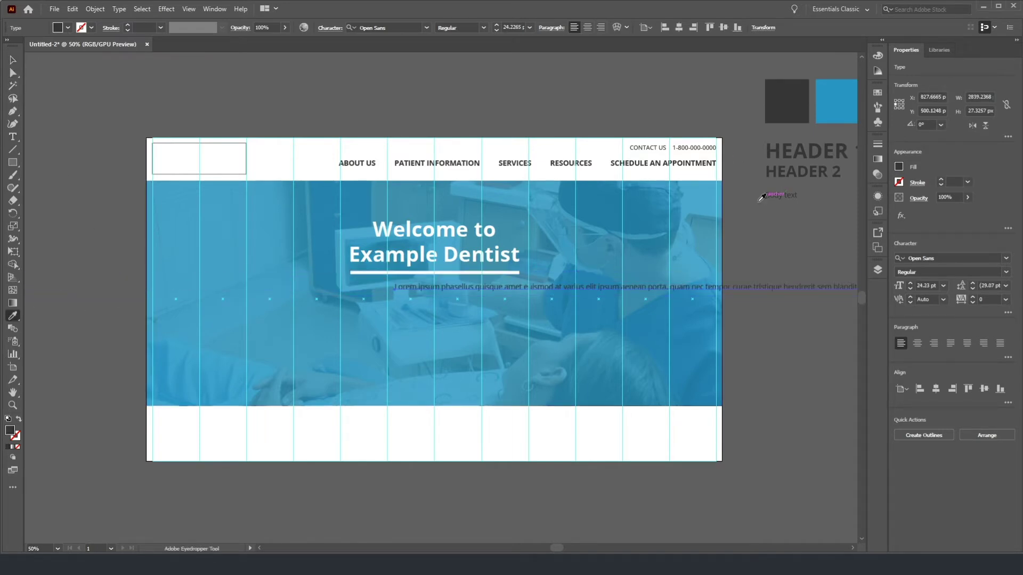
left_click(917, 343)
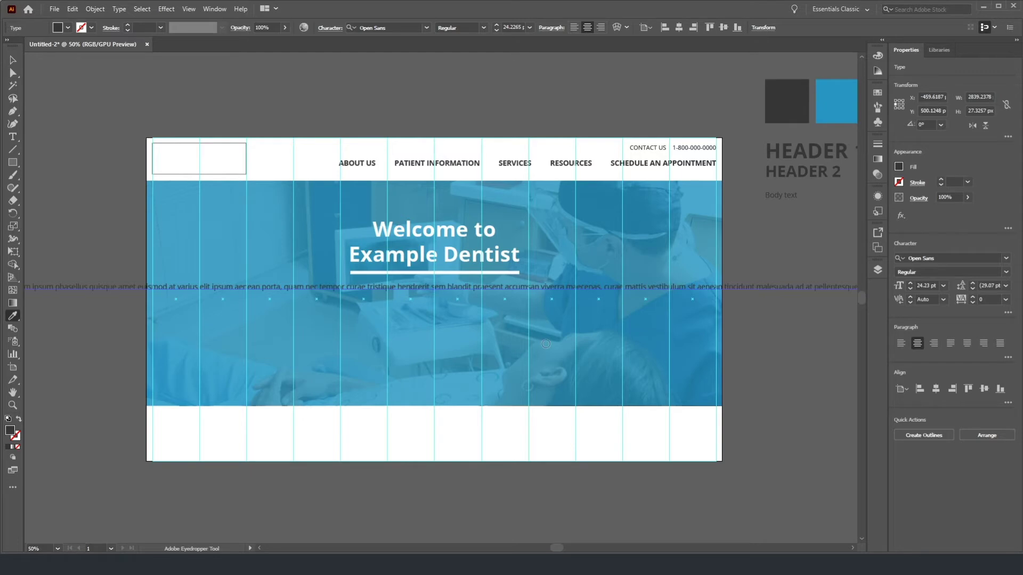
left_click(752, 314)
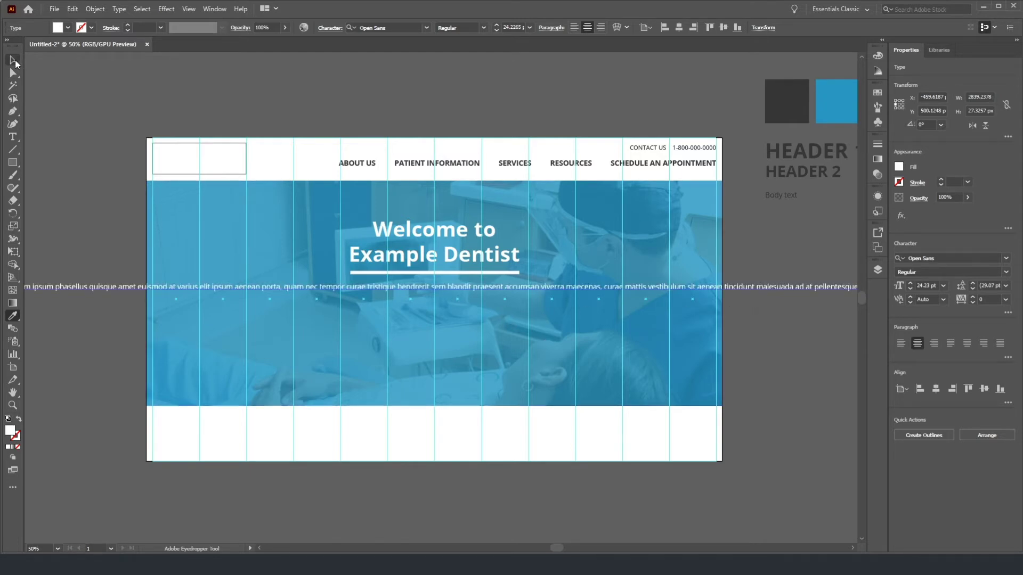
left_click(15, 63)
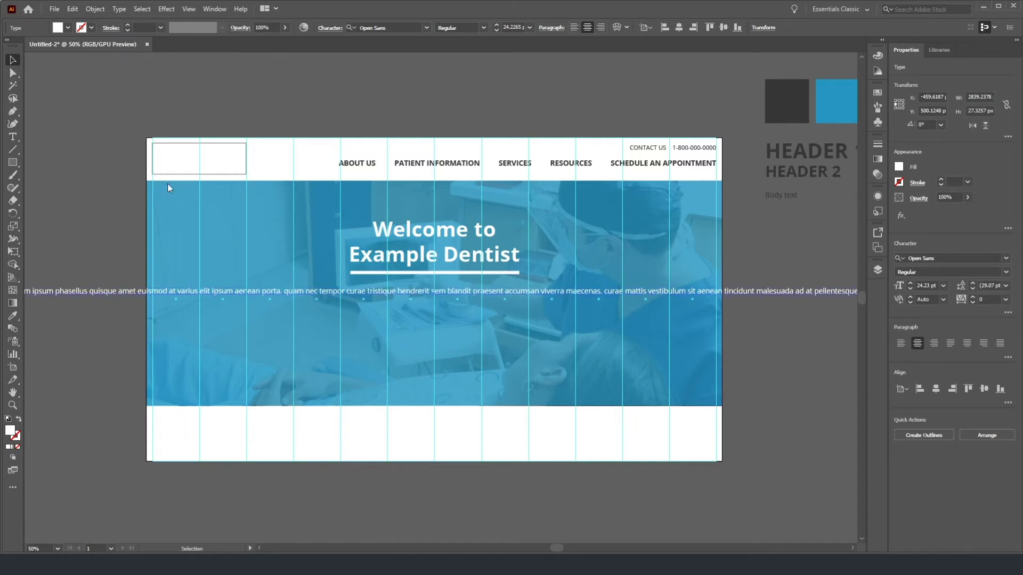
Step: Shorten the lorem ipsum line so that it ends after "ipsum aenean porta."
left_click_drag(154, 294, 151, 288)
double_click(151, 289)
scroll(151, 287, "down", 2)
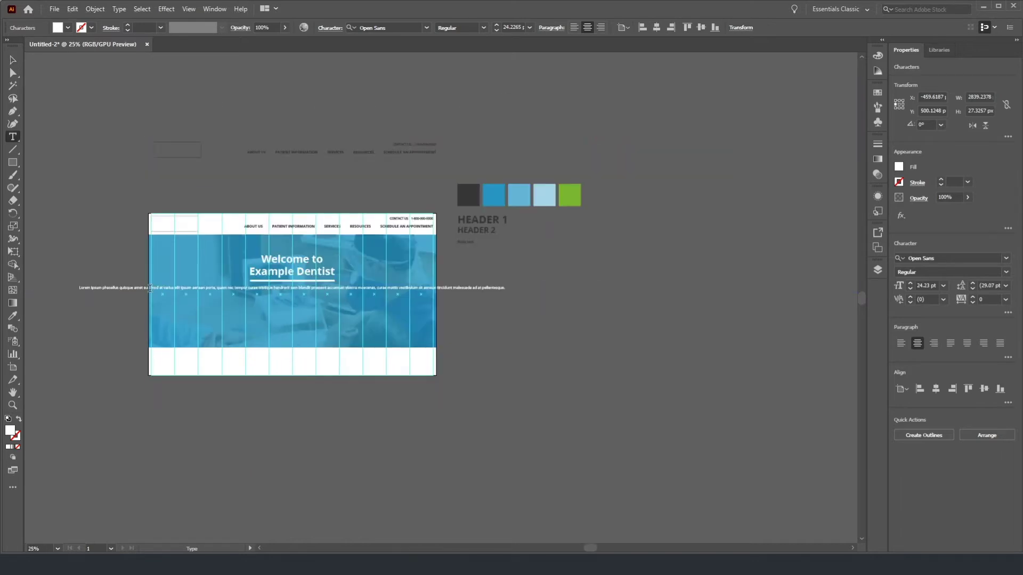
scroll(151, 288, "up", 1)
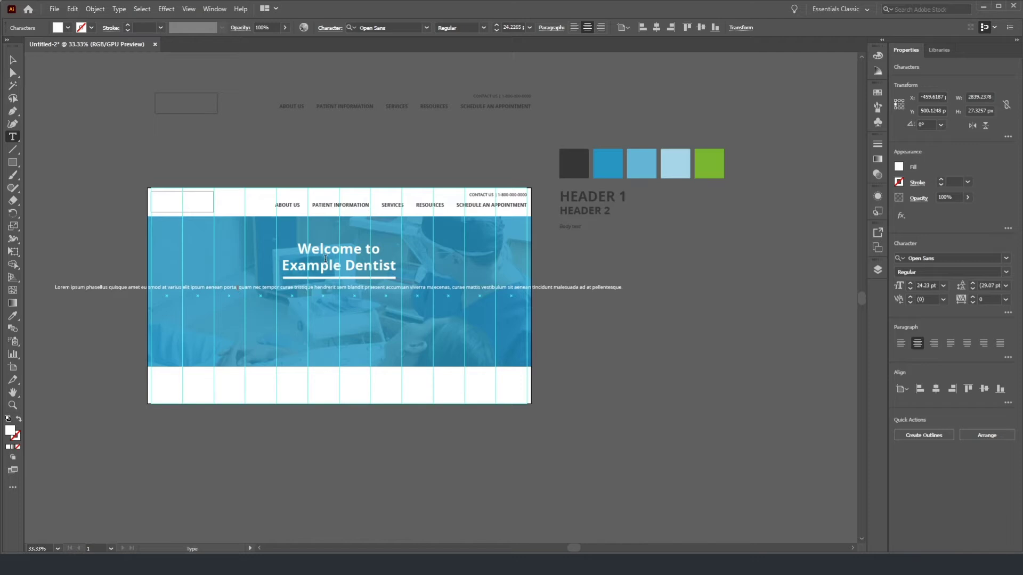
key("shift+End")
key("Delete")
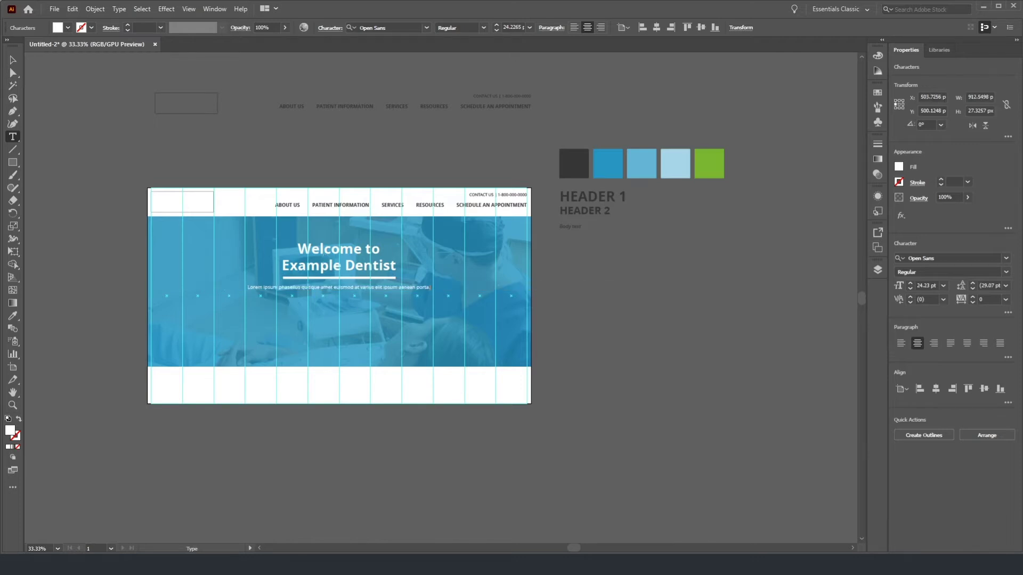
Step: Set the height of the white underline beneath the heading to 5 px and deselect it
scroll(455, 284, "up", 2)
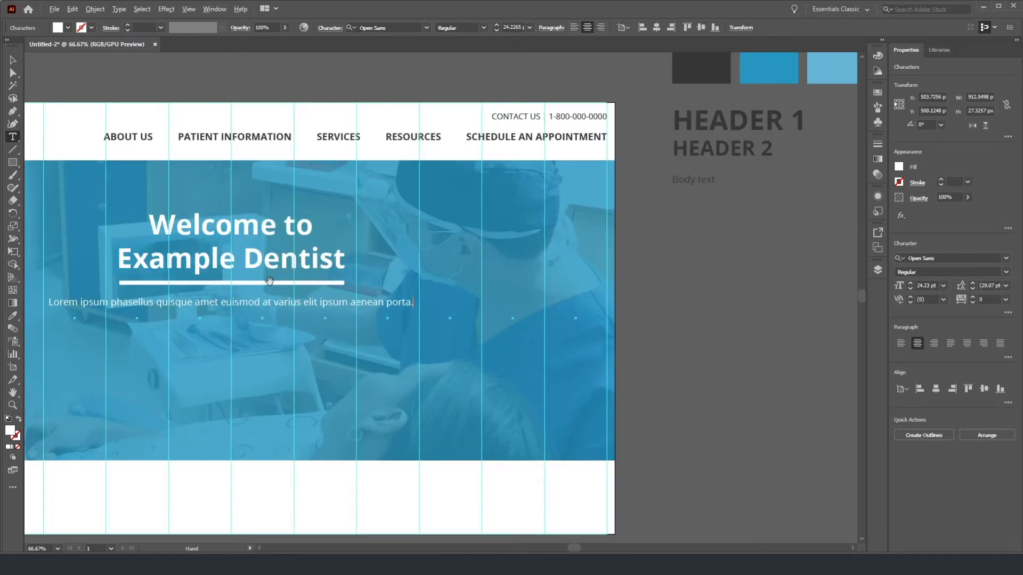
scroll(269, 282, "down", 2)
scroll(274, 283, "left", 2)
scroll(279, 281, "up", 1)
scroll(279, 281, "up", 1)
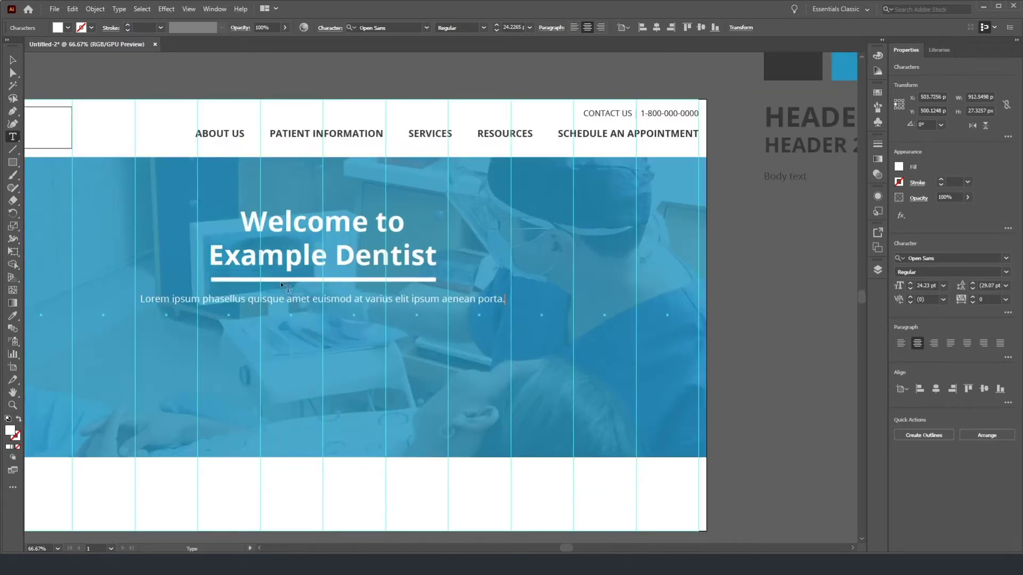
left_click(288, 280, "ctrl")
left_click(322, 294)
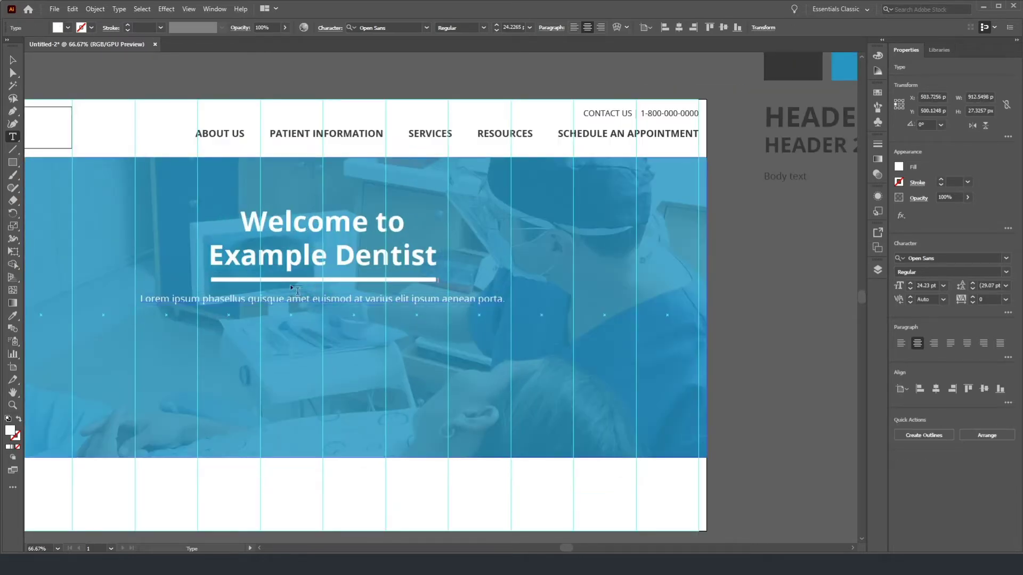
key("Escape")
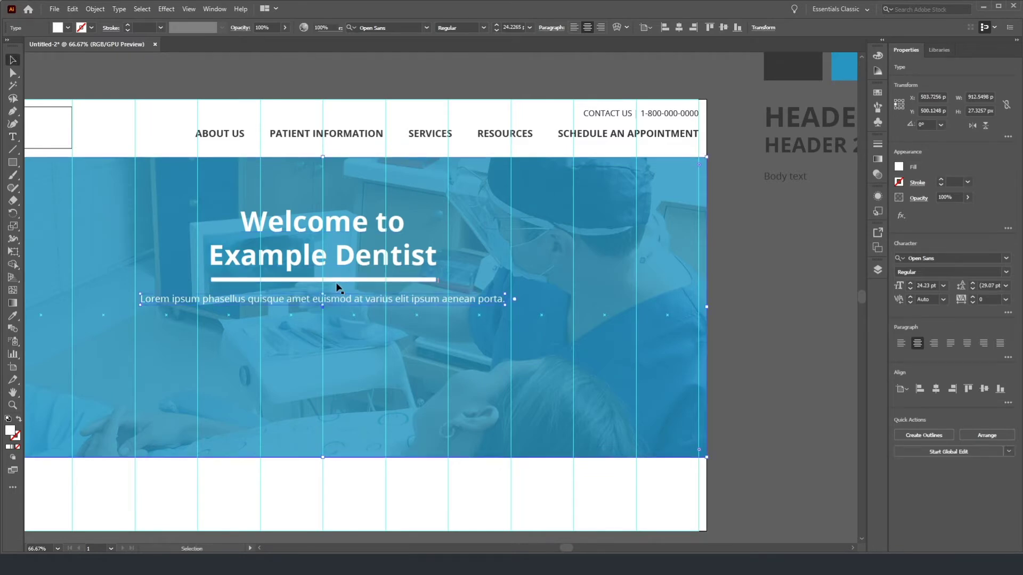
left_click(349, 280)
double_click(973, 110)
key("Return")
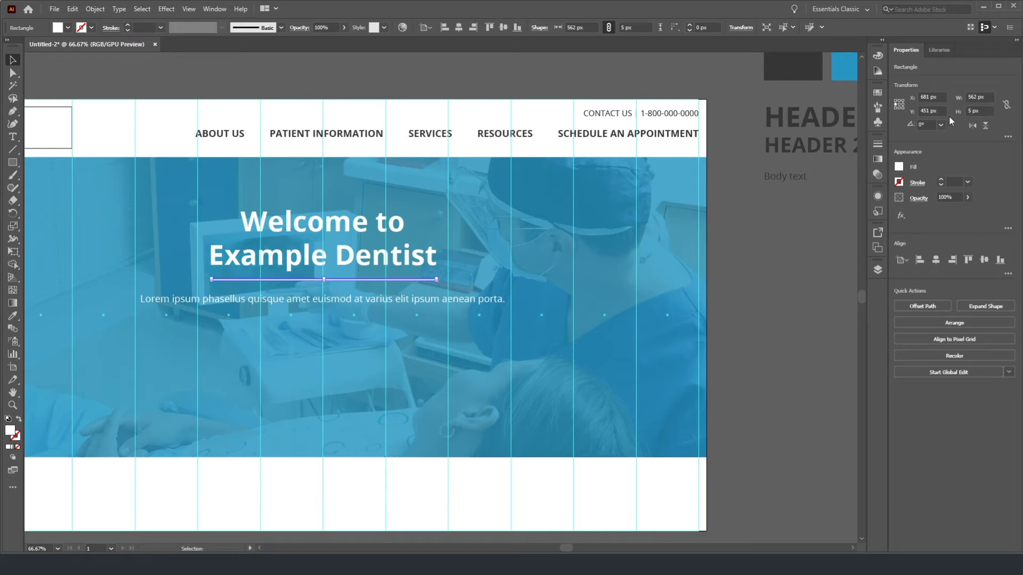
left_click(146, 72)
scroll(223, 278, "up", 1)
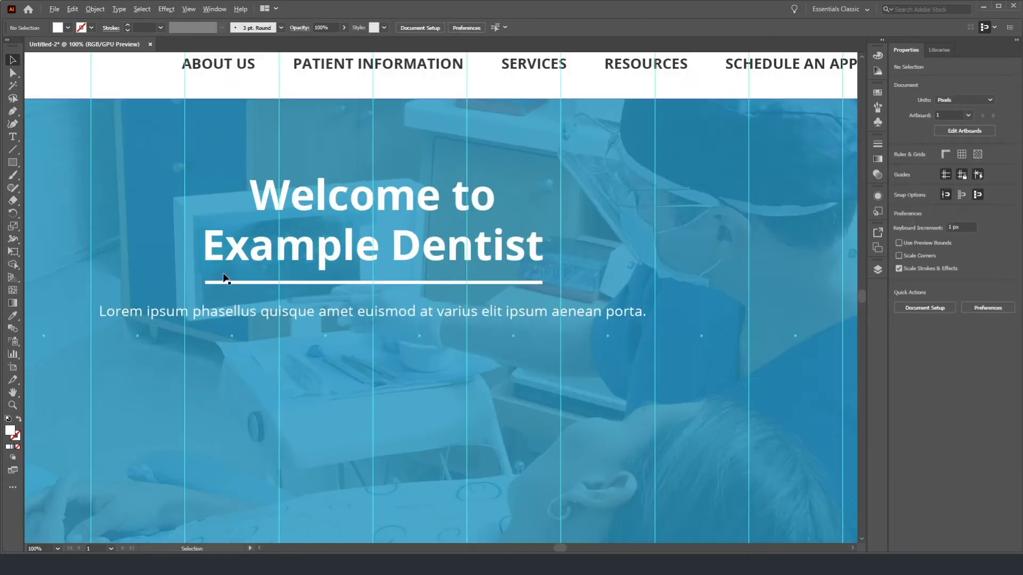
scroll(221, 276, "down", 1)
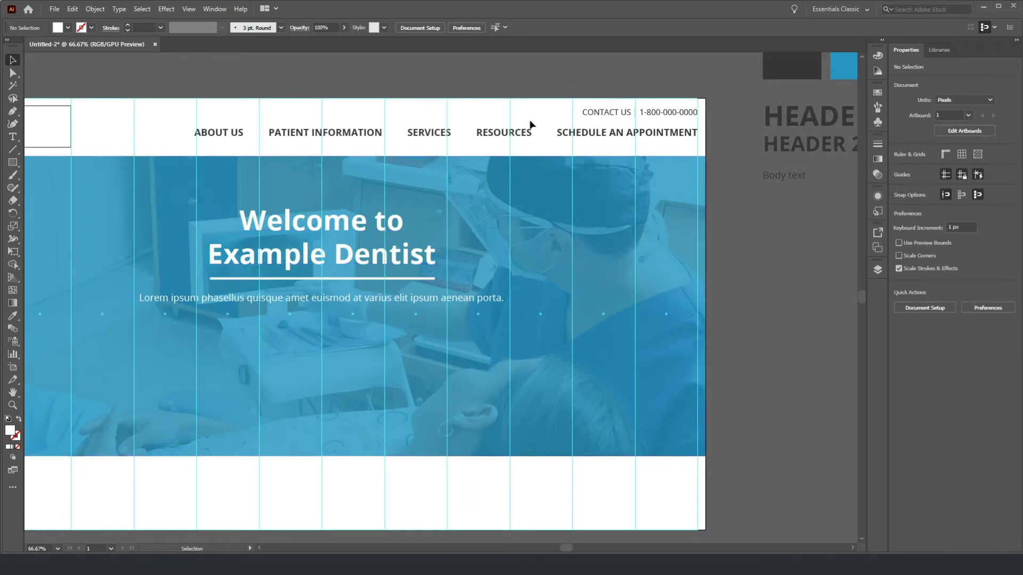
Step: Duplicate the white lorem ipsum line below itself and replace the copy's text with "Schedule An Appointment"
left_click(298, 303)
left_click_drag(299, 302, 300, 340)
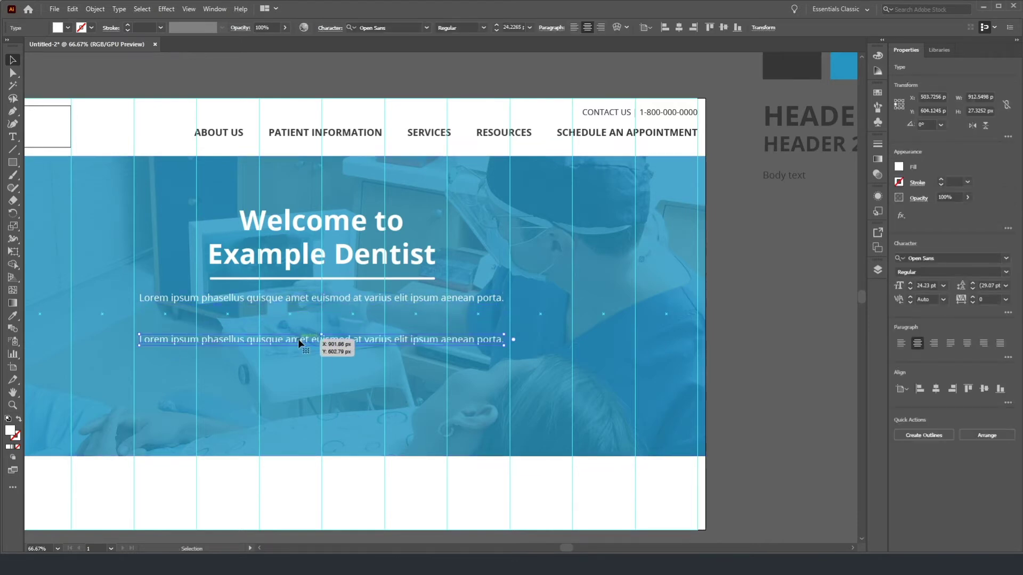
double_click(300, 340)
key("ctrl+a")
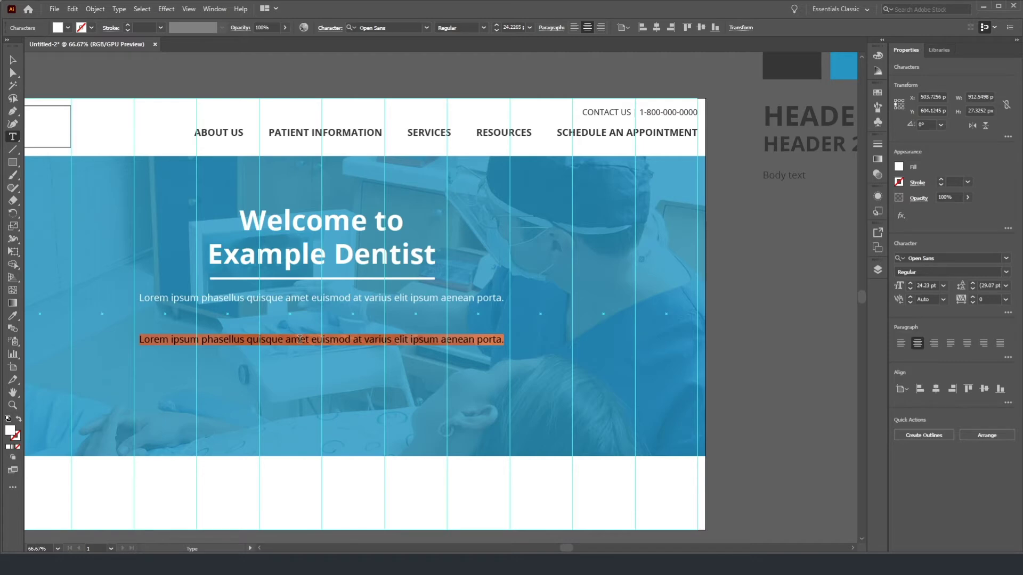
type("Sc")
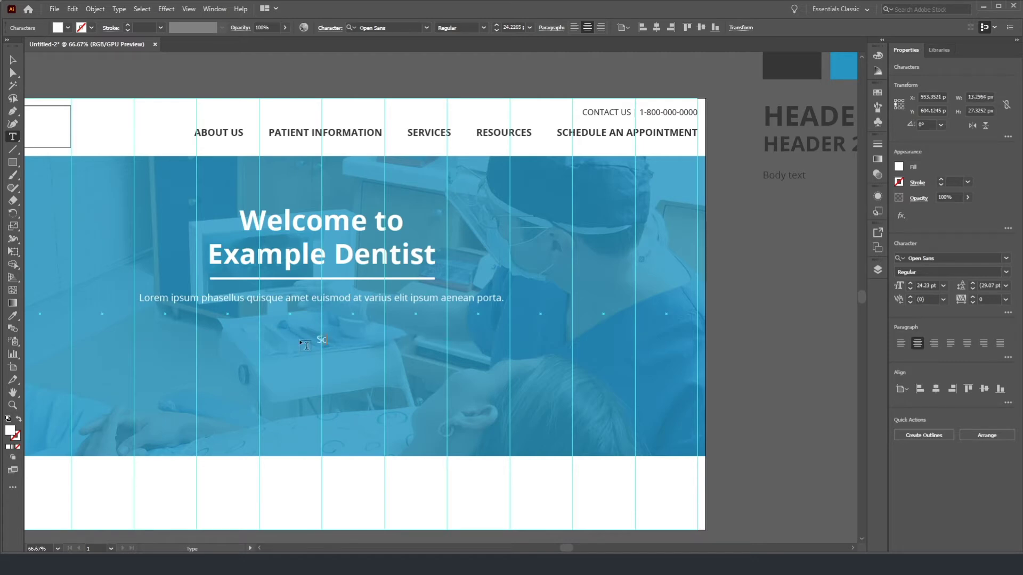
type("hedule An Appointment")
Step: Draw an unfilled rectangle about 353 × 65 px around the "Schedule An Appointment" text, with a white 2 pt stroke
left_click(13, 163)
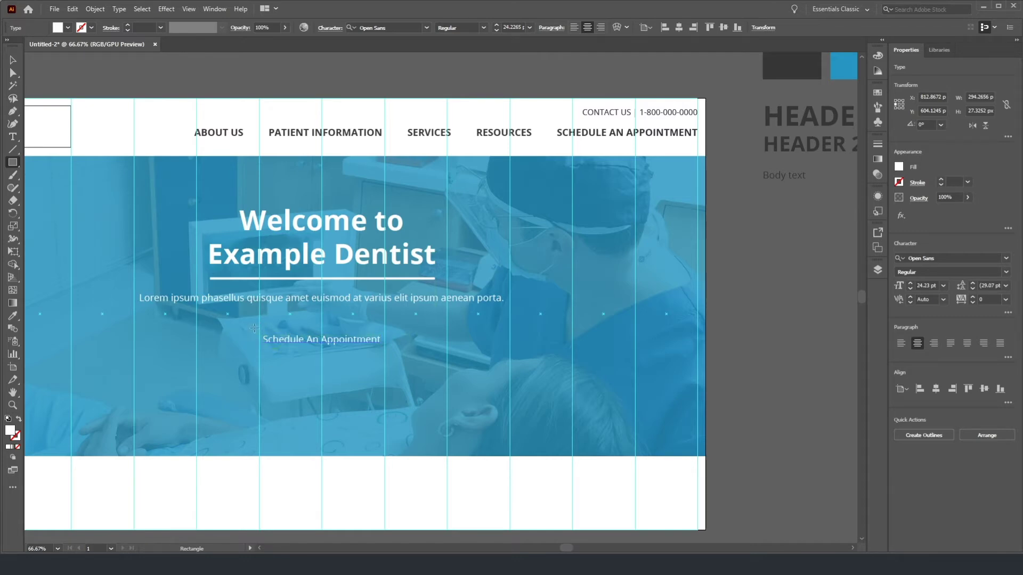
left_click_drag(253, 326, 395, 354)
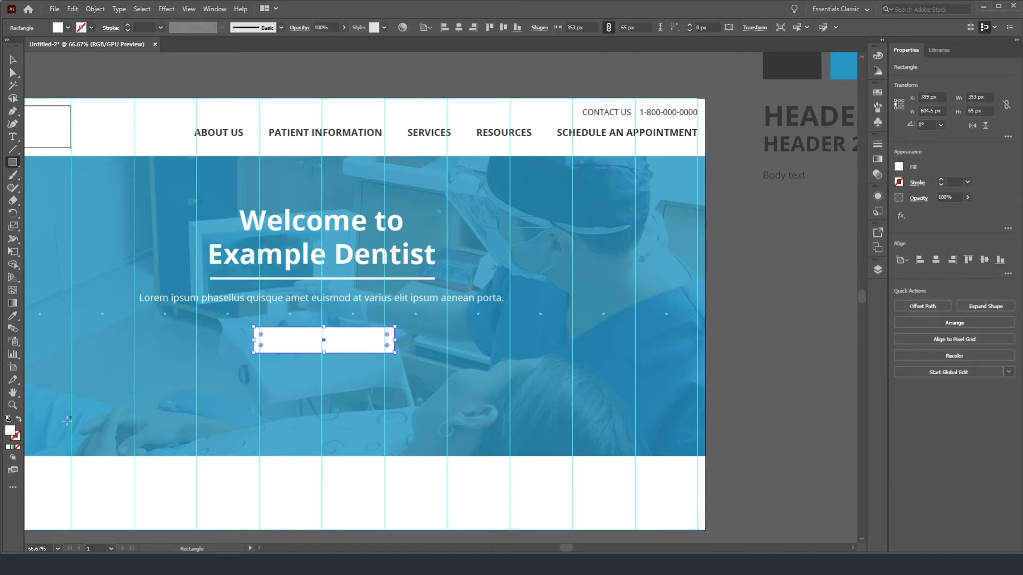
left_click(20, 422)
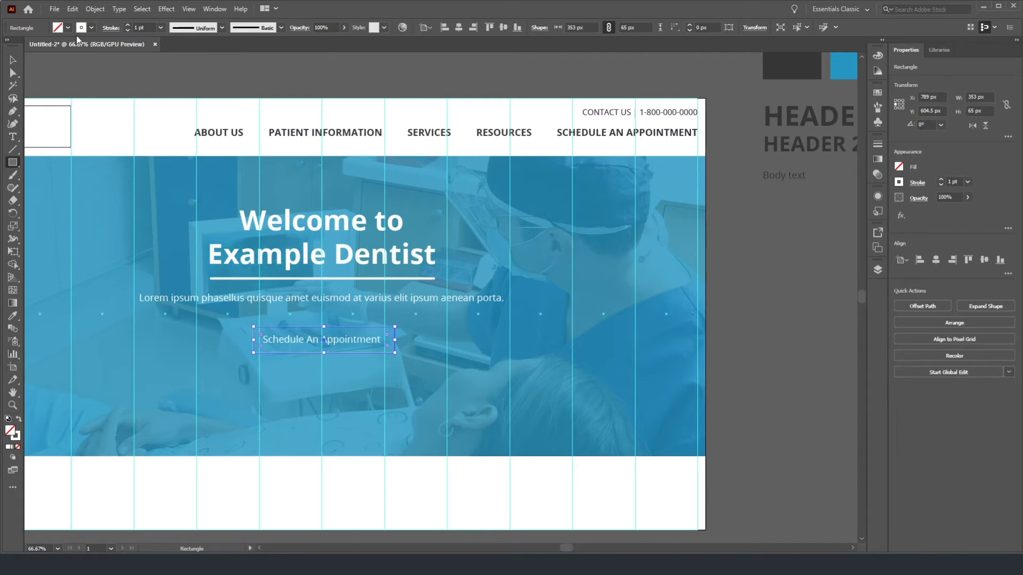
left_click(940, 180)
left_click(11, 63)
left_click(117, 134)
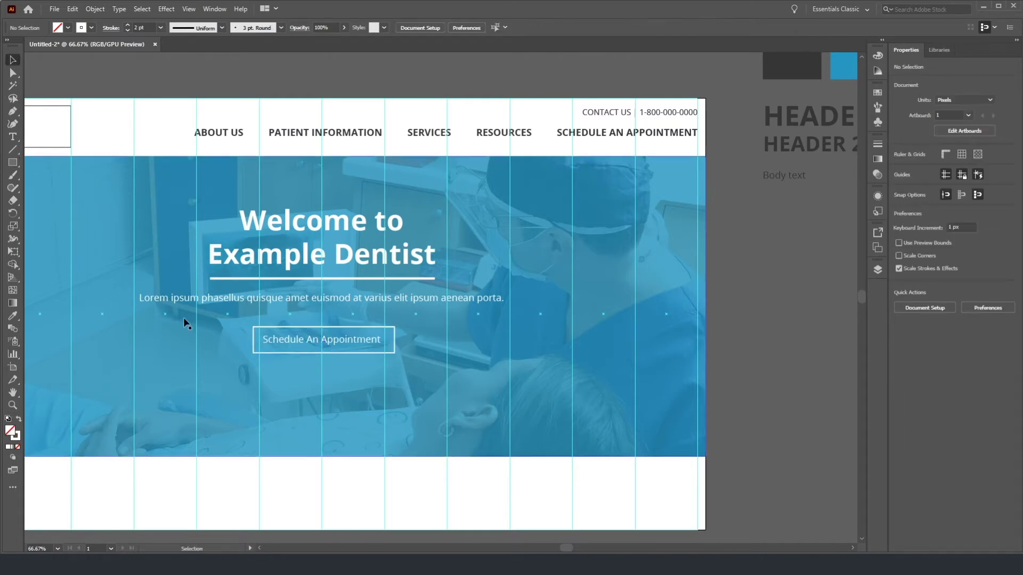
Step: Center the button outline and the "Schedule An Appointment" text horizontally on each other and deselect them
scroll(331, 375, "up", 1)
scroll(244, 346, "up", 2)
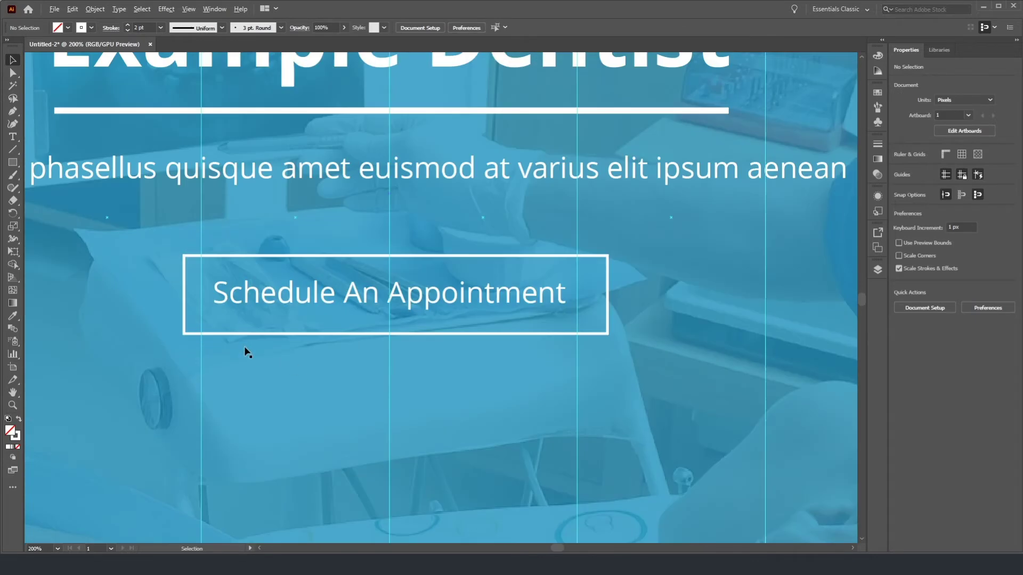
left_click(273, 334)
left_click(324, 293, "shift")
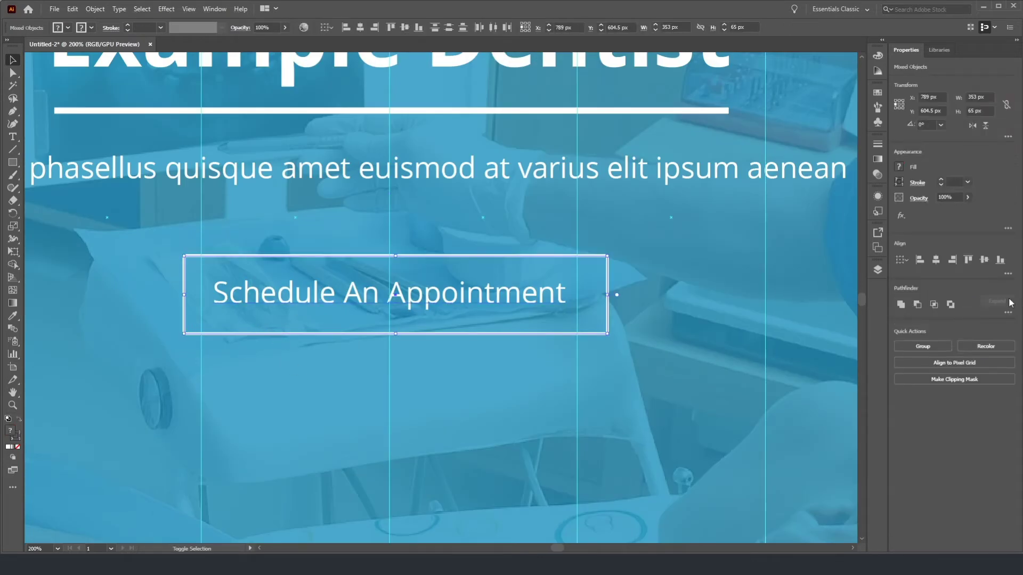
left_click(935, 260)
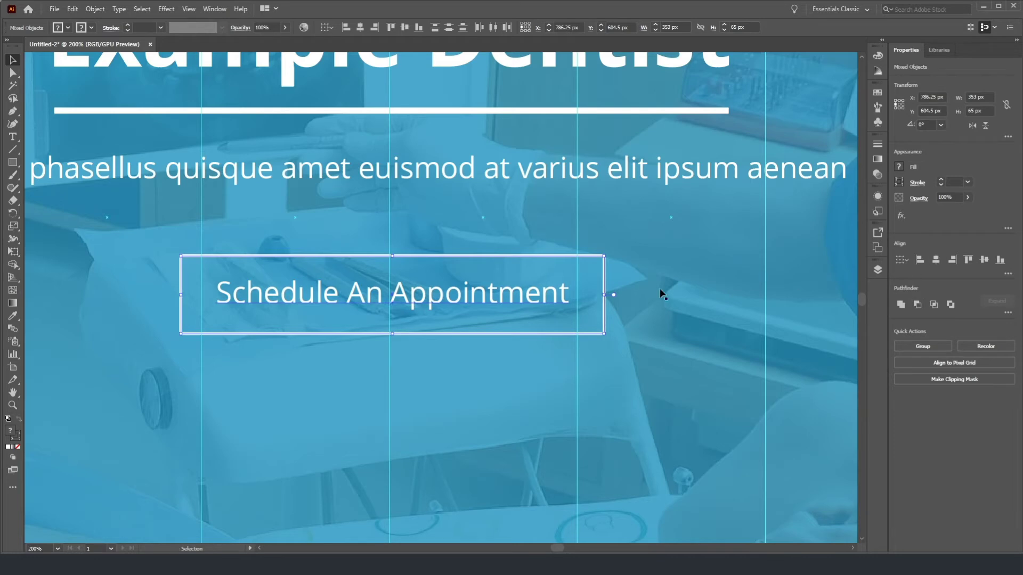
scroll(273, 247, "down", 2)
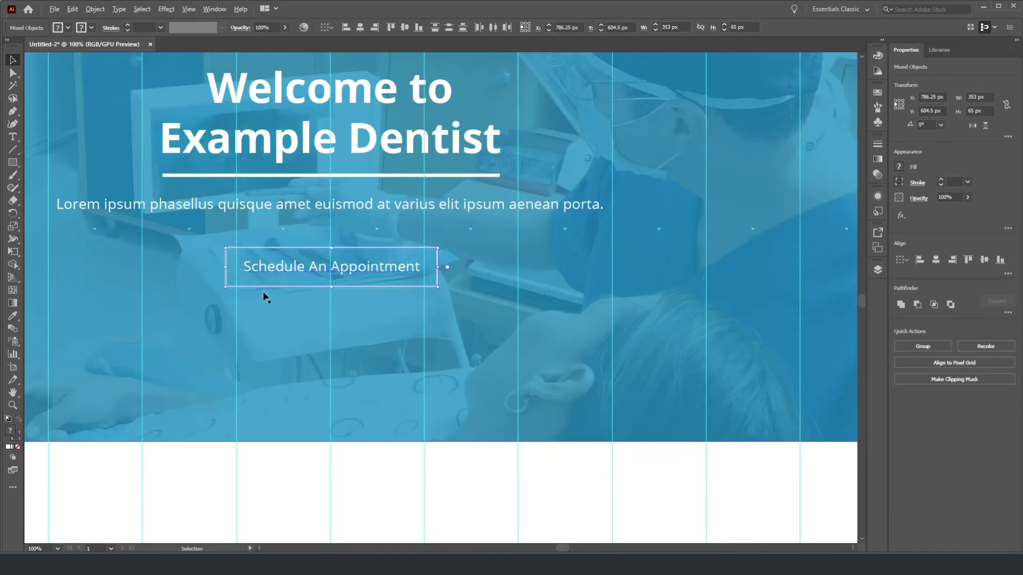
scroll(263, 293, "up", 2)
left_click(316, 300)
scroll(329, 266, "down", 4)
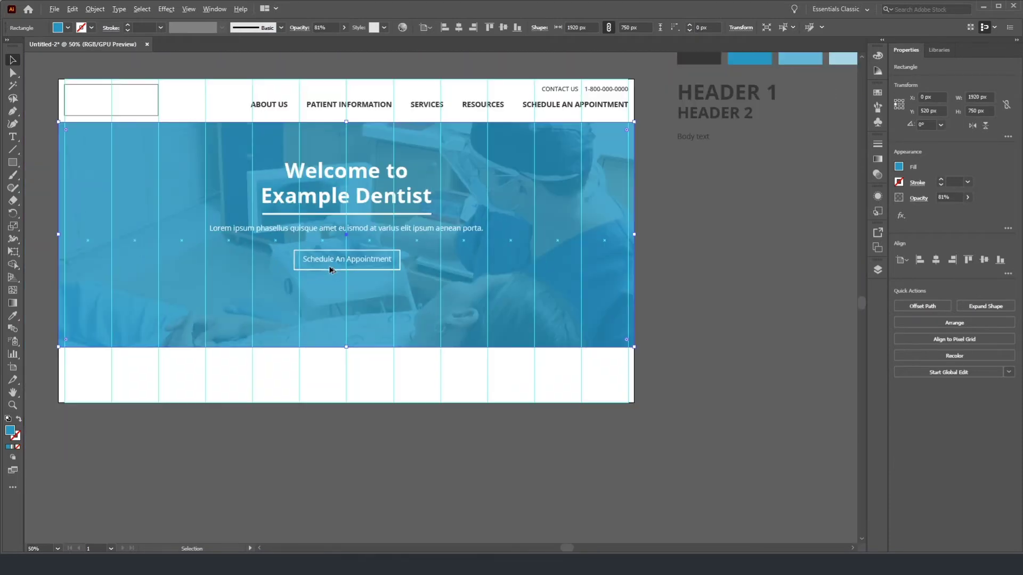
scroll(334, 173, "up", 1)
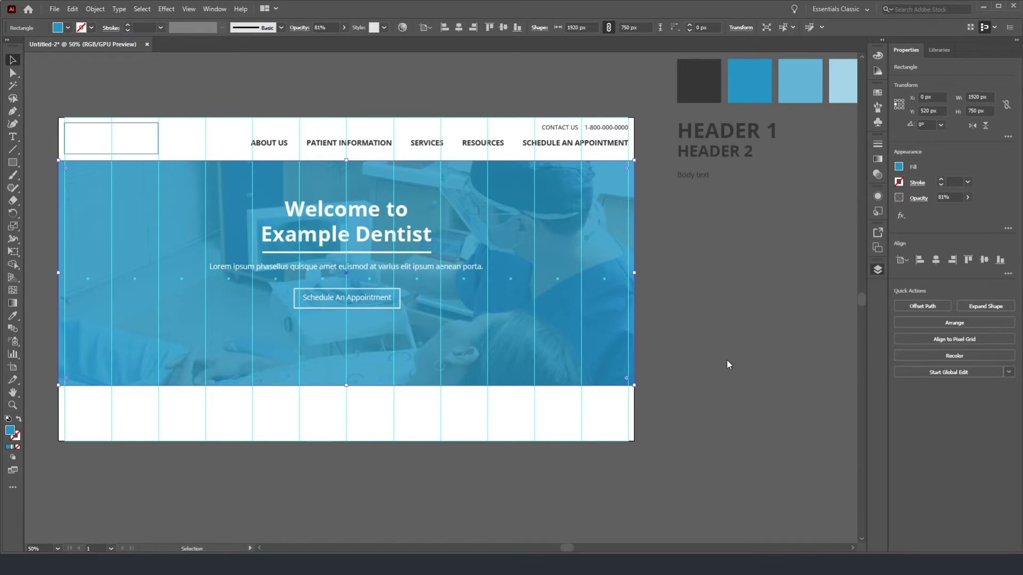
left_click(737, 399)
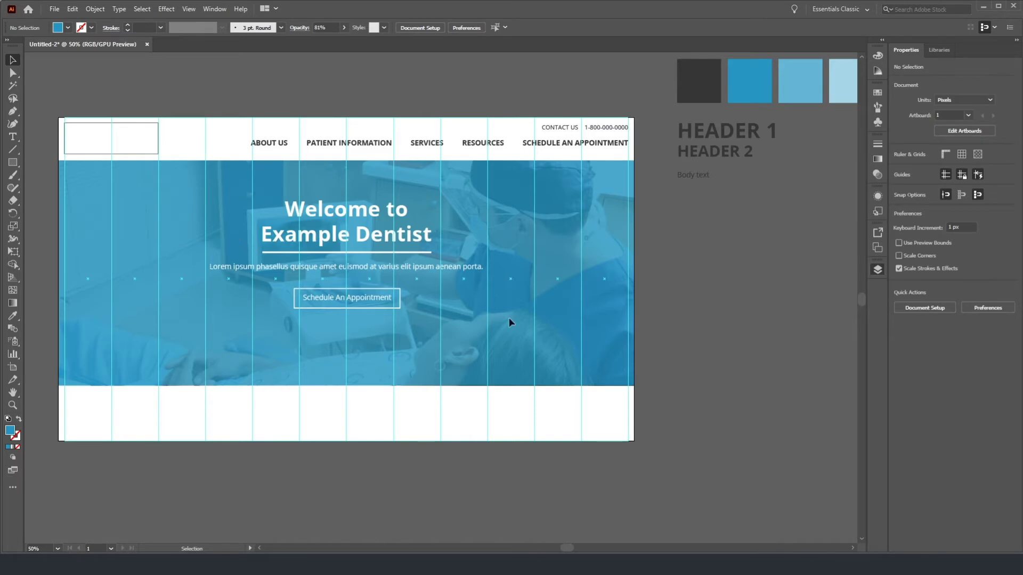
Step: Move the hero heading, underline, body line and button together down about 46 px and deselect them
key("ctrl+a")
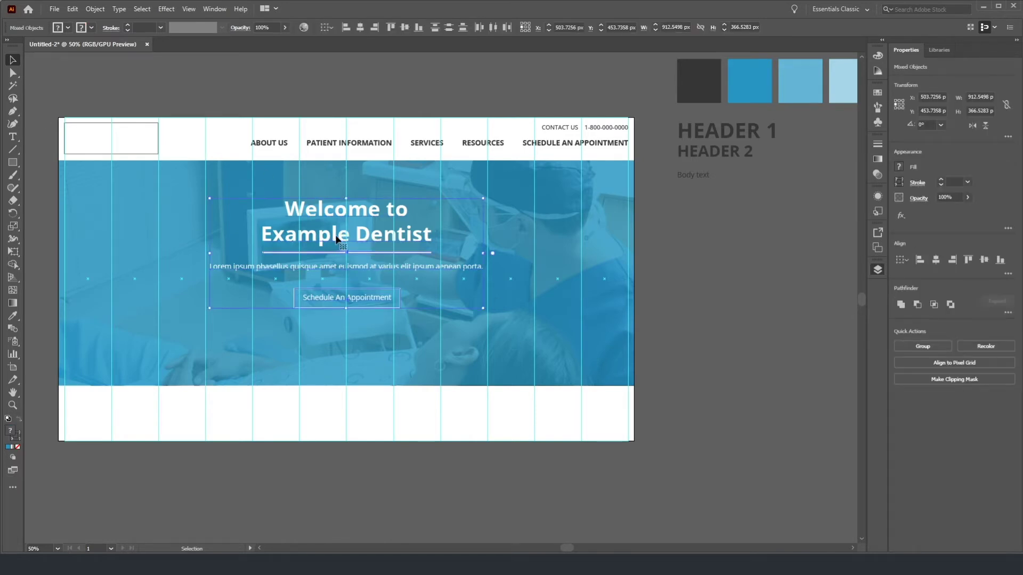
left_click_drag(331, 235, 335, 248)
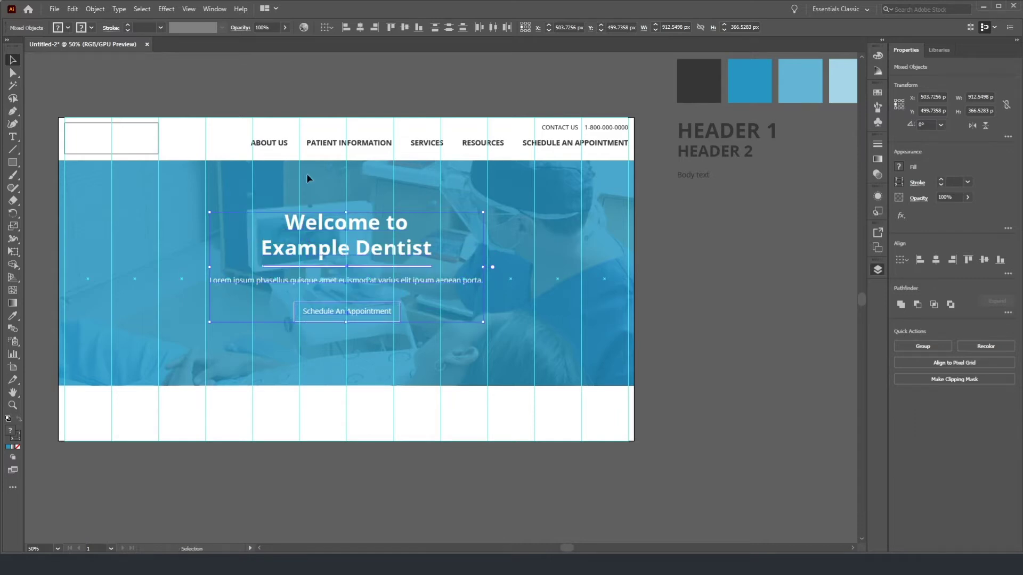
left_click(238, 76)
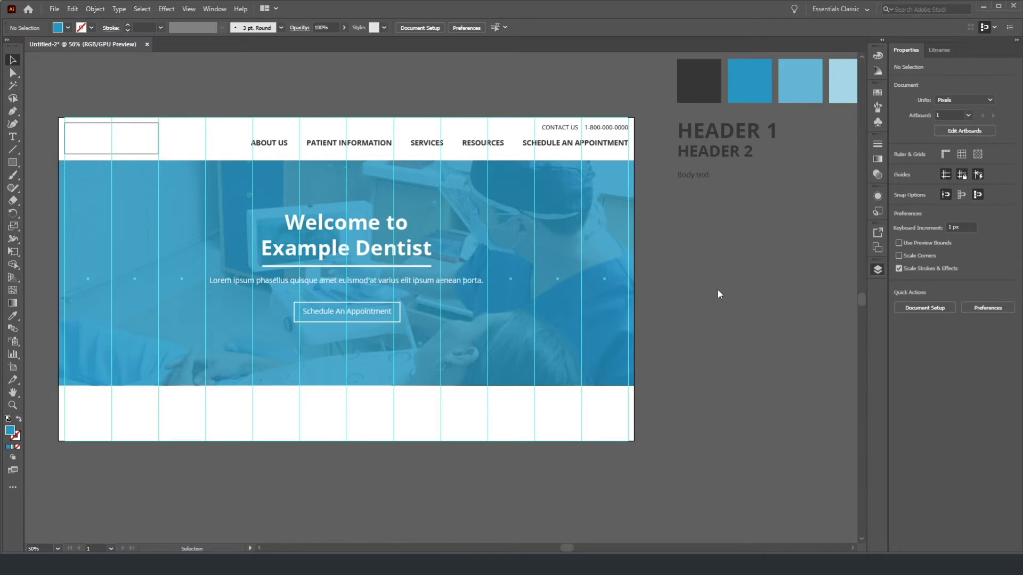
Step: Set the artboard's height to 6000 px, leaving its position unchanged
scroll(301, 309, "down", 5)
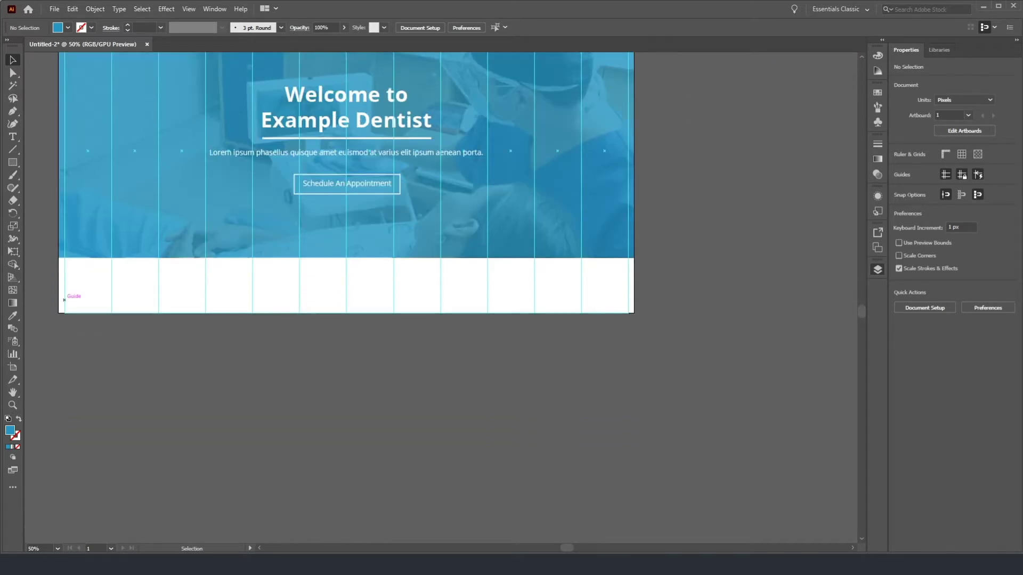
scroll(343, 231, "up", 2)
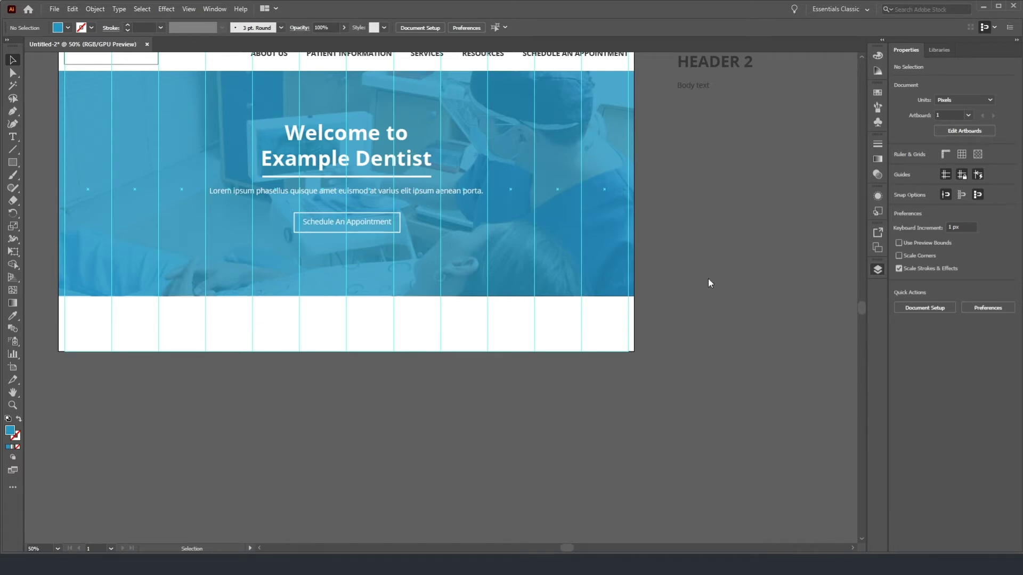
left_click(14, 368)
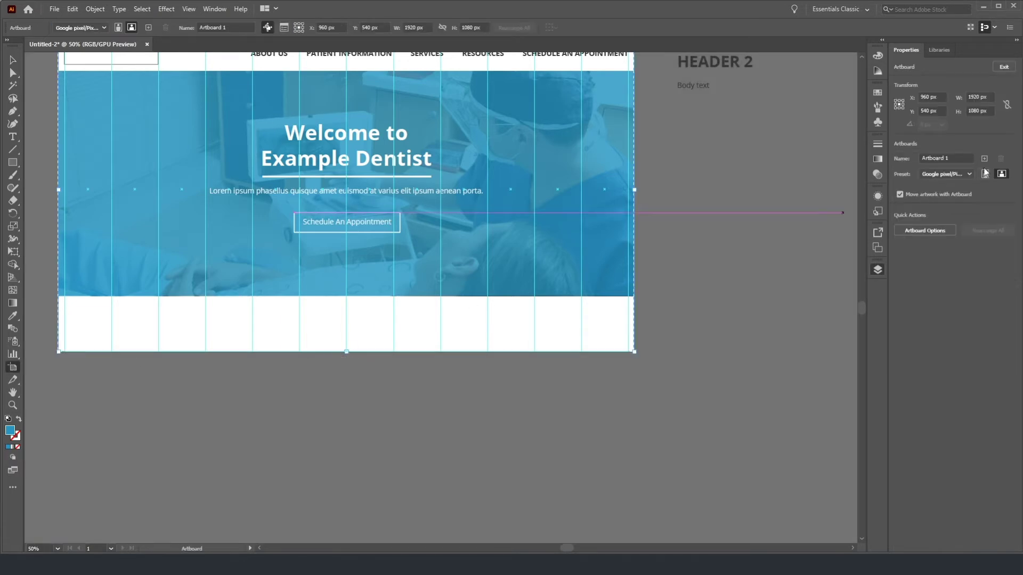
double_click(980, 109)
type("6000")
key("Return")
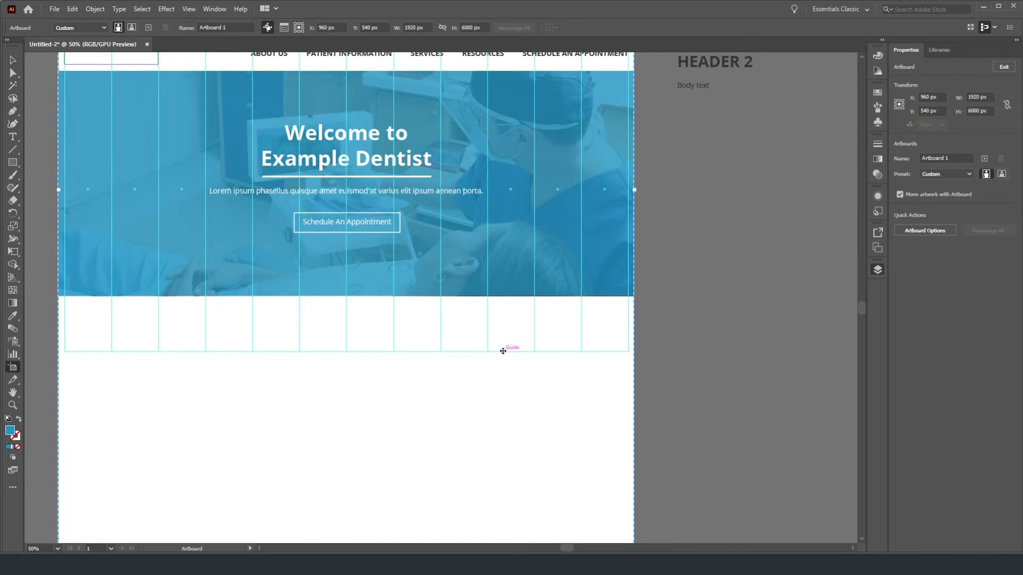
left_click_drag(300, 327, 327, 337)
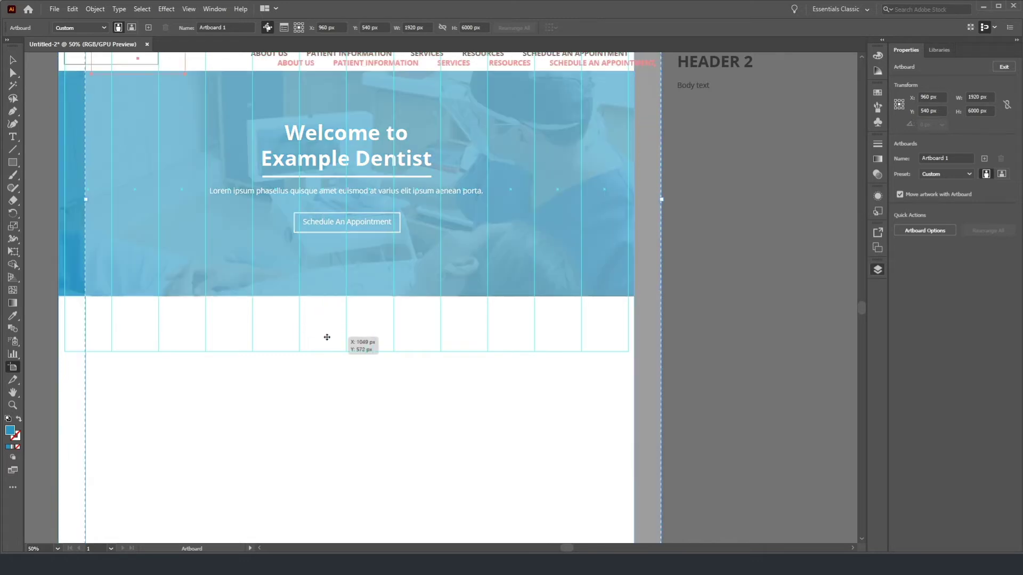
key("Escape")
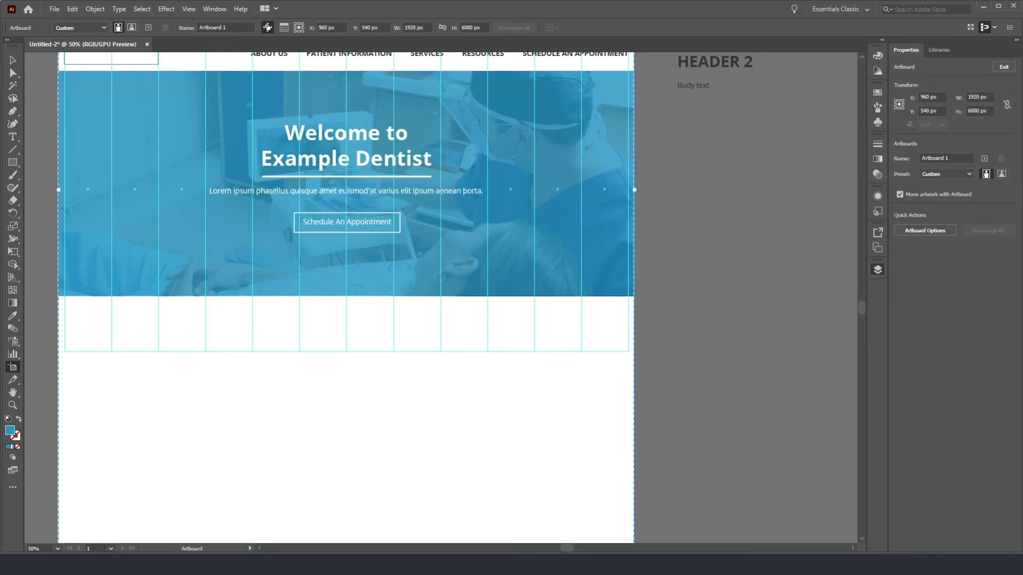
left_click(11, 63)
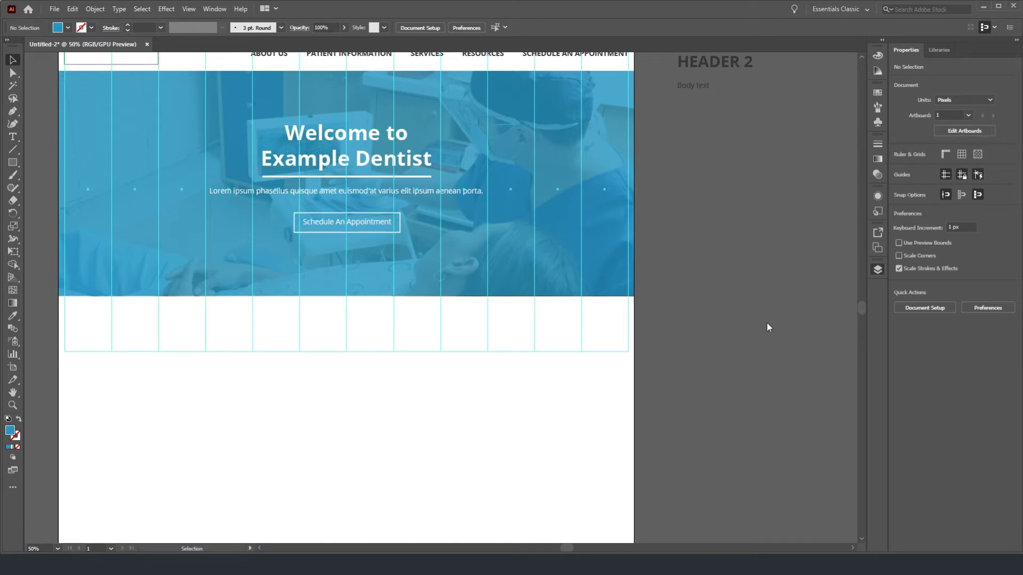
Step: Set the height of all twelve grid column rectangles to 6000 px and deselect them
left_click(852, 449)
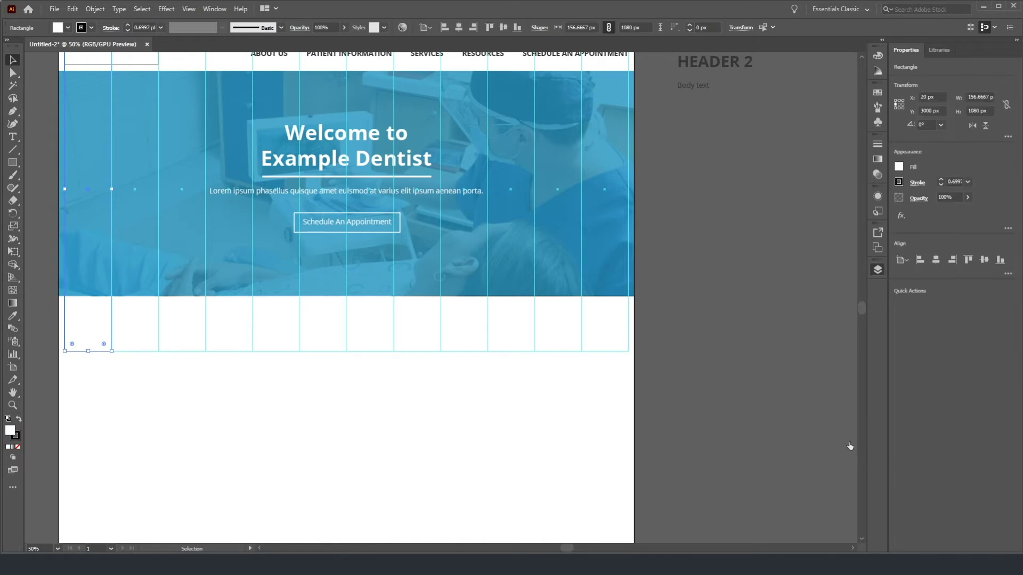
left_click(848, 427)
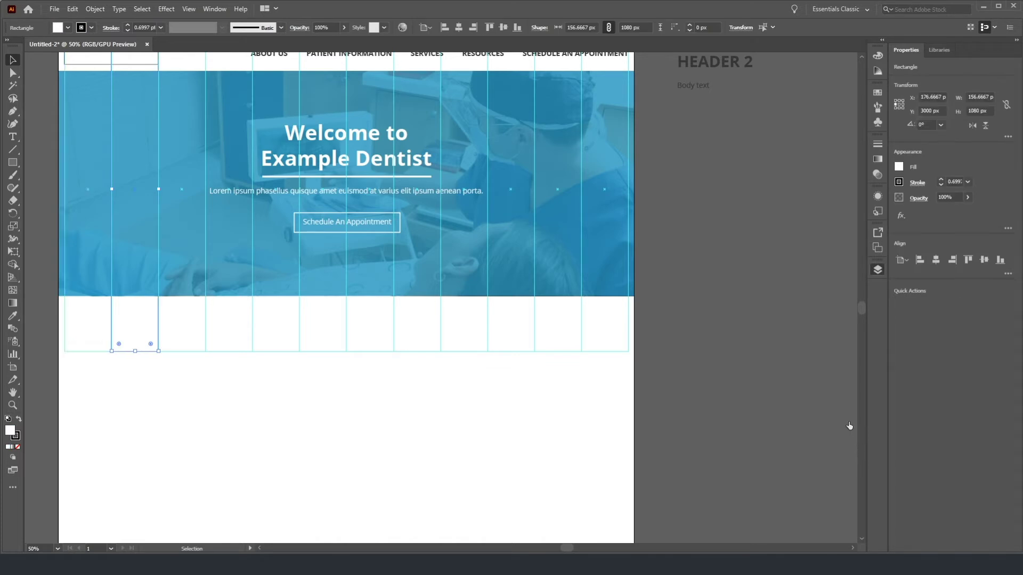
left_click(847, 451)
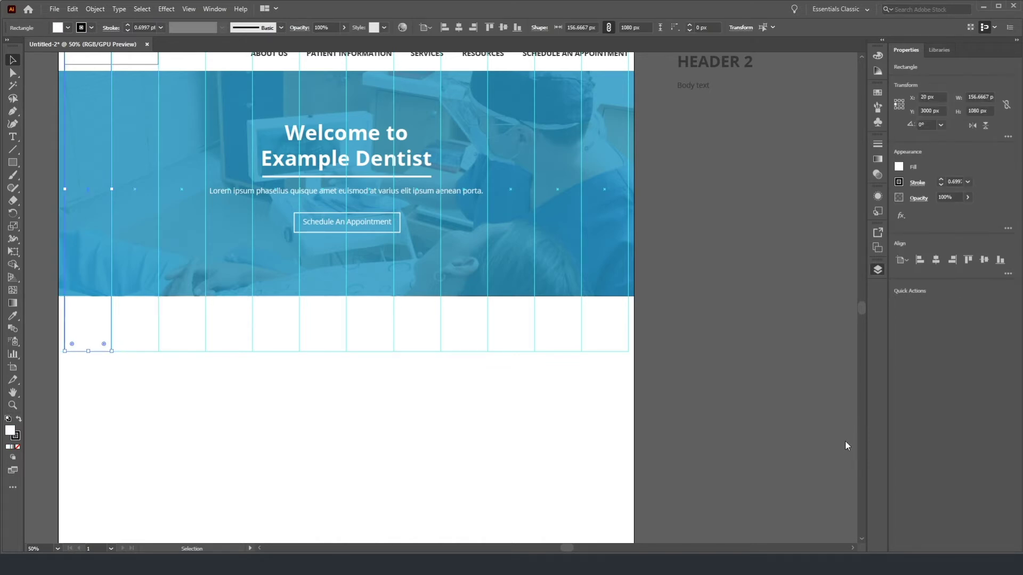
left_click(849, 429, "shift")
left_click(849, 415, "shift")
left_click(849, 401, "shift")
left_click(851, 391, "shift")
left_click(851, 382, "shift")
left_click(851, 374, "shift")
left_click(851, 366, "shift")
left_click(851, 354, "shift")
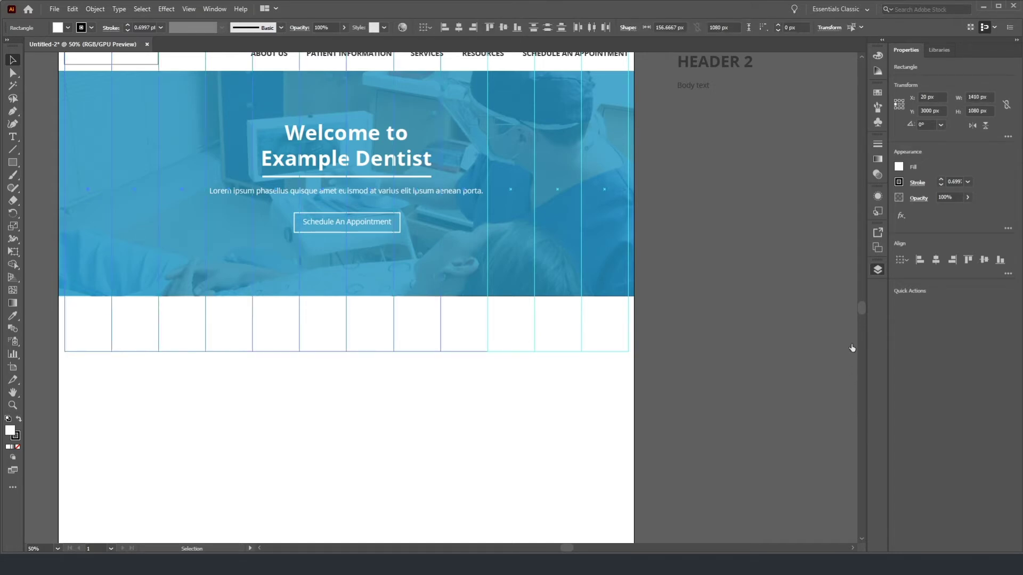
left_click(850, 341, "shift")
left_click(850, 333, "shift")
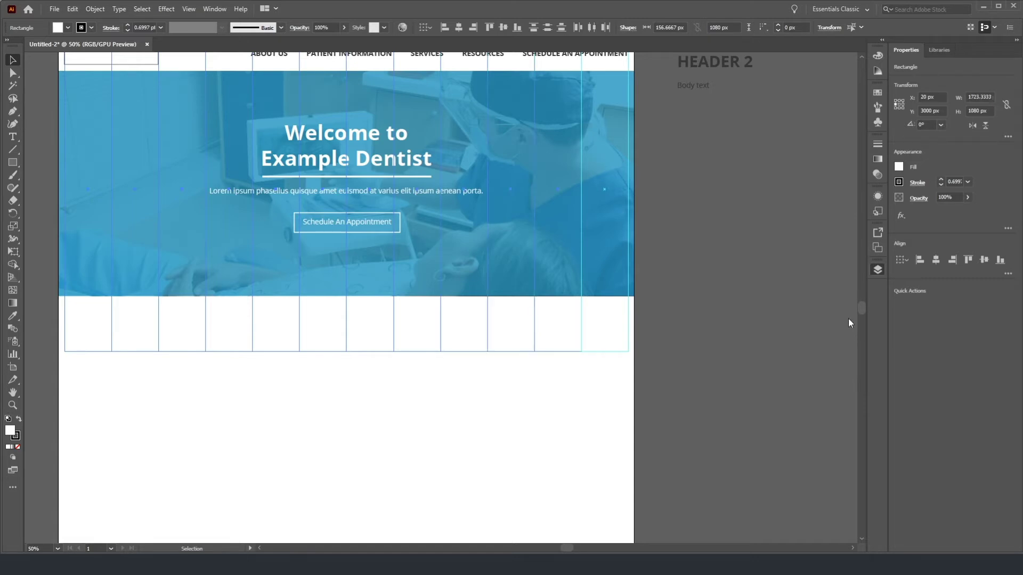
left_click(850, 326, "shift")
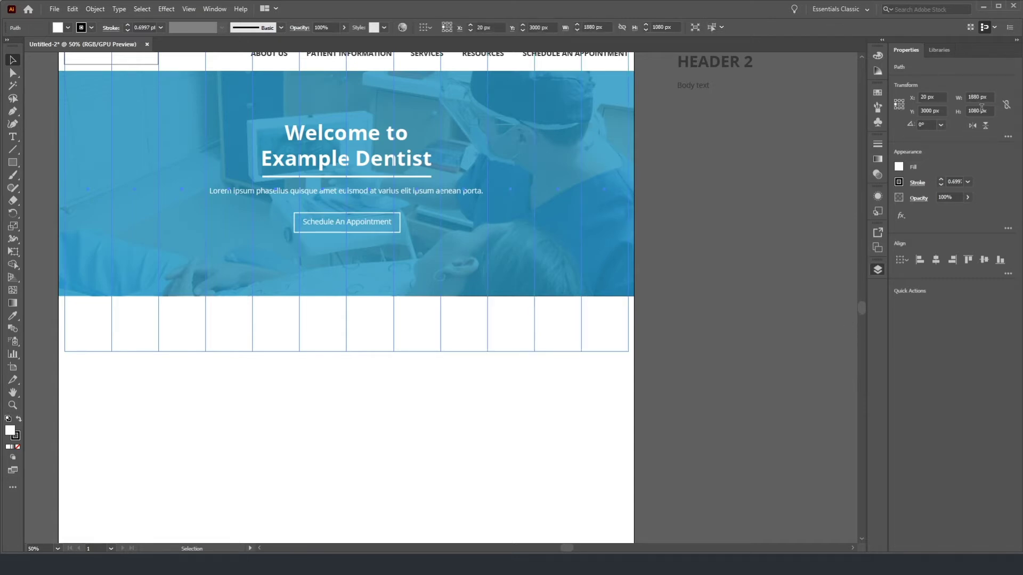
double_click(979, 111)
type("600")
type("0")
key("Return")
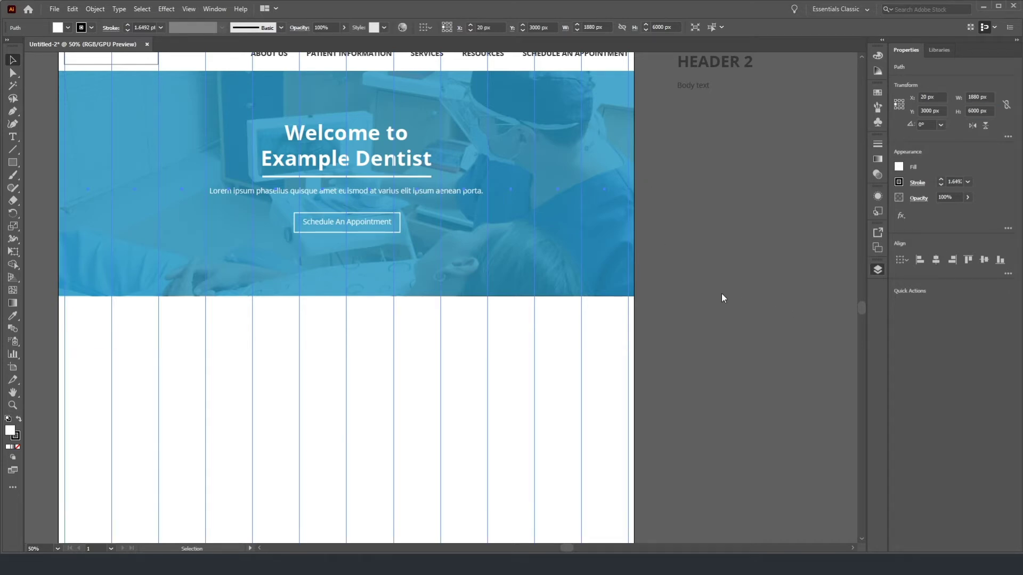
left_click(698, 307)
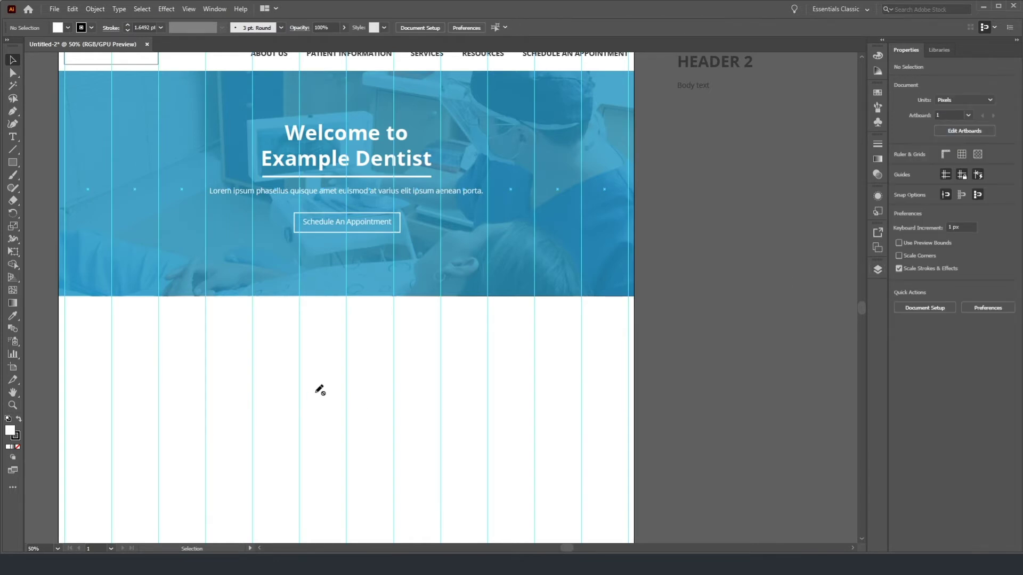
Step: Examine the whole extended artboard and the placement of the column grid, header and hero on it
scroll(313, 387, "down", 5)
scroll(314, 387, "down", 4)
scroll(281, 401, "up", 6)
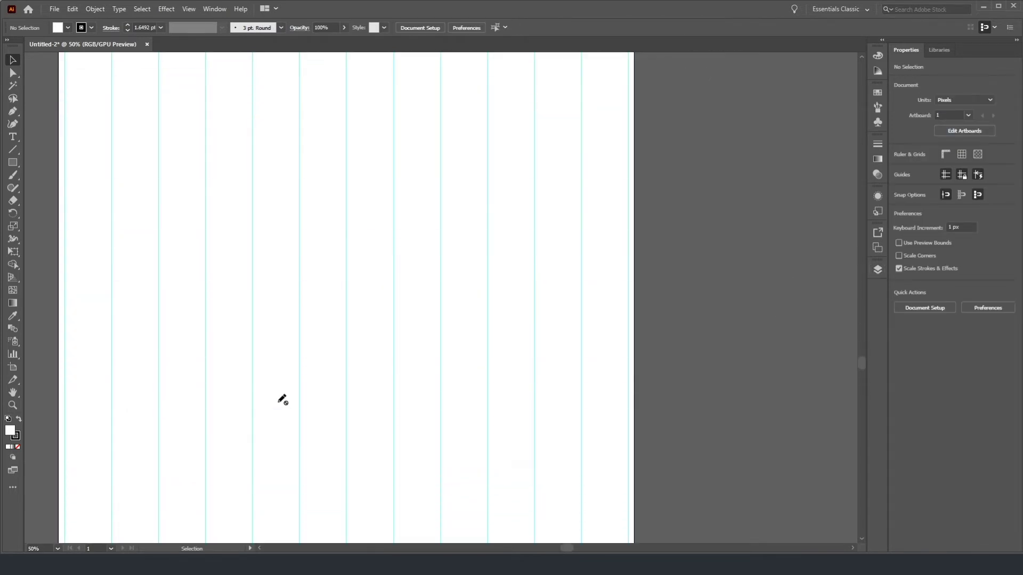
scroll(264, 396, "up", 8)
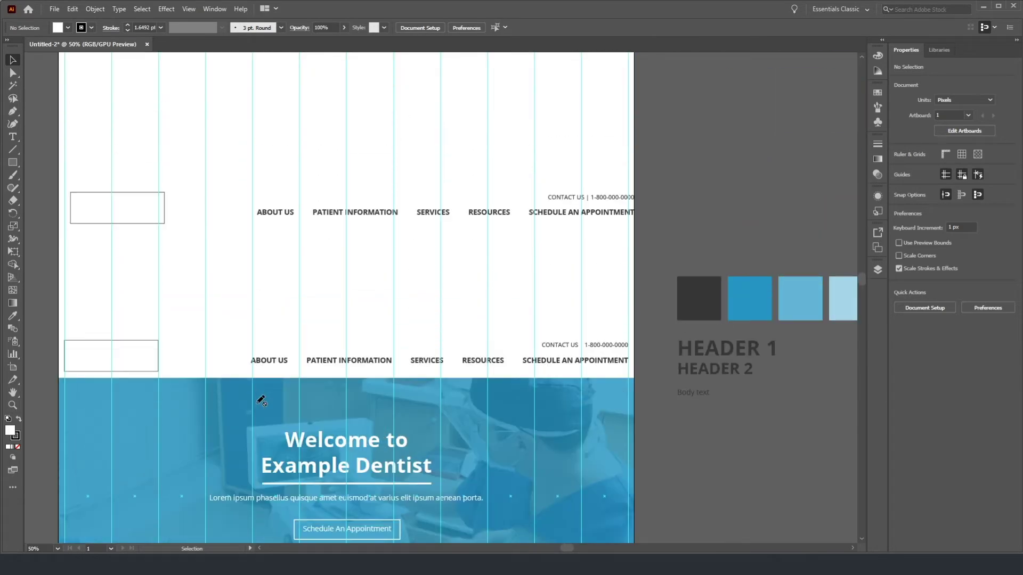
scroll(249, 404, "left", 1)
scroll(249, 403, "down", 3)
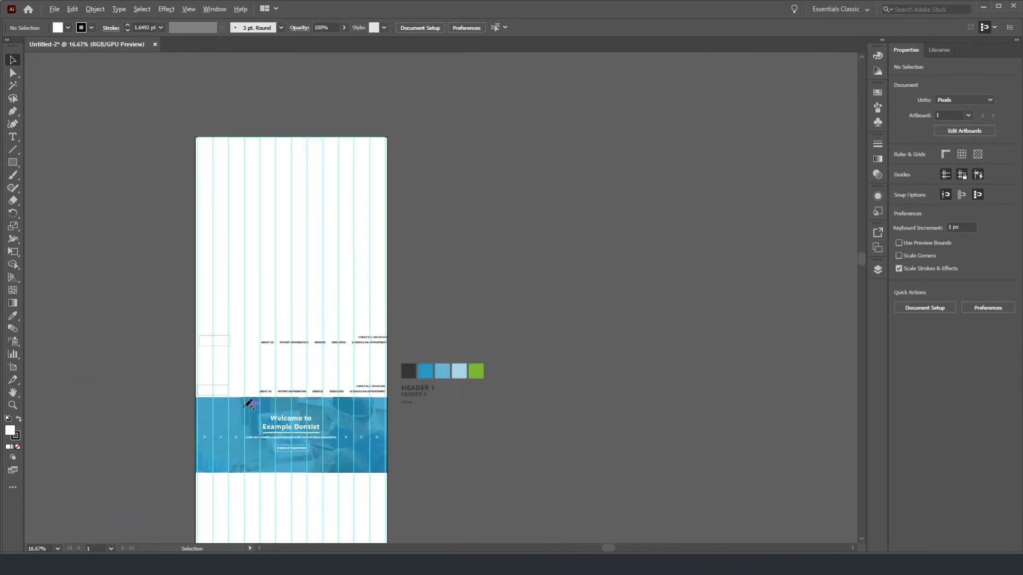
Step: Move the header, hero, palette and text samples up together so the header sits at the artboard's top edge, and deselect them
scroll(249, 404, "up", 1)
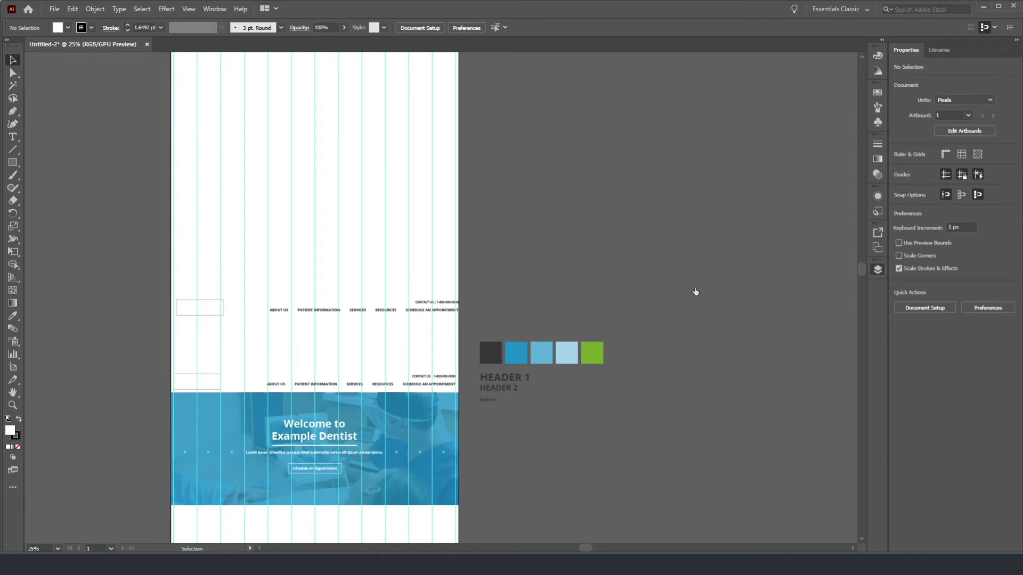
scroll(209, 310, "down", 2)
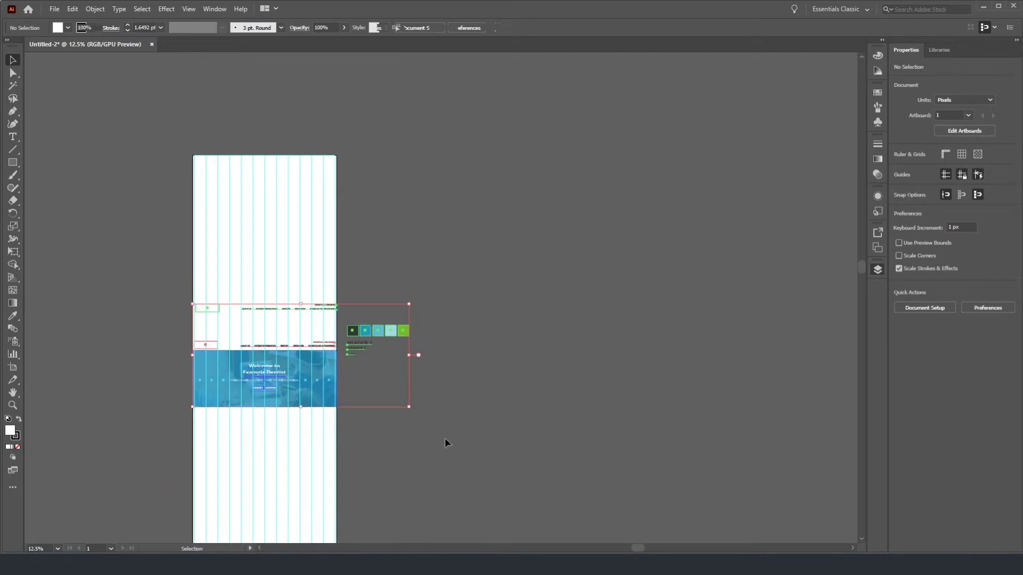
key("ctrl+a")
left_click_drag(306, 388, 302, 202)
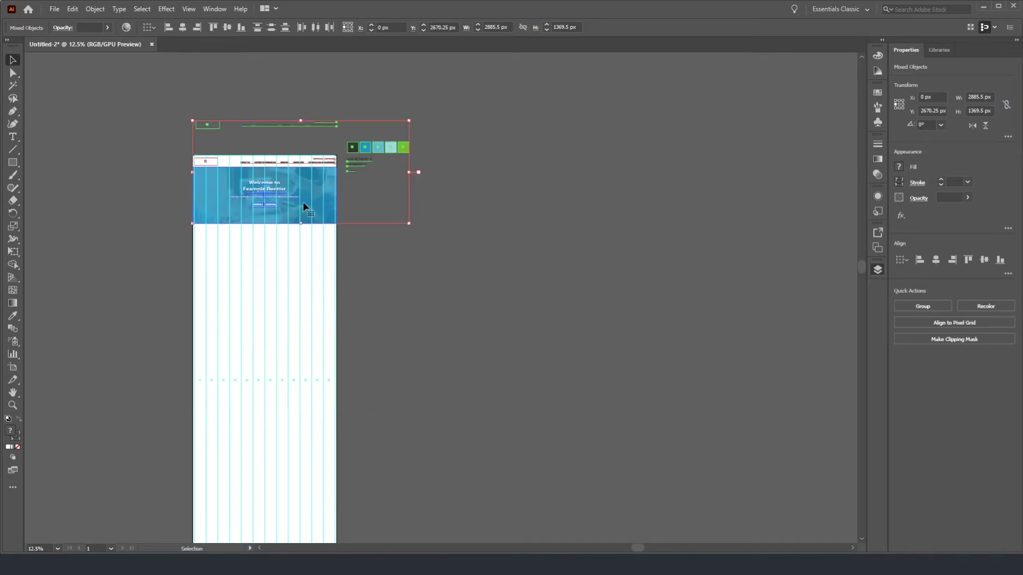
left_click(368, 238)
scroll(281, 197, "up", 2)
scroll(238, 173, "up", 2)
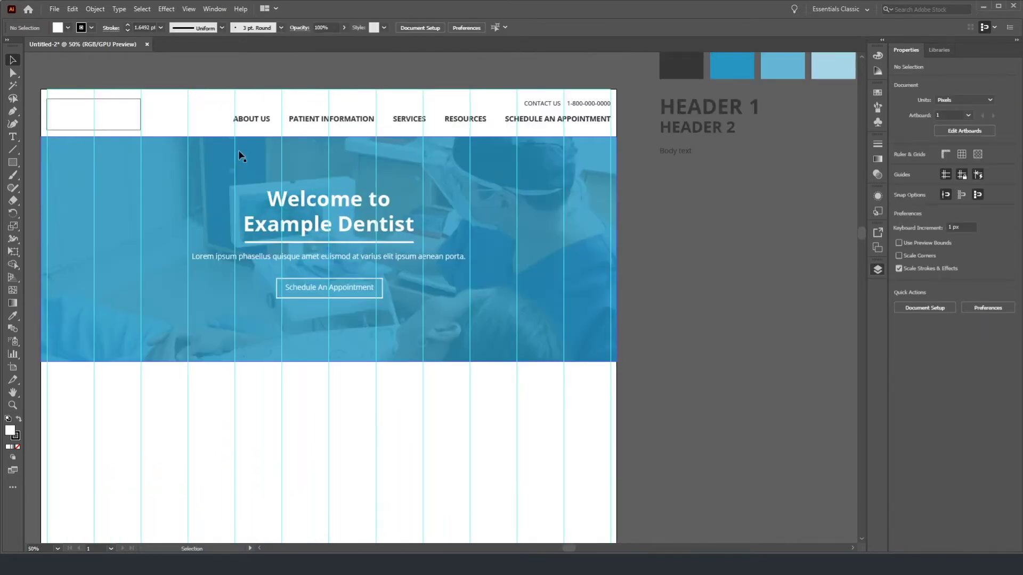
Step: Draw a 631 px square on the empty canvas beside the artboard, below the colour swatches and text samples
scroll(244, 157, "down", 1)
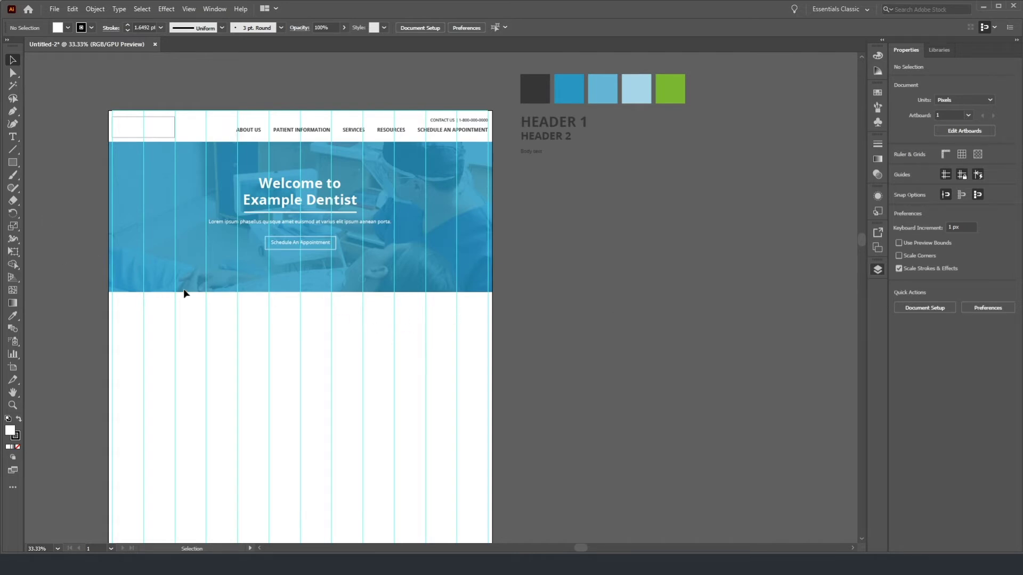
scroll(586, 283, "right", 5)
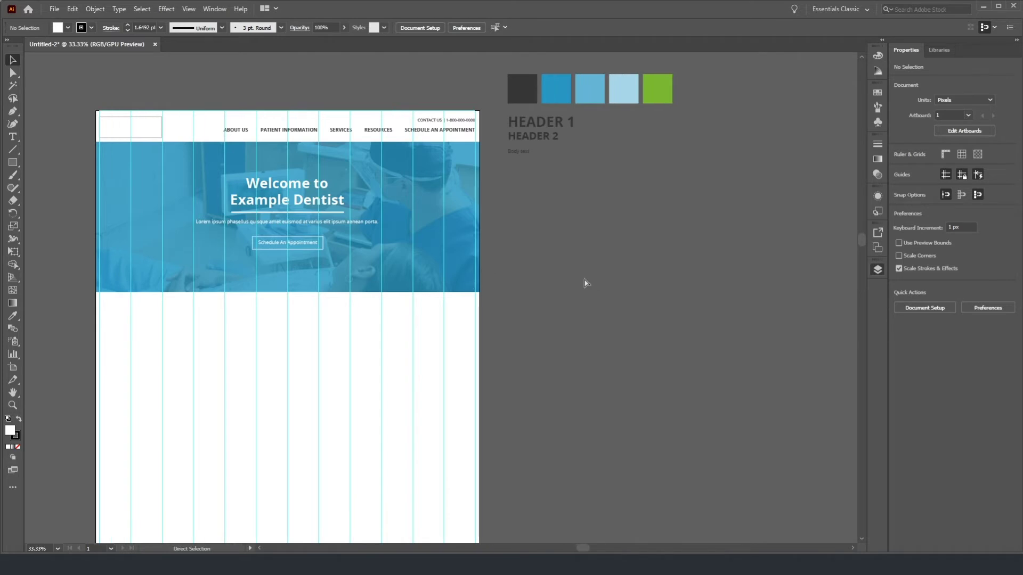
scroll(568, 285, "right", 3)
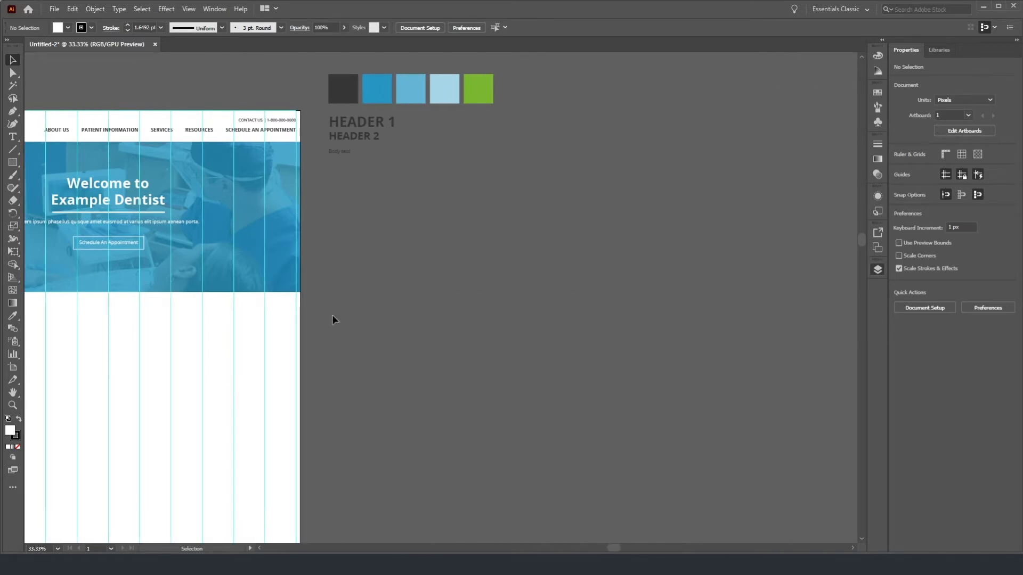
left_click(11, 163)
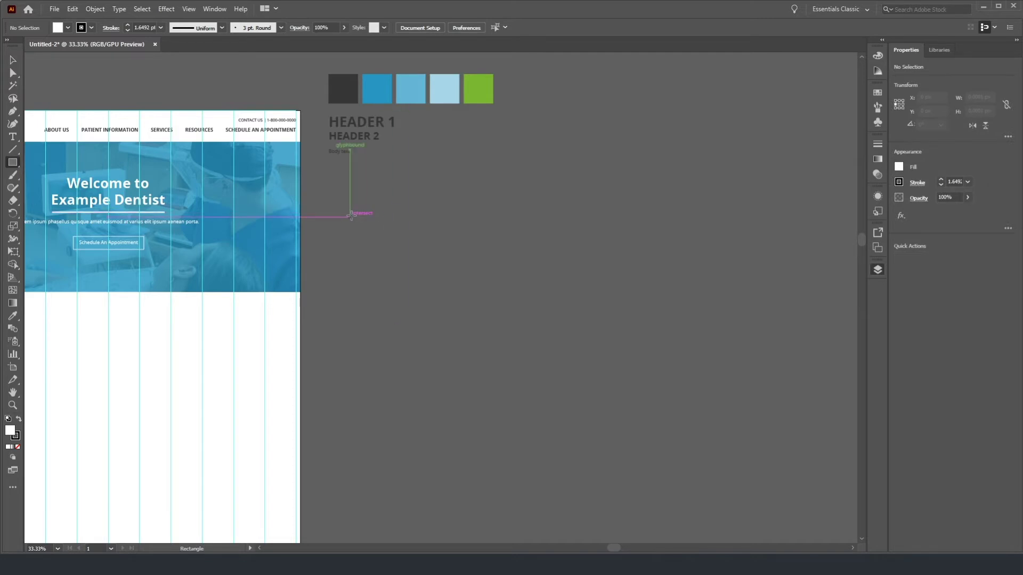
left_click_drag(350, 216, 476, 336)
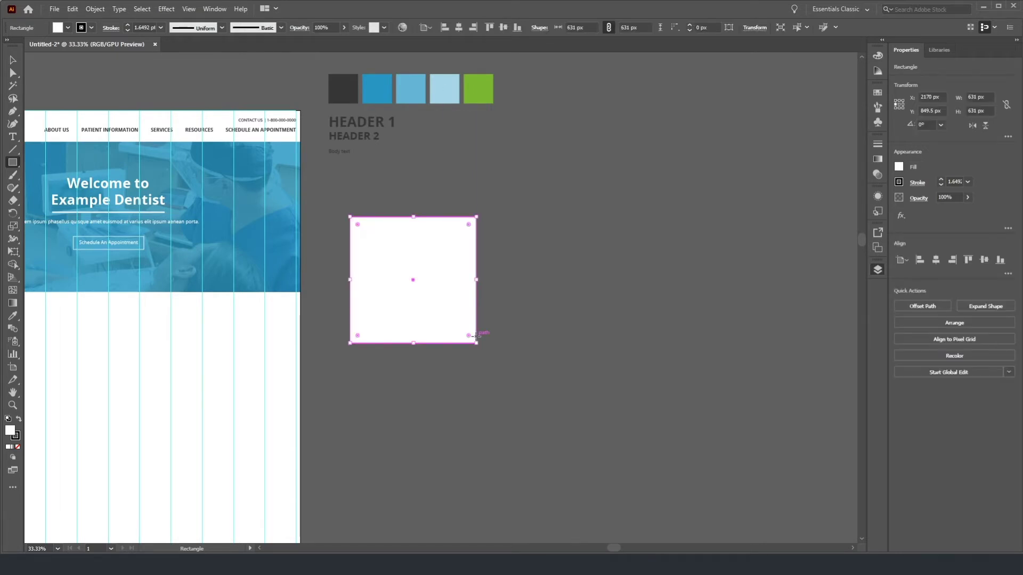
Step: Taper the white square by moving its upper right corner down 98 px and its lower right corner up about 89 px
left_click(11, 74)
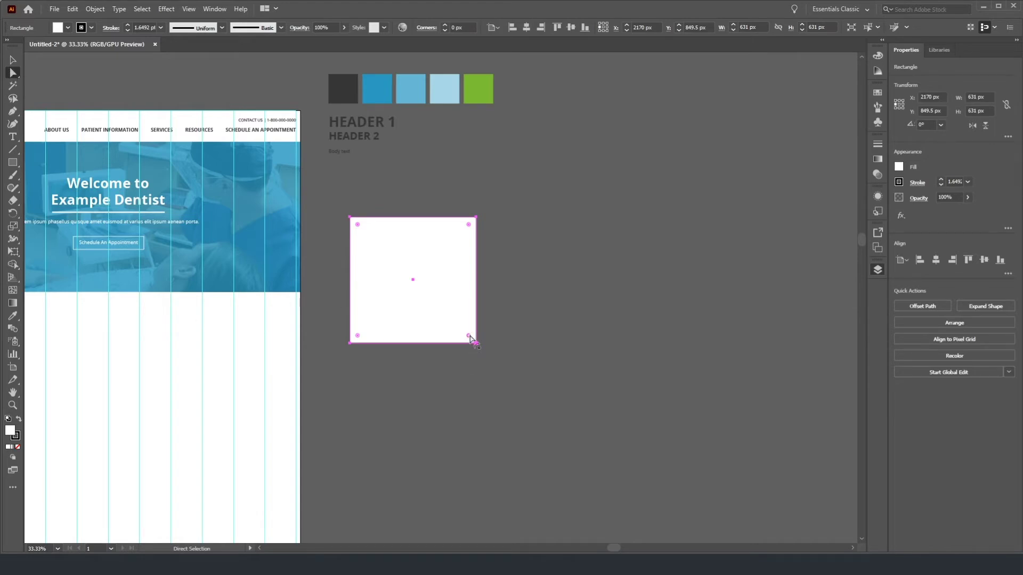
left_click(476, 217)
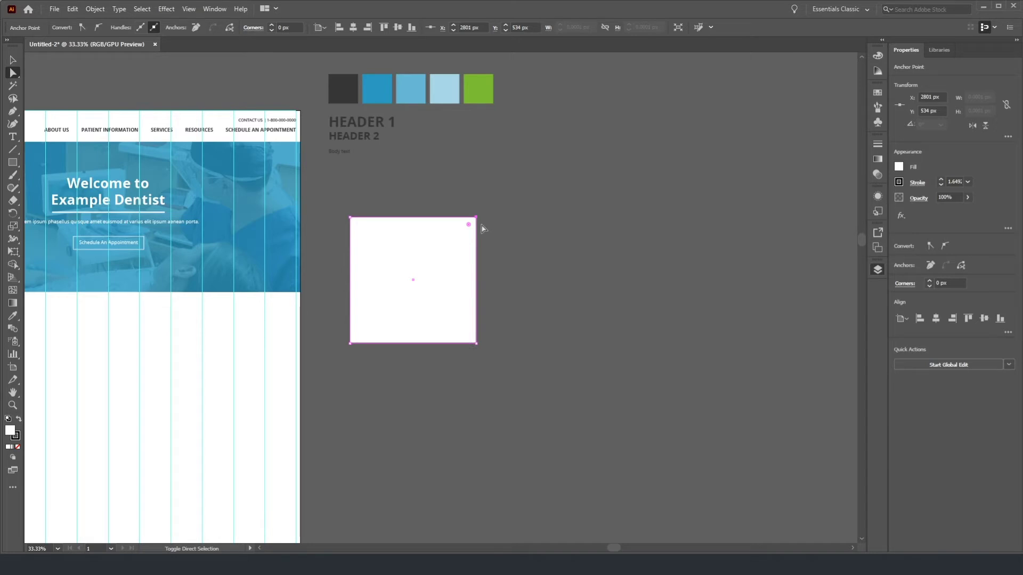
left_click_drag(476, 217, 477, 237)
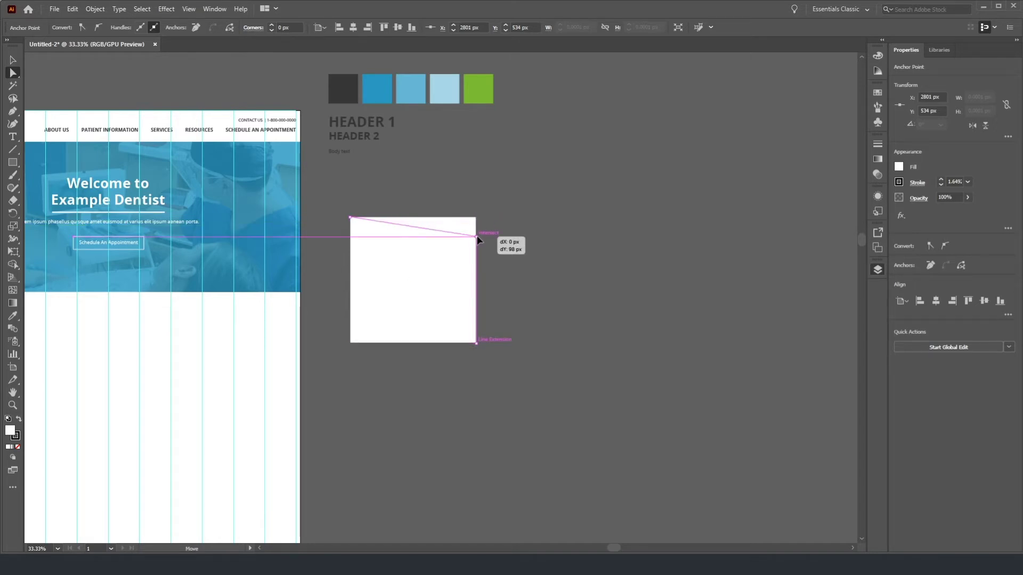
left_click_drag(477, 237, 477, 237)
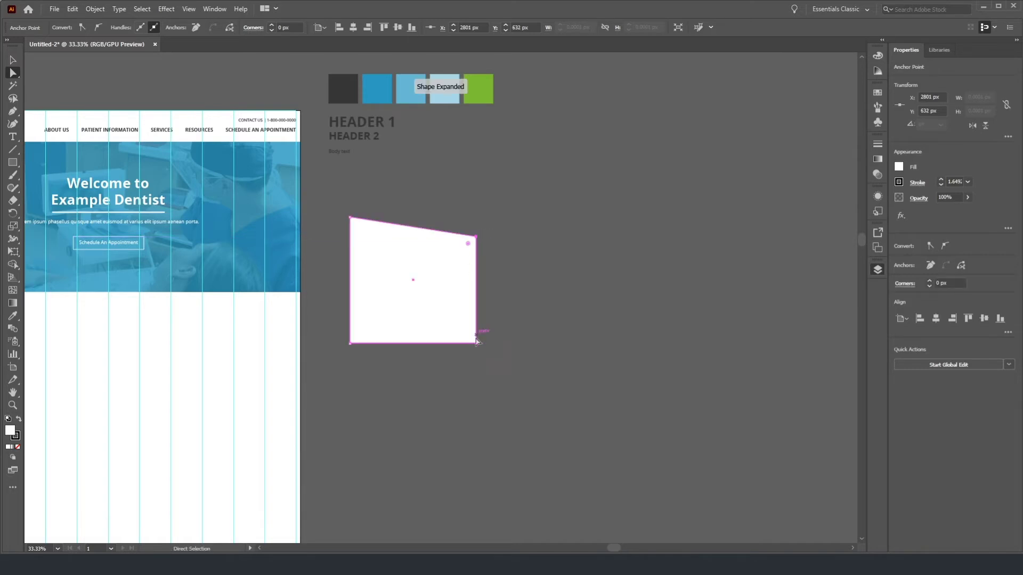
left_click_drag(476, 344, 475, 328)
left_click(518, 320)
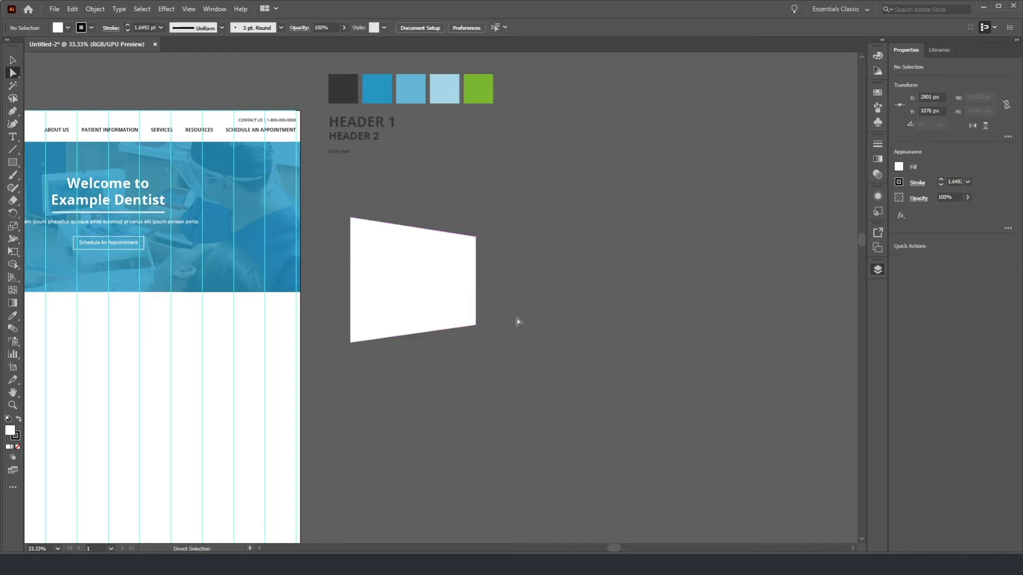
Step: Reduce the tapered shape's height to about 533 px from its top side and deselect it
left_click(351, 315)
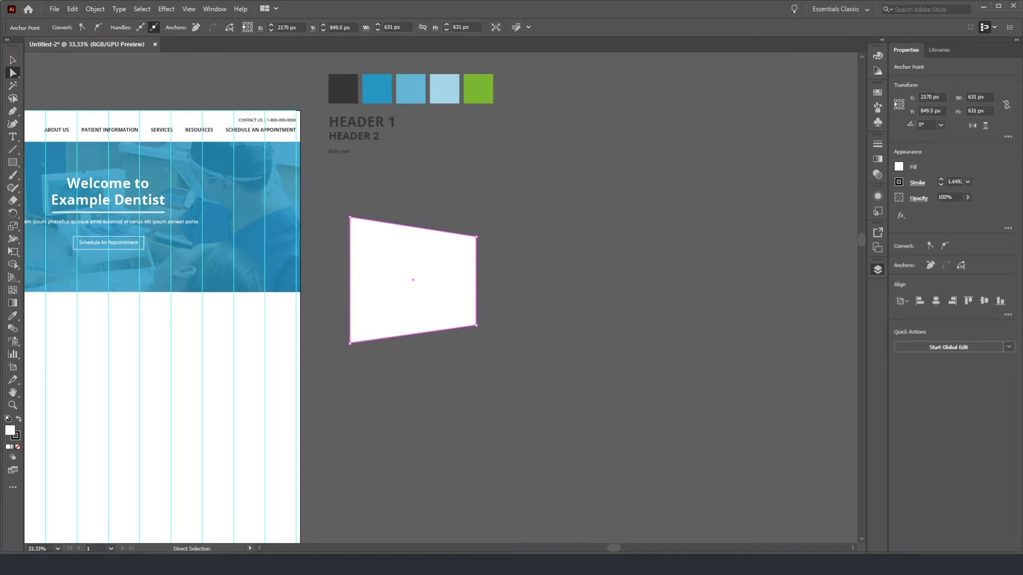
left_click(13, 59)
left_click_drag(414, 219, 413, 237)
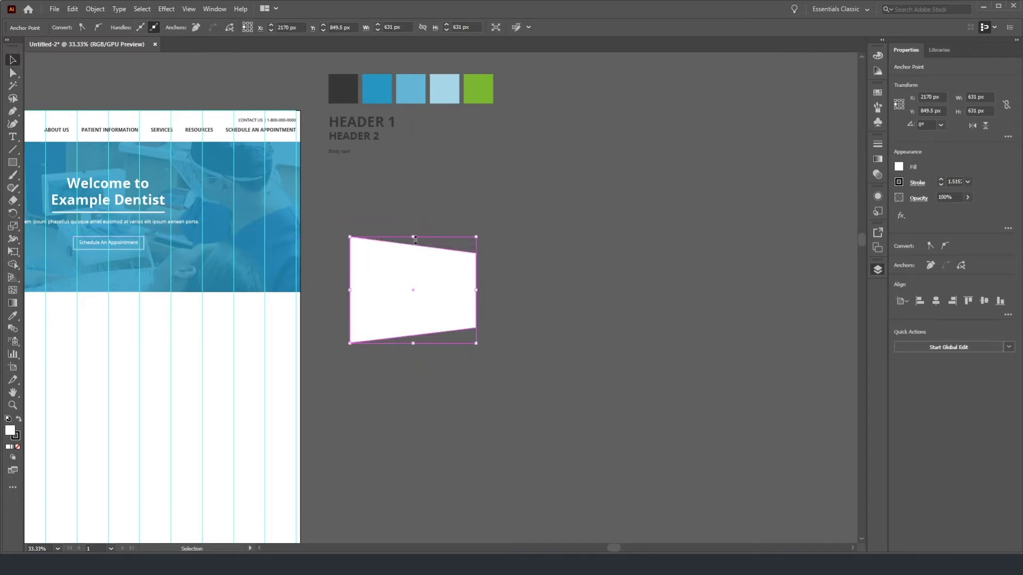
left_click(532, 264)
scroll(407, 295, "down", 1)
key("a")
scroll(401, 309, "left", 3)
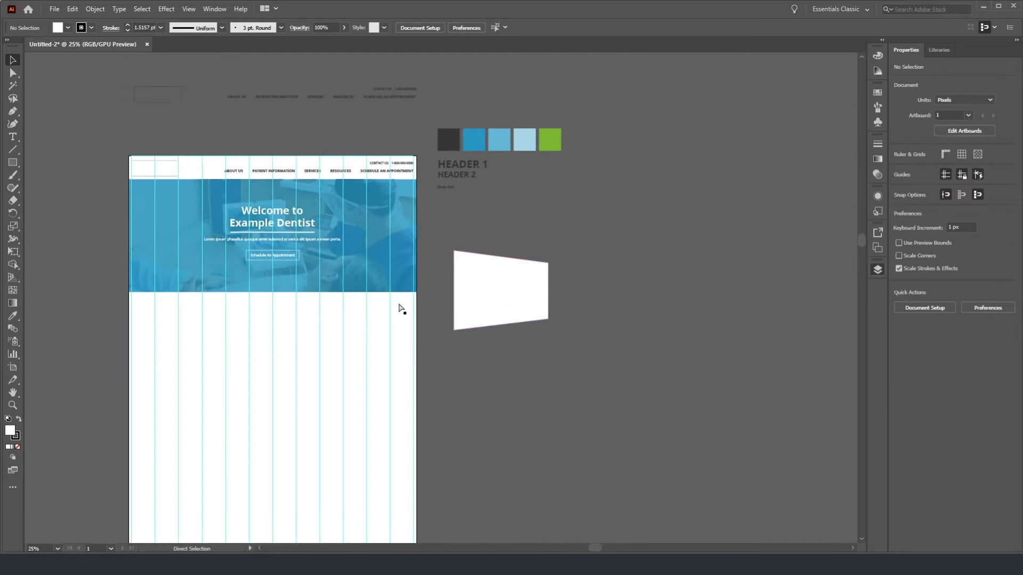
Step: Make a horizontally mirrored copy of the tapered shape and place it flush against the original's narrow right edge
key("v")
left_click(503, 280)
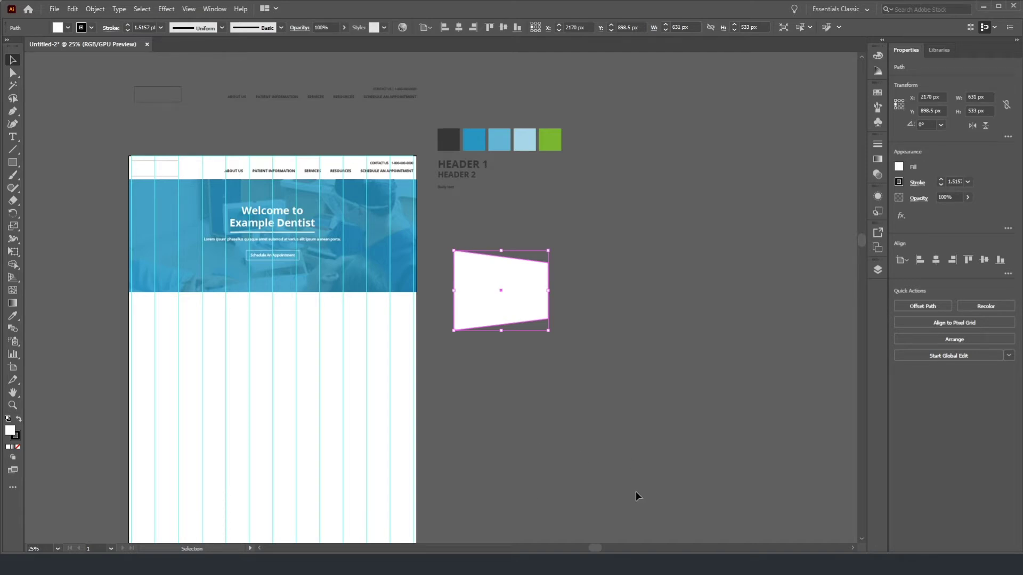
key("ctrl+z")
key("ctrl+shift+z")
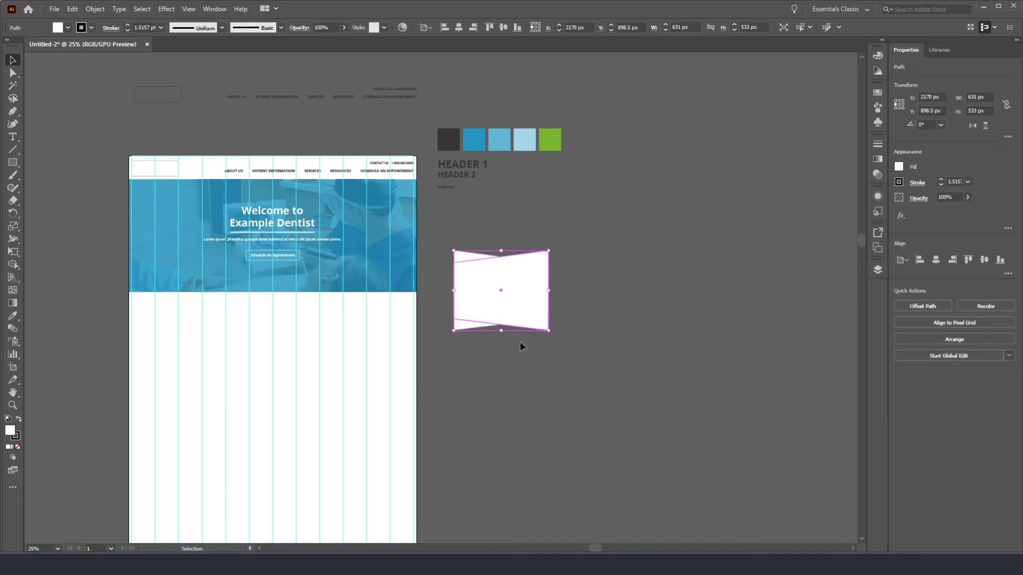
left_click_drag(474, 312, 570, 312)
left_click(424, 241)
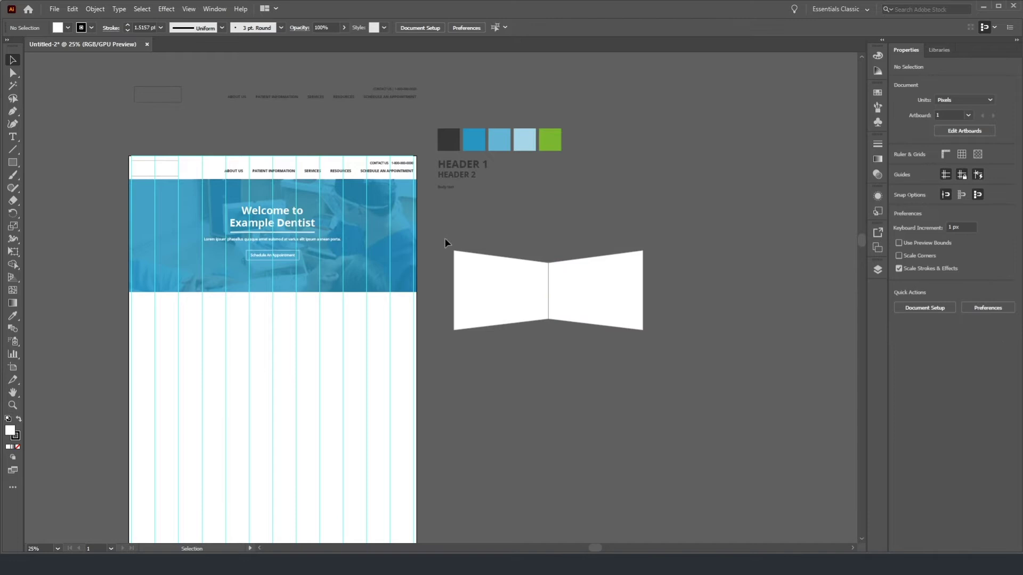
Step: Duplicate the two-panel pair flush against its right side and align the top edges of all four panels
left_click_drag(446, 242, 650, 340)
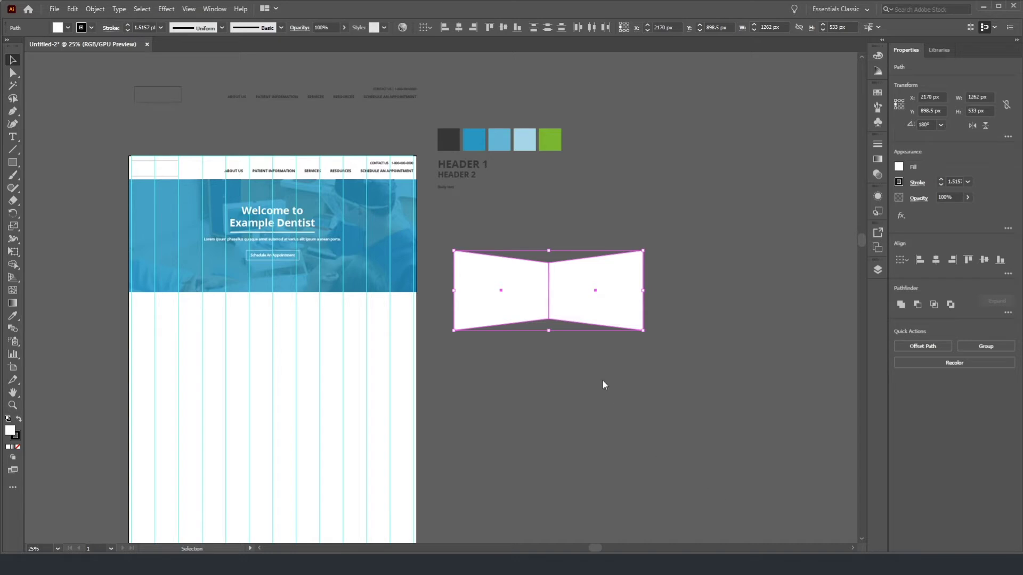
left_click_drag(483, 301, 670, 302)
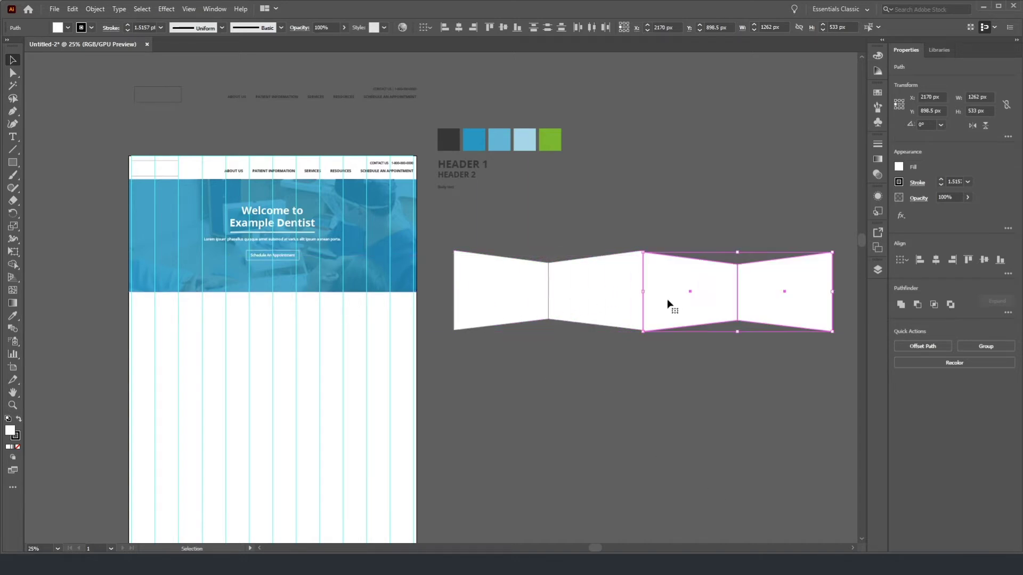
left_click(599, 218)
left_click_drag(464, 245, 850, 372)
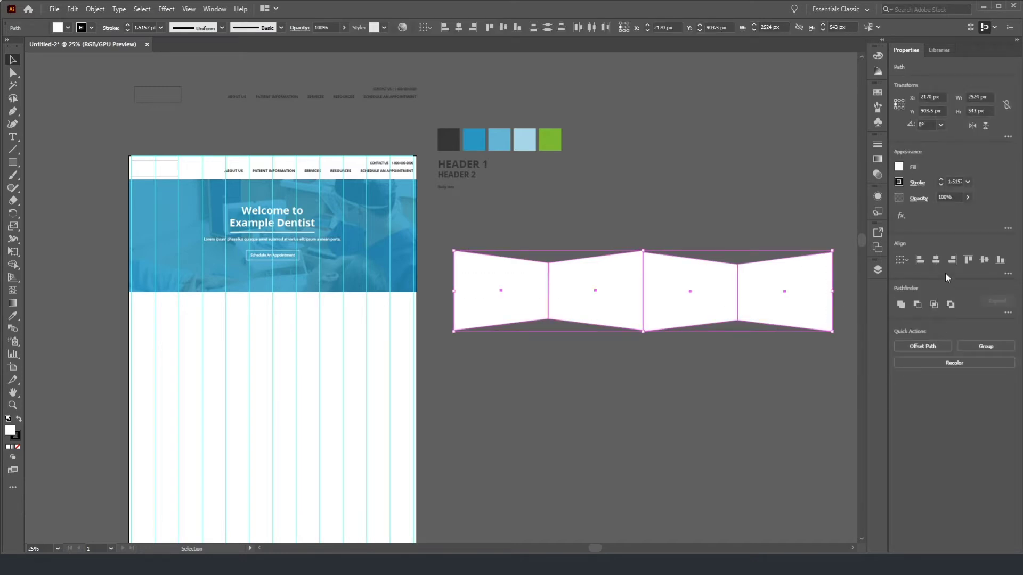
left_click(967, 261)
left_click(665, 180)
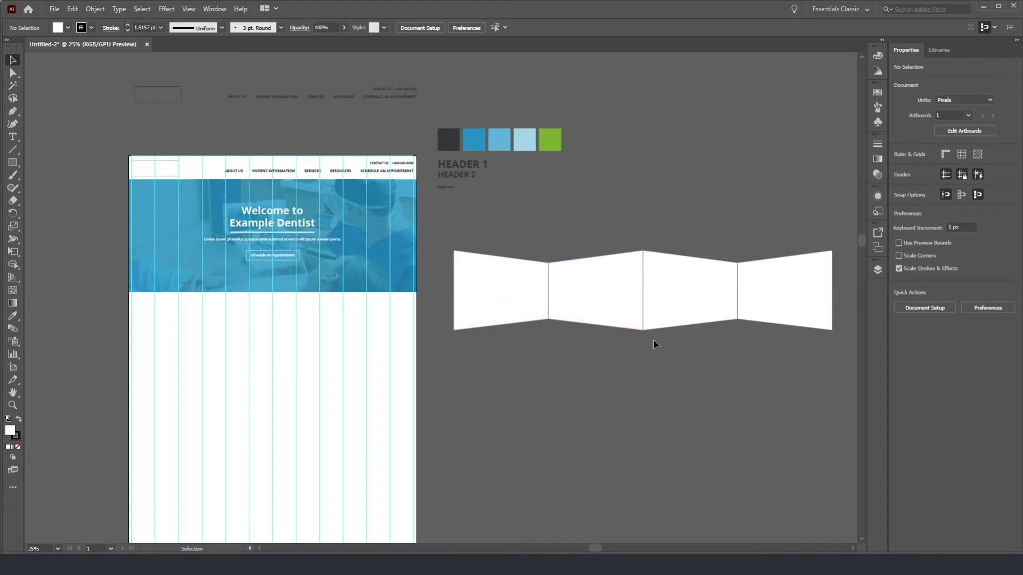
Step: Remove the stroke from all four tapered panels and deselect them
scroll(654, 341, "up", 4)
scroll(555, 261, "down", 4)
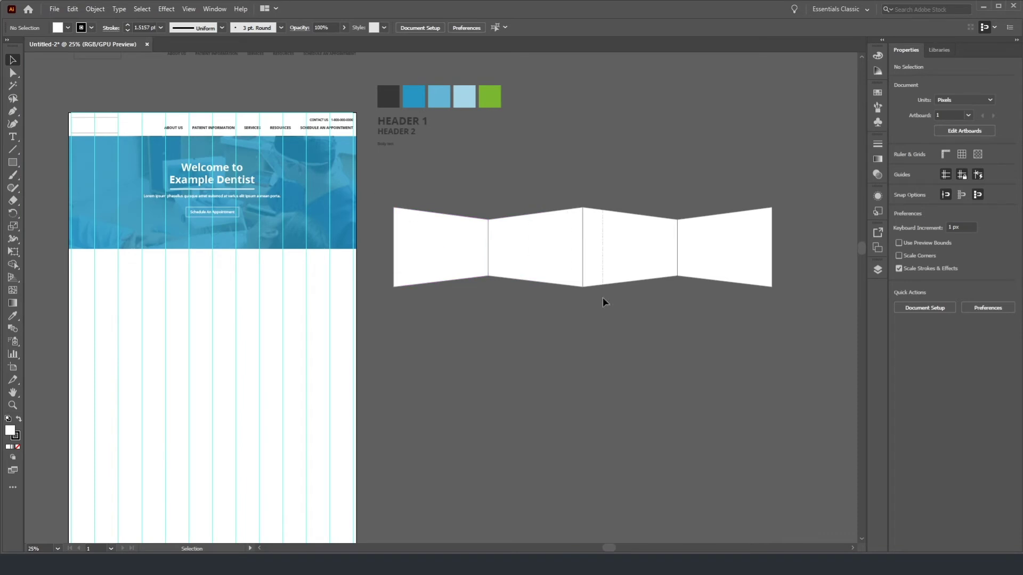
key("ctrl+a")
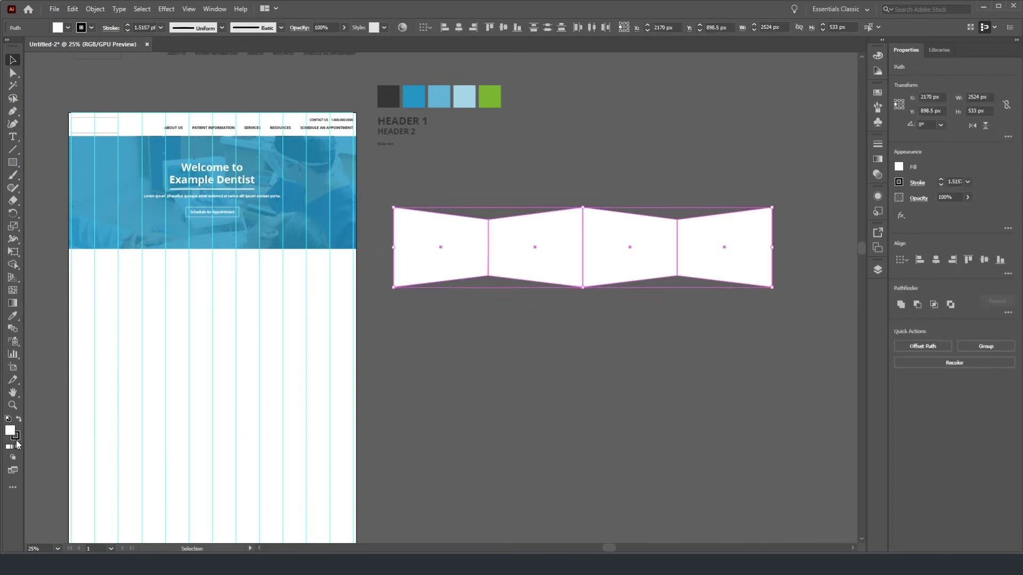
left_click(17, 446)
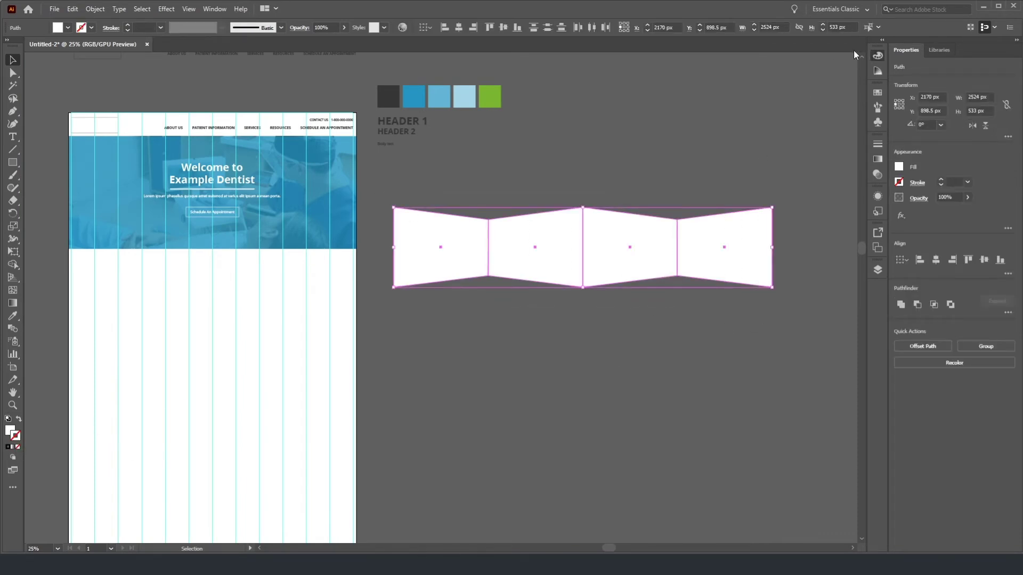
left_click(559, 154)
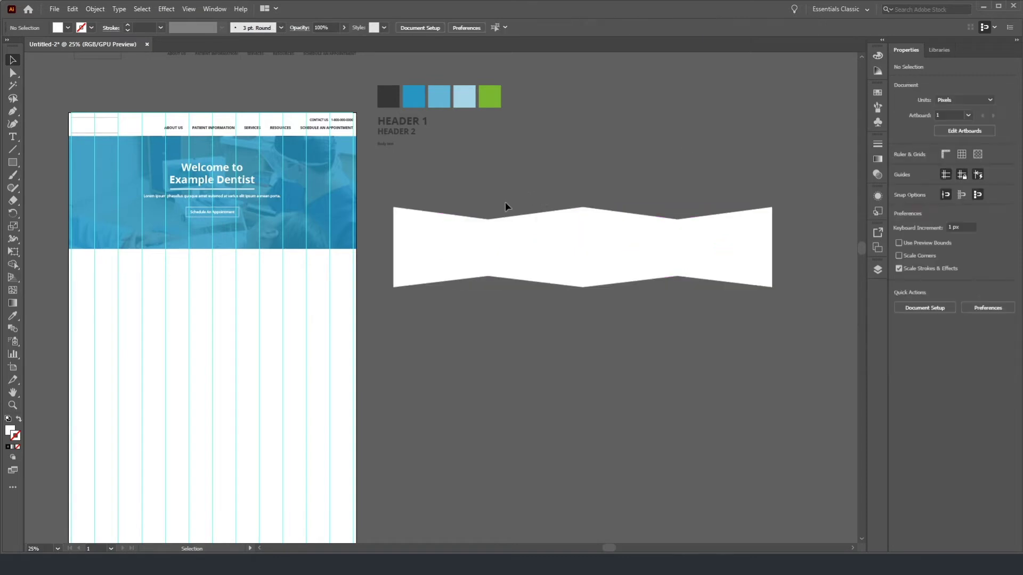
Step: Fill the first panel with the dark blue swatch colour and the second panel with the medium blue one
left_click(441, 241)
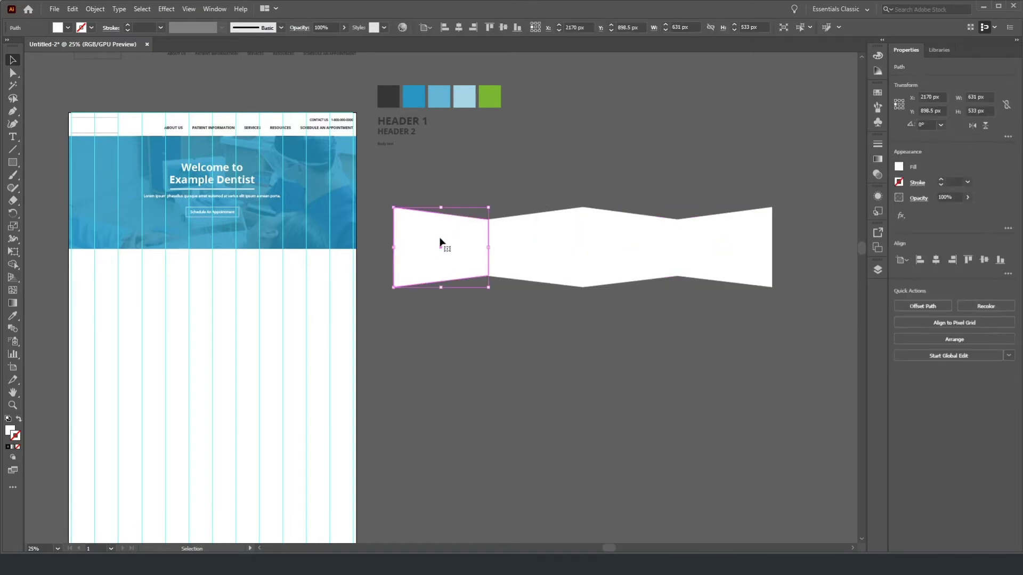
left_click(13, 316)
left_click(415, 97)
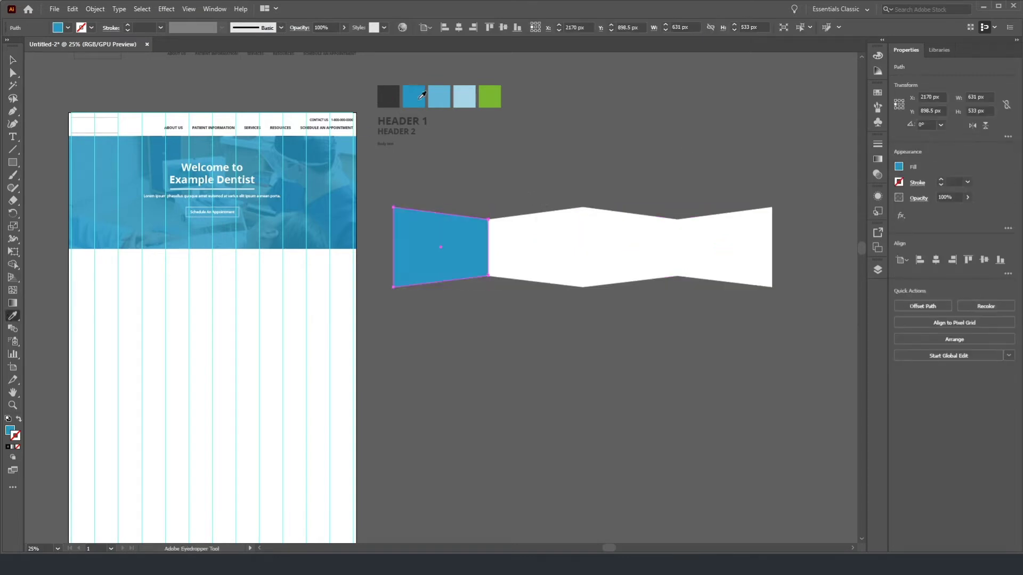
key("v")
left_click(560, 267)
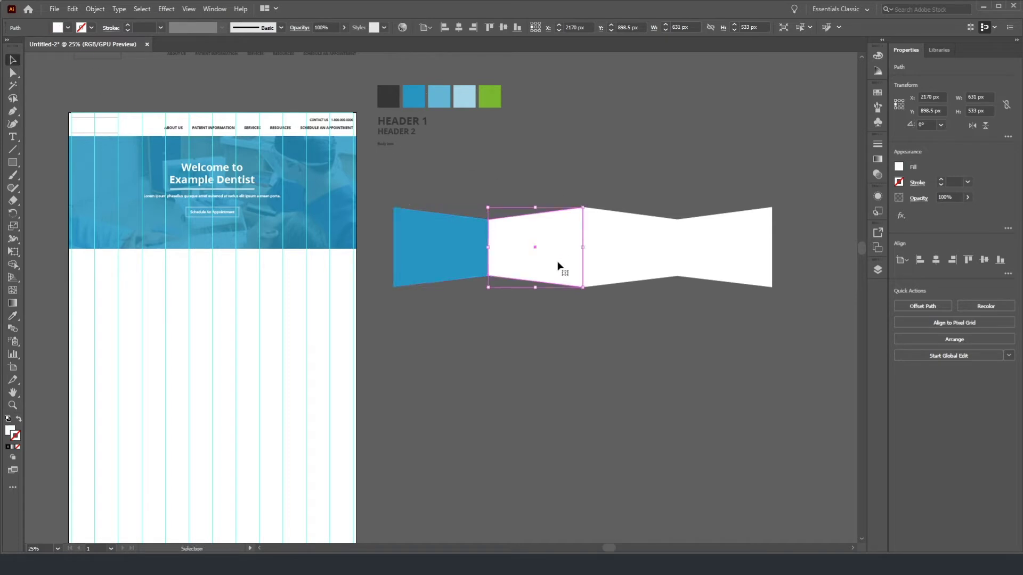
left_click(13, 315)
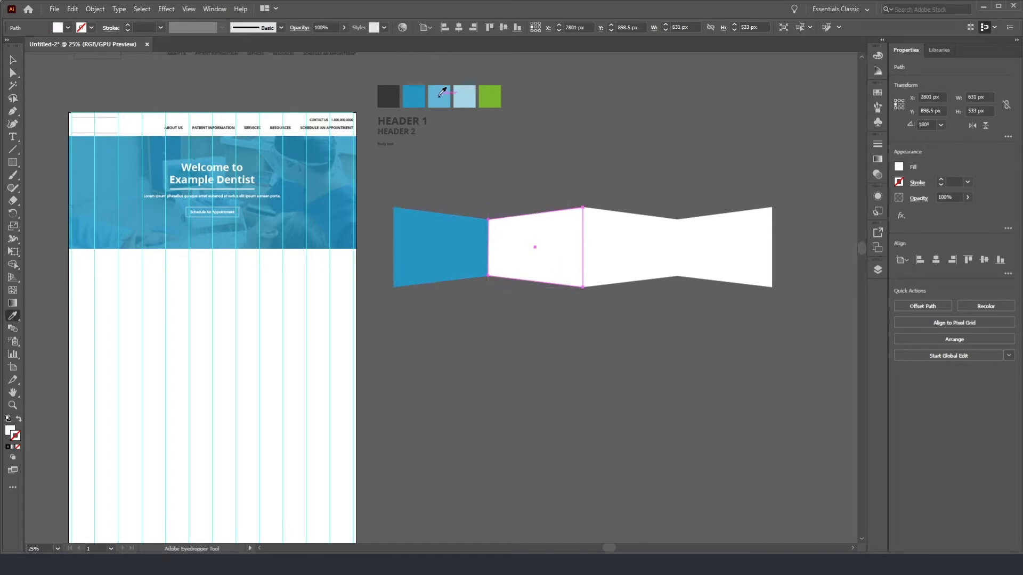
left_click(442, 93)
key("v")
Step: Fill the third panel with the palette's light blue swatch colour
left_click(631, 280)
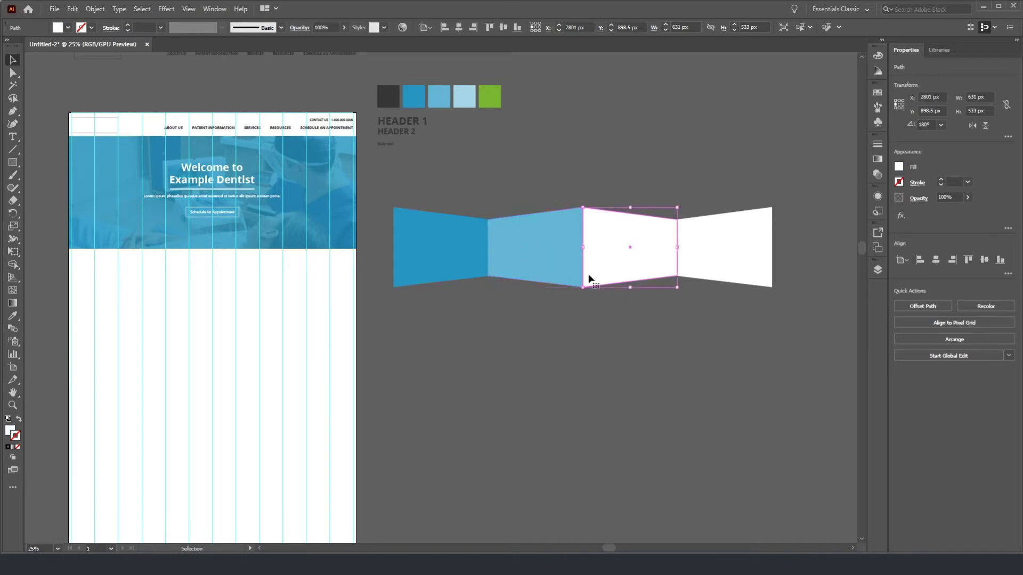
left_click(13, 316)
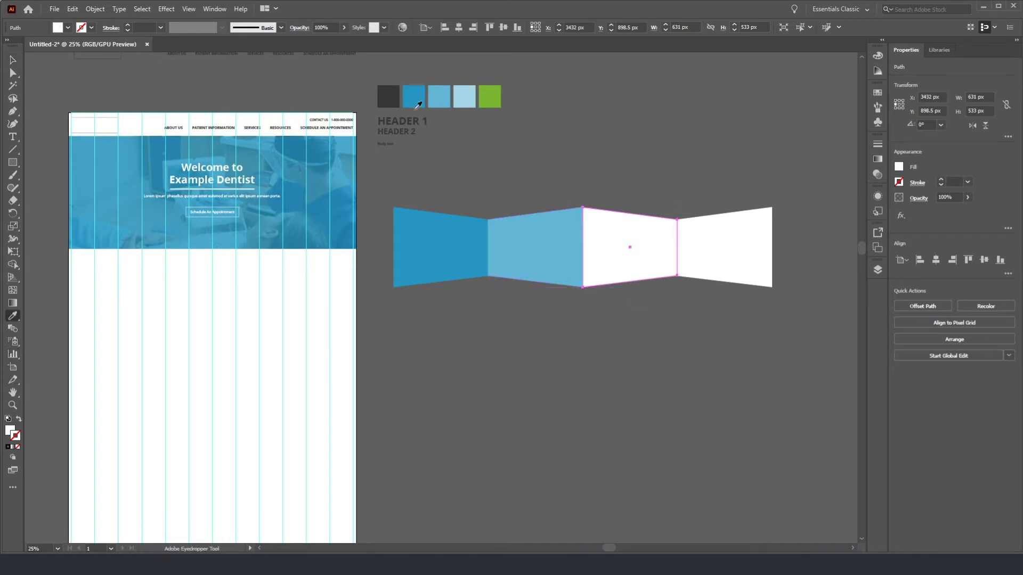
left_click(465, 96)
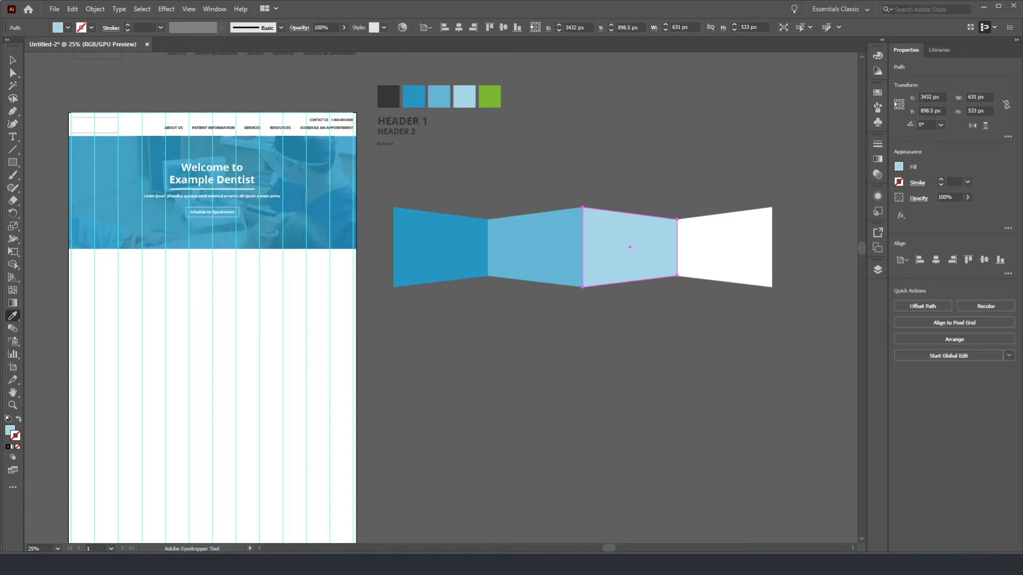
Step: Fill the fourth tapered panel with the medium blue sampled from the second panel and deselect it
left_click(11, 63)
left_click(719, 251)
left_click(11, 318)
left_click(557, 251)
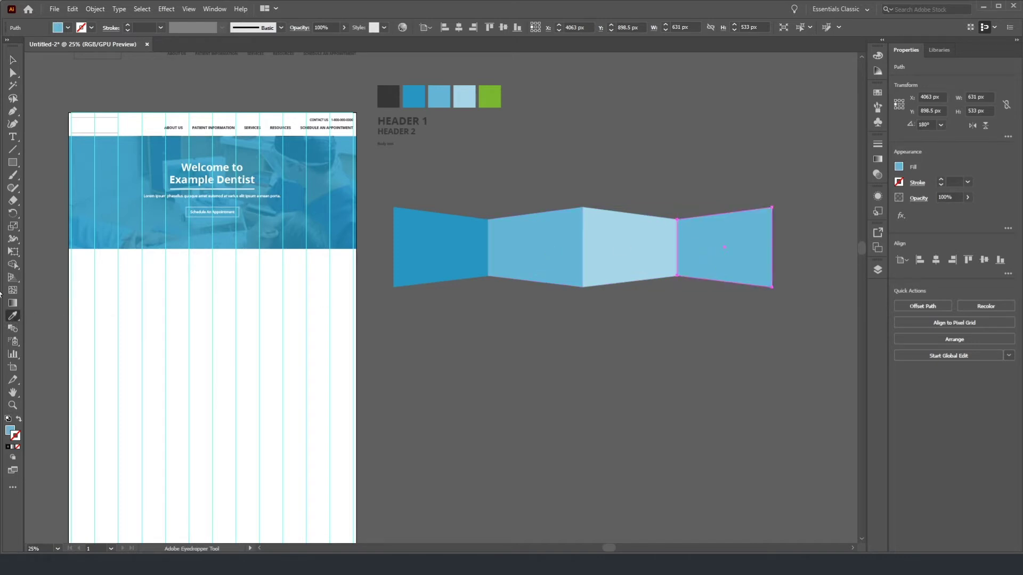
left_click(12, 61)
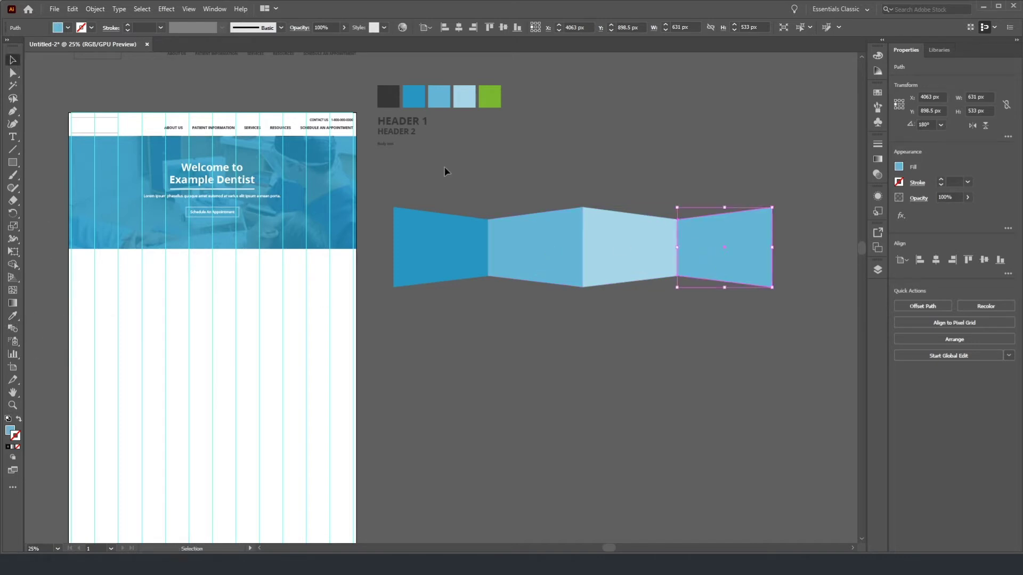
left_click(775, 321)
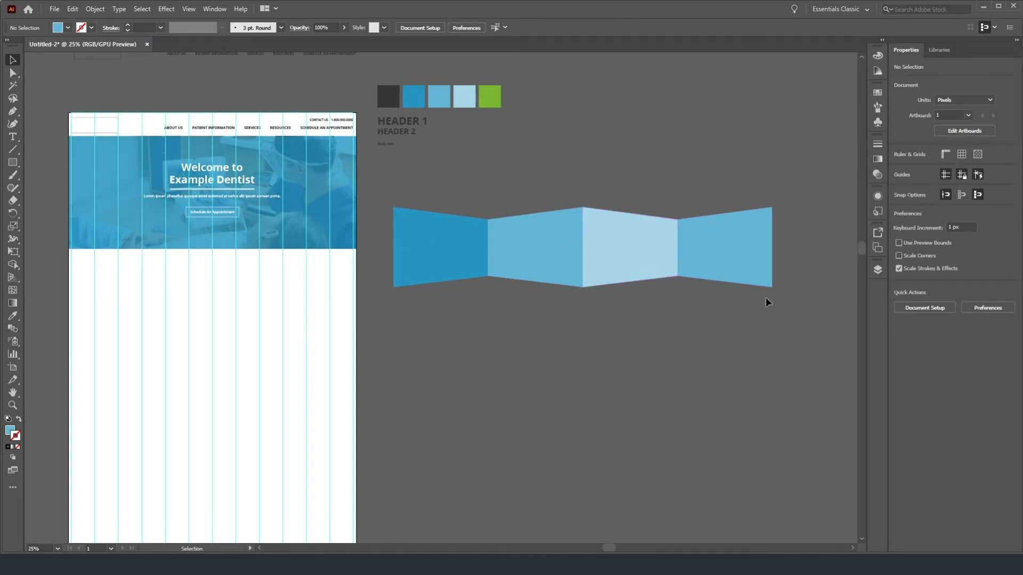
Step: Group the four coloured panels and move the group onto the artboard, overlapping the hero's lower edge
key("ctrl+a")
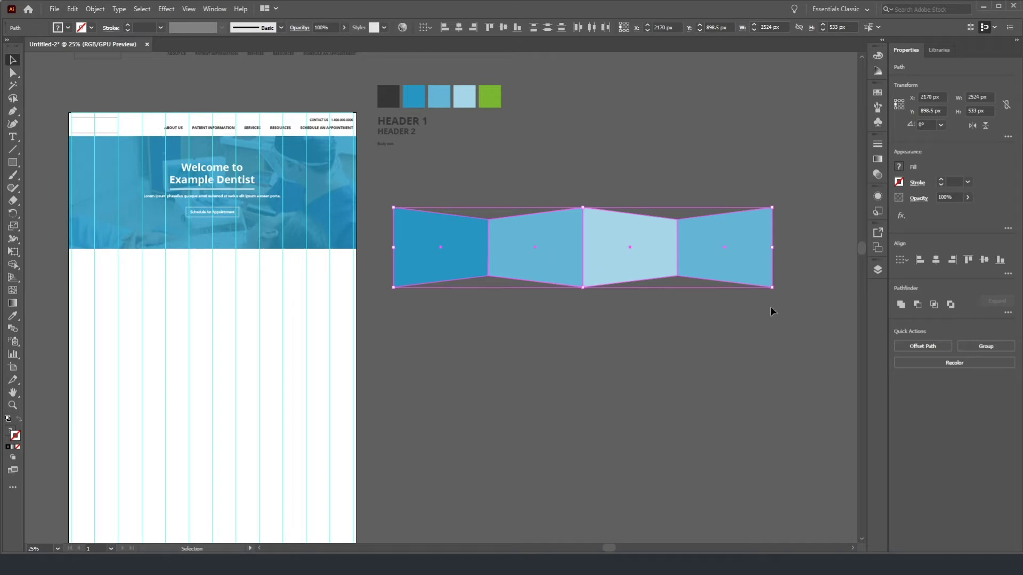
left_click(977, 347)
left_click_drag(566, 270, 196, 290)
Step: Centre the panel group horizontally on the artboard and bring it to the front above the hero image
key("ctrl+equal")
key("ctrl+equal")
key("ctrl+equal")
key("ctrl+equal")
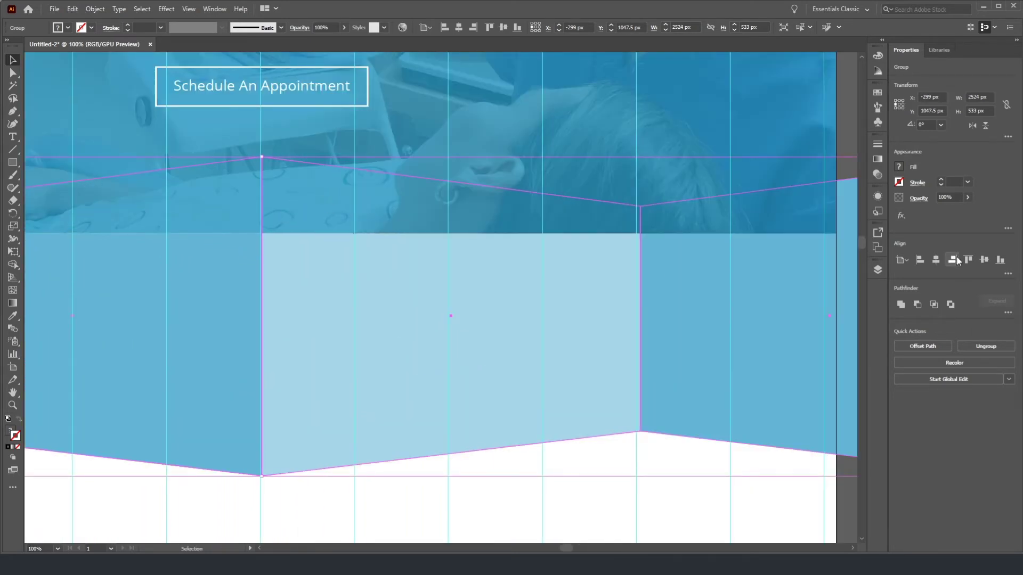
left_click(936, 260)
key("ctrl+minus")
key("ctrl+minus")
key("ctrl+minus")
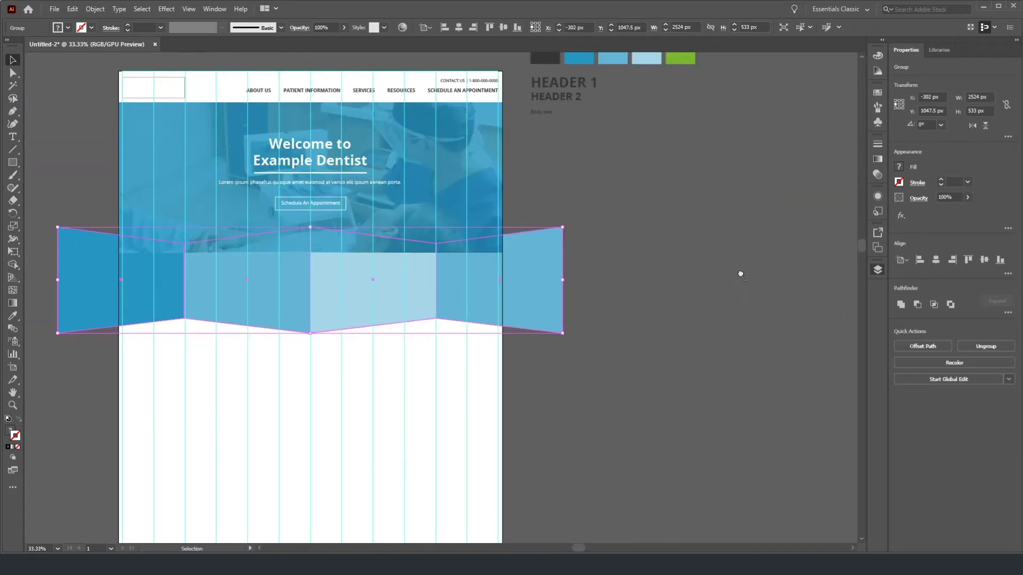
key("ctrl+shift+bracketright")
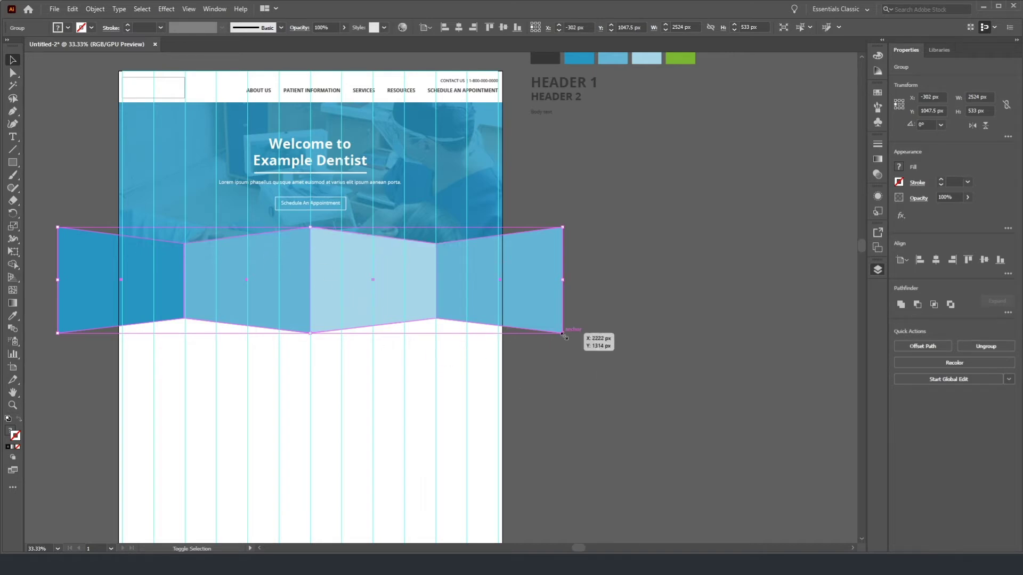
Step: Scale the panel group proportionally from its centre to 1880 px wide so it fits between the outer margin guides
left_click_drag(561, 333, 534, 321)
scroll(533, 321, "up", 3)
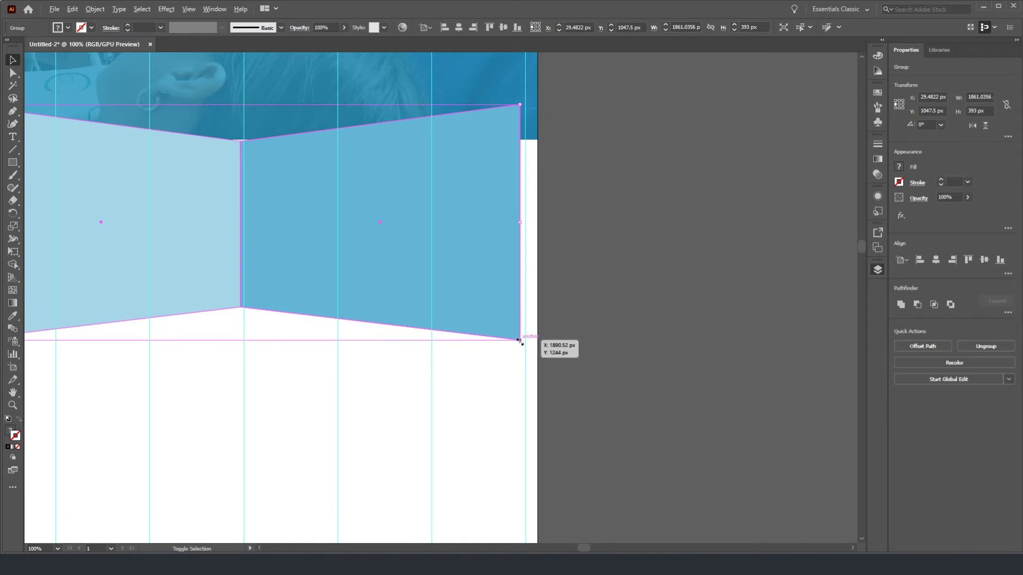
left_click_drag(520, 341, 525, 347)
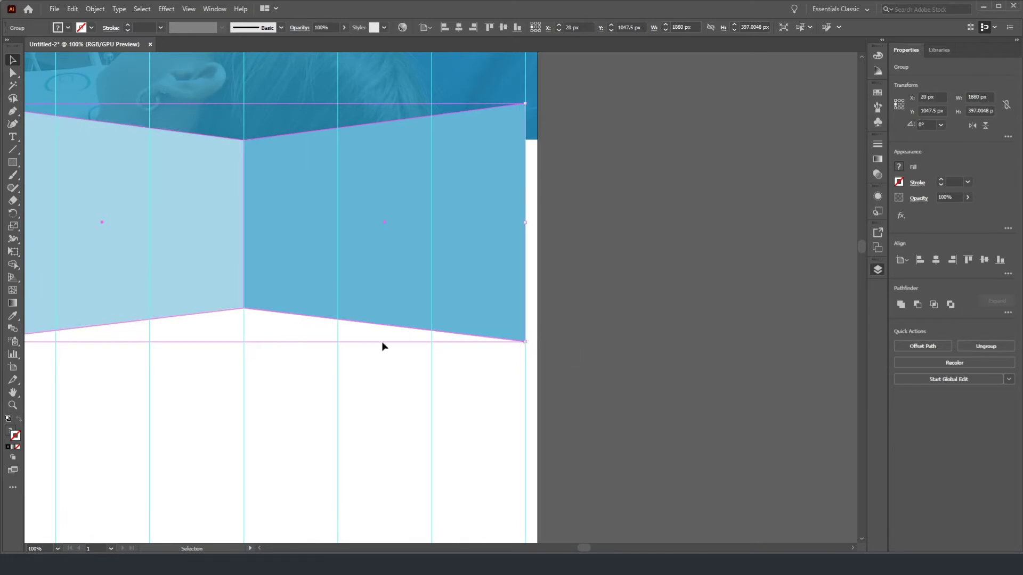
scroll(331, 349, "down", 3)
scroll(155, 314, "left", 5)
scroll(222, 291, "up", 4)
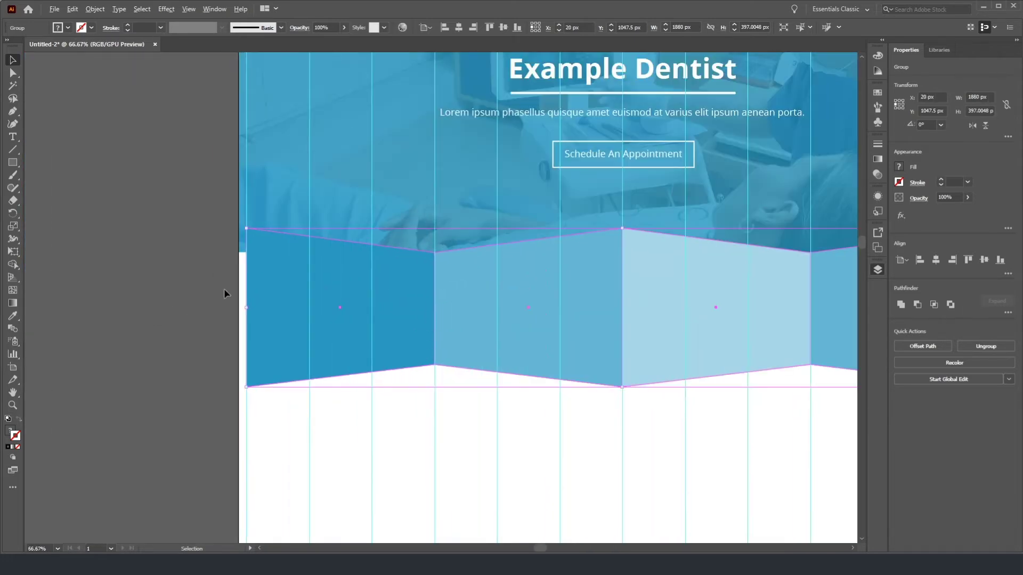
key("ctrl+0")
left_click(195, 244)
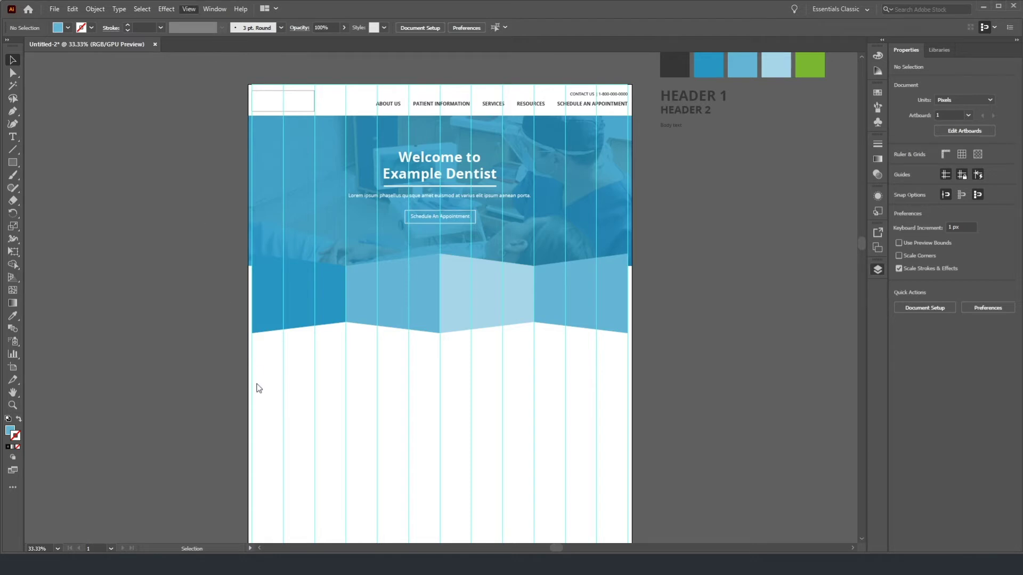
Step: Hide the guides to preview the header, hero and panel banner without the grid
key("ctrl+semicolon")
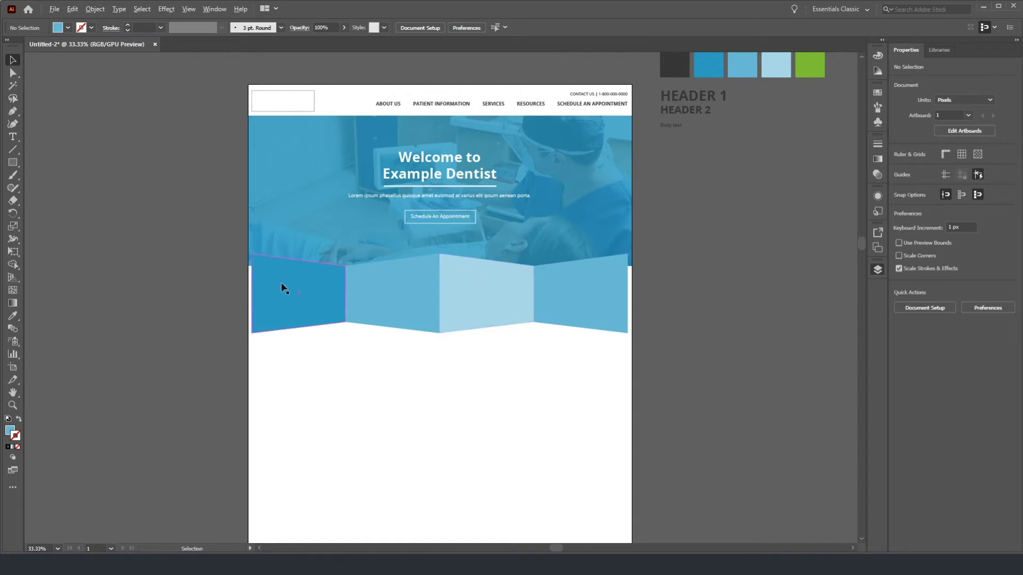
scroll(282, 288, "up", 1)
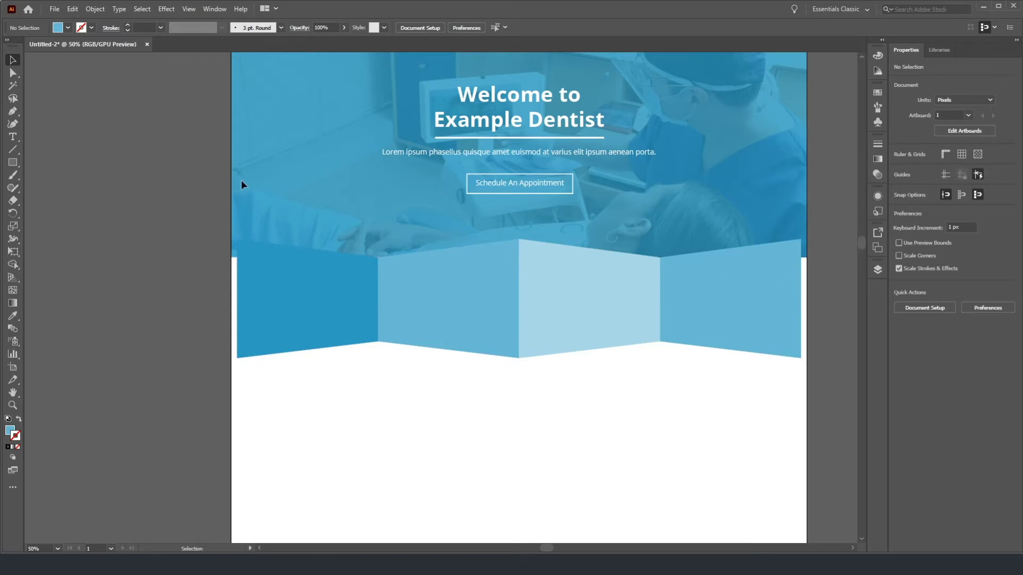
scroll(302, 316, "up", 3)
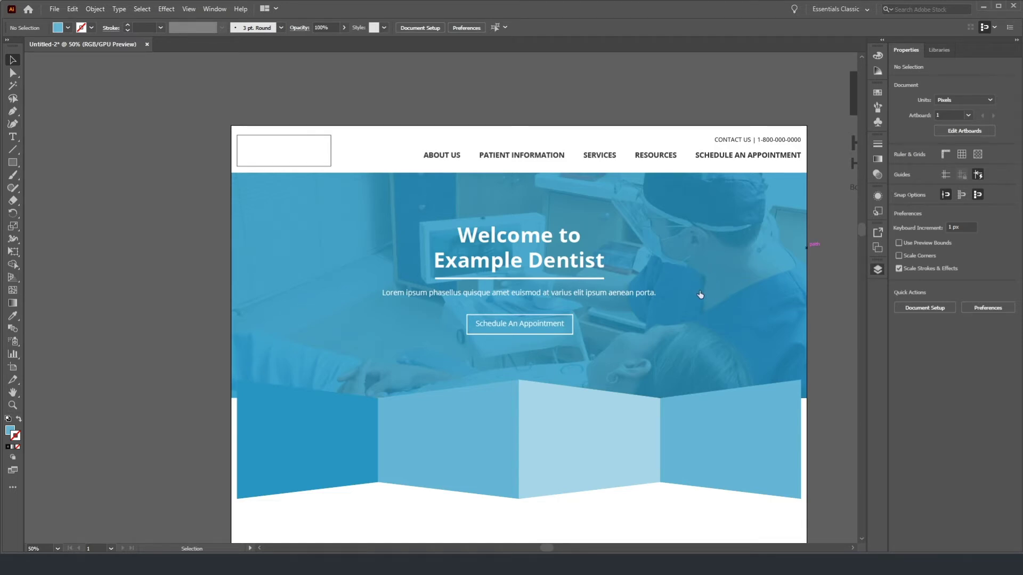
Step: Draw a straight horizontal line with the Pen tool across the hero's top edge, with a 1 pt stroke and no fill
left_click(339, 244)
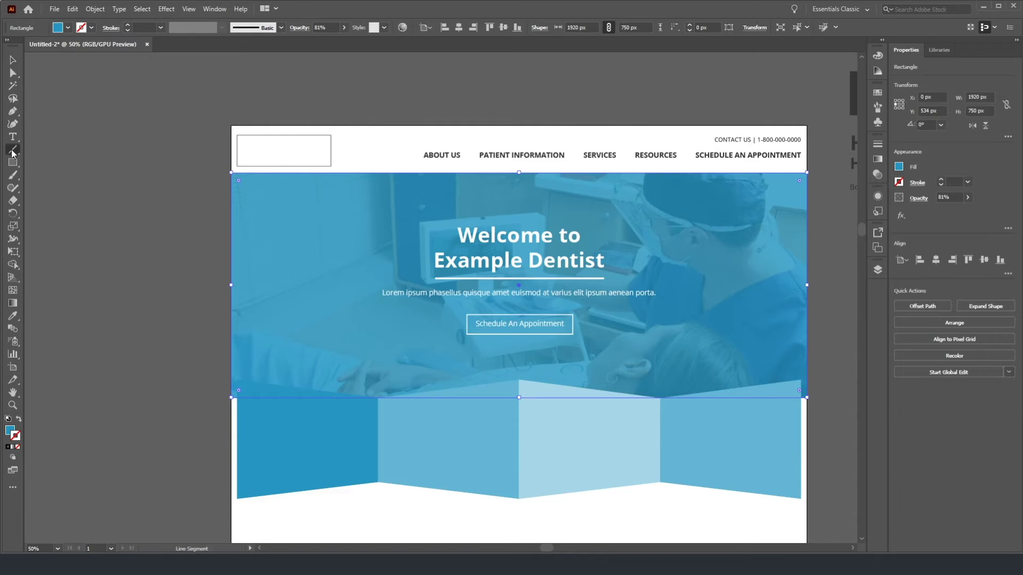
left_click(12, 112)
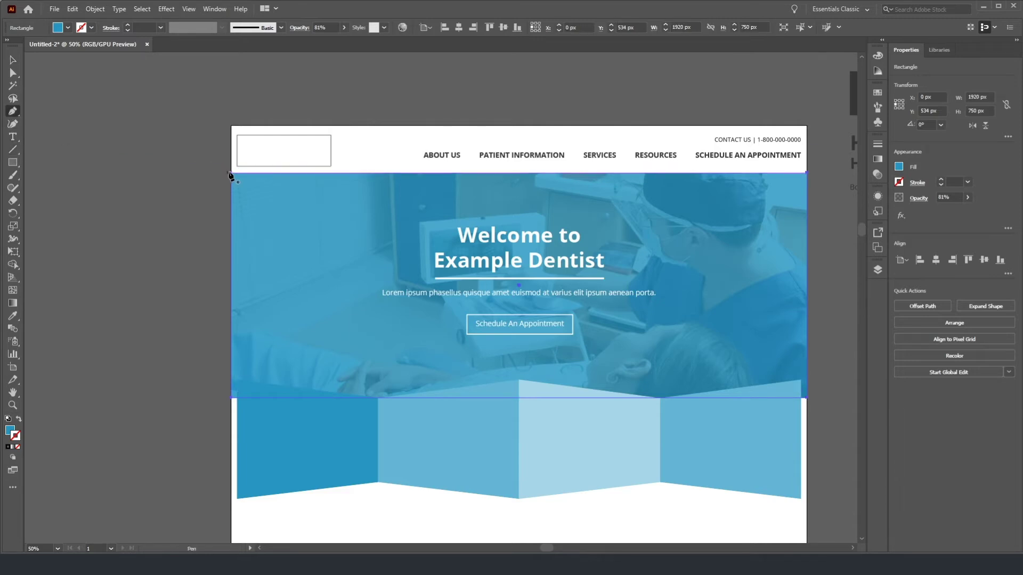
left_click(227, 173)
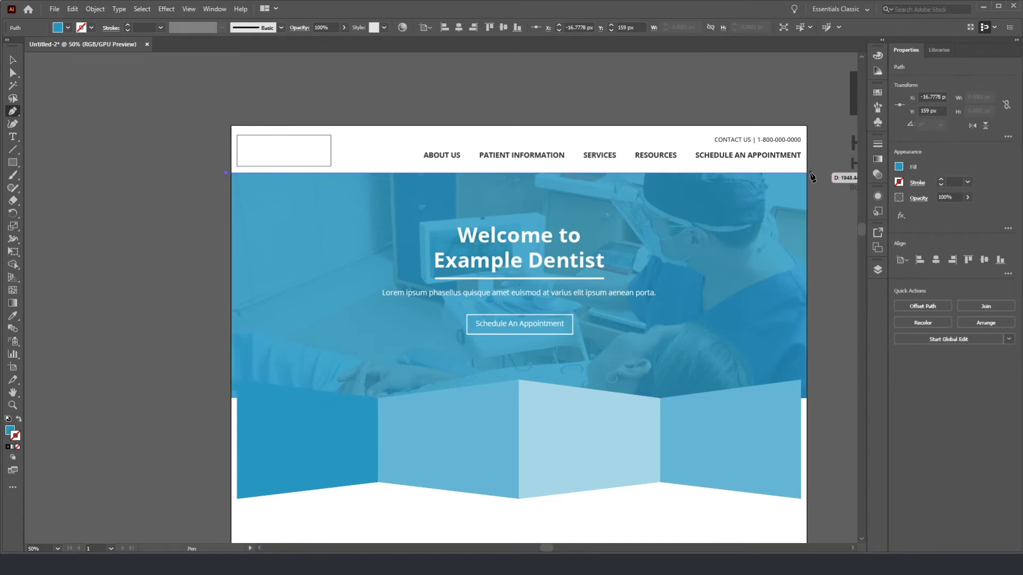
left_click(812, 174)
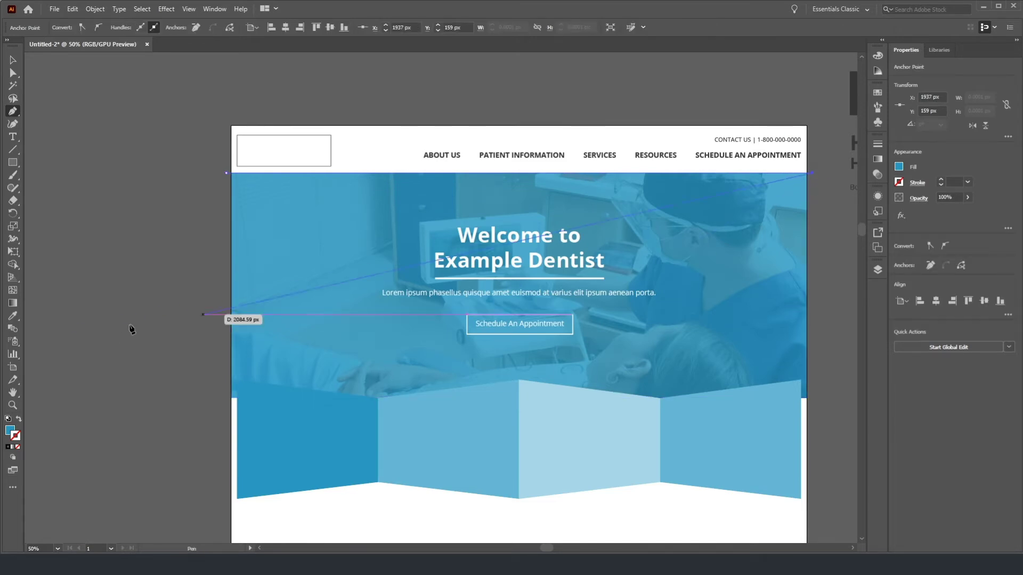
left_click(19, 419)
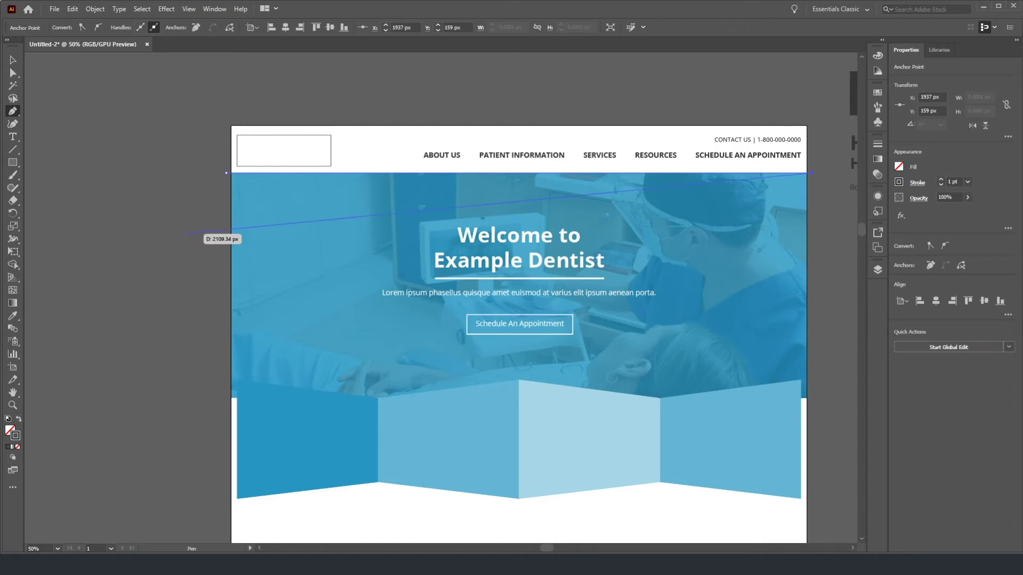
left_click(13, 60)
left_click(146, 168)
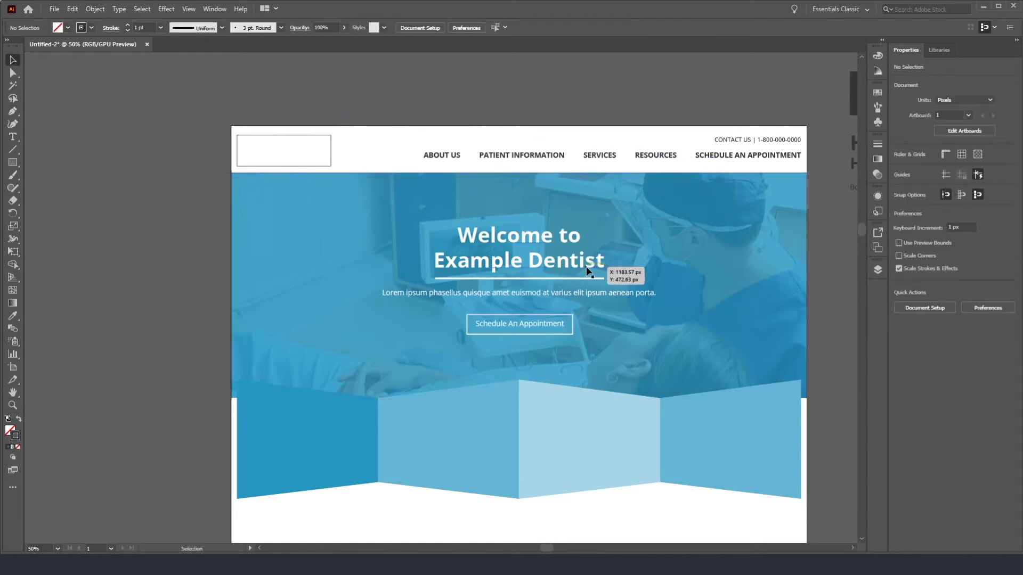
Step: Select the horizontal line at the hero's top edge and place it straight down along the hero's bottom edge
mouse_move(224, 175)
left_mouse_down()
mouse_move(228, 229)
mouse_move(226, 176)
left_mouse_up()
left_click(209, 163)
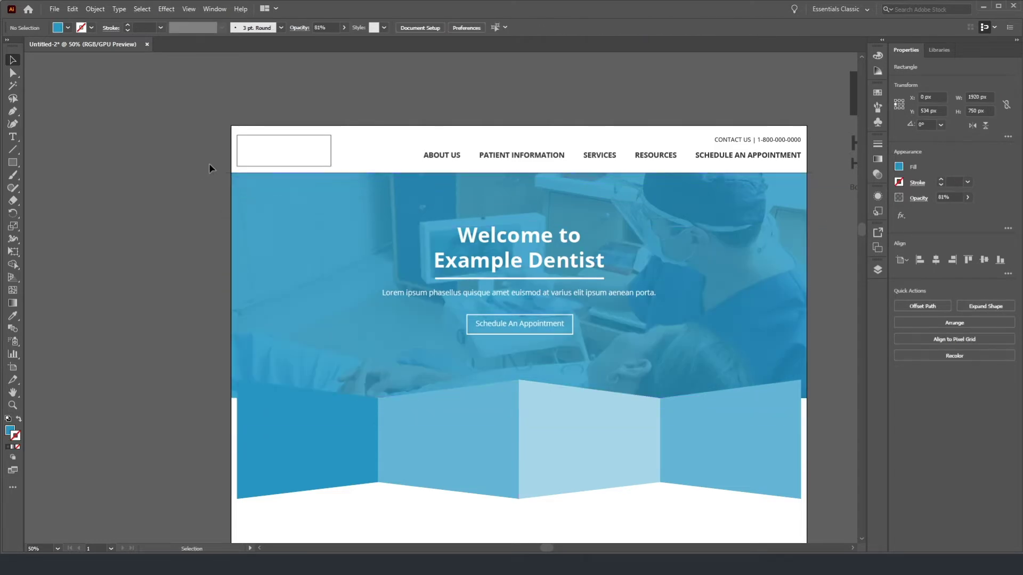
left_click(230, 177)
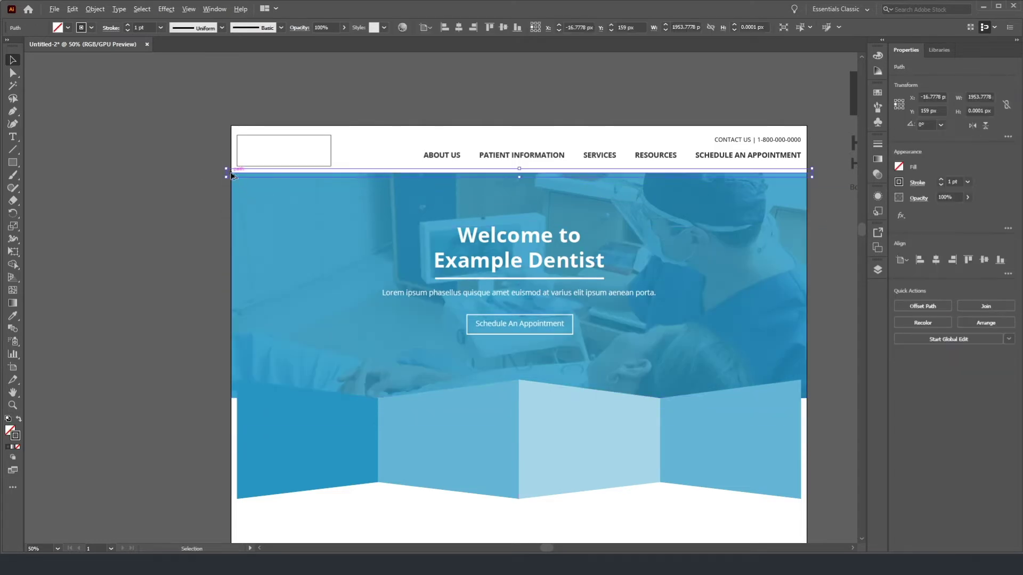
left_click_drag(231, 176, 232, 399)
left_click_drag(232, 399, 232, 399)
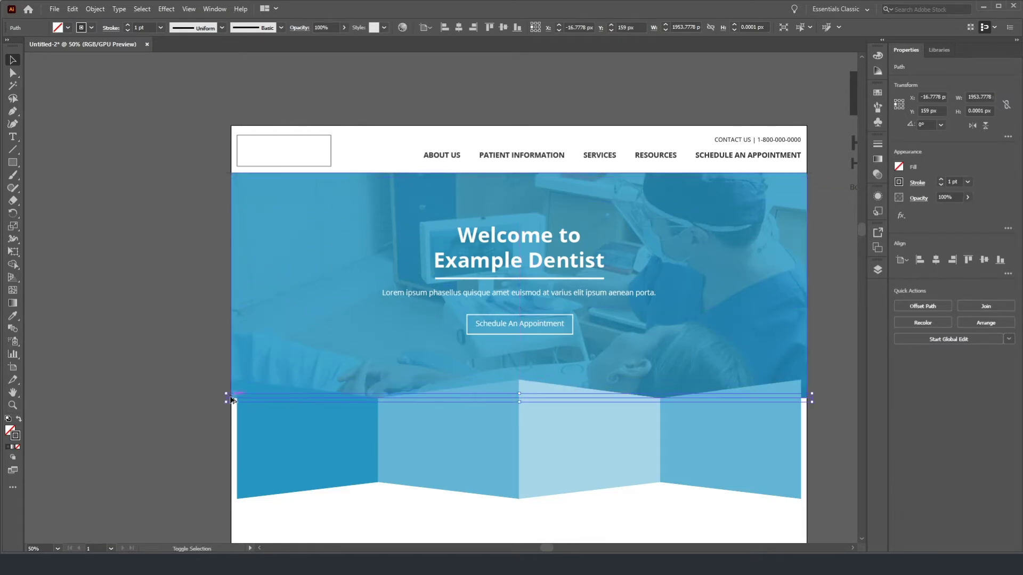
left_click(155, 337)
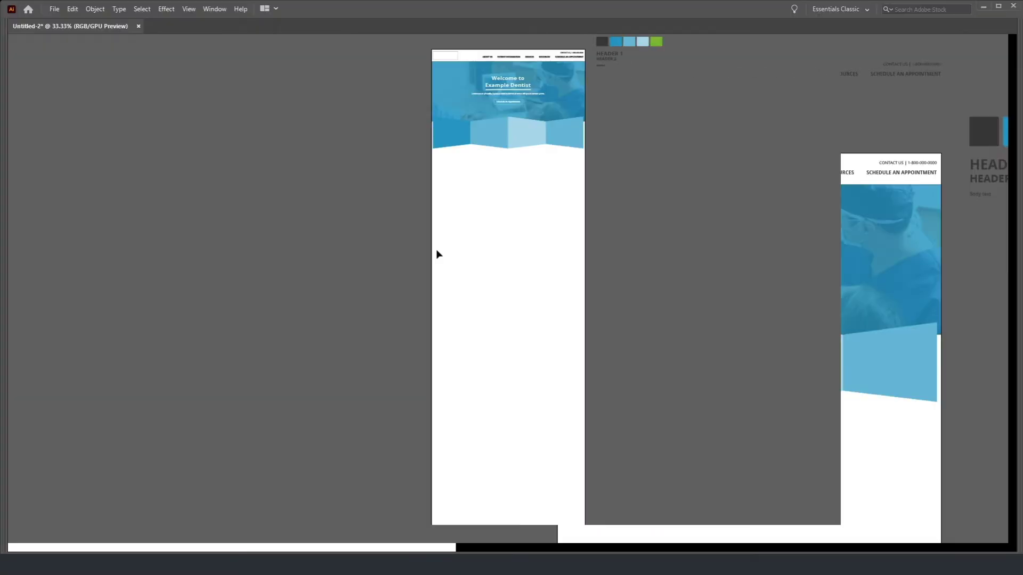
Step: Nudge the four-panel group up 6 px to Y 1041.5 px and deselect it
scroll(450, 130, "up", 4)
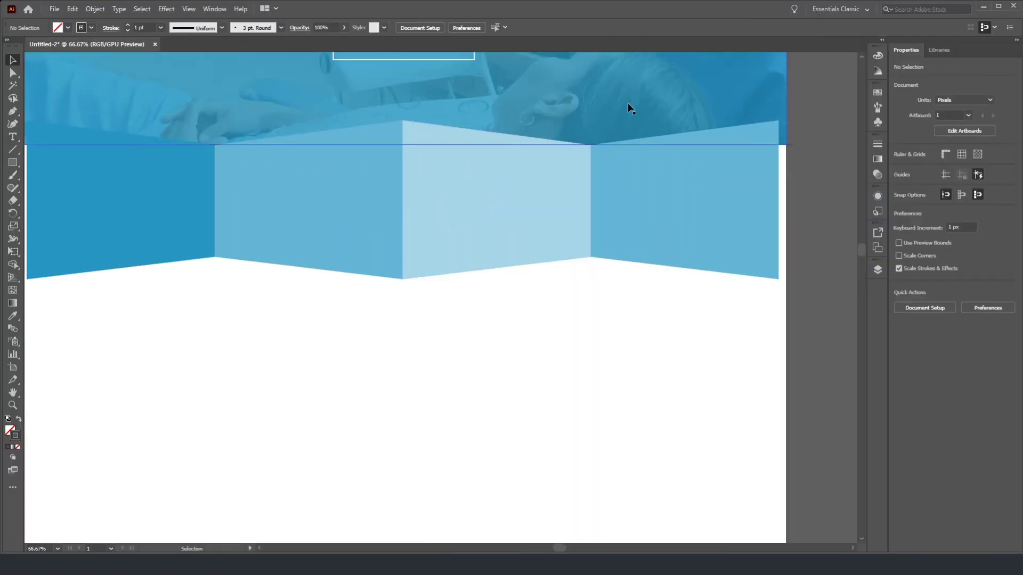
left_click(649, 198)
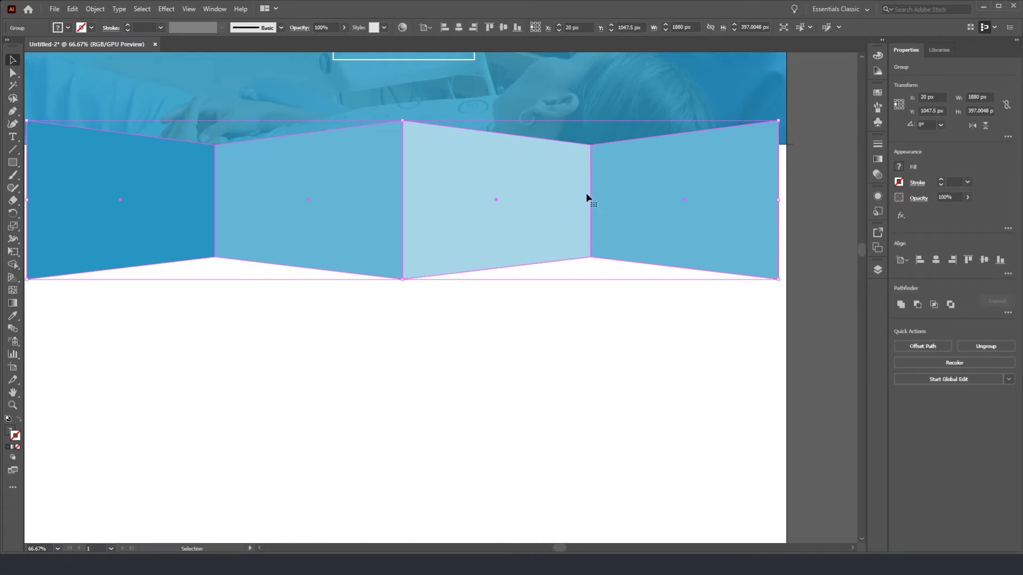
key("Up")
key("Up")
key("Up")
key("Up")
key("Up")
key("Up")
key("Up")
key("Up")
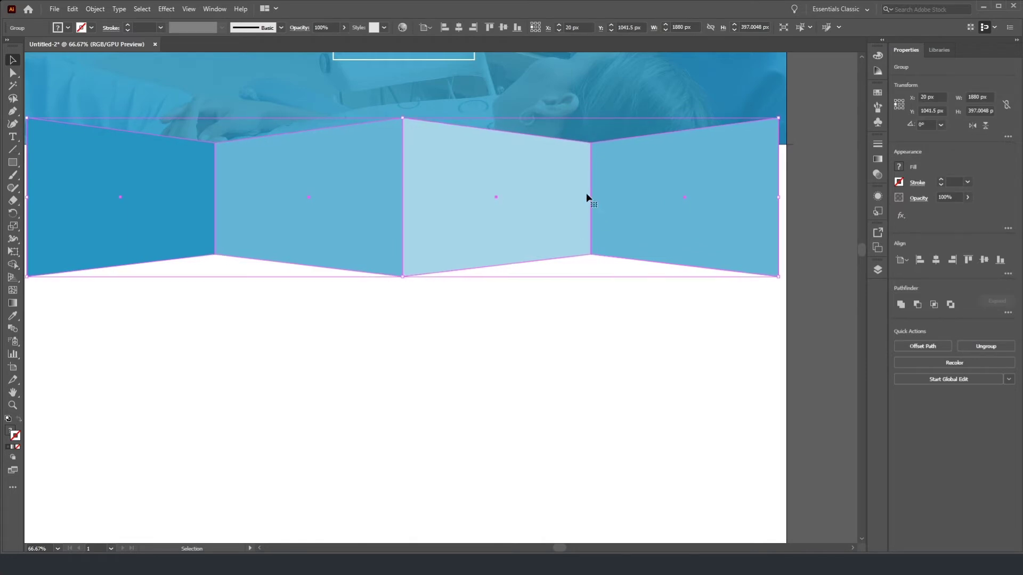
left_click(830, 160)
scroll(623, 144, "up", 1)
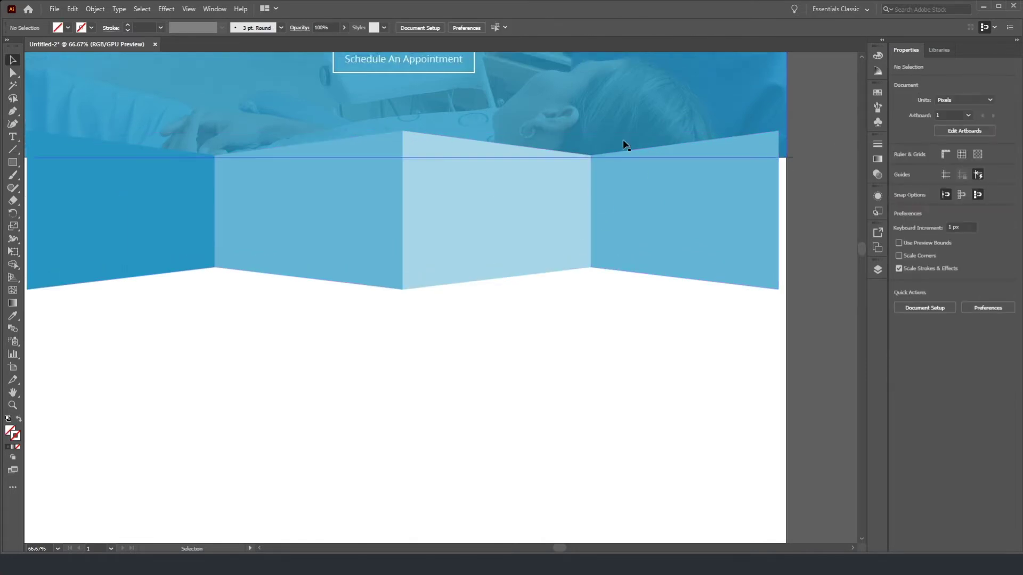
Step: Place the four linked icons (heart, calendar, stethoscope and location pin) on the empty canvas beside the artboard
scroll(350, 135, "down", 2)
scroll(347, 136, "up", 3)
scroll(316, 139, "down", 7)
scroll(311, 139, "up", 3)
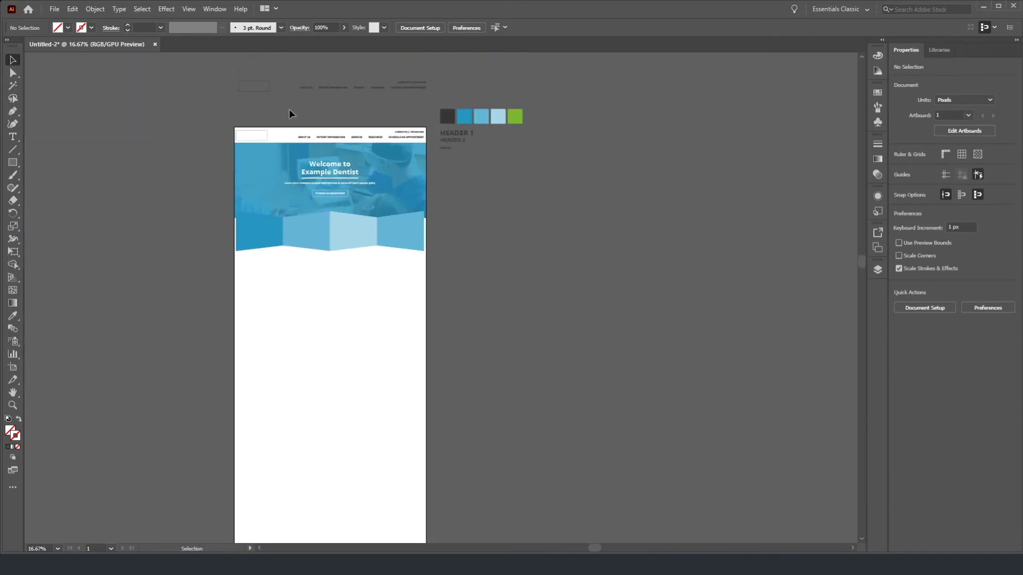
scroll(279, 129, "up", 2)
scroll(346, 176, "up", 1)
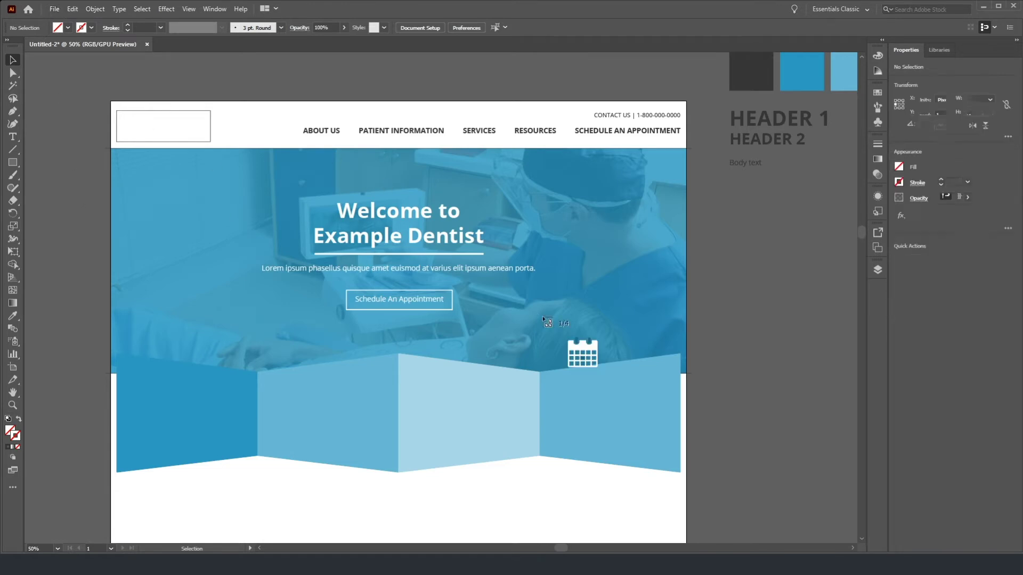
scroll(545, 317, "down", 3)
left_click(681, 350)
left_click(661, 338)
left_click(658, 313)
scroll(702, 384, "up", 2)
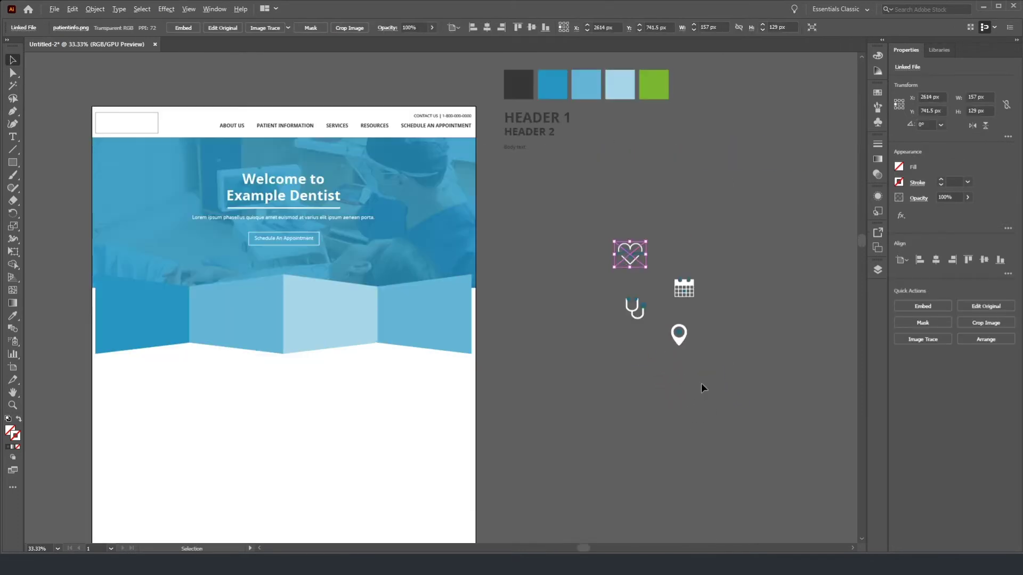
left_click(607, 317)
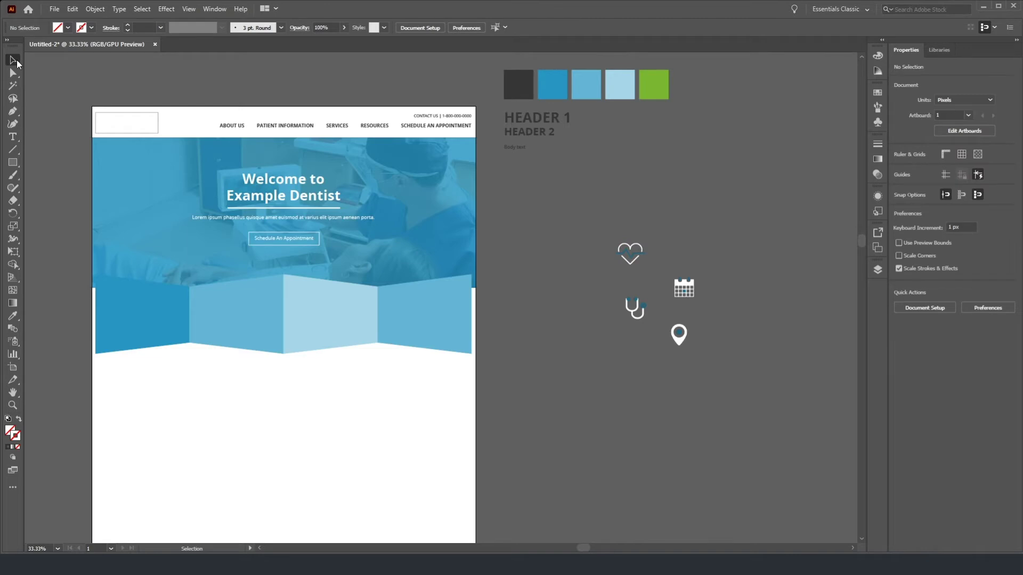
Step: Move the heart icon onto the middle of the dark blue first panel and resize it proportionally to 187 px wide
left_click_drag(630, 255, 159, 335)
scroll(149, 335, "up", 1)
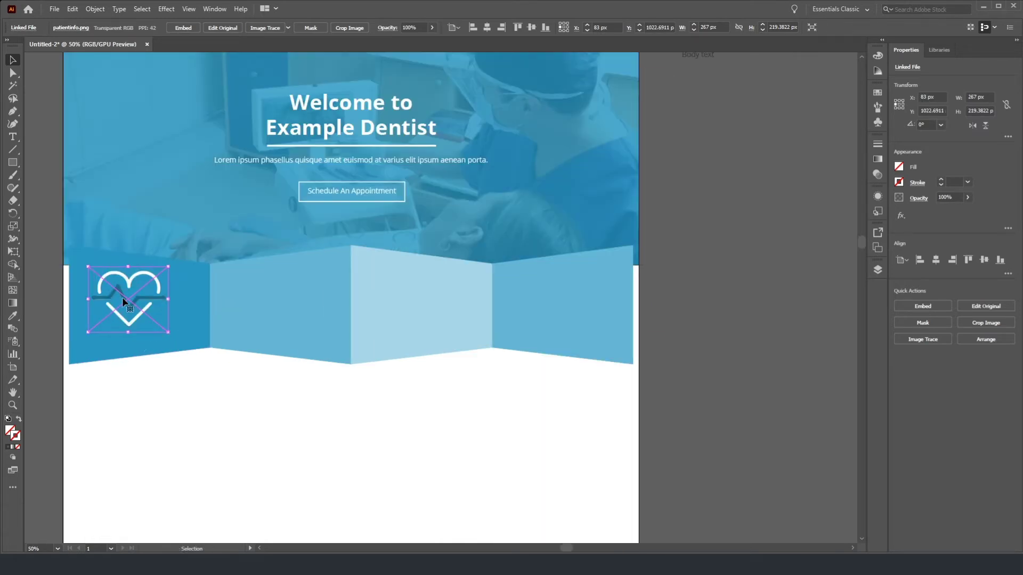
left_click_drag(125, 299, 133, 301)
left_click_drag(171, 332, 141, 297)
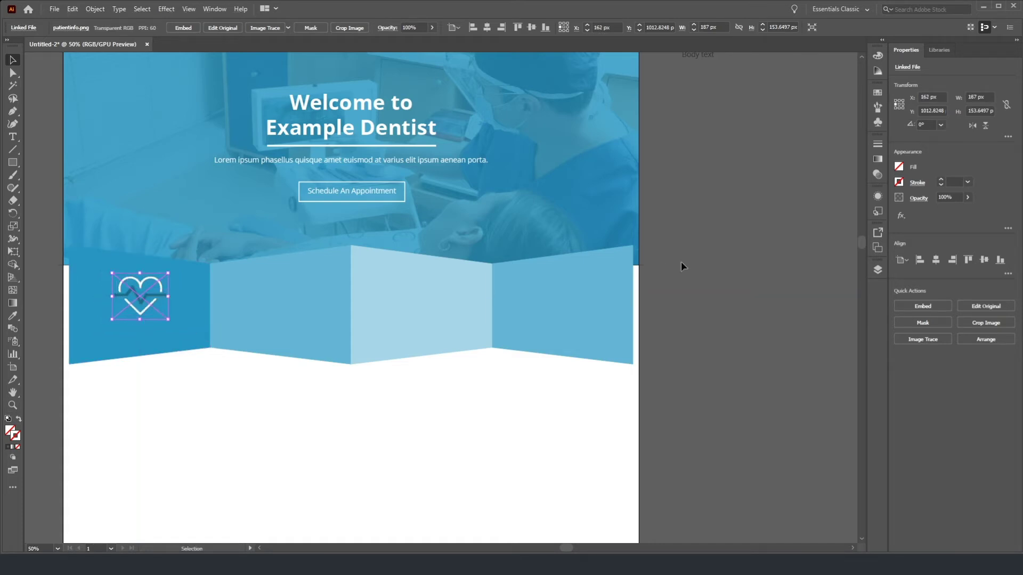
left_click(682, 266)
scroll(682, 265, "down", 2)
scroll(666, 282, "right", 3)
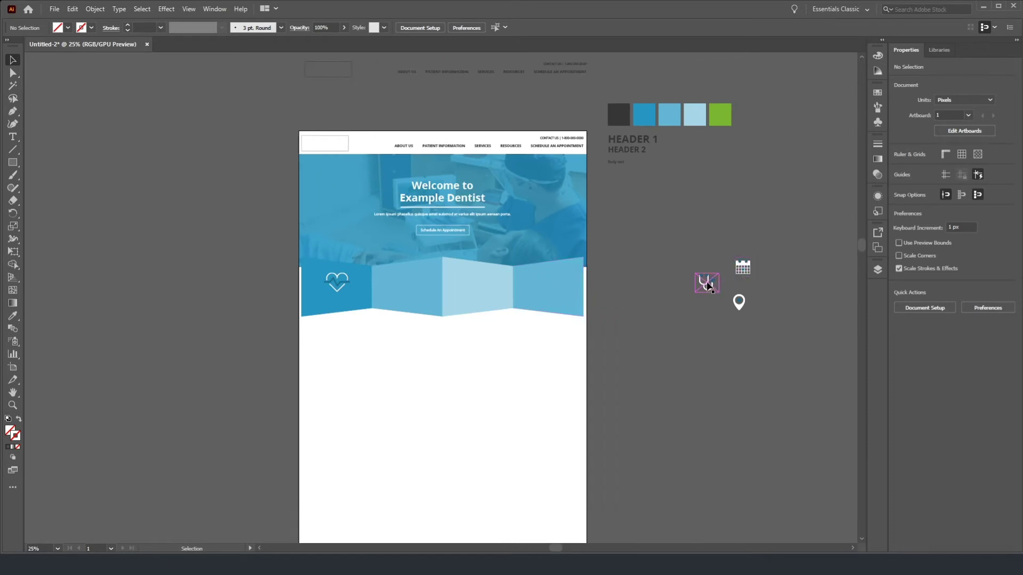
Step: Move the stethoscope, location pin and calendar icons onto the second, third and fourth banner panels respectively
left_click_drag(707, 285, 405, 287)
left_click_drag(741, 306, 481, 287)
left_click_drag(742, 267, 550, 283)
left_click(295, 277)
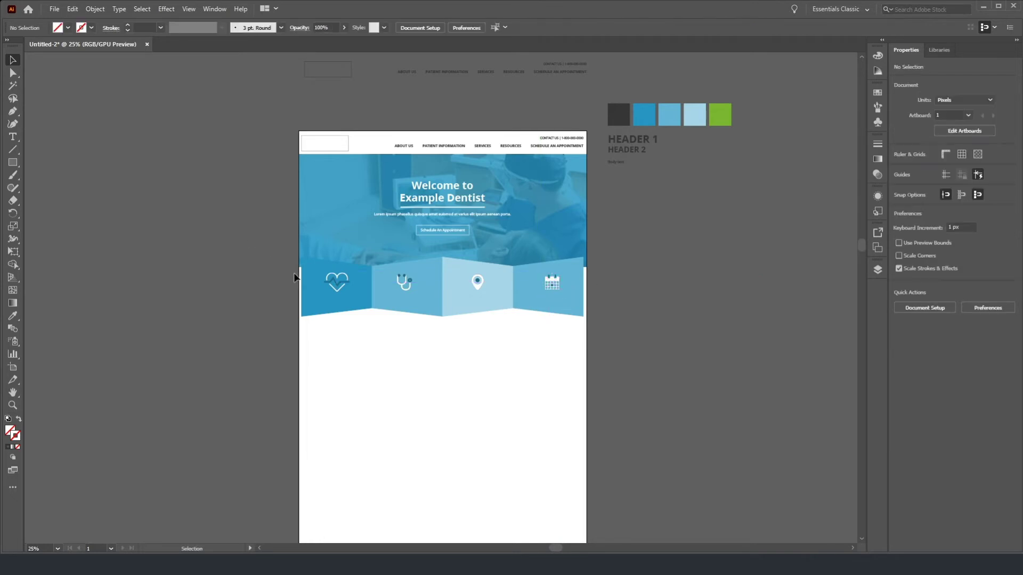
Step: Add the text "HEADER" inside the dark blue first panel, below and beside the heart icon
scroll(295, 277, "up", 2)
scroll(525, 315, "up", 3)
scroll(593, 286, "down", 4)
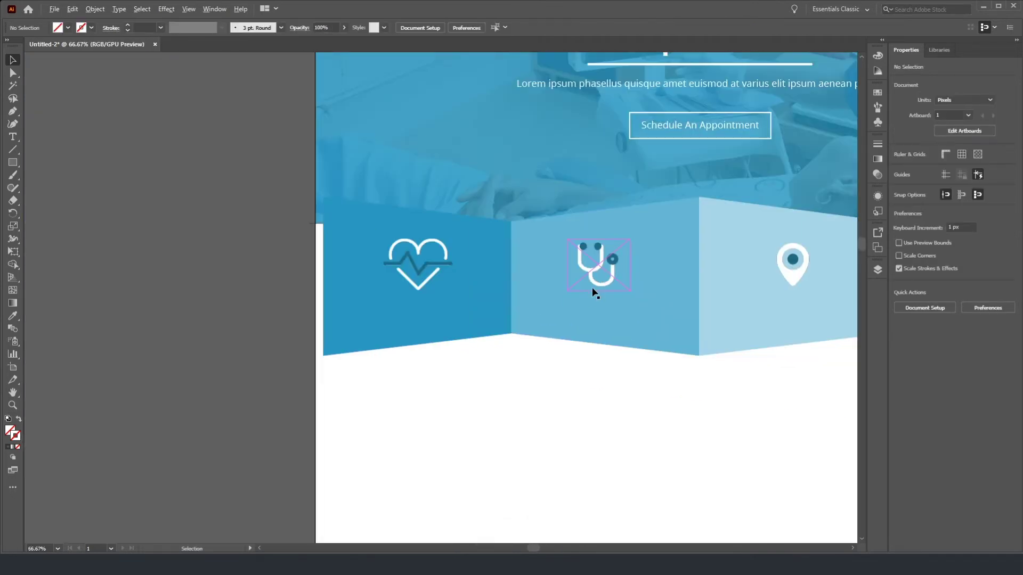
scroll(617, 256, "up", 1)
scroll(554, 294, "right", 2)
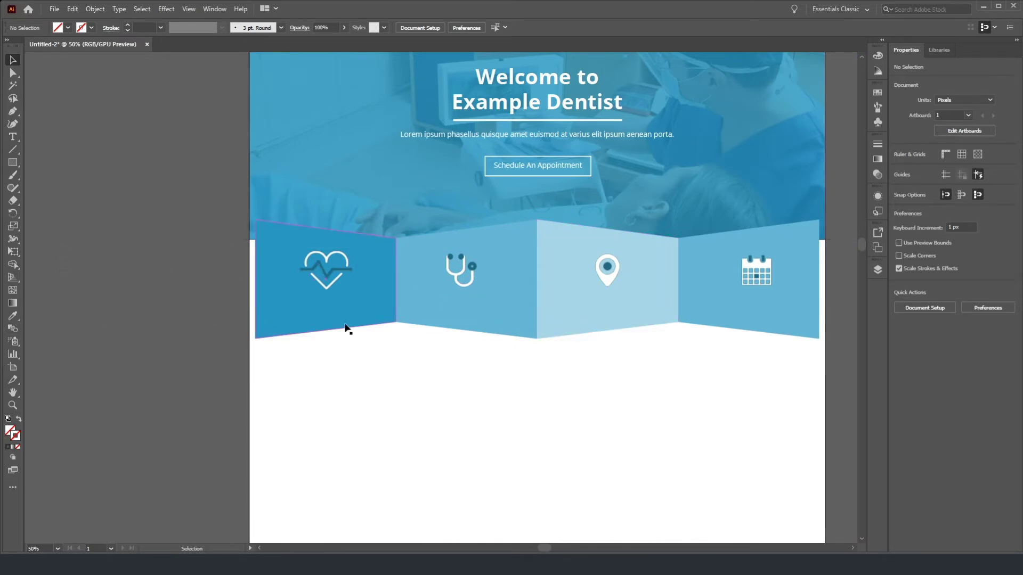
left_click(13, 137)
left_click(281, 308)
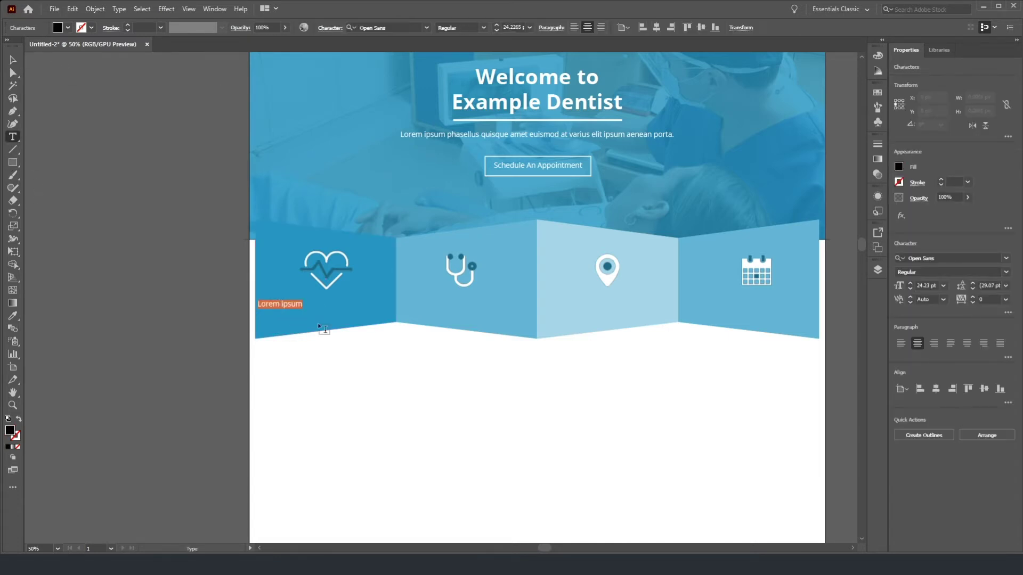
type("HEADER")
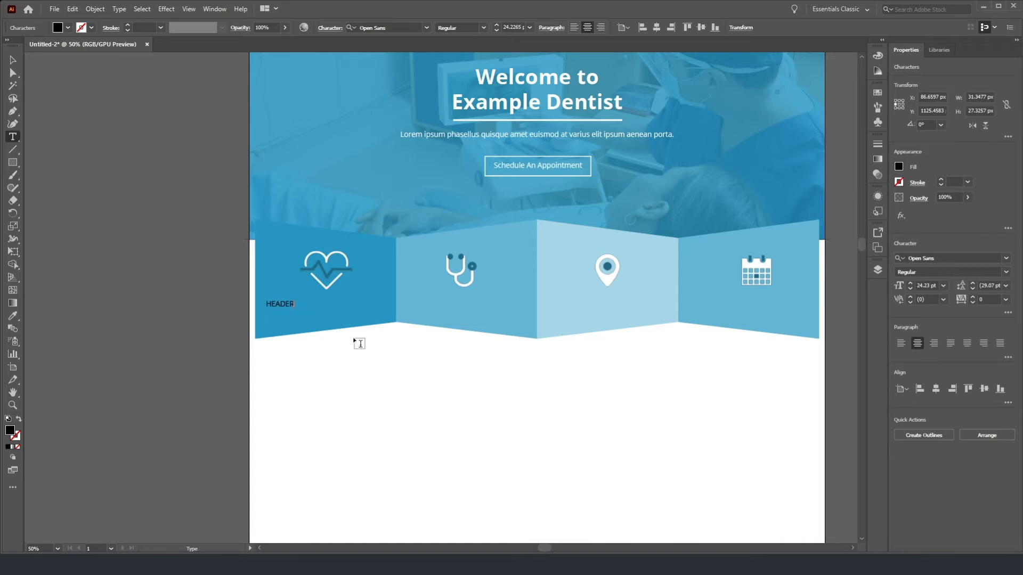
Step: Place the HEADER text directly under the heart icon and center-align the two horizontally
key("Escape")
left_click_drag(285, 307, 327, 303)
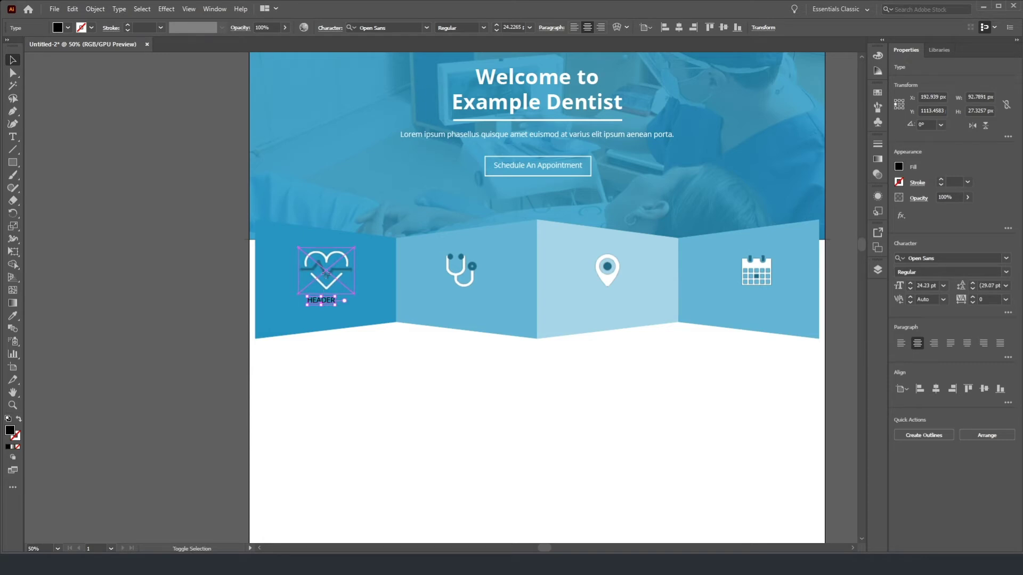
left_click(326, 273, "shift")
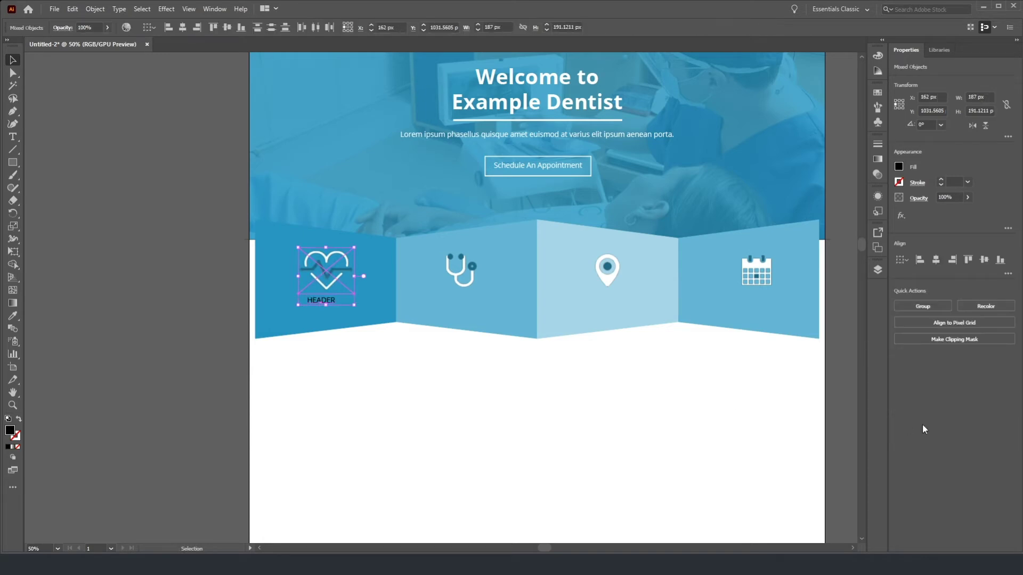
left_click(939, 260)
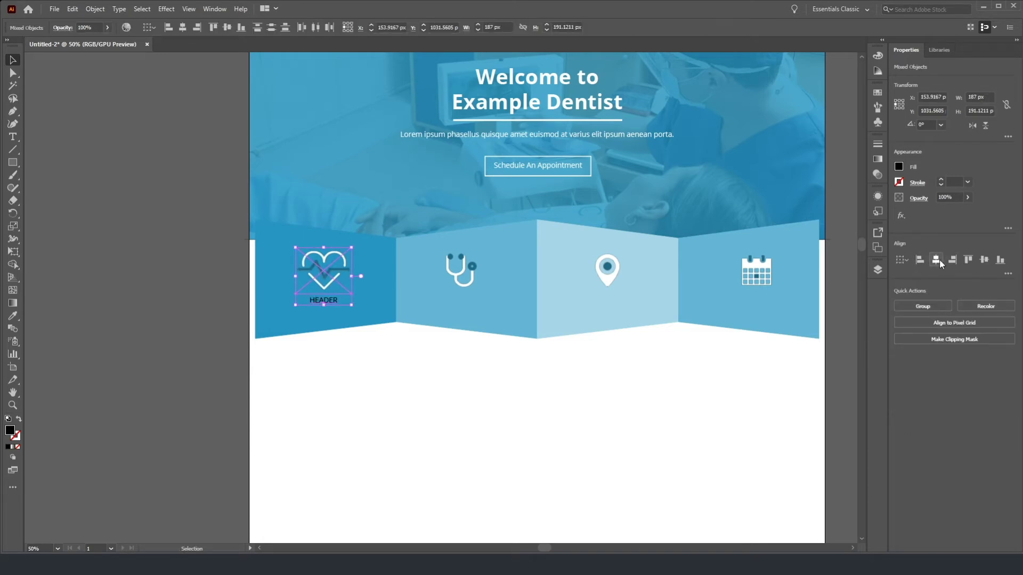
left_click(152, 239)
Step: Copy the HEADER 2 sample's text style onto the panel's HEADER text with the Eyedropper
left_click(323, 300)
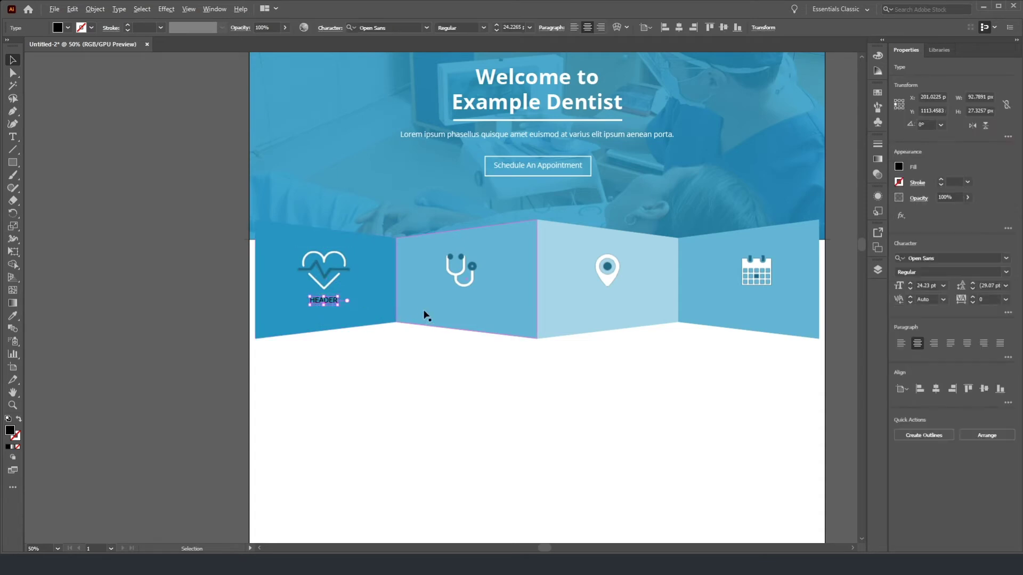
key("ctrl+minus")
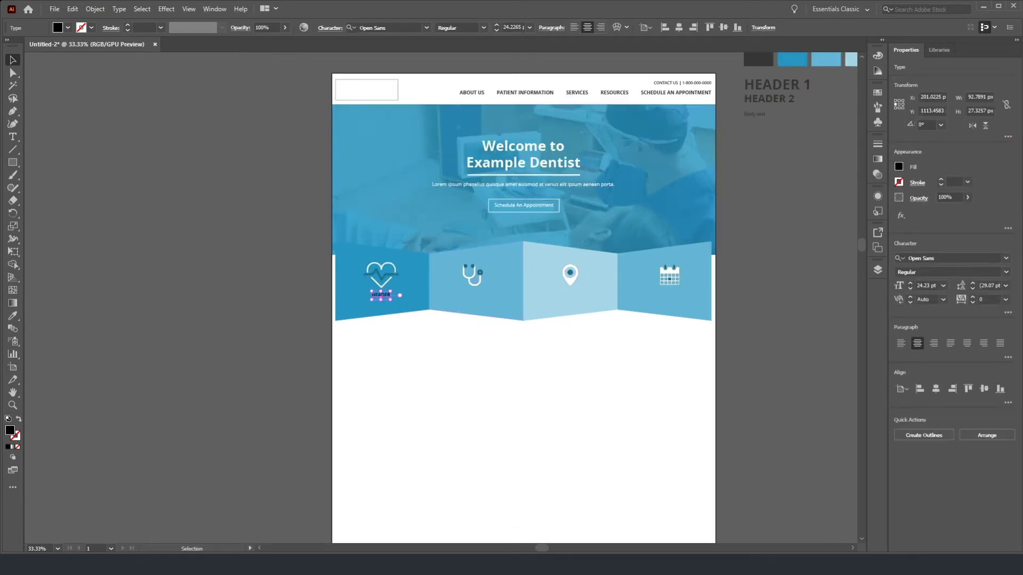
left_click(13, 315)
left_click(778, 99)
left_click(12, 63)
scroll(407, 267, "up", 5)
scroll(445, 405, "down", 2)
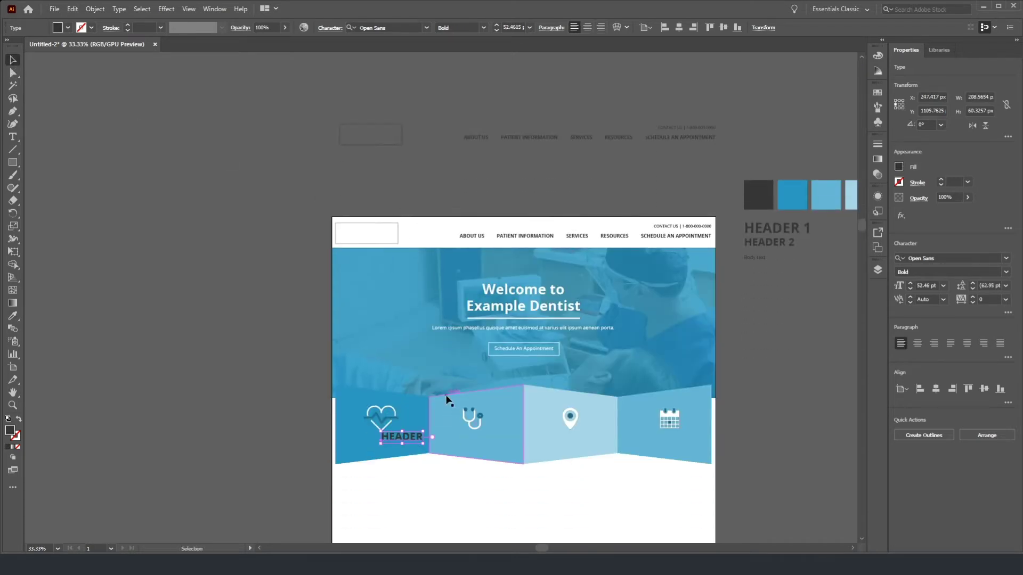
Step: Try to center the heart icon and HEADER text horizontally on each other, and with the four-panel group
scroll(426, 392, "down", 2)
scroll(406, 376, "up", 2)
left_click(352, 291, "shift")
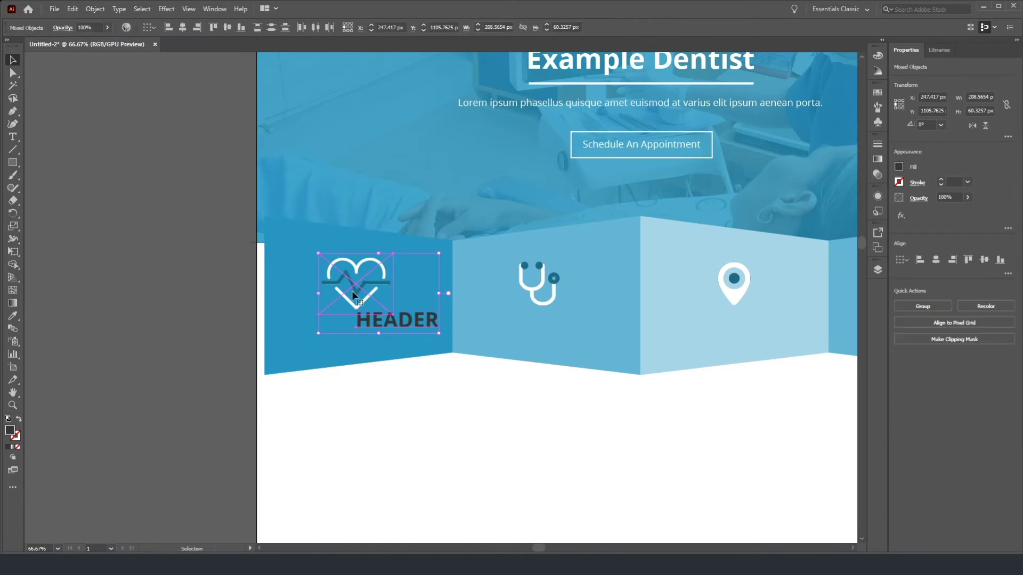
left_click(937, 264)
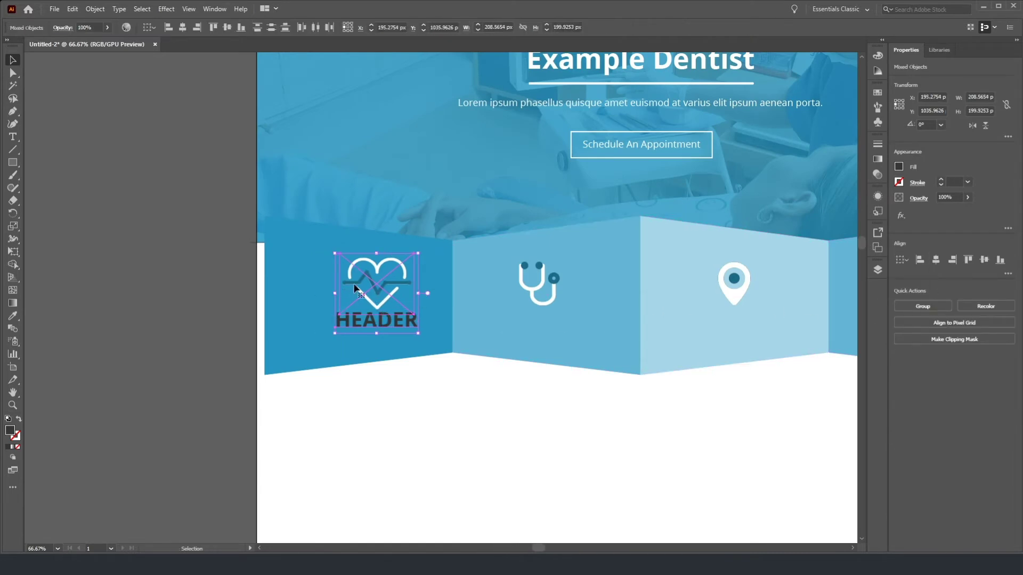
key("ctrl+z")
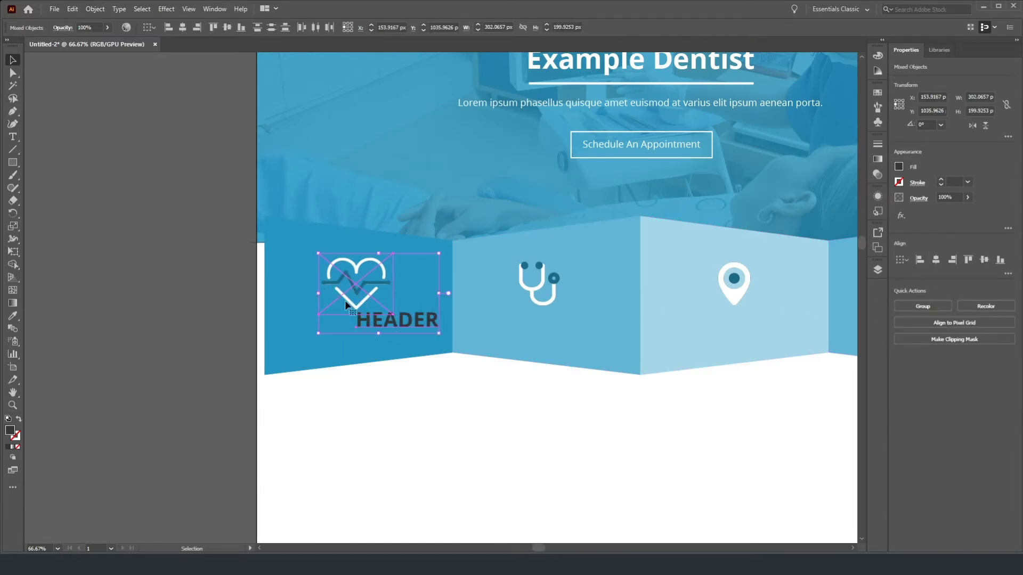
left_click(298, 302, "shift")
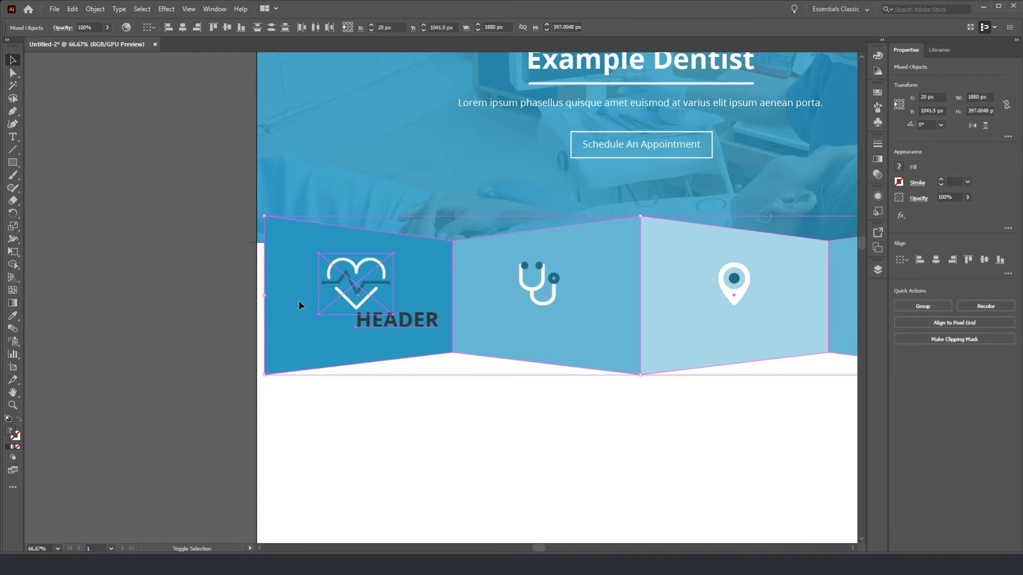
left_click(932, 263)
key("ctrl+z")
Step: Move the HEADER text just below the heart icon and ungroup the four banner panels
left_click(123, 241)
left_click_drag(401, 328, 348, 326)
left_click(597, 341)
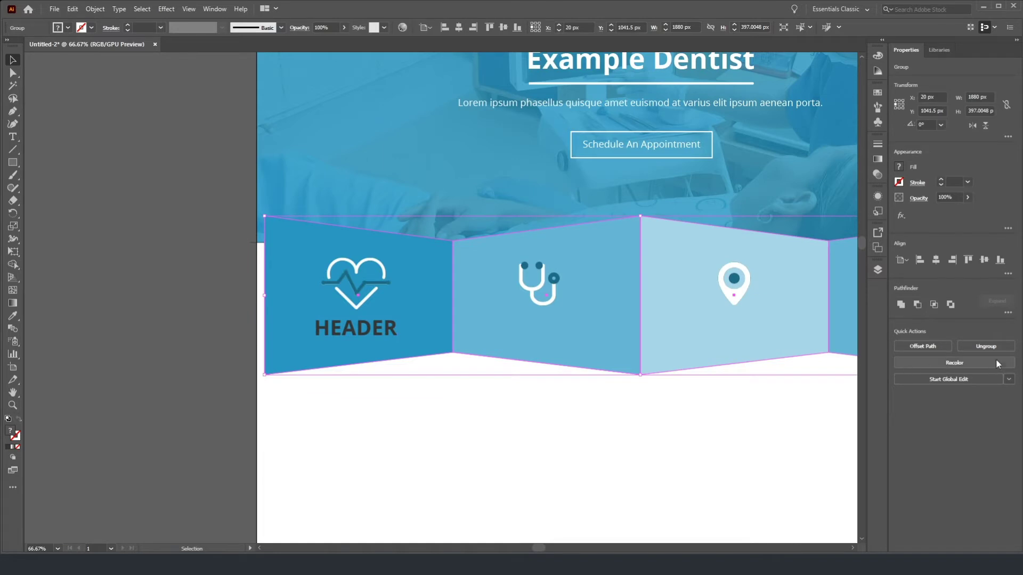
left_click(130, 321)
Step: Center the heart icon and HEADER text horizontally on the dark blue first panel
left_click(388, 299)
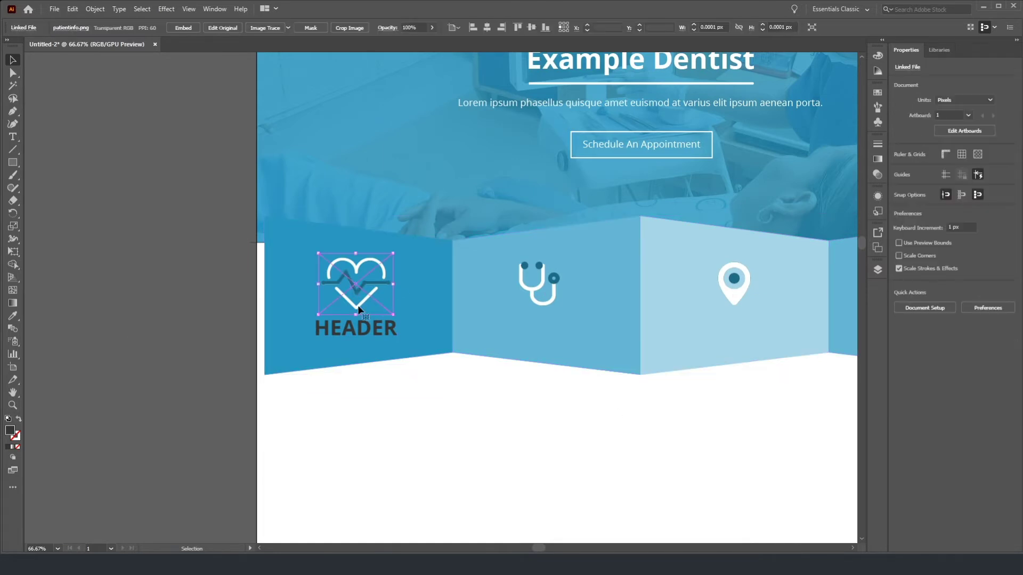
left_click(358, 327, "shift")
left_click(352, 363, "shift")
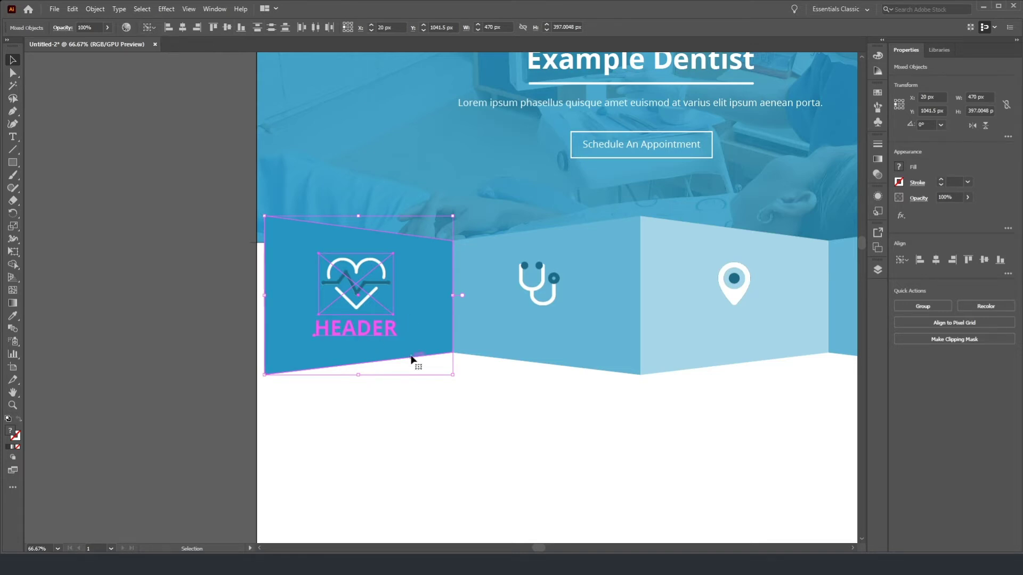
left_click(935, 261)
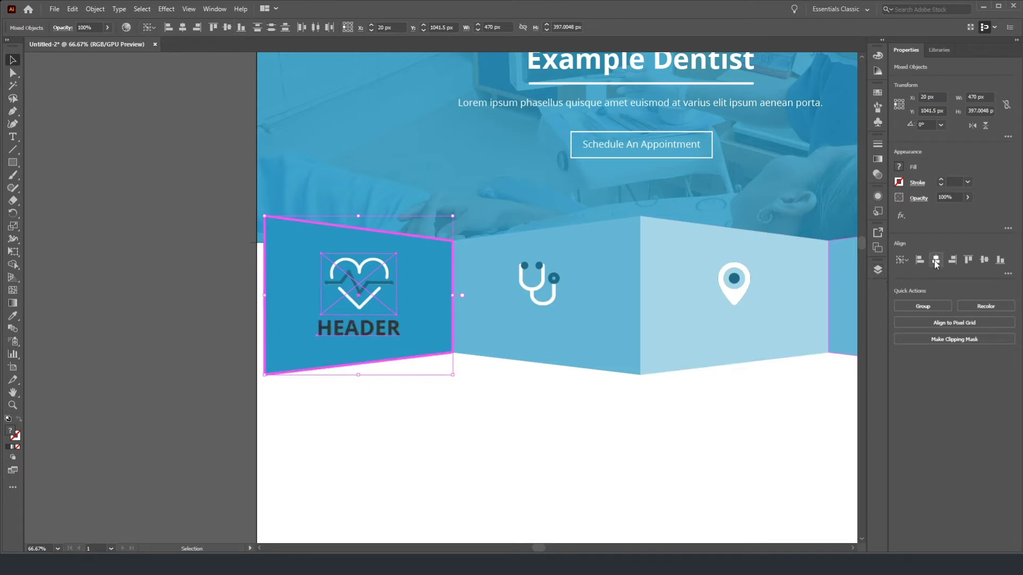
left_click(130, 141)
Step: Fill the HEADER text with white and set its paragraph alignment to centered
left_click(379, 329)
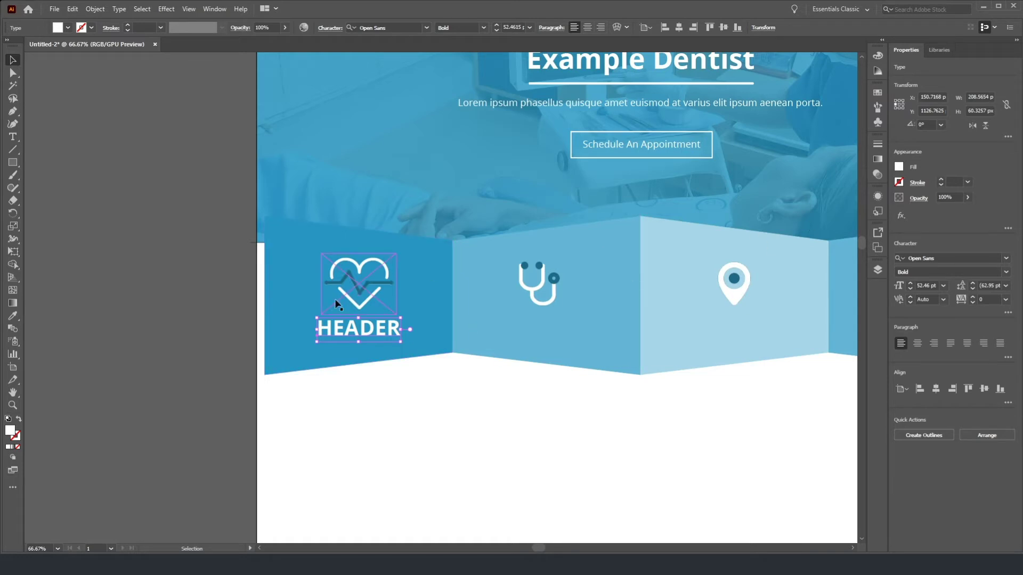
left_click_drag(400, 341, 379, 336)
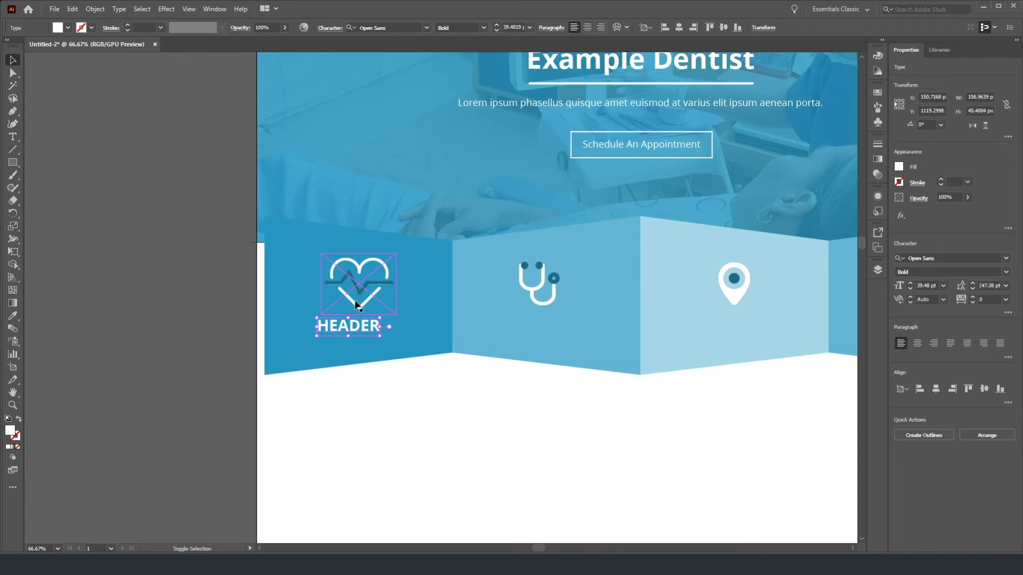
key("ctrl+z")
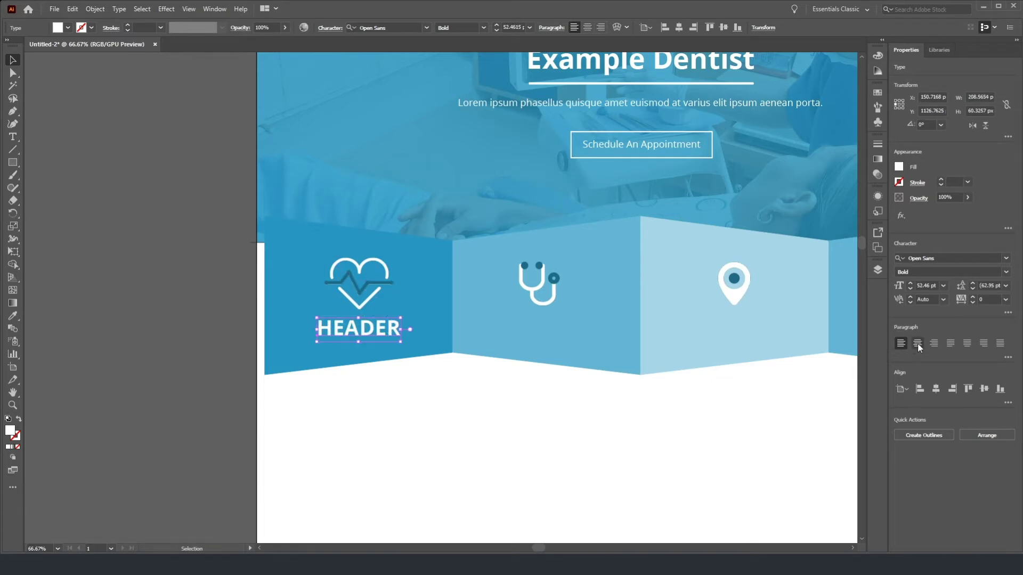
left_click(918, 343)
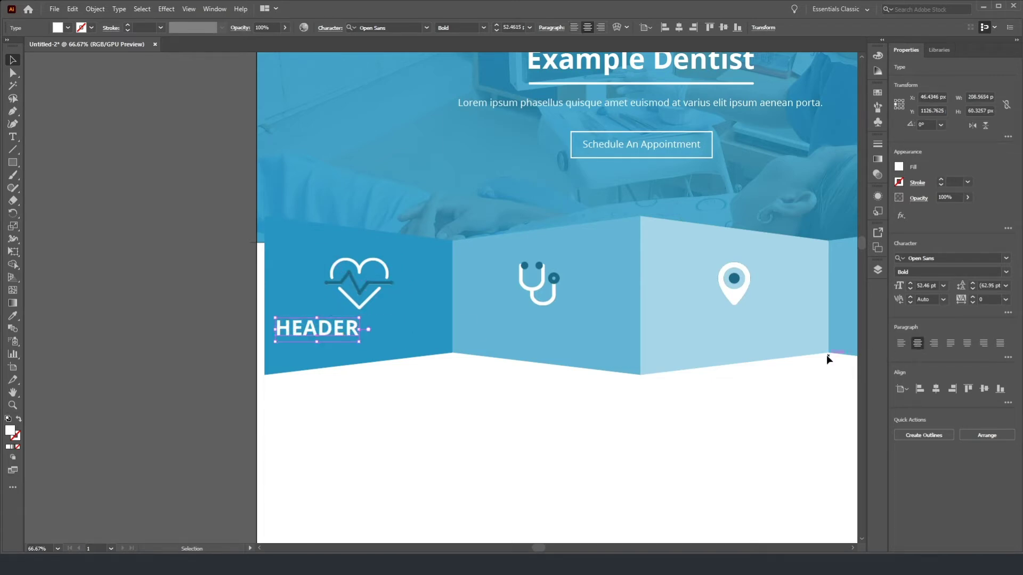
Step: Scale the HEADER text down proportionally to about 39.5 pt, about 157 px wide
left_click(352, 293, "shift")
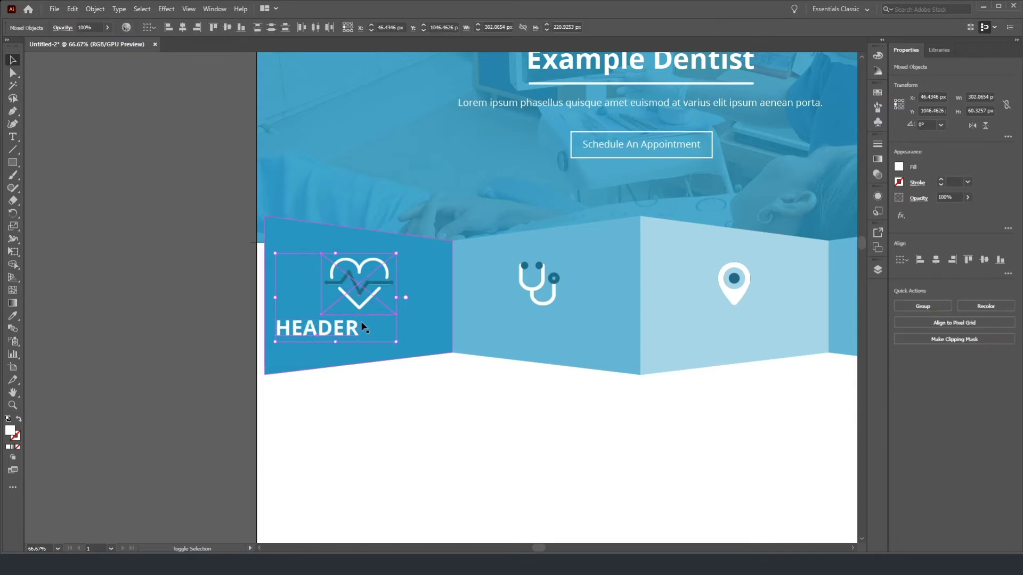
left_click(317, 347)
left_click_drag(316, 347, 339, 336)
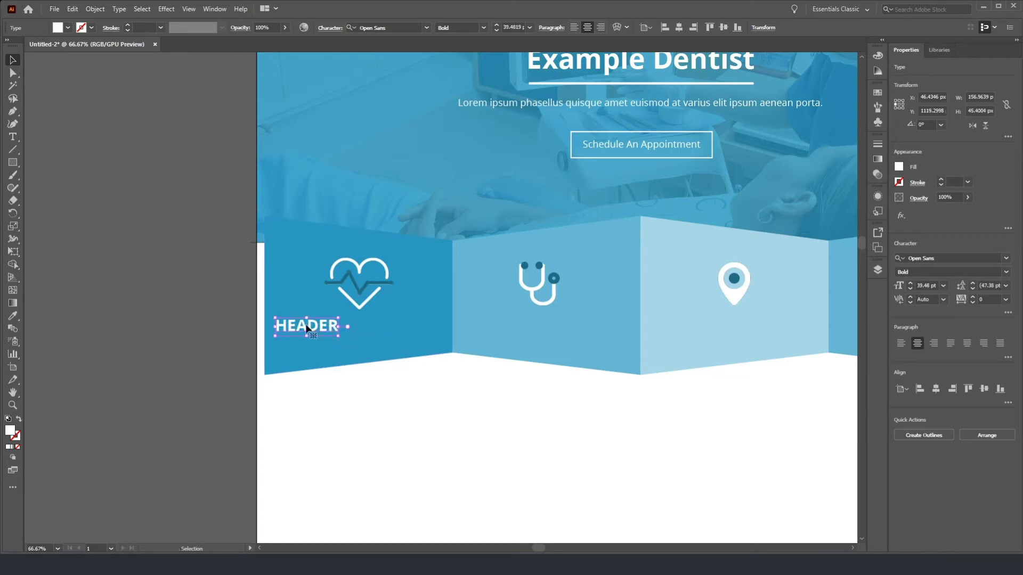
Step: Realign the smaller HEADER text and the heart icon to the first panel's horizontal center and deselect them
left_click(330, 307, "shift")
left_click(361, 359, "shift")
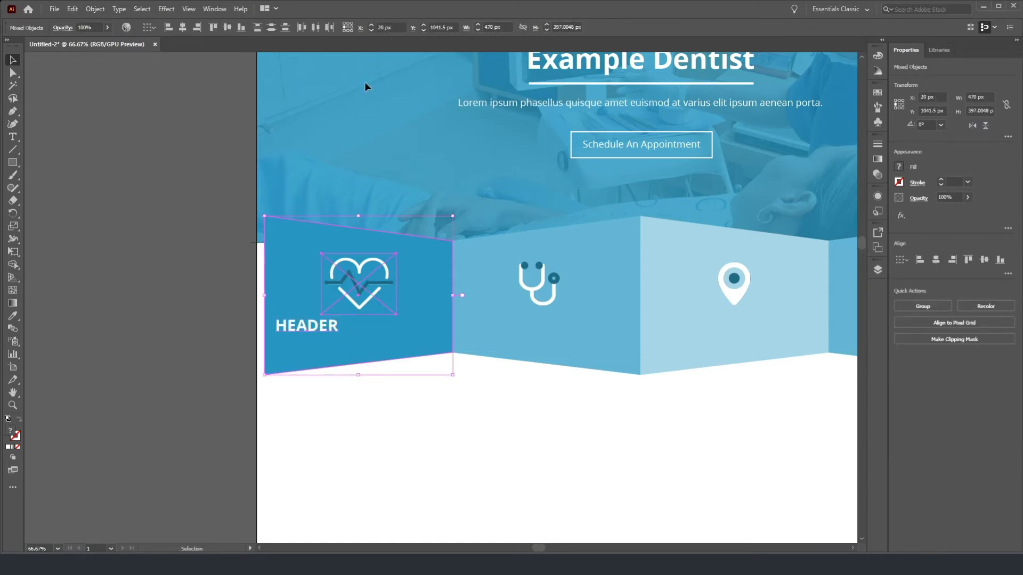
left_click(170, 49)
left_click(375, 371)
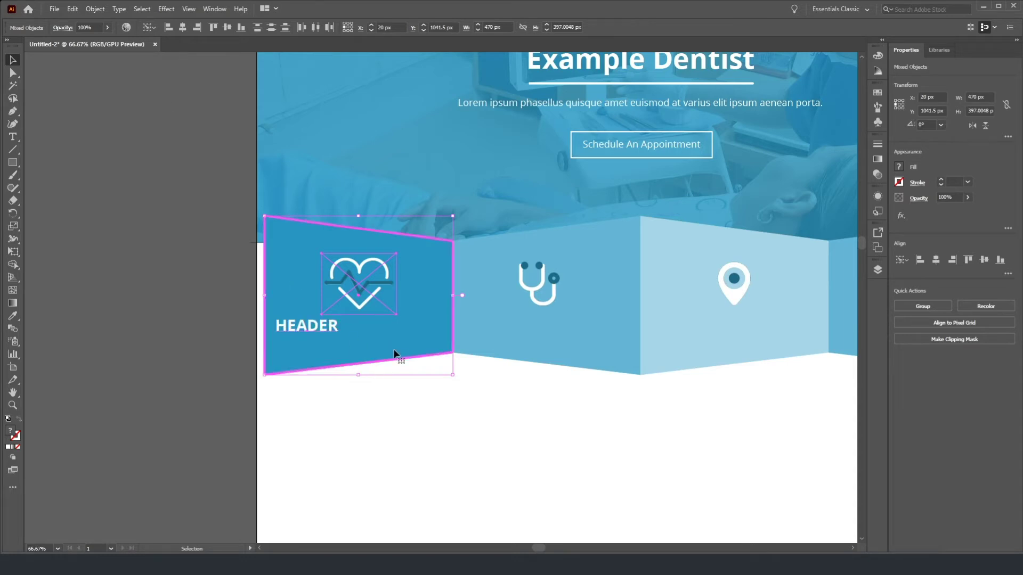
left_click(182, 26)
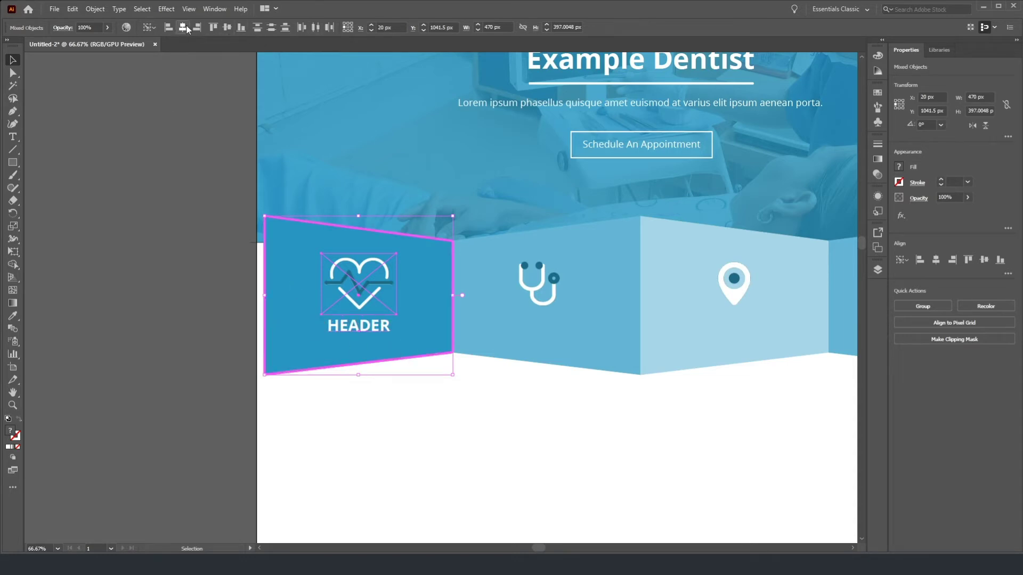
left_click(188, 171)
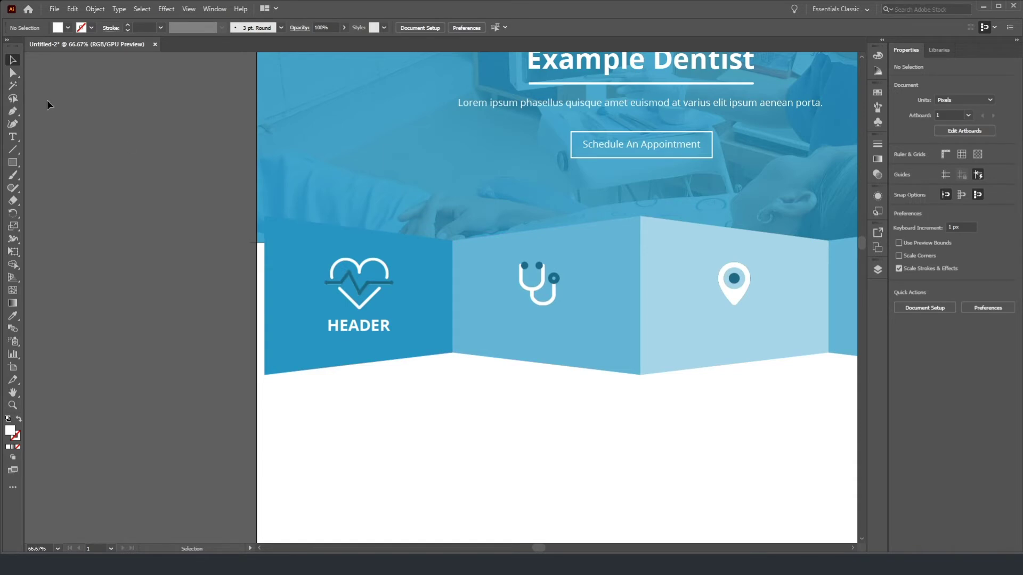
Step: Duplicate the HEADER text under the stethoscope, location pin and calendar icons, level with the original
key("ctrl+minus")
scroll(453, 328, "down", 2)
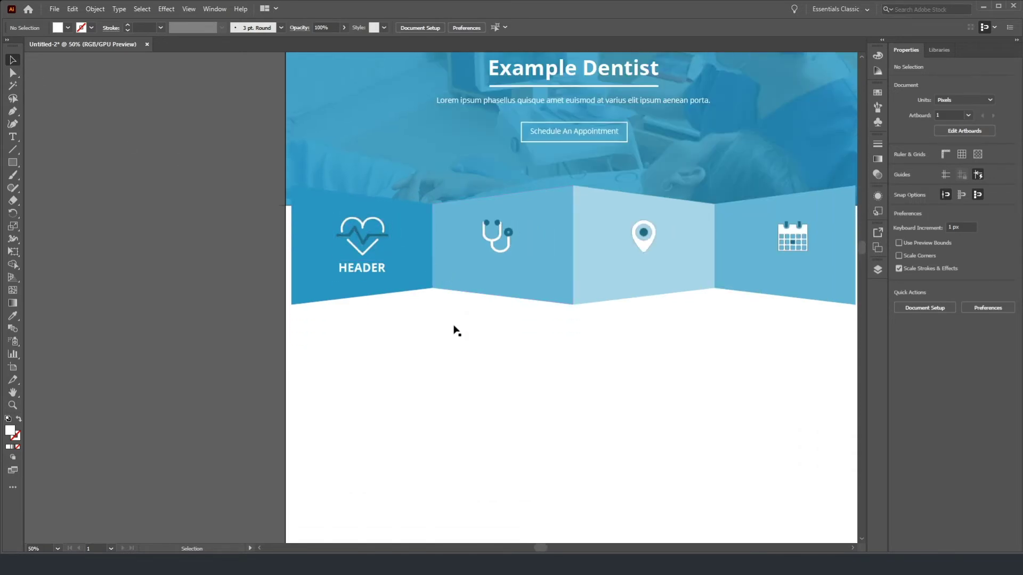
scroll(455, 329, "right", 2)
left_click(298, 272)
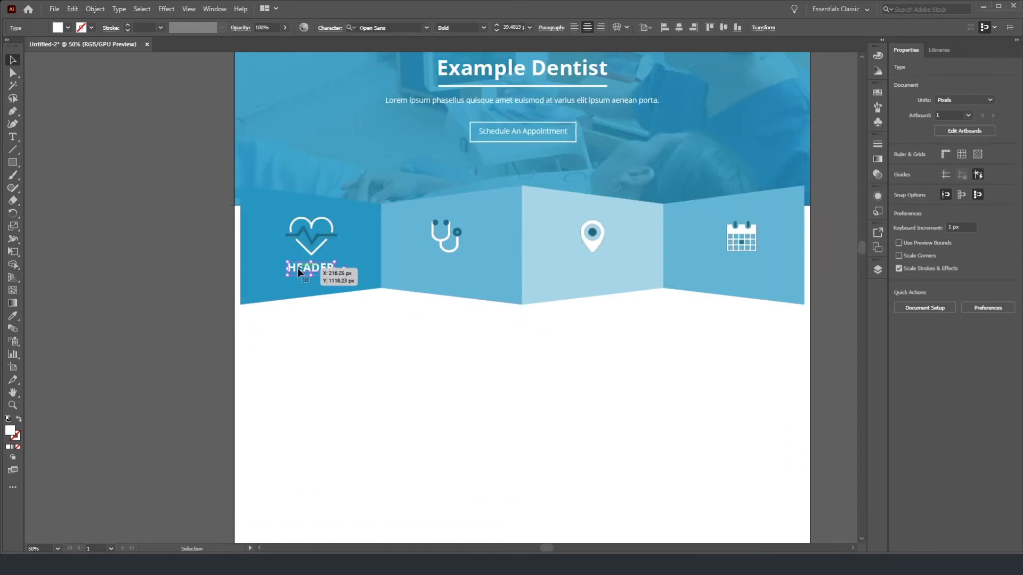
left_click_drag(298, 271, 734, 276)
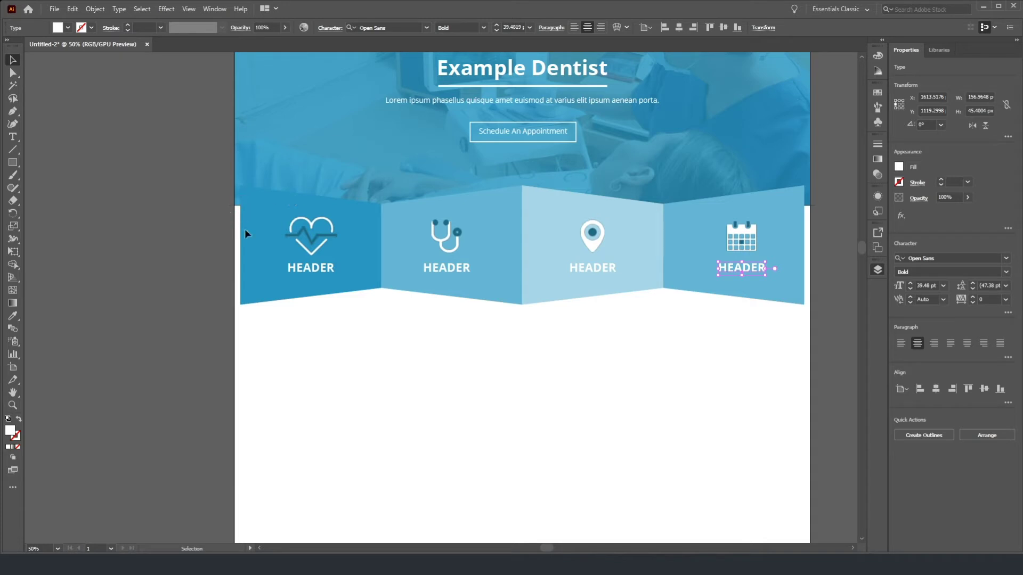
Step: Select the four icons with their HEADER labels, nudge them up to Y 1006 px and deselect them
key("ctrl+a")
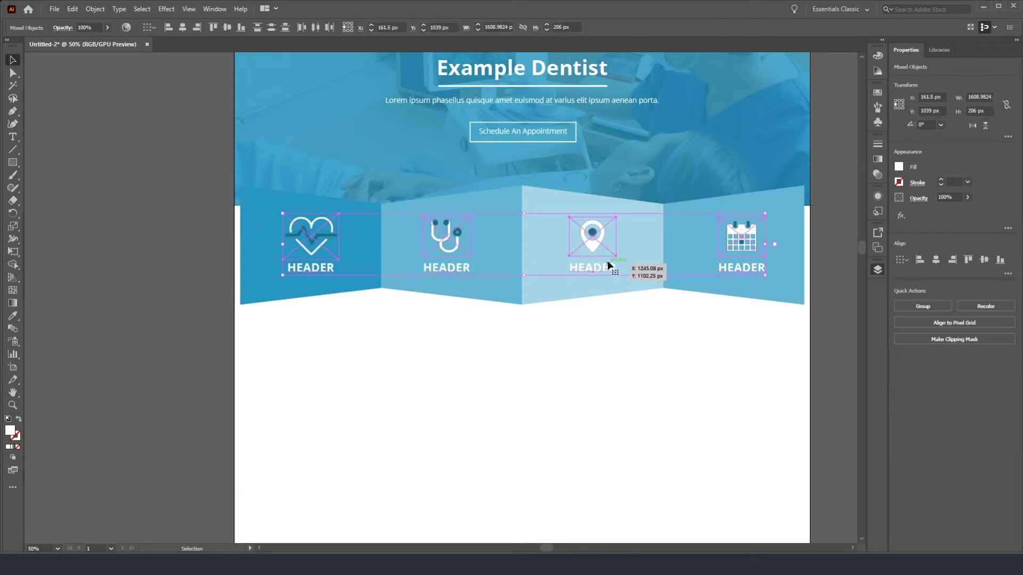
key("Up")
key("Up")
key("Up")
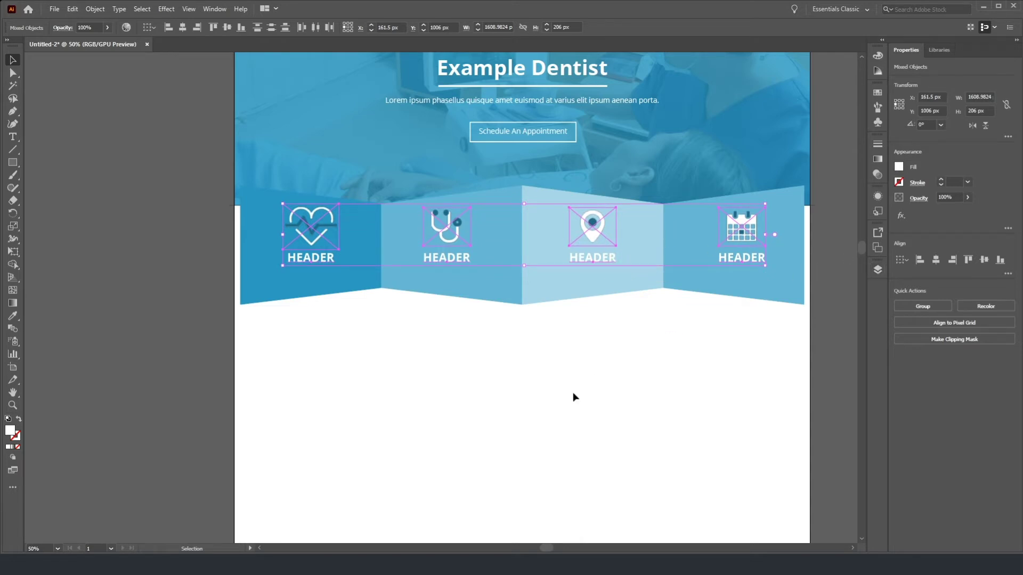
left_click(574, 392)
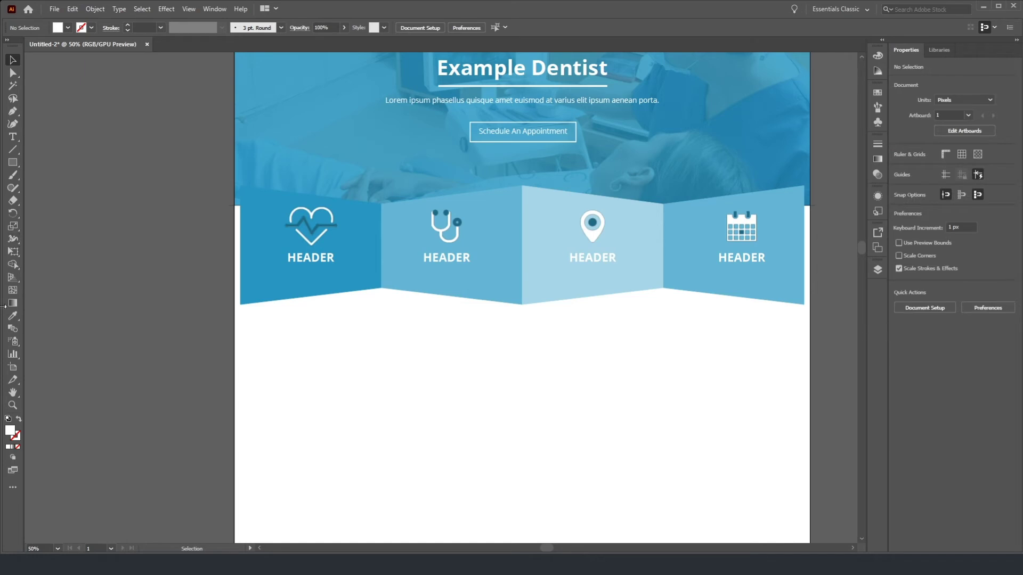
Step: Add the text "Sample text here" over the first banner panel, around its HEADER label
key("t")
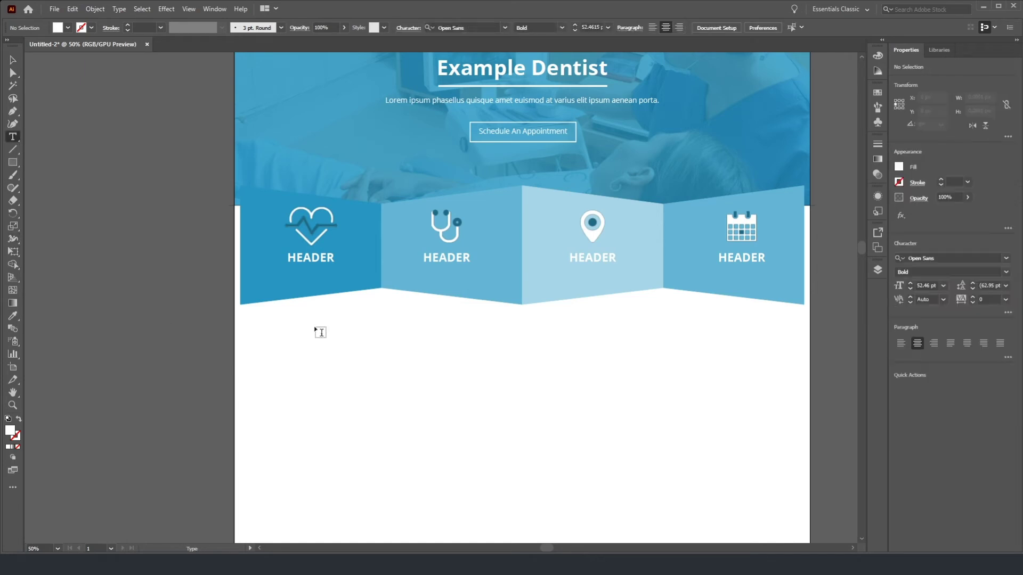
left_click(302, 273)
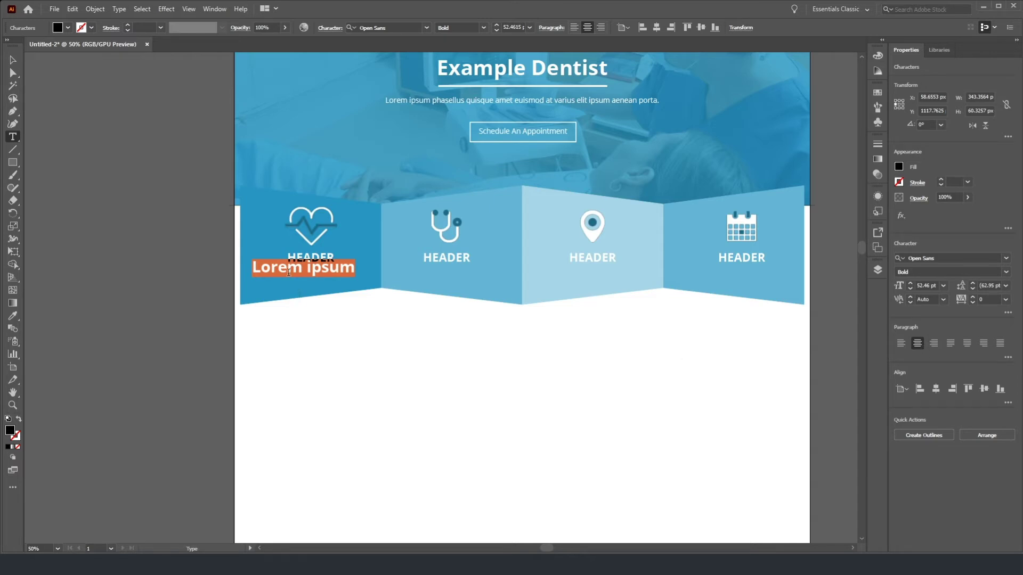
type("SA")
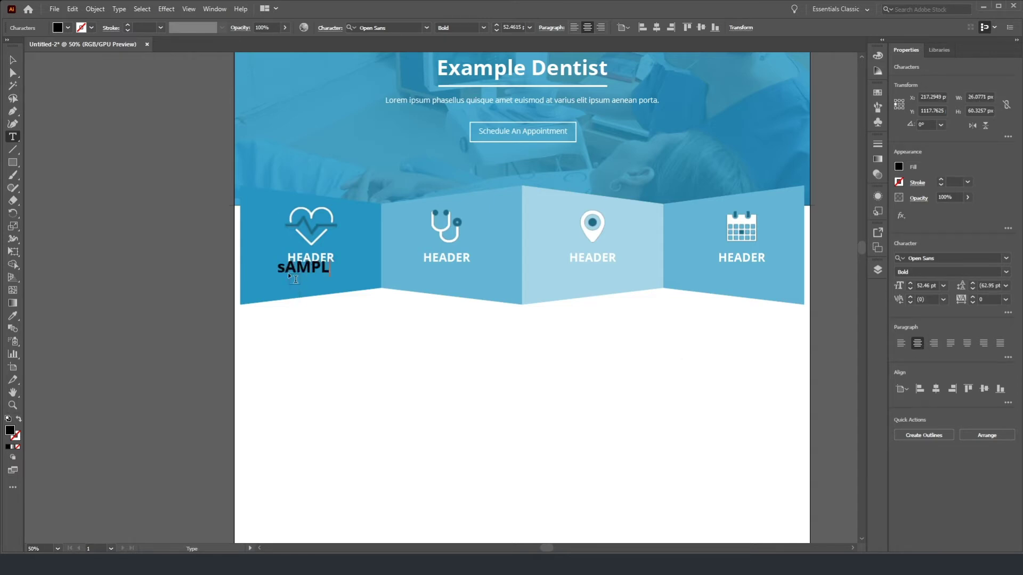
type("Samp")
key("BackSpace")
key("BackSpace")
type("mple text here")
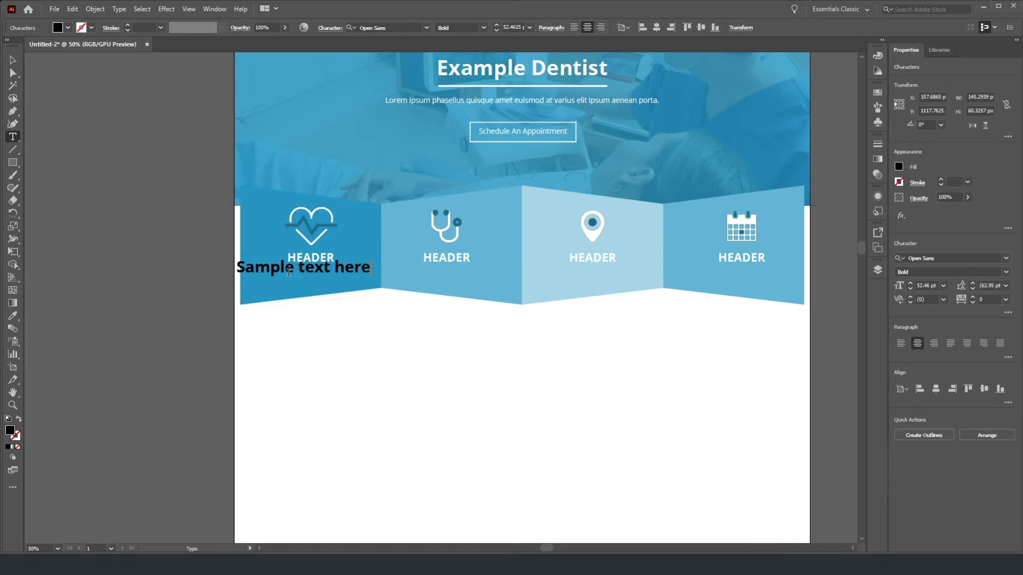
key("ctrl+a")
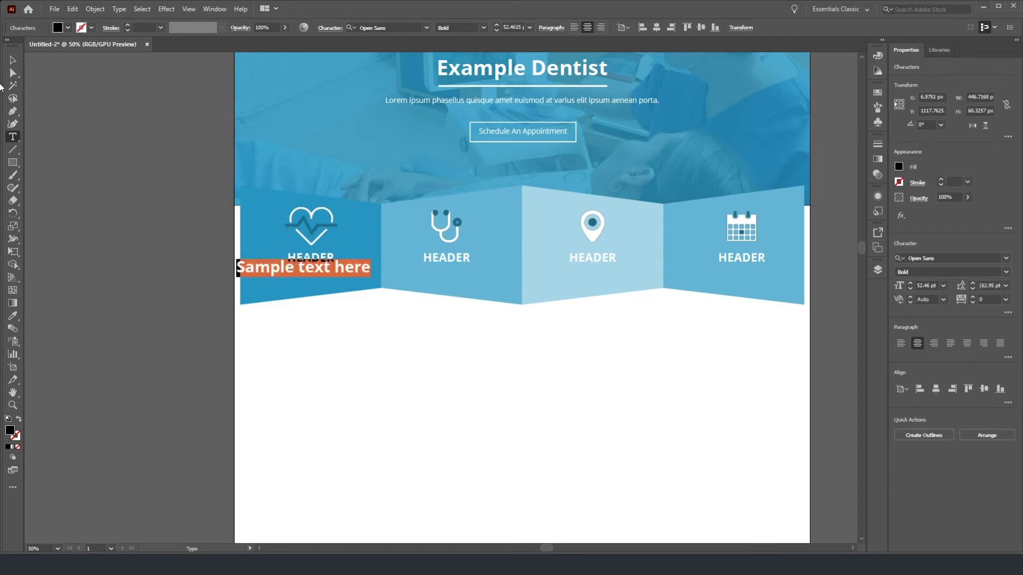
left_click(12, 59)
Step: Copy the Body text sample's formatting onto the "Sample text here" line and give it a white fill
scroll(297, 254, "down", 6)
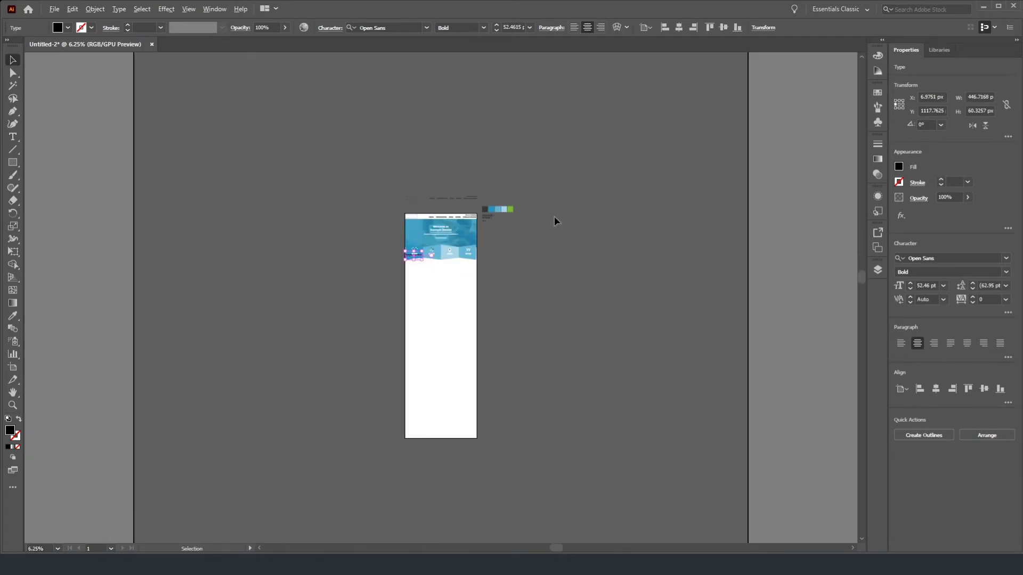
scroll(505, 223, "up", 4)
left_click(13, 316)
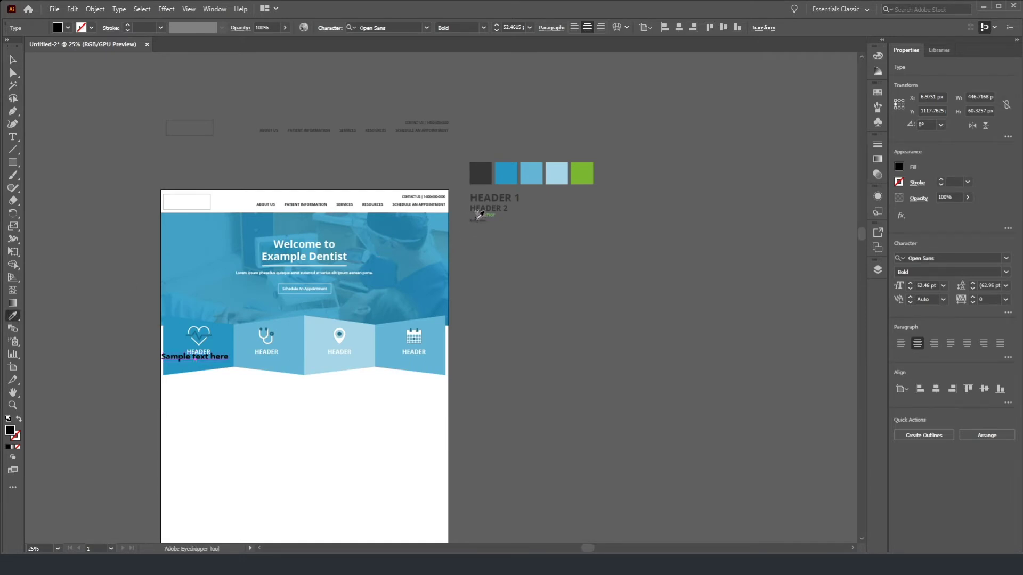
left_click(478, 217)
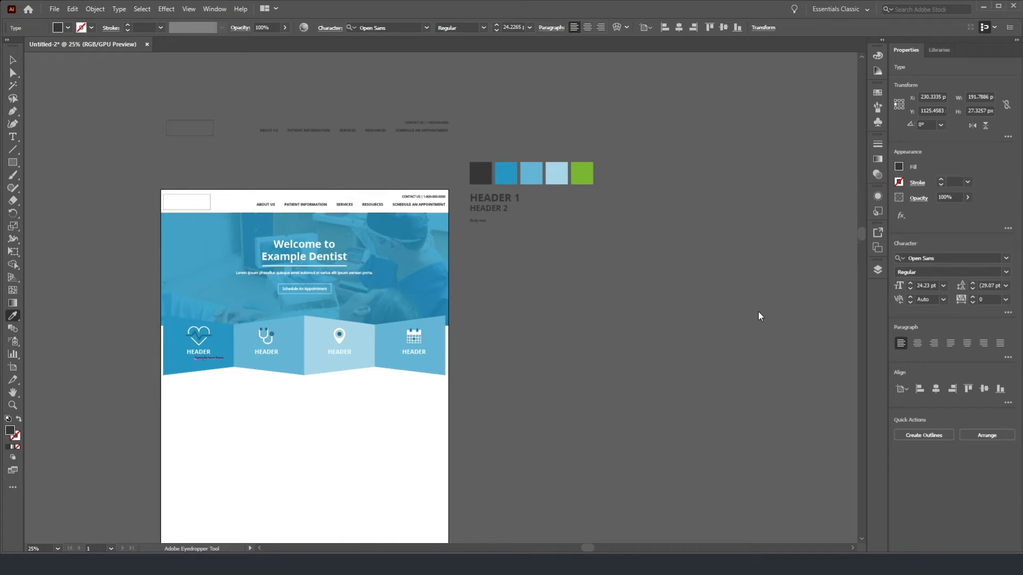
left_click(203, 342)
left_click(13, 61)
scroll(143, 297, "up", 3)
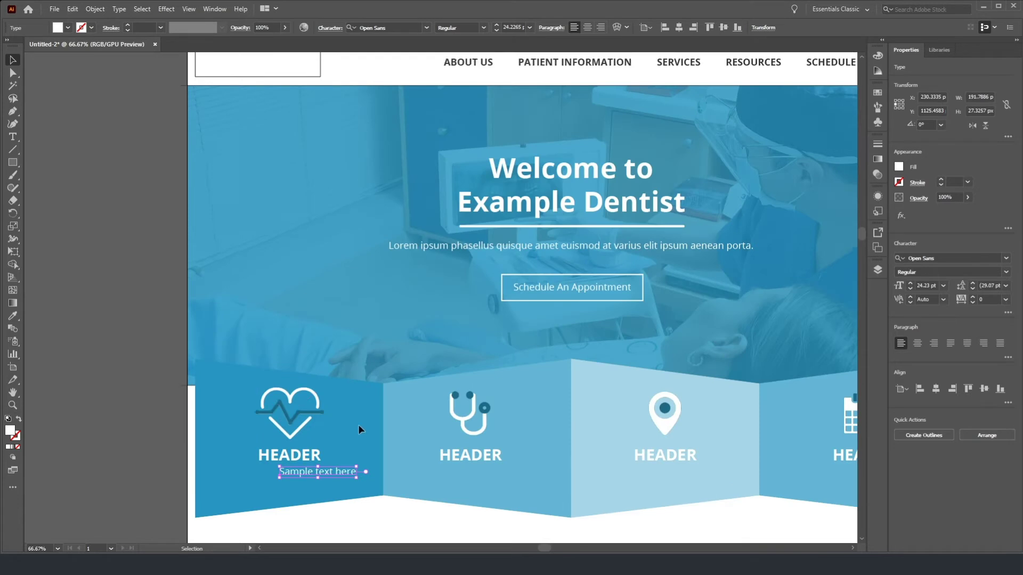
Step: Center the sample text's paragraph beneath the first HEADER and duplicate it beneath the stethoscope's HEADER
scroll(312, 453, "down", 3)
scroll(312, 453, "up", 2)
left_click_drag(306, 275, 676, 264)
left_click(917, 343)
key("ctrl+minus")
key("ctrl+minus")
scroll(676, 263, "right", 5)
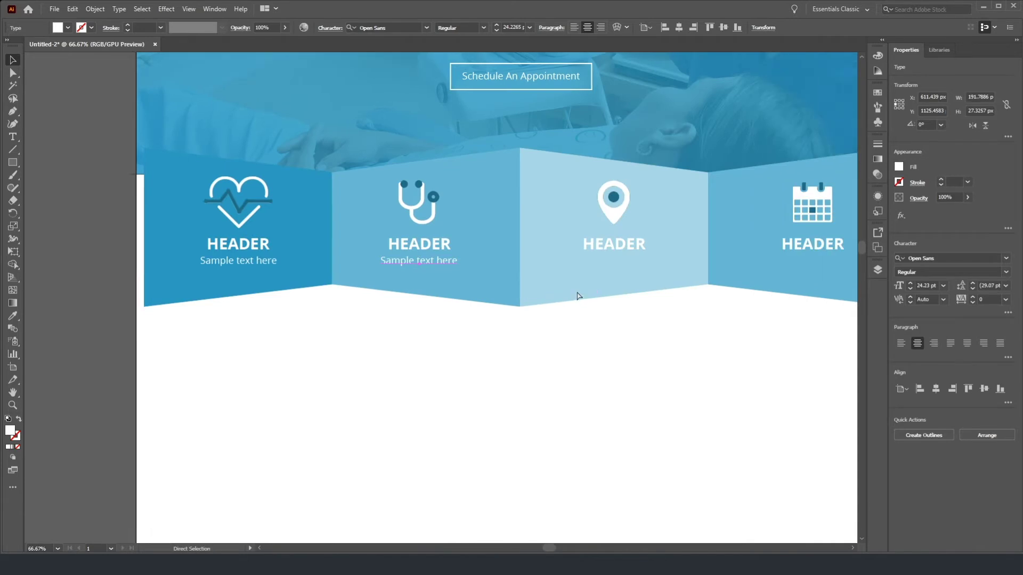
Step: Duplicate the sample text beneath the location pin and calendar HEADER labels, level with the first, and leave everything deselected
scroll(578, 295, "right", 3)
left_click_drag(322, 269, 508, 259)
key("ctrl+z")
left_click_drag(321, 263, 708, 263)
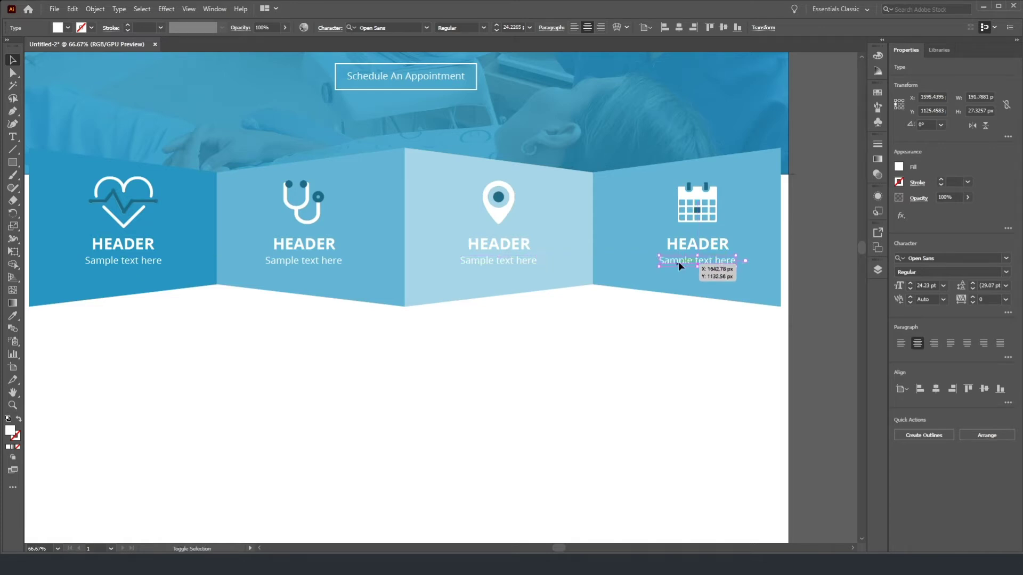
left_click(477, 261, "shift")
left_click(287, 263, "shift")
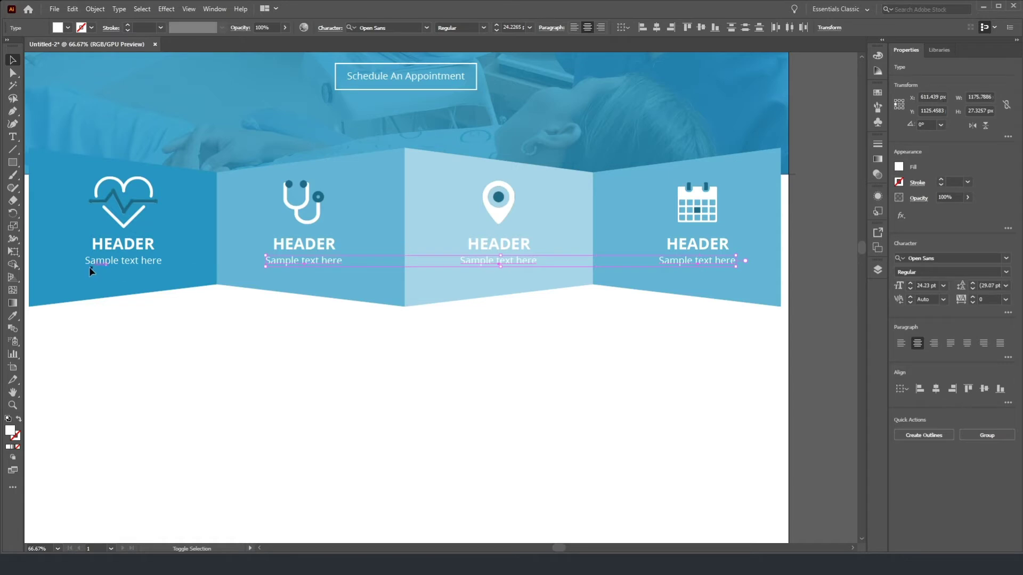
left_click(94, 263, "shift")
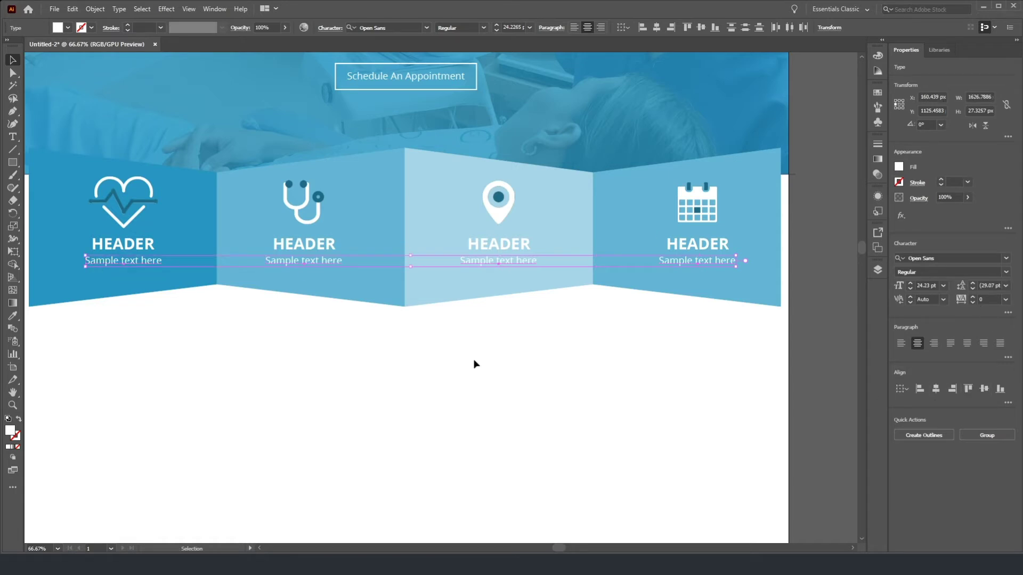
left_click(207, 334)
key("ctrl+minus")
key("ctrl+minus")
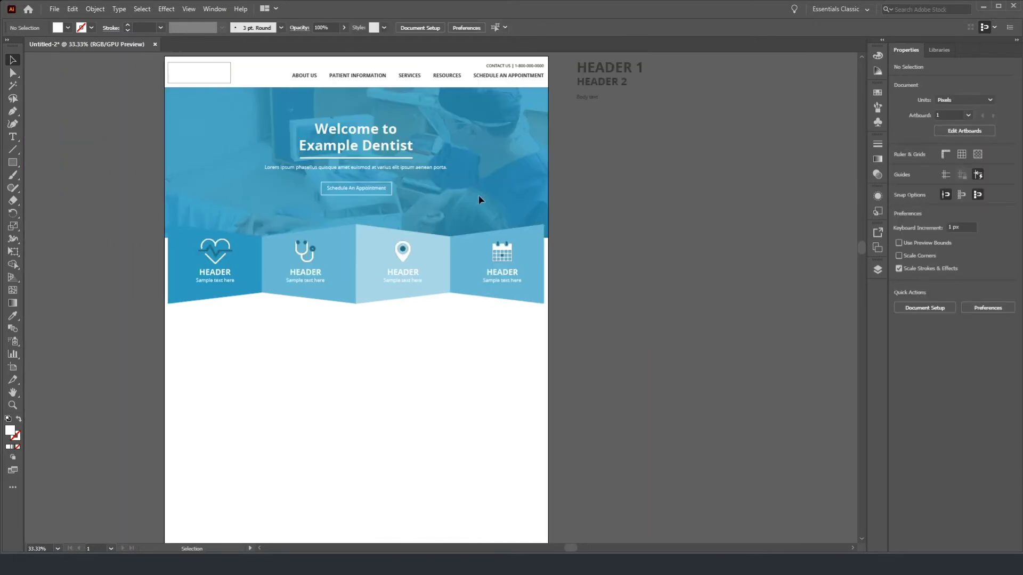
Step: Add a left-aligned "Lorem ipsum" text below the banner and move it to X 20 px, flush with the first panel's outer edge
scroll(477, 199, "up", 4)
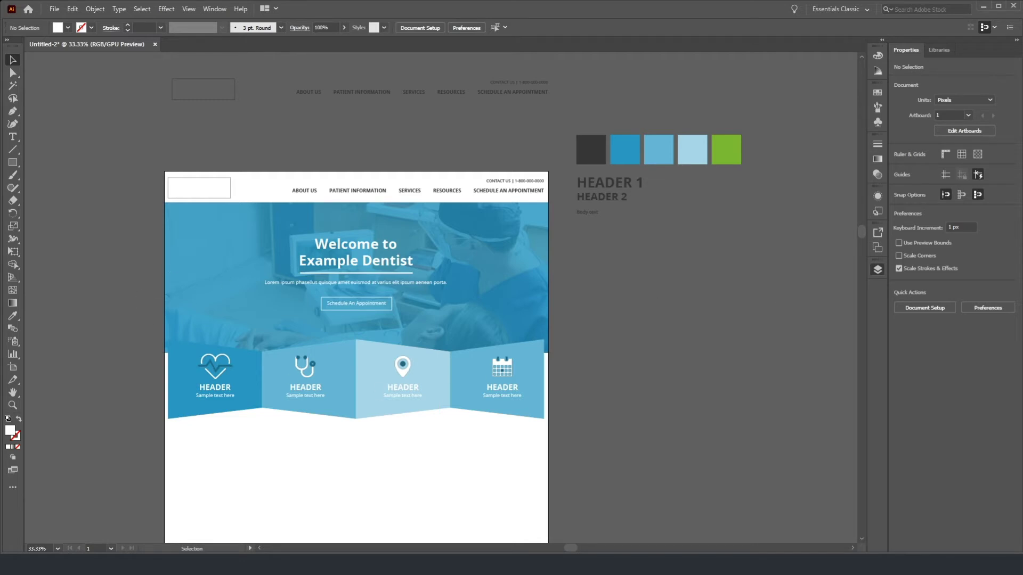
scroll(299, 411, "down", 4)
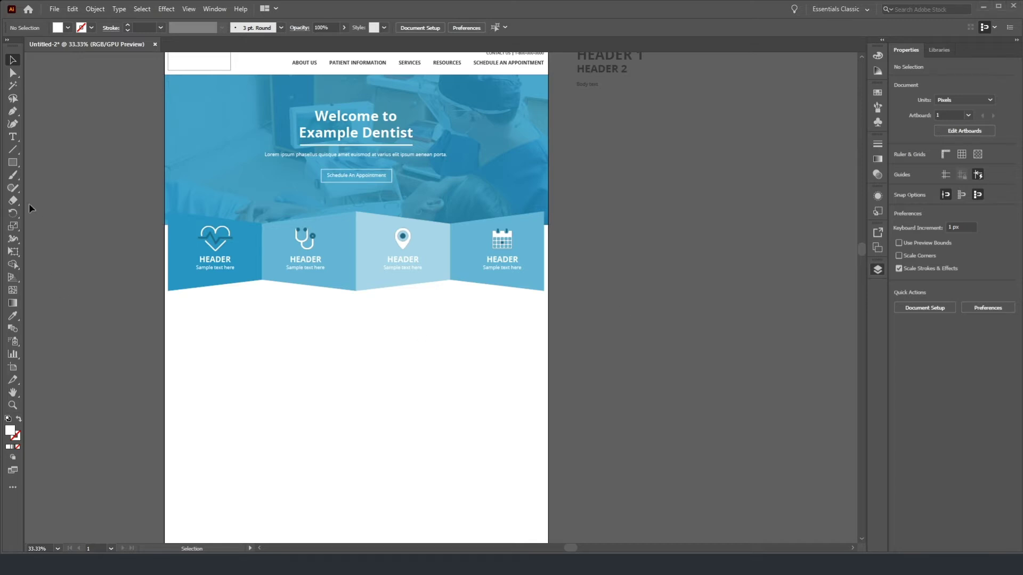
left_click(12, 137)
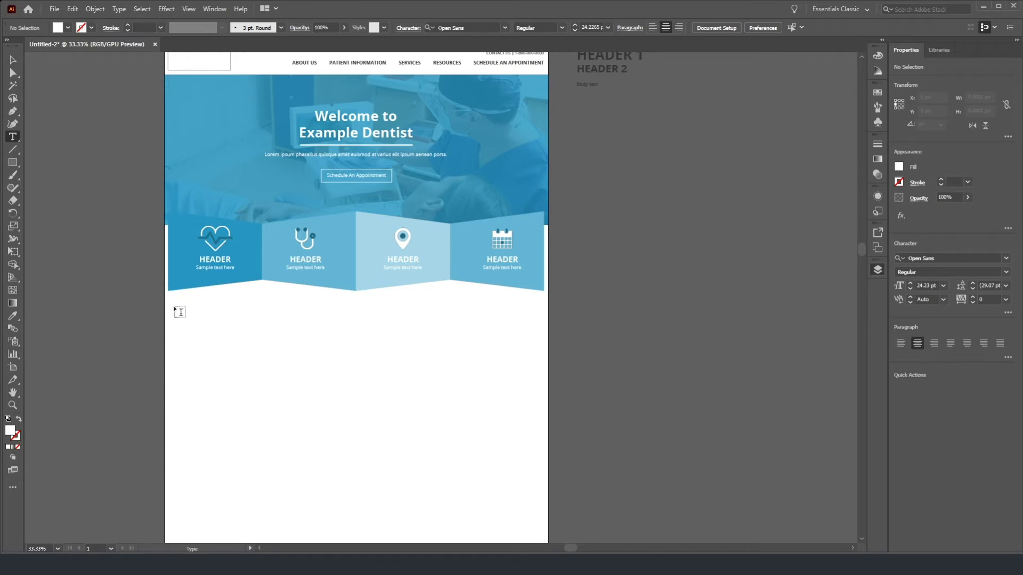
left_click(174, 309)
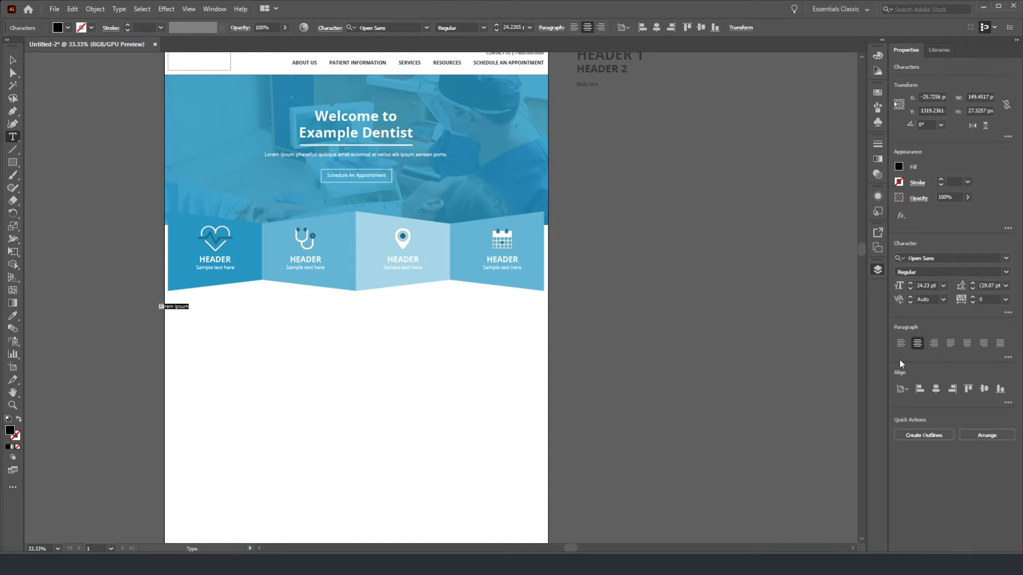
left_click(901, 343)
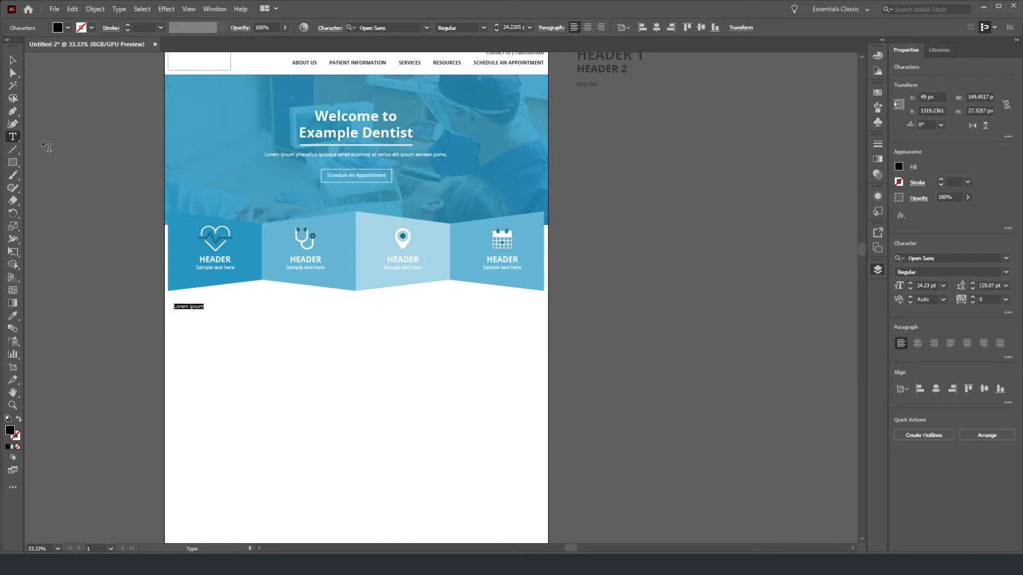
left_click(11, 60)
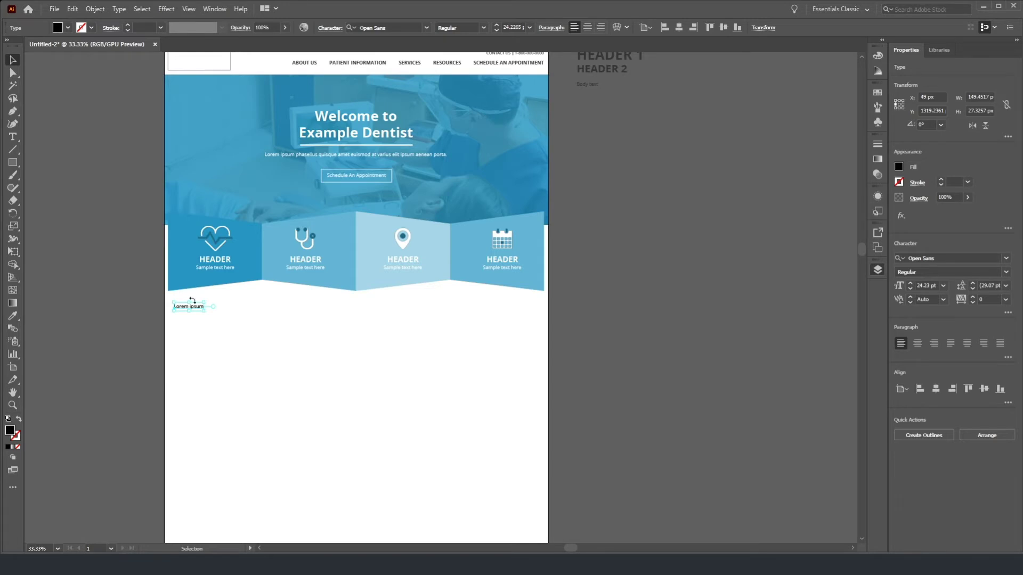
scroll(171, 298, "up", 1)
mouse_move(174, 314)
left_mouse_down()
mouse_move(184, 314)
mouse_move(176, 310)
left_mouse_up()
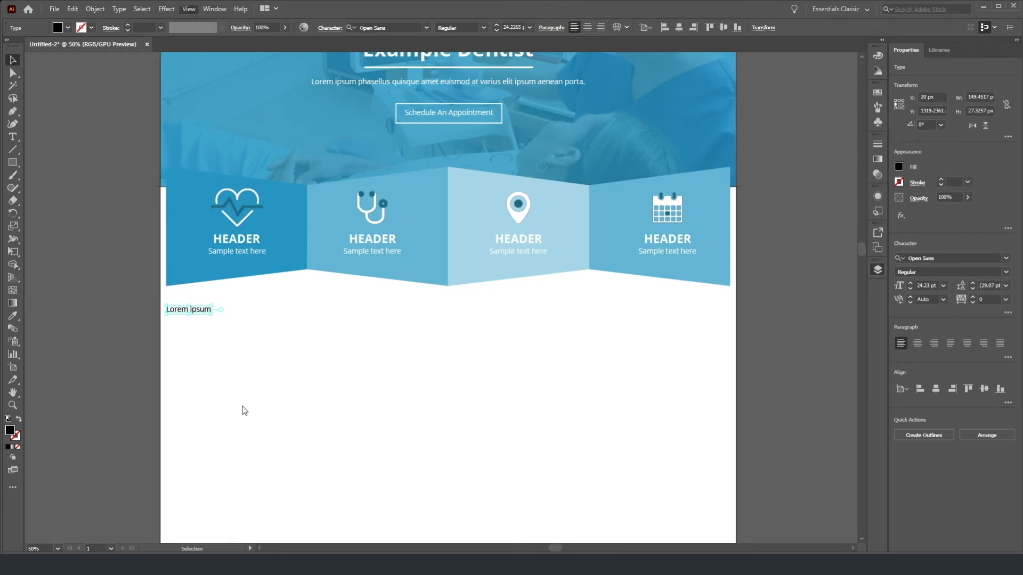
Step: Show the column guides and replace the "Lorem ipsum" text below the banner with the two copied placeholder paragraphs
key("ctrl+semicolon")
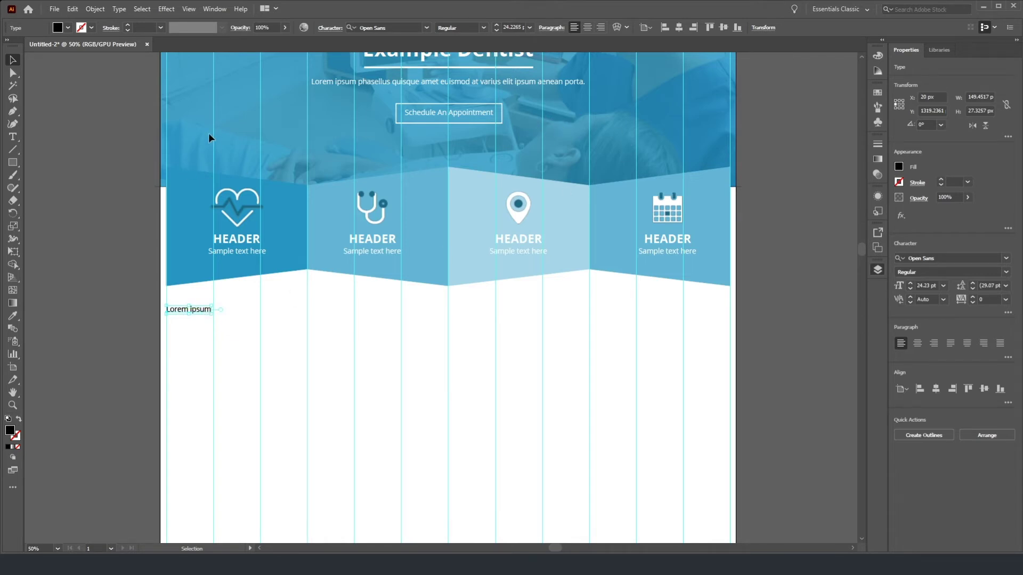
scroll(248, 205, "up", 5)
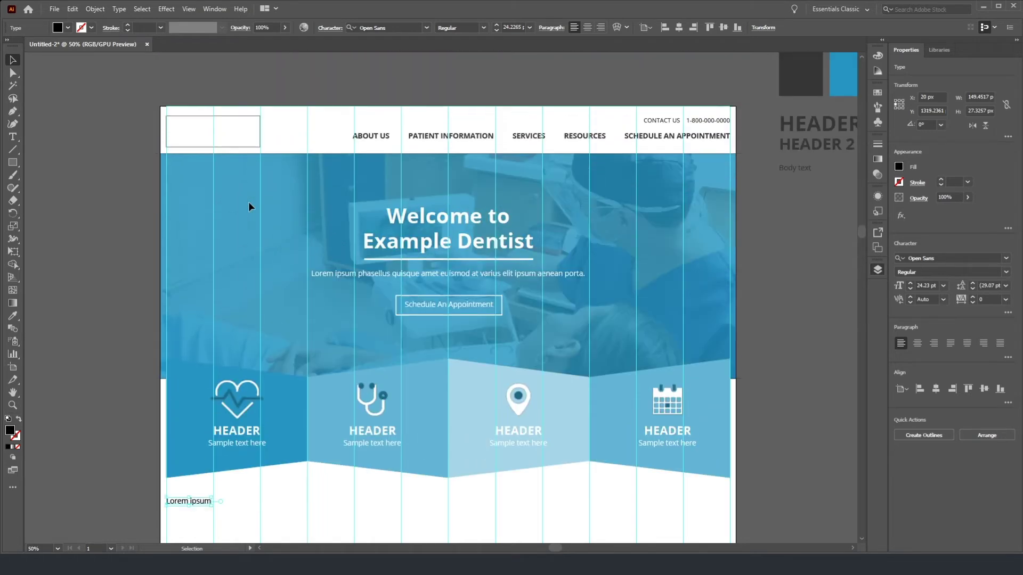
scroll(248, 205, "down", 6)
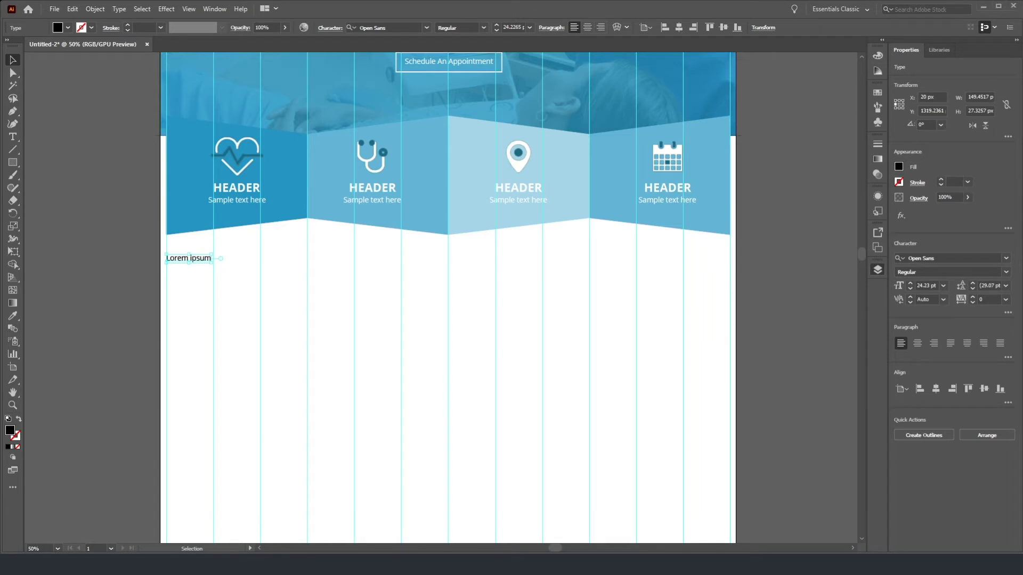
double_click(176, 257)
key("ctrl+a")
key("ctrl+v")
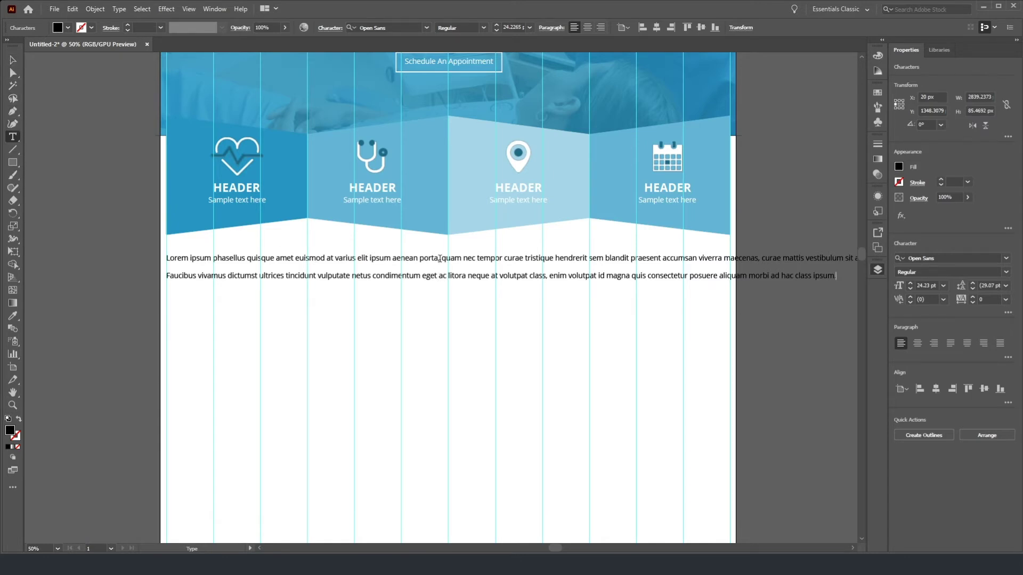
Step: Break both placeholder paragraphs into shorter lines so they fit between the first column guide and the artboard's central guide
key("Delete")
key("shift+Return")
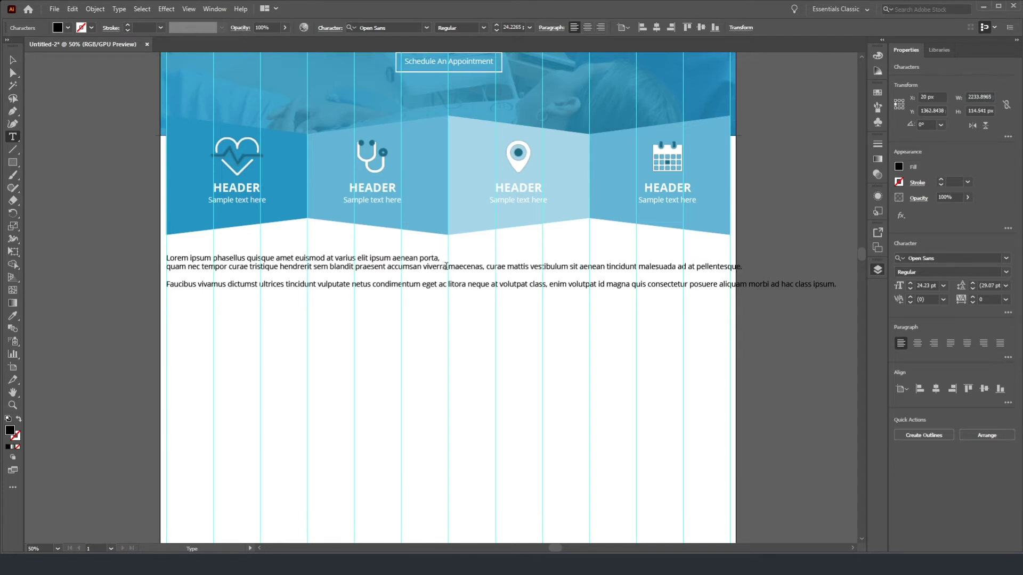
key("Return")
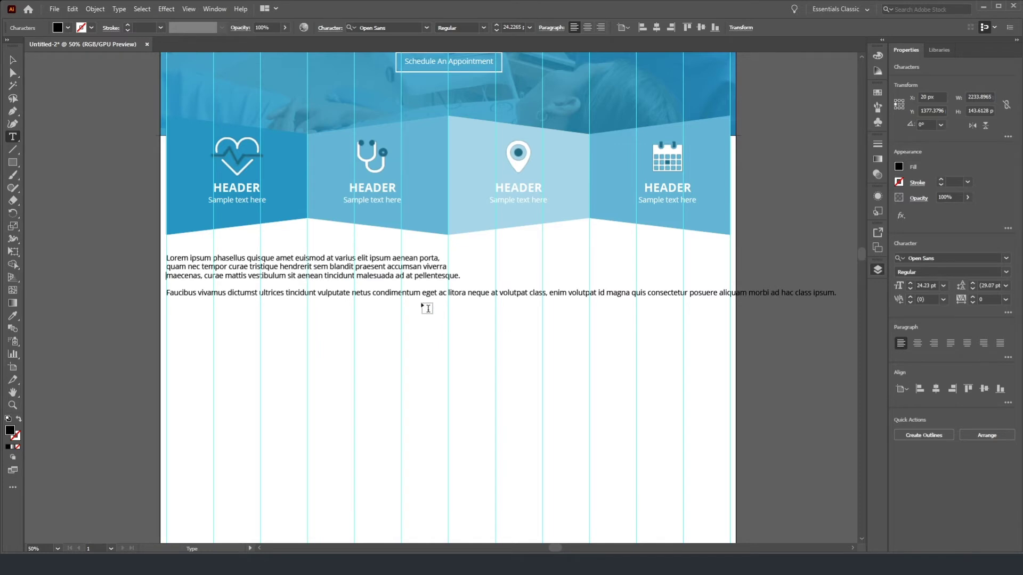
key("Return")
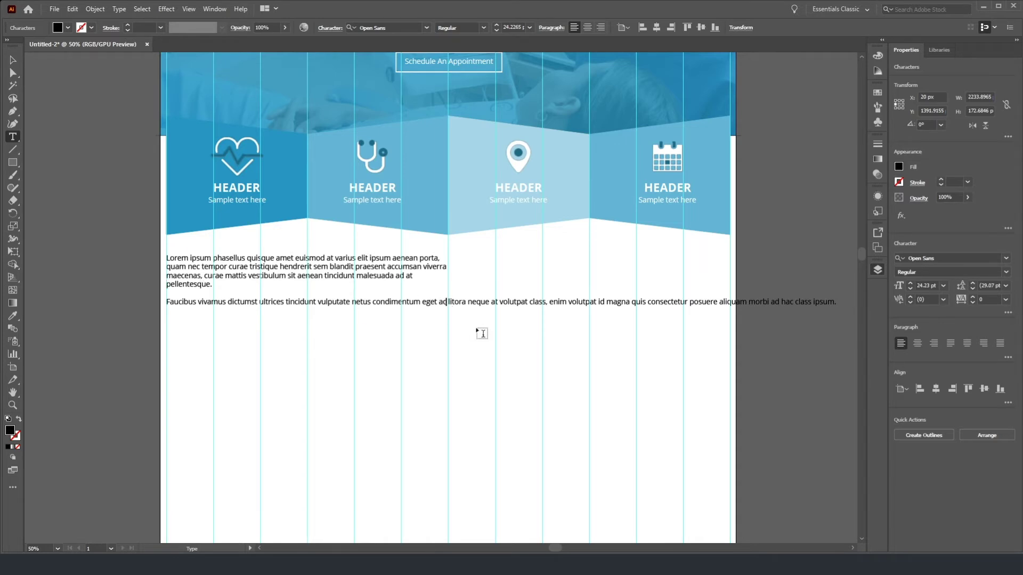
key("Return")
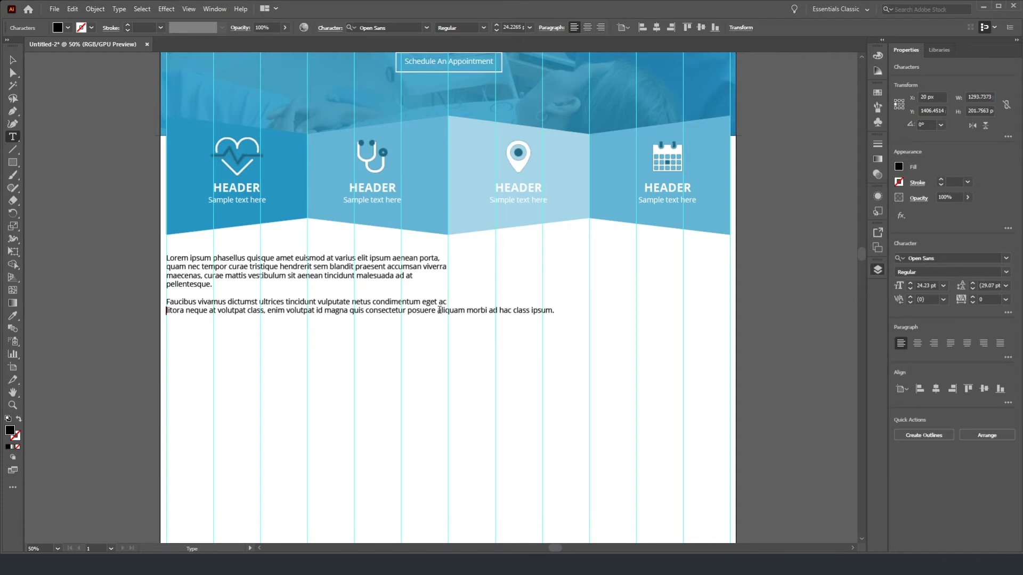
key("Return")
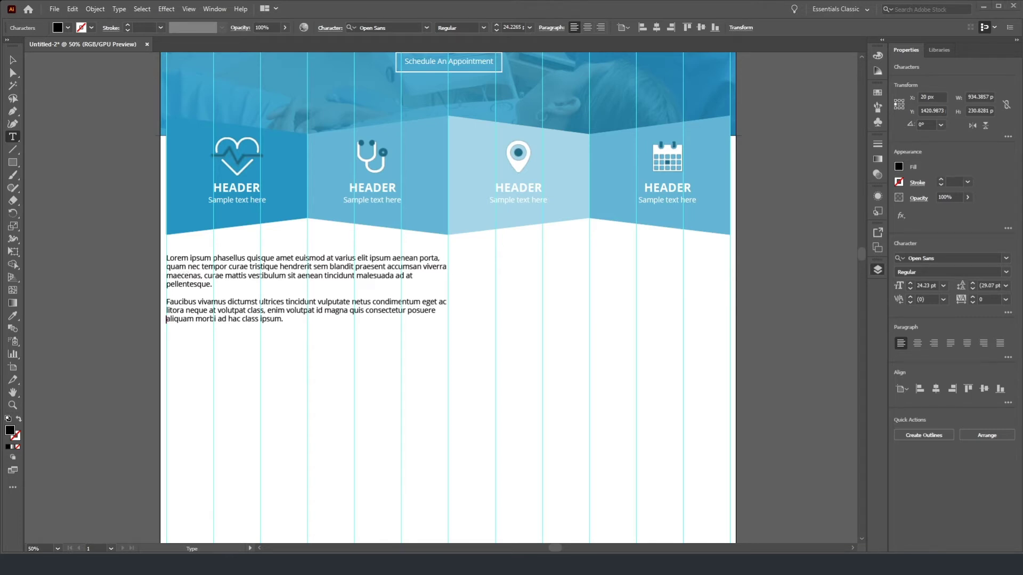
key("Escape")
Step: Insert the line "Lorem ipsum phasellus quisque amet euismod at varius elit ipsum aenean porta" as its own paragraph above the body text
left_click(175, 261)
type("Lorem ipsum phasellus quisque amet euismod at varius elit ipsum aenean porta")
key("Return")
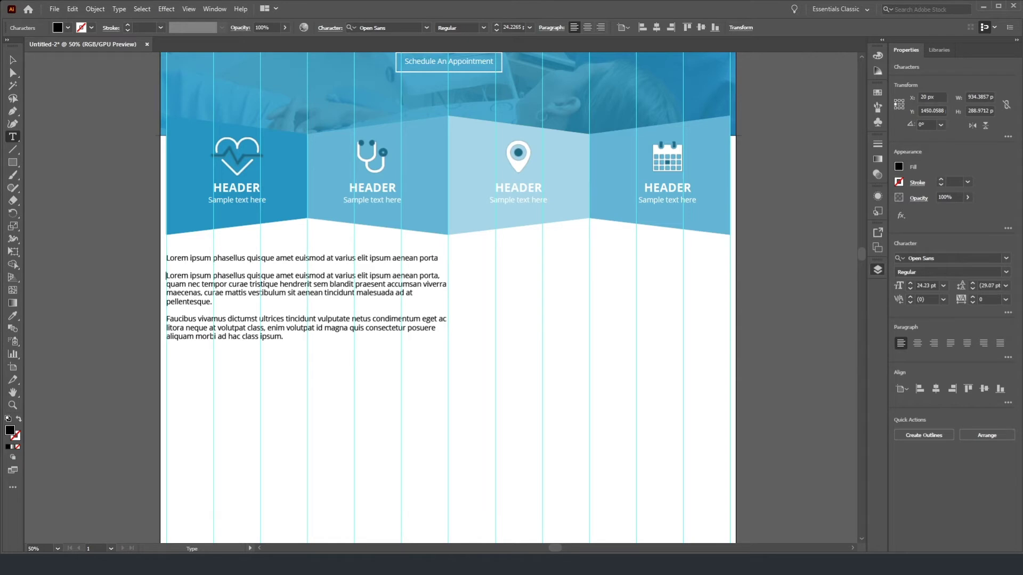
Step: Apply the HEADER 2 sample's bold 52.46 pt dark grey formatting to the new first line of the text block
triple_click(190, 259)
scroll(352, 228, "up", 5)
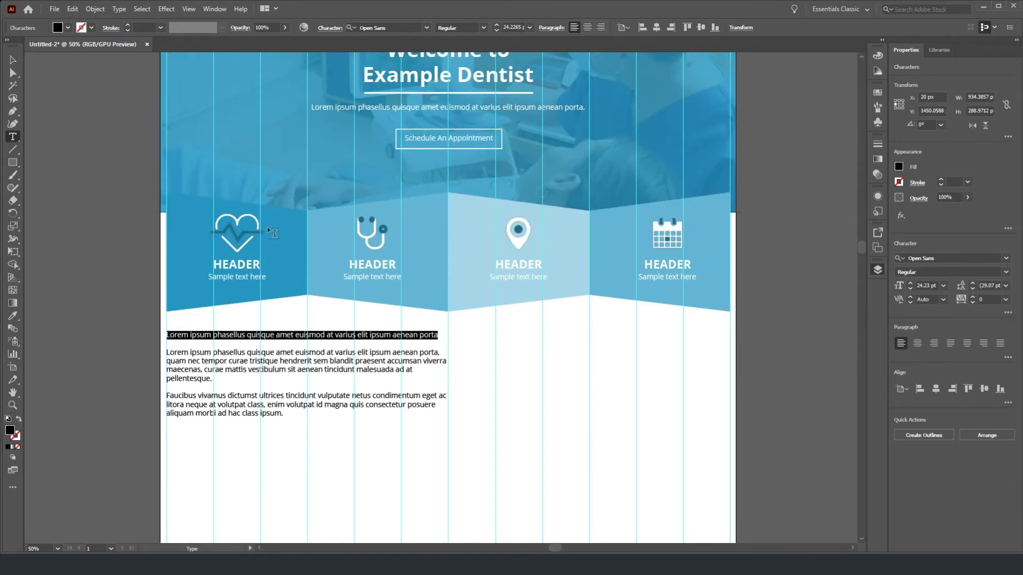
scroll(352, 228, "up", 2)
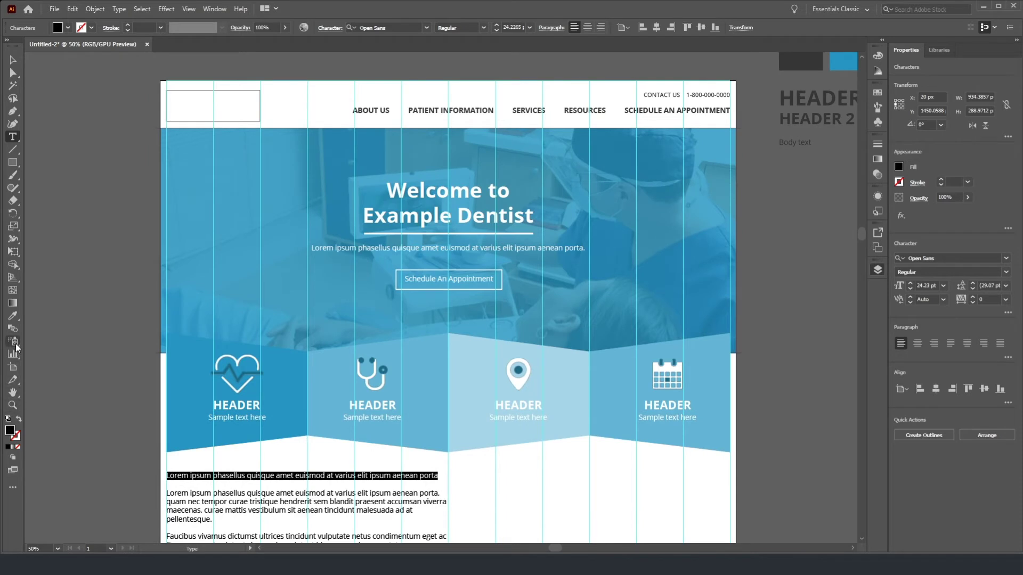
left_click(13, 316)
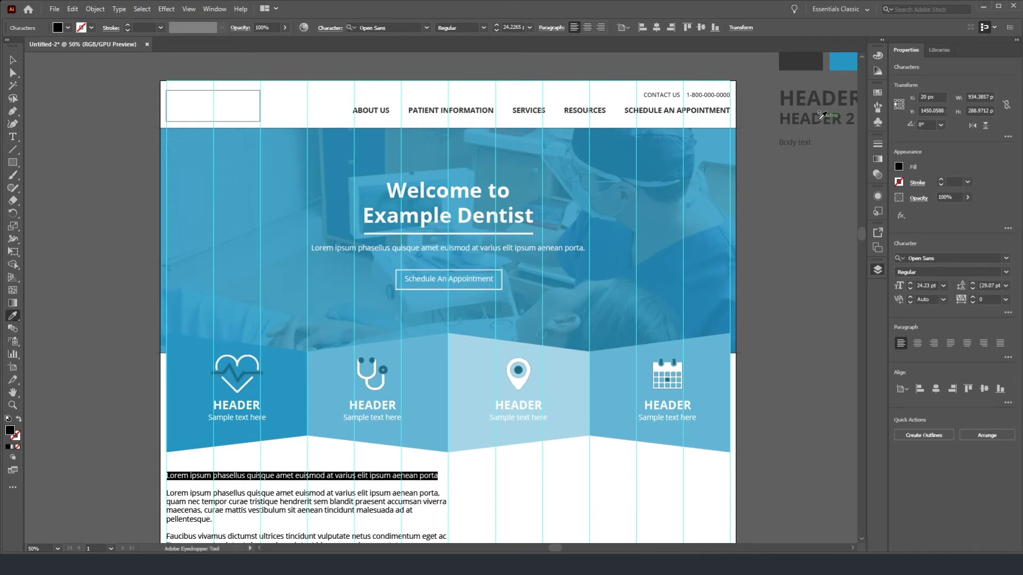
left_click(820, 117)
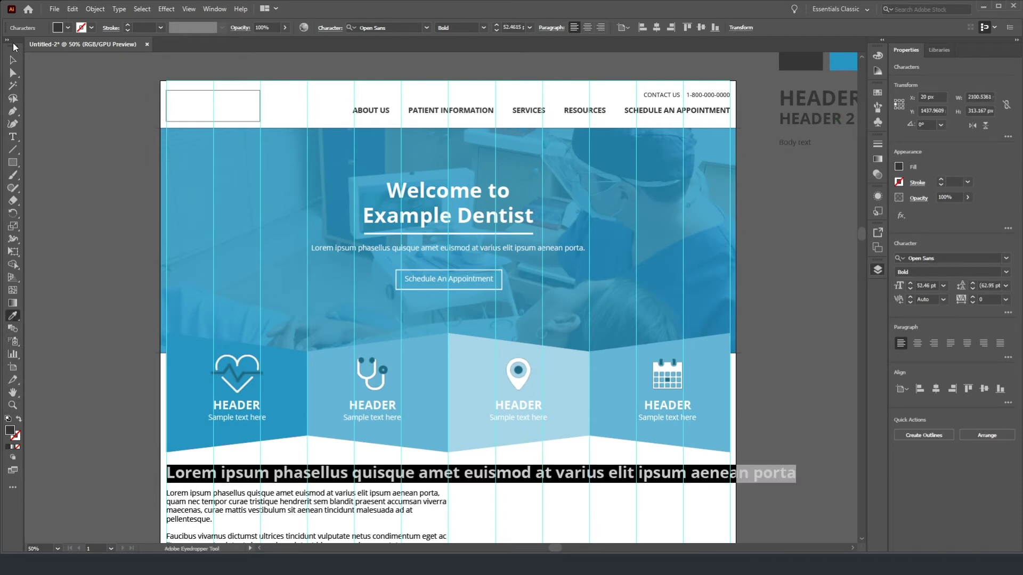
Step: Break the heading before "amet" and shorten its second line to "amet euismod at varius elit ipsum."
left_click(12, 60)
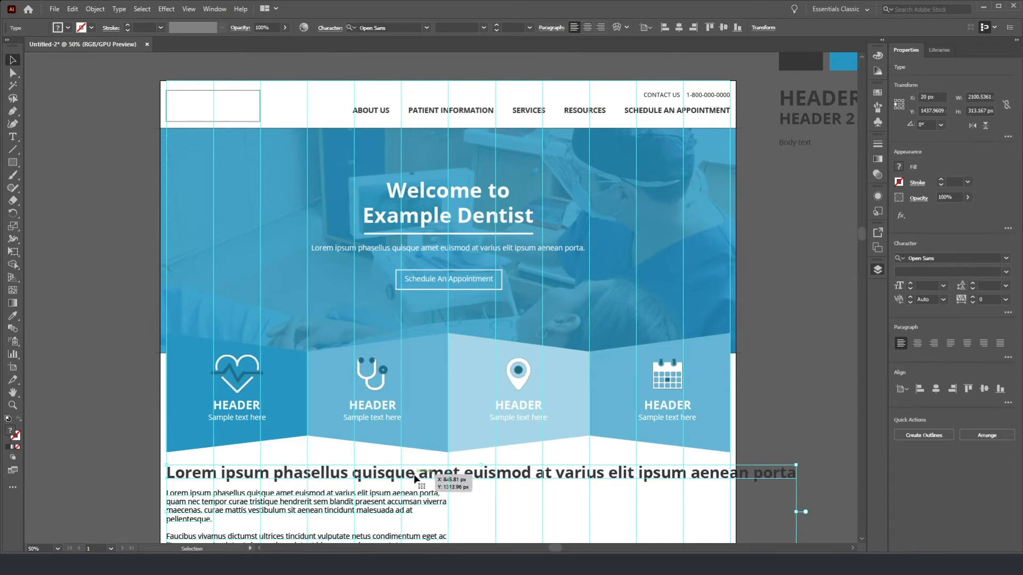
scroll(852, 248, "down", 2)
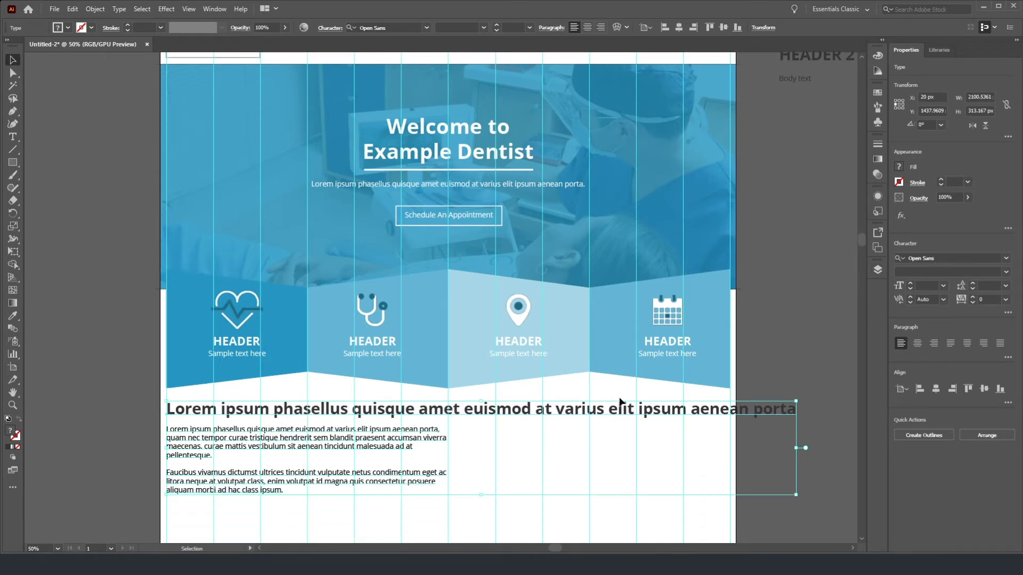
double_click(419, 412)
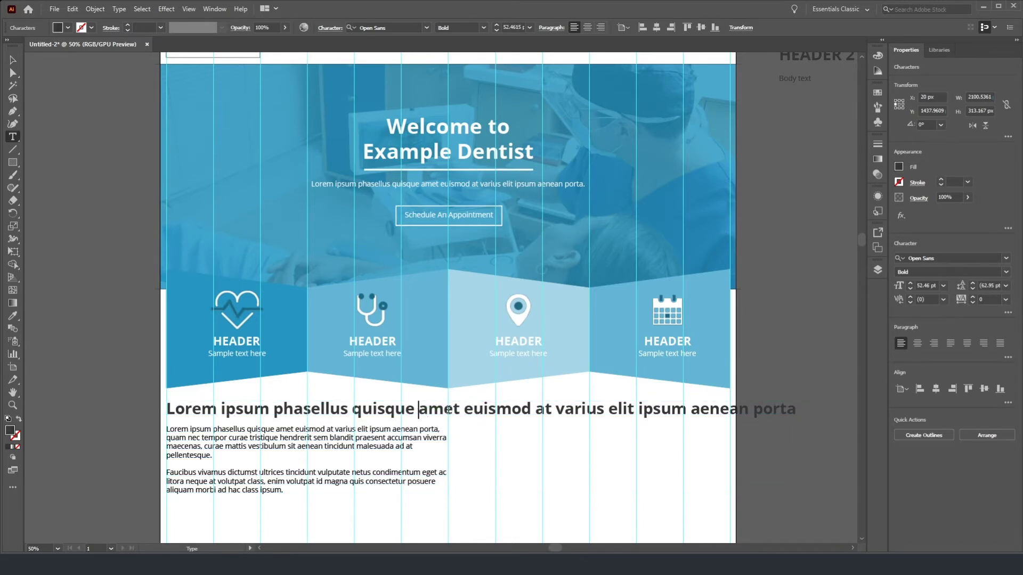
key("Return")
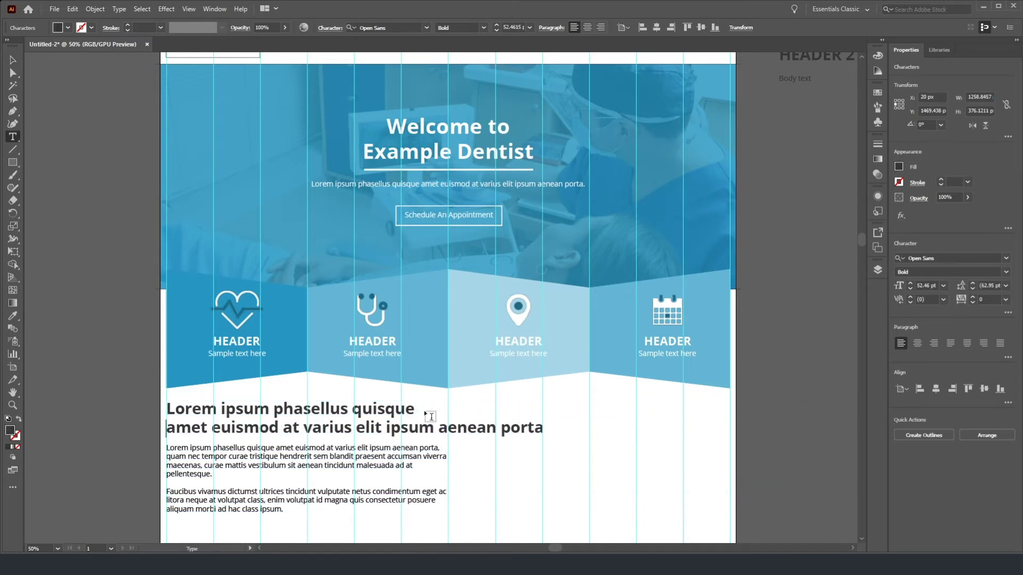
key("shift+End")
key("Delete")
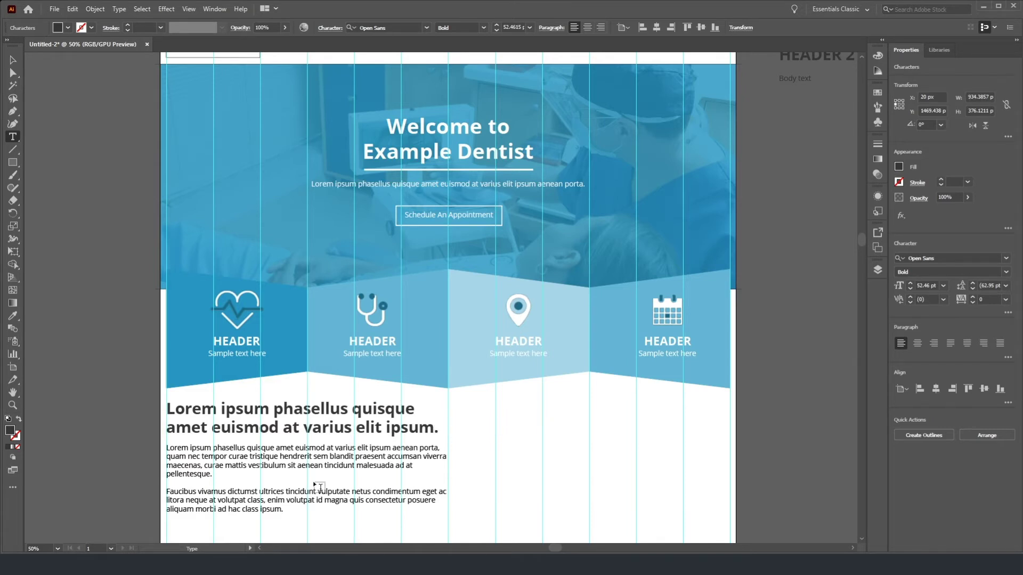
scroll(350, 410, "down", 4)
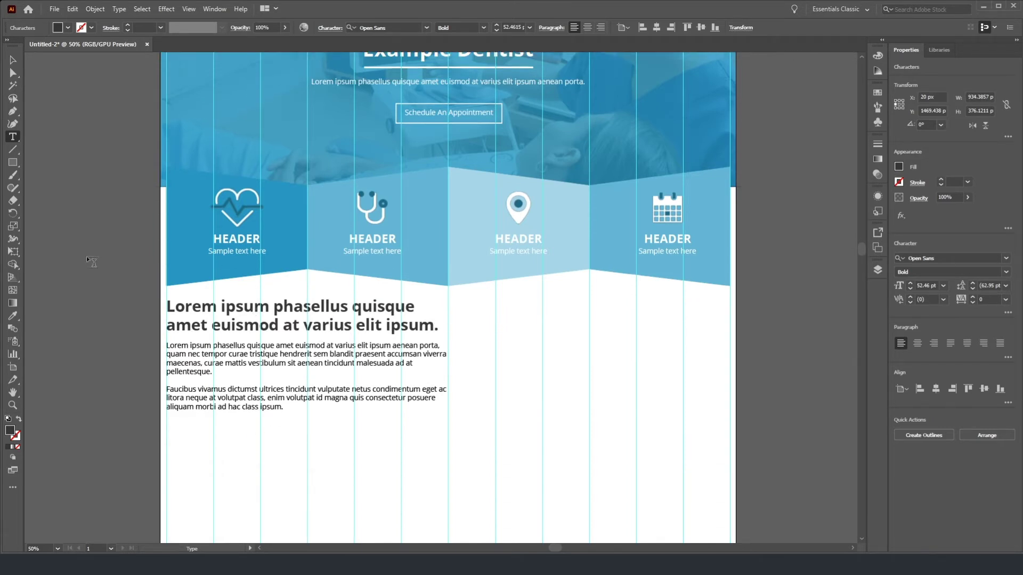
left_click(14, 60)
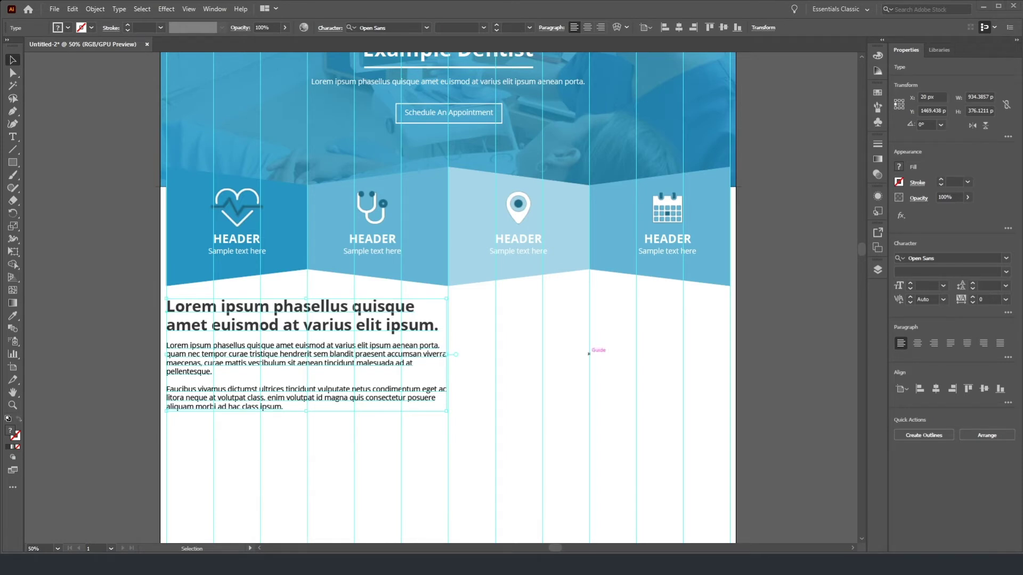
Step: Duplicate the "Faucibus vivamus" paragraph as a third paragraph at the end of the text block, leaving a blank line between them
scroll(272, 331, "down", 4)
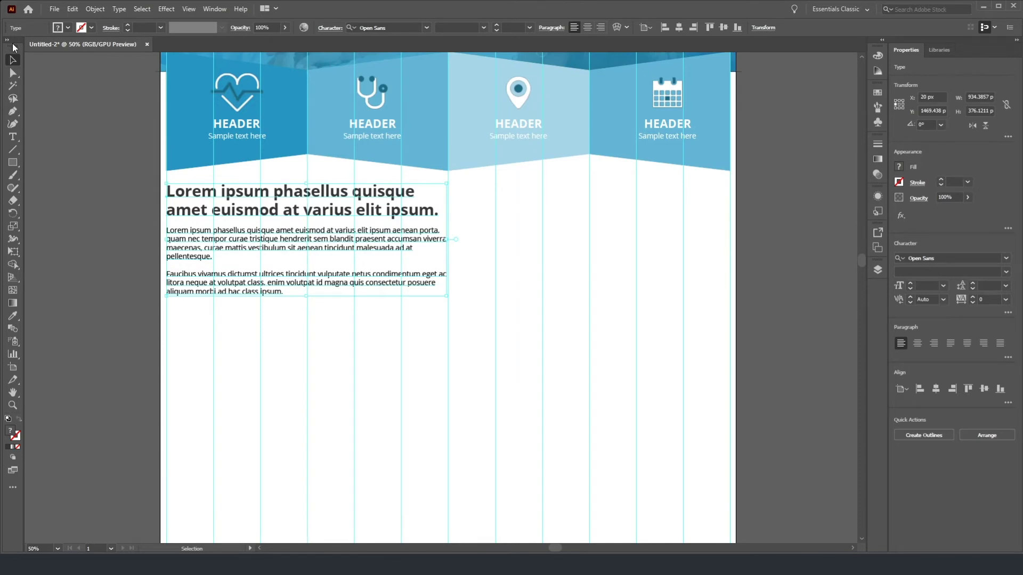
double_click(192, 240)
triple_click(193, 239)
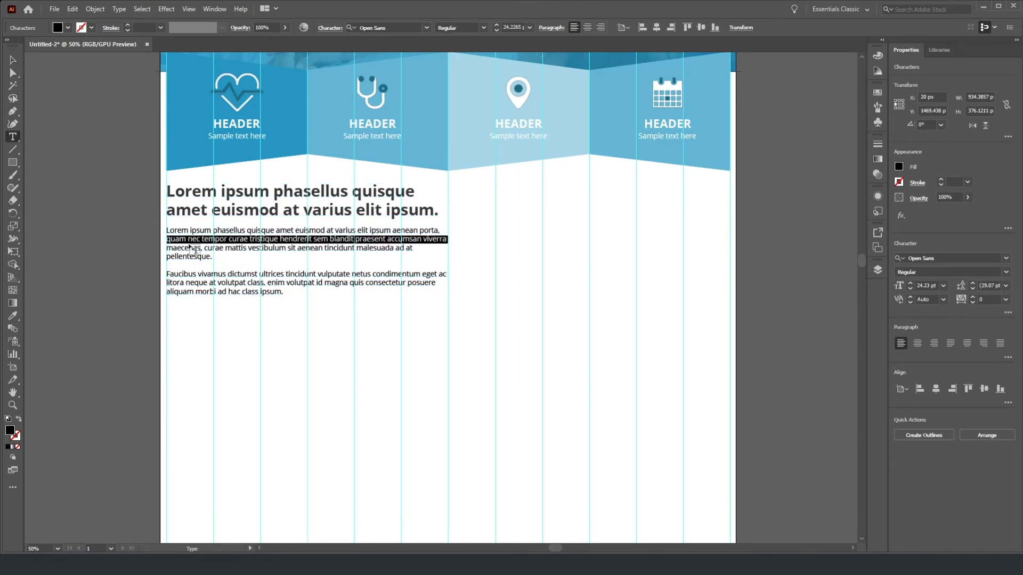
left_click_drag(284, 293, 165, 275)
key("ctrl+c")
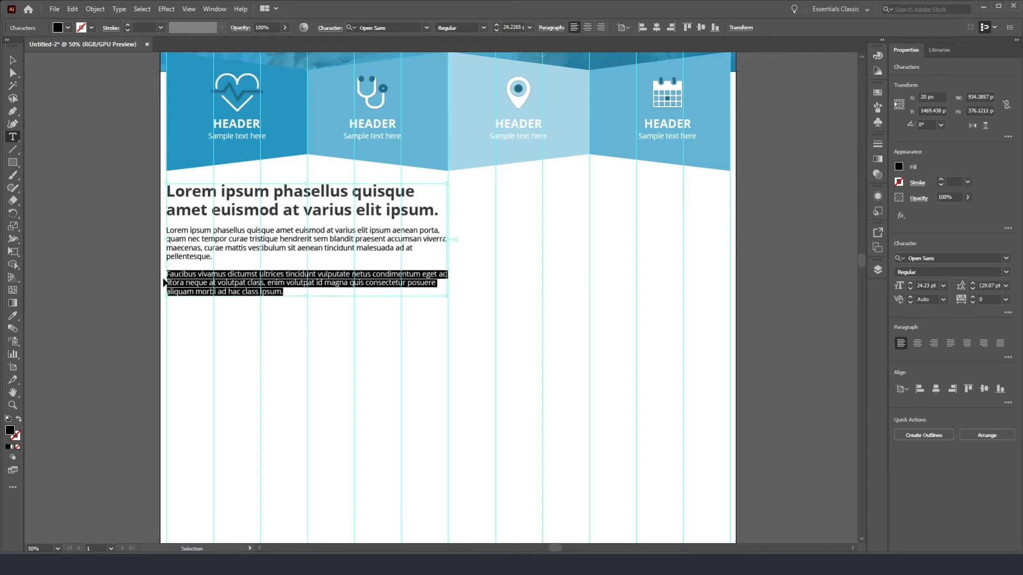
key("Right")
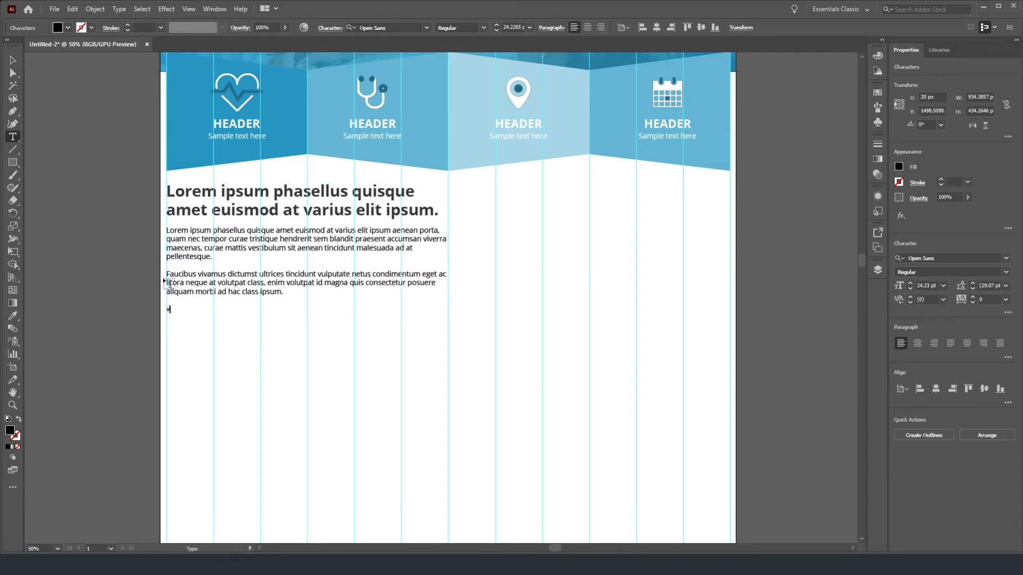
key("ctrl+v")
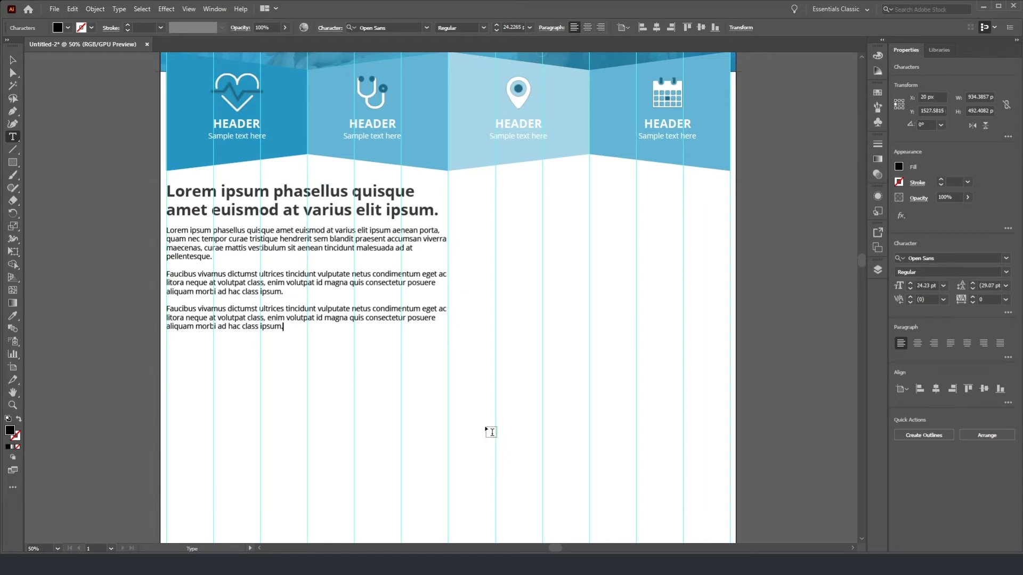
Step: Undo the repeated third paragraph in the body text and finish editing the text
key("ctrl+z")
key("ctrl+z")
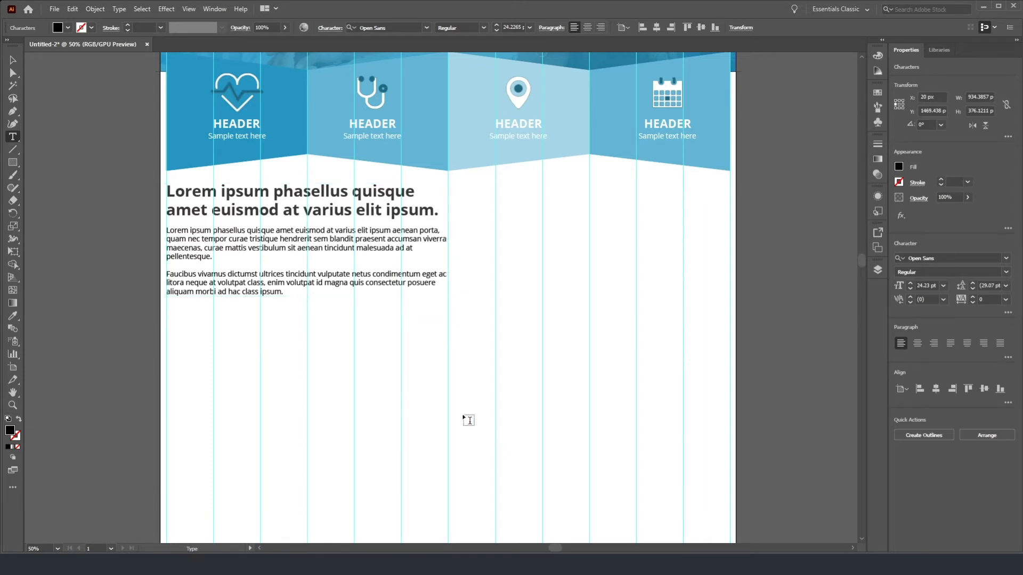
key("Escape")
Step: Draw a rectangle about 918 × 499 px beside the heading and body text, ending at the outermost column guide
scroll(219, 328, "up", 5)
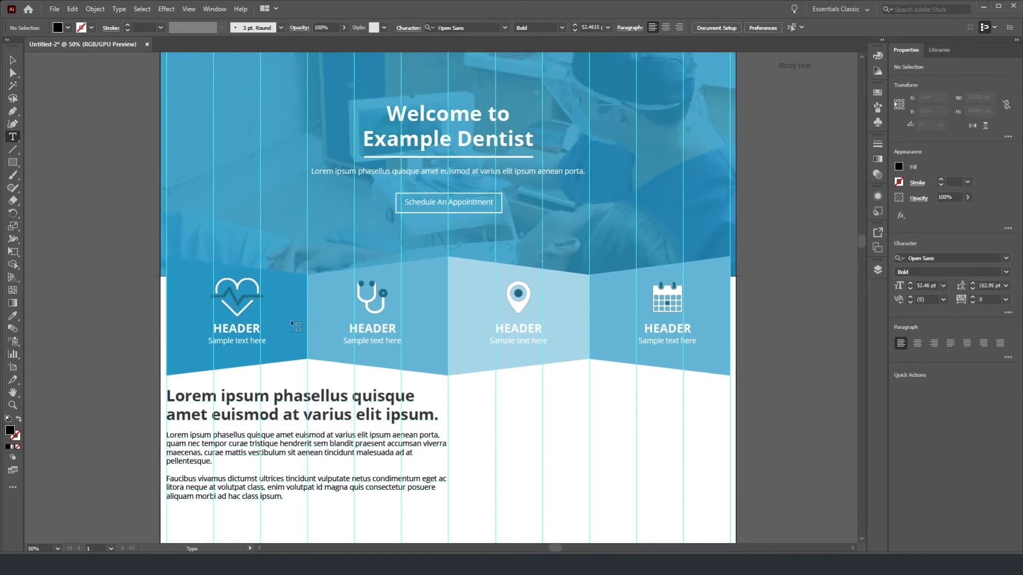
scroll(337, 353, "down", 4)
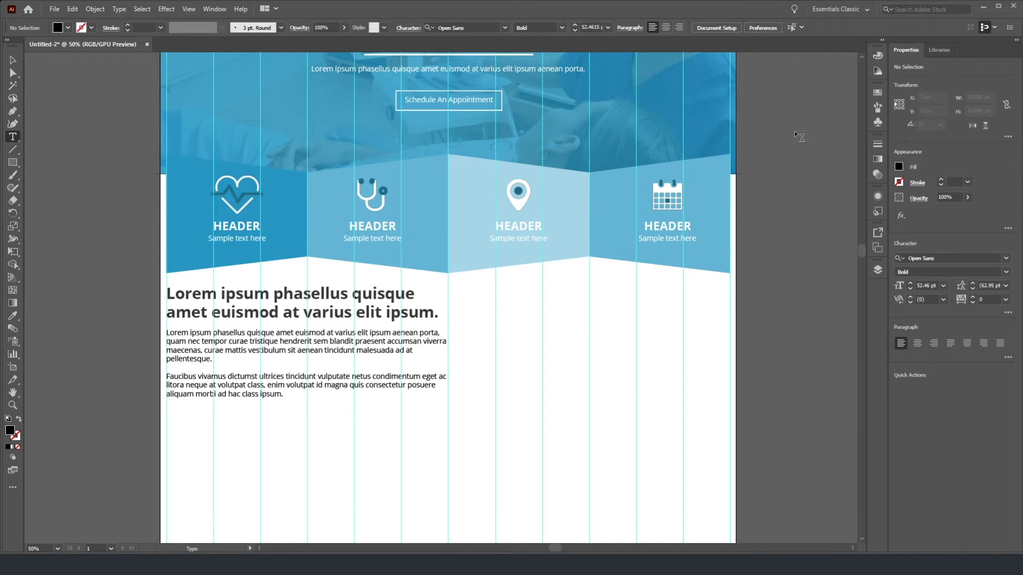
left_click(13, 162)
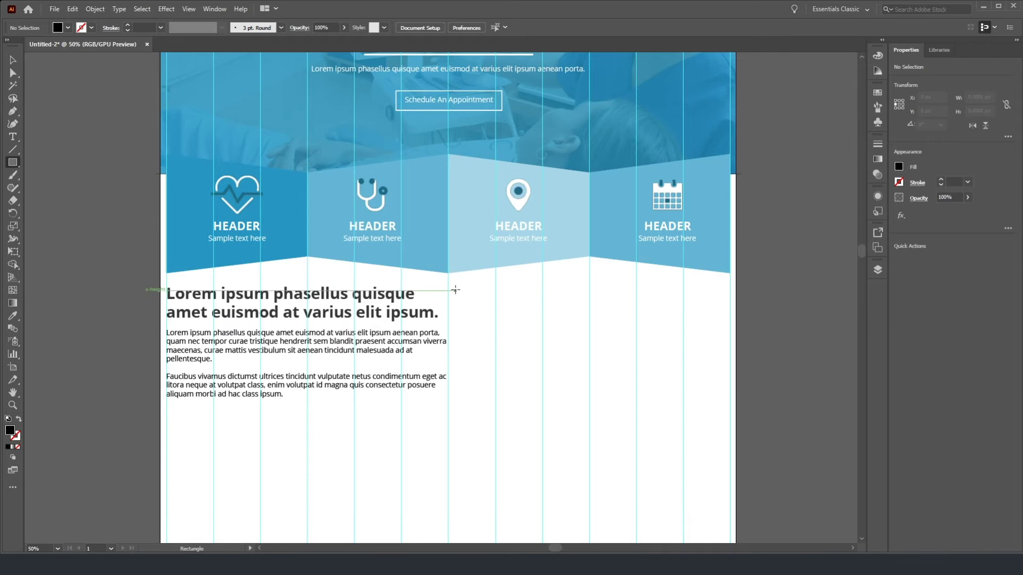
left_click_drag(455, 290, 731, 440)
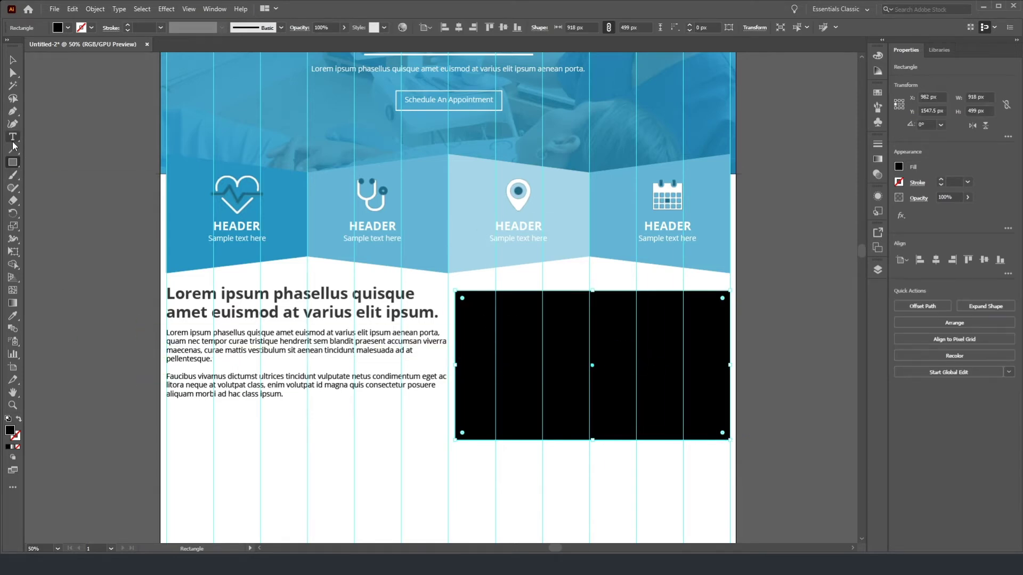
Step: Fill the new rectangle with the dark grey palette swatch using the Eyedropper
left_click(13, 316)
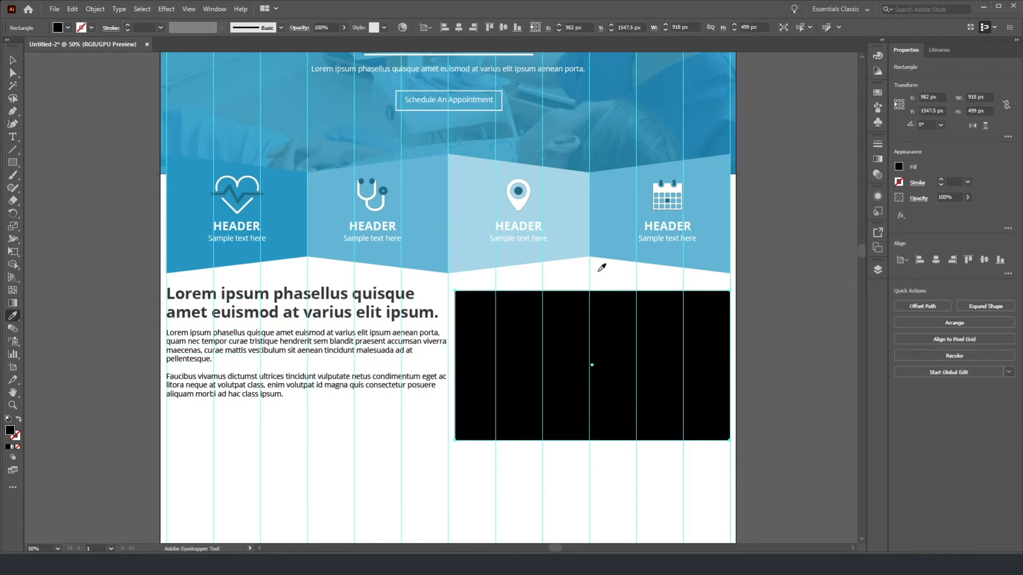
key("ctrl+minus")
scroll(746, 159, "up", 2)
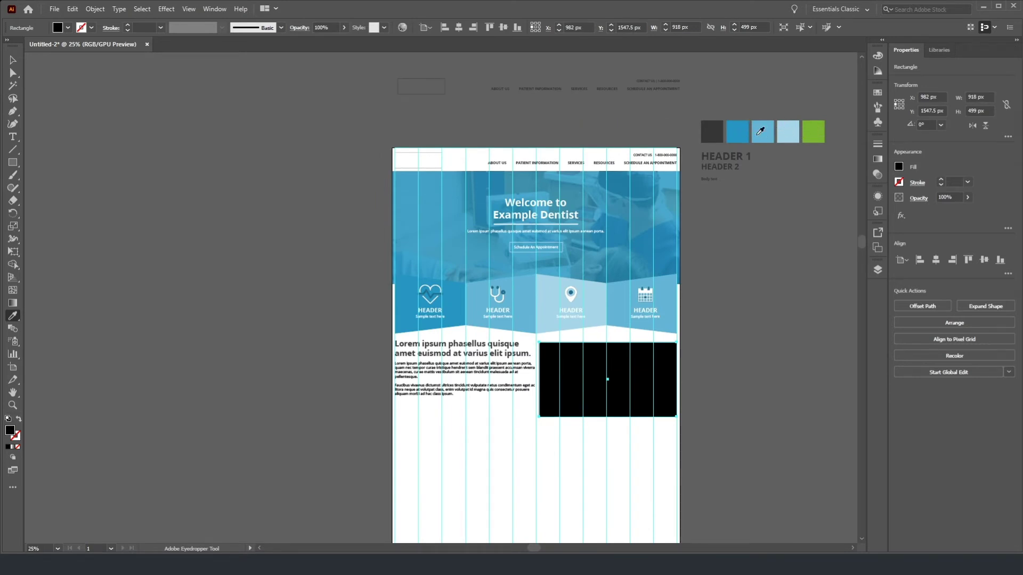
left_click(713, 130)
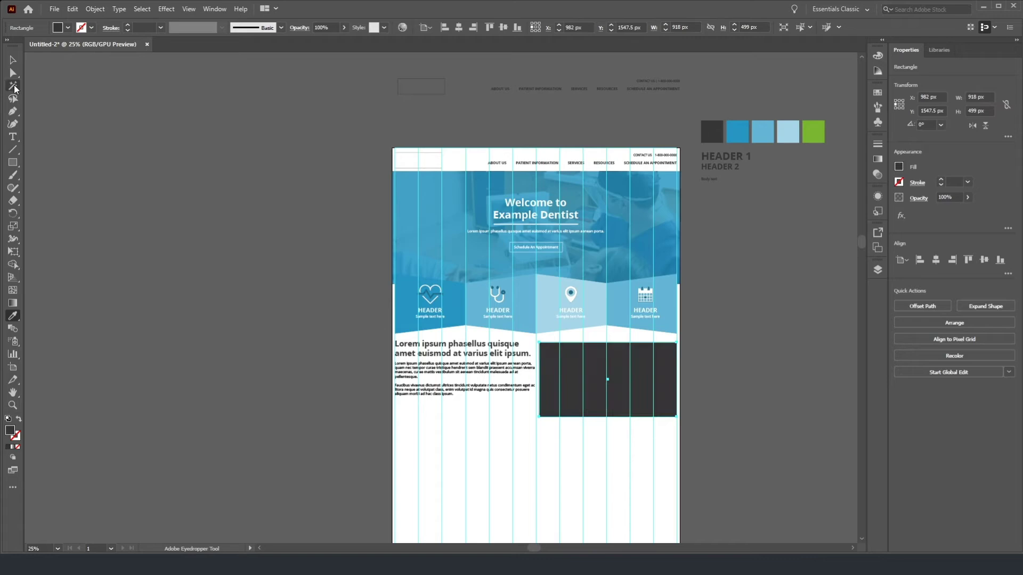
left_click(12, 60)
Step: Draw a white circle about 77 px in diameter near the middle of the dark grey rectangle
scroll(681, 431, "up", 4)
scroll(601, 386, "down", 1)
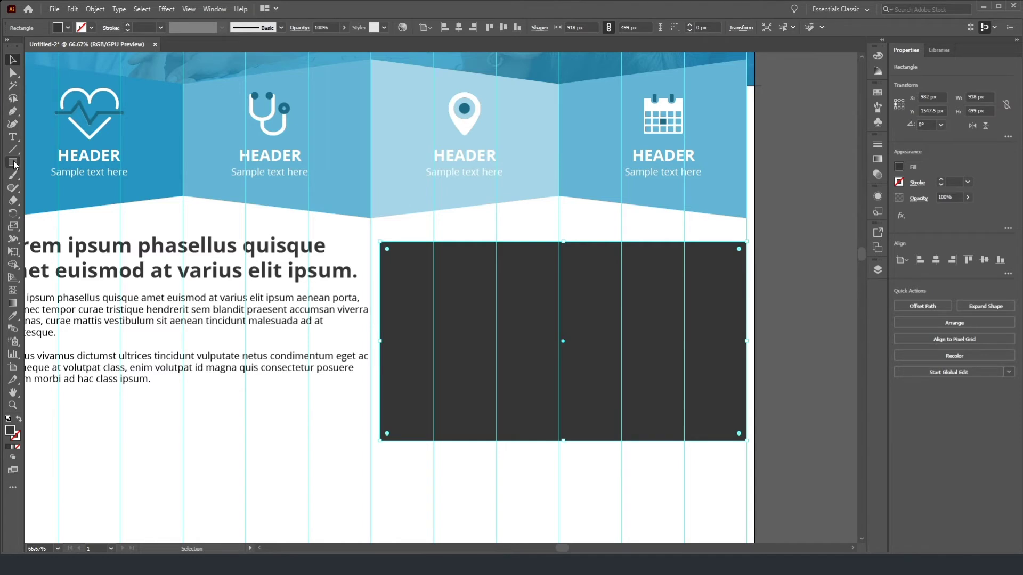
key("l")
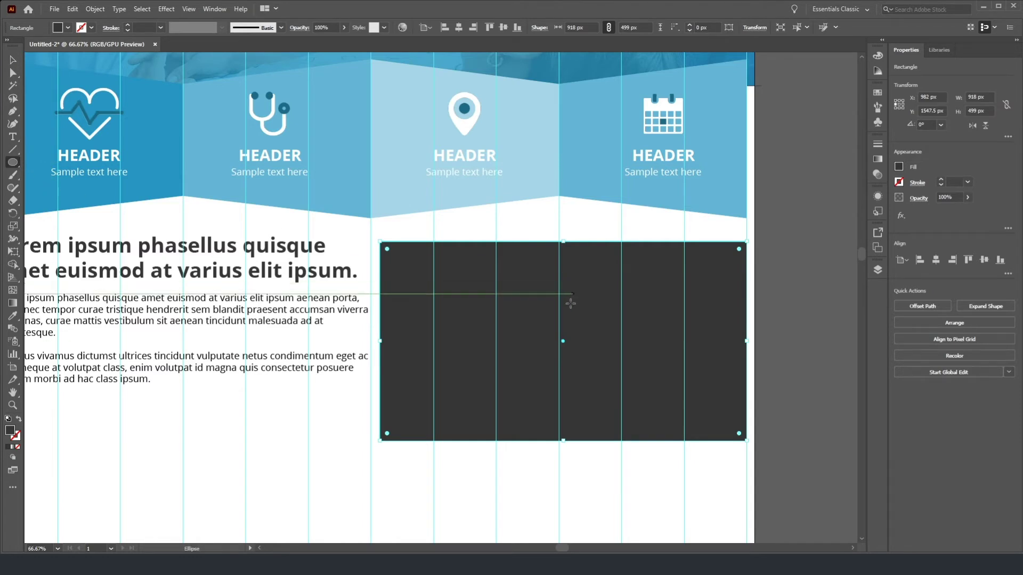
left_click_drag(556, 328, 586, 359)
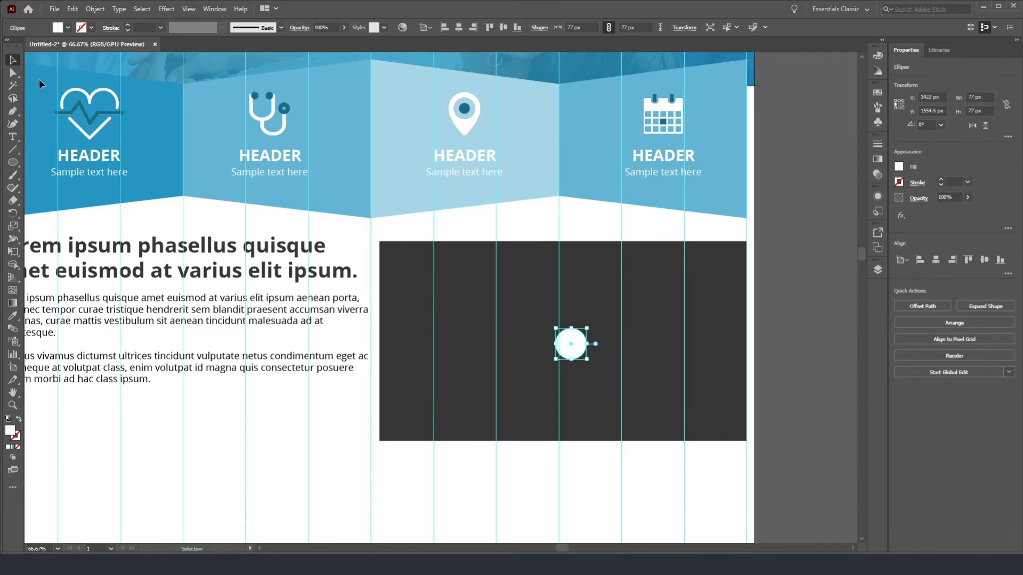
Step: Align the white circle horizontally and vertically to the centre of the dark grey rectangle
key("ctrl+1")
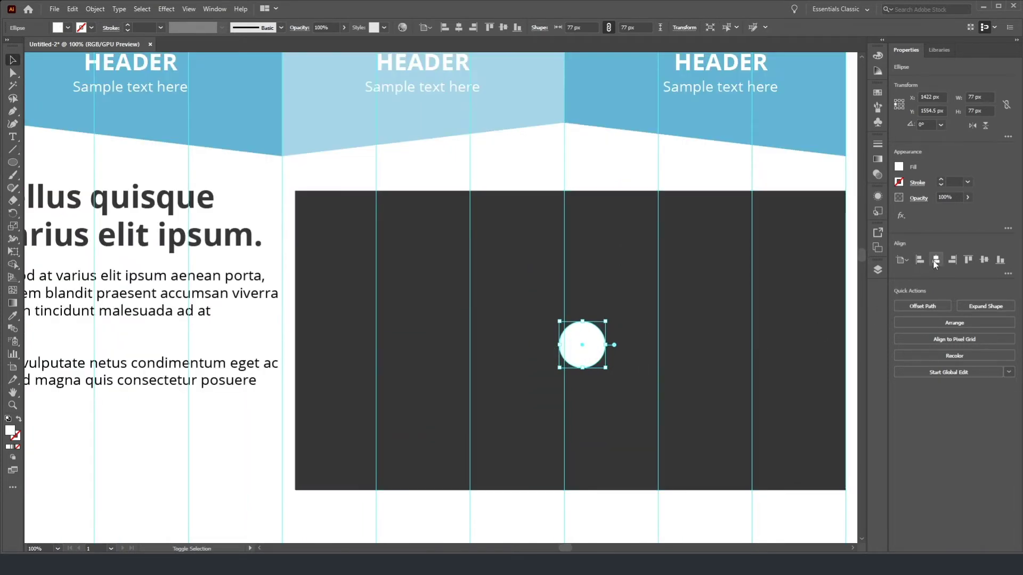
left_click(525, 283, "shift")
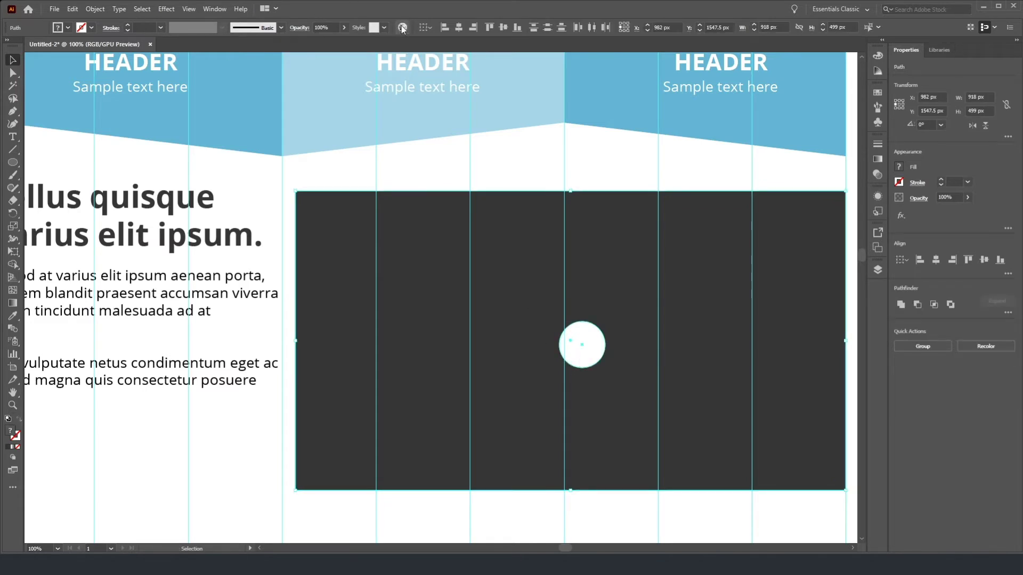
left_click(554, 248)
left_click(940, 261)
left_click(984, 260)
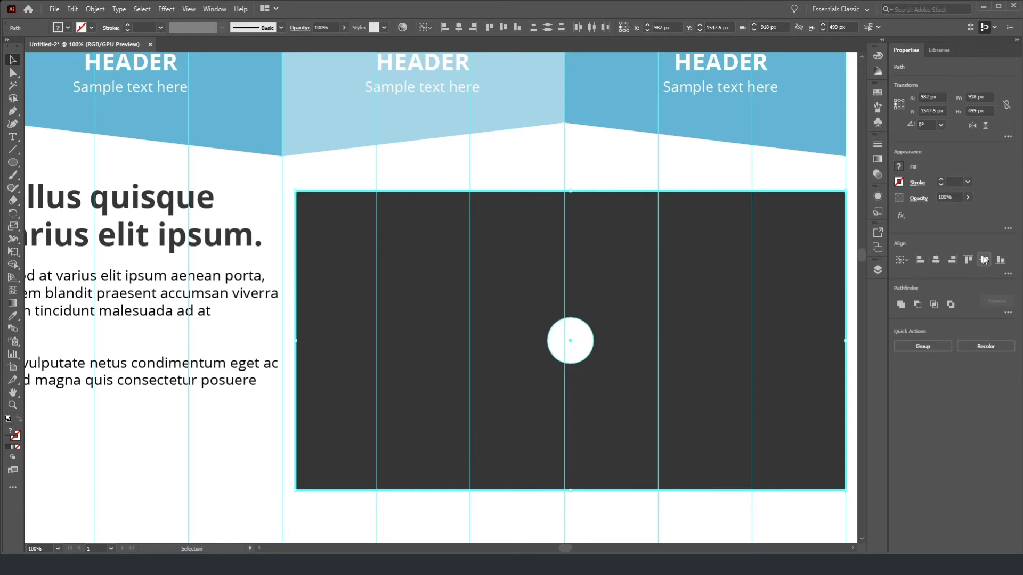
left_click(11, 167)
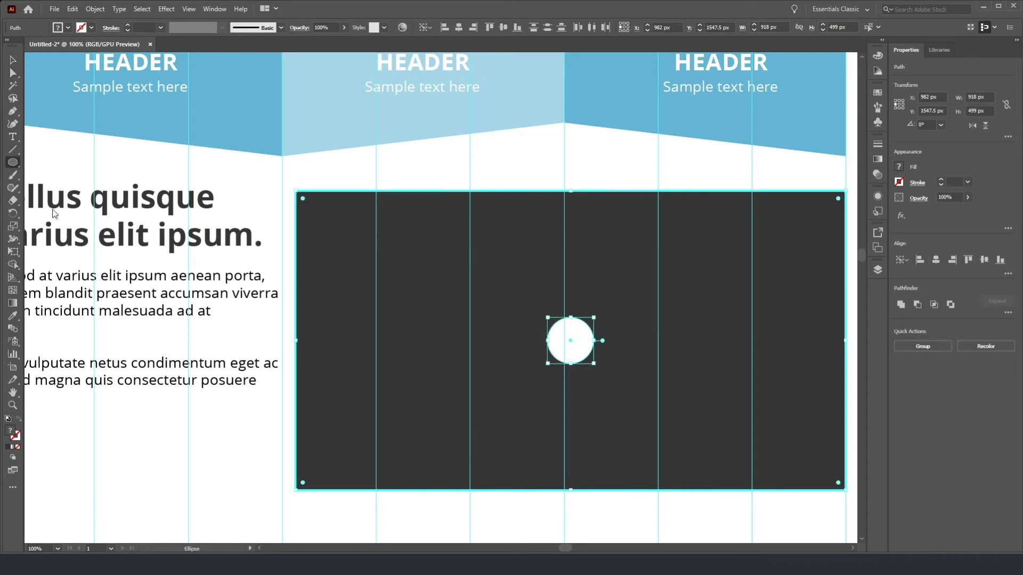
left_click_drag(554, 156, 586, 176)
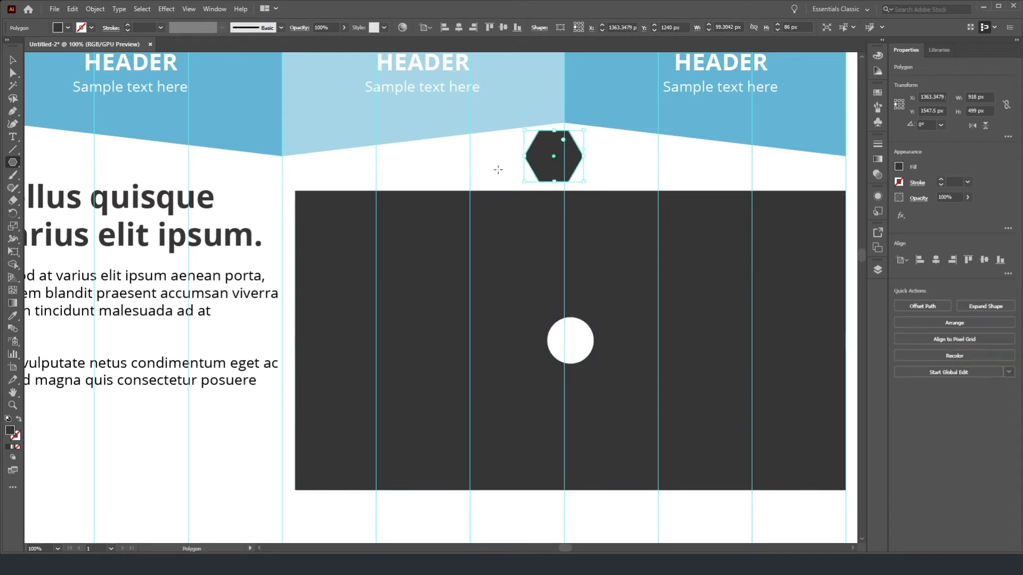
left_click(12, 61)
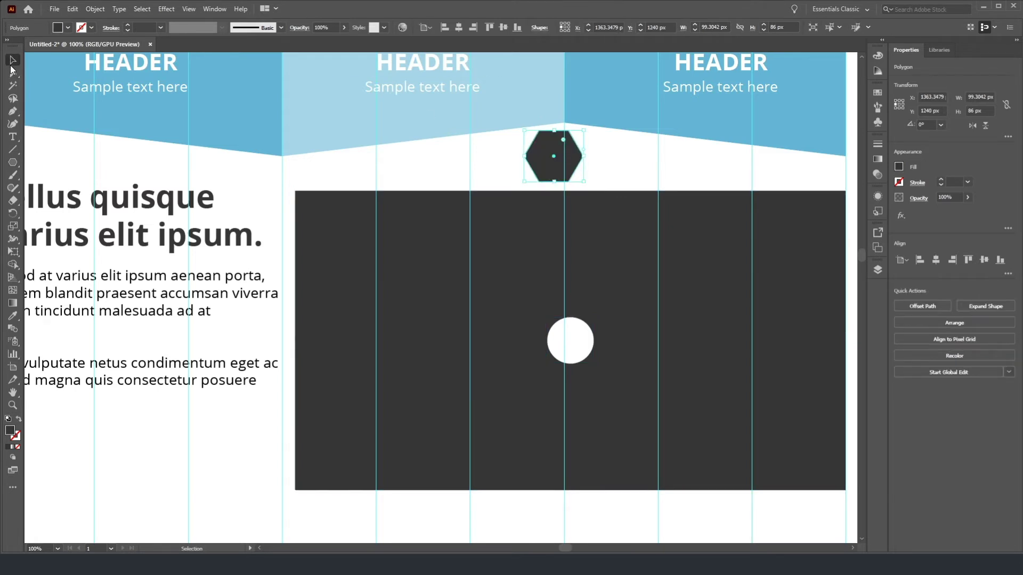
double_click(544, 155)
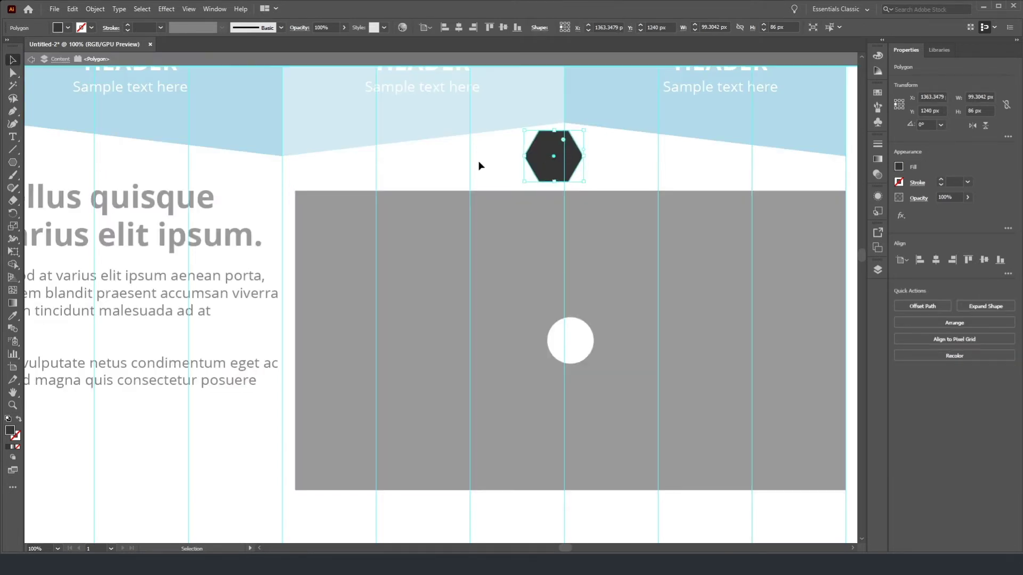
left_click(480, 164)
double_click(490, 162)
left_click(546, 162)
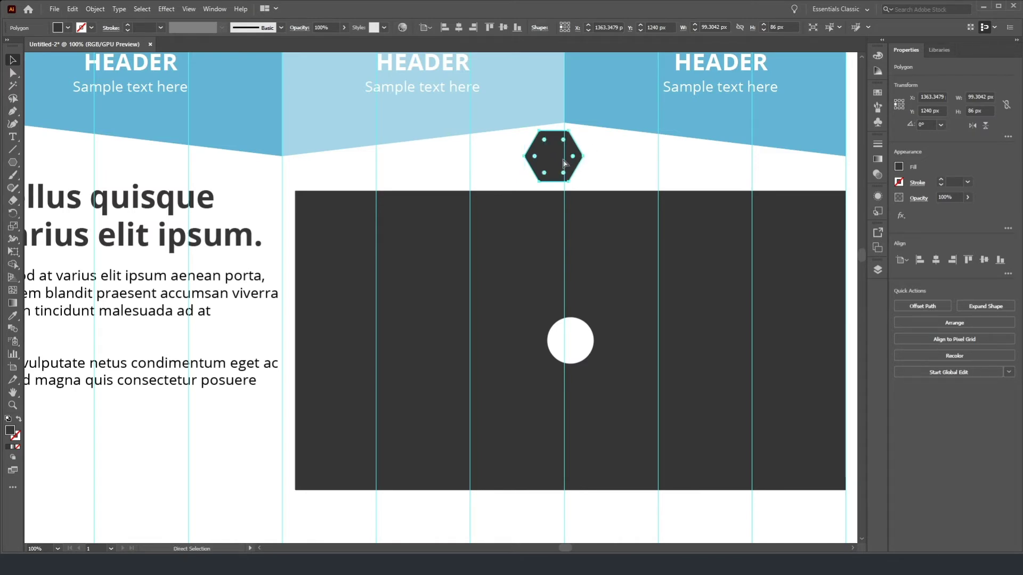
key("Delete")
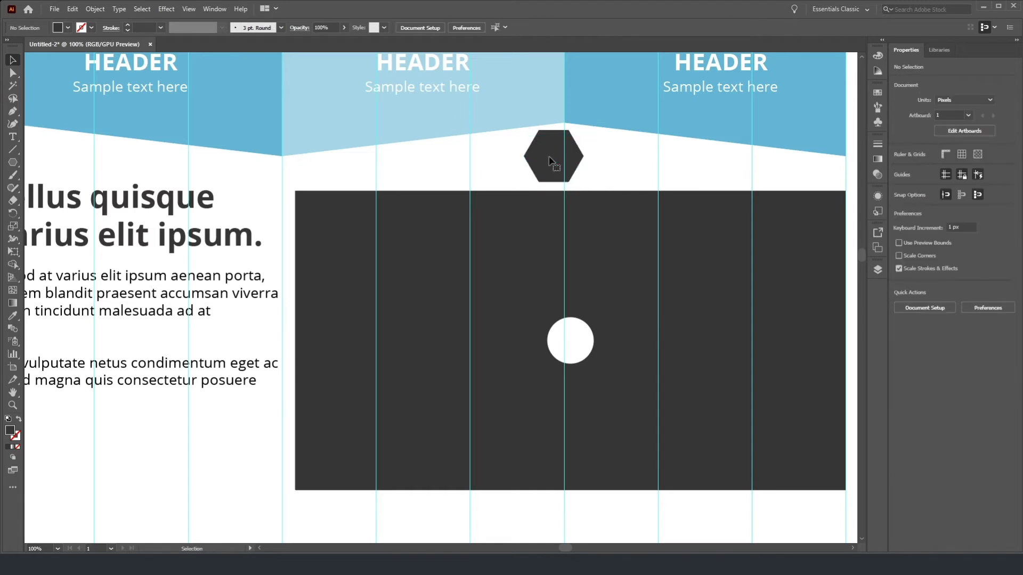
Step: Draw a dark grey triangle about 58 px wide above the dark rectangle and rotate it to 270° so it points right
left_click(13, 163)
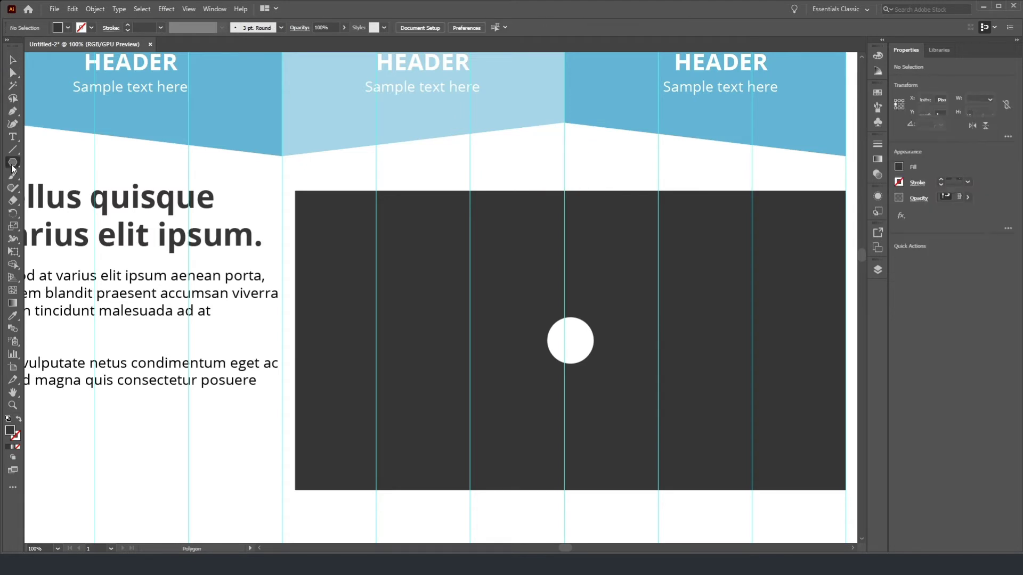
left_click_drag(535, 143, 547, 158)
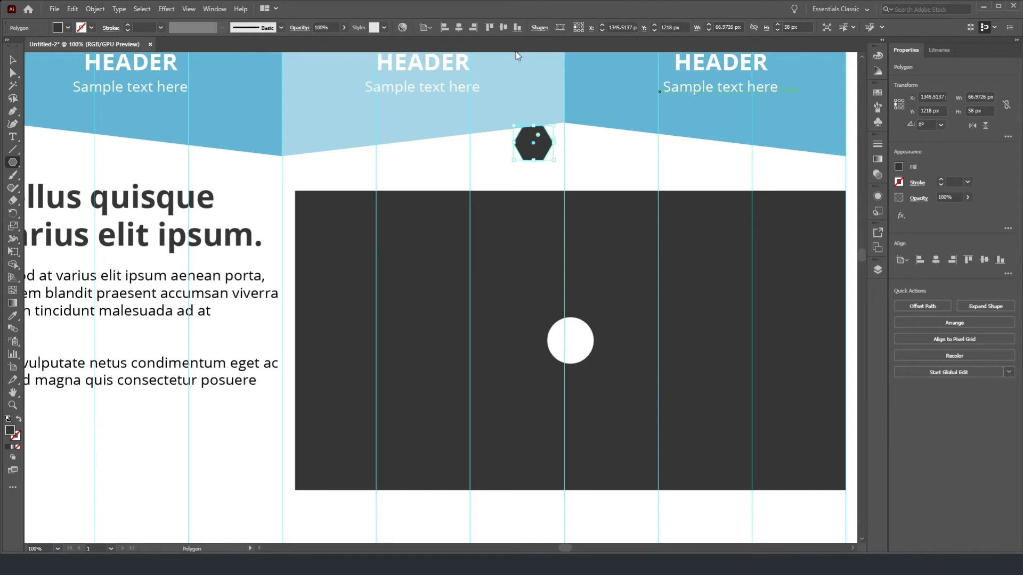
key("ctrl+z")
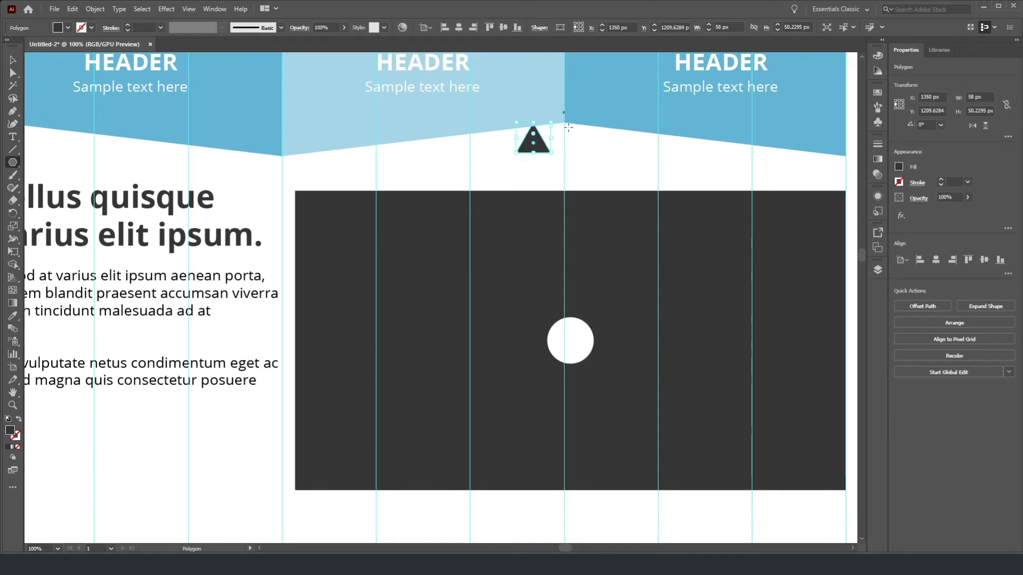
left_click_drag(559, 159, 521, 160)
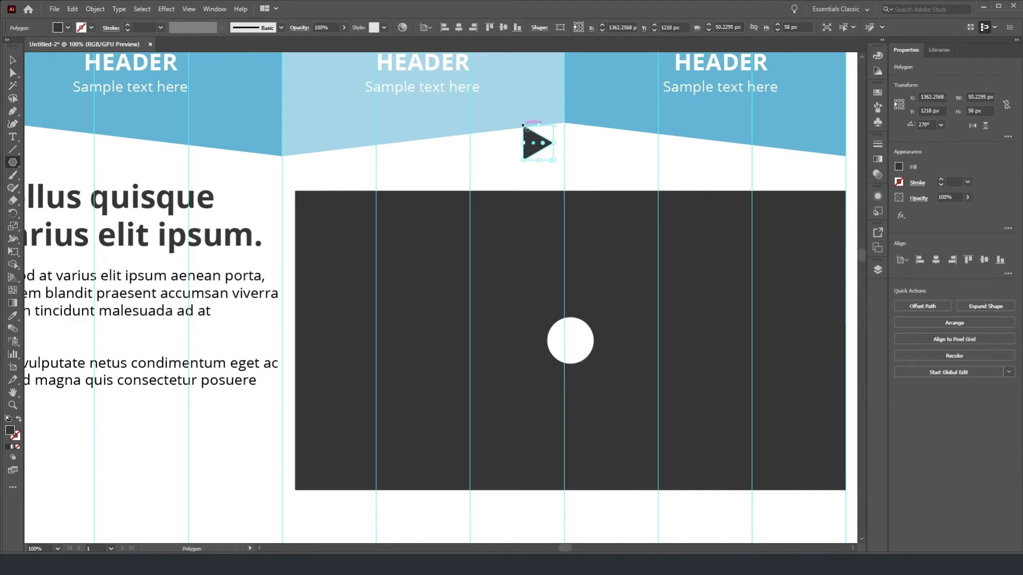
Step: Place the triangle, scaled down, in the middle of the white circle to form a play button
left_click(9, 59)
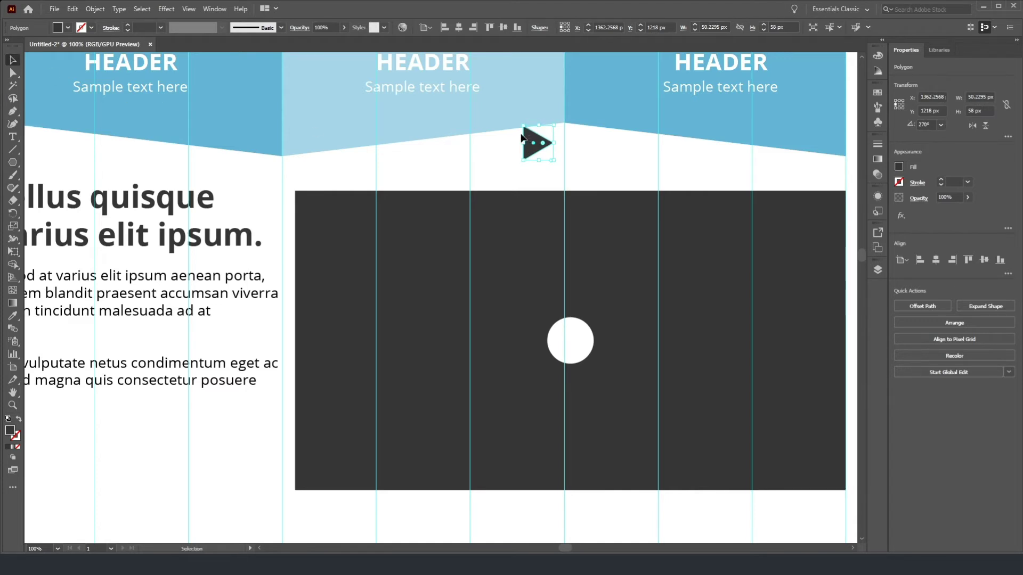
left_click_drag(520, 140, 563, 328)
left_click(498, 155)
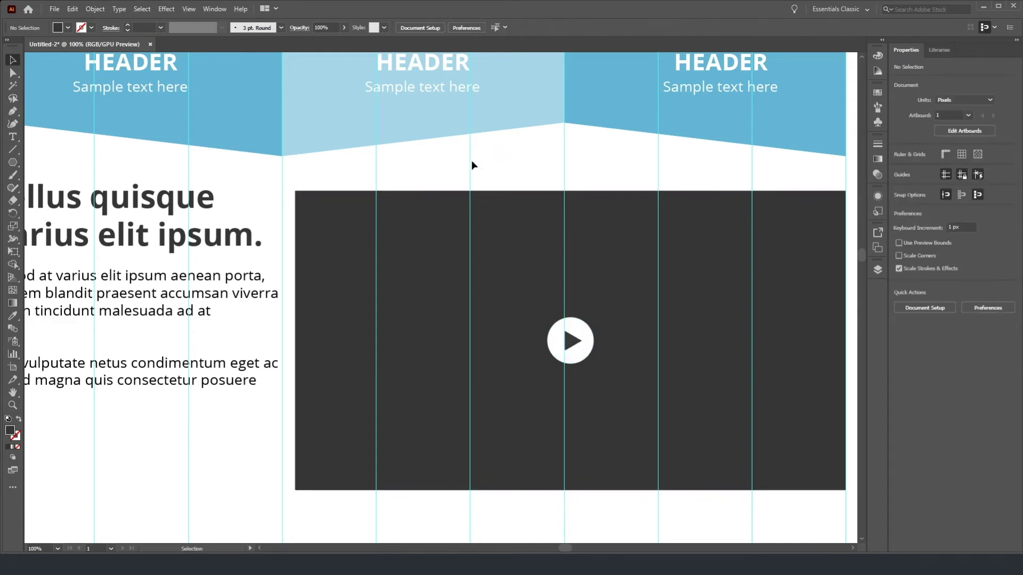
Step: Draw a rectangle about 918 × 109 px directly beneath the video placeholder, matching its width
scroll(408, 191, "down", 3)
scroll(387, 199, "left", 1)
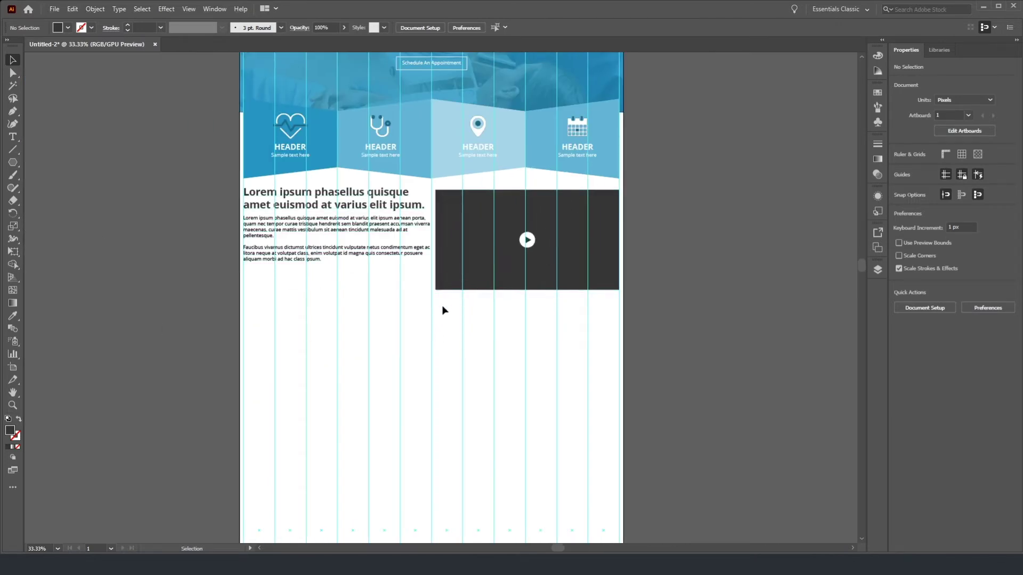
scroll(547, 169, "up", 3)
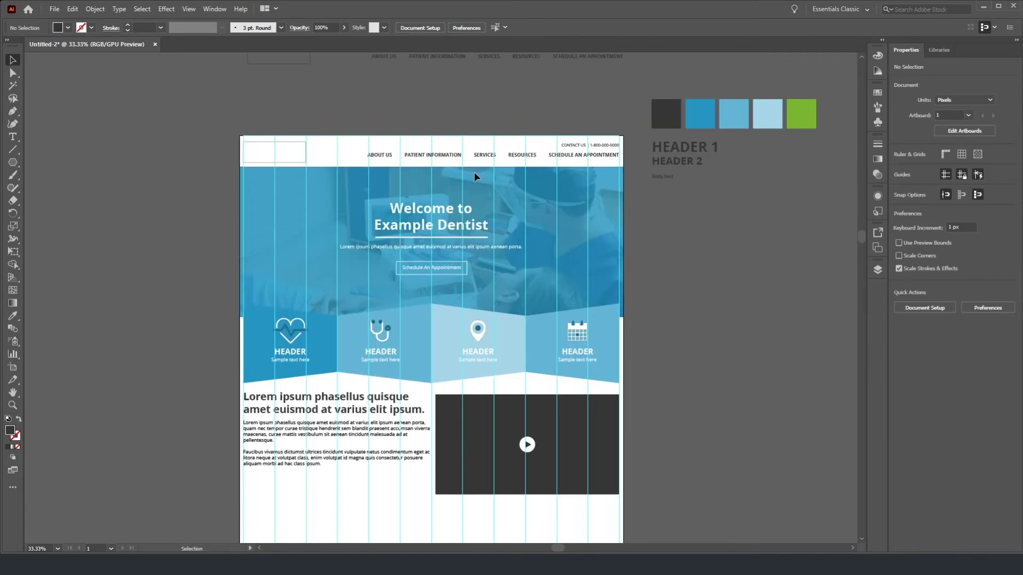
scroll(550, 447, "up", 1)
left_click(13, 162)
left_click(40, 165)
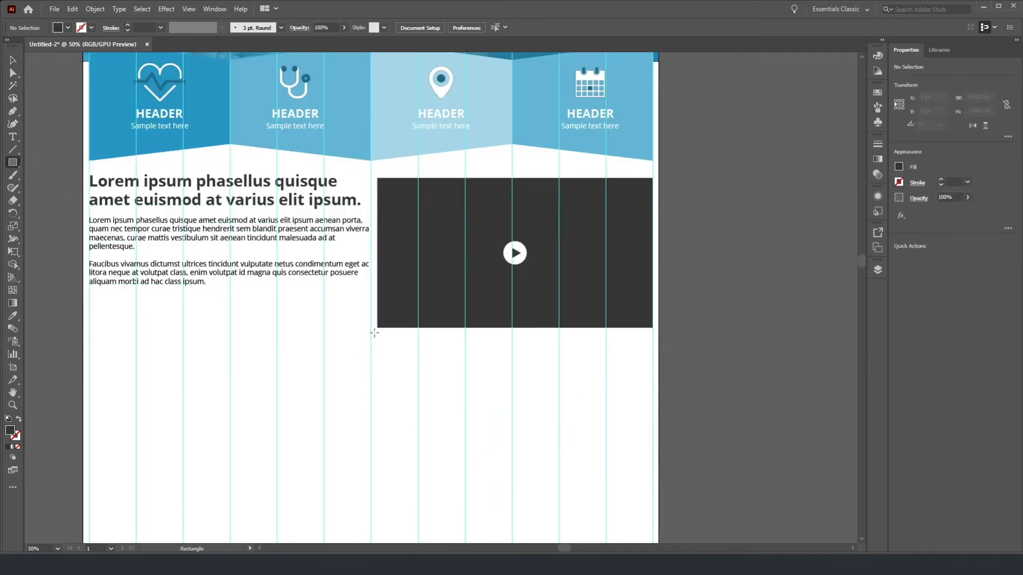
left_click_drag(376, 329, 653, 360)
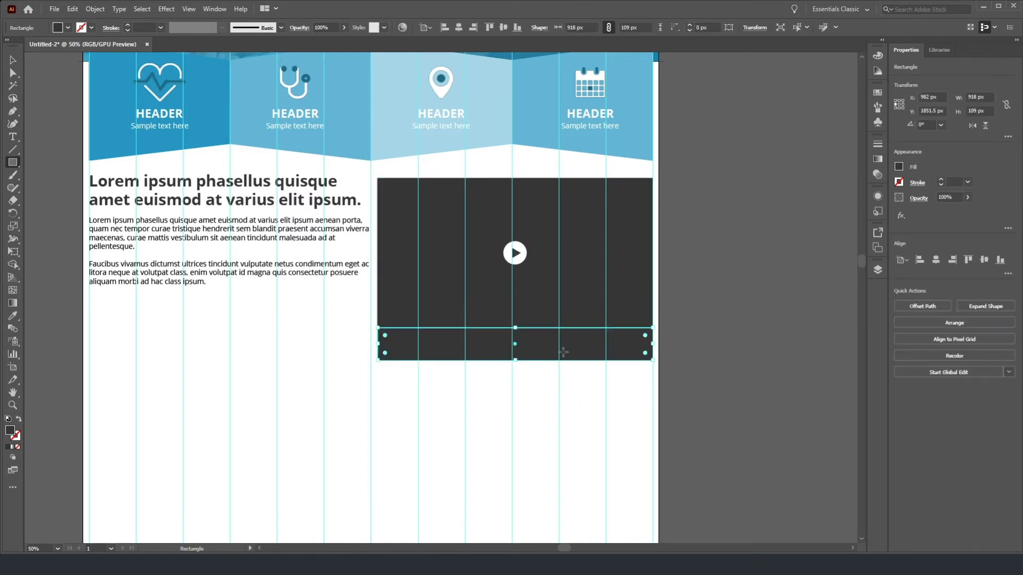
Step: Fill the strip beneath the video placeholder with the darker blue palette swatch and deselect it
left_click(13, 315)
scroll(791, 209, "down", 2)
scroll(783, 154, "up", 5)
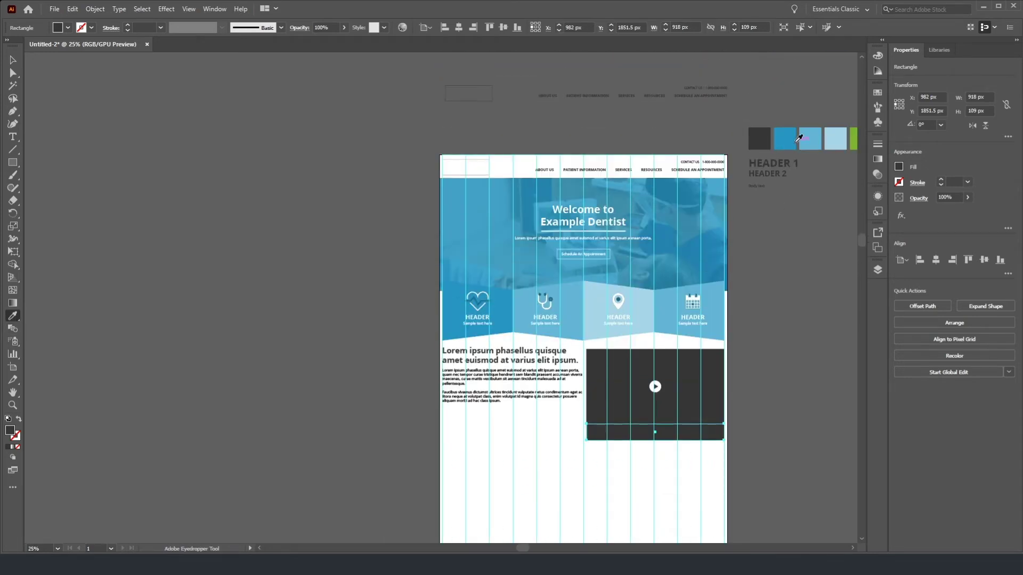
left_click(785, 138)
left_click(13, 59)
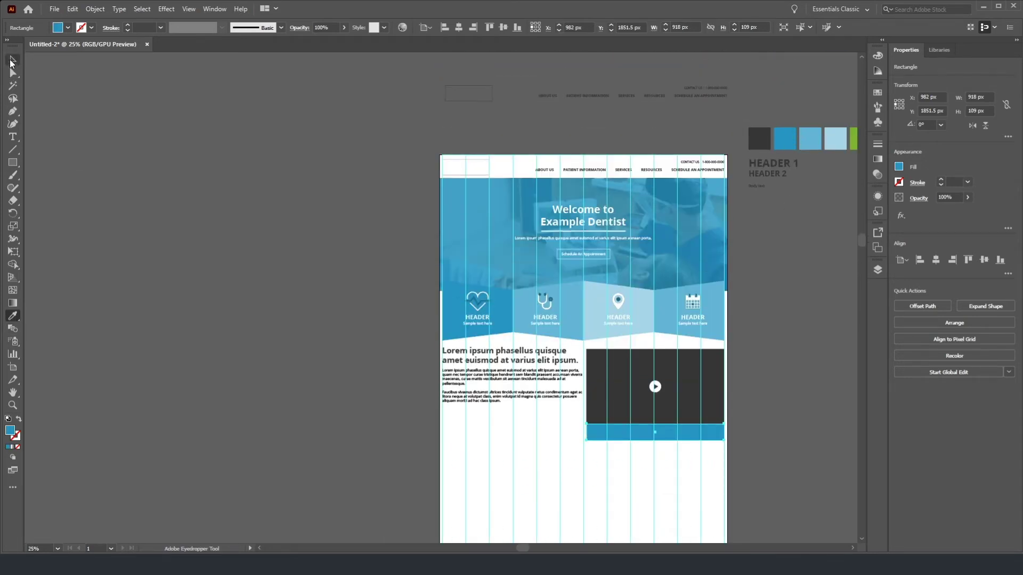
left_click(231, 225)
Step: Place the two imported icon files, including facebook.svg, on the empty canvas beside the artboard below the palette
scroll(671, 438, "up", 2)
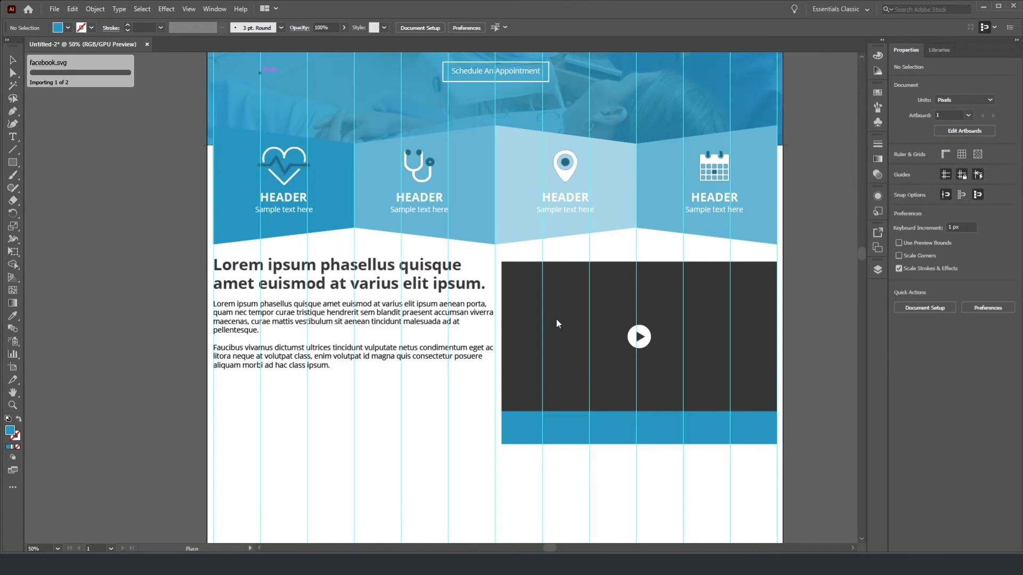
scroll(767, 357, "down", 4)
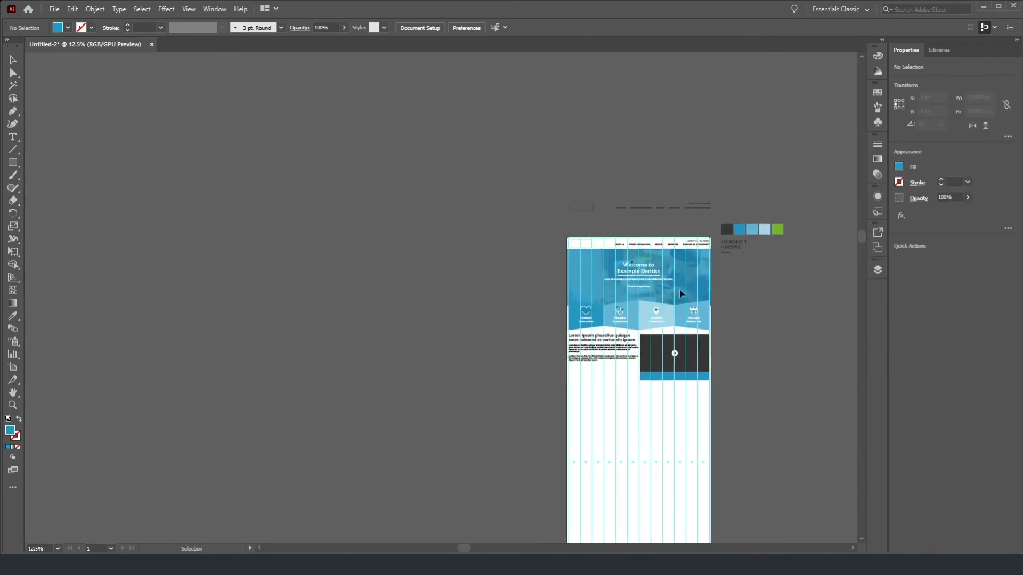
left_click(763, 288)
left_click(775, 339)
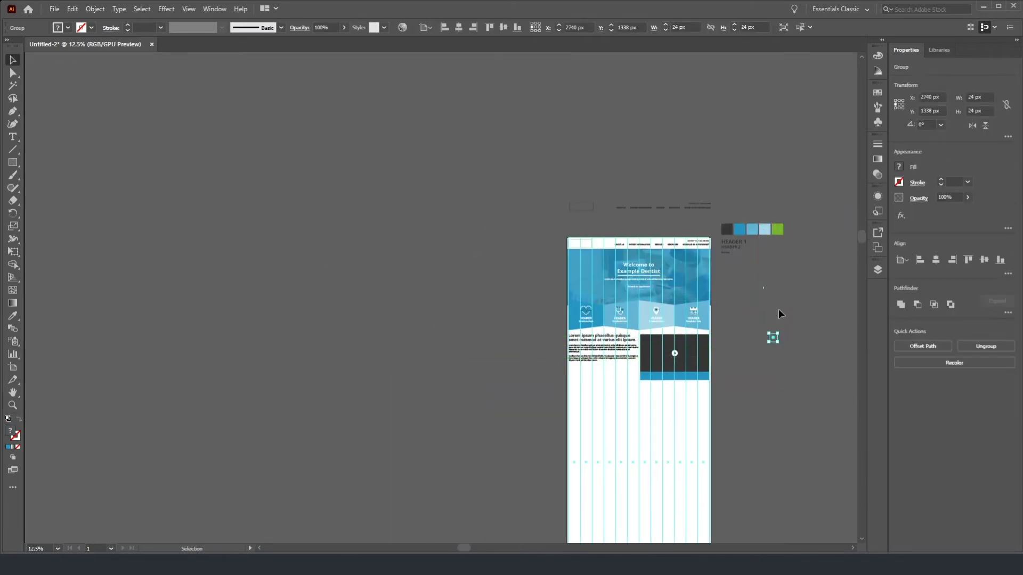
Step: Move the Twitter icon up beside the Facebook icon so the two sit level on the canvas
scroll(783, 314, "up", 4)
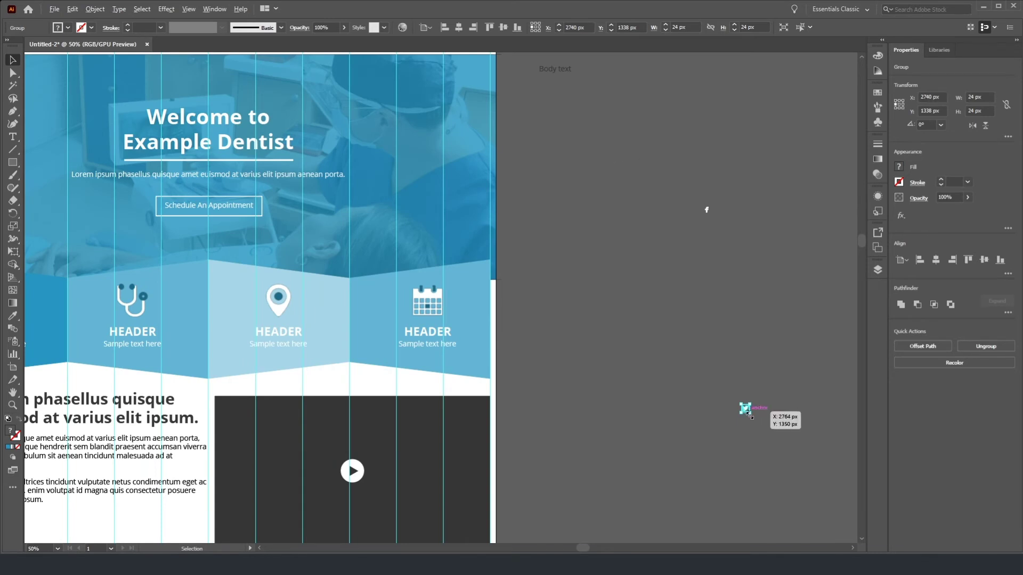
scroll(748, 414, "up", 2)
left_click_drag(740, 403, 726, 79)
scroll(681, 178, "up", 5)
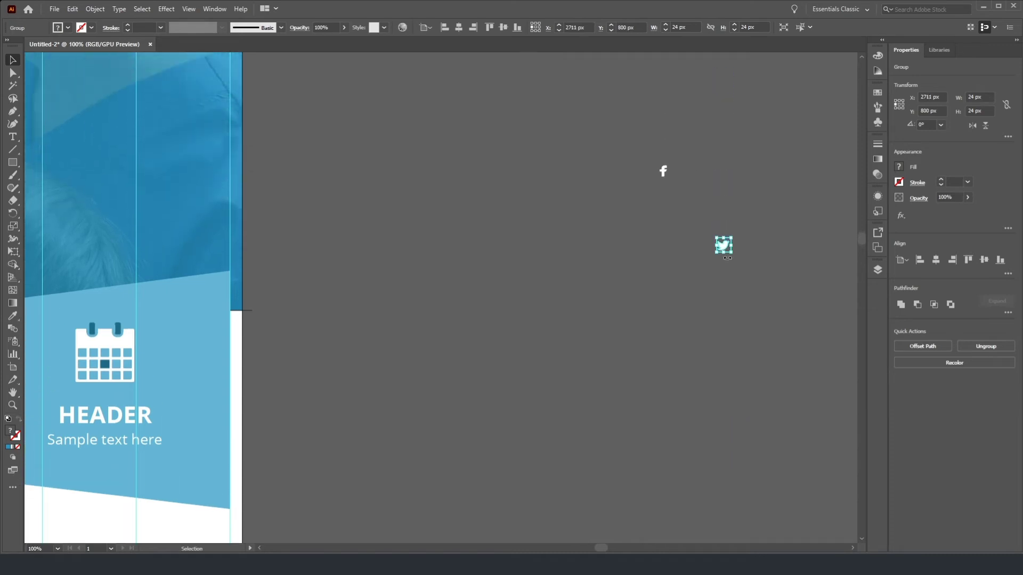
left_click_drag(723, 244, 714, 203)
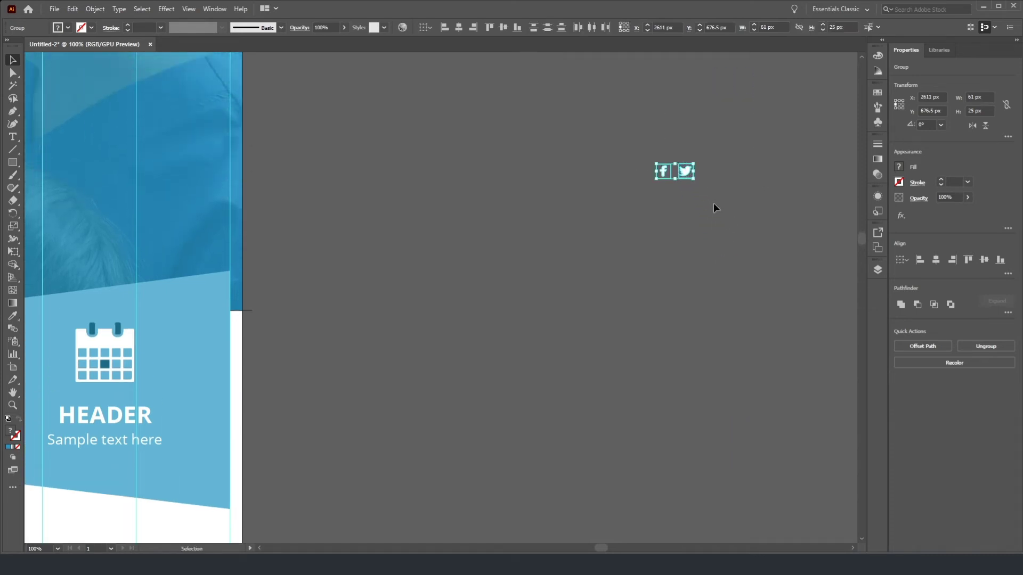
Step: Enlarge the Facebook and Twitter icons together to about 209 px overall width and align their top edges
left_click_drag(656, 164, 567, 127)
left_click(495, 199)
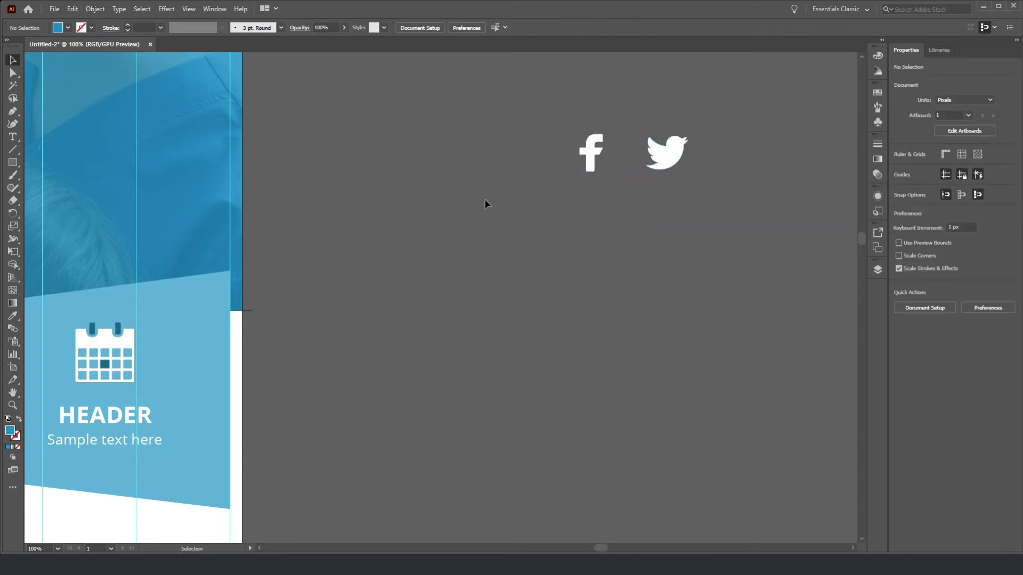
scroll(443, 254, "down", 2)
scroll(443, 254, "left", 2)
scroll(405, 285, "down", 2)
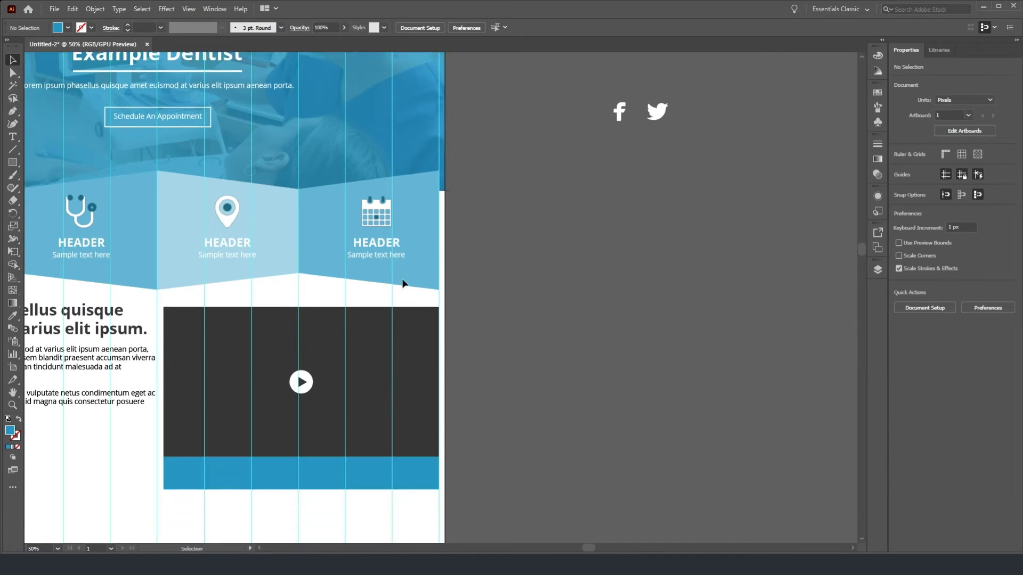
scroll(403, 283, "up", 1)
left_click(620, 140)
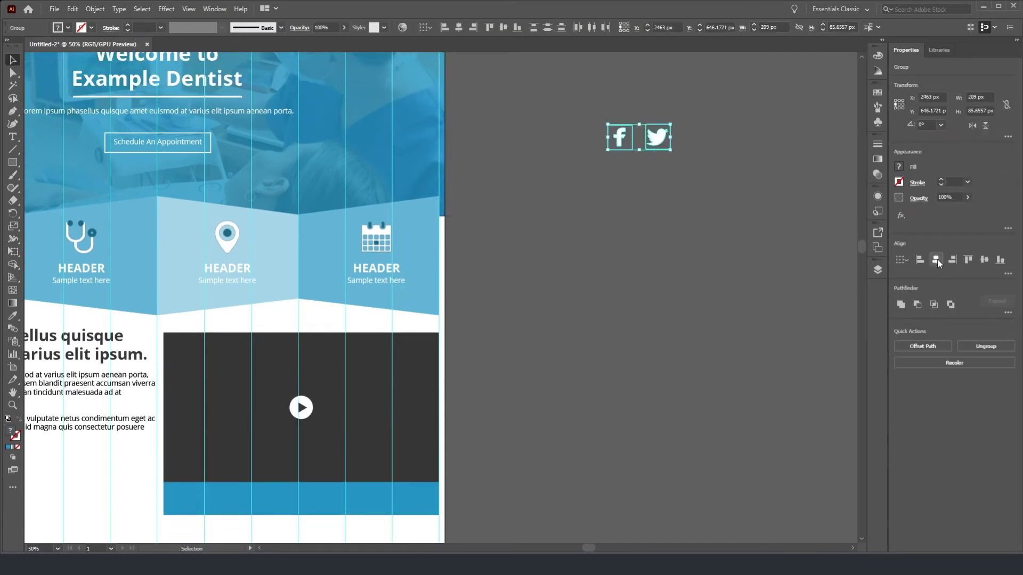
left_click(967, 260)
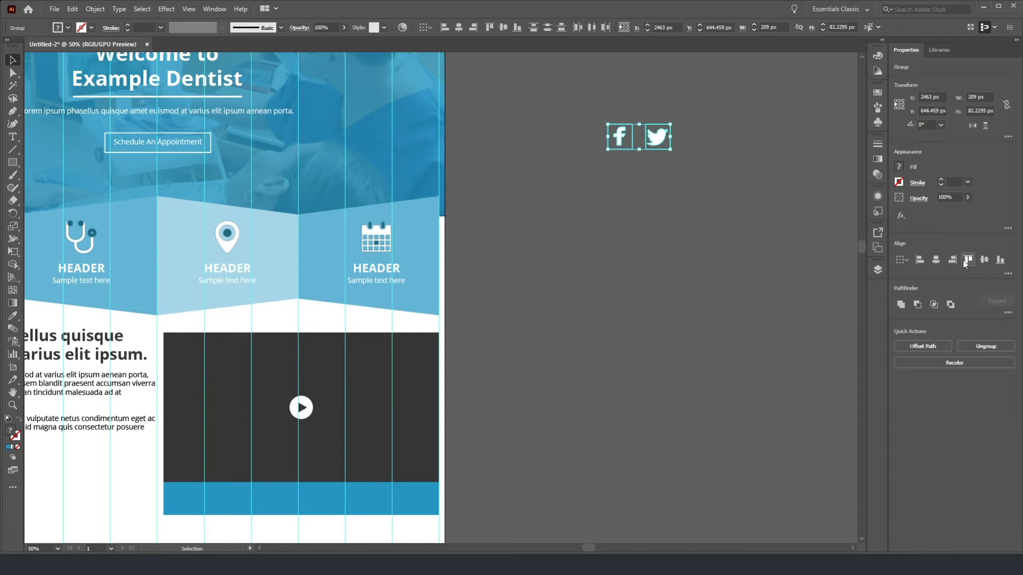
Step: Place a copy of the social icon pair in the middle of the blue strip beneath the video placeholder
left_click(573, 211)
left_click(658, 139)
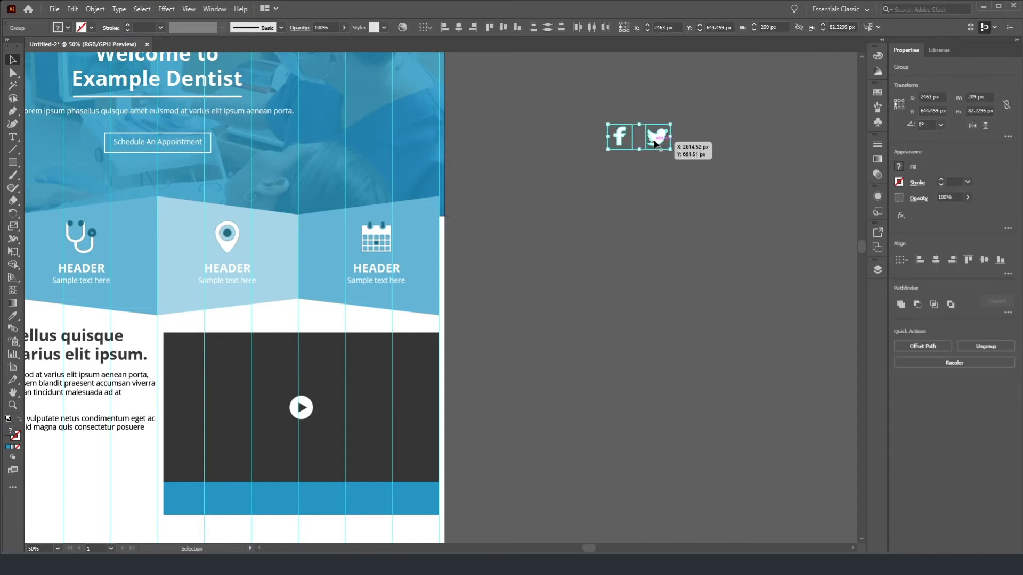
left_click_drag(656, 139, 314, 502)
left_click(544, 440)
scroll(515, 295, "down", 2)
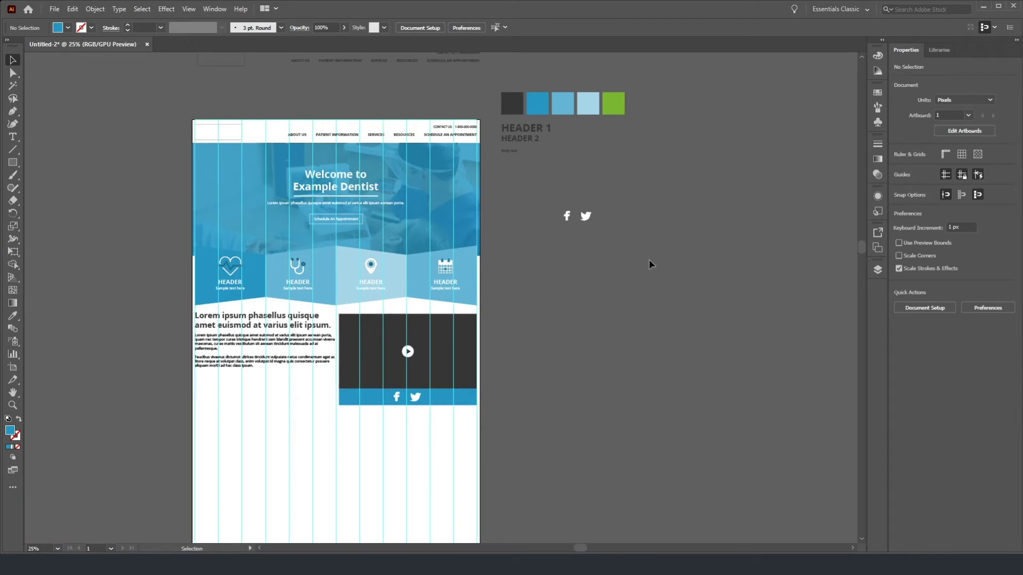
left_click_drag(649, 260, 557, 205)
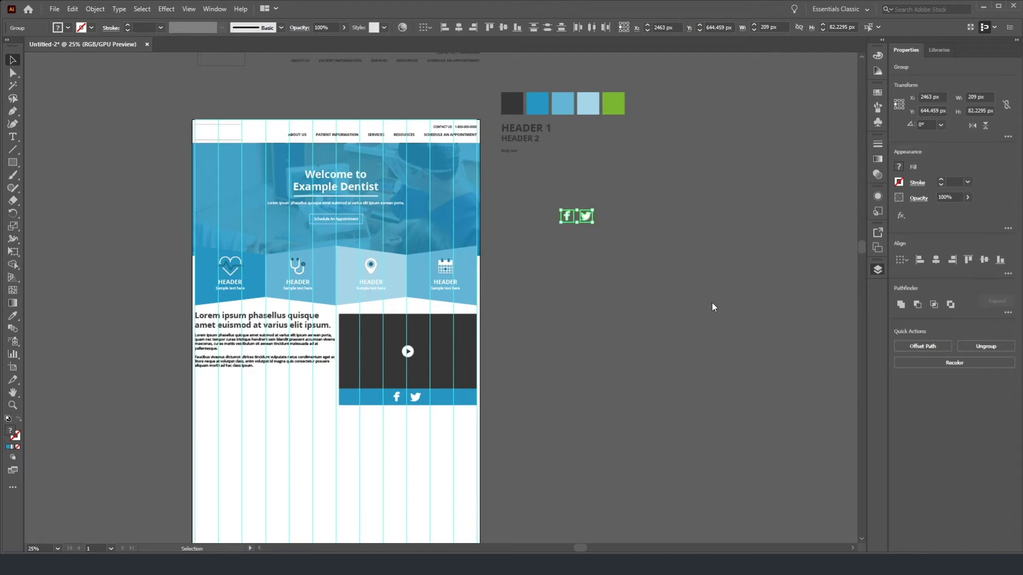
left_click(704, 315)
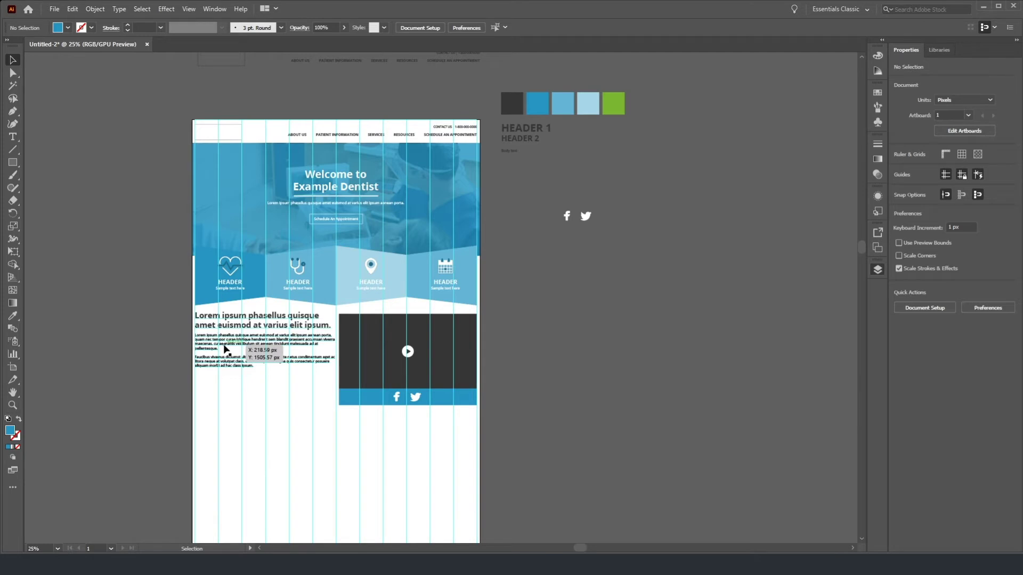
Step: Copy the blue strip to the text column below the paragraphs and shorten the copy to 470 px wide
scroll(305, 370, "down", 3)
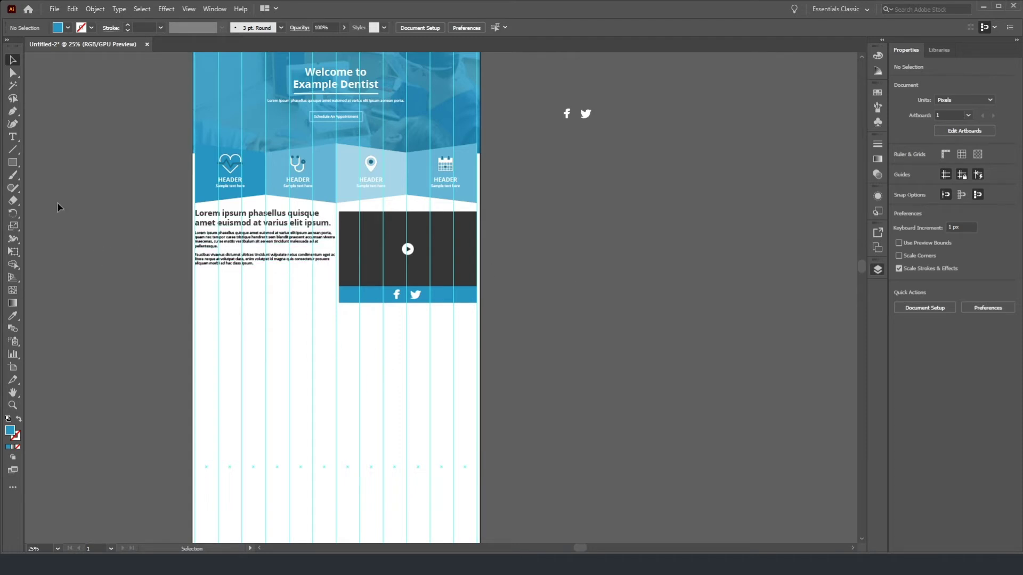
left_click(374, 302)
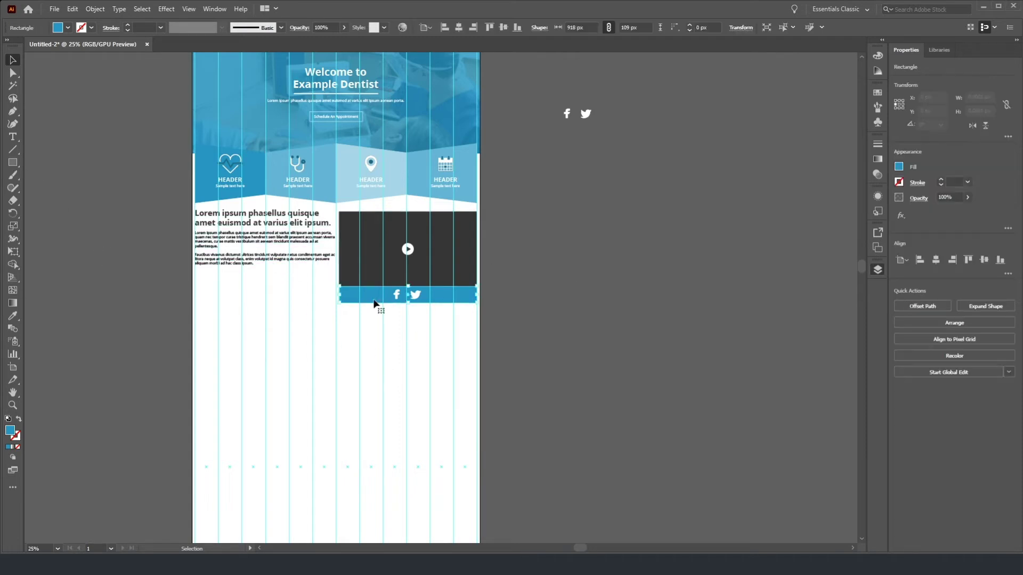
left_click_drag(374, 302, 231, 303)
scroll(283, 300, "up", 5)
scroll(283, 300, "up", 5)
scroll(329, 334, "down", 8)
scroll(311, 381, "up", 1)
scroll(311, 381, "up", 2)
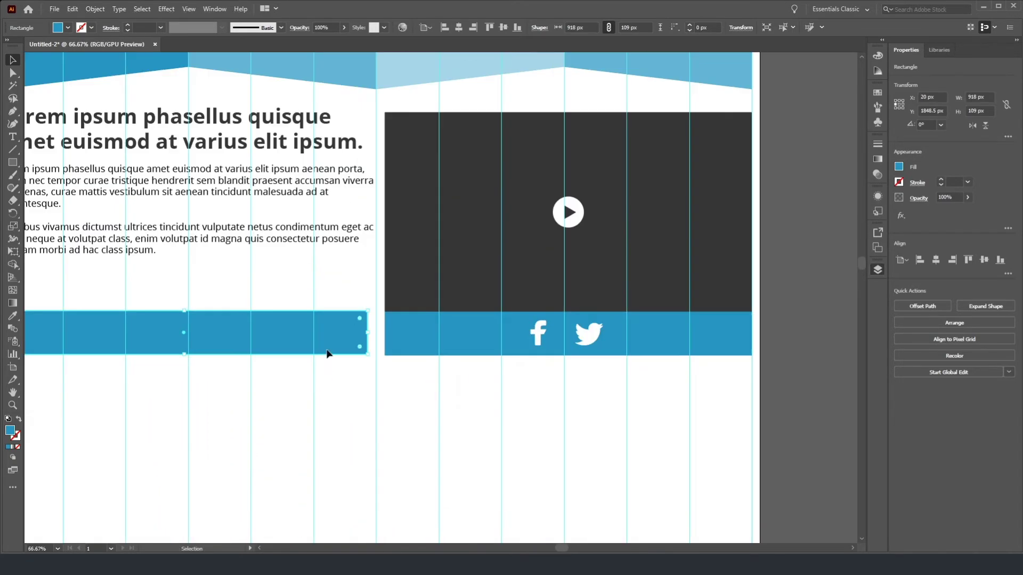
left_click_drag(339, 358, 188, 341)
scroll(164, 341, "left", 3)
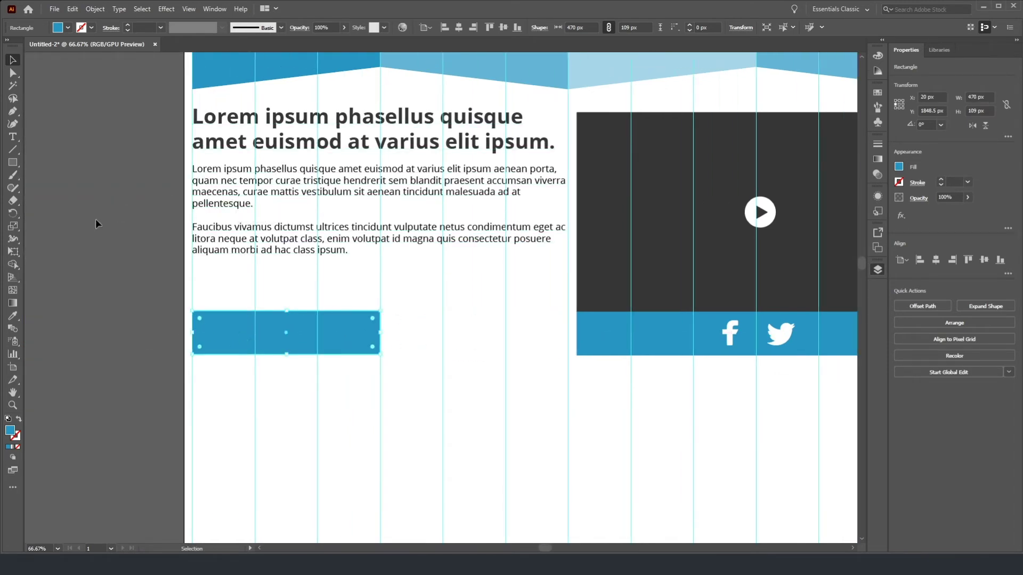
Step: Add the text "Schedule An Appointment" over the short blue rectangle
left_click(13, 137)
left_click(239, 340)
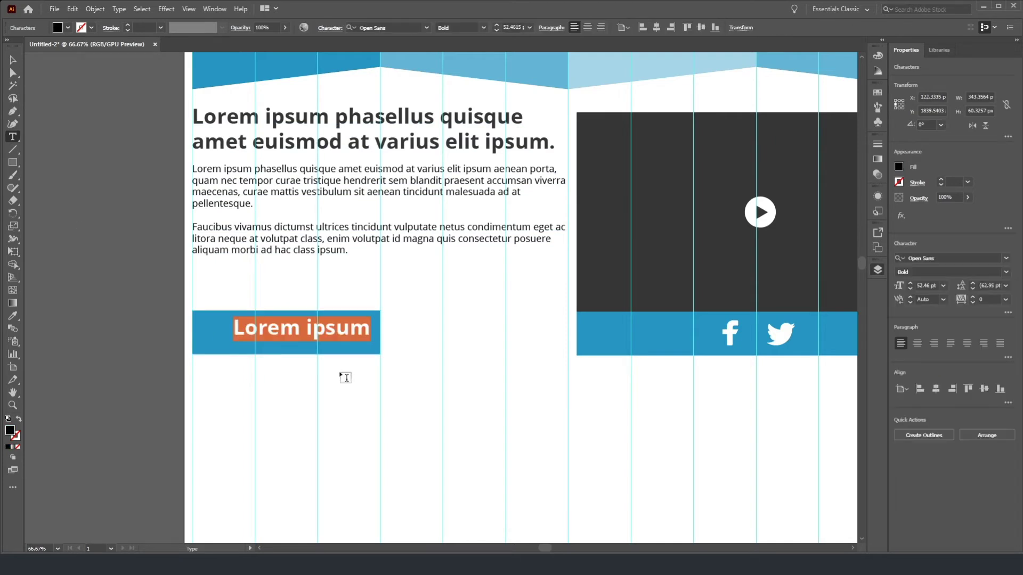
type("Scheudle")
key("BackSpace")
key("BackSpace")
key("BackSpace")
key("BackSpace")
type("dule An")
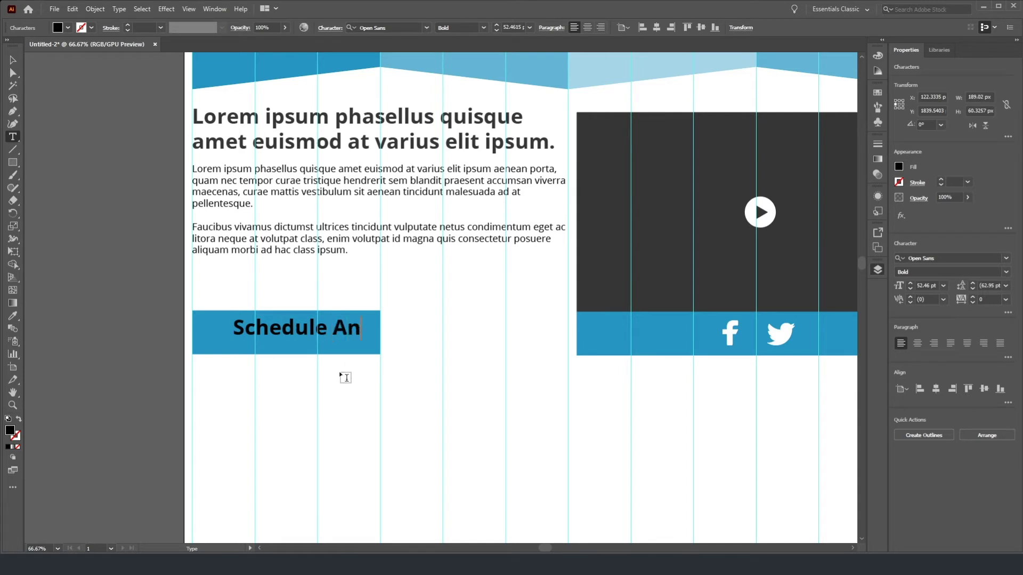
type(" Appointment")
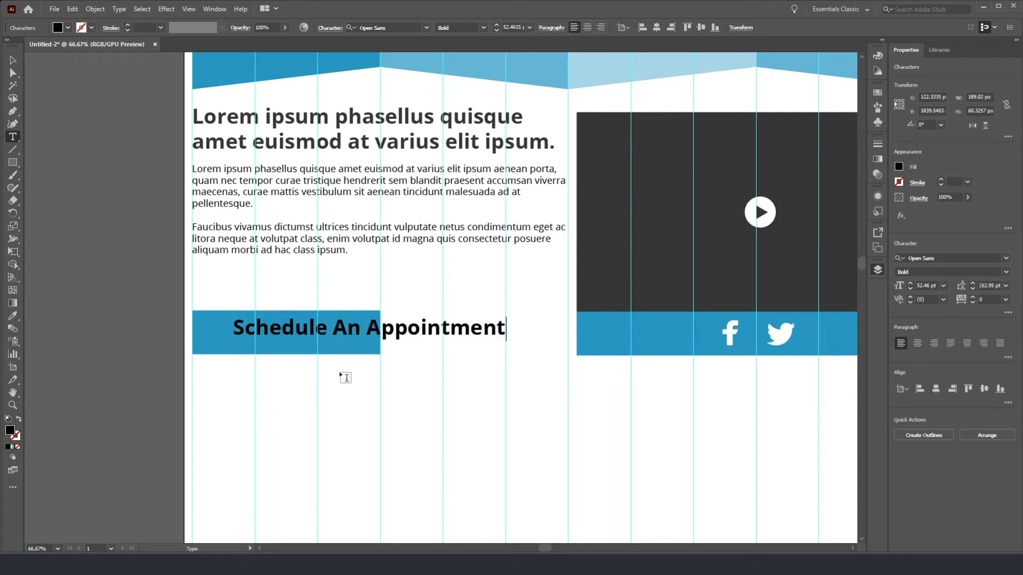
scroll(345, 378, "down", 1)
key("Escape")
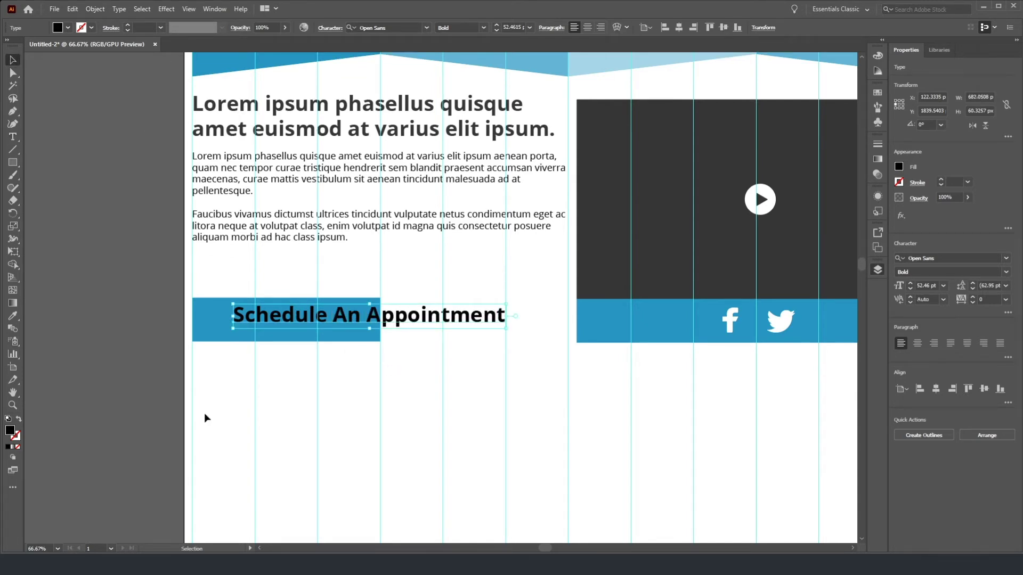
Step: Match the button label to the body paragraph's formatting with the Eyedropper and make it bold and white
left_click(13, 315)
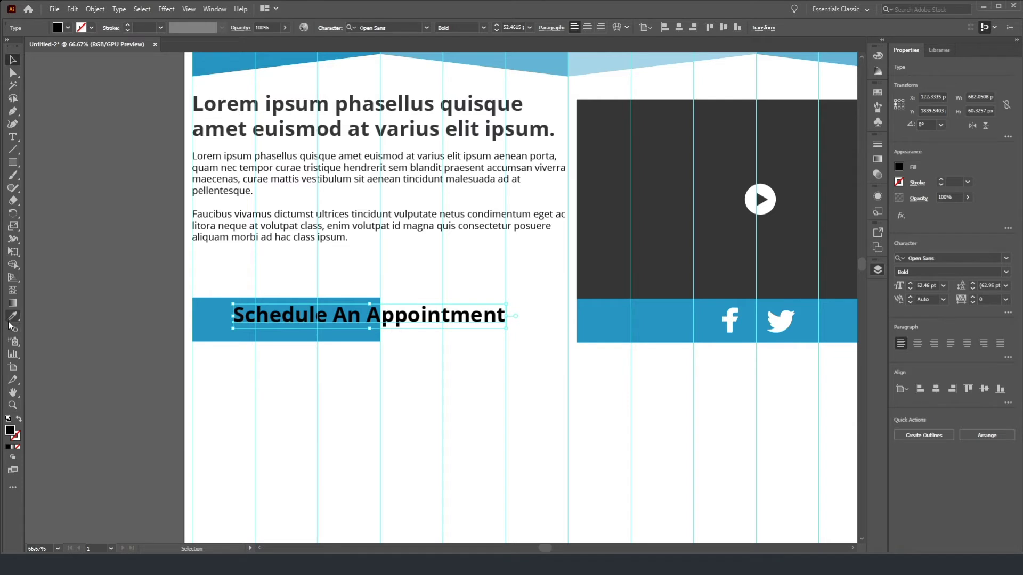
left_click(253, 213)
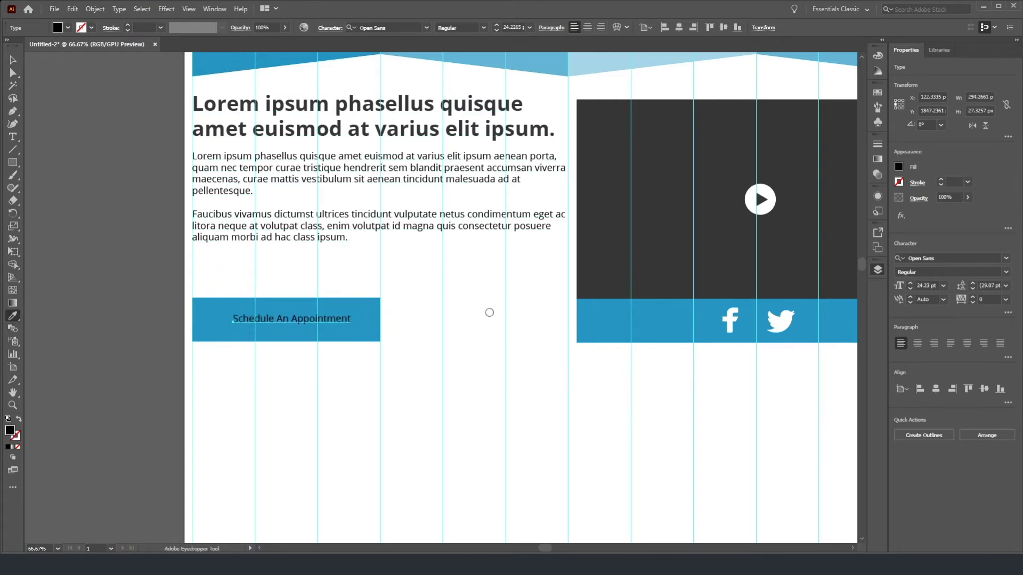
left_click(753, 323)
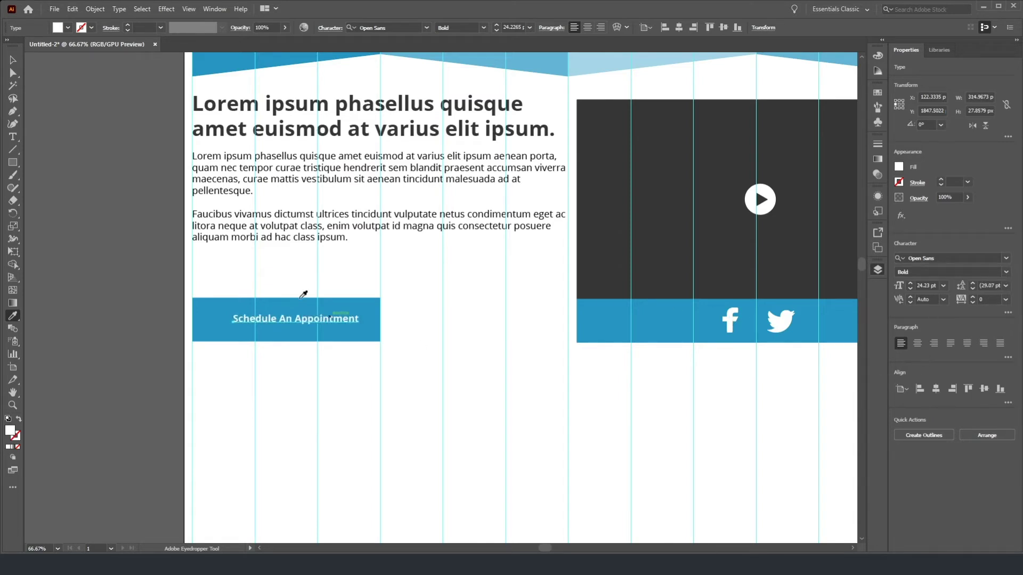
Step: Centre the "Schedule An Appointment" label horizontally and vertically on the blue button rectangle
left_click(13, 61)
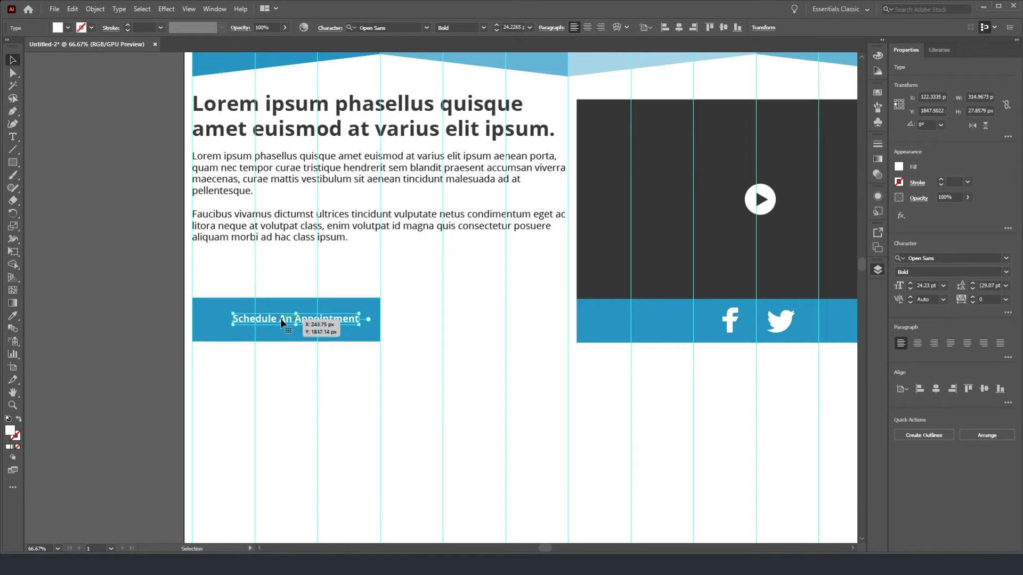
left_click(373, 330, "shift")
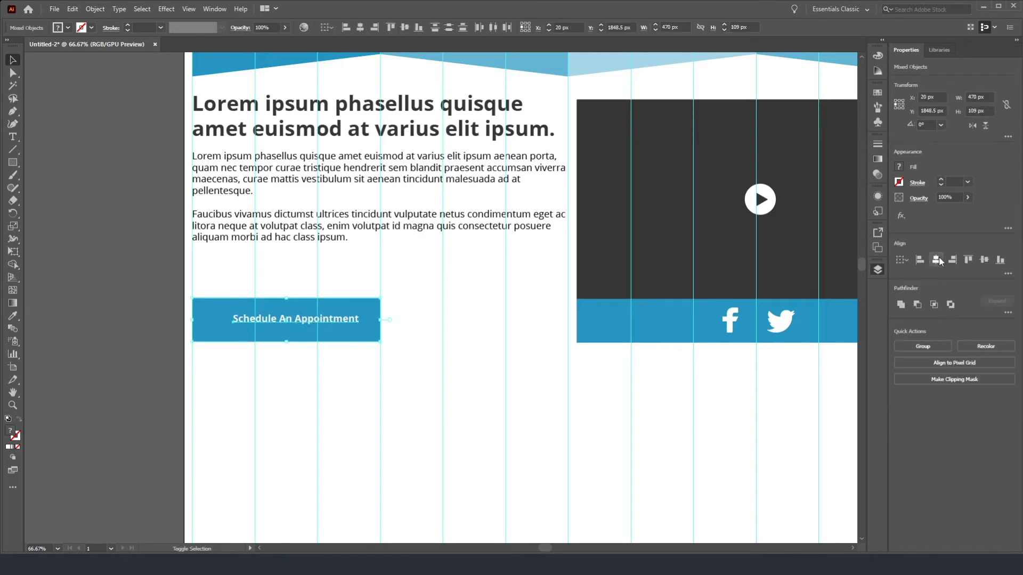
left_click(439, 382)
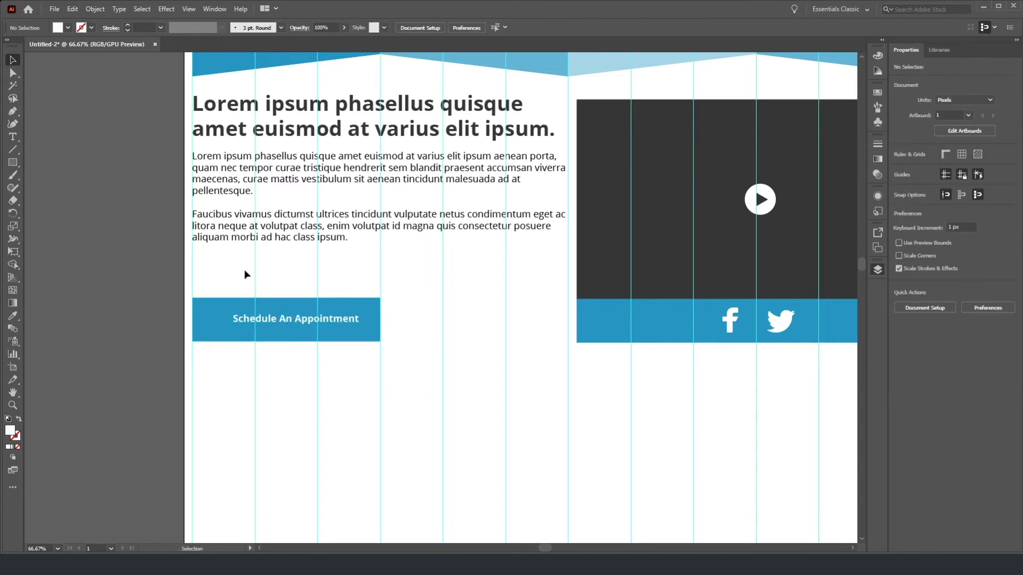
left_click_drag(355, 420, 343, 322)
left_click(331, 318)
left_click(333, 304)
left_click(936, 260)
left_click(985, 261)
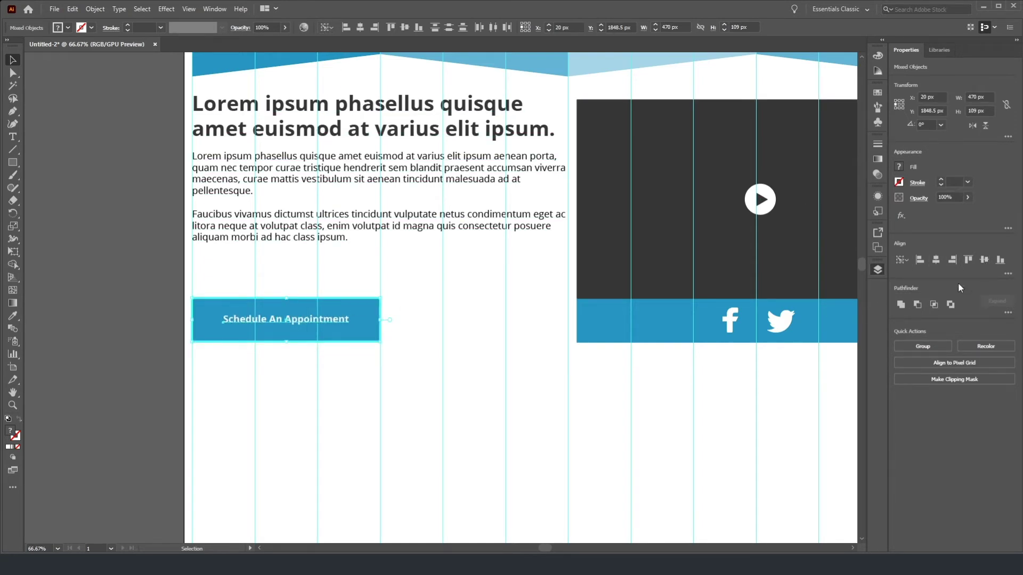
Step: Group the button rectangle with its label and place a copy beneath the text style samples beside the artboard
left_click(148, 312)
left_click_drag(148, 311, 496, 368)
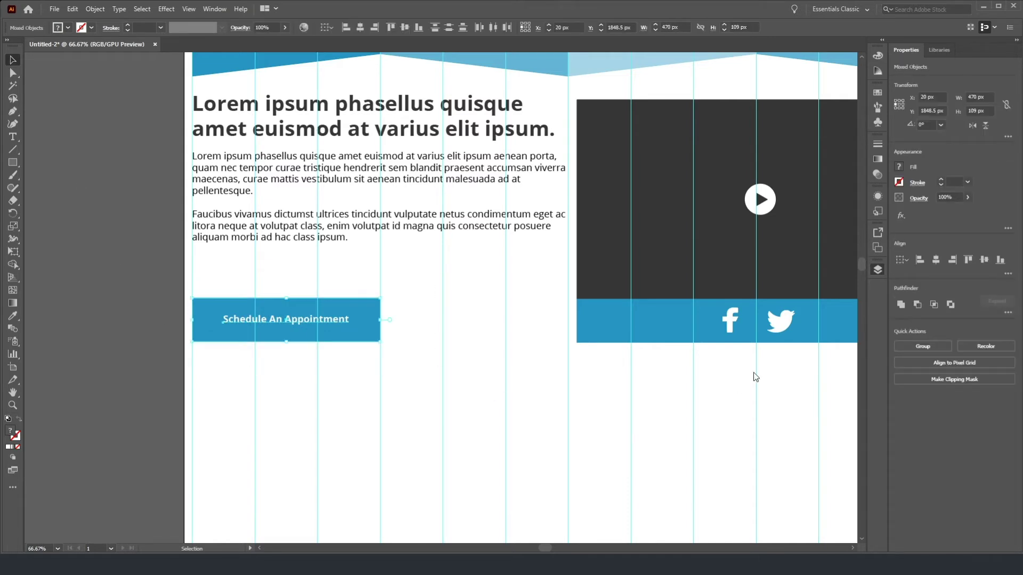
left_click(925, 347)
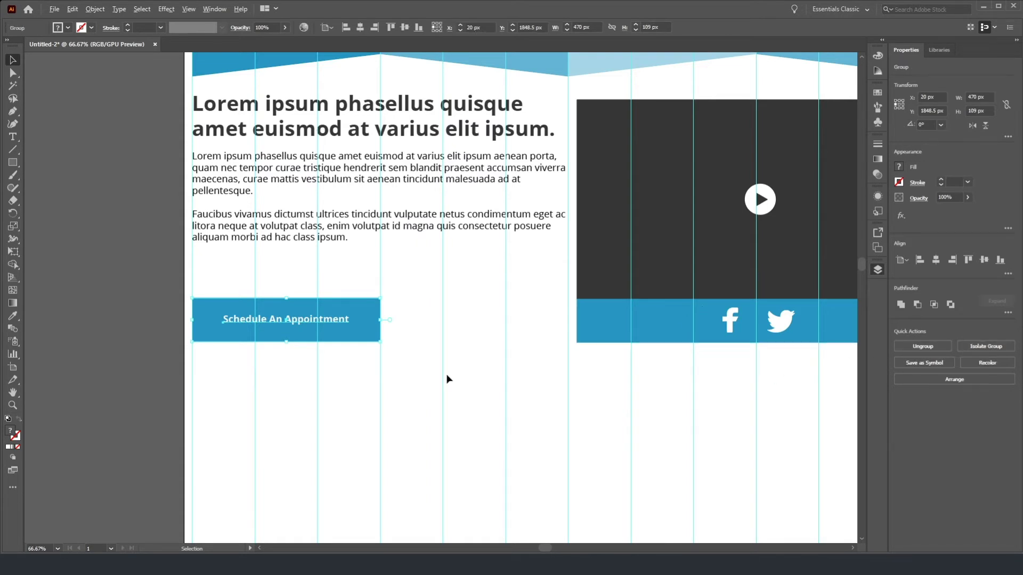
scroll(447, 379, "down", 3)
left_click_drag(387, 363, 691, 138)
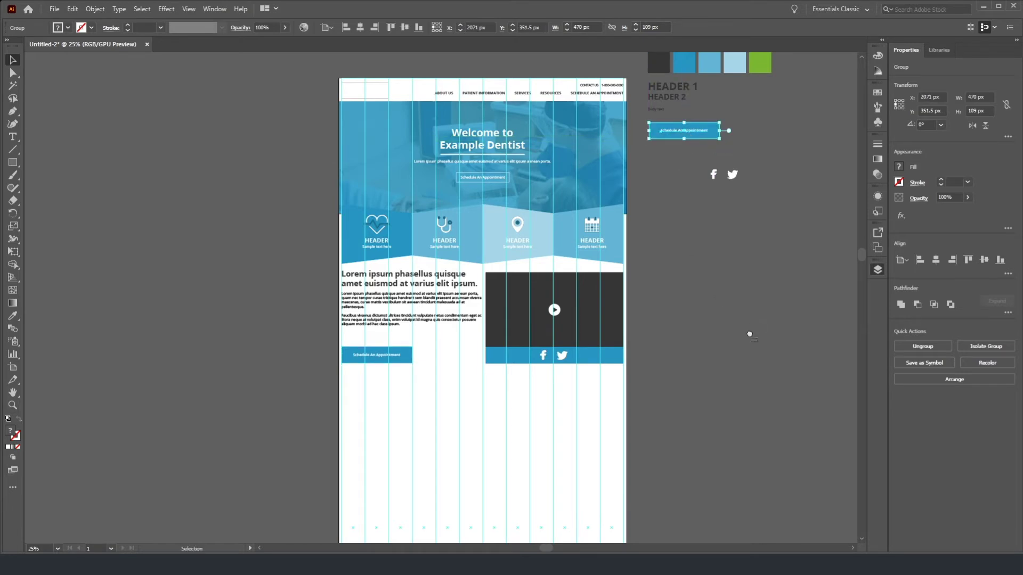
left_click(702, 407)
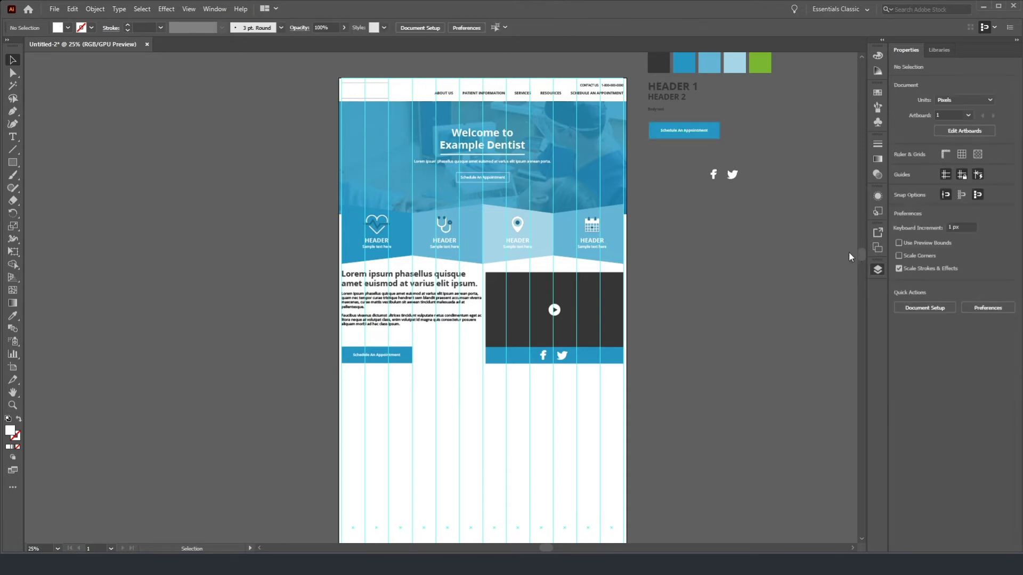
Step: Move the page's "Schedule An Appointment" button up to sit just beneath the body paragraphs
left_click(350, 356)
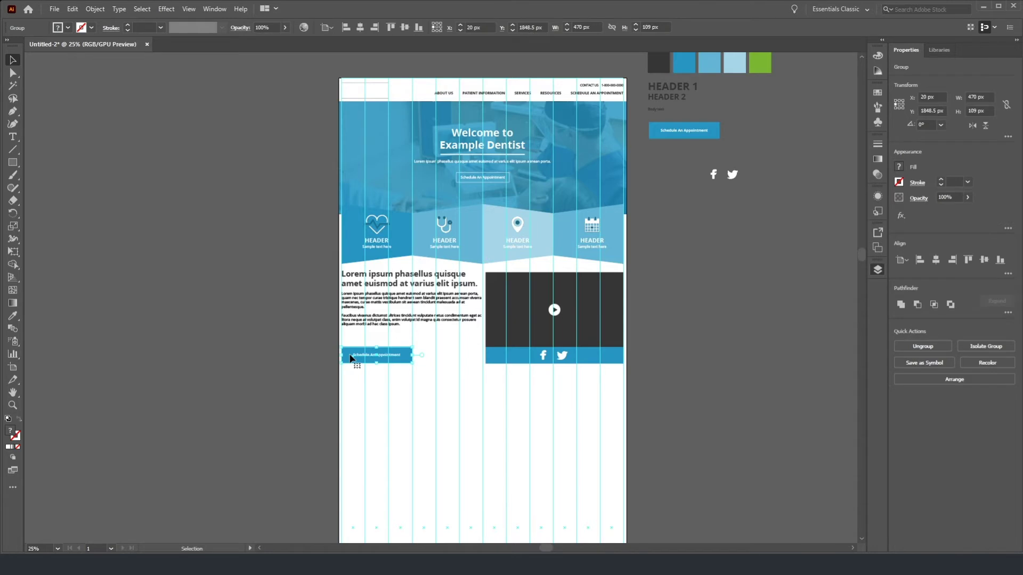
left_click_drag(350, 358, 352, 330)
left_click(310, 325)
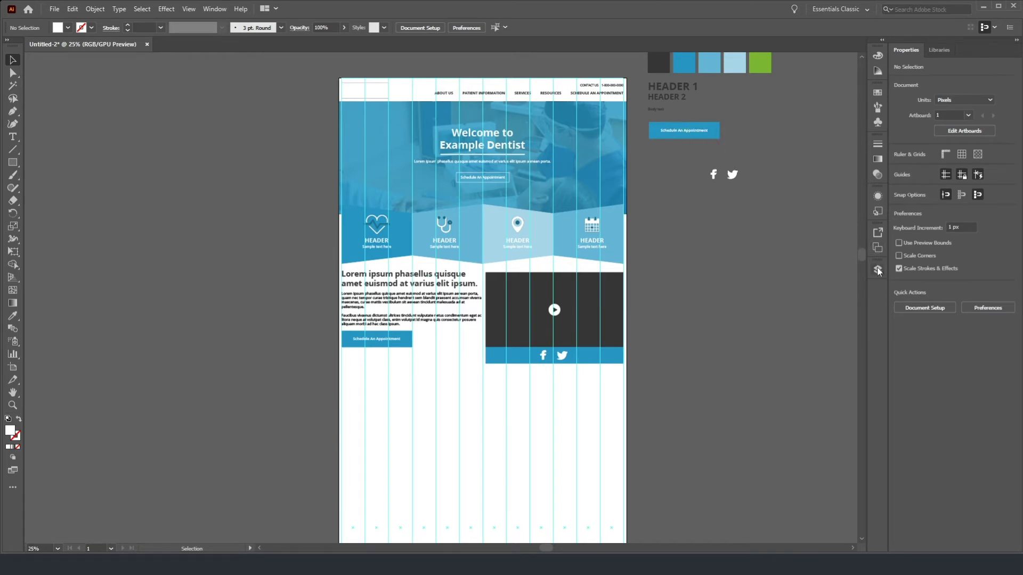
Step: Duplicate the sample button below the palette and place the copy beside it at the same height
left_click(685, 130)
key("ctrl+minus")
key("ctrl+minus")
key("ctrl+minus")
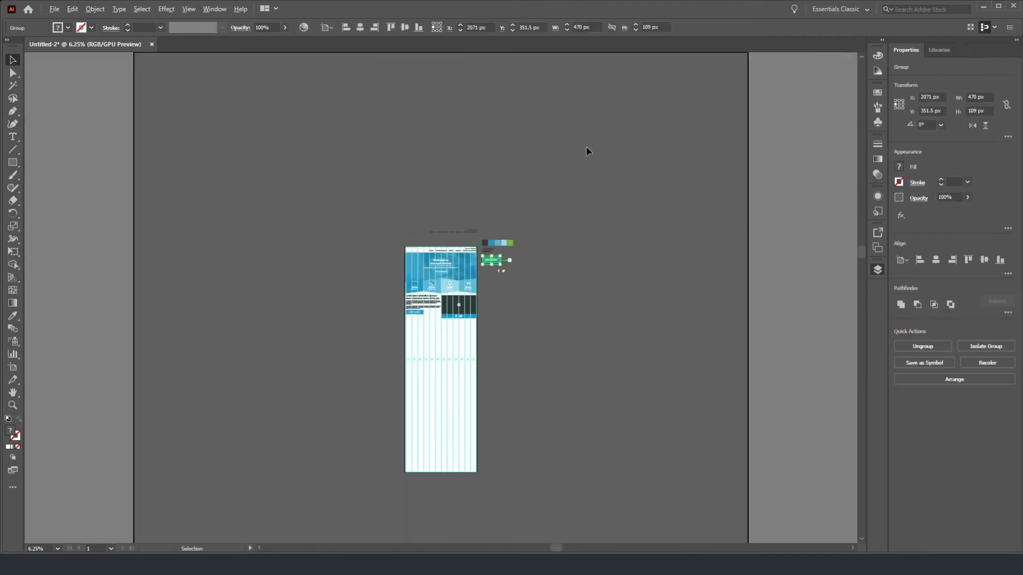
scroll(510, 263, "up", 5)
left_click_drag(480, 252, 631, 251)
left_click(596, 183)
left_click(581, 229)
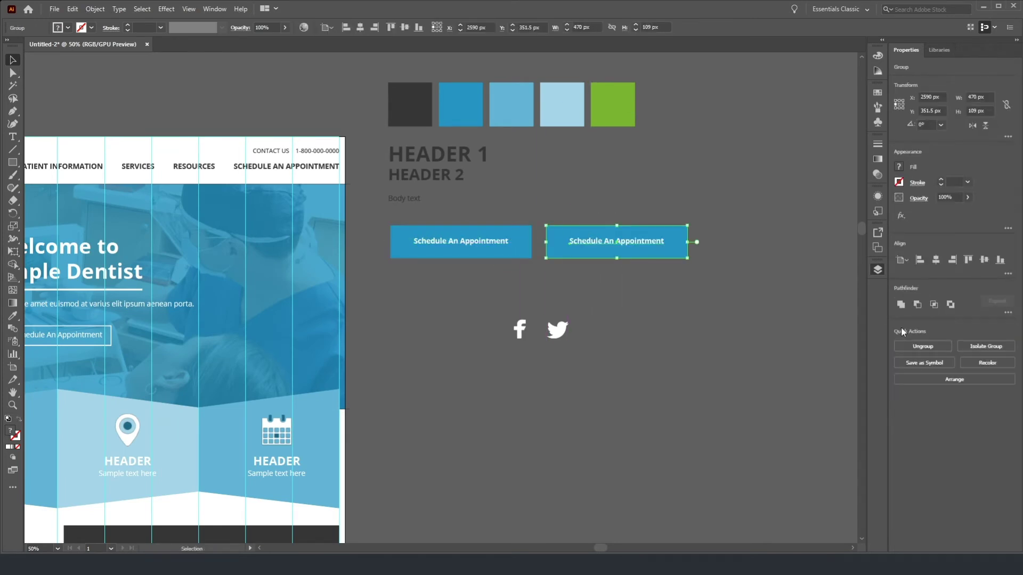
Step: Ungroup the duplicated sample button and recolour it with the green palette swatch
left_click(927, 347)
left_click(17, 317)
left_click(613, 112)
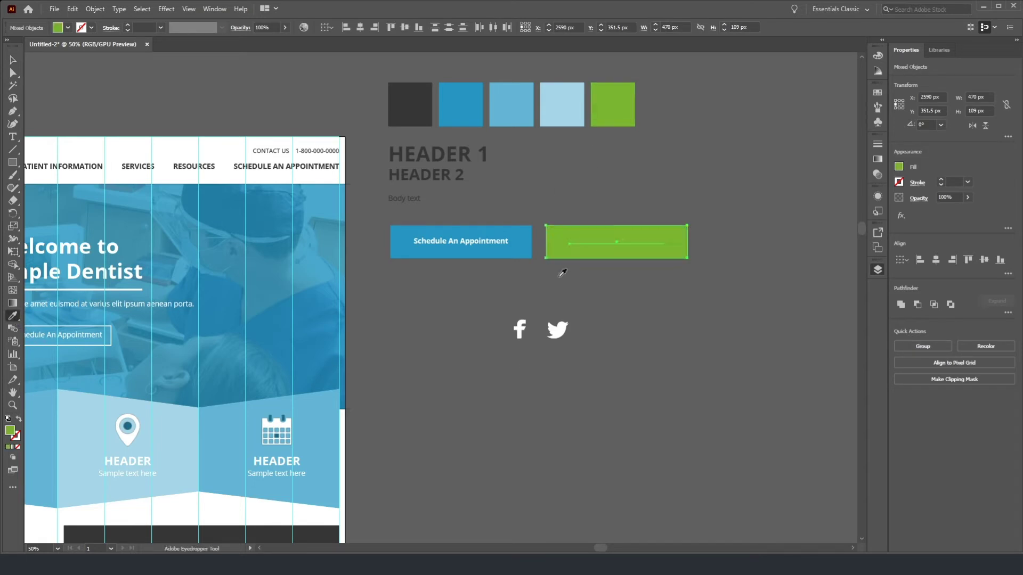
Step: Recolour only the duplicated sample button's rectangle with the green palette swatch, keep its label white, and group the two
left_click(395, 248)
left_click(13, 60)
left_click(574, 186)
left_click(559, 235)
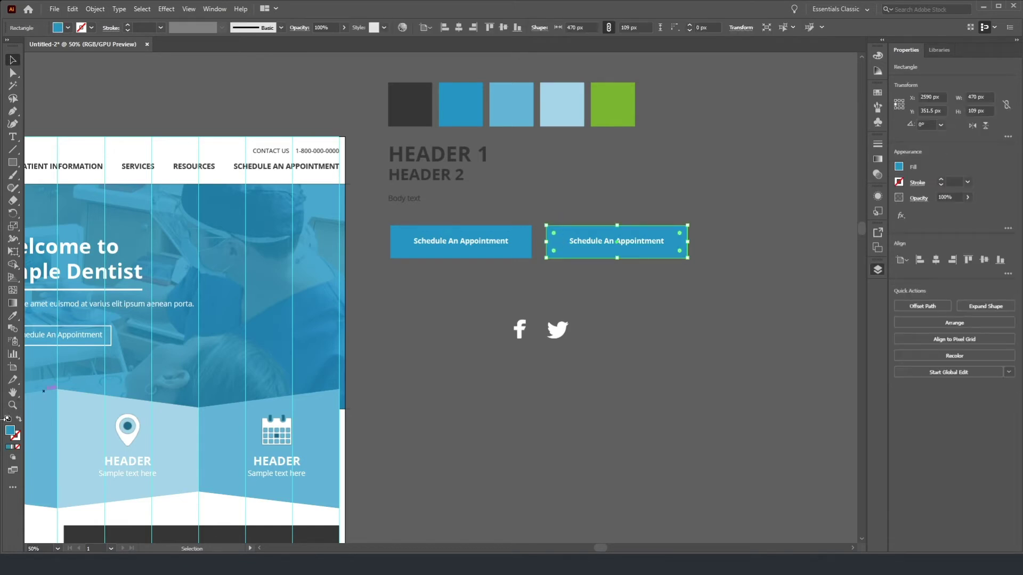
left_click(12, 318)
left_click(613, 107)
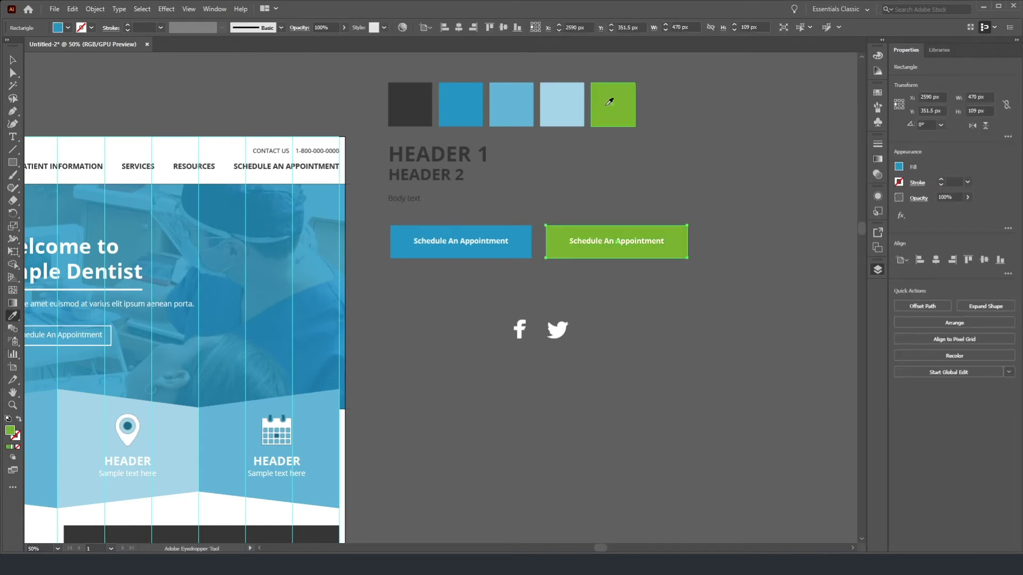
left_click(14, 60)
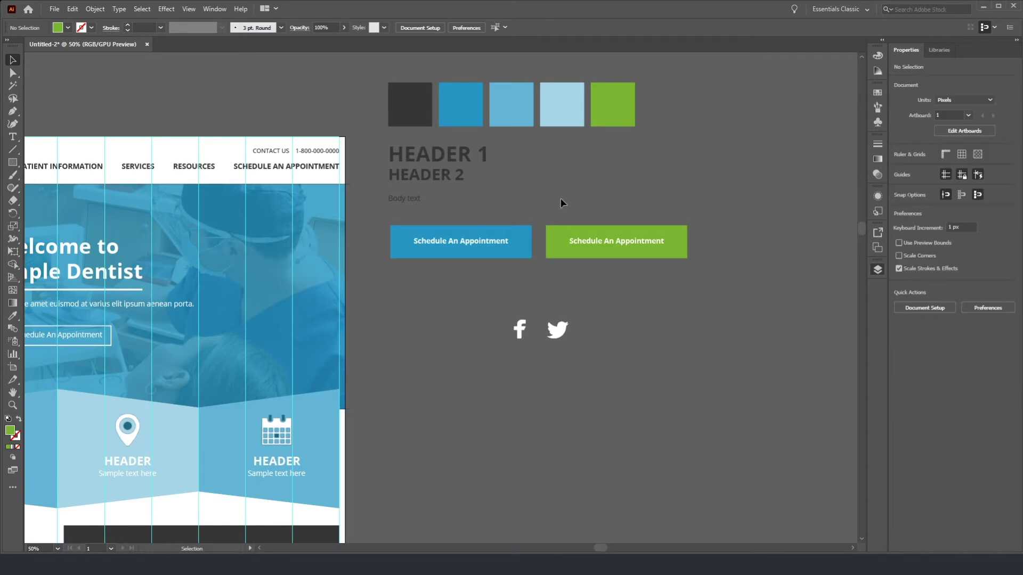
left_click_drag(559, 196, 774, 327)
left_click(925, 348)
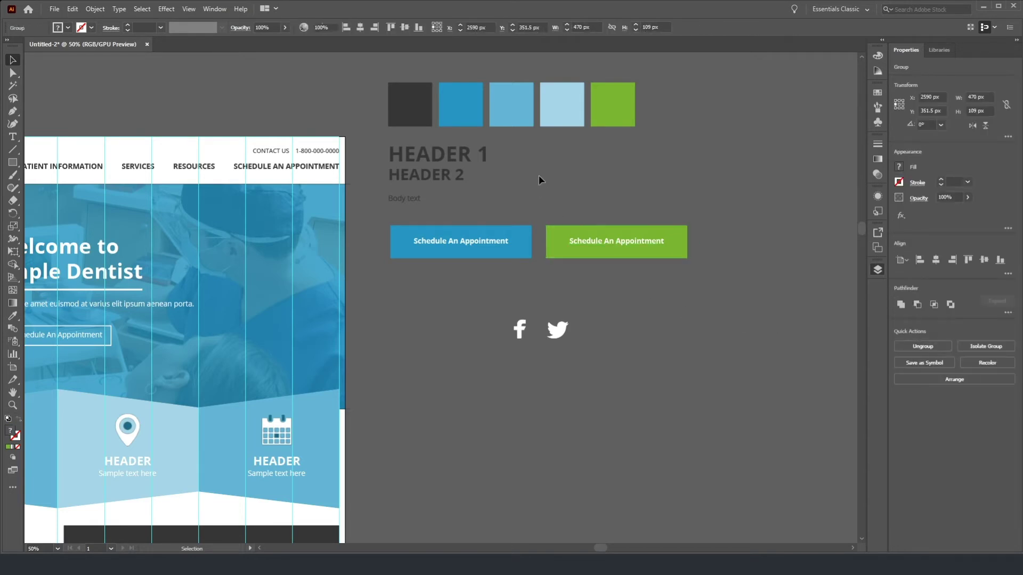
Step: Replace the green sample button's label text with "Success"
double_click(595, 244)
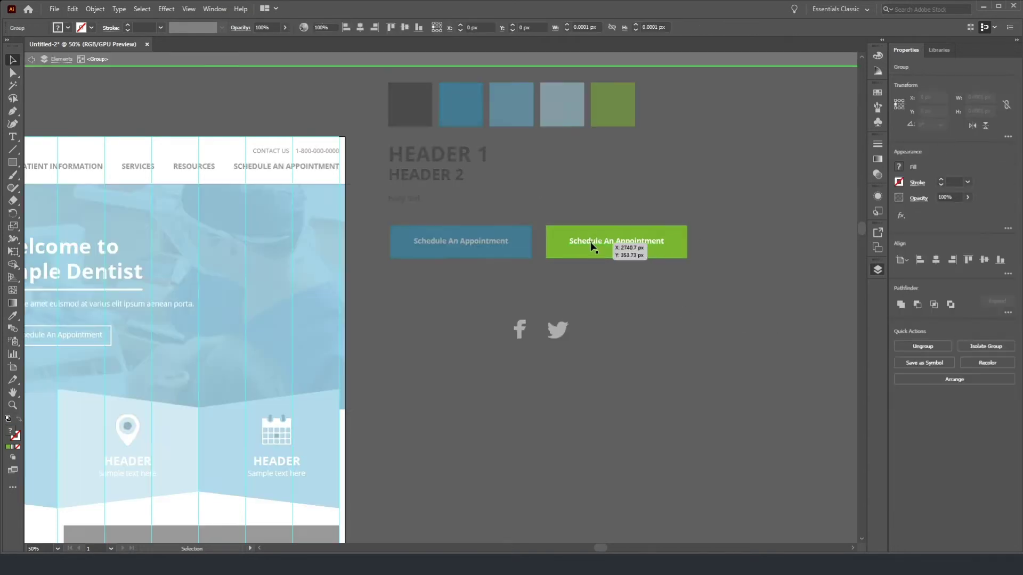
double_click(629, 244)
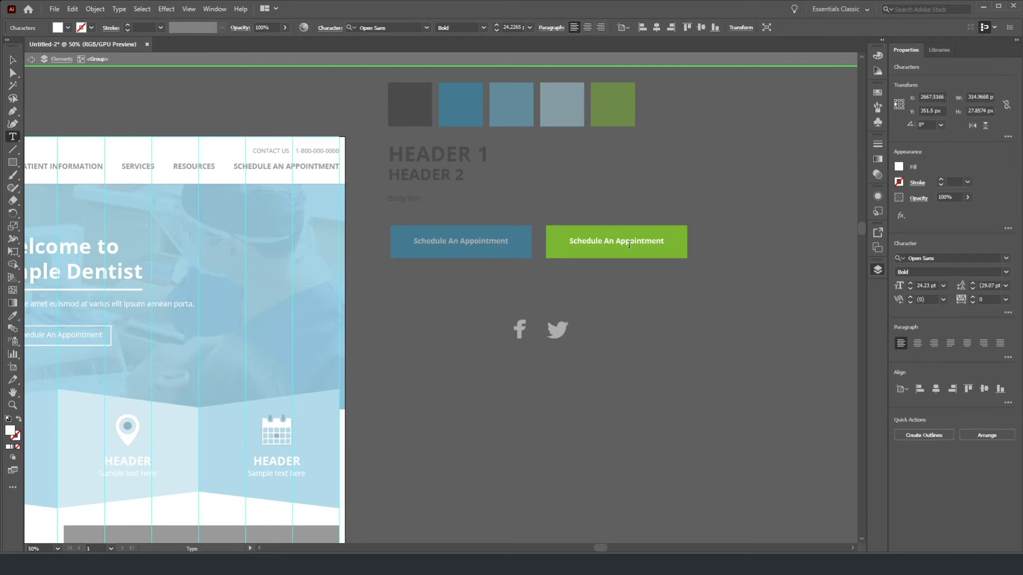
key("ctrl+a")
type("Succ")
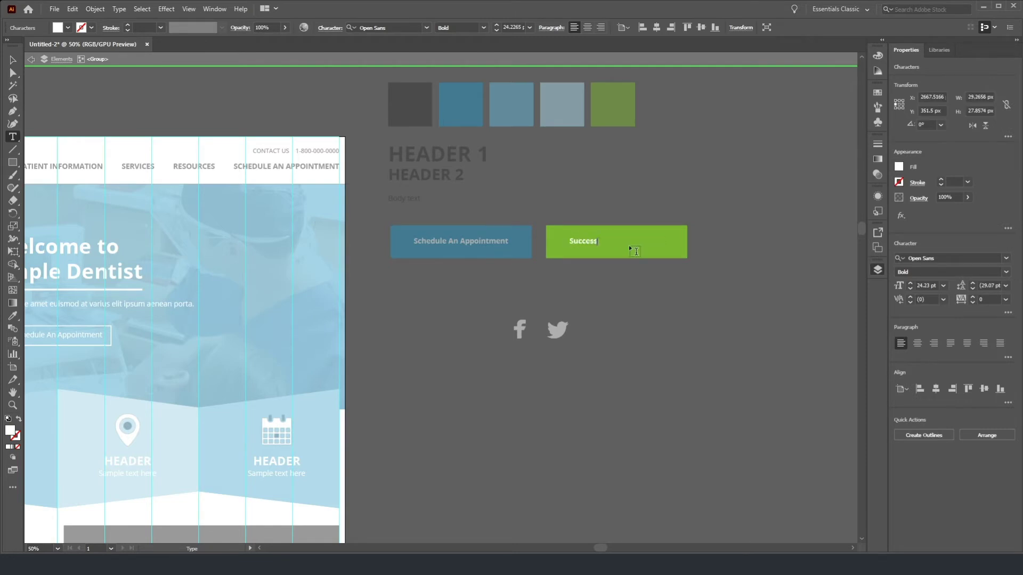
type("ess")
Step: Set the "Success" label's paragraph alignment to centre and exit the button group's isolation
key("ctrl+a")
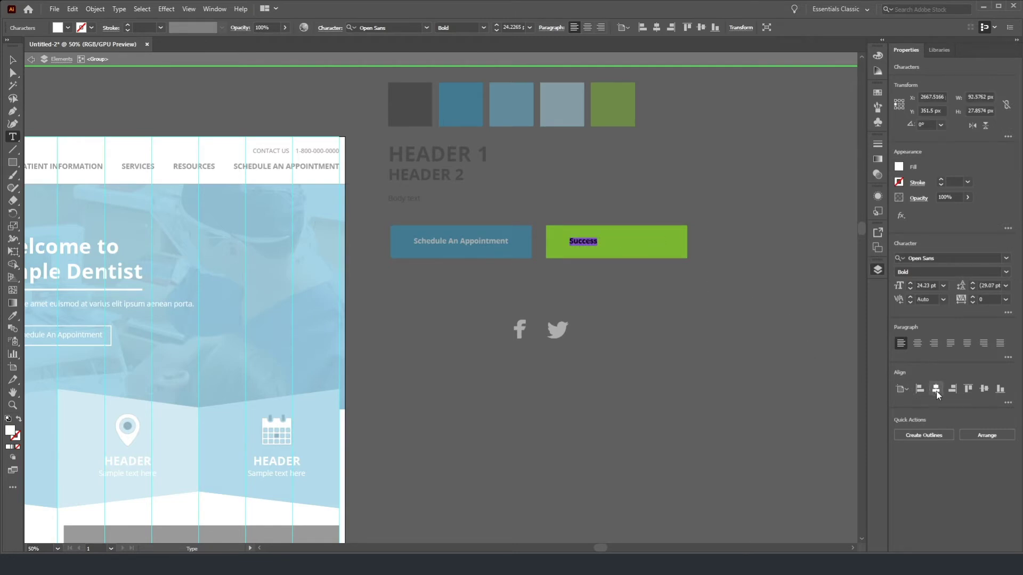
left_click(917, 343)
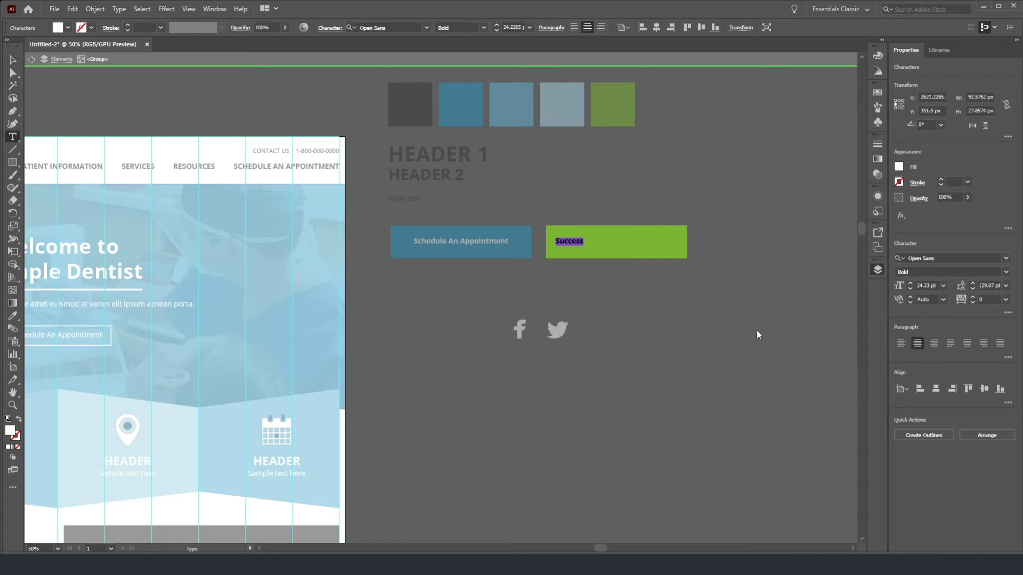
left_click(13, 60)
left_click(632, 258)
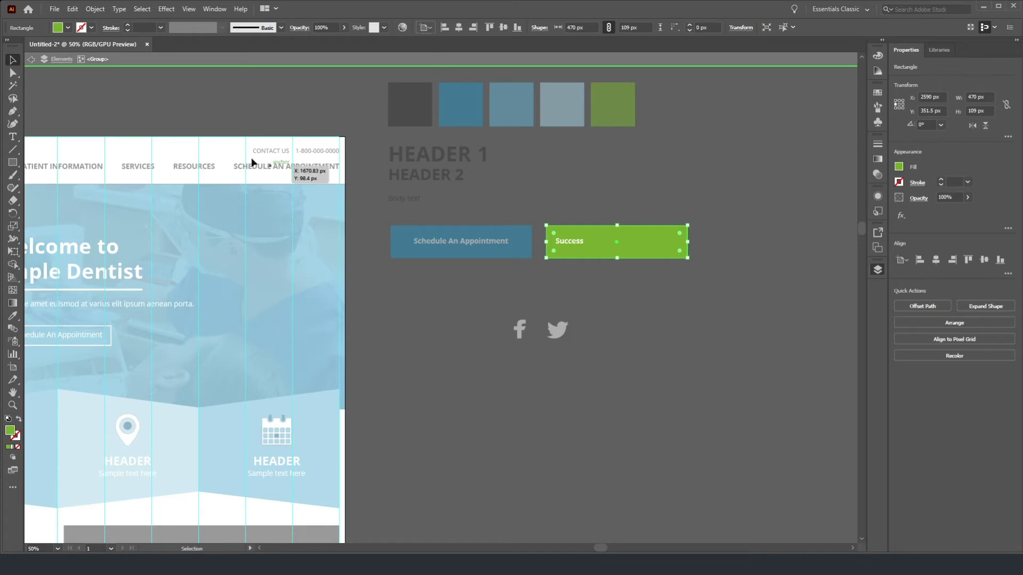
double_click(206, 101)
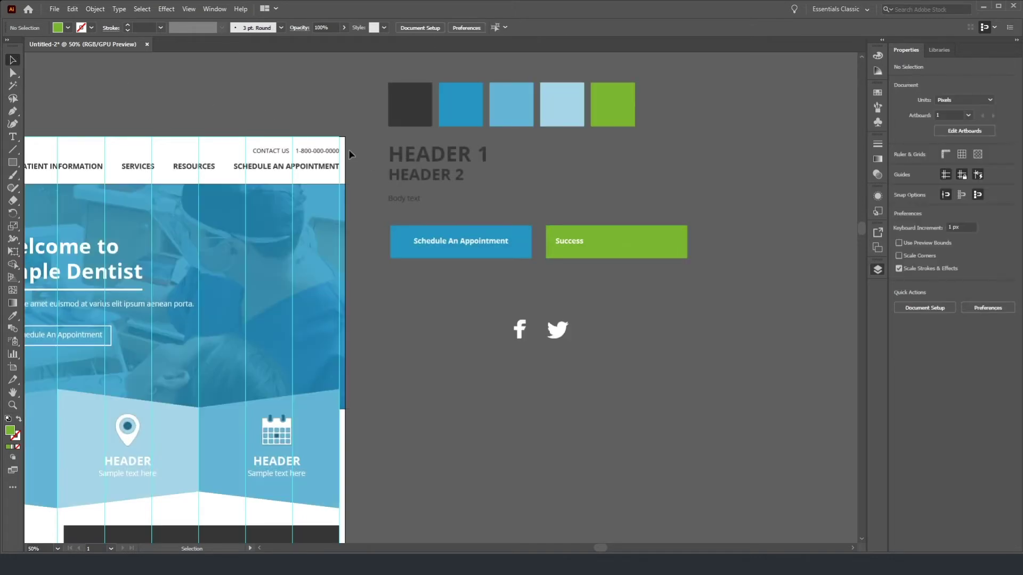
Step: Ungroup the green sample button, centre the "Success" label horizontally on its rectangle as key object, and regroup them
left_click(579, 244)
left_click(923, 347)
left_click(603, 186)
left_click_drag(574, 220, 584, 280)
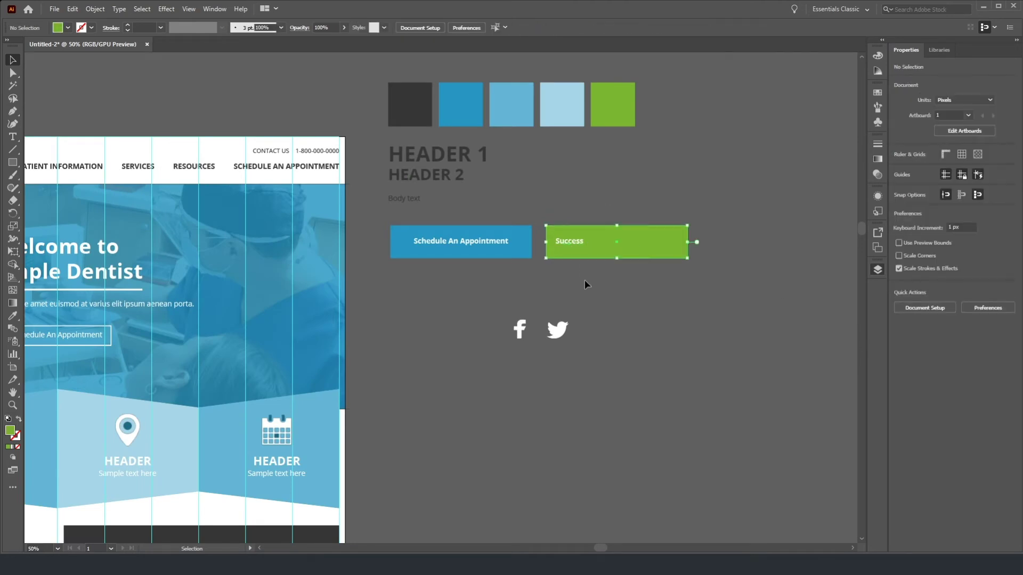
left_click(330, 27)
left_click(341, 55)
left_click(606, 232)
left_click(935, 259)
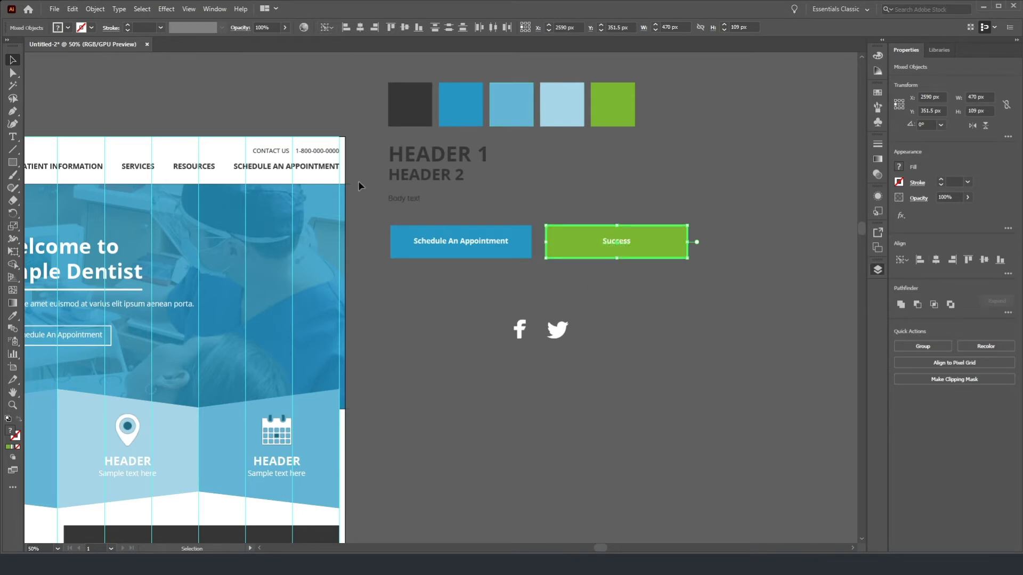
left_click(923, 346)
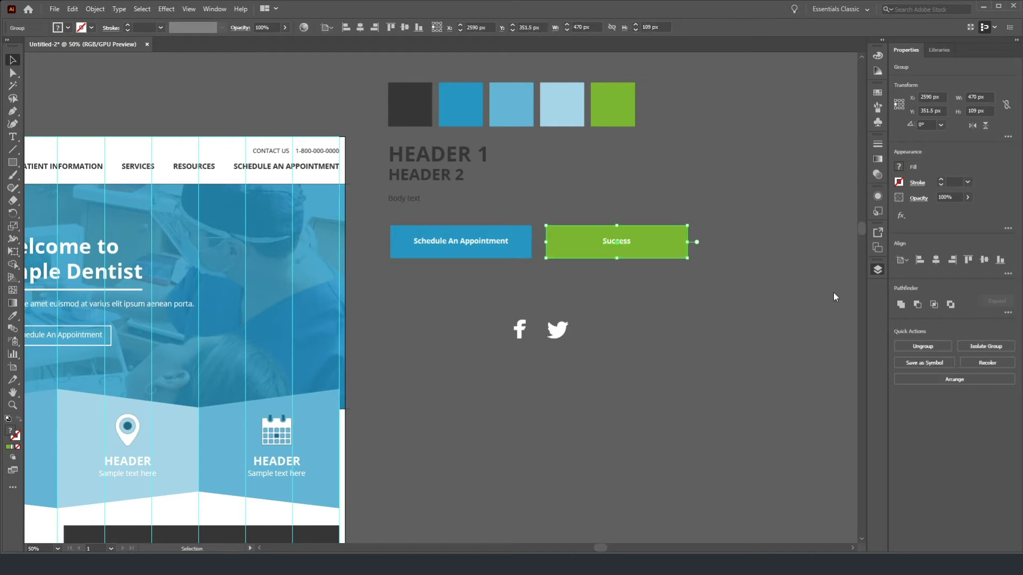
left_click(409, 211)
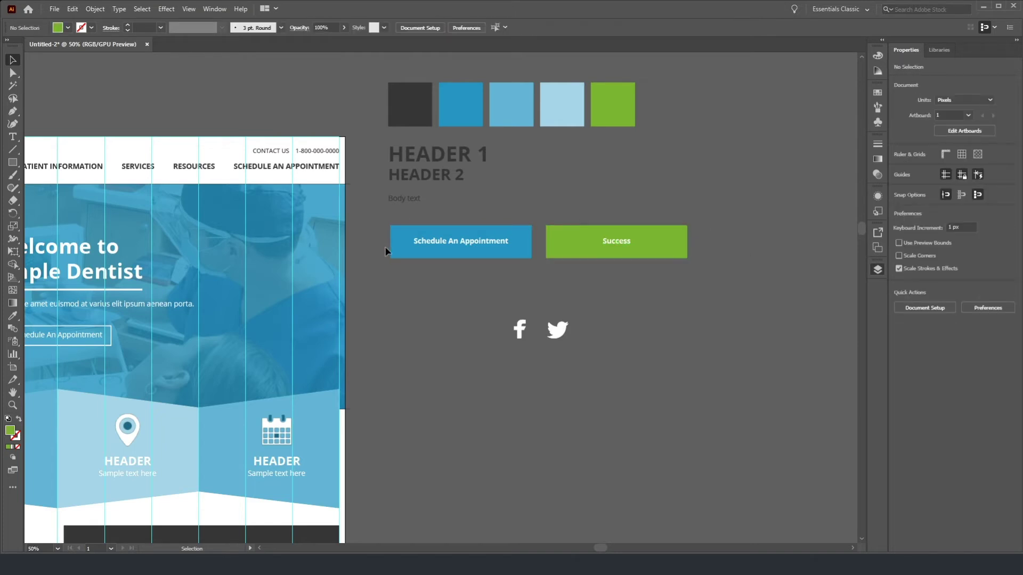
Step: Ungroup the blue sample button, centre its label's paragraph and position horizontally on the rectangle, and regroup them
left_click(469, 245)
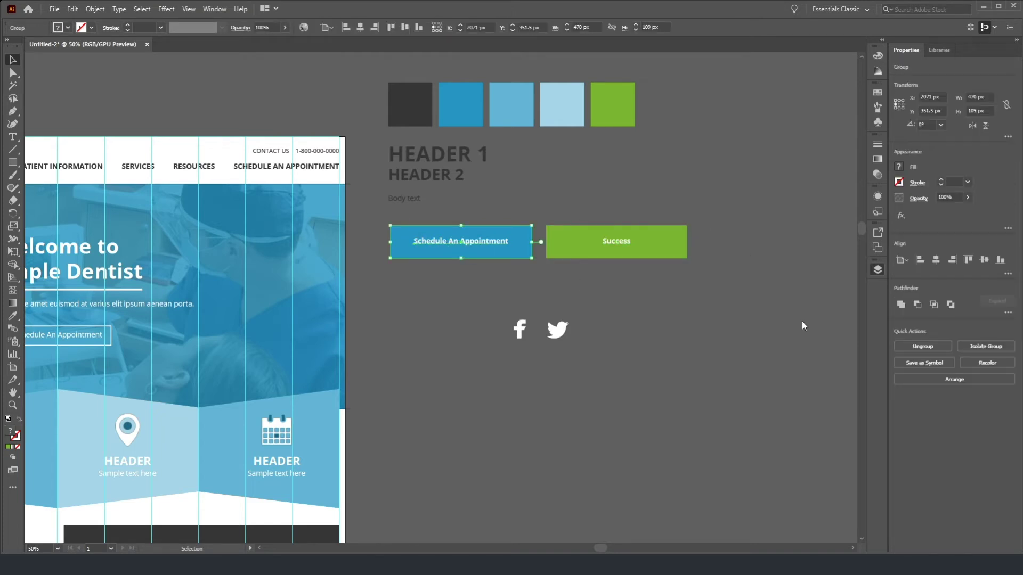
left_click(920, 347)
left_click(468, 242)
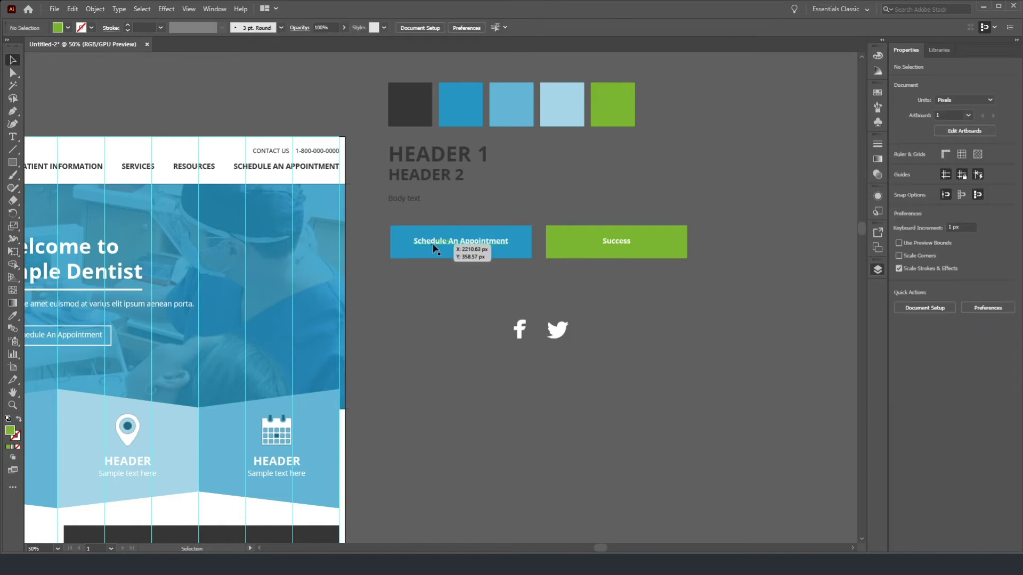
left_click(921, 346)
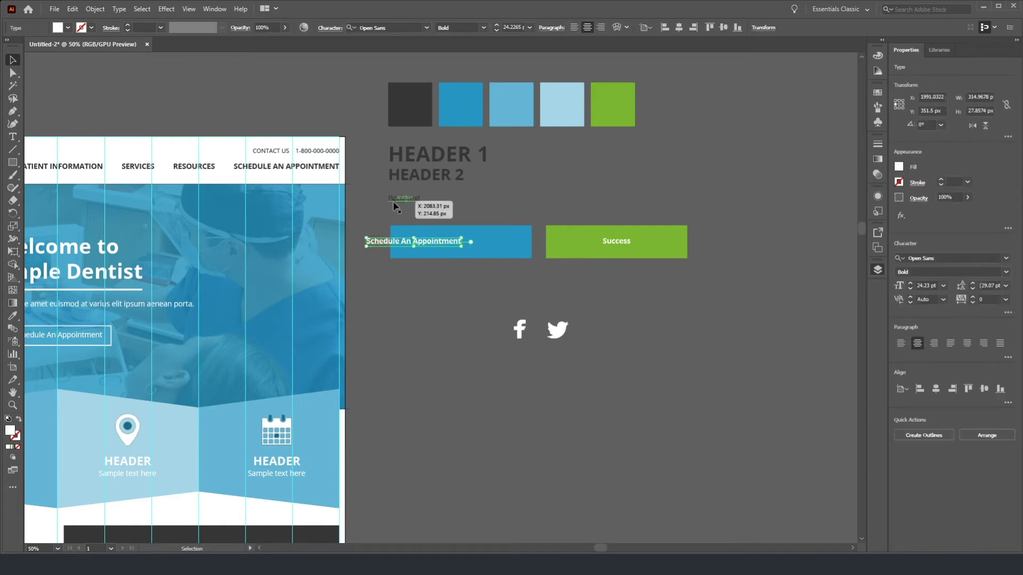
left_click(468, 252, "shift")
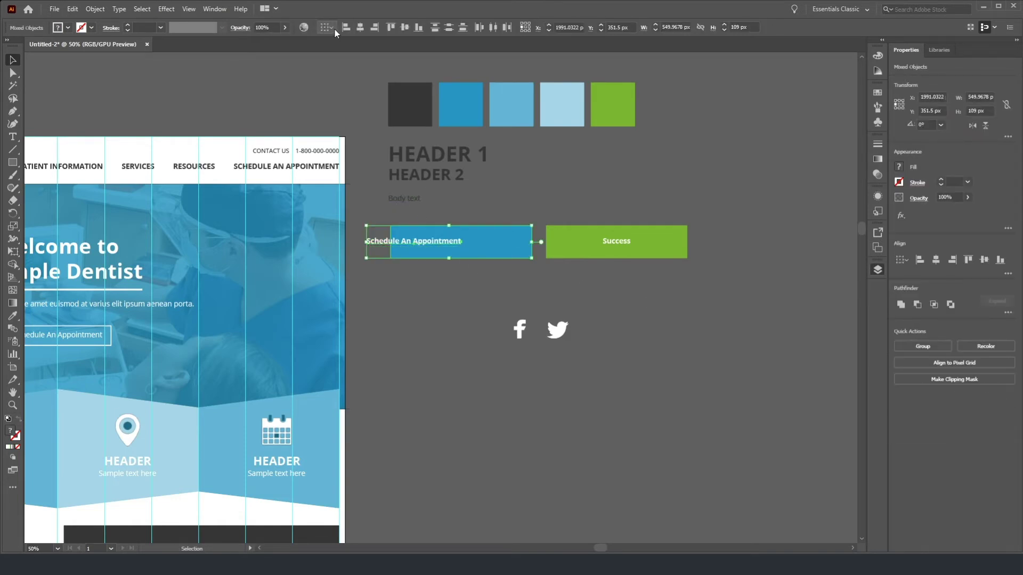
left_click(493, 236)
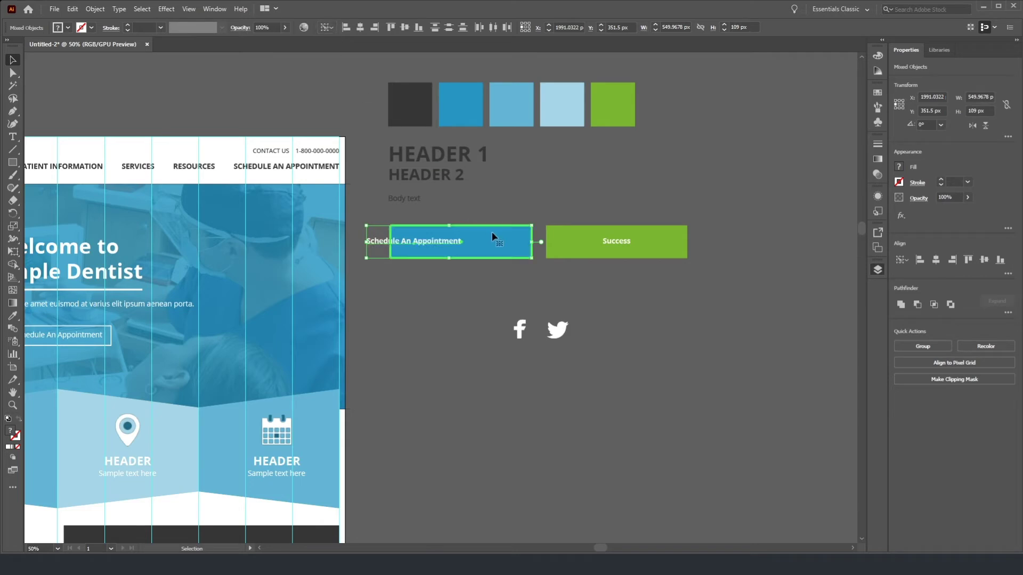
left_click(936, 260)
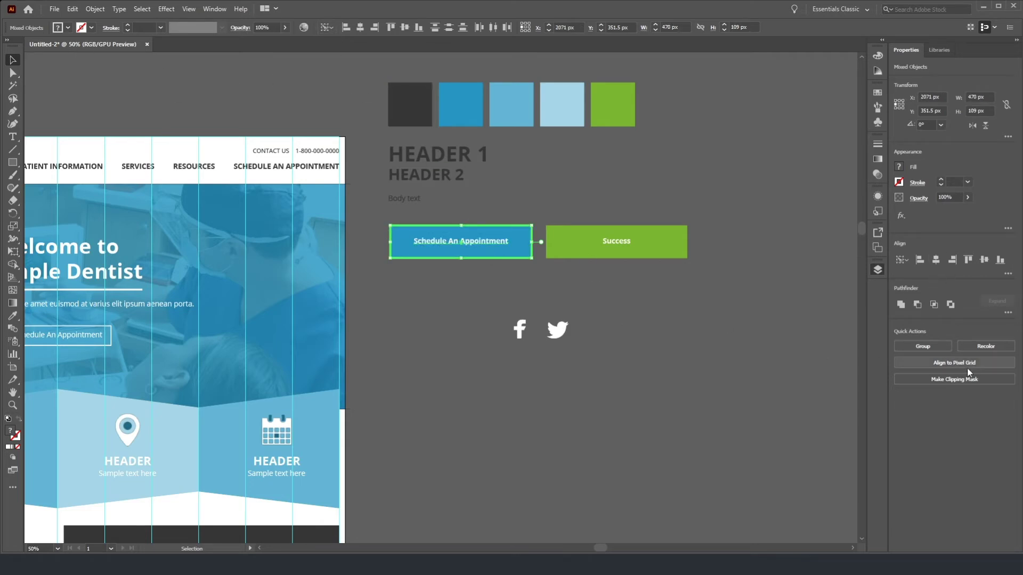
left_click(541, 182)
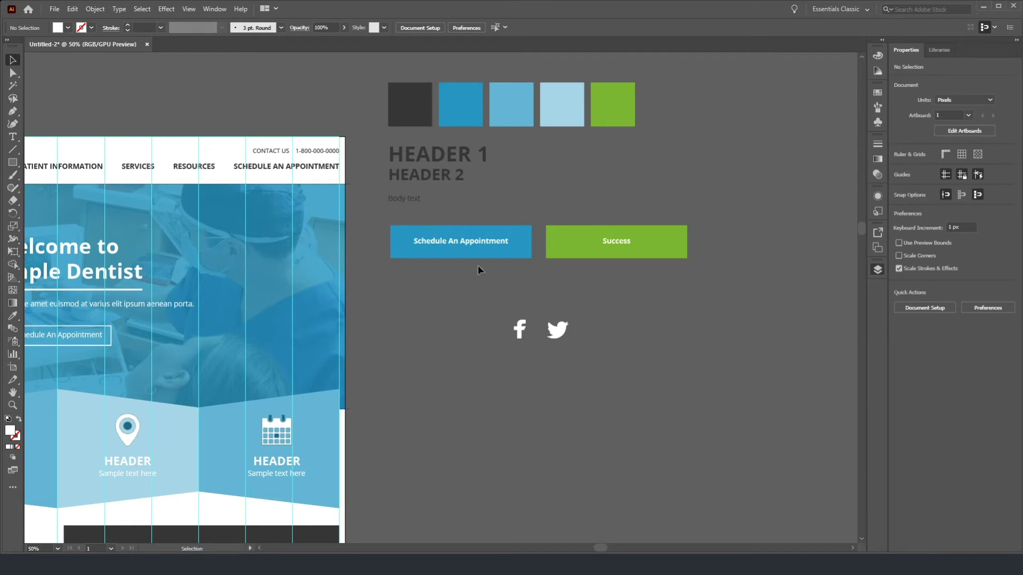
Step: Change the blue sample button's label to "Primary" and exit the group's isolation
double_click(471, 247)
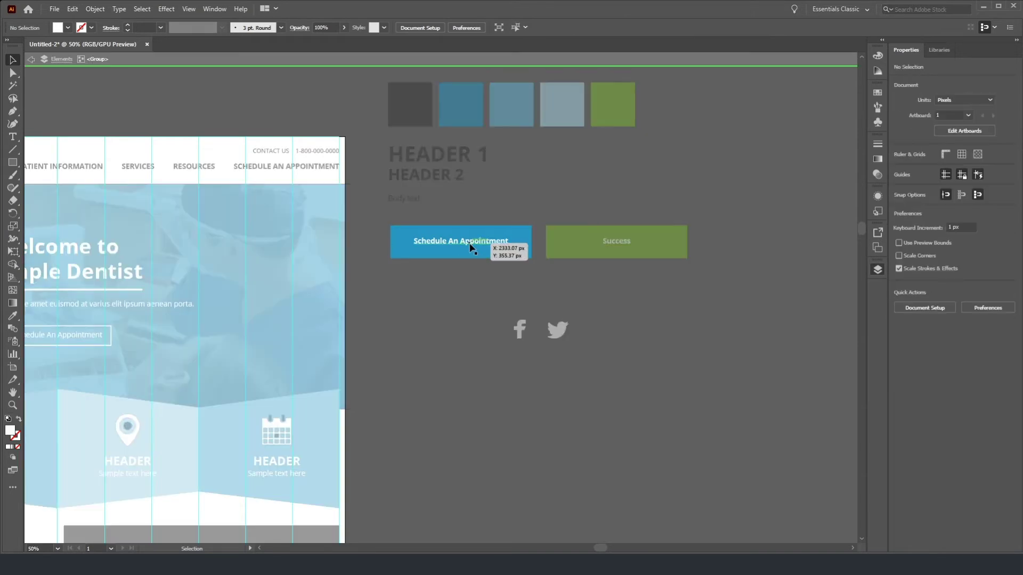
double_click(471, 242)
key("ctrl+a")
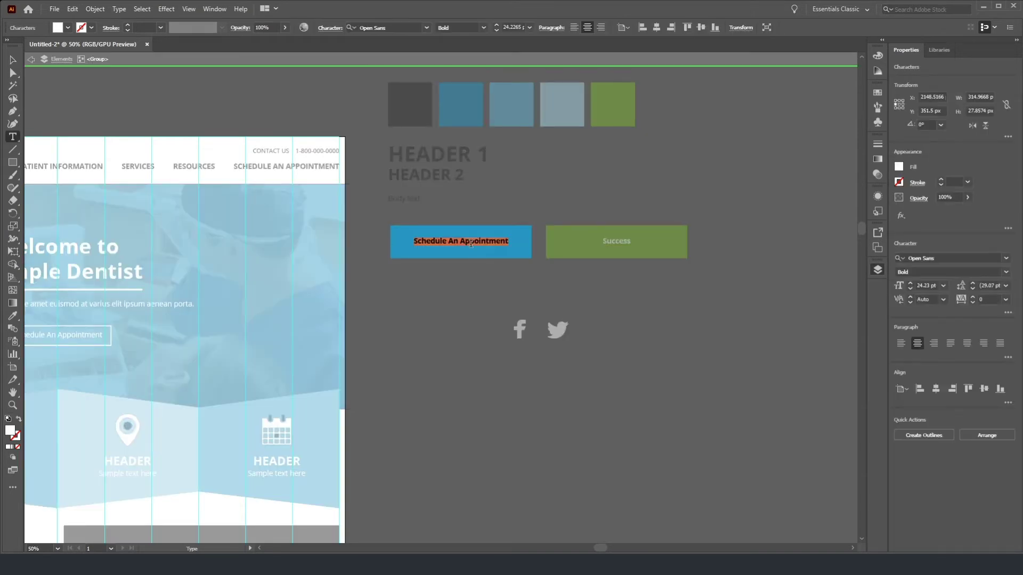
type("pR")
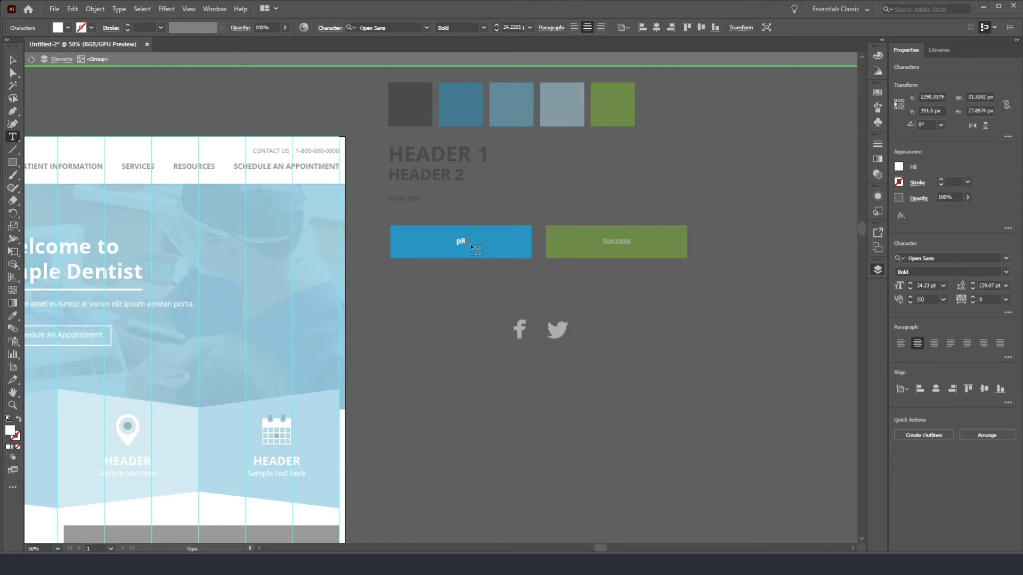
key("BackSpace")
type("Primary")
key("Escape")
double_click(206, 122)
Step: Ungroup the page's "Schedule An Appointment" button beneath the body paragraphs
scroll(152, 140, "left", 10)
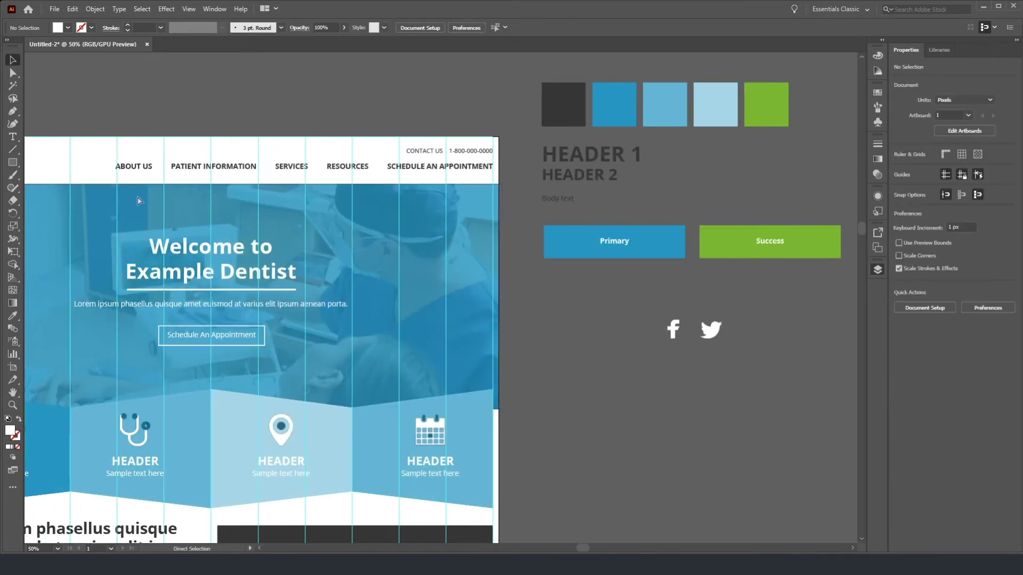
scroll(149, 209, "down", 8)
scroll(171, 373, "up", 1)
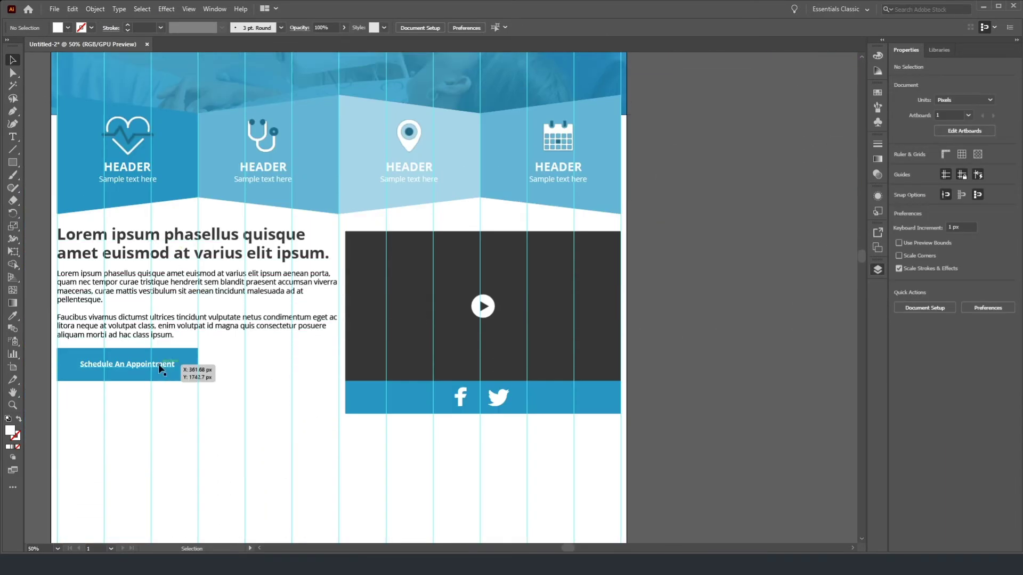
scroll(167, 354, "up", 1)
left_click(175, 357)
left_click(909, 346)
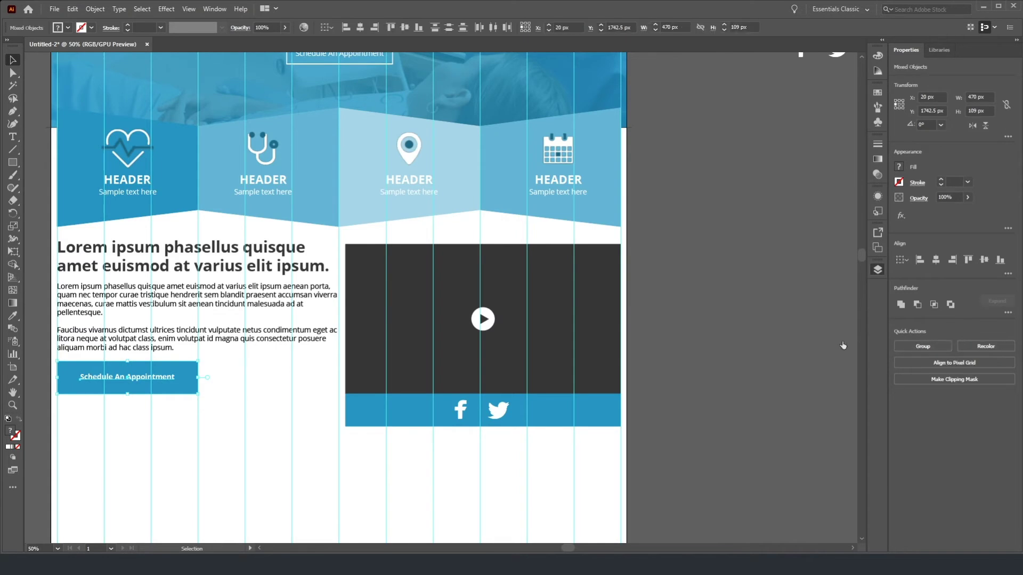
Step: Try to recolour the page button's rectangle and label together with the green of the "Success" sample button
scroll(727, 177, "down", 2)
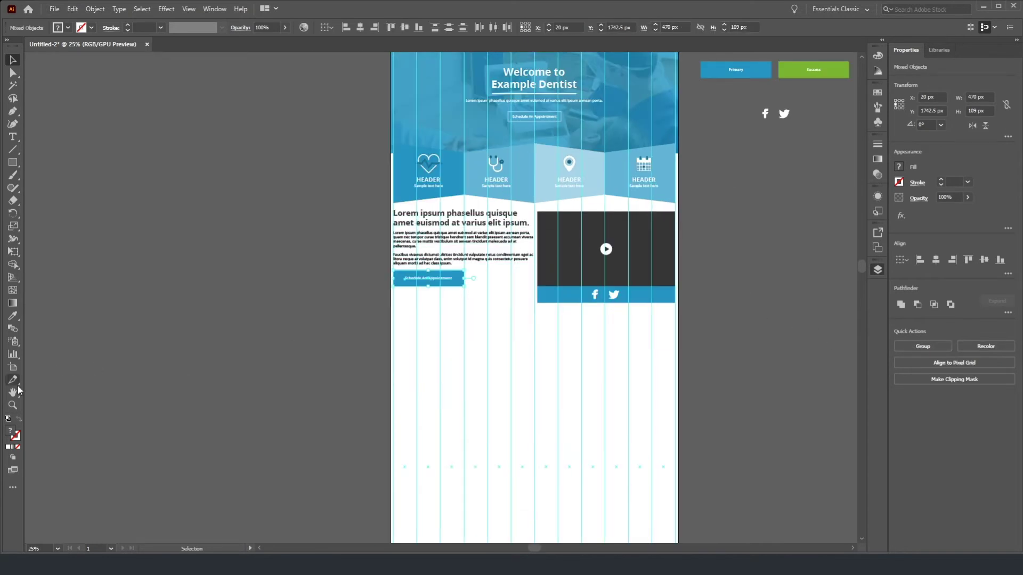
left_click(13, 316)
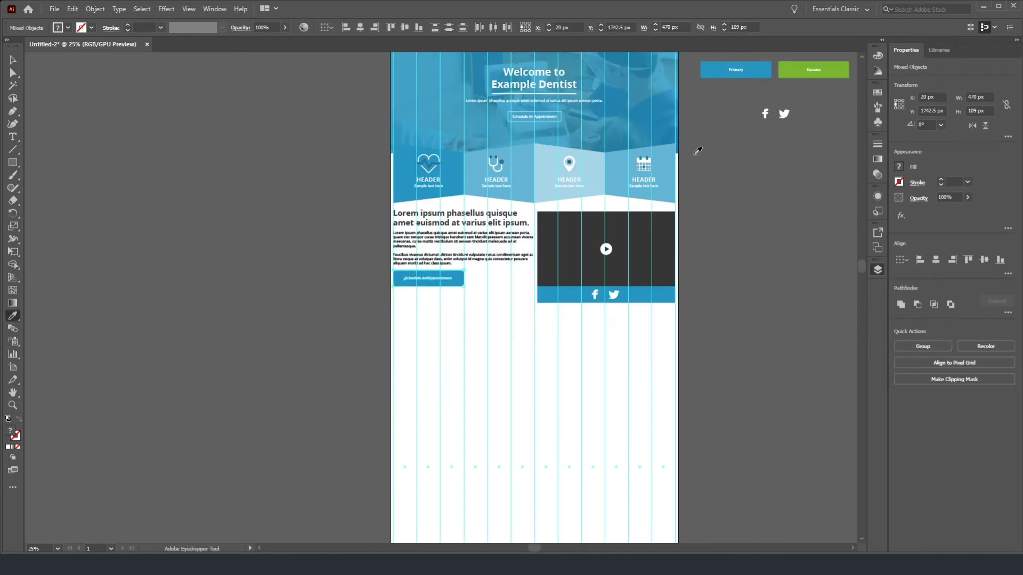
left_click(794, 68)
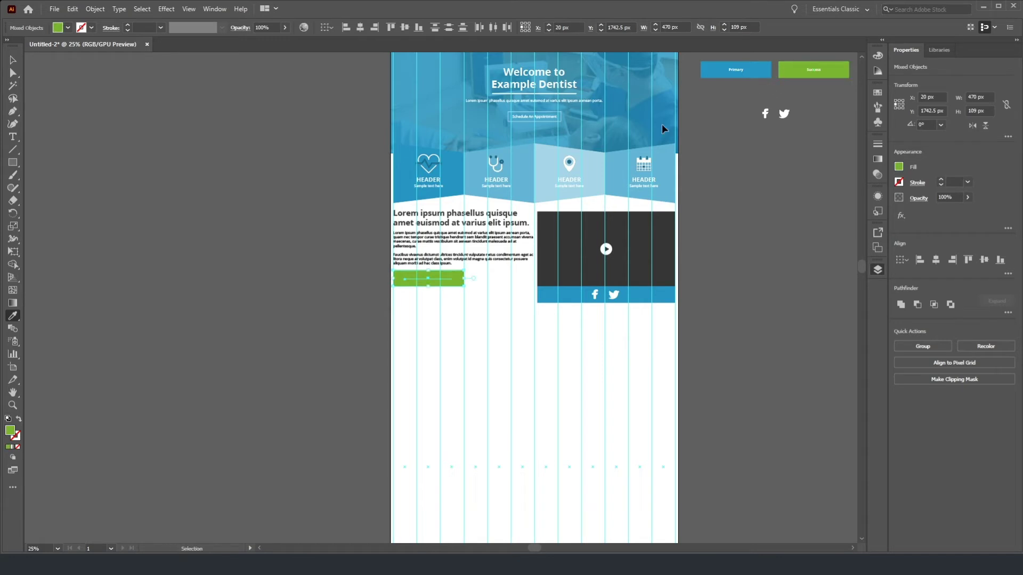
key("ctrl+z")
left_click(13, 60)
left_click(223, 280)
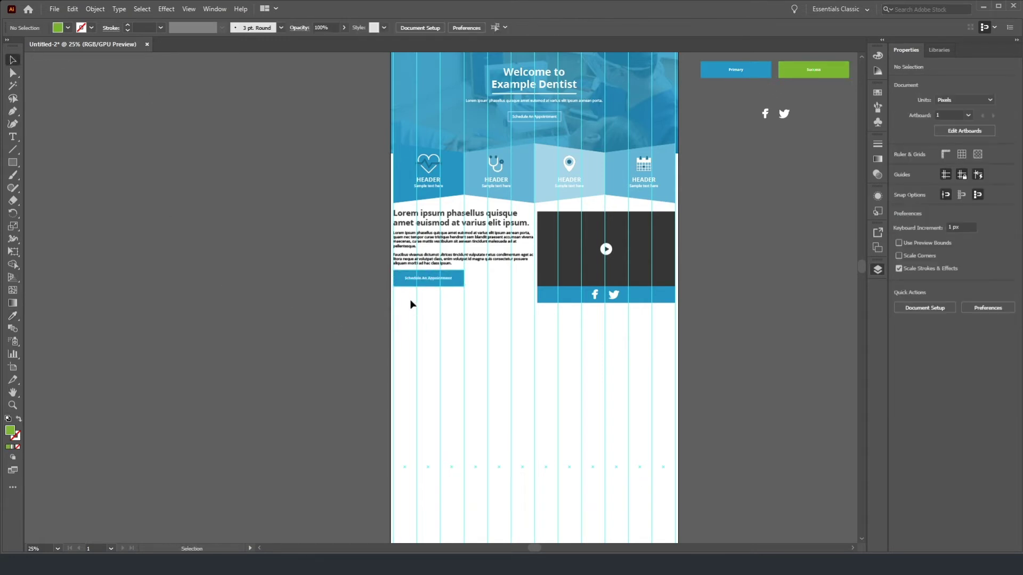
Step: Recolour only the page button's rectangle with the "Success" sample's green and group it with its label
left_click(403, 286)
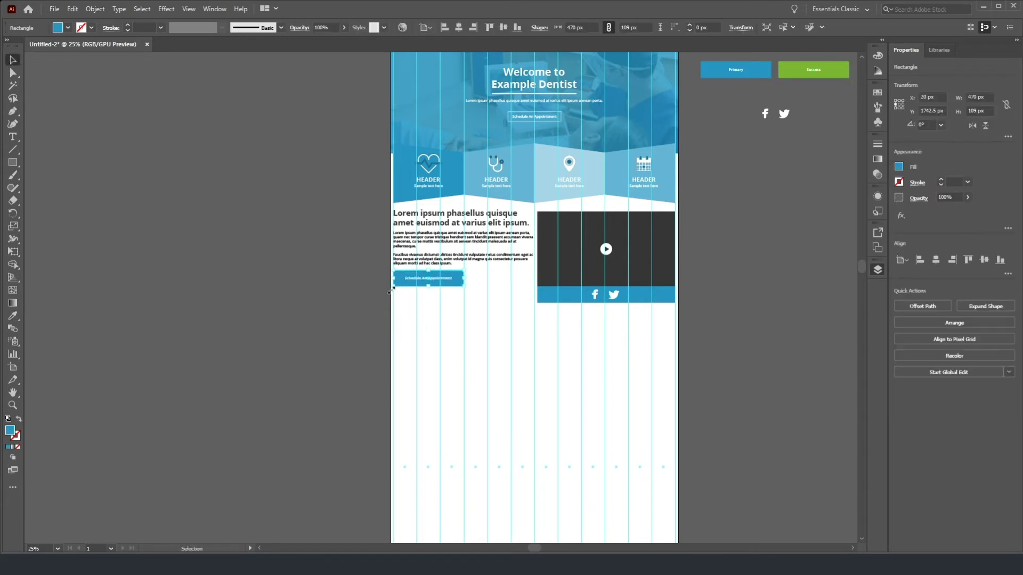
left_click(12, 316)
left_click(832, 71)
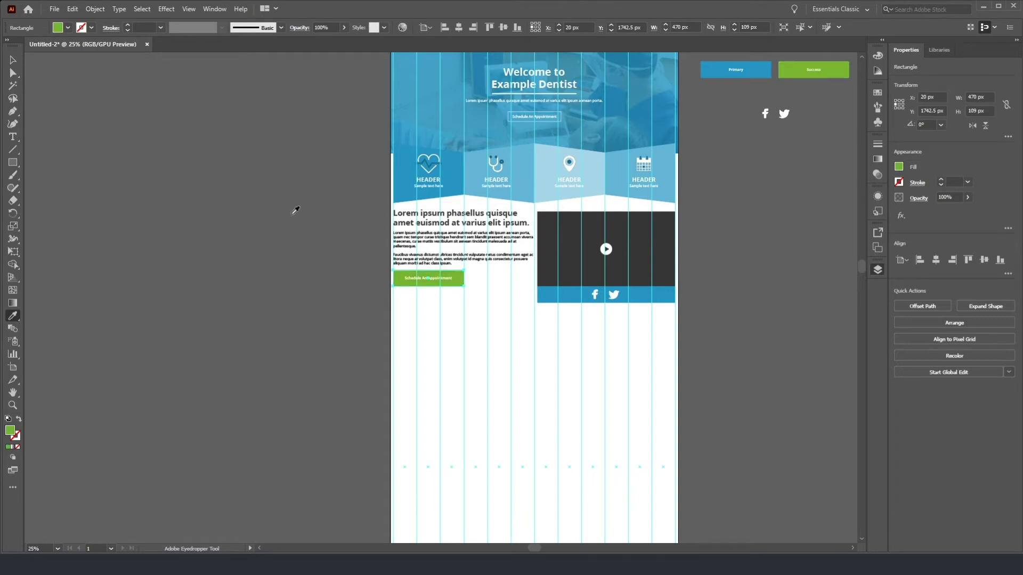
left_click(12, 59)
left_click(311, 274)
left_click_drag(358, 276, 488, 299)
left_click(921, 348)
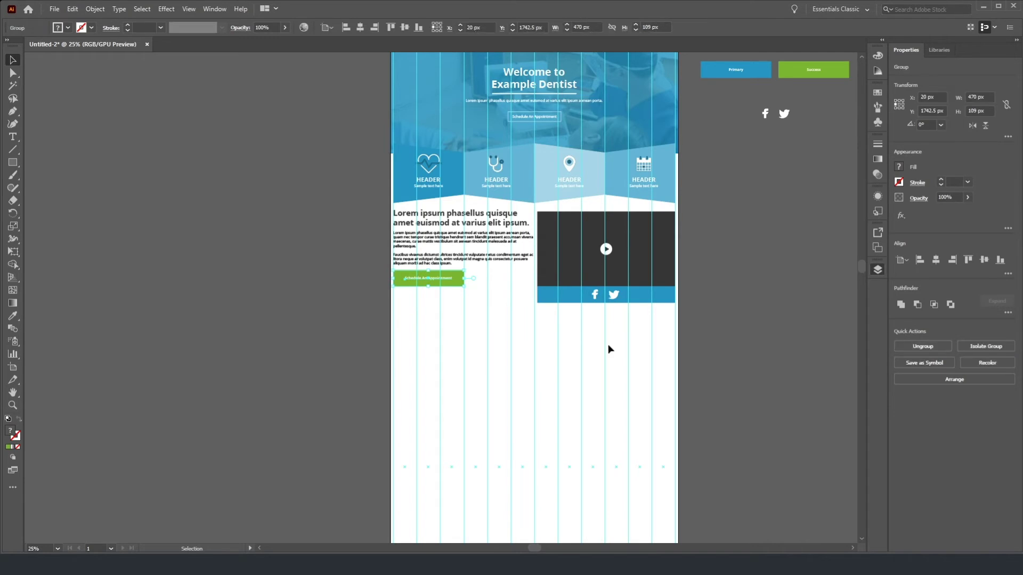
Step: Move the heading text, appointment button and video block down together to widen the gap beneath the four header tiles
scroll(451, 283, "up", 2)
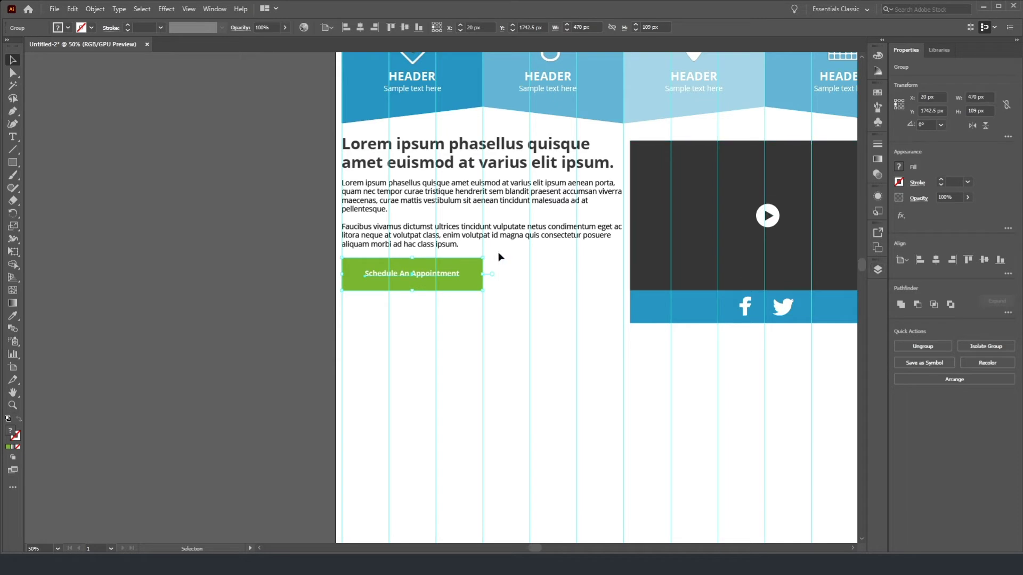
scroll(501, 260, "down", 2)
scroll(582, 253, "up", 3)
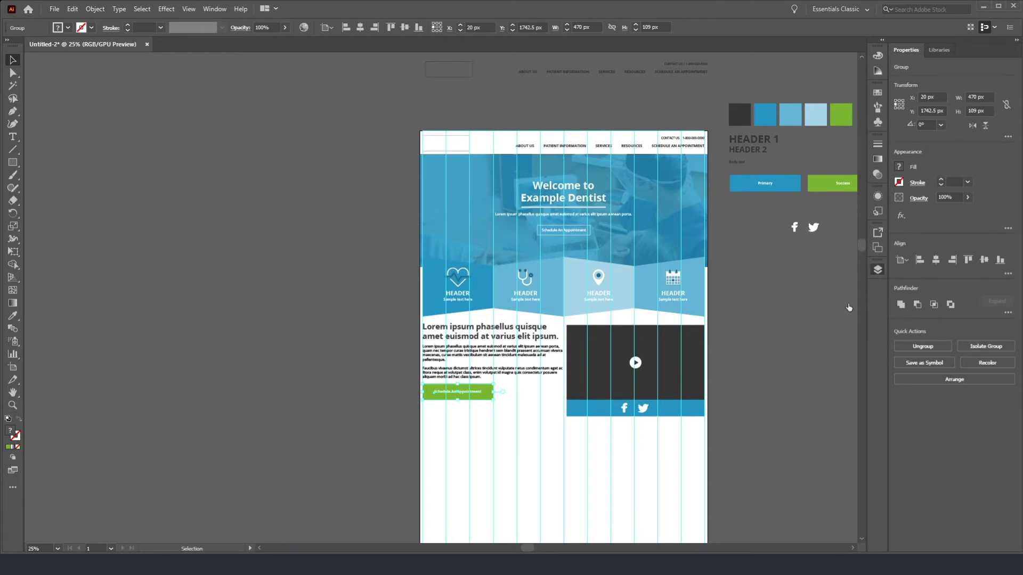
key("ctrl+z")
left_click_drag(584, 354, 585, 375)
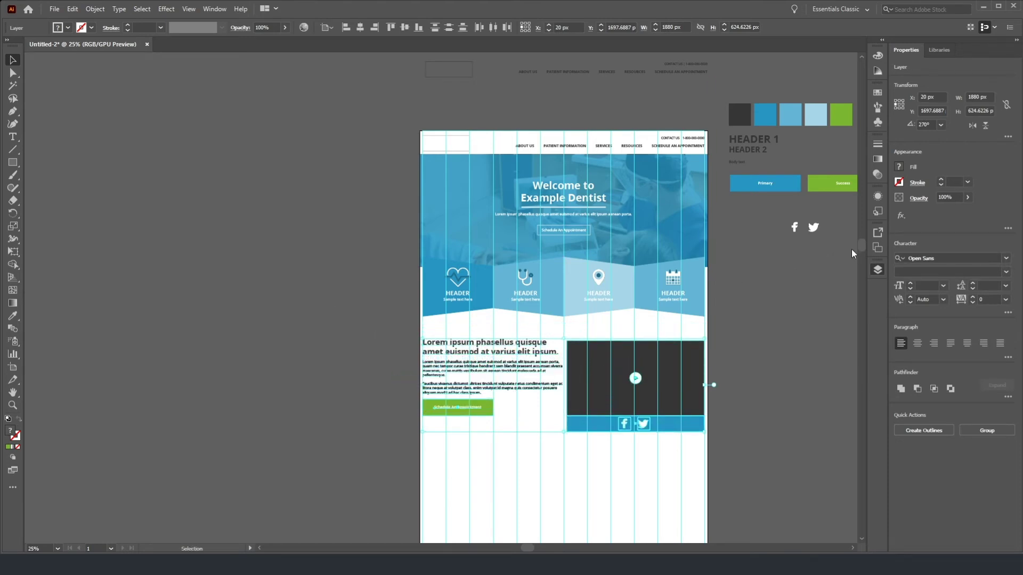
left_click(254, 322)
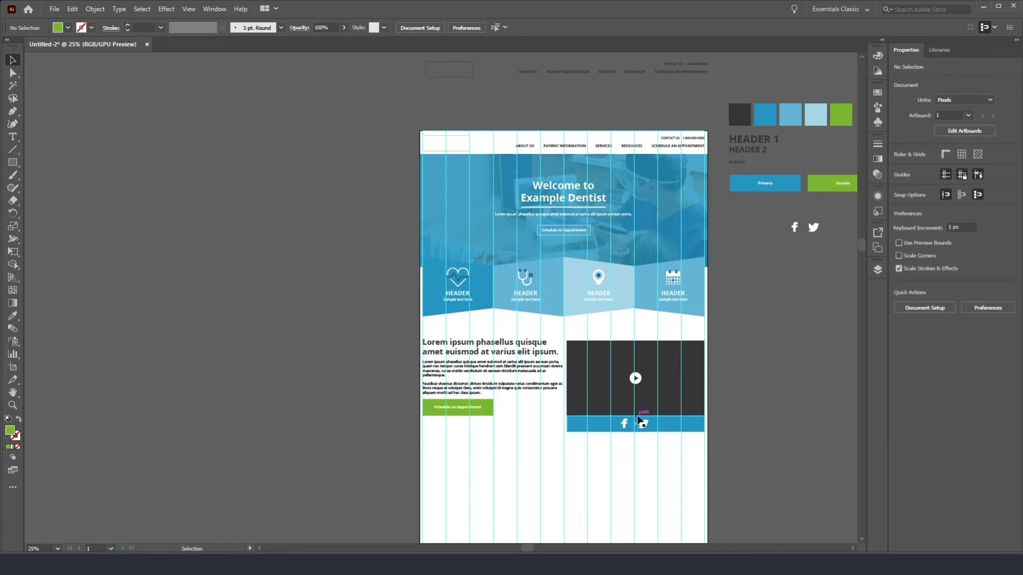
Step: Group the four folded blue background panels behind the header tiles into one band
scroll(625, 415, "down", 1)
scroll(625, 414, "down", 5)
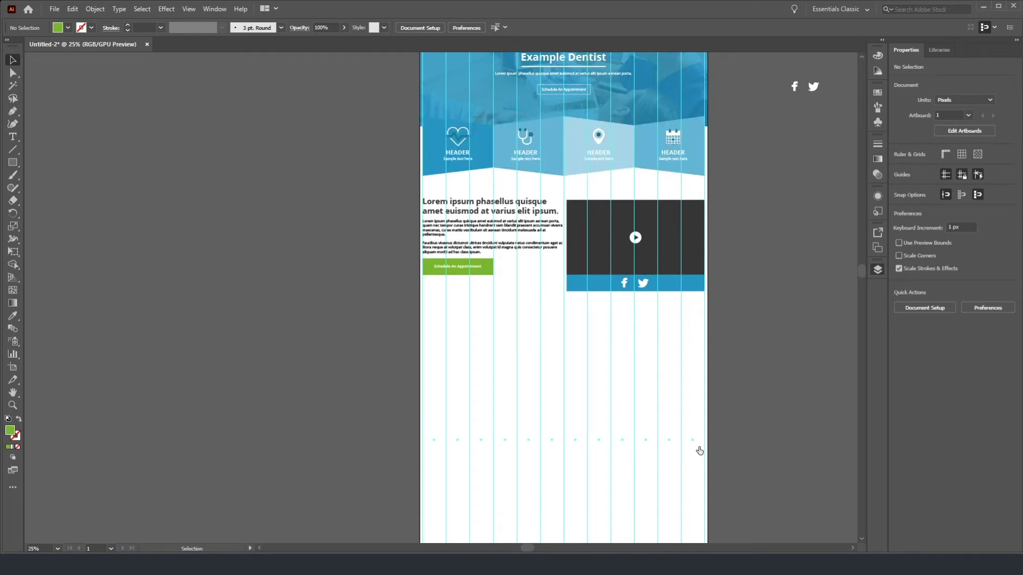
left_click(851, 434)
left_click(851, 448, "shift")
left_click(850, 462, "shift")
left_click(850, 476, "shift")
left_click(987, 346)
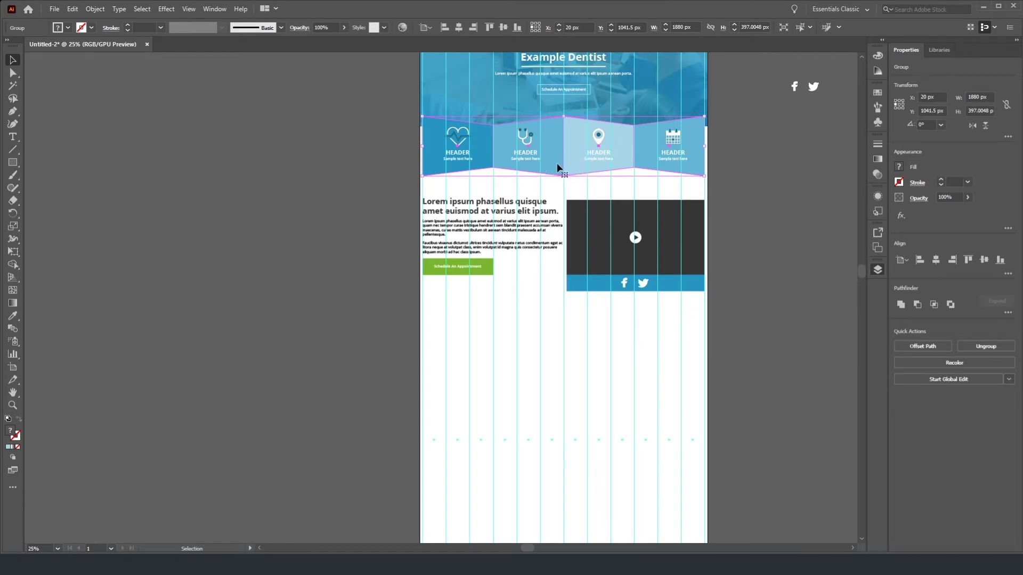
Step: Place a copy of the folded blue band beneath the text and video section and ungroup the copy
left_click_drag(557, 155, 558, 340)
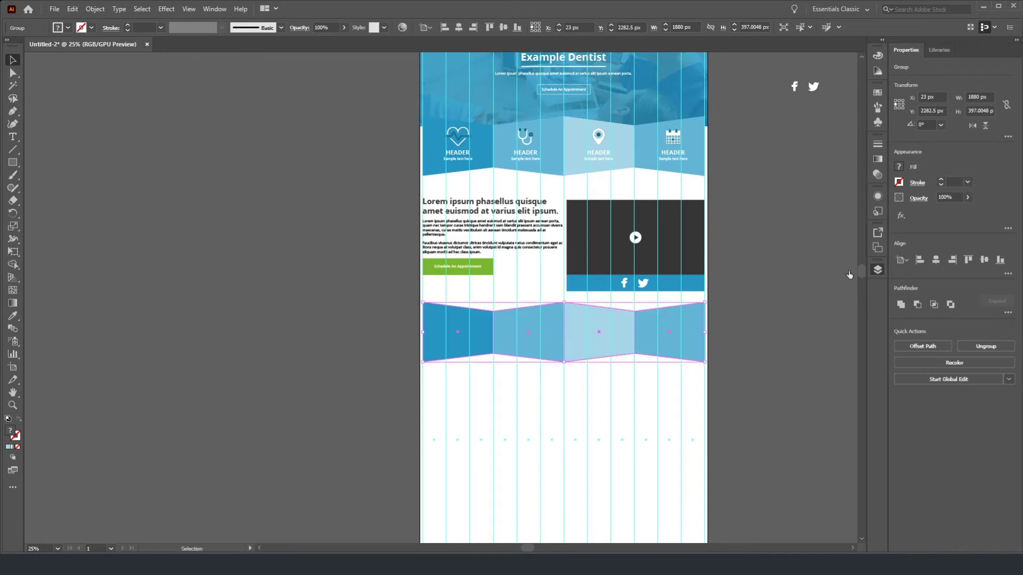
left_click(743, 282)
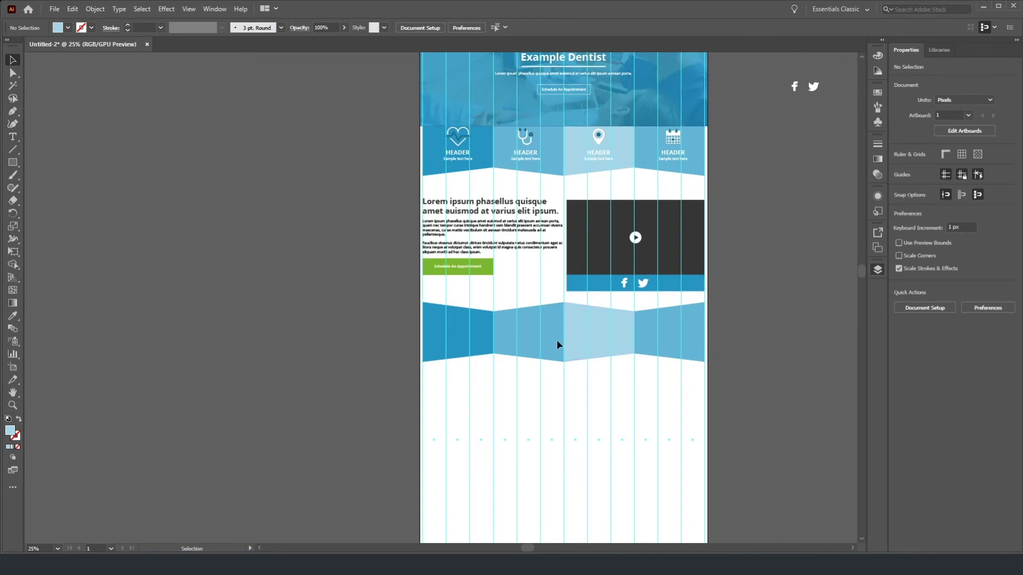
left_click(552, 145)
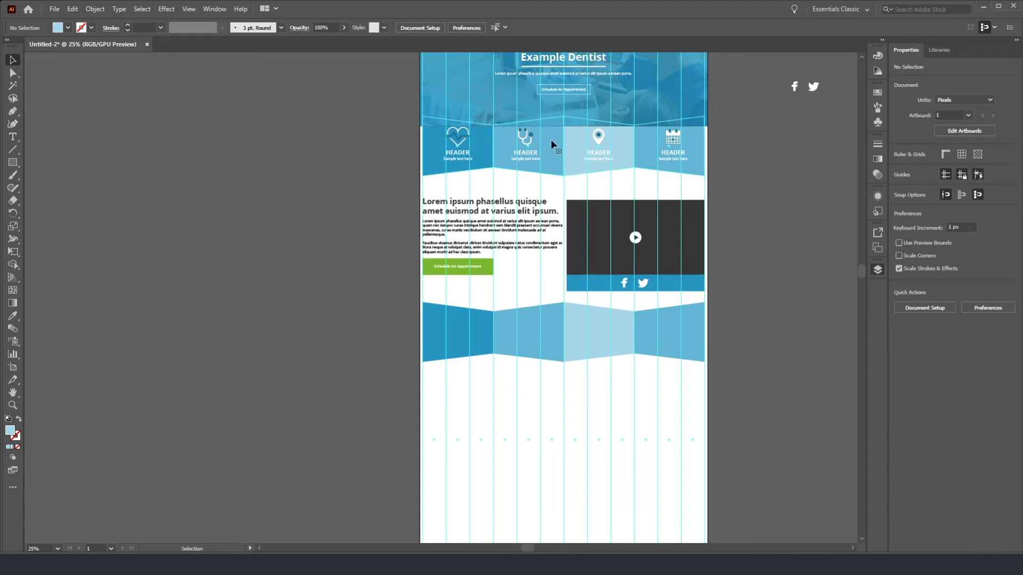
left_click(784, 439)
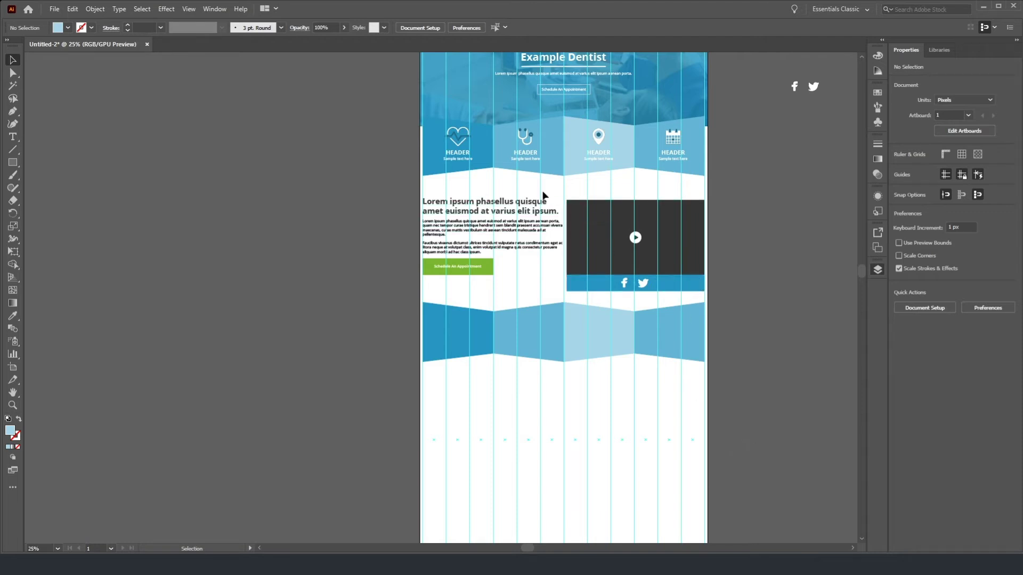
left_click(529, 350)
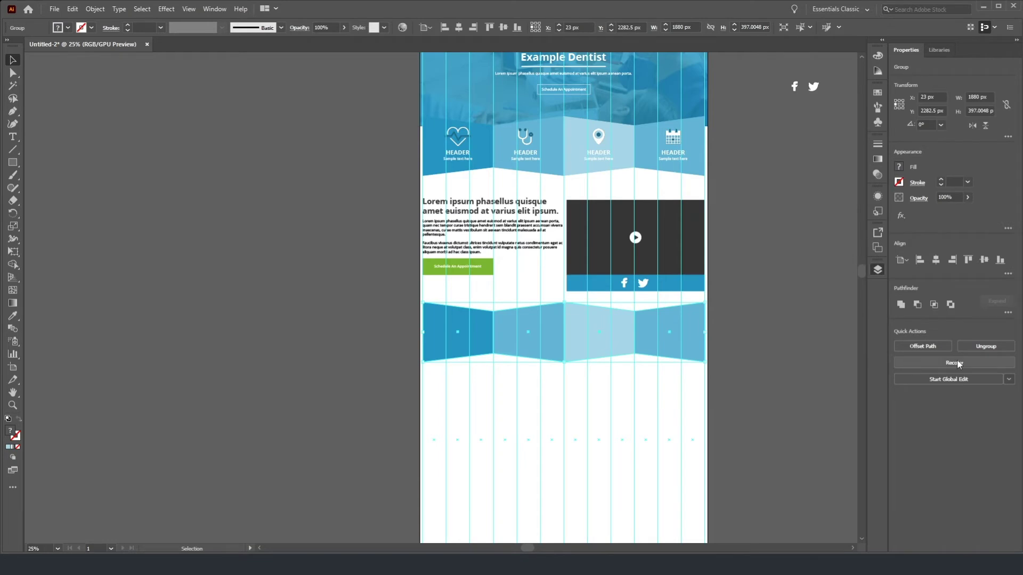
left_click(985, 347)
left_click(571, 410)
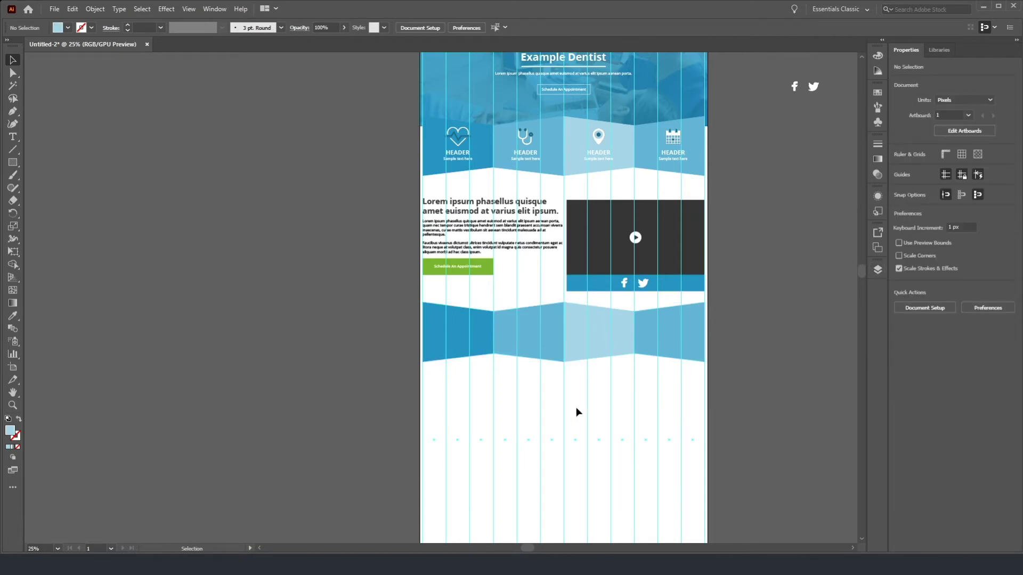
Step: Delete the copied band's two right-hand panels and group the remaining two
left_click(604, 349)
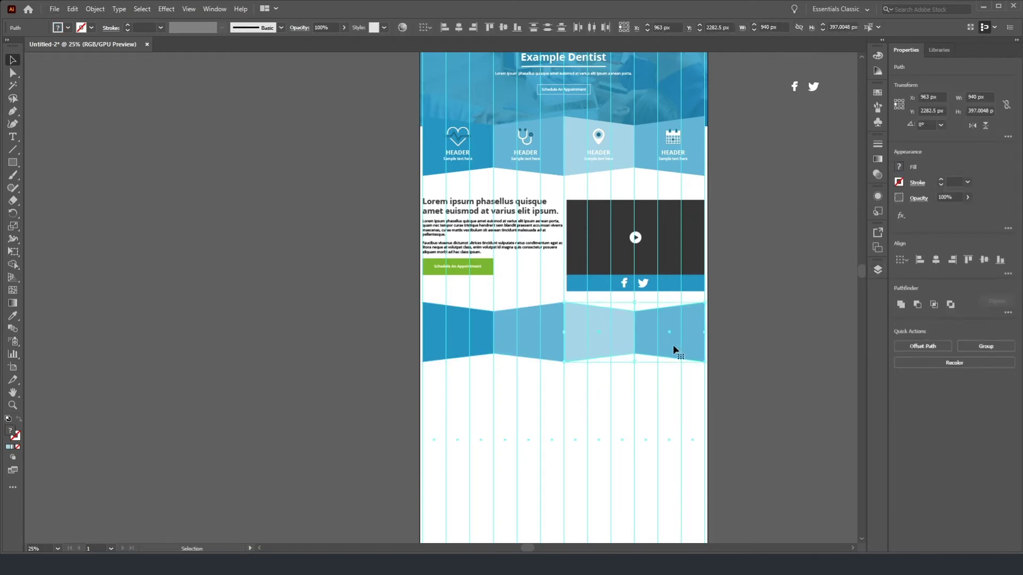
key("Delete")
left_click(524, 340)
left_click(451, 344, "shift")
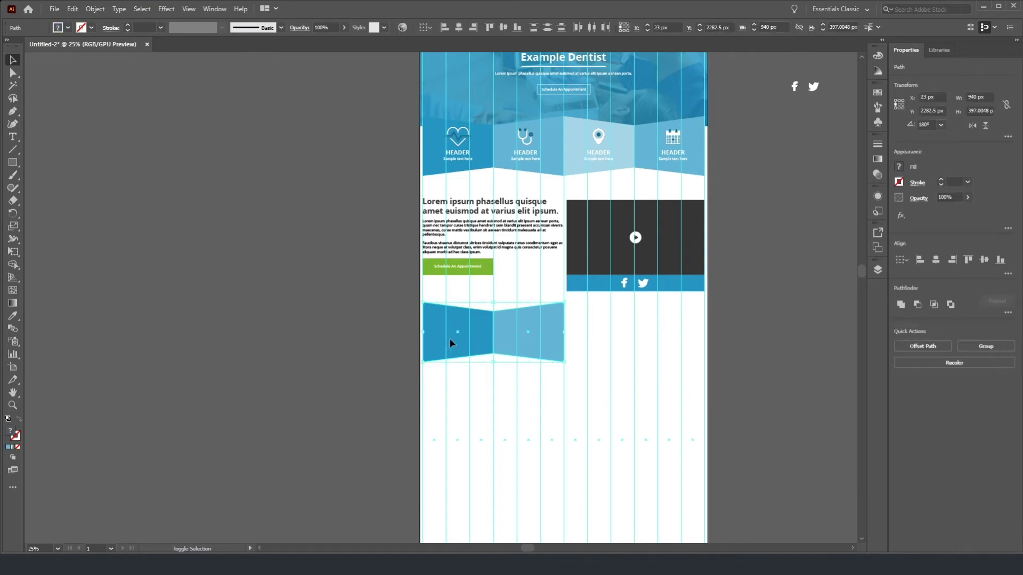
left_click(986, 347)
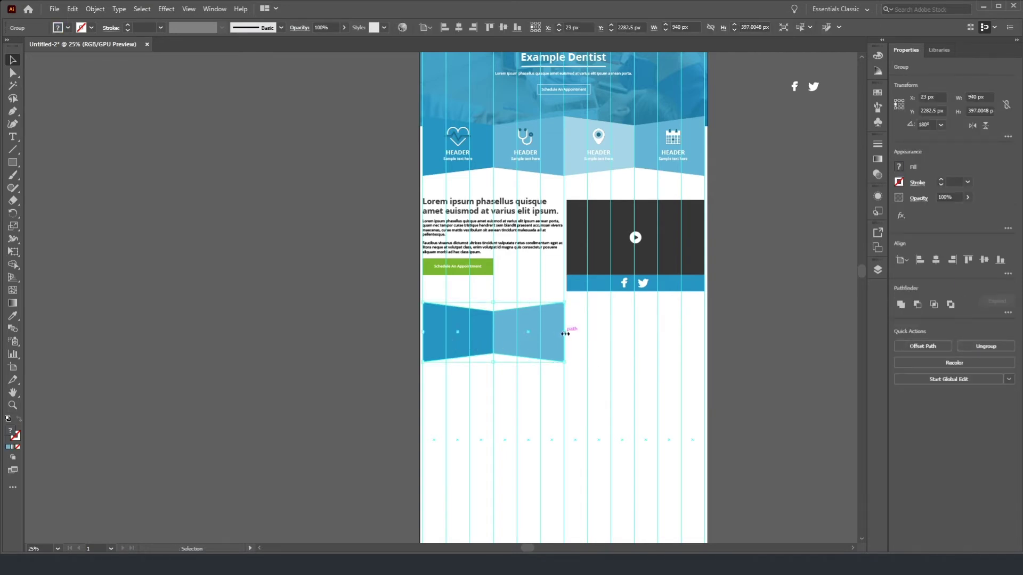
Step: Enlarge the two-panel group so it spans the full 1920 px artboard width beneath the video section
left_click_drag(564, 362, 707, 447)
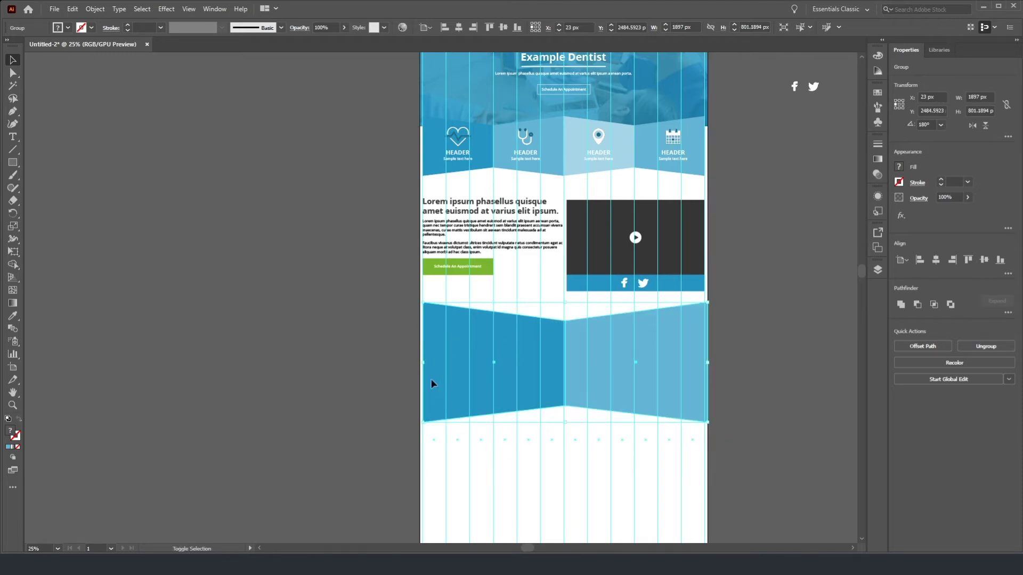
left_click_drag(425, 302, 421, 301)
left_click(373, 290)
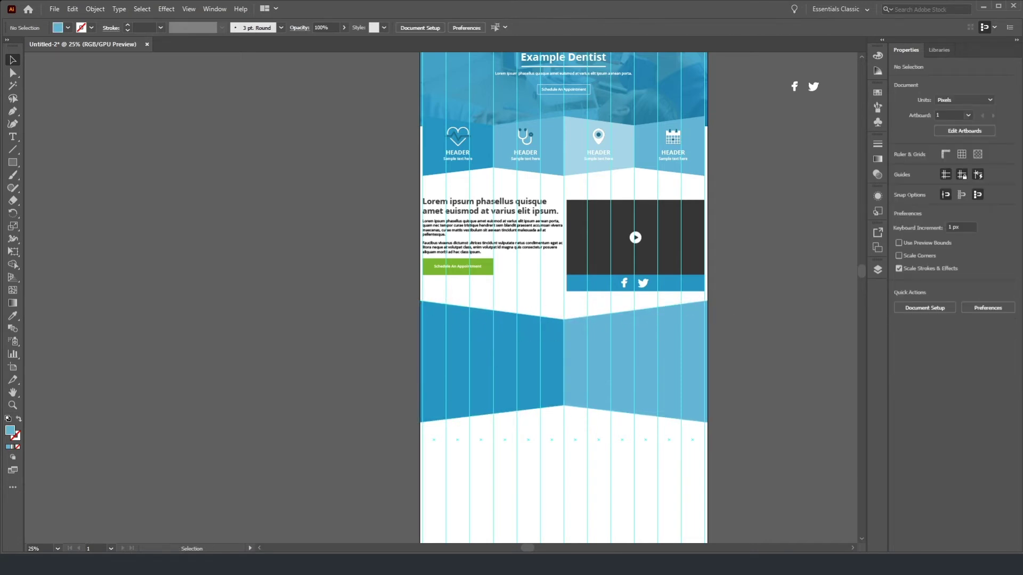
Step: Recolour the full-width two-panel band with the green from the palette swatches beside the artboard
left_click(464, 373)
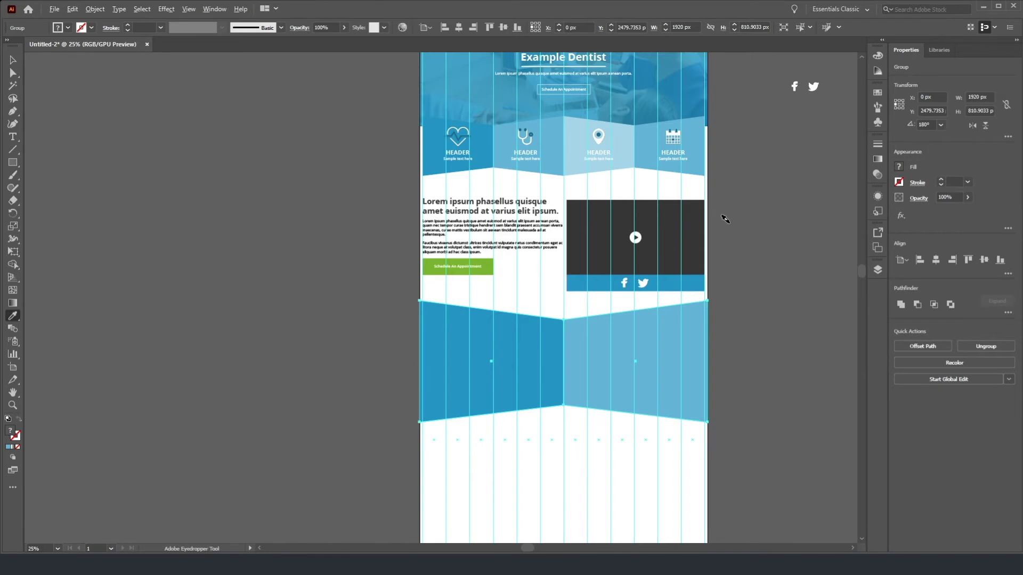
scroll(722, 217, "down", 1)
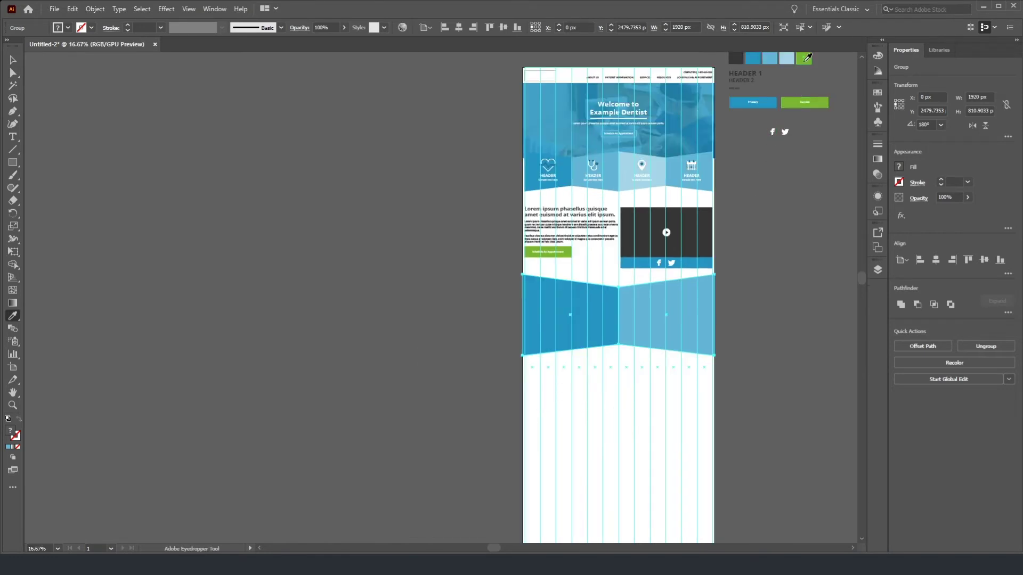
left_click(805, 58)
key("v")
left_click(411, 283)
scroll(709, 336, "up", 1)
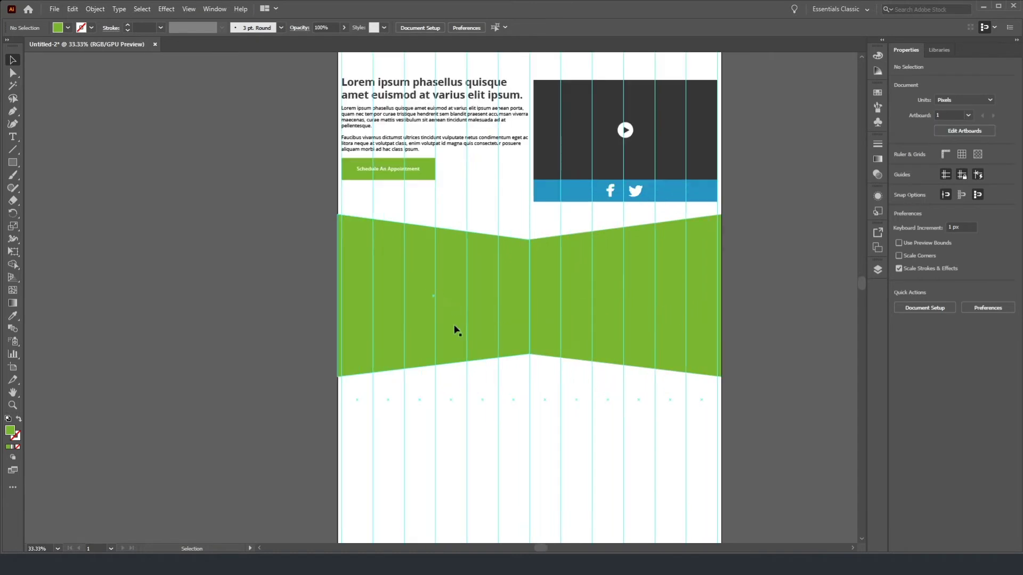
Step: Move the green band down to about Y 2574 px for more space below the video section
left_click(494, 311)
key("Down")
key("Down")
key("Down")
key("Down")
key("Down")
key("Down")
key("Down")
key("Down")
key("Down")
key("Down")
key("Down")
key("Down")
key("Down")
key("Down")
key("Down")
key("Down")
key("Down")
key("Down")
key("Down")
key("Down")
key("Down")
key("Down")
key("Down")
key("Down")
key("Down")
scroll(501, 312, "up", 3)
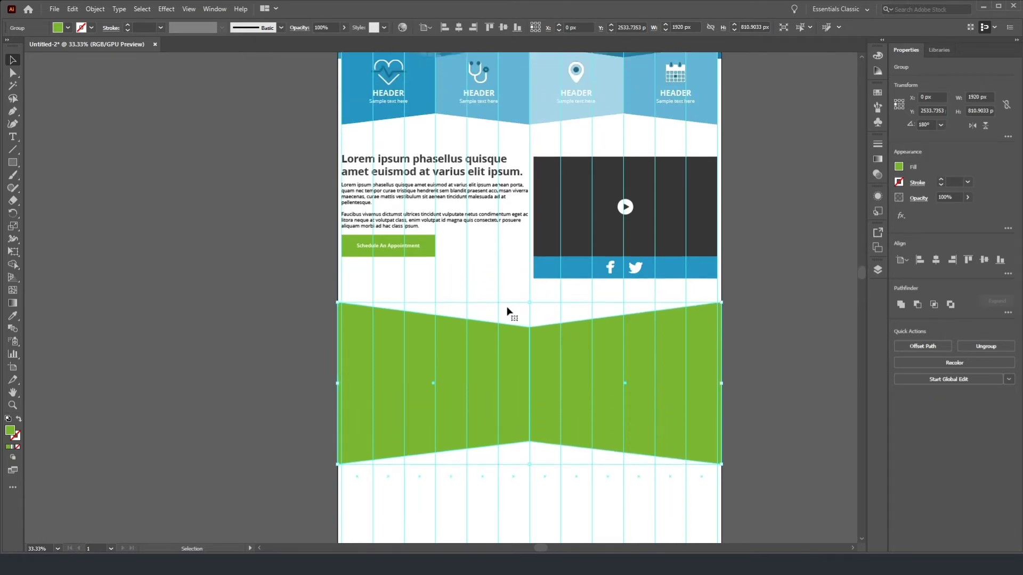
left_click_drag(528, 383, 541, 375)
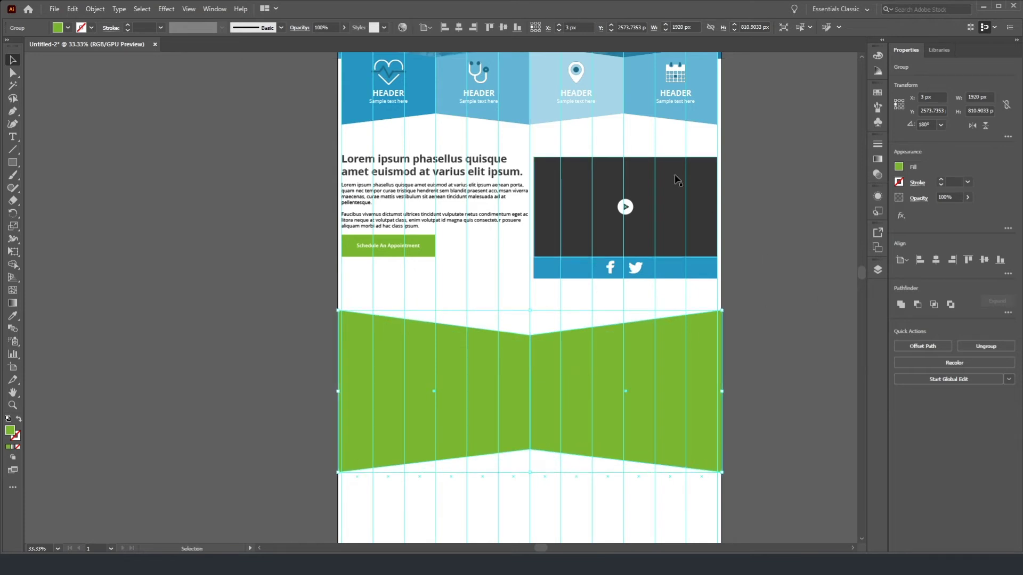
left_click(754, 346)
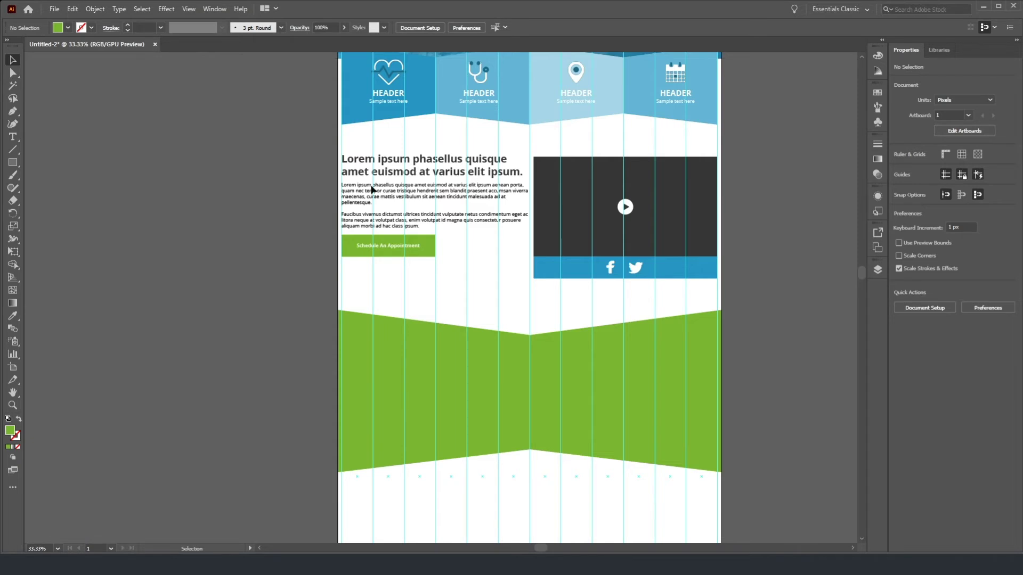
Step: Duplicate the heading and body text block onto the left half of the green band and bring the copy to the front
left_click(376, 167)
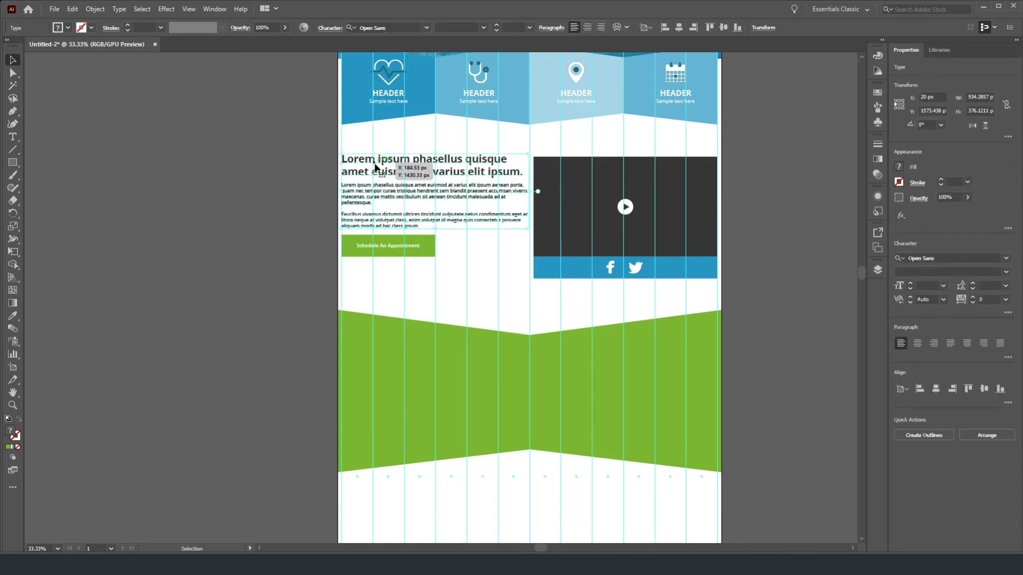
left_click_drag(376, 167, 375, 352)
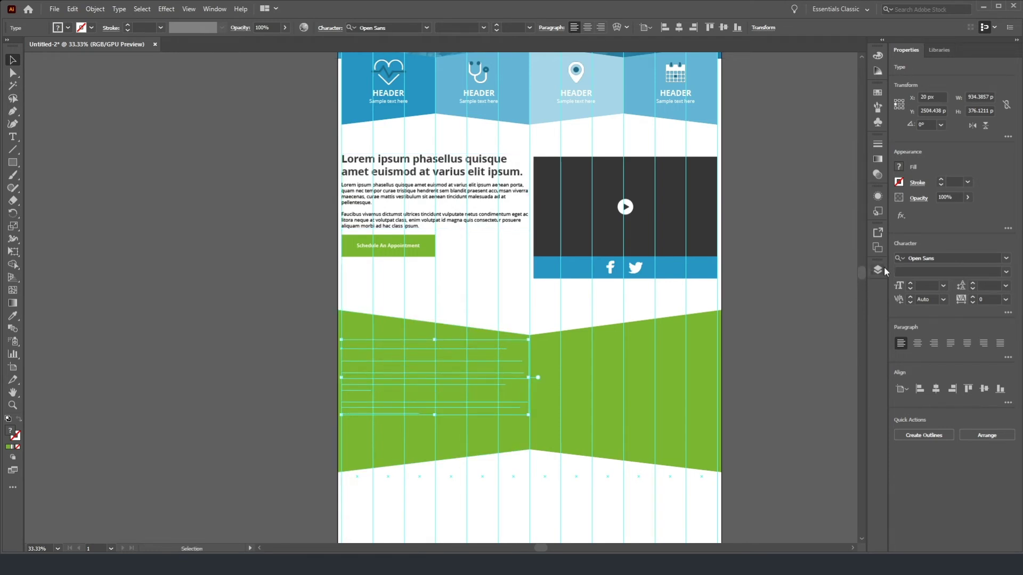
key("ctrl+shift+a")
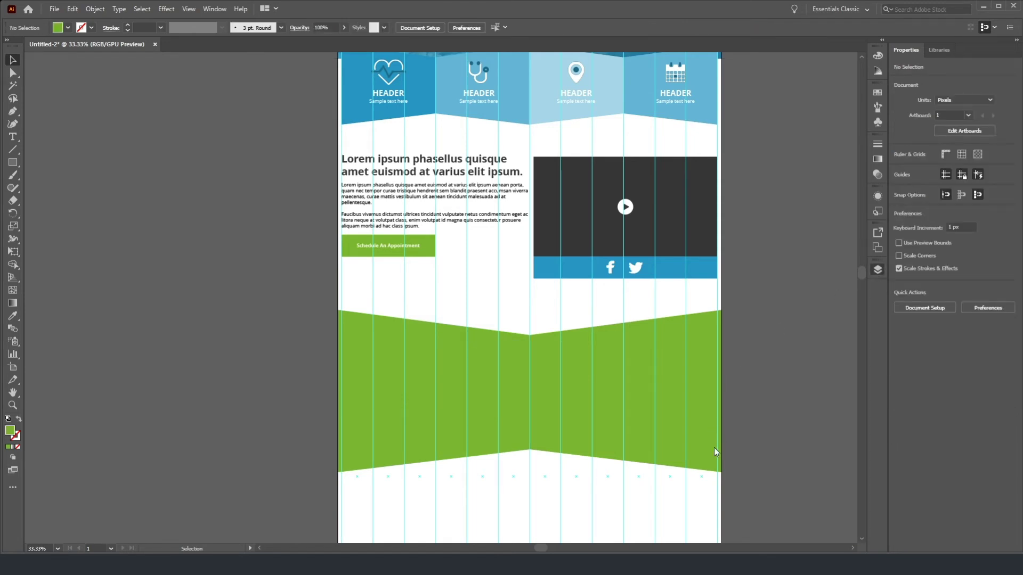
key("ctrl+z")
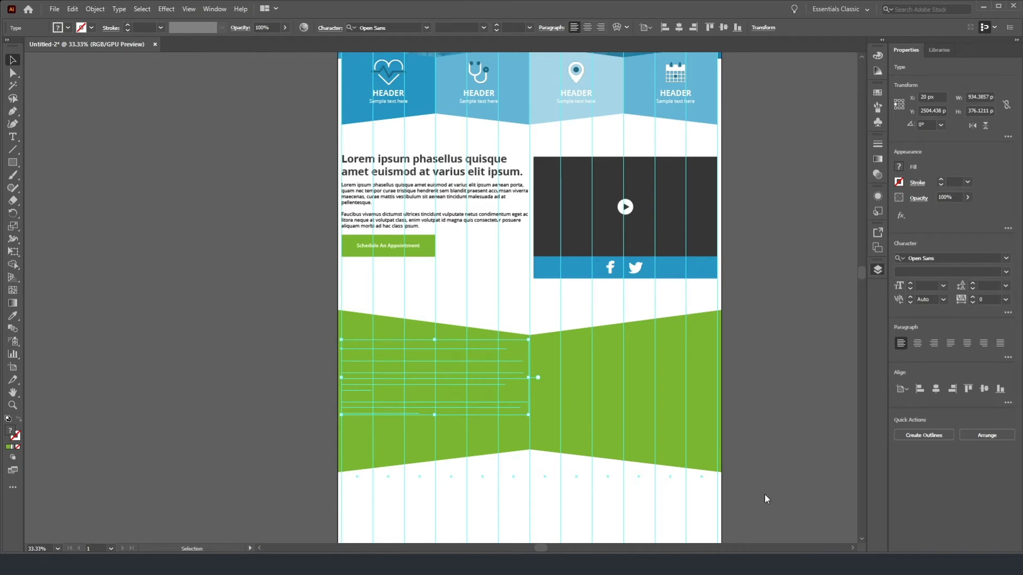
key("ctrl+shift+]")
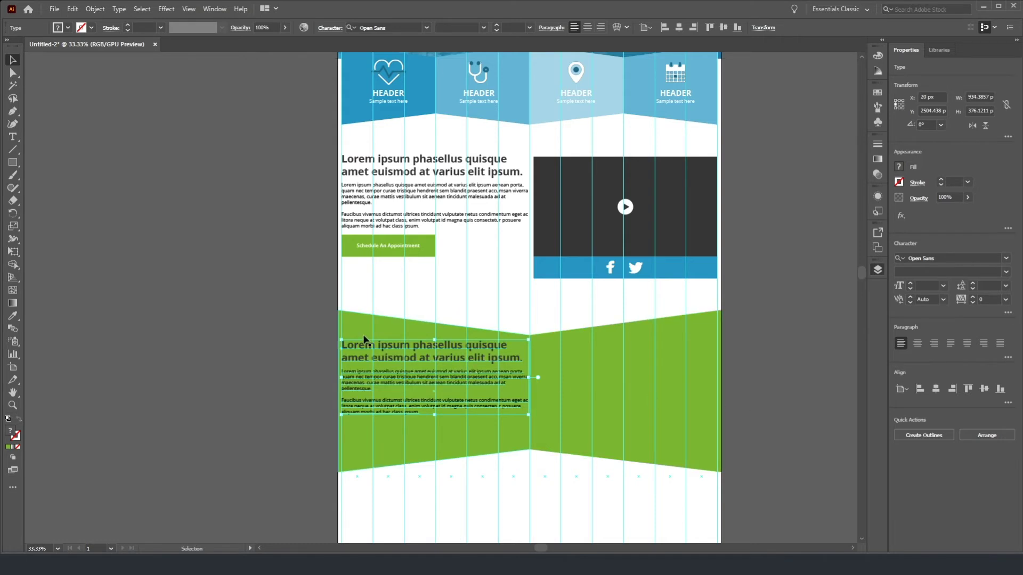
Step: Delete the body paragraphs from the copied text block on the green band, keeping only its heading
double_click(390, 397)
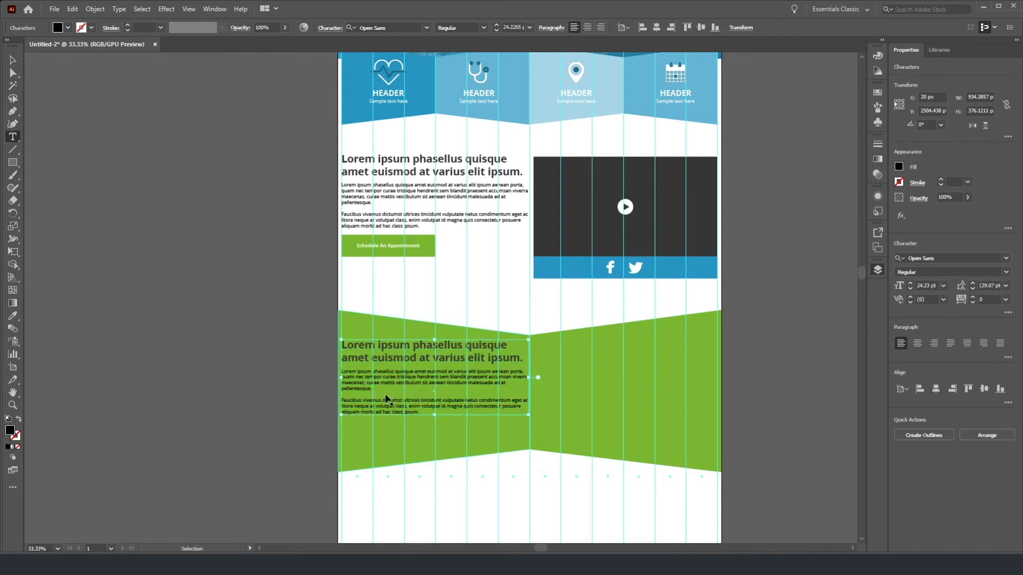
key("Up")
key("Up")
key("Up")
key("Up")
key("Up")
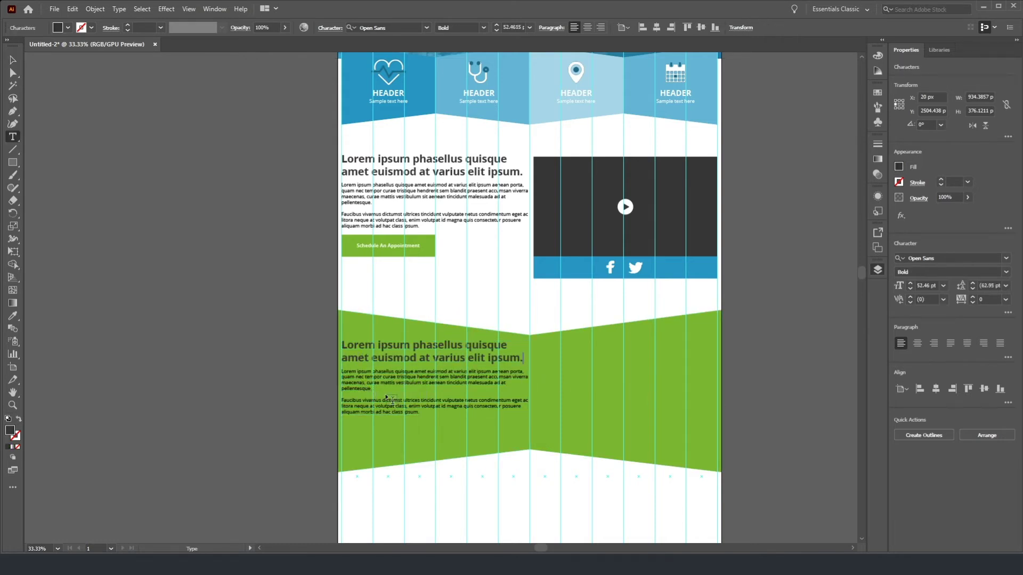
key("shift+Down")
key("shift+Down")
key("shift+Down")
key("shift+Down")
key("shift+Down")
key("shift+Down")
key("shift+Down")
key("shift+Down")
key("BackSpace")
Step: Replace the green band's heading with "Comprehensive Services" and colour the text white
key("shift+Up")
key("shift+Up")
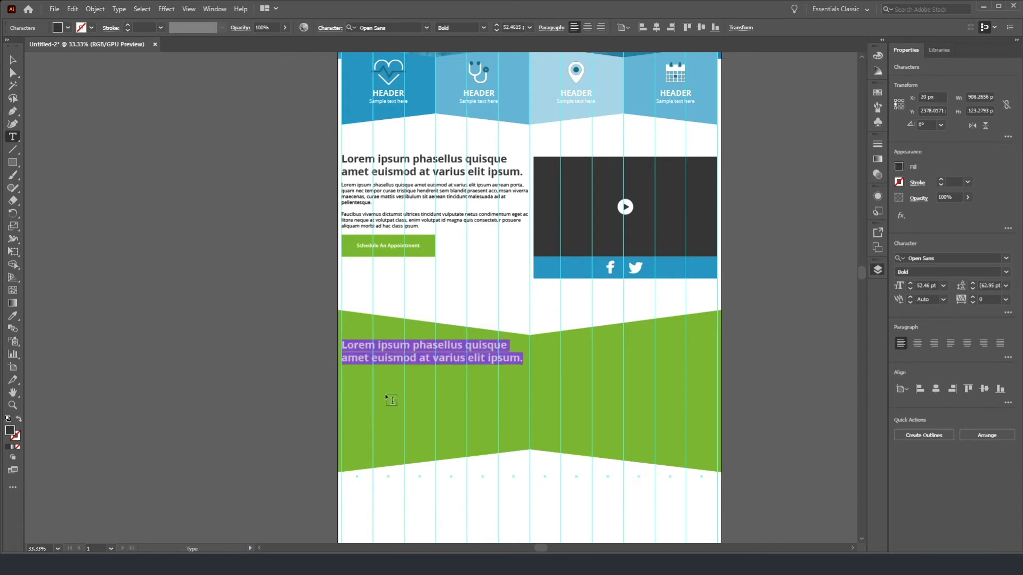
type("Compreh")
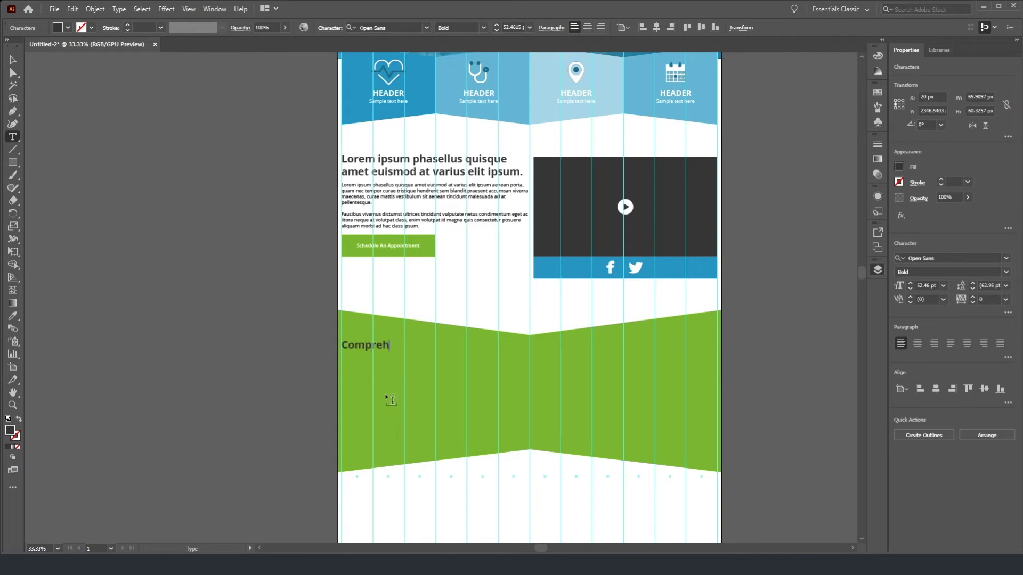
type("ensive Services")
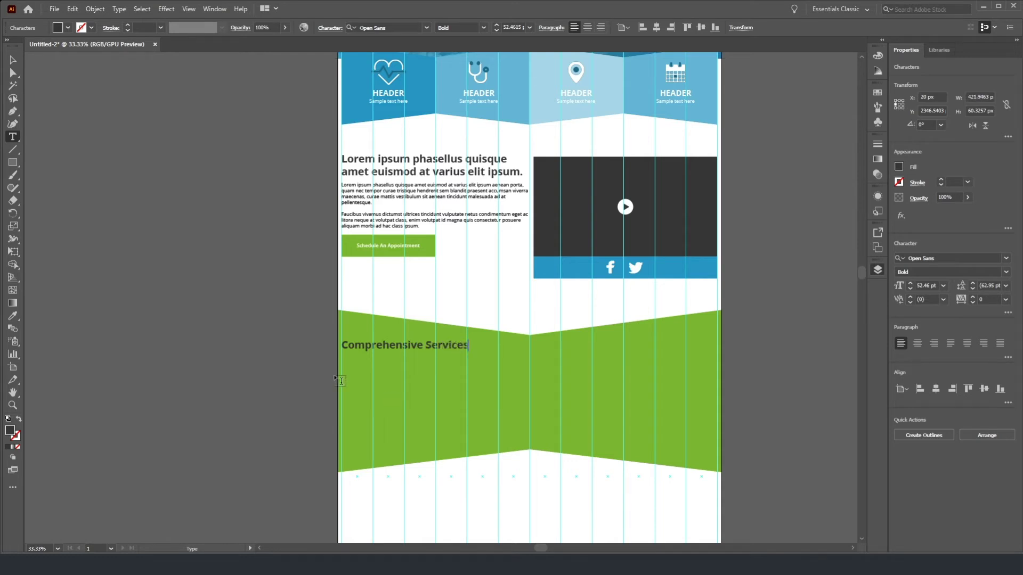
key("ctrl+a")
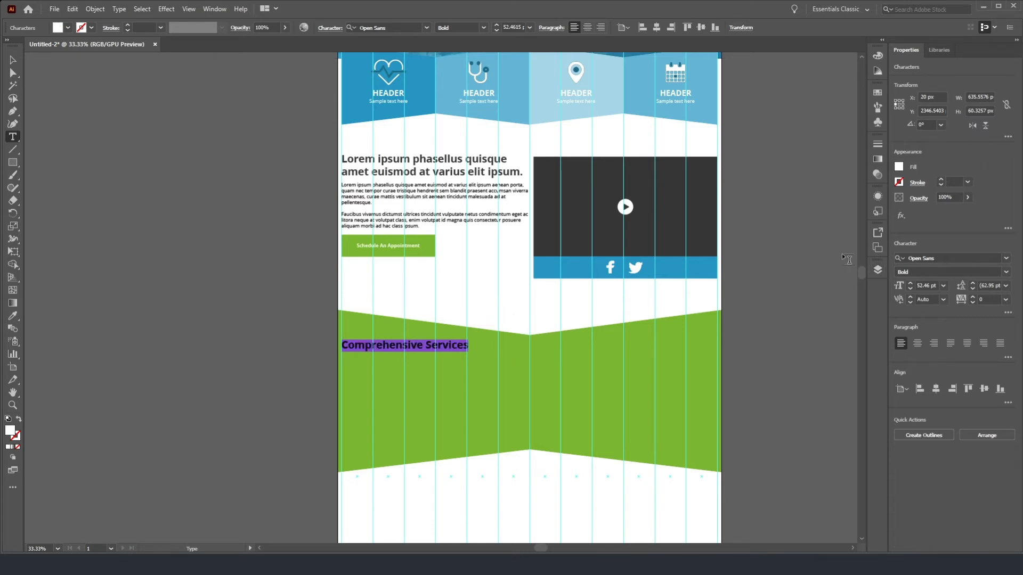
key("Escape")
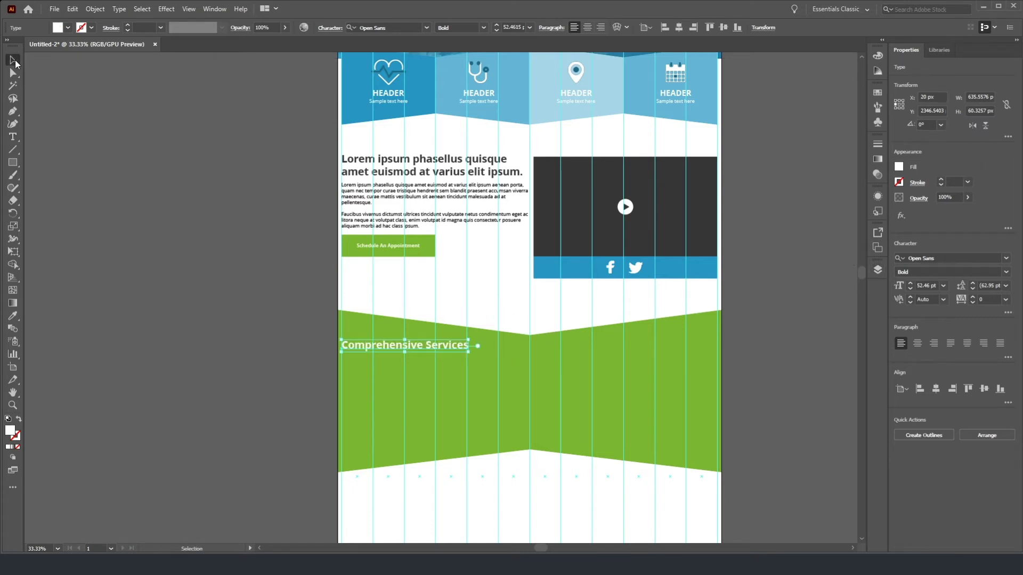
Step: Centre the "Comprehensive Services" heading horizontally on the artboard
left_click(318, 337)
scroll(534, 393, "up", 2)
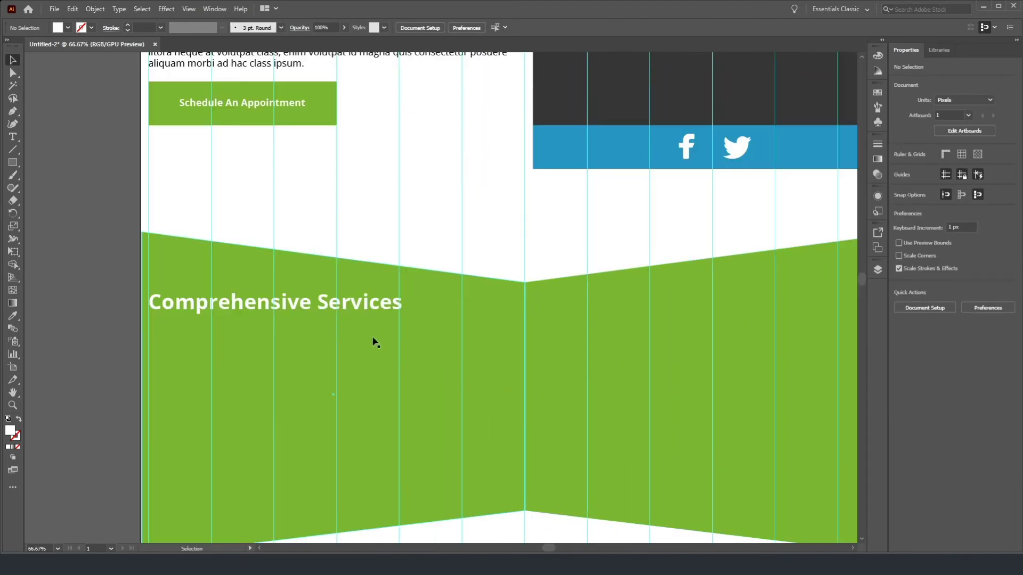
left_click(294, 306)
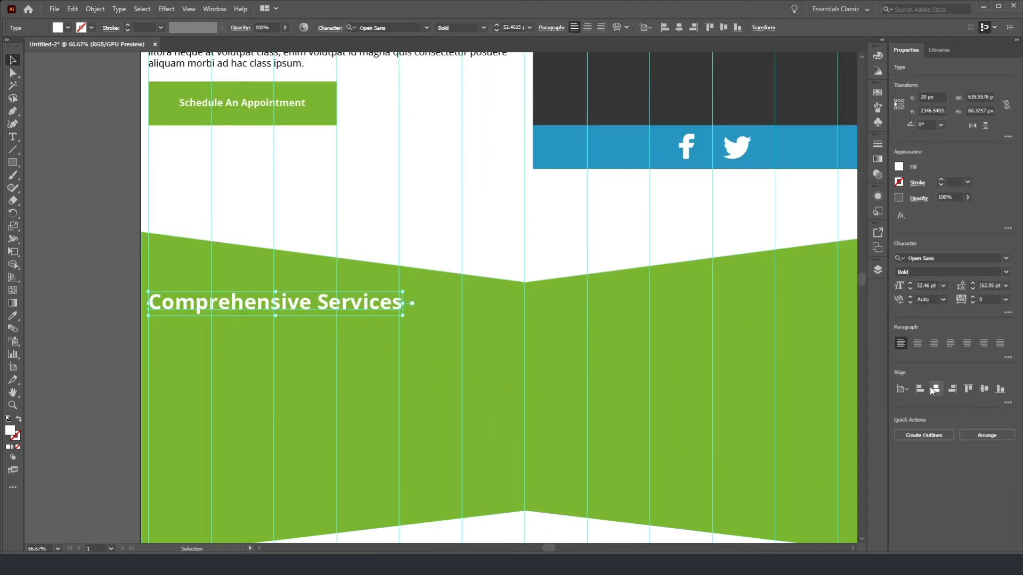
left_click(936, 389)
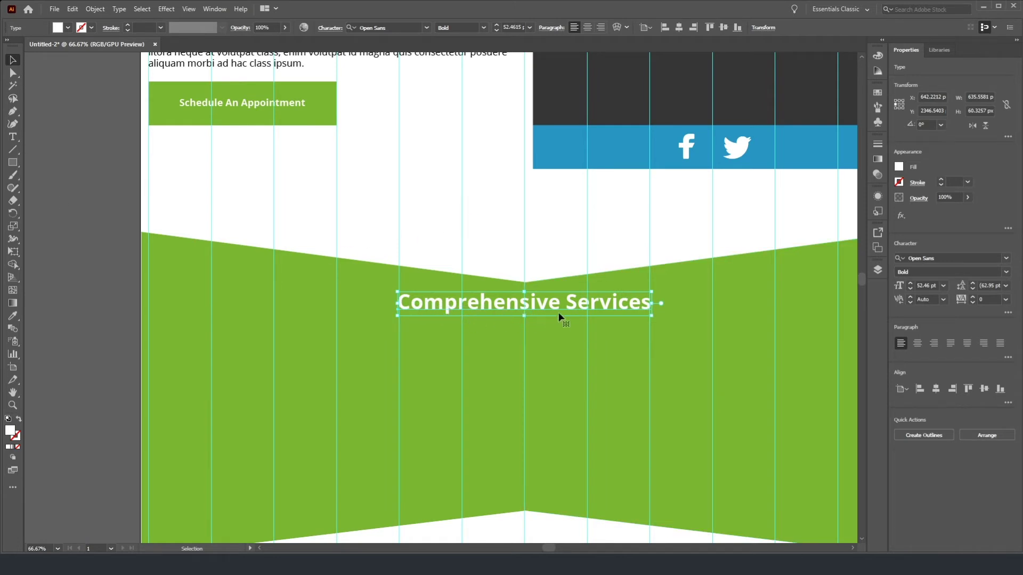
Step: Draw a white card rectangle about 546 × 421 px on the left of the green band, below the heading
scroll(586, 405, "down", 3)
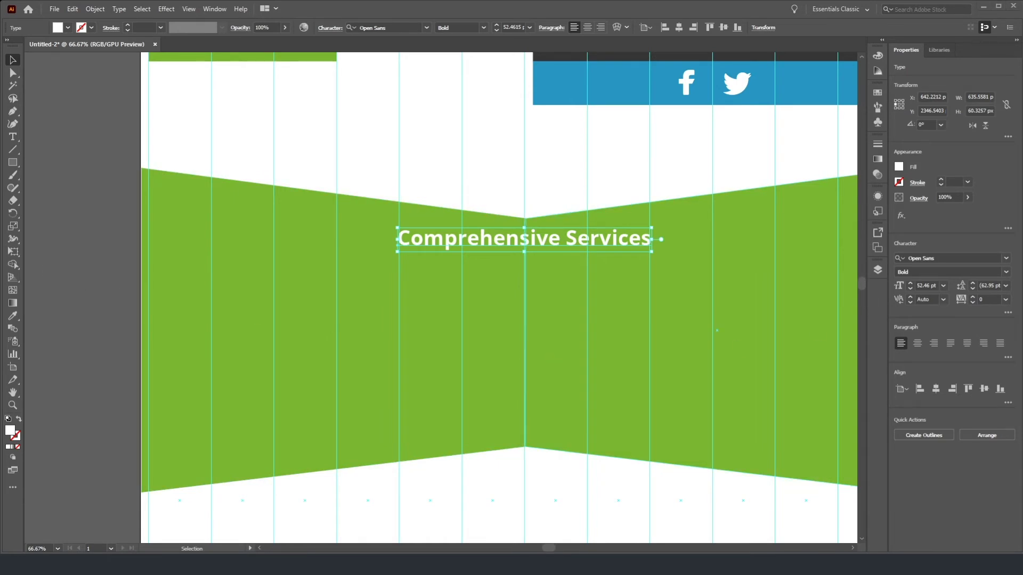
scroll(612, 288, "down", 2, "alt")
scroll(613, 288, "left", 2)
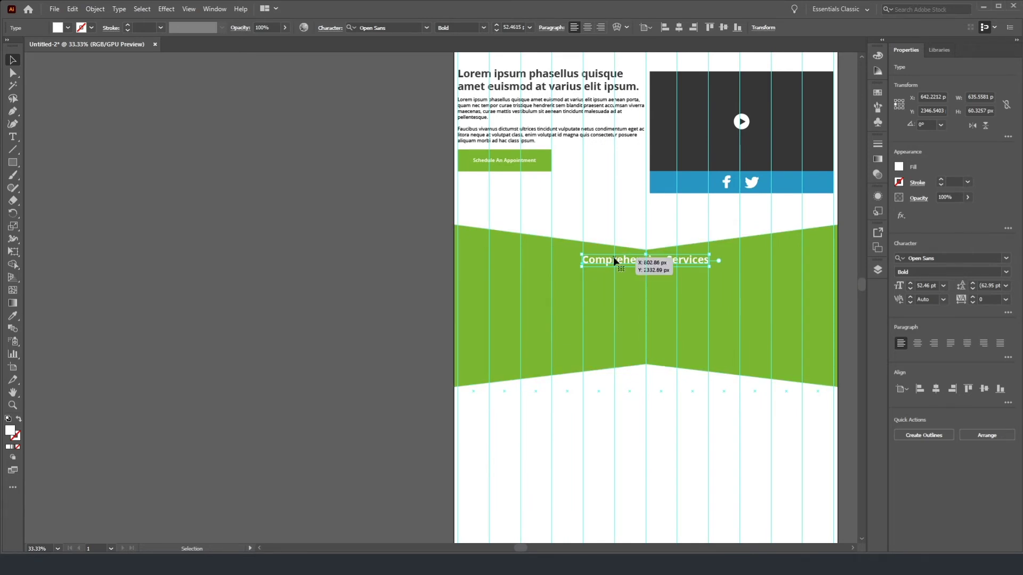
left_click(14, 165)
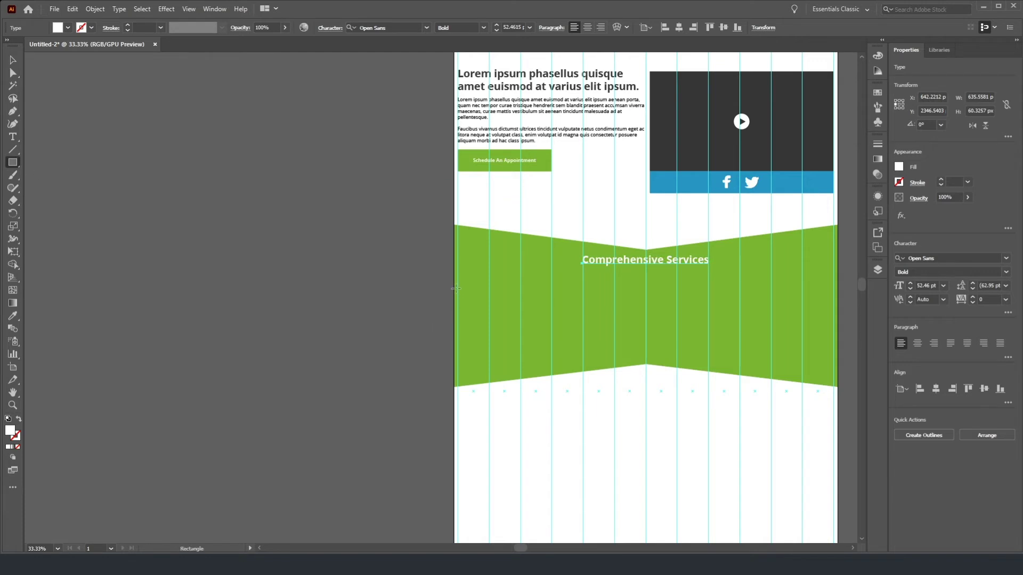
left_click_drag(458, 276, 552, 349)
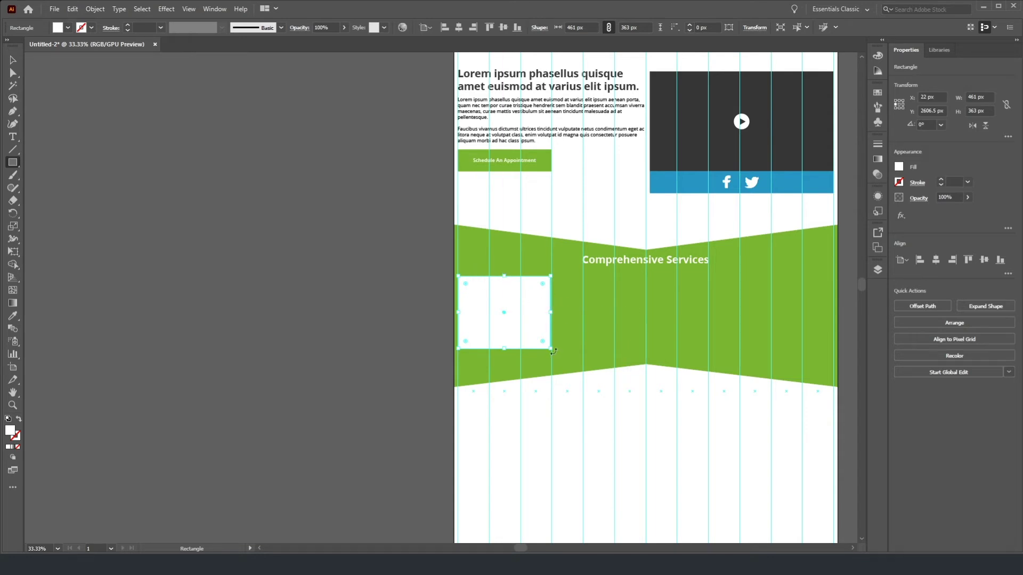
left_click_drag(552, 349, 568, 362)
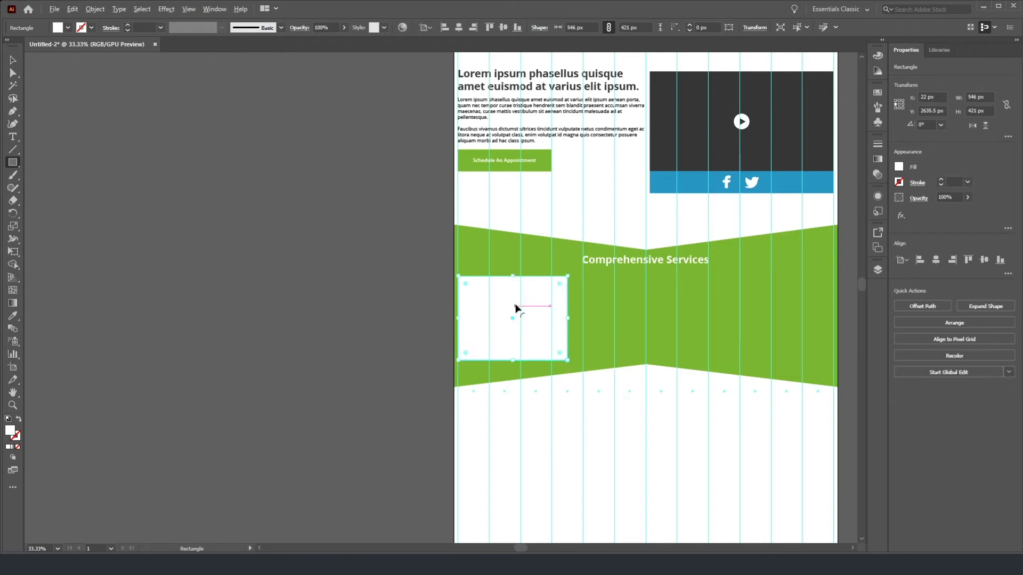
Step: Duplicate the white card twice across the green band to make a row of three, and select all three
left_click(13, 60)
left_click_drag(528, 311, 746, 299)
left_click(637, 318, "shift")
left_click(517, 315, "shift")
Step: Group the three white cards and centre the group horizontally on the artboard
left_click(942, 263)
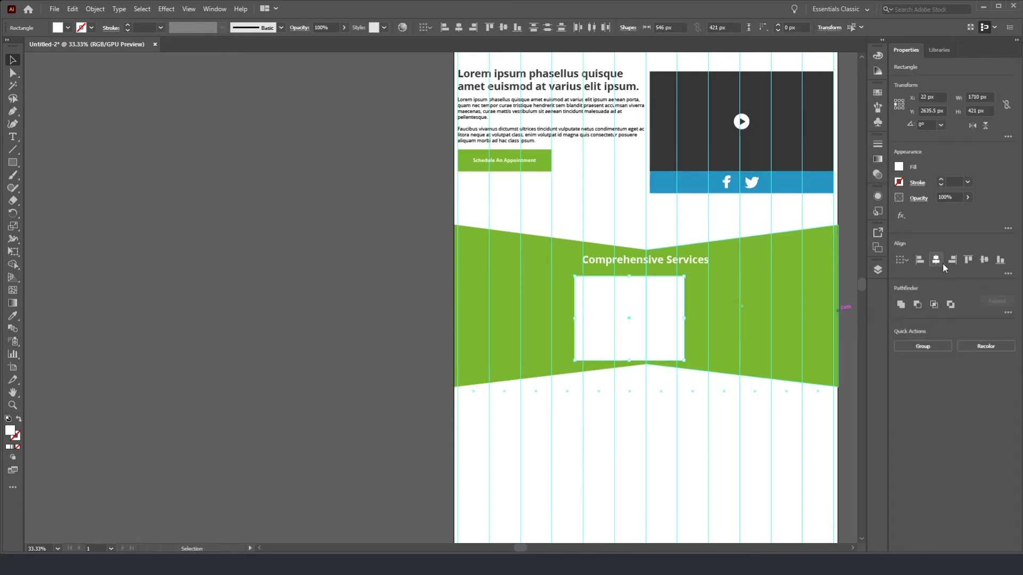
key("ctrl+z")
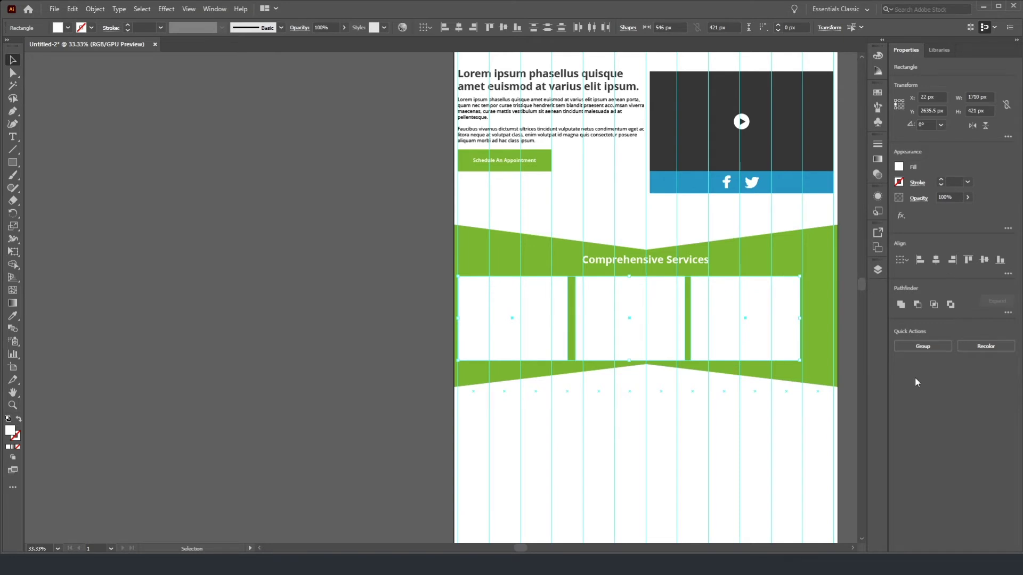
left_click(921, 347)
left_click(936, 259)
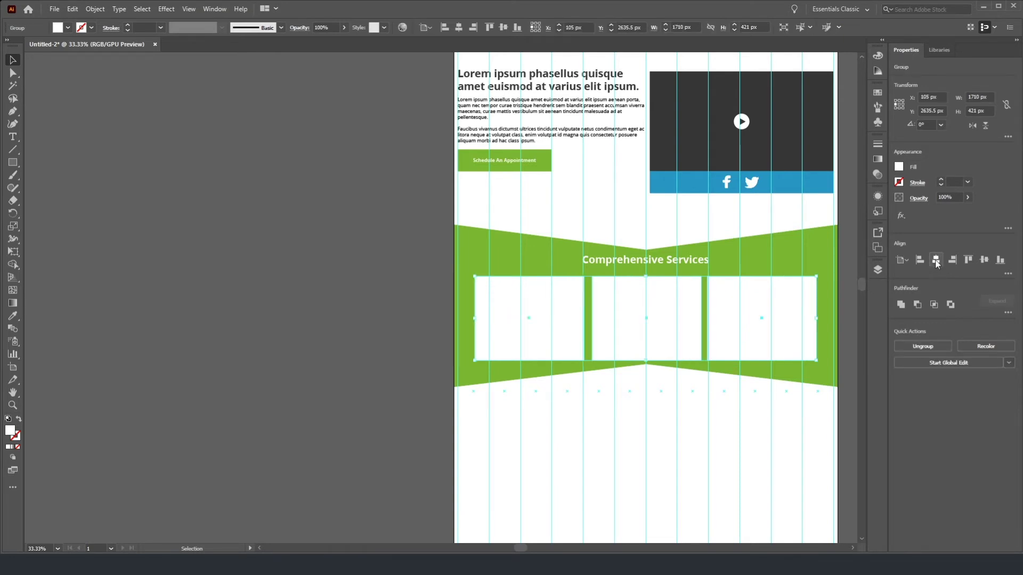
left_click(395, 268)
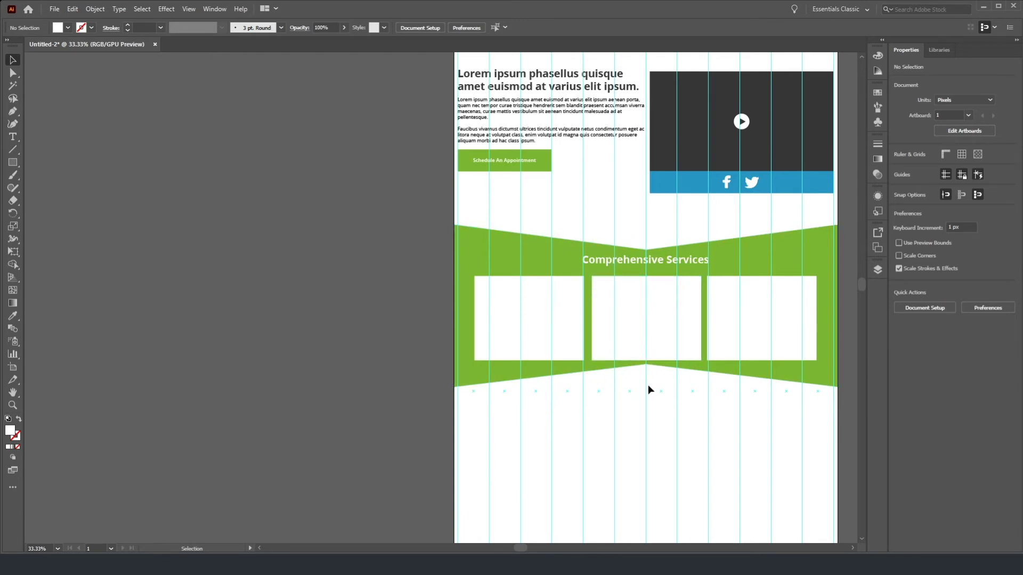
Step: Enlarge the green band proportionally past both artboard edges and nudge it up to leave room below the white cards
left_click(524, 370)
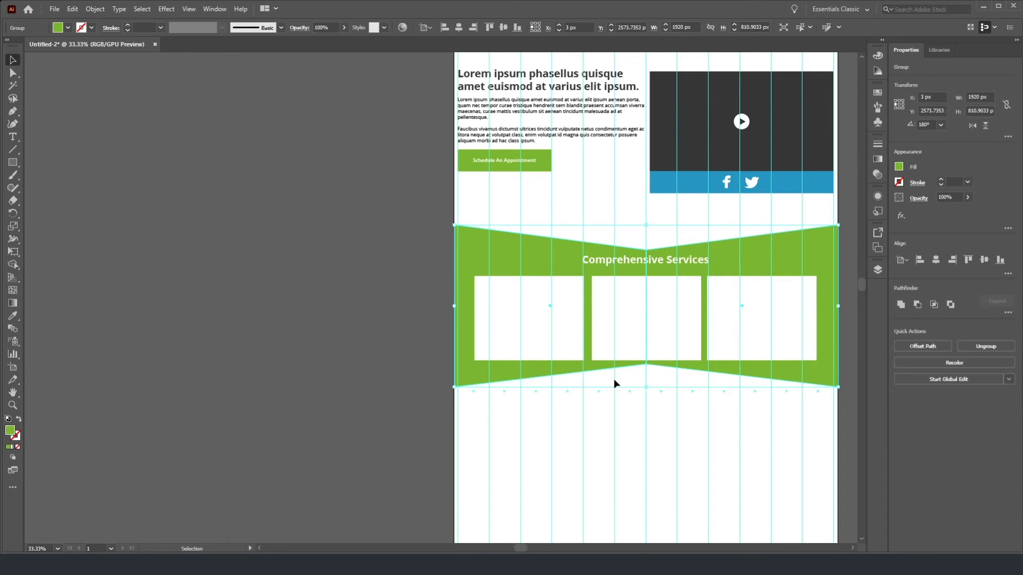
left_click_drag(646, 388, 647, 445)
key("Up")
key("Up")
key("Up")
key("Up")
key("Up")
key("Up")
key("Up")
key("Up")
key("Up")
key("Up")
key("Up")
key("Up")
key("Up")
key("Up")
key("Up")
key("Up")
key("Up")
key("Up")
key("Up")
key("Up")
key("Up")
key("Up")
key("Up")
key("Up")
key("Up")
key("Up")
key("Up")
key("Up")
key("Up")
key("Up")
left_click(264, 190)
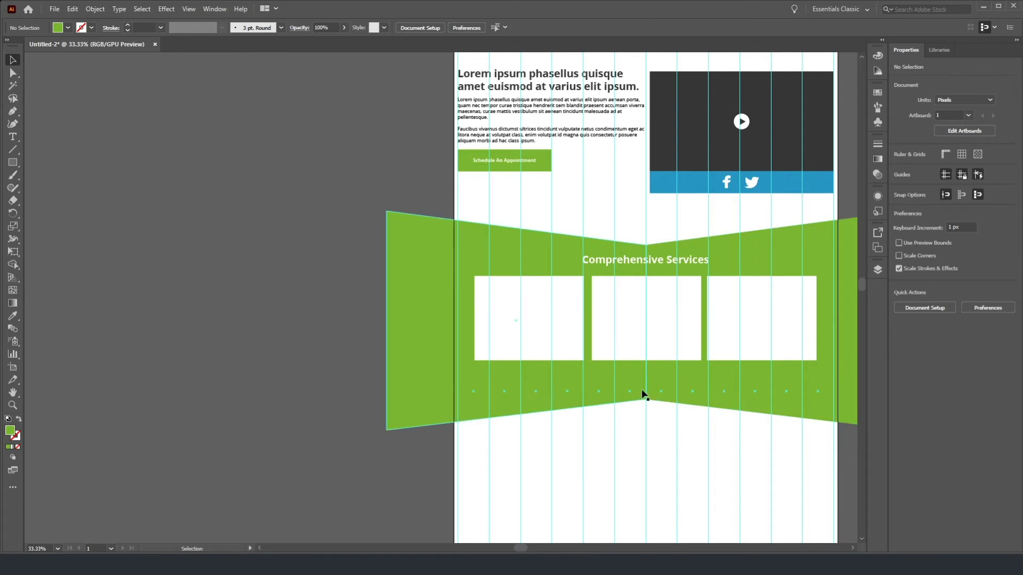
Step: Add a bold black "Service One" label centred near the lower edge of the first white card
scroll(693, 331, "right", 5)
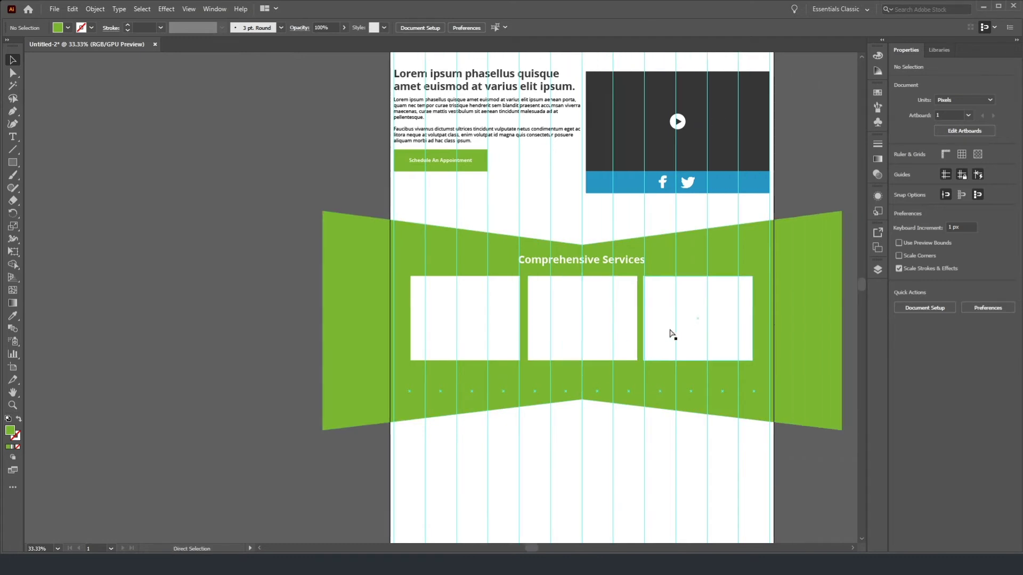
scroll(558, 335, "up", 1)
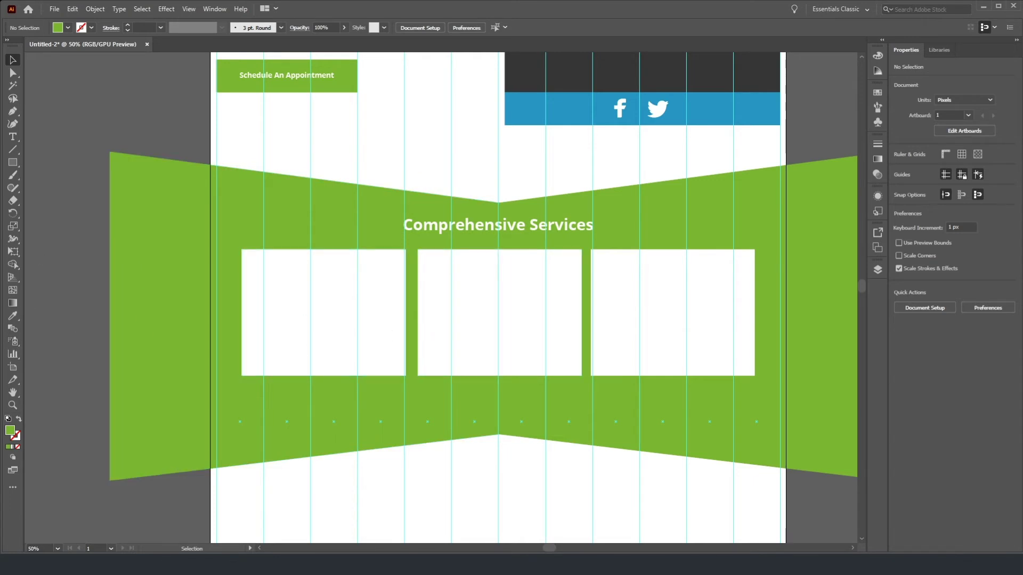
left_click(12, 137)
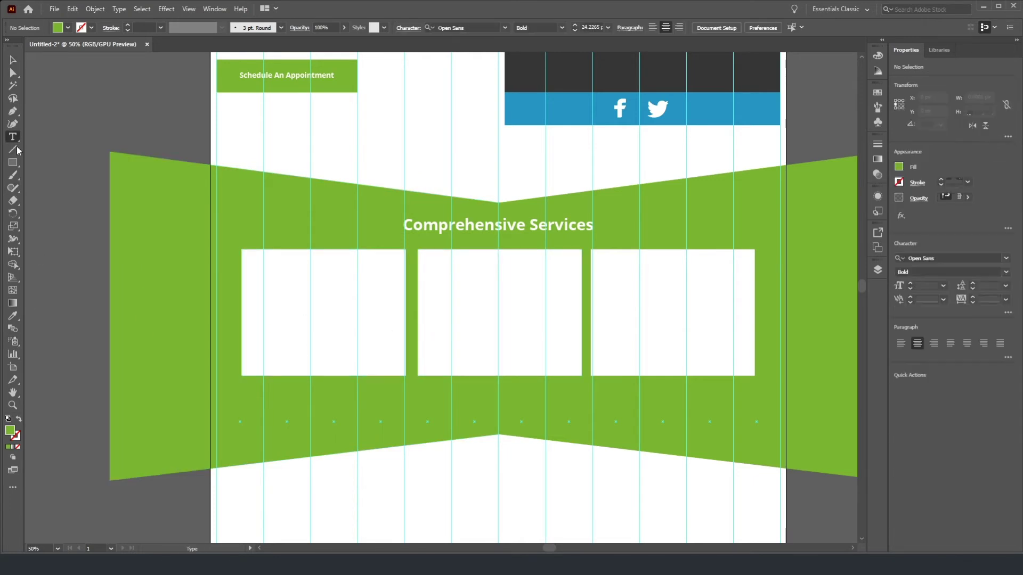
left_click(297, 353)
type("Service One")
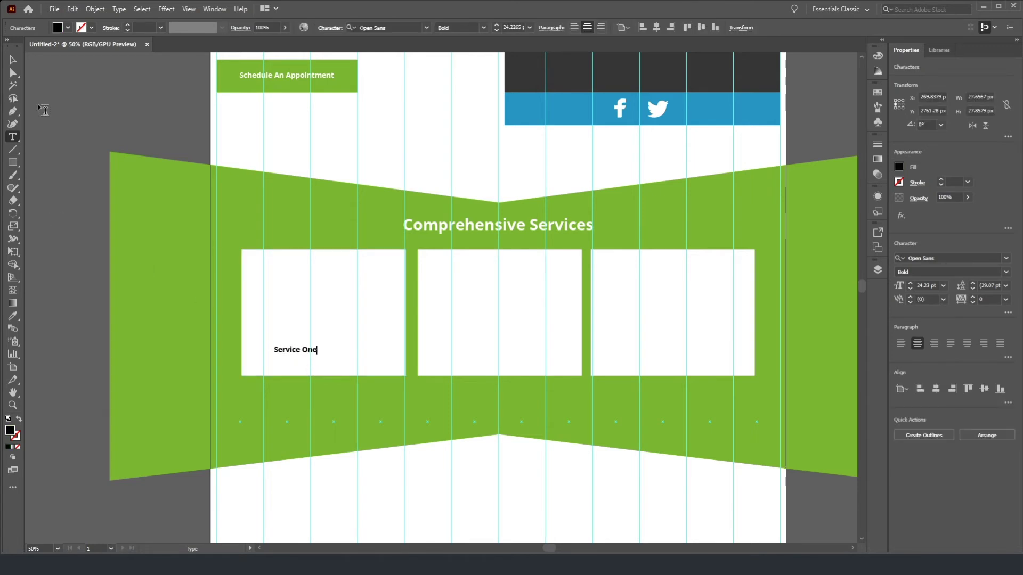
left_click(11, 62)
left_click_drag(297, 352, 329, 353)
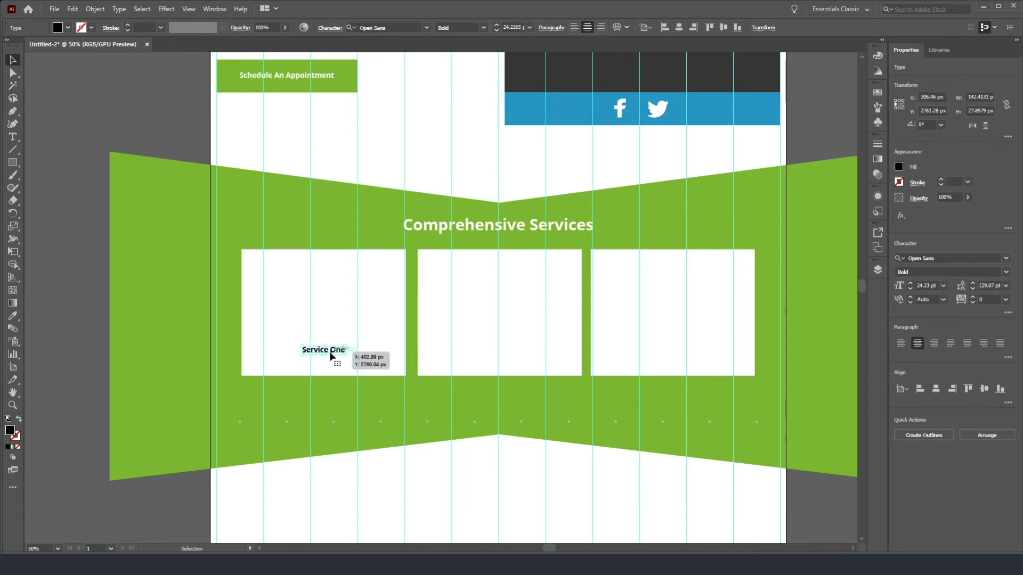
Step: Duplicate the label onto the second and third cards and change the copies to "Service Two" and "Service Three"
left_click_drag(329, 353, 686, 352)
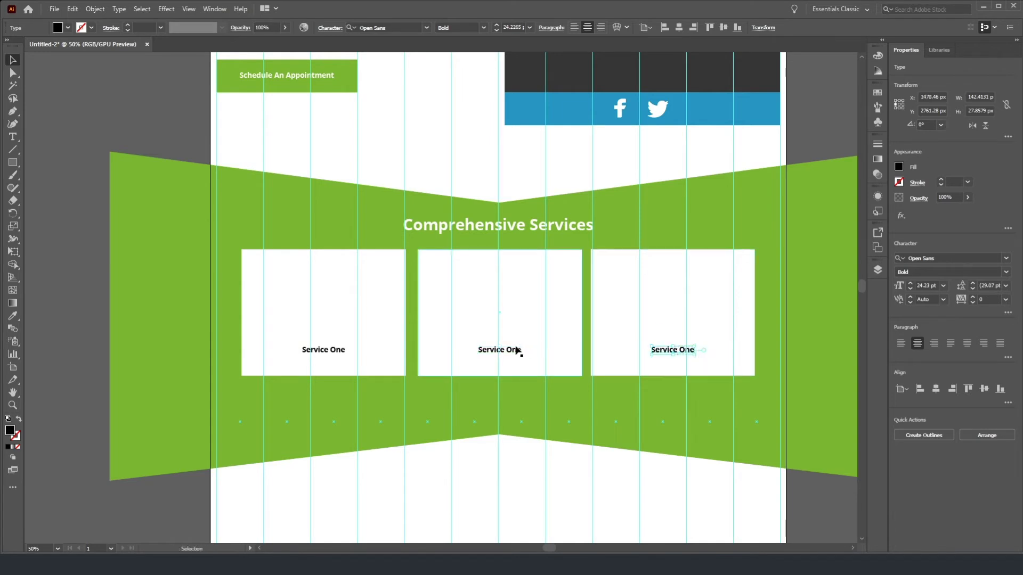
key("t")
left_click(512, 353)
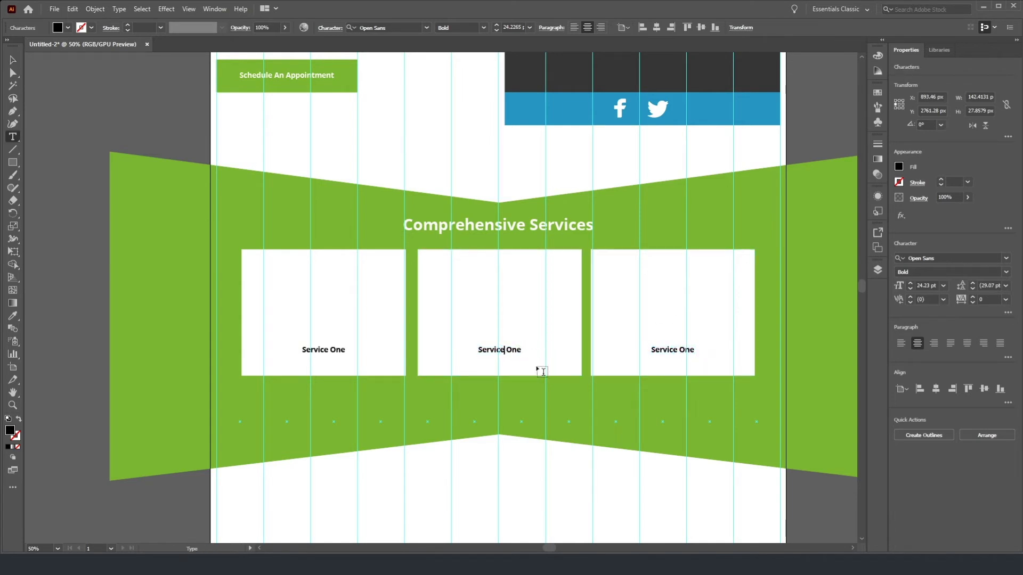
key("shift+End")
type("Two")
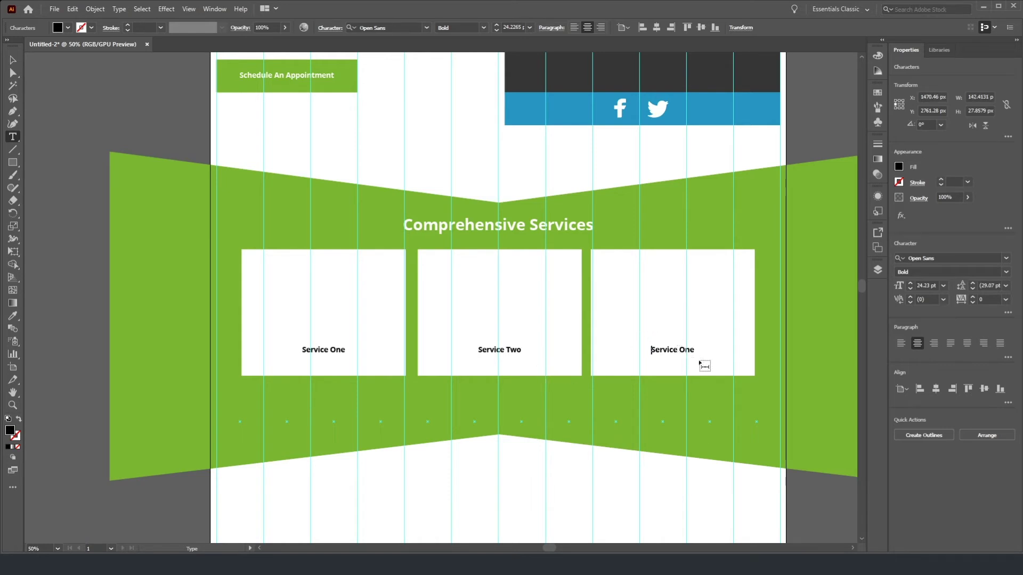
key("End")
key("shift+Left")
type("Three")
left_click(11, 63)
left_click(141, 123)
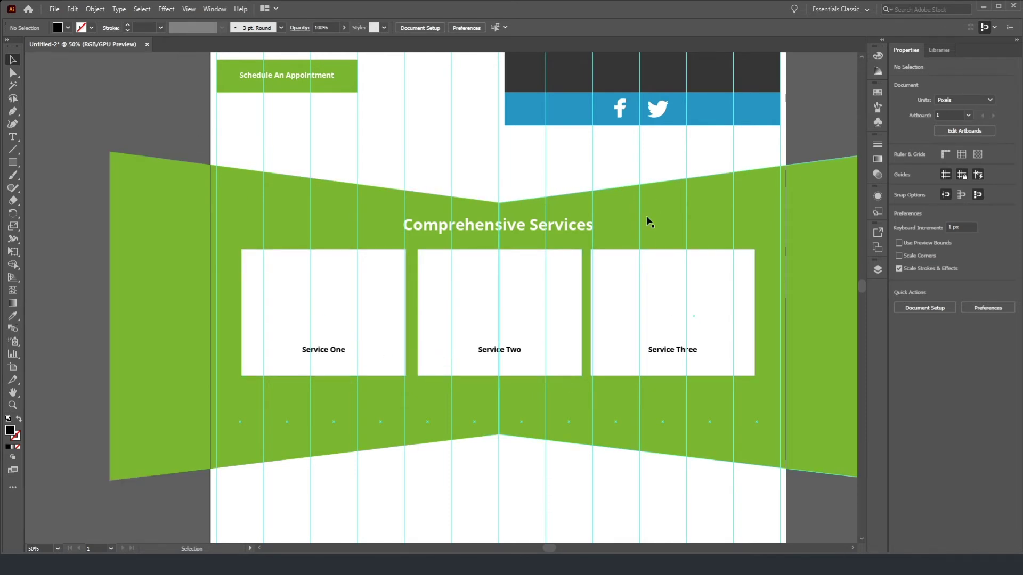
Step: Place the photo of two seated women over the first card at about 553 × 421 px and send it behind the "Service One" label
scroll(536, 244, "up", 1)
scroll(445, 258, "down", 4)
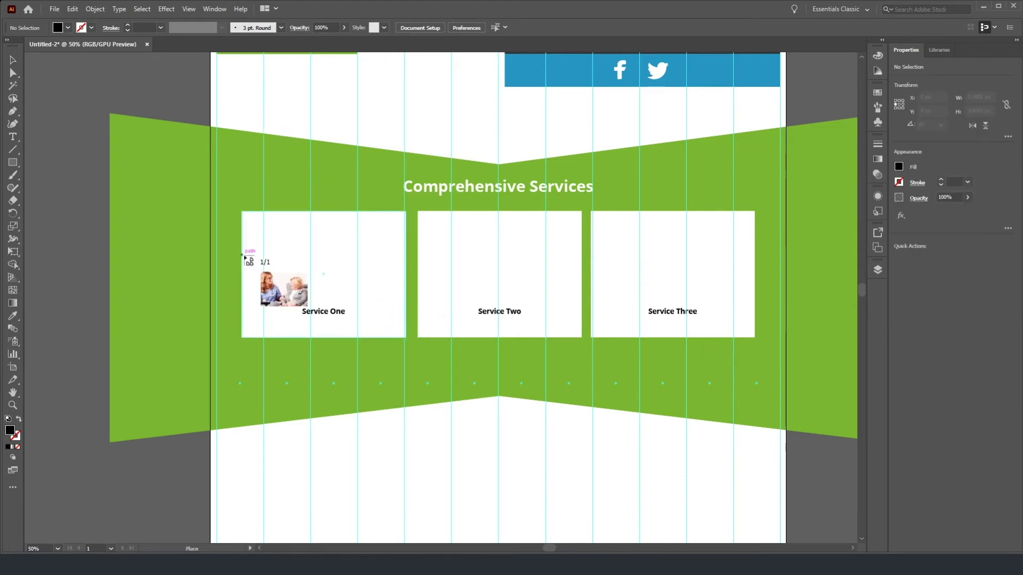
left_click(287, 225)
left_click_drag(308, 264, 261, 248)
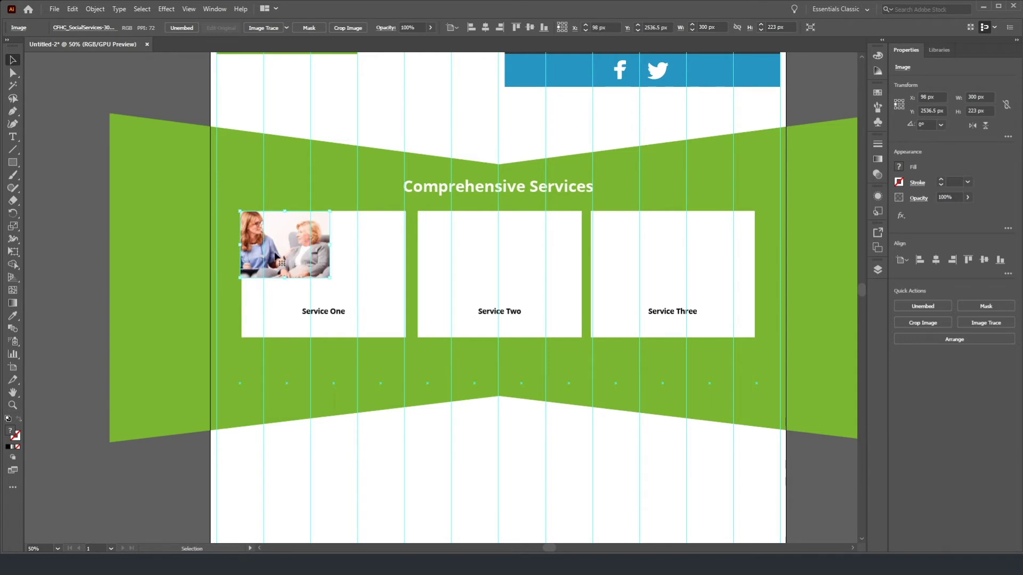
left_click_drag(329, 276, 406, 339)
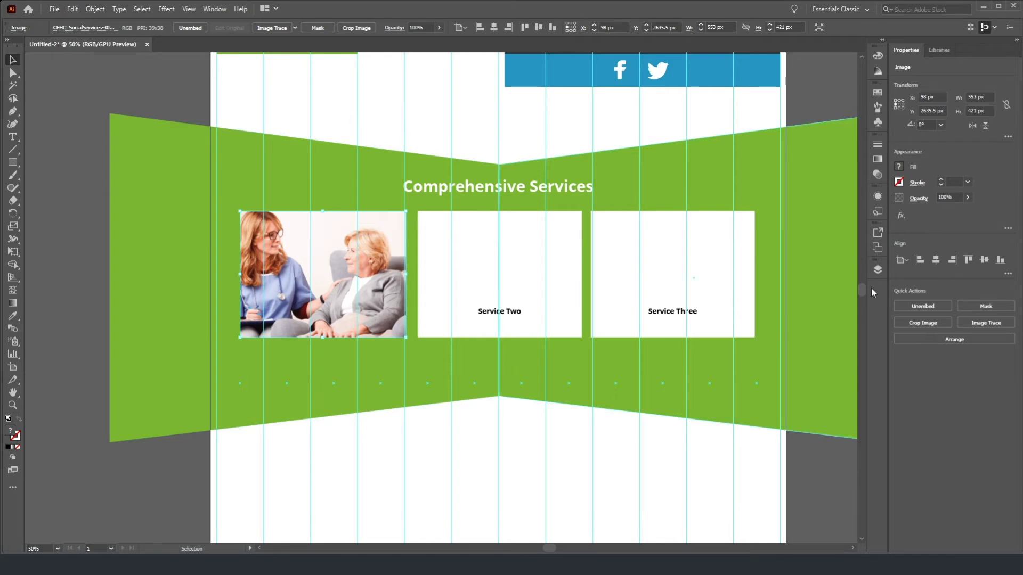
left_click(875, 272)
key("ctrl+[")
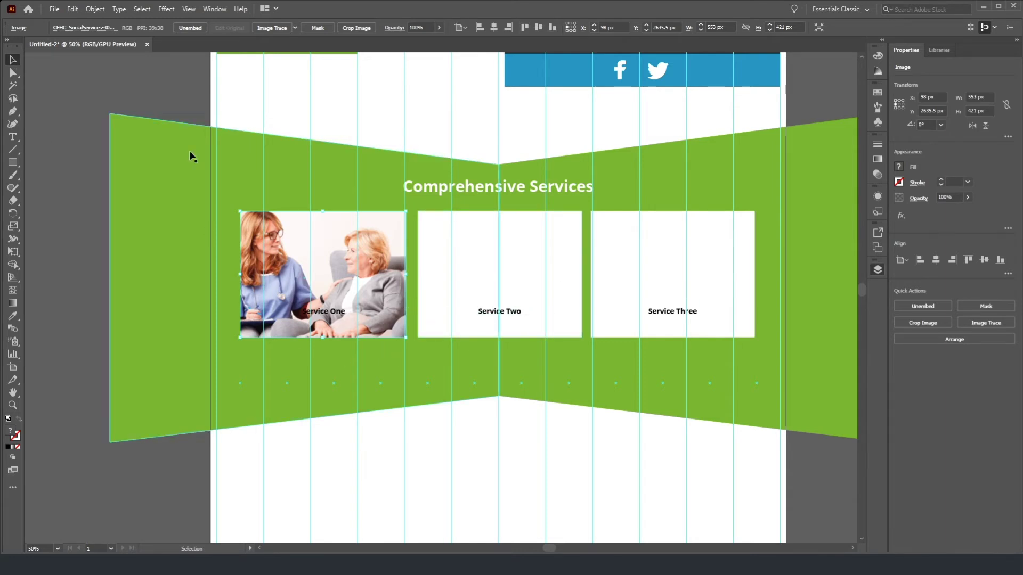
Step: Ungroup the white cards and delete the second and third cards together with their labels
left_click(510, 314)
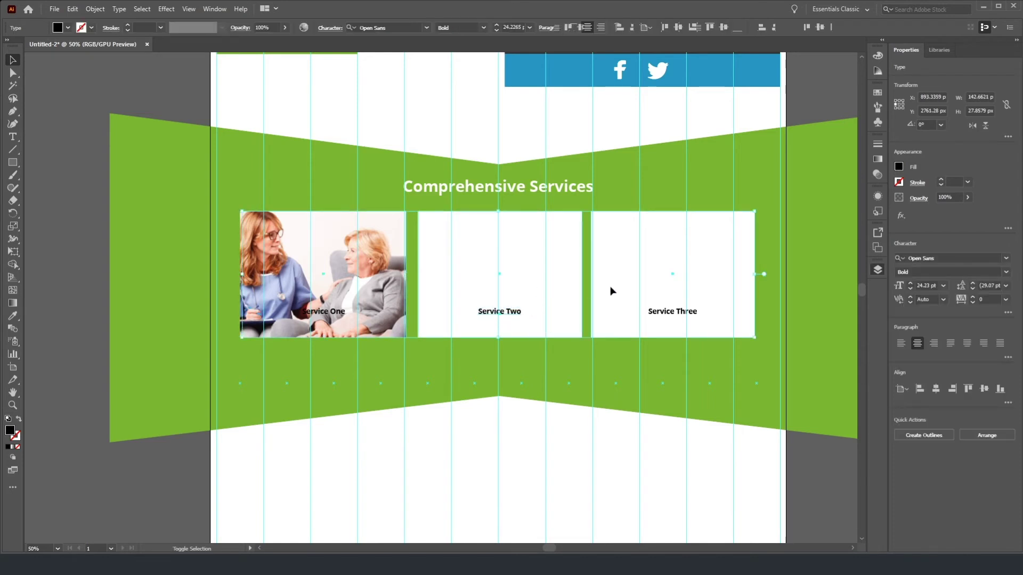
left_click(471, 292)
left_click(940, 347)
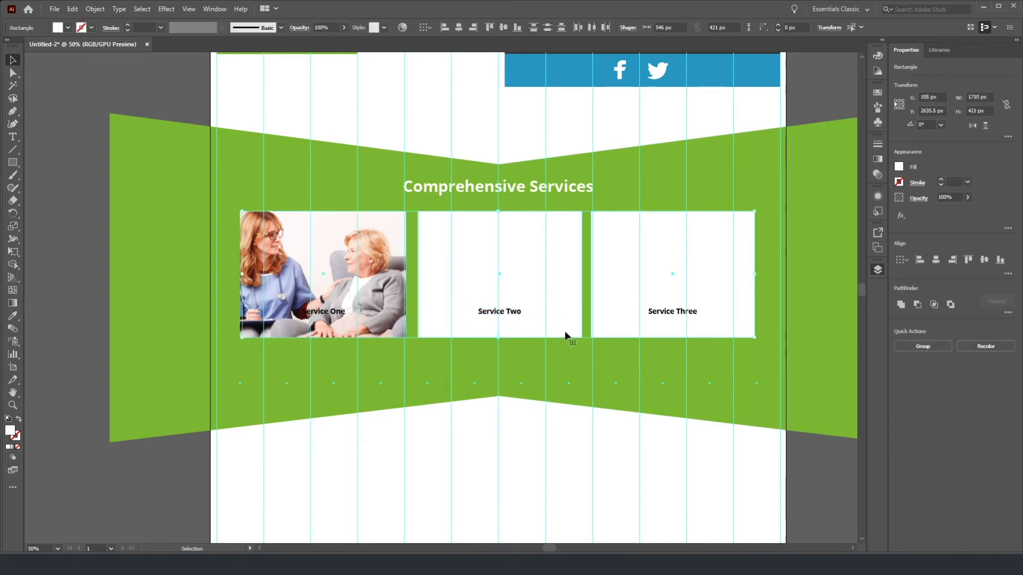
left_click(488, 312)
left_click(664, 315, "shift")
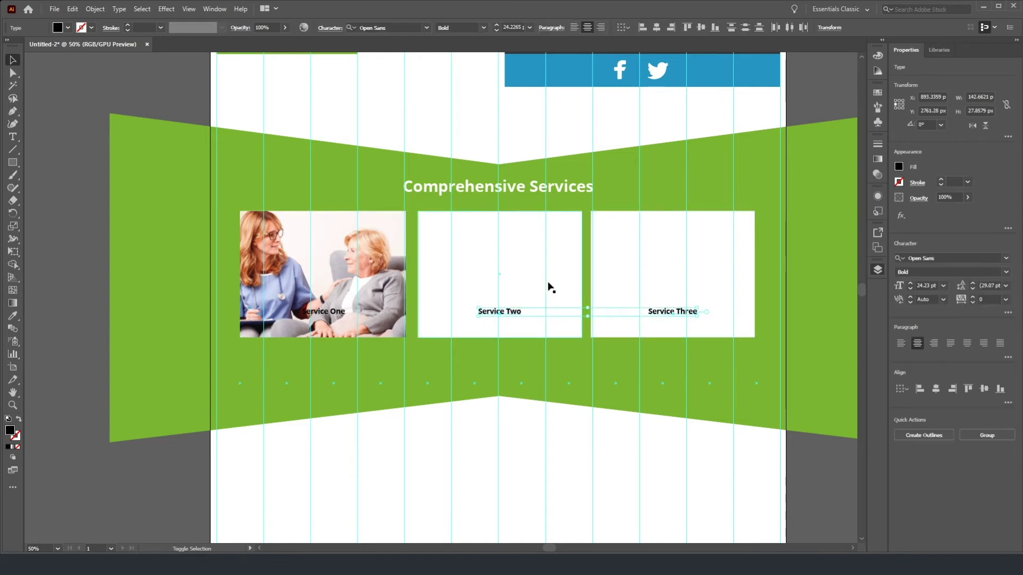
left_click(621, 286, "shift")
key("Delete")
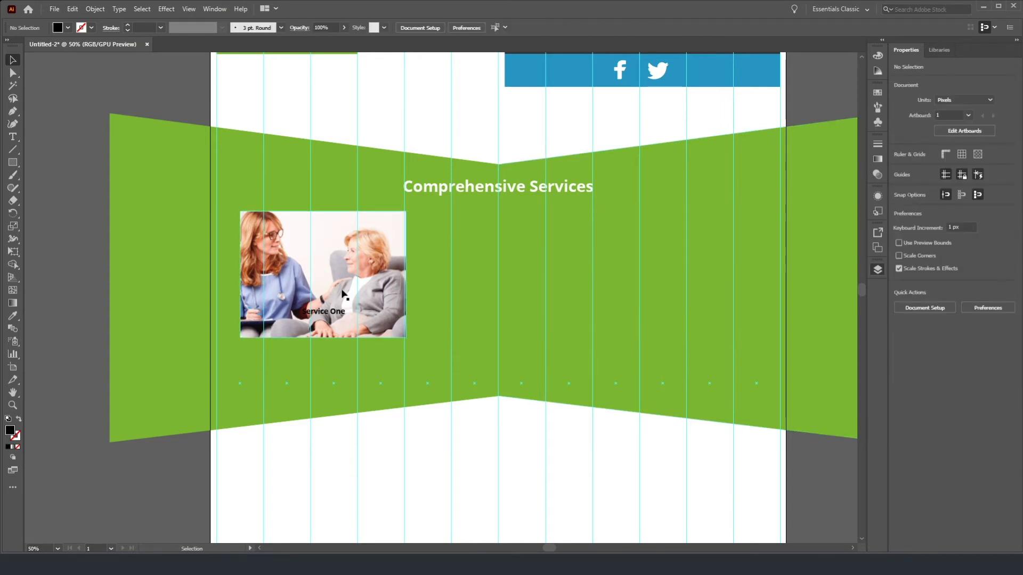
Step: Lower the "Service One" label slightly and add a white 553 × 94 px rectangle behind it along the photo's lower edge
left_click_drag(321, 310, 319, 325)
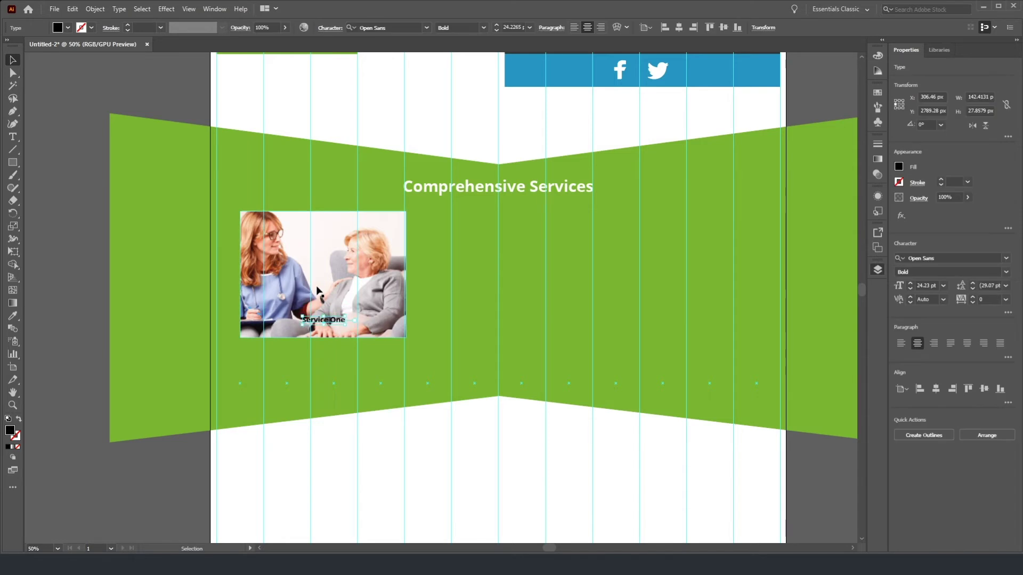
left_click(13, 162)
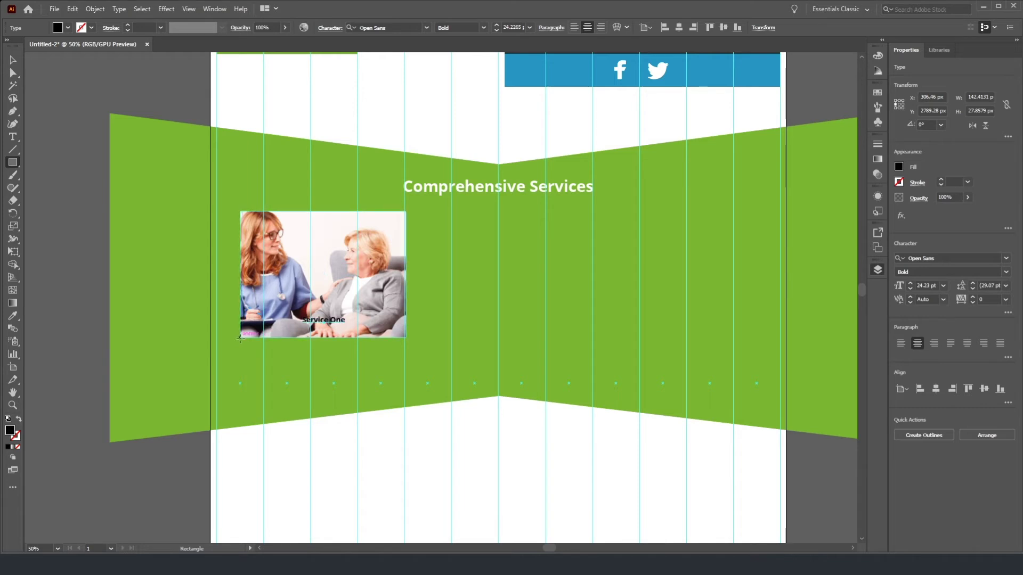
left_click_drag(240, 337, 407, 308)
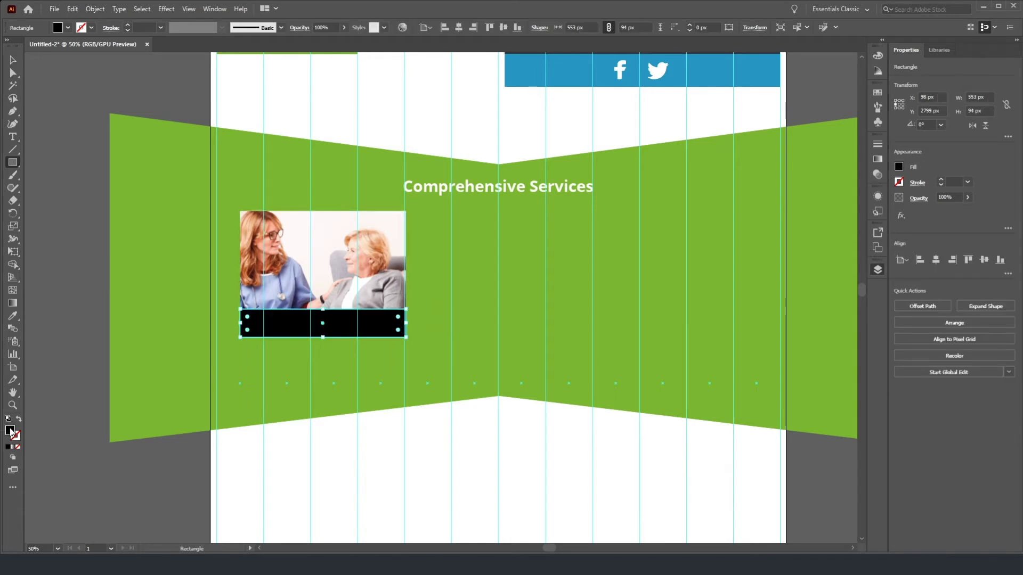
left_click(745, 319)
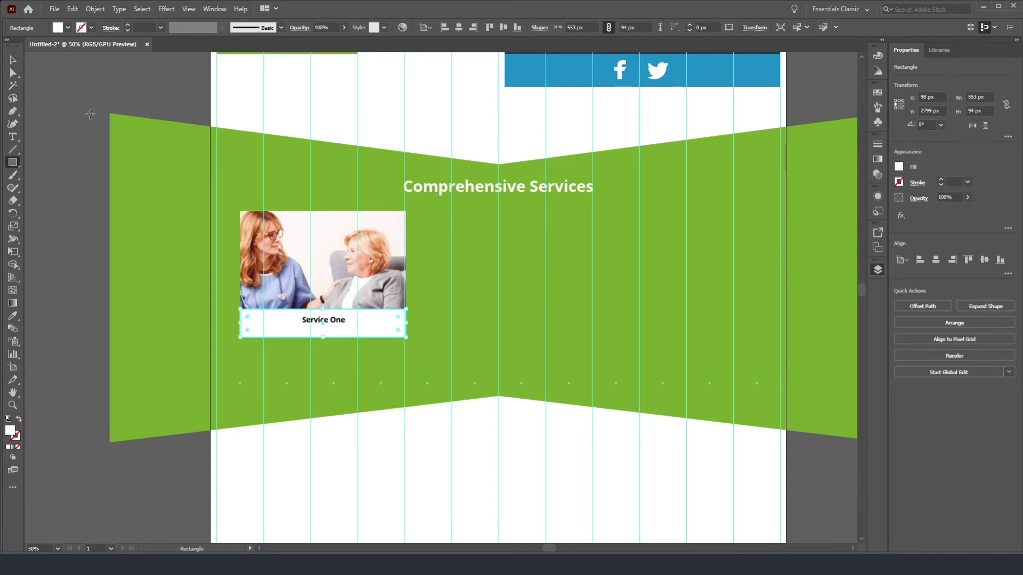
Step: Centre the "Service One" label horizontally and vertically within the white caption rectangle
key("v")
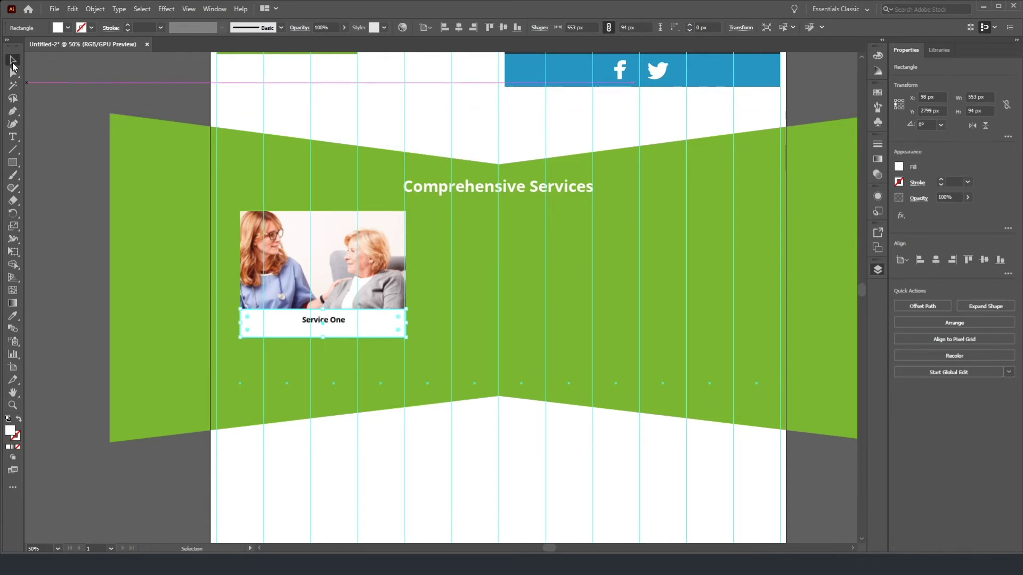
scroll(321, 318, "up", 3)
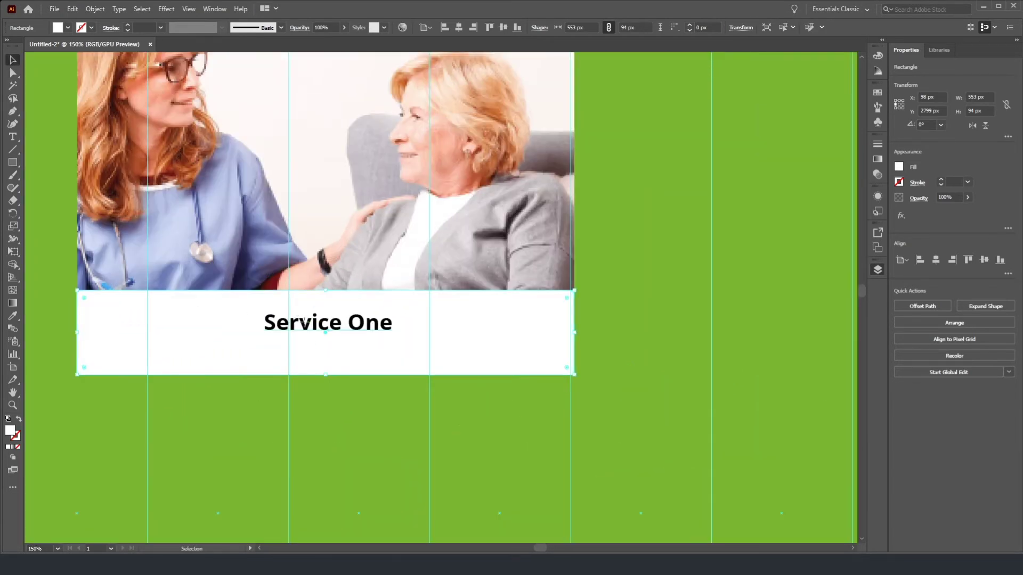
left_click(306, 322)
left_click(271, 299, "shift")
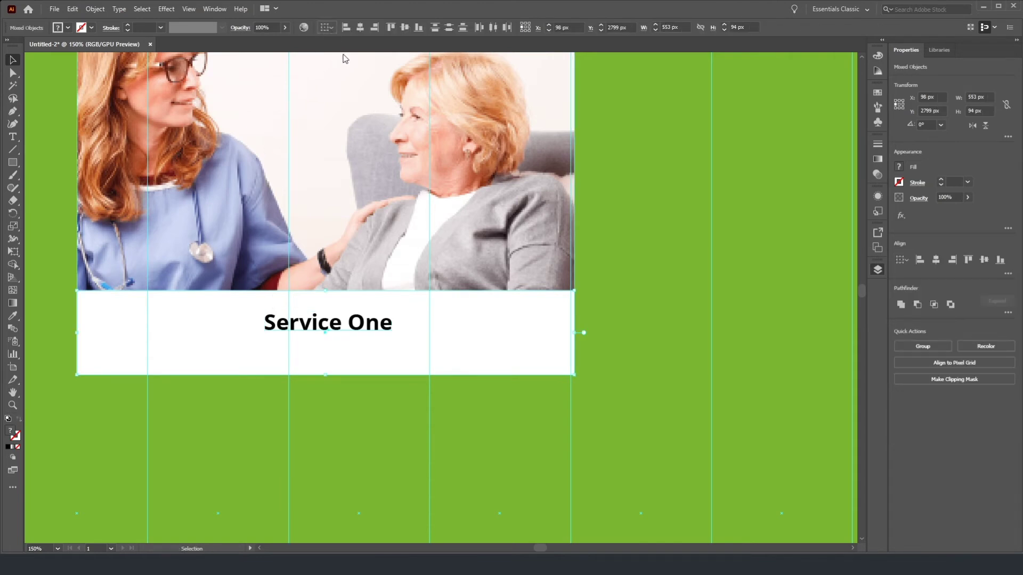
left_click(469, 307)
left_click(935, 260)
left_click(984, 260)
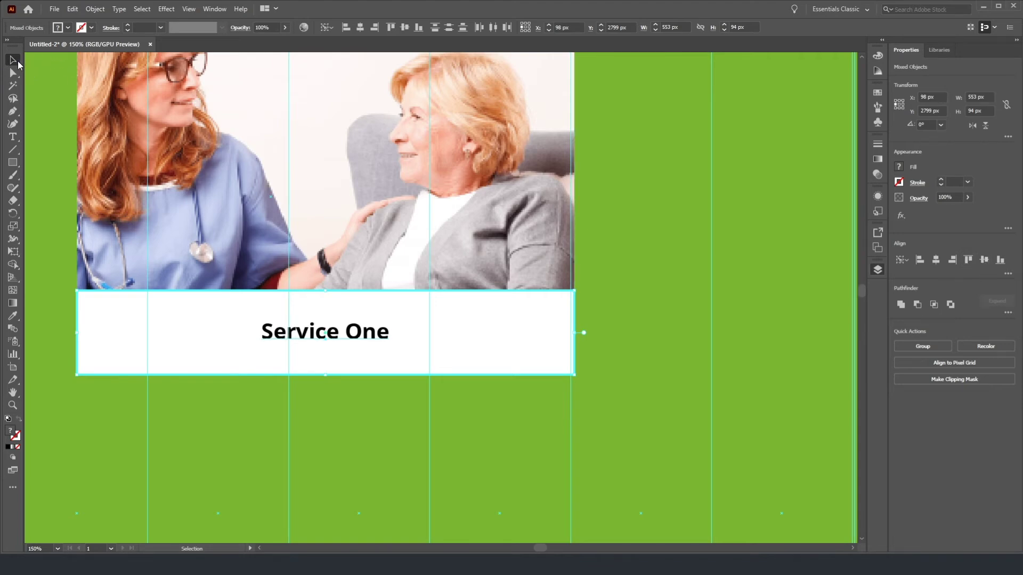
scroll(247, 186, "down", 2)
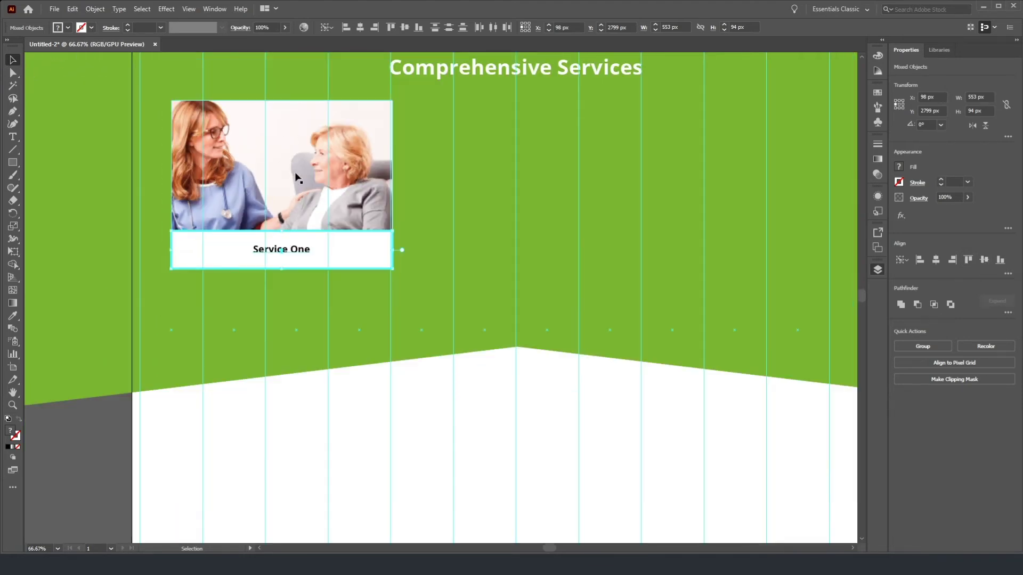
Step: Draw a thin bar of about 260 × 13 px straddling the lower edge of the white caption rectangle
left_click(416, 194)
scroll(273, 173, "up", 2)
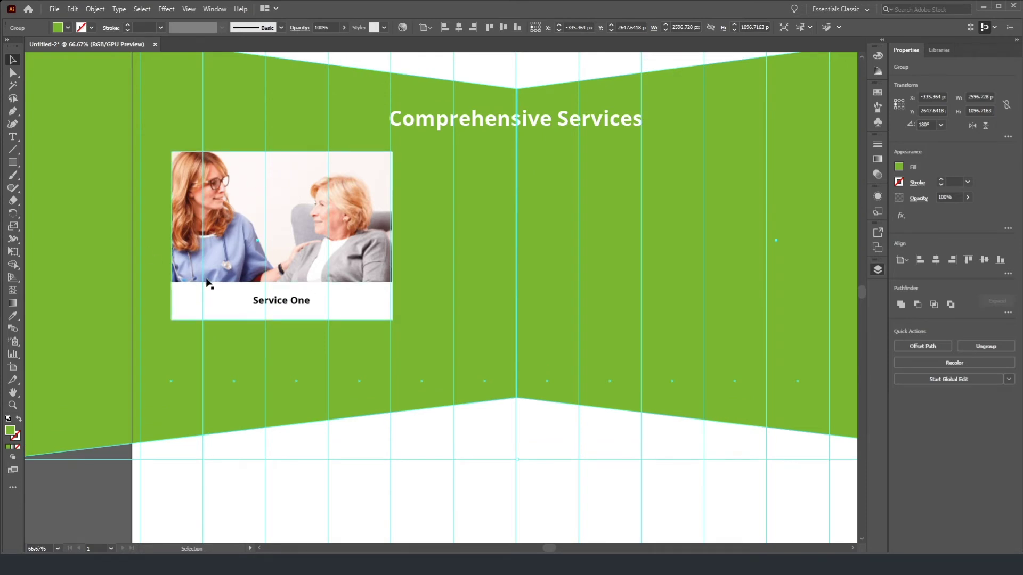
left_click(12, 168)
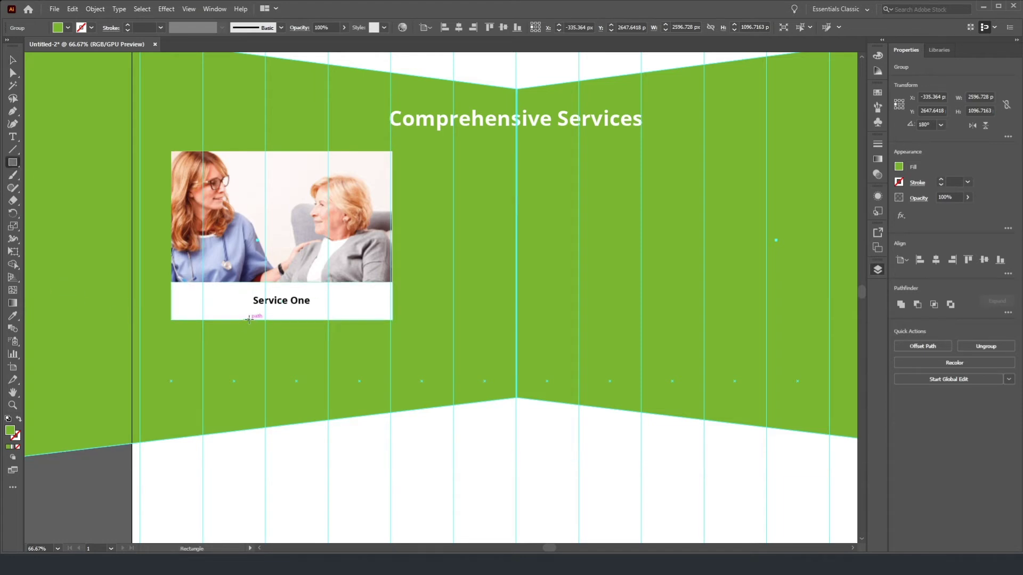
left_click_drag(235, 317, 338, 322)
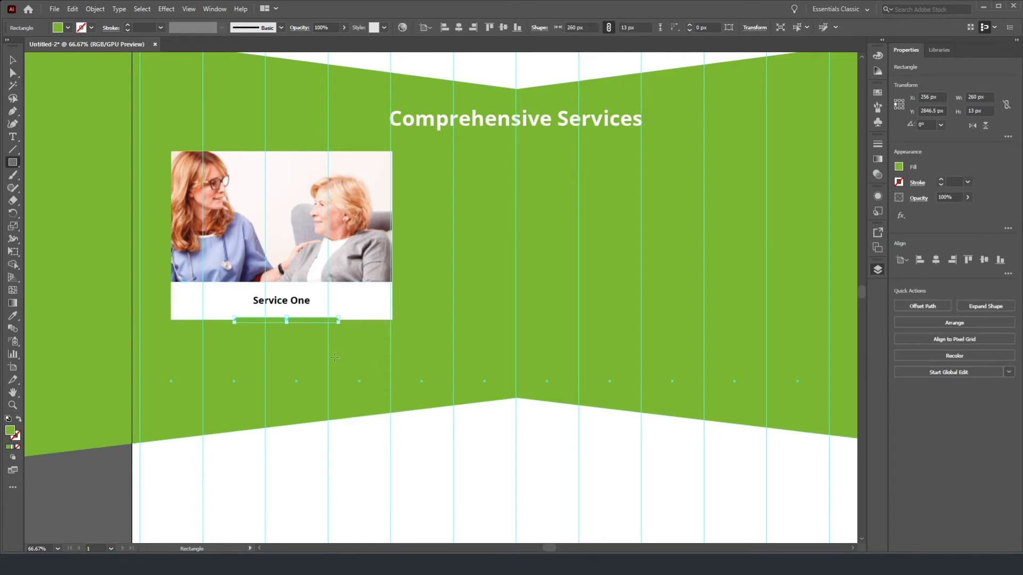
Step: Recolor the thin bar with the blue sampled from the sample shape beside the artboard using the Eyedropper
left_click(14, 316)
scroll(692, 219, "down", 3)
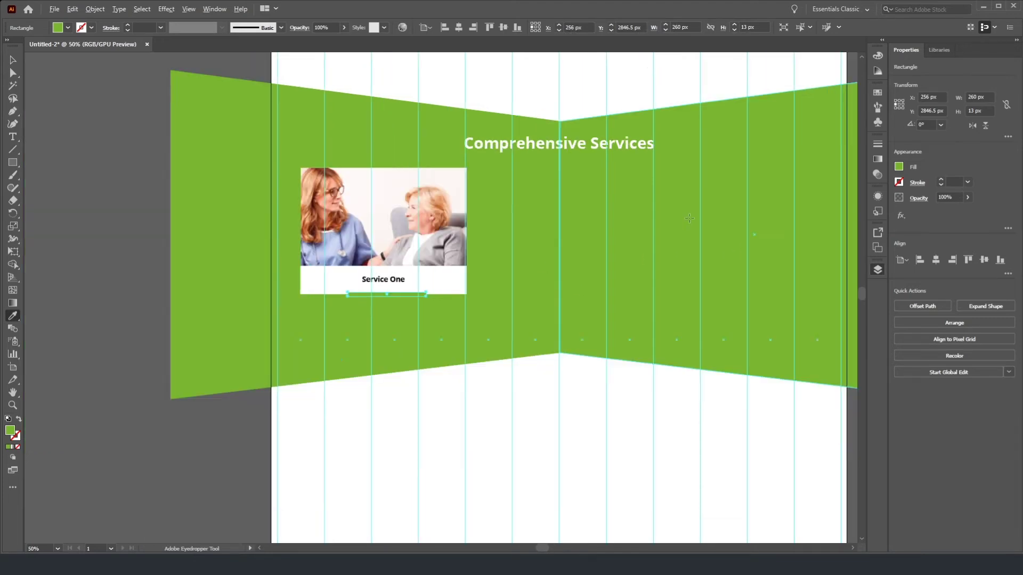
scroll(748, 170, "right", 2)
scroll(778, 133, "up", 5)
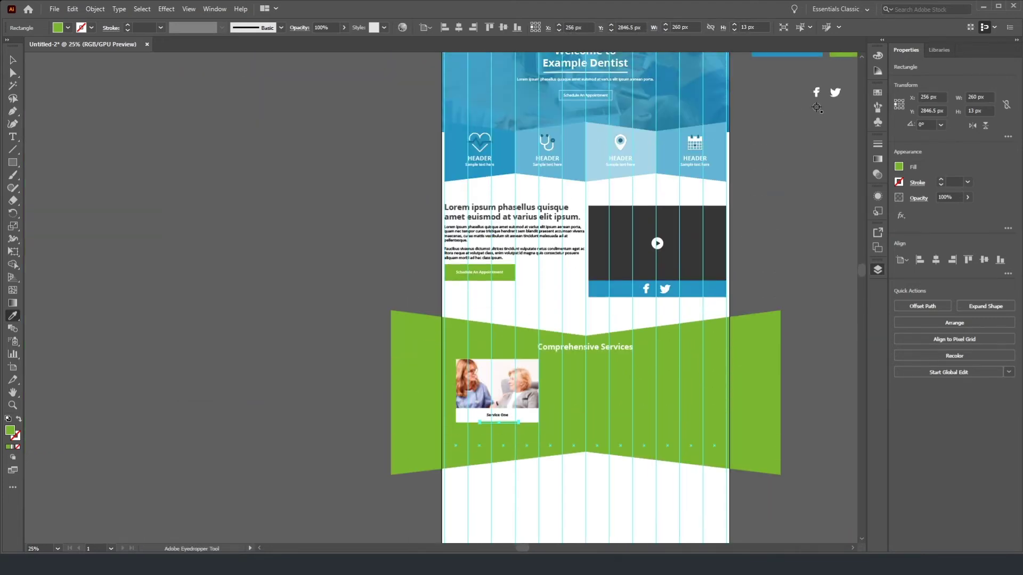
left_click(789, 97)
scroll(533, 415, "down", 3)
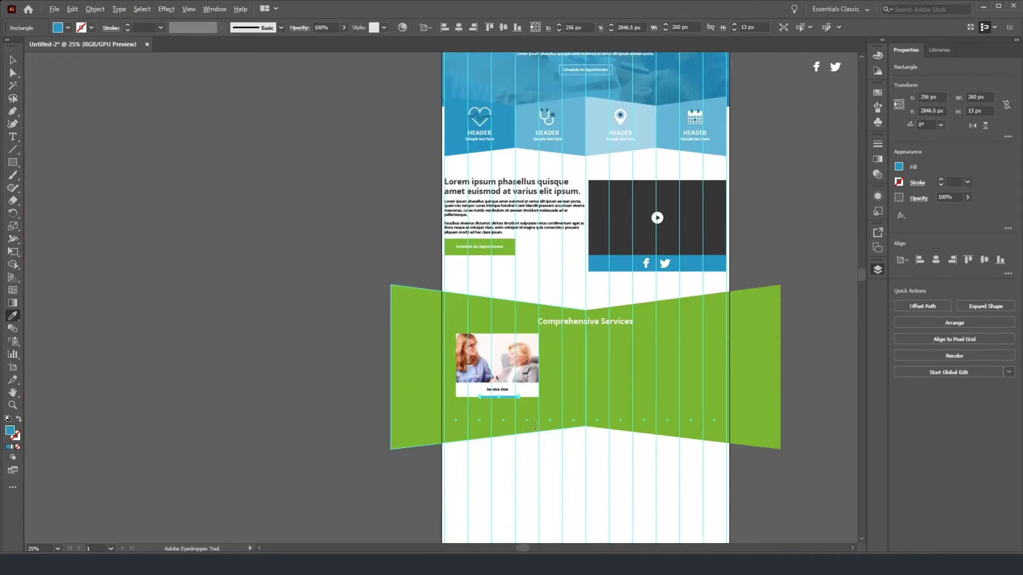
scroll(547, 406, "up", 1)
scroll(547, 407, "up", 2)
left_click(12, 60)
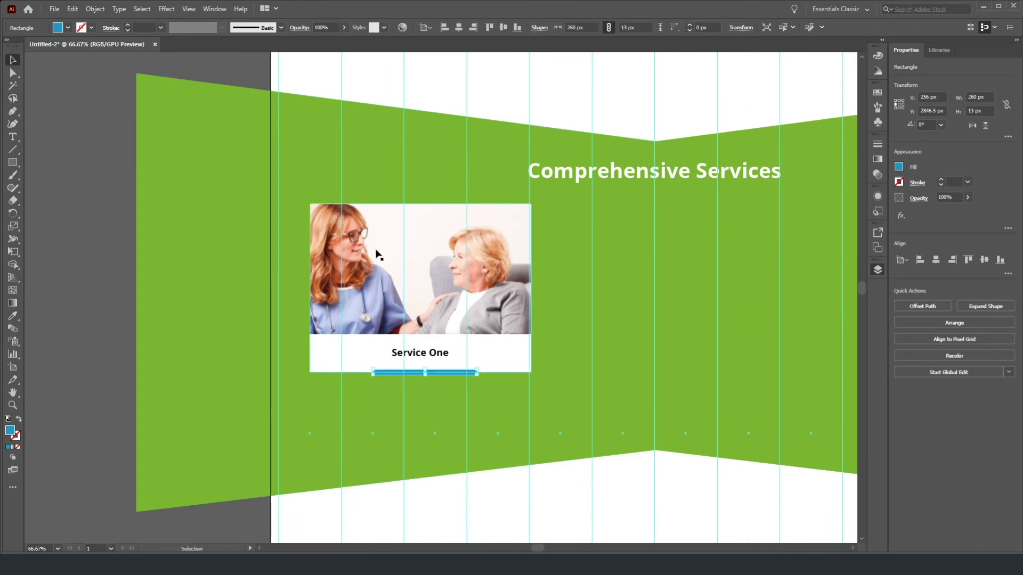
Step: Align the blue bar to the horizontal centre of the white caption rectangle
left_click(396, 142)
scroll(484, 365, "up", 1)
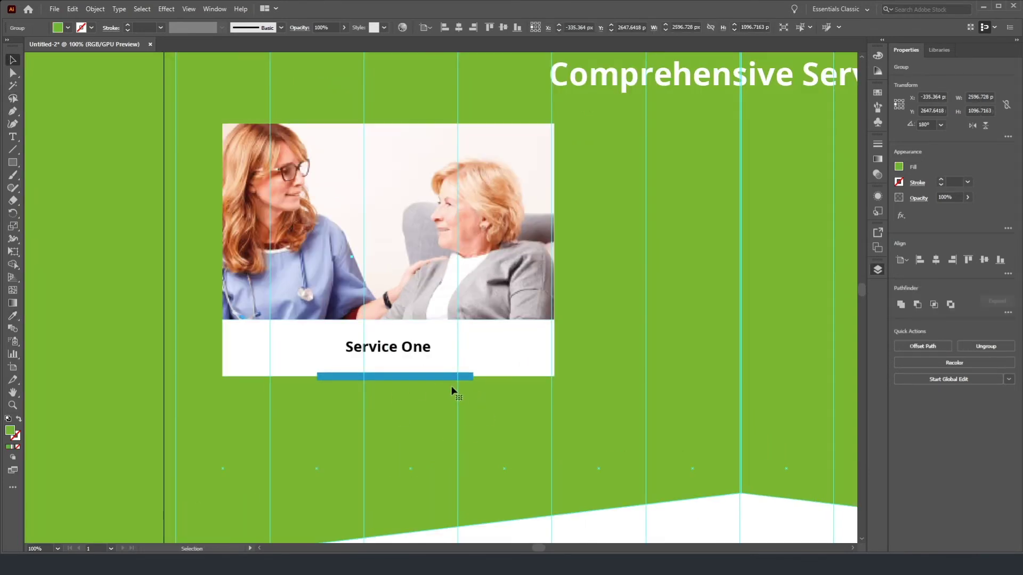
left_click(395, 378)
scroll(428, 387, "up", 1)
left_click(309, 337, "shift")
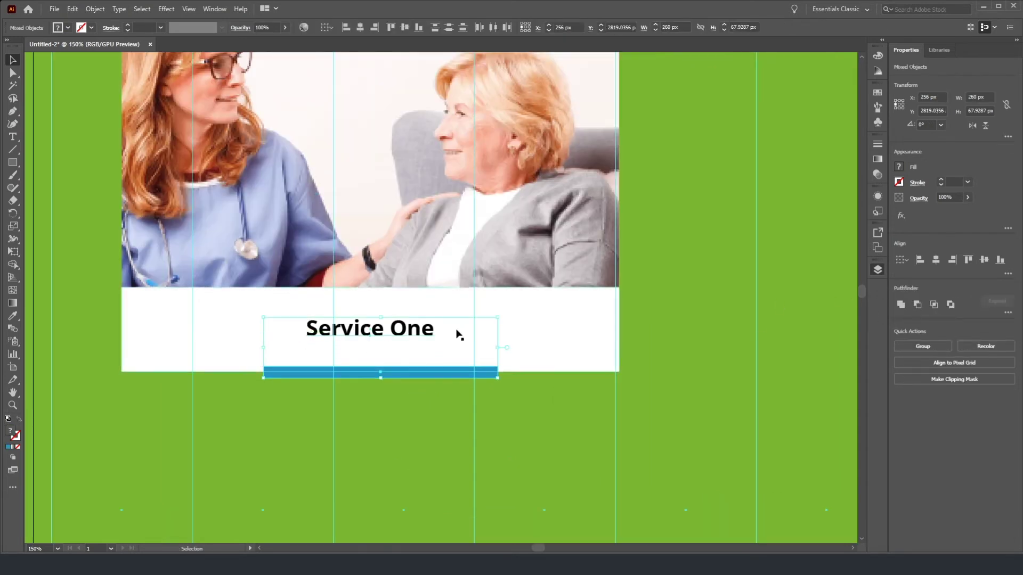
left_click(272, 341)
left_click(346, 375, "shift")
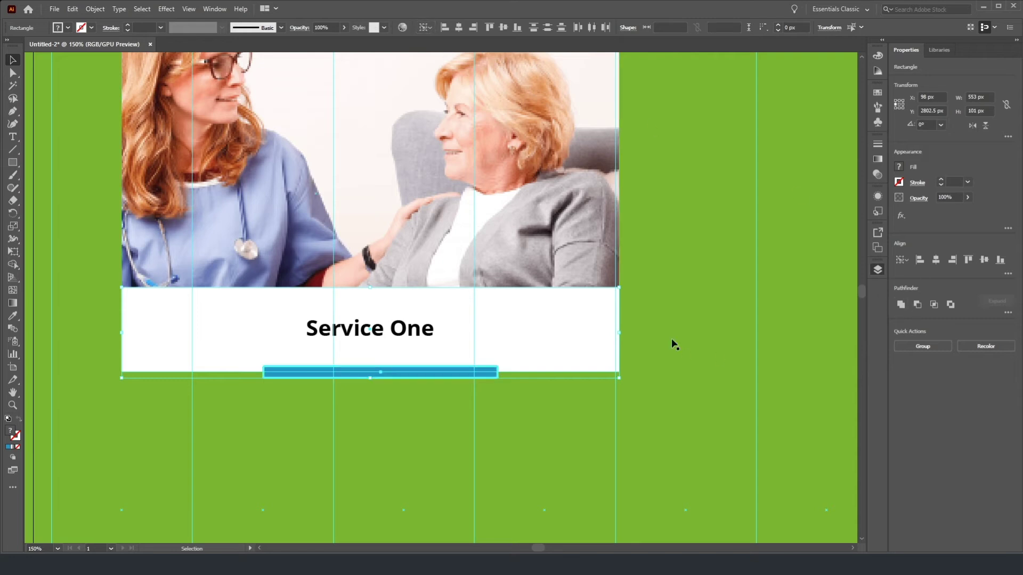
left_click(637, 324)
left_click(440, 372)
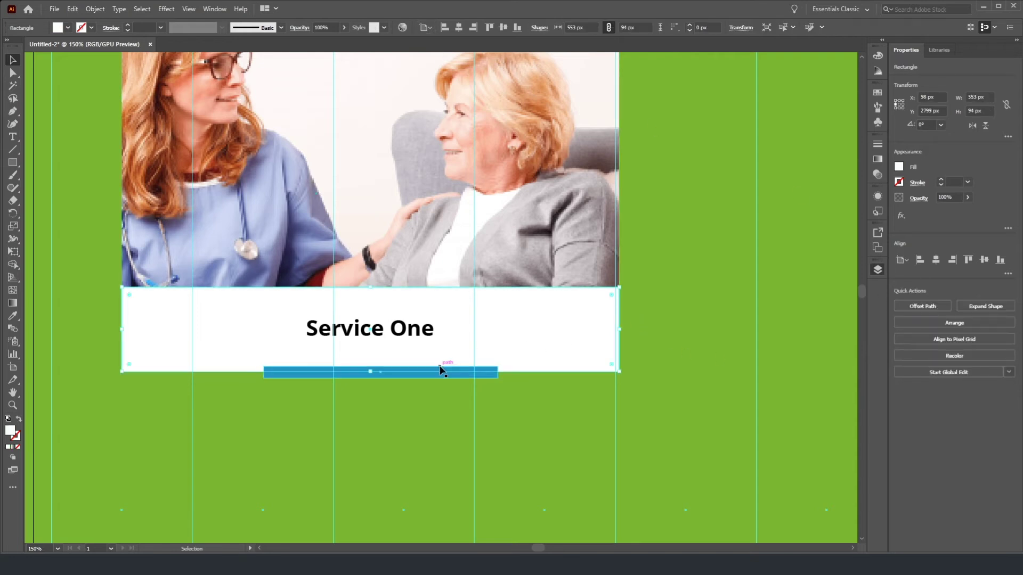
left_click(416, 346, "shift")
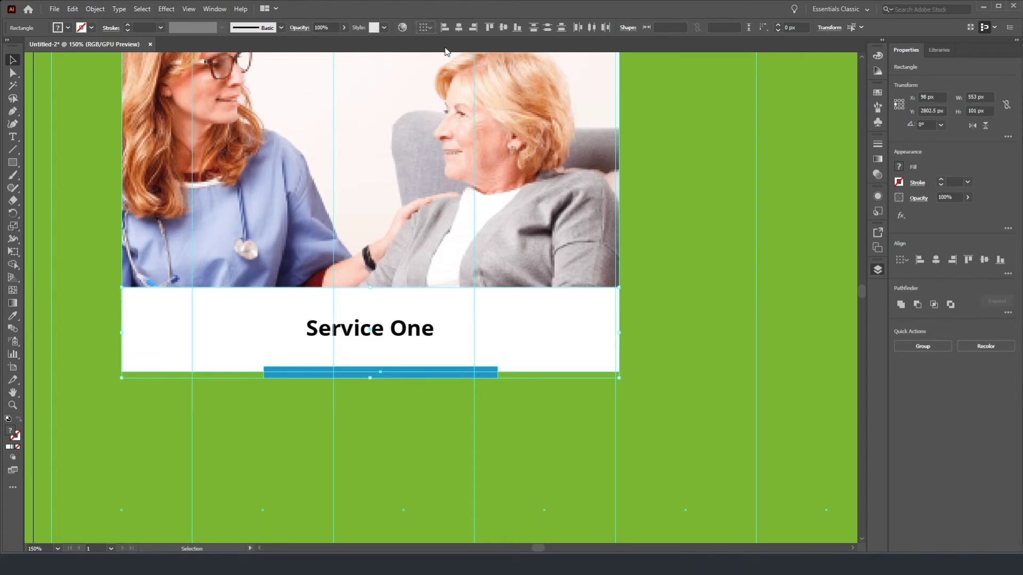
left_click(464, 317)
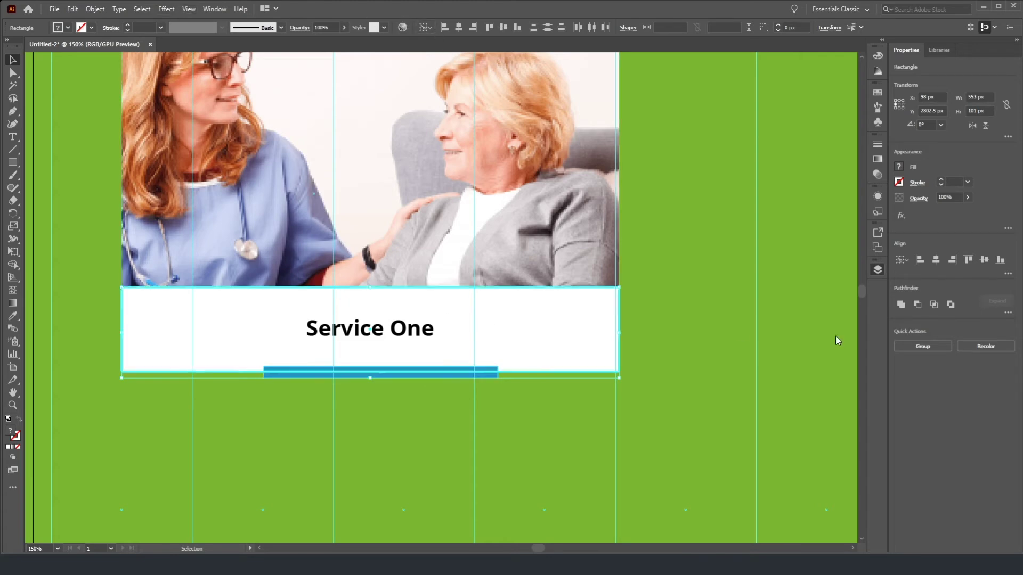
left_click(936, 260)
left_click(76, 158)
Step: Group the photo, white caption rectangle, "Service One" label and blue bar into a single card
scroll(191, 211, "down", 1)
scroll(191, 211, "up", 3)
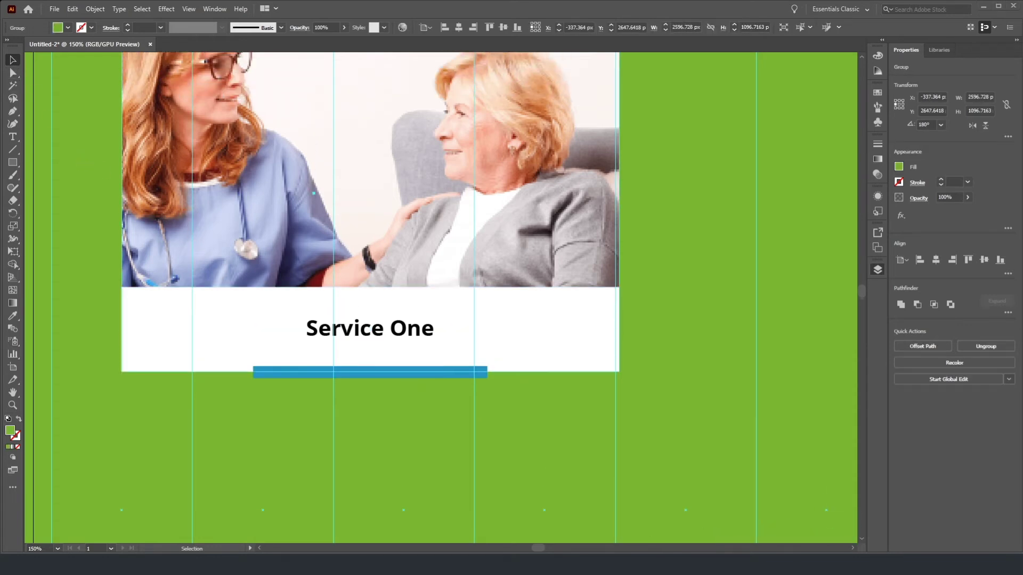
scroll(296, 191, "down", 1)
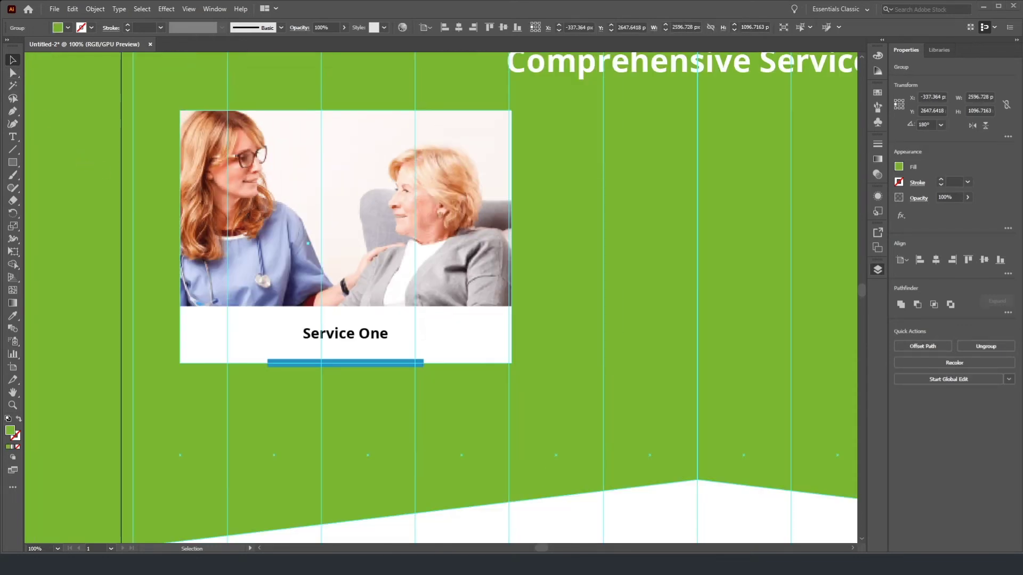
scroll(249, 179, "down", 1)
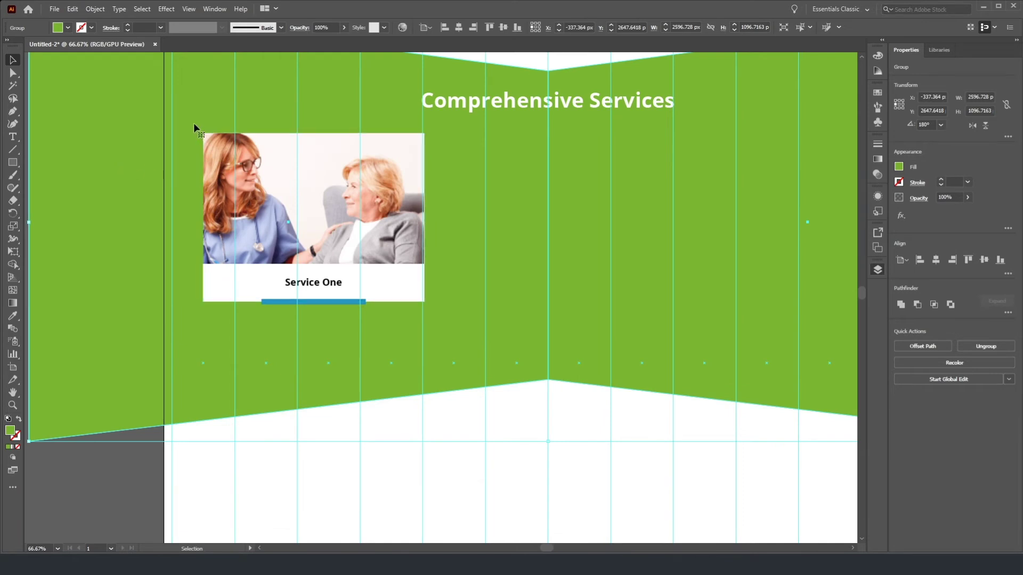
left_click(695, 440)
left_click_drag(462, 313, 469, 325)
left_click(922, 306)
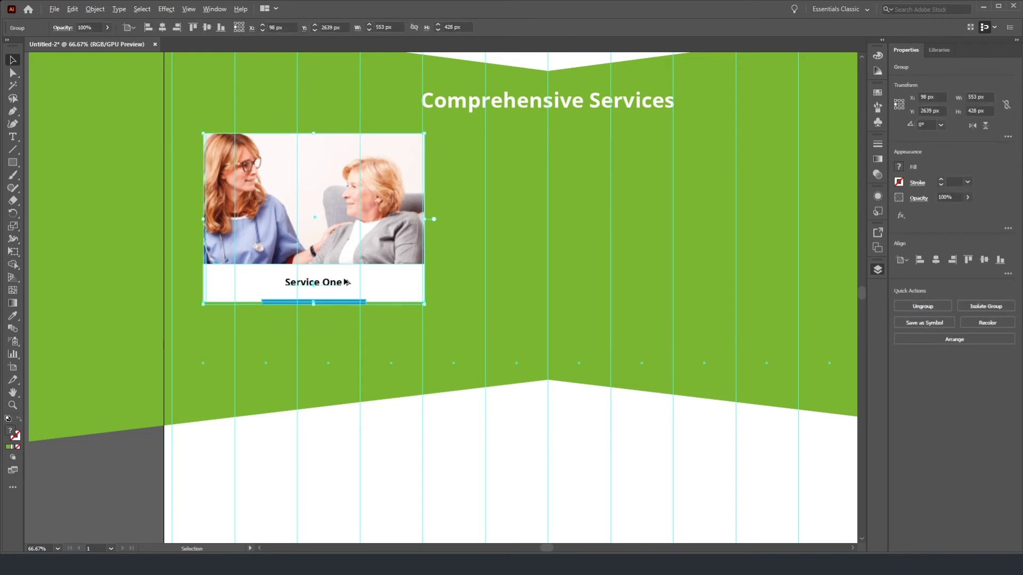
Step: Duplicate the card twice to form a row of three and space the cards evenly horizontally
scroll(345, 283, "down", 1)
left_click_drag(351, 278, 668, 278)
left_click(317, 220, "shift")
left_click(497, 228, "shift")
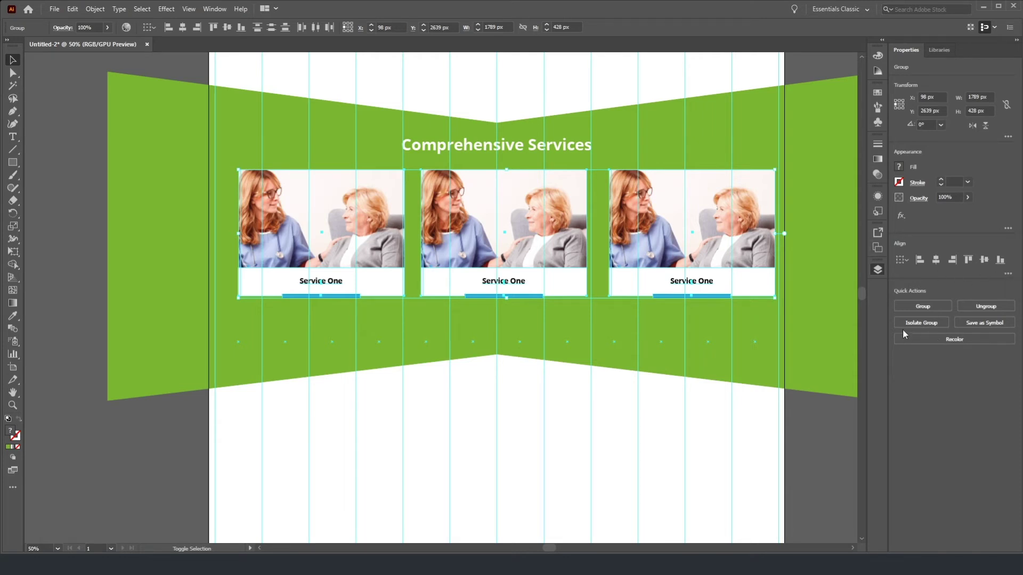
key("ctrl+z")
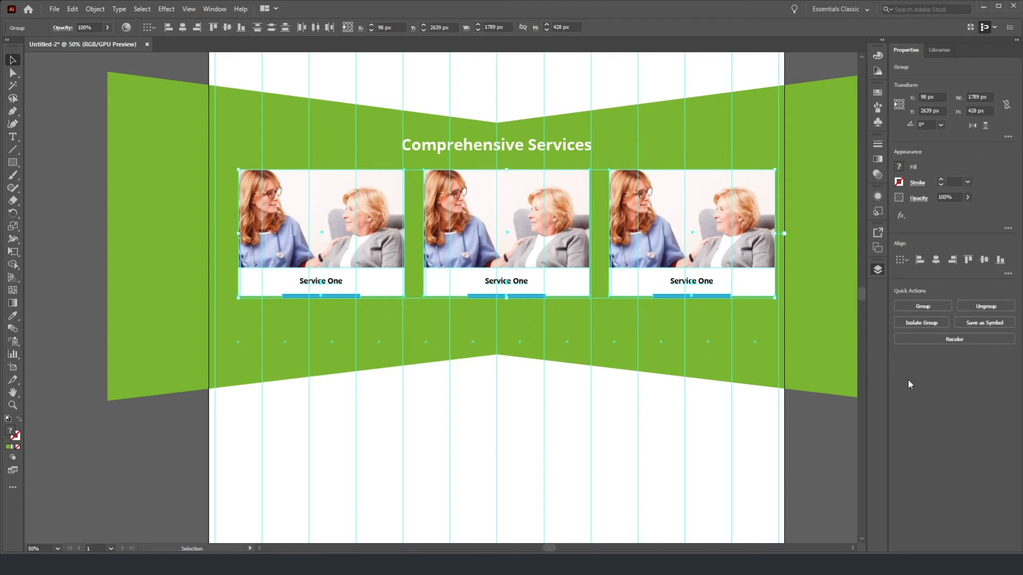
Step: Group the three service cards and centre the group horizontally on the artboard
left_click(920, 307)
left_click(936, 260)
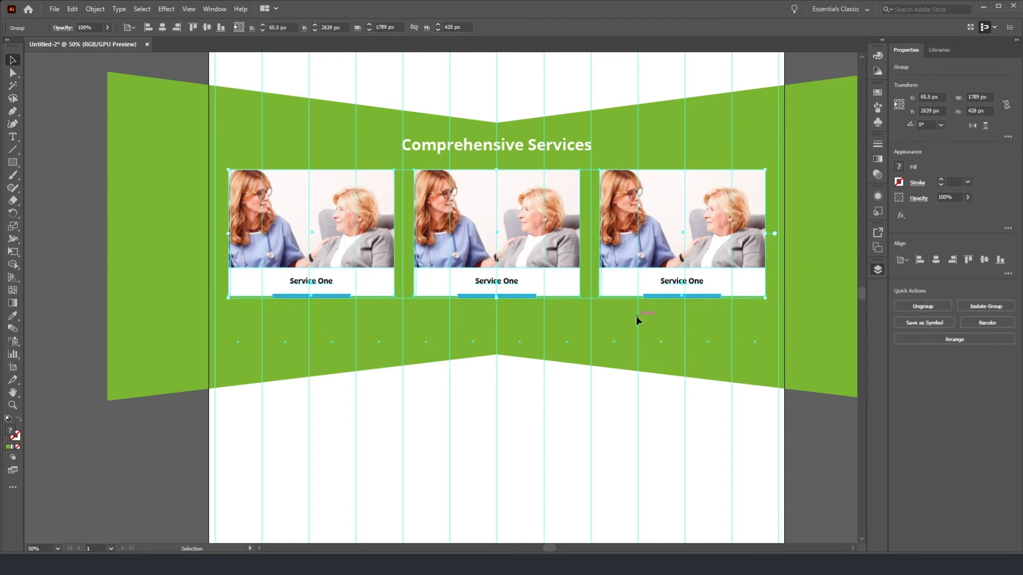
left_click(106, 452)
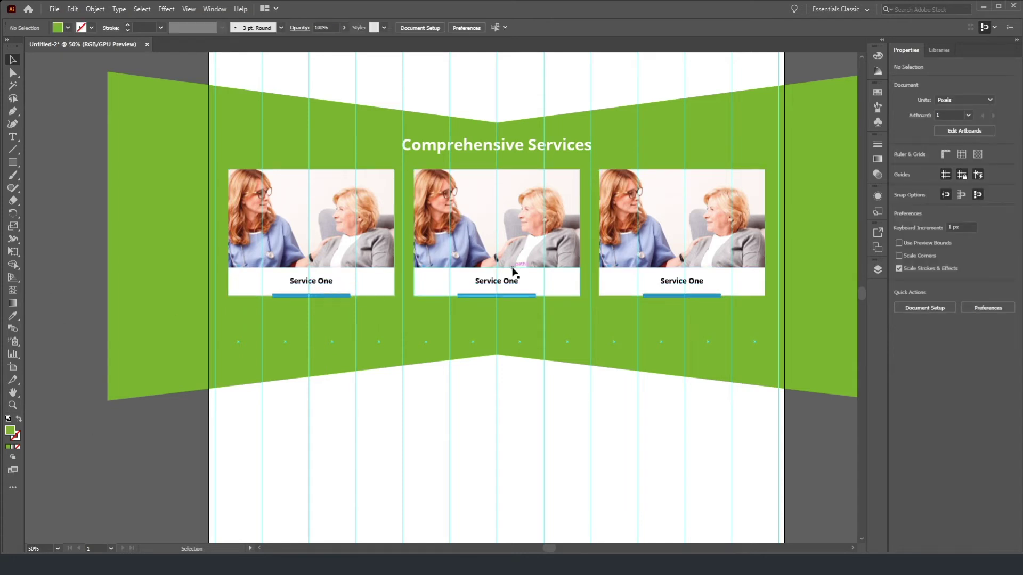
Step: Change the middle card's label to "Service Two" inside its nested group
left_click(509, 284)
double_click(508, 283)
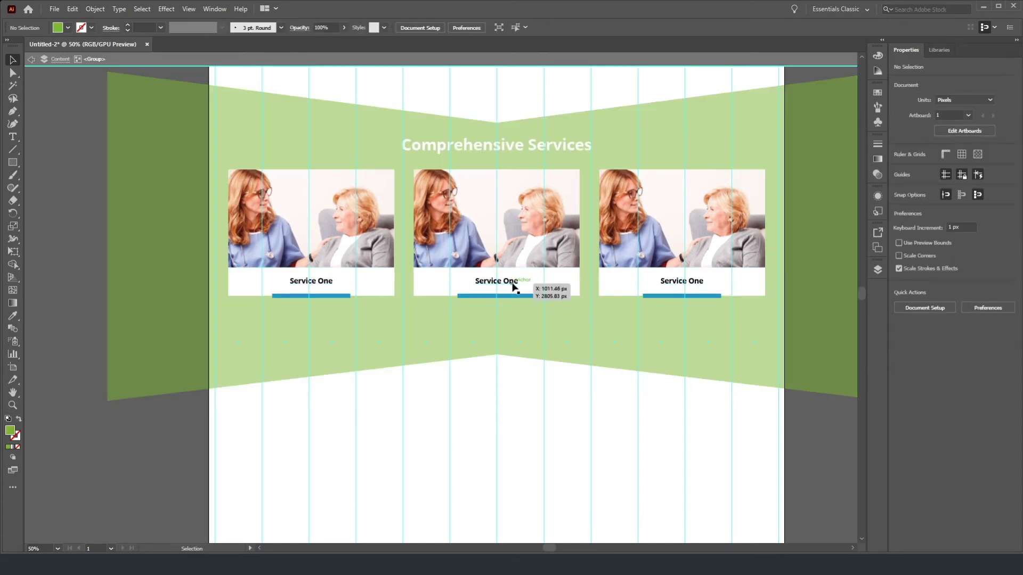
double_click(511, 286)
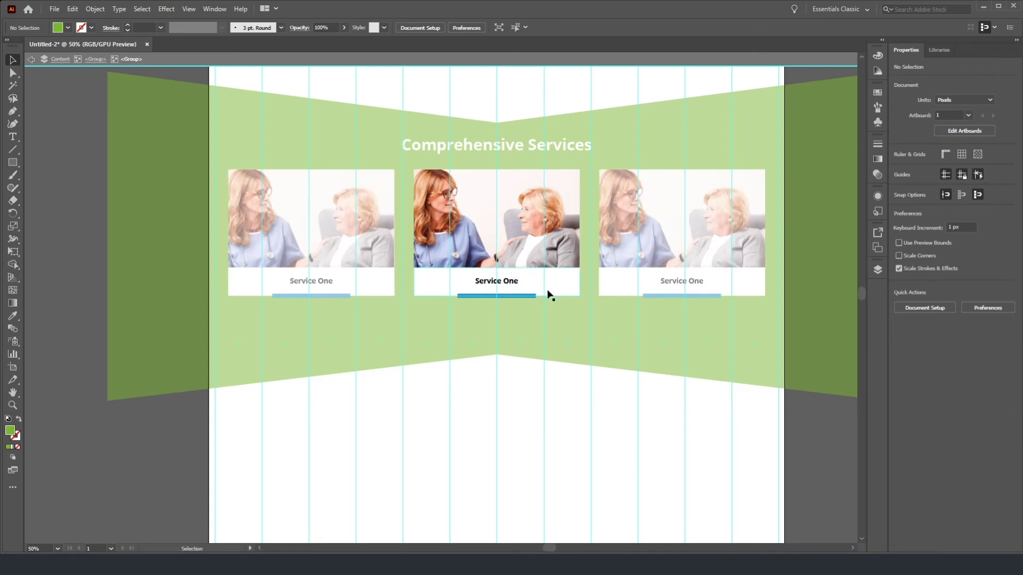
double_click(512, 280)
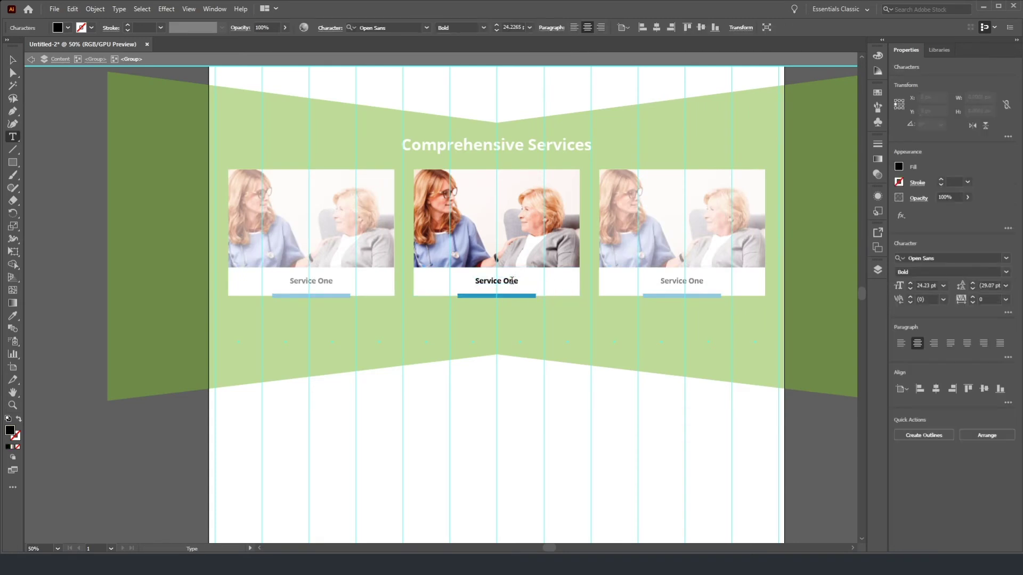
double_click(512, 281)
type("two")
key("BackSpace")
key("BackSpace")
key("BackSpace")
type("Two")
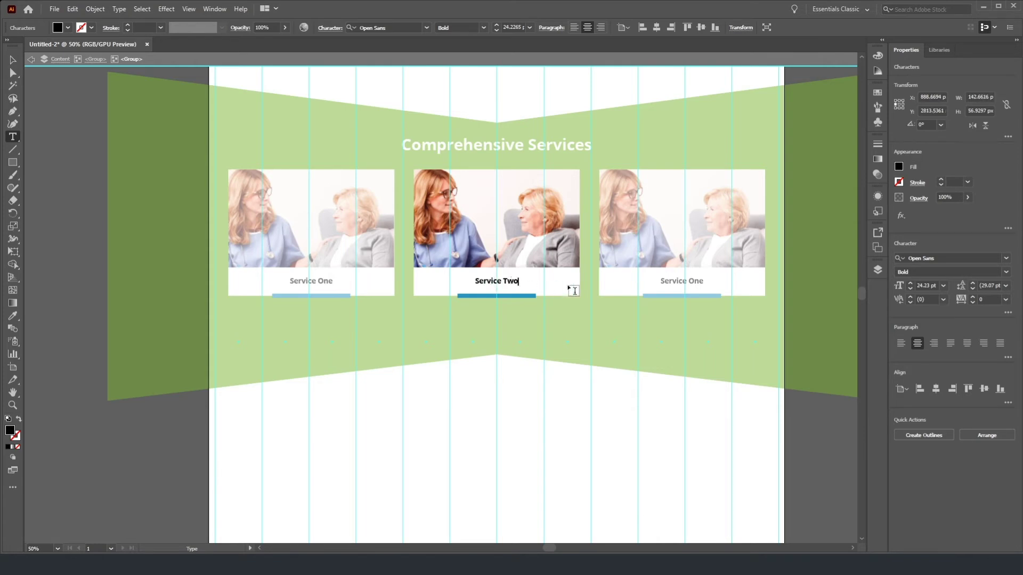
Step: Leave the middle card's isolated group and change the third card's label to "Service Three"
triple_click(703, 283)
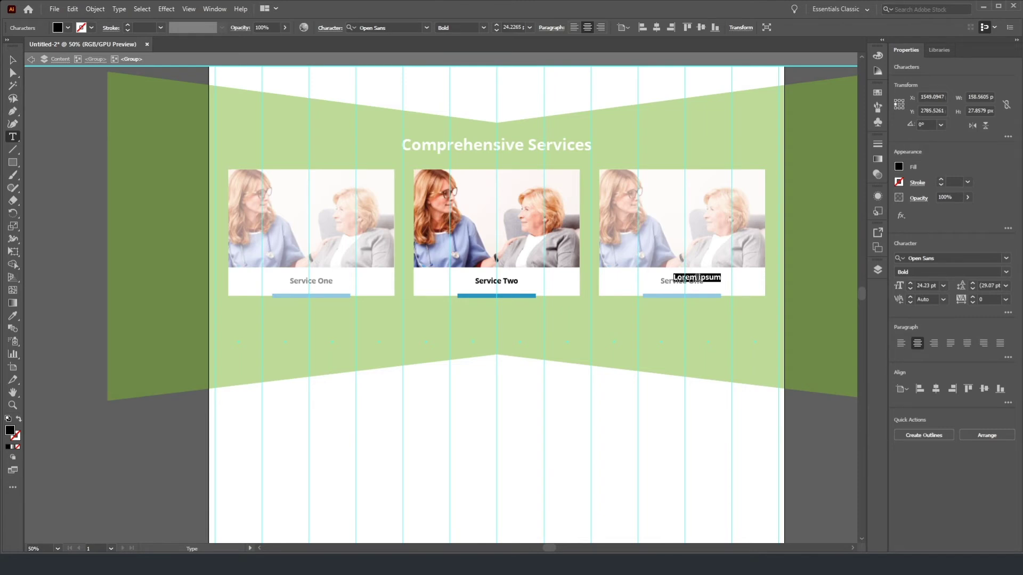
key("Escape")
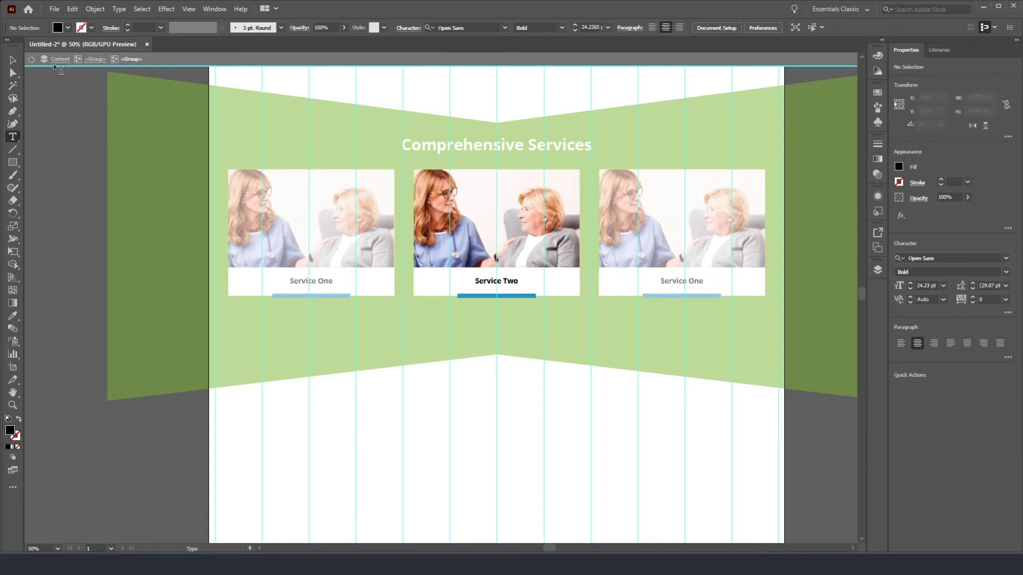
left_click(31, 59)
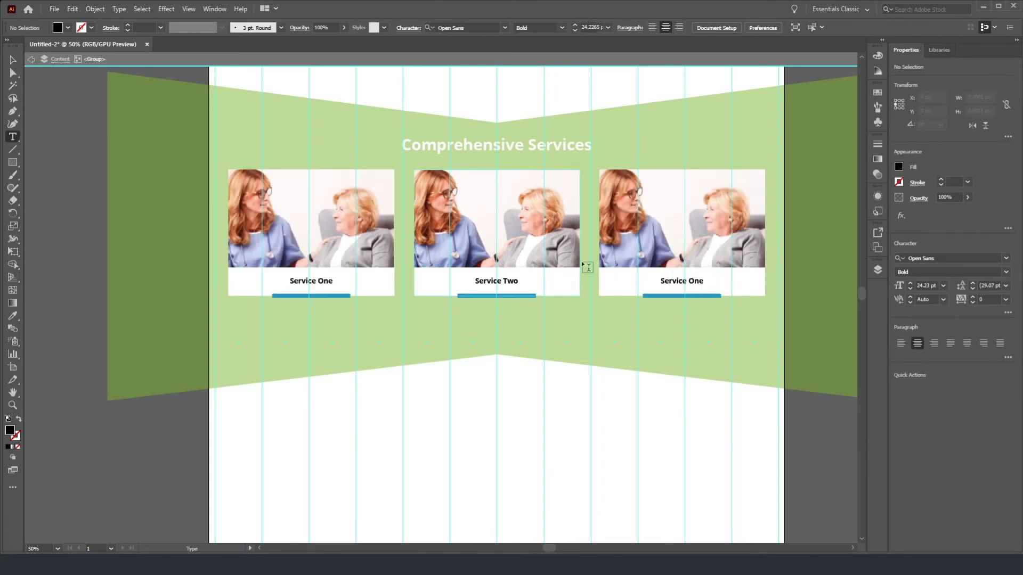
left_click(702, 281)
key("shift+End")
type("Three")
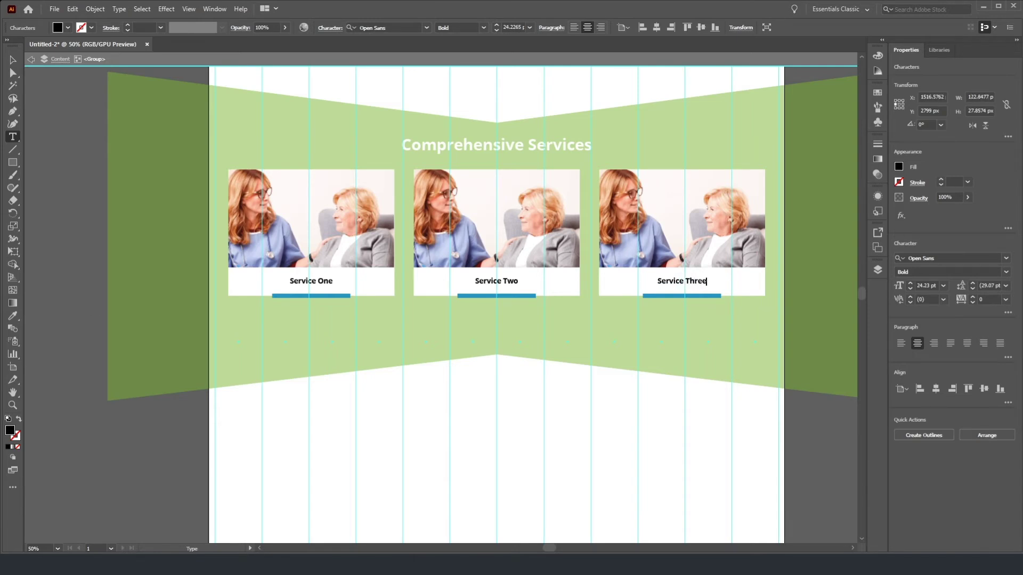
left_click(13, 60)
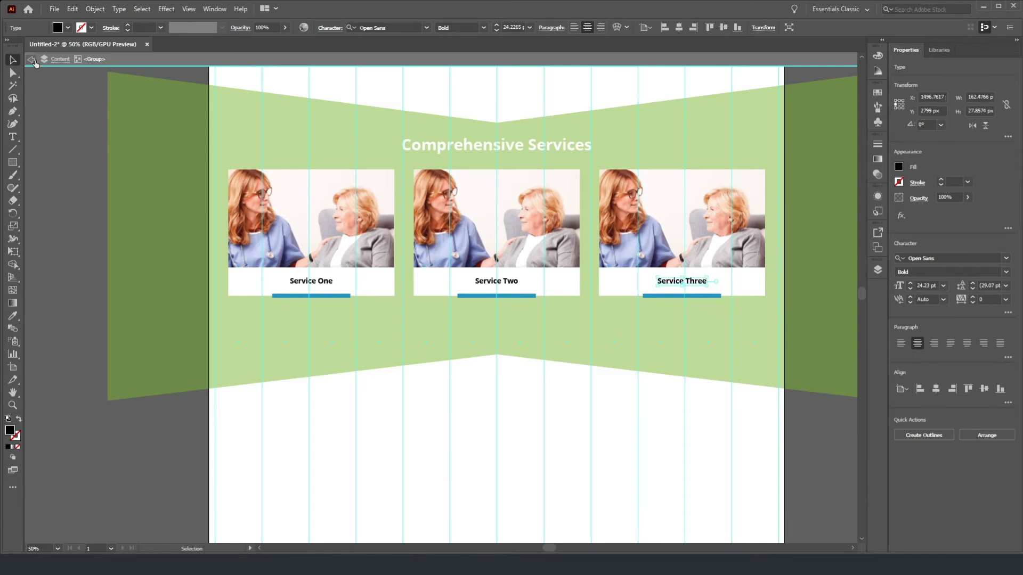
Step: Leave the third card's isolated group and review the page layout from the header to the services section
left_click(40, 59)
scroll(446, 272, "up", 3)
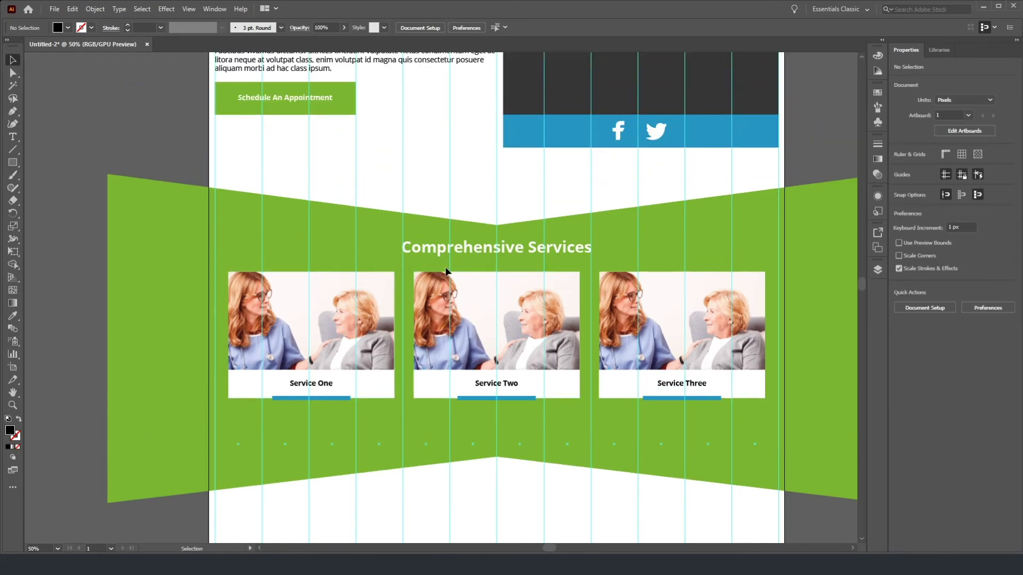
scroll(445, 272, "down", 2)
scroll(445, 272, "up", 5)
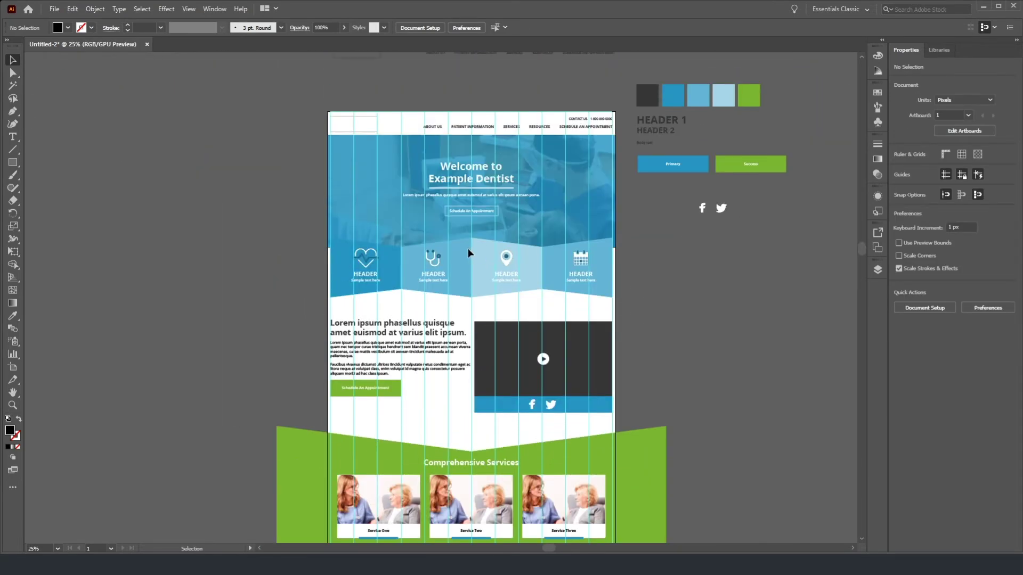
scroll(468, 319, "down", 3)
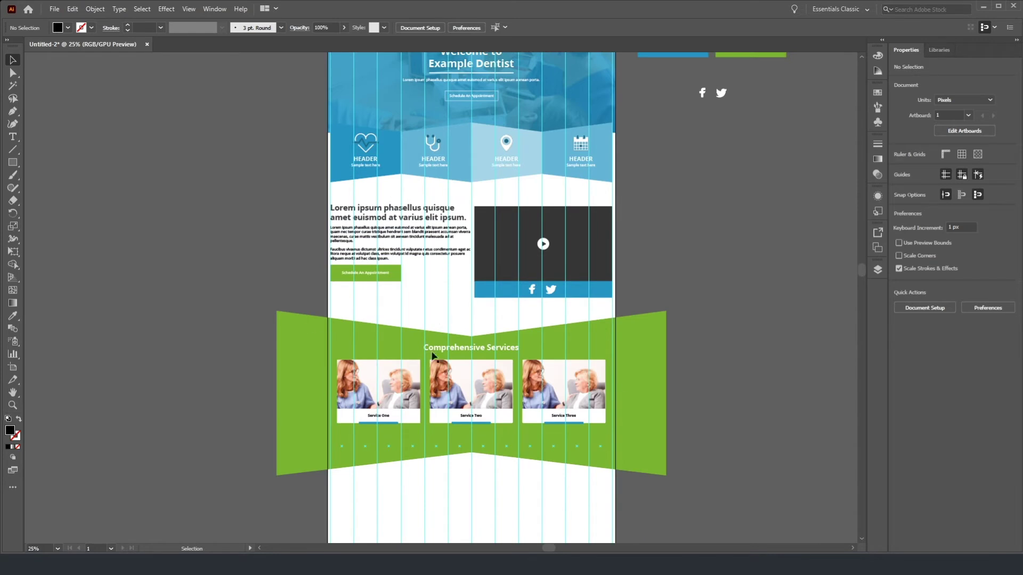
scroll(568, 470, "up", 1)
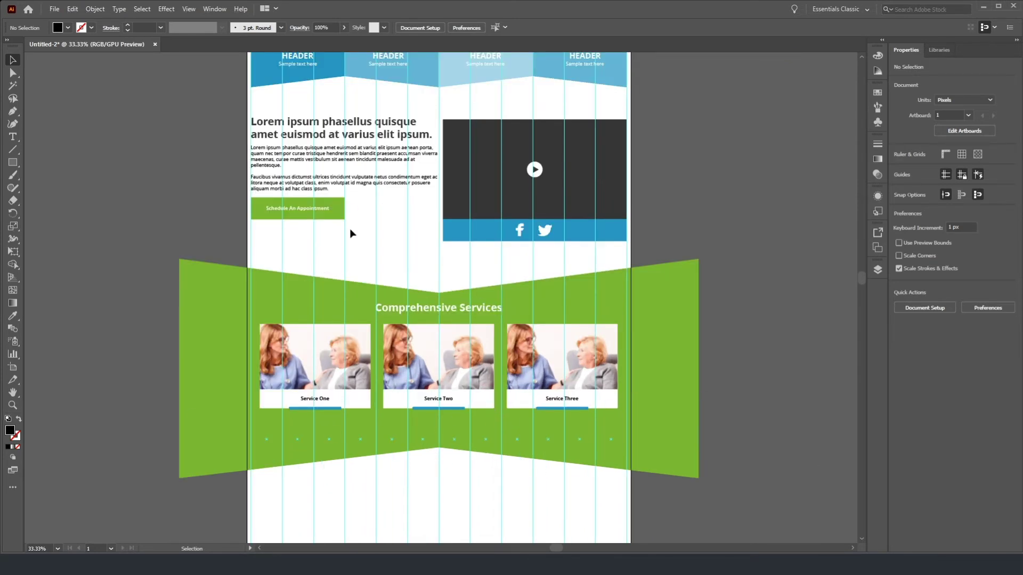
Step: Copy the hero's outlined "Schedule An Appointment" button with its text and place the copy beneath the middle service card
scroll(373, 237, "up", 2)
scroll(409, 244, "up", 4)
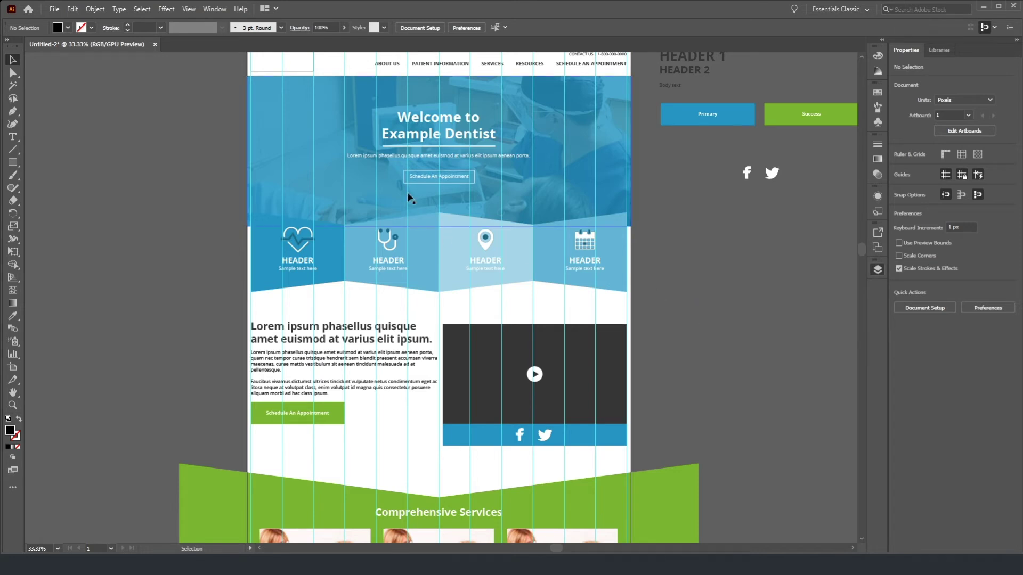
left_click(418, 178)
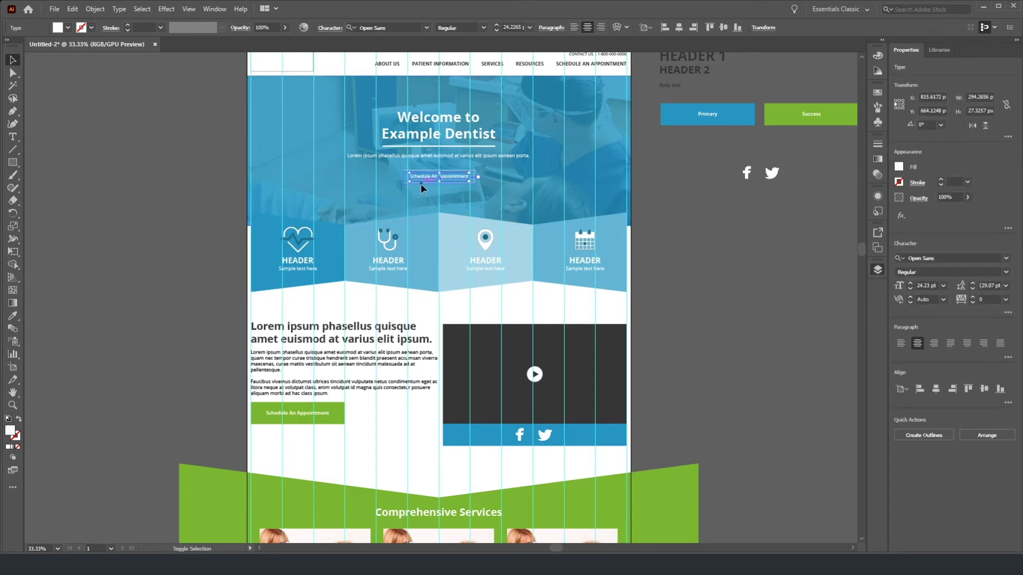
left_click(420, 187, "shift")
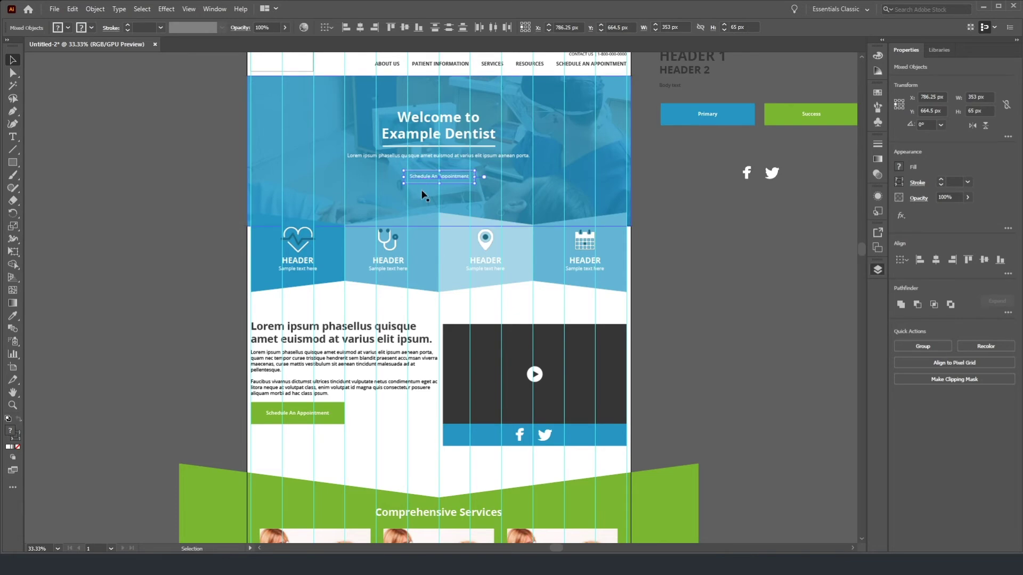
scroll(428, 283, "down", 10)
scroll(428, 282, "up", 1)
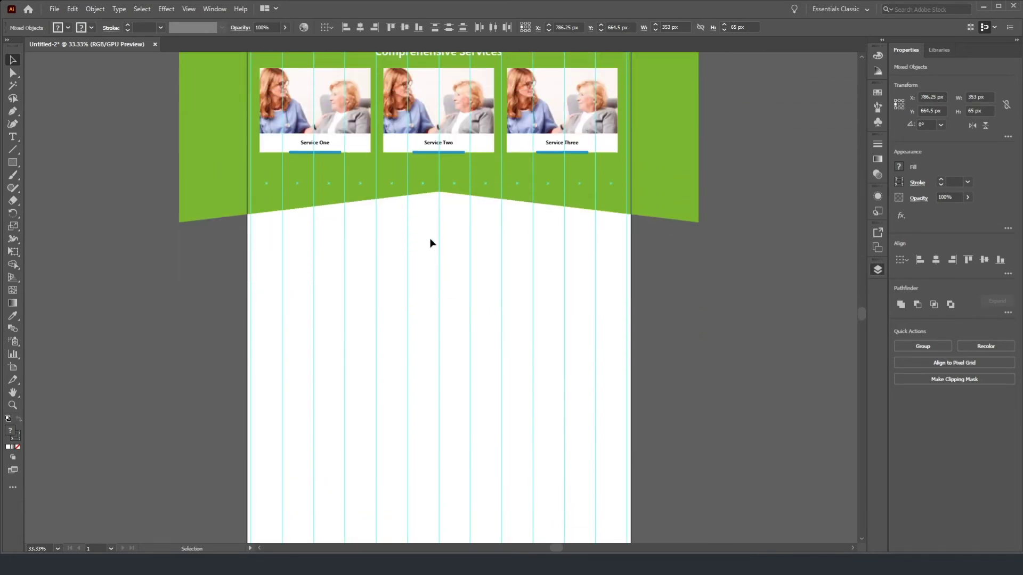
key("ctrl+v")
left_click_drag(442, 296, 422, 172)
Step: Change the copied button's label to "View All Services" and deselect it
scroll(445, 170, "up", 4)
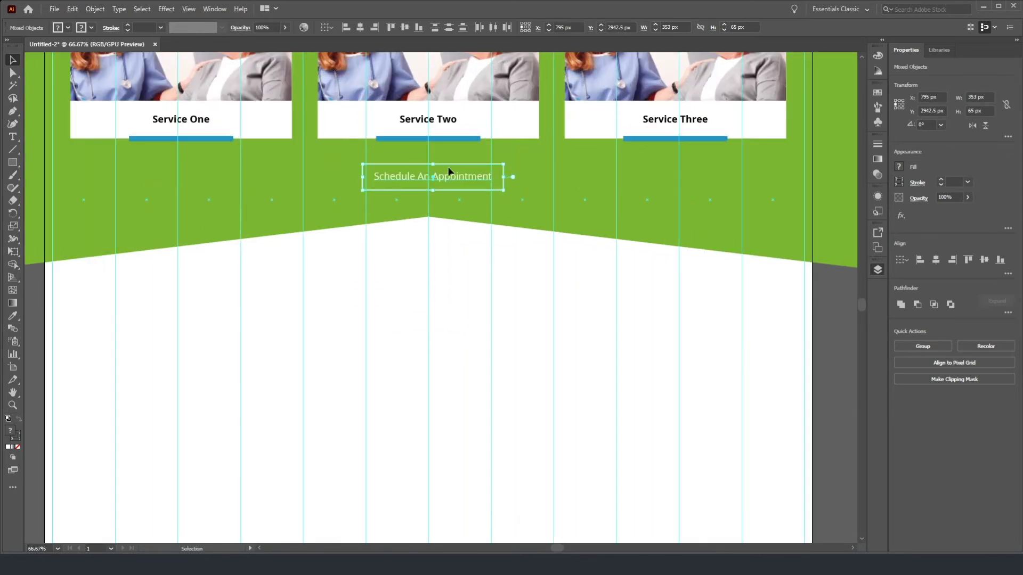
double_click(436, 184)
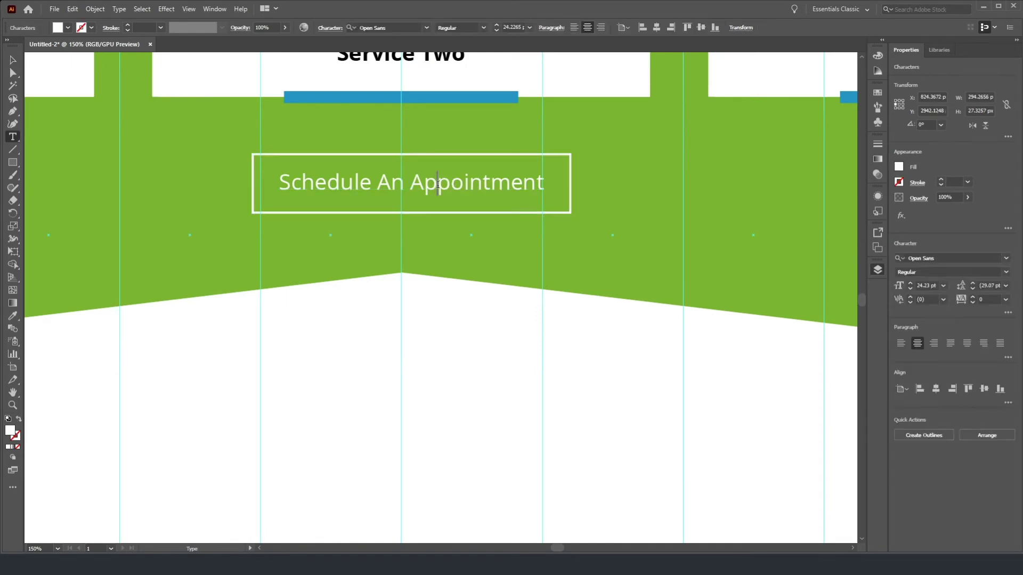
key("ctrl+a")
type("Vi")
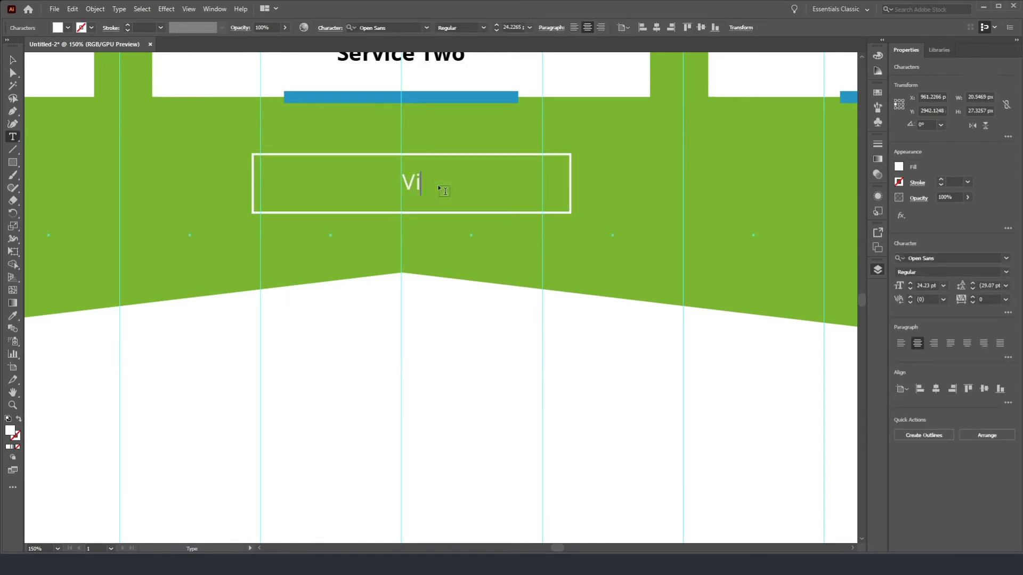
type("ew All Ser")
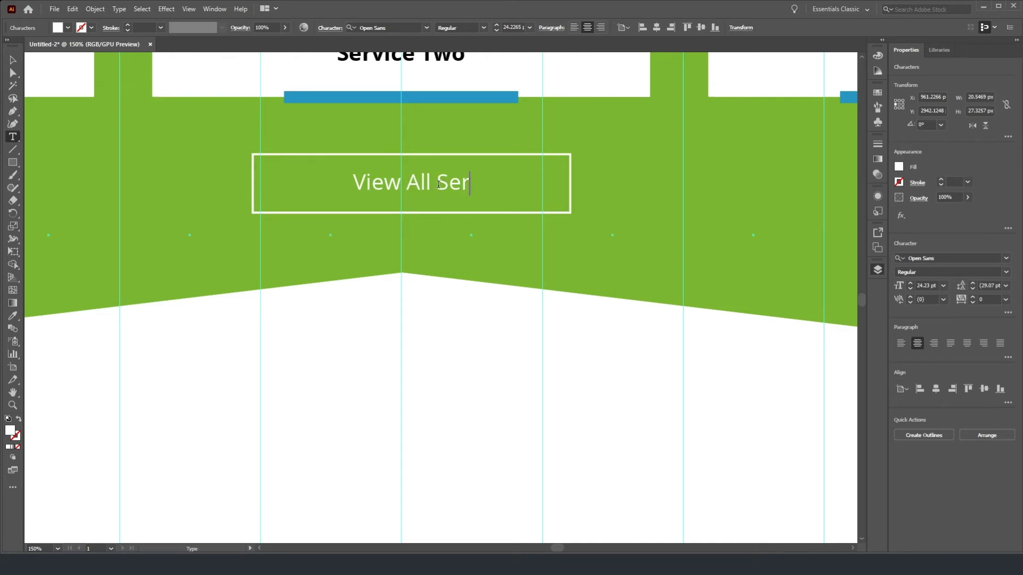
type("vices")
key("Escape")
left_click(288, 359)
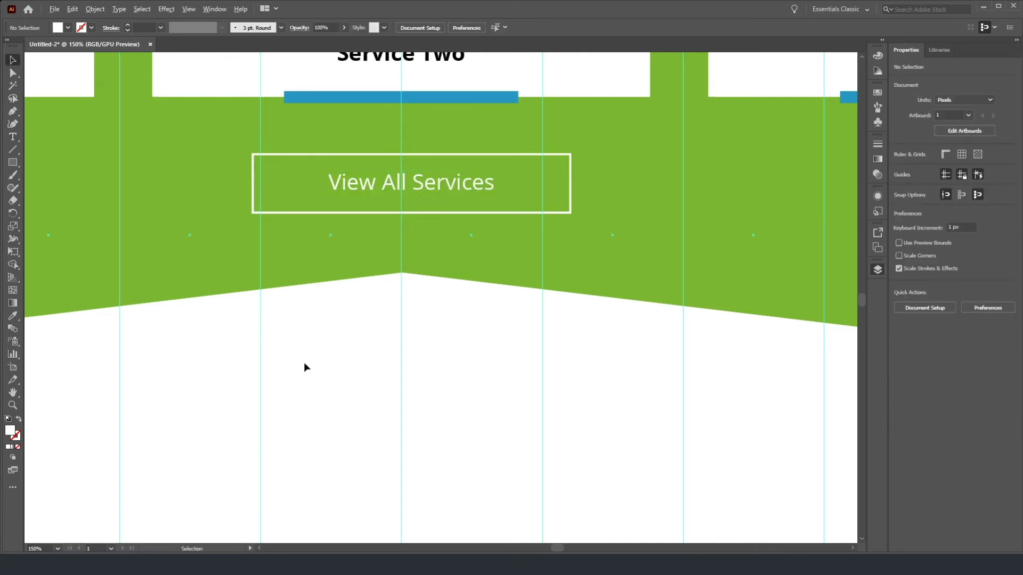
Step: Review the homepage from the hero banner down to the finished Comprehensive Services section
scroll(305, 368, "down", 4)
scroll(371, 323, "up", 1)
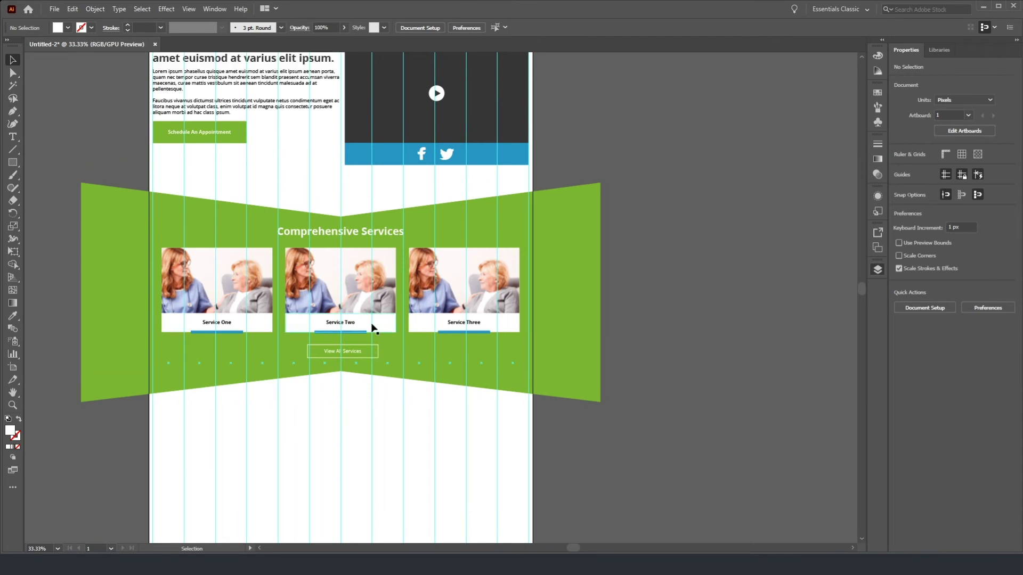
scroll(312, 336, "up", 3)
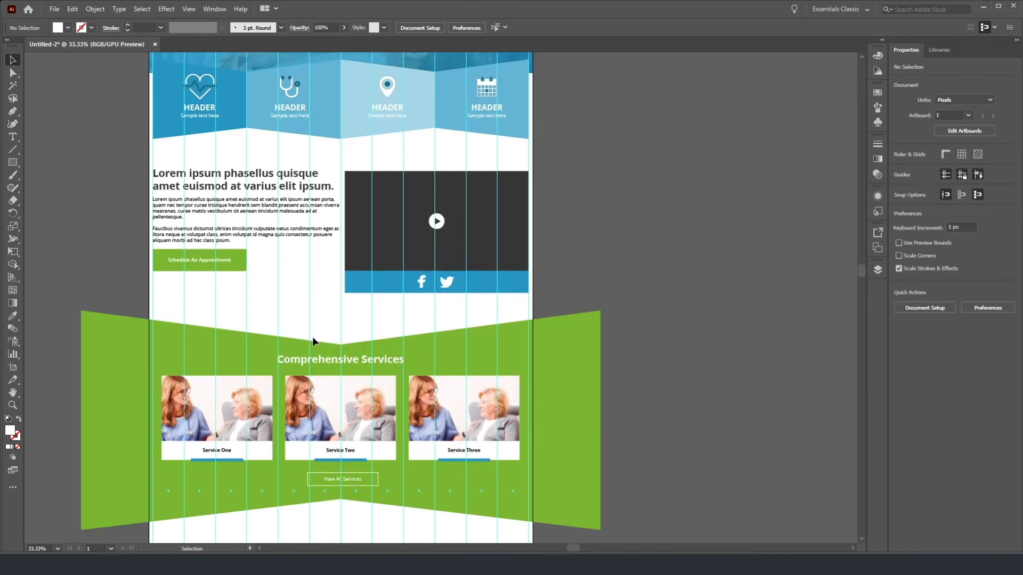
scroll(312, 337, "down", 1)
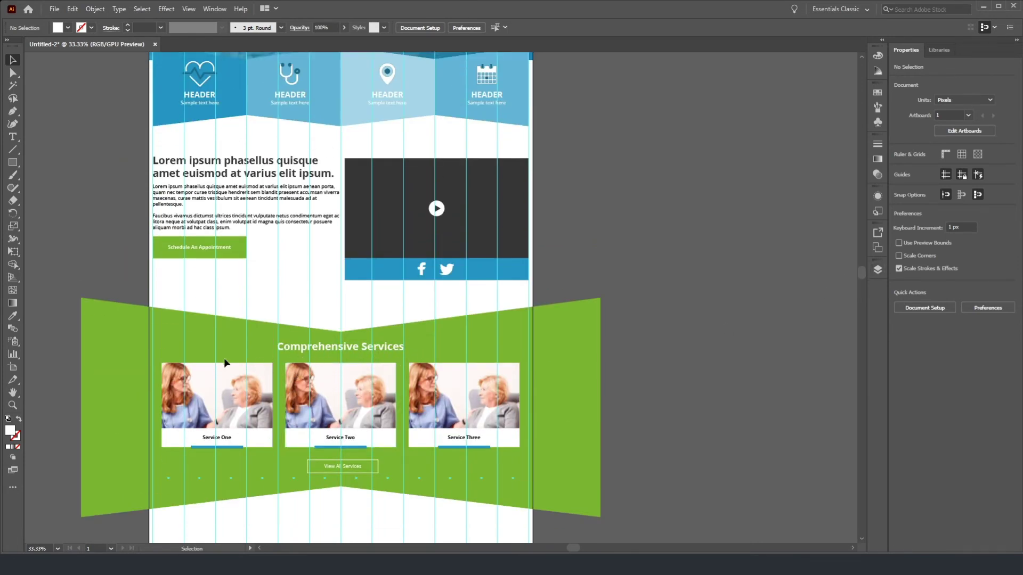
scroll(266, 373, "down", 1)
scroll(321, 382, "up", 7)
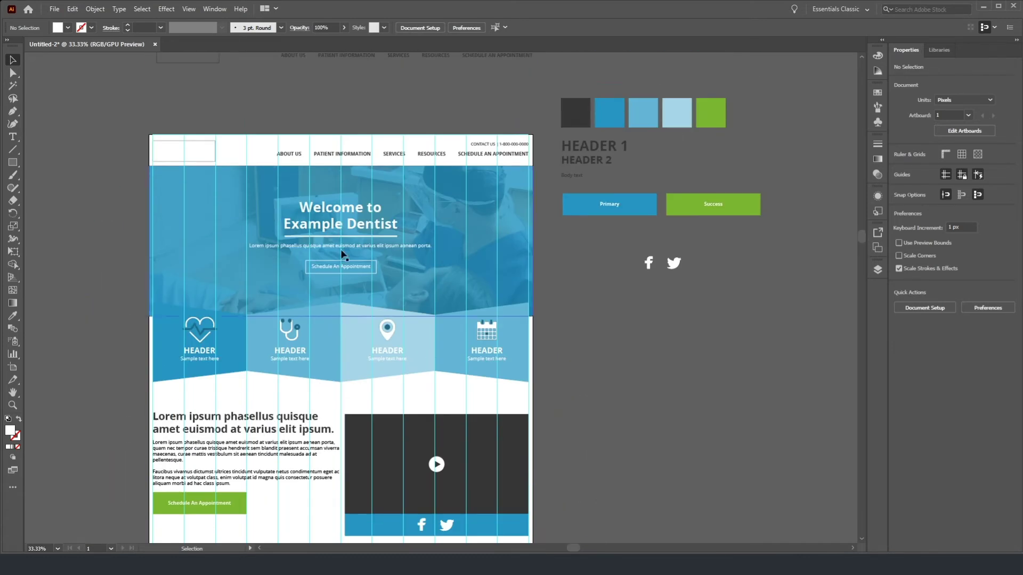
scroll(343, 255, "down", 3)
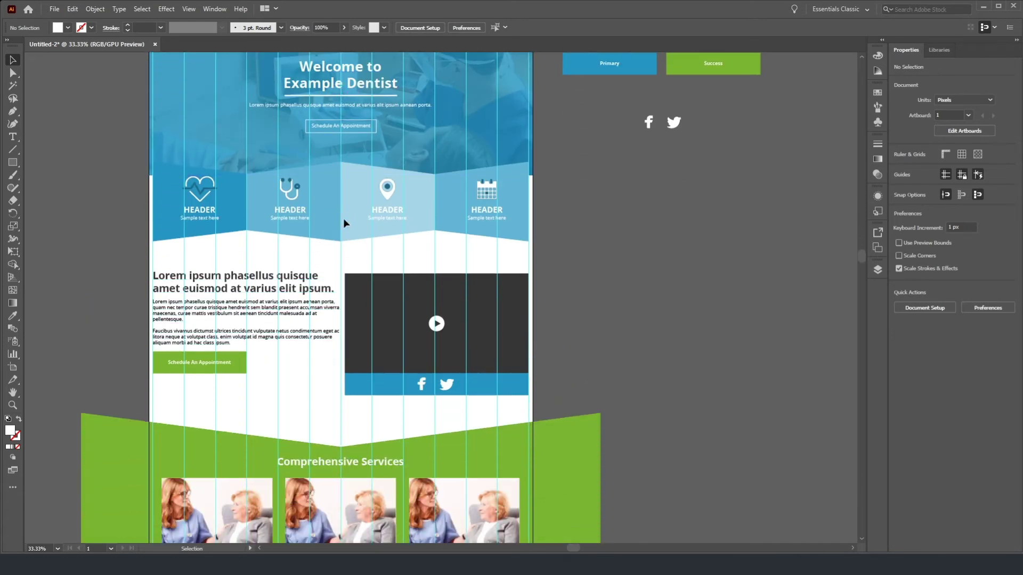
scroll(343, 222, "down", 5)
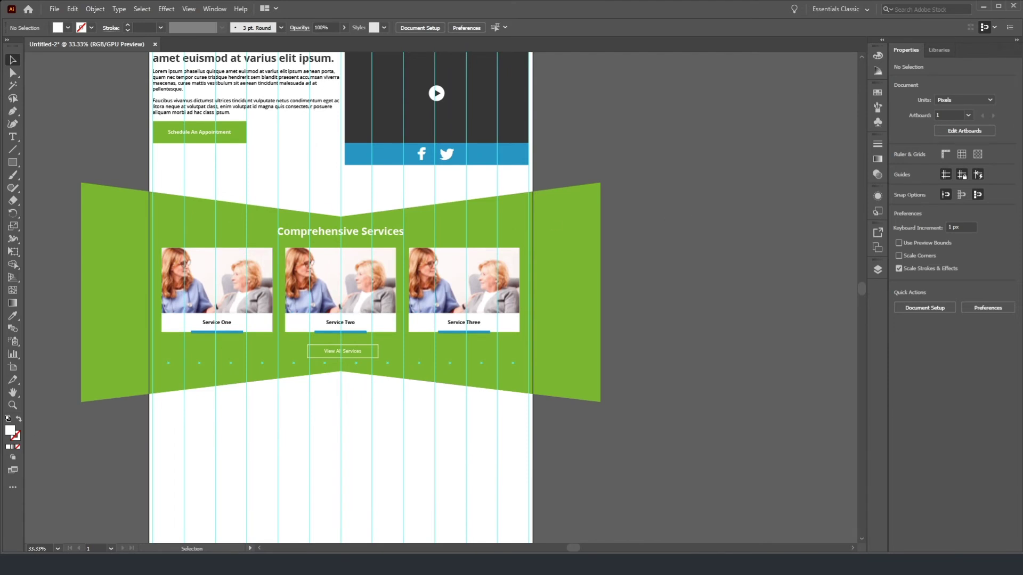
scroll(226, 217, "up", 3)
scroll(334, 252, "down", 2)
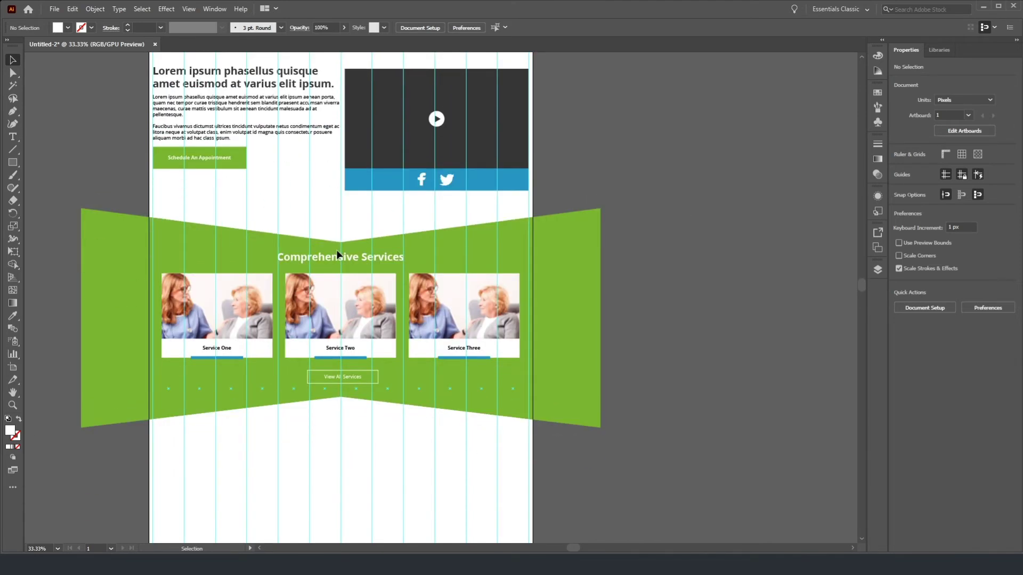
scroll(132, 285, "down", 2)
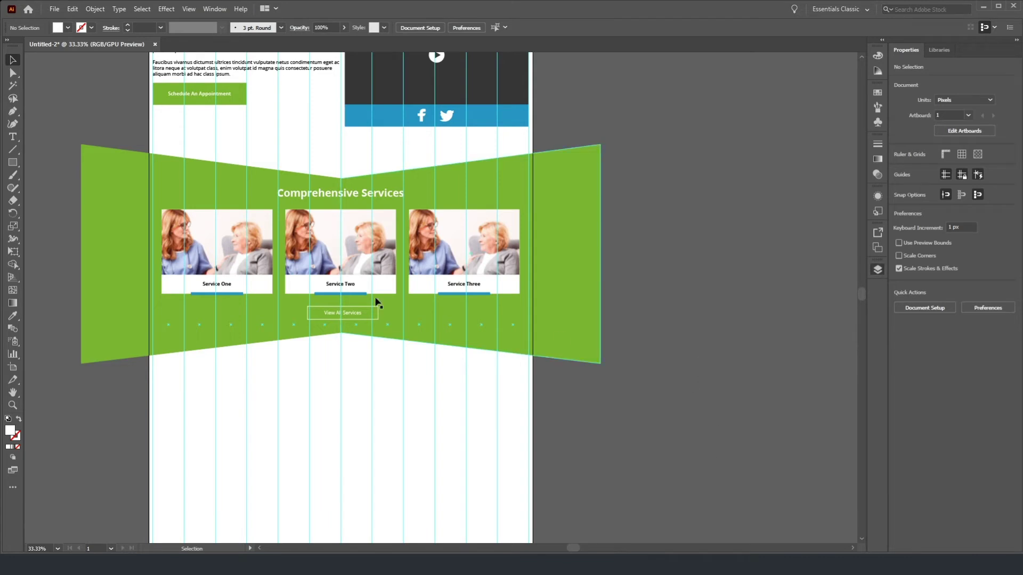
Step: Duplicate the green angled background shape and move the copy far down the page, leaving white space beneath the services section
scroll(85, 267, "down", 2)
left_click(108, 236)
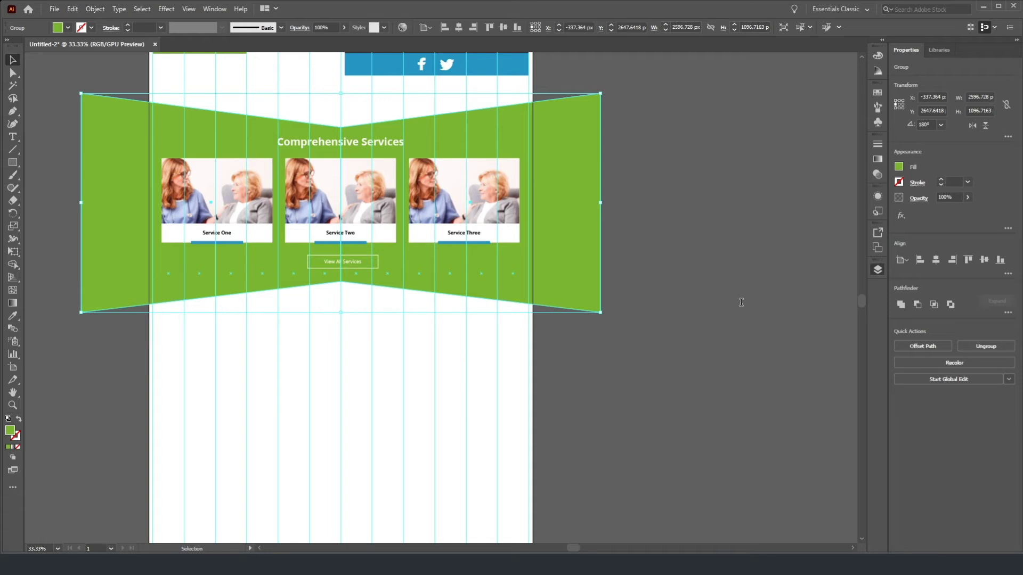
key("ctrl+v")
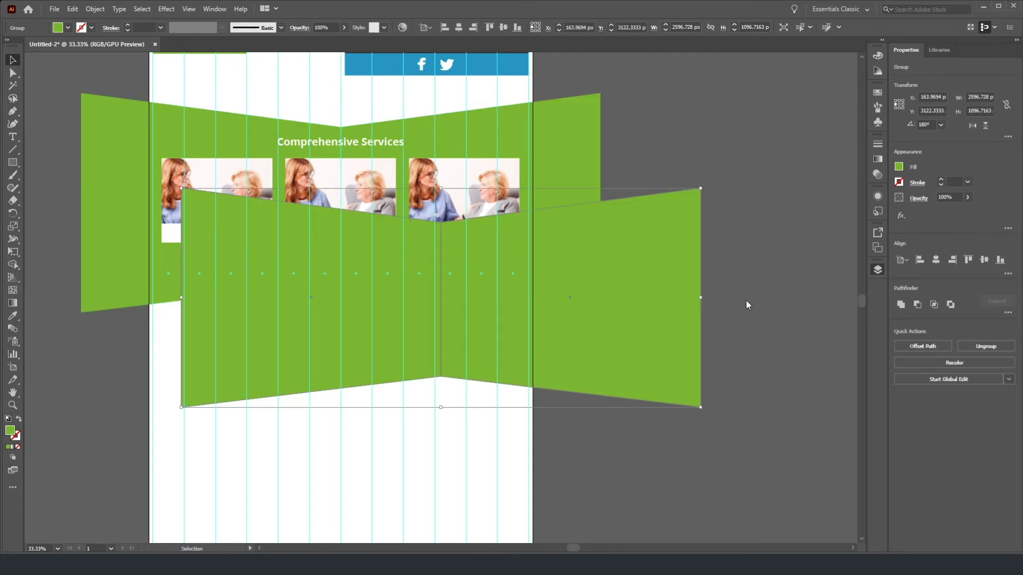
left_click_drag(389, 296, 289, 421)
scroll(324, 364, "down", 8)
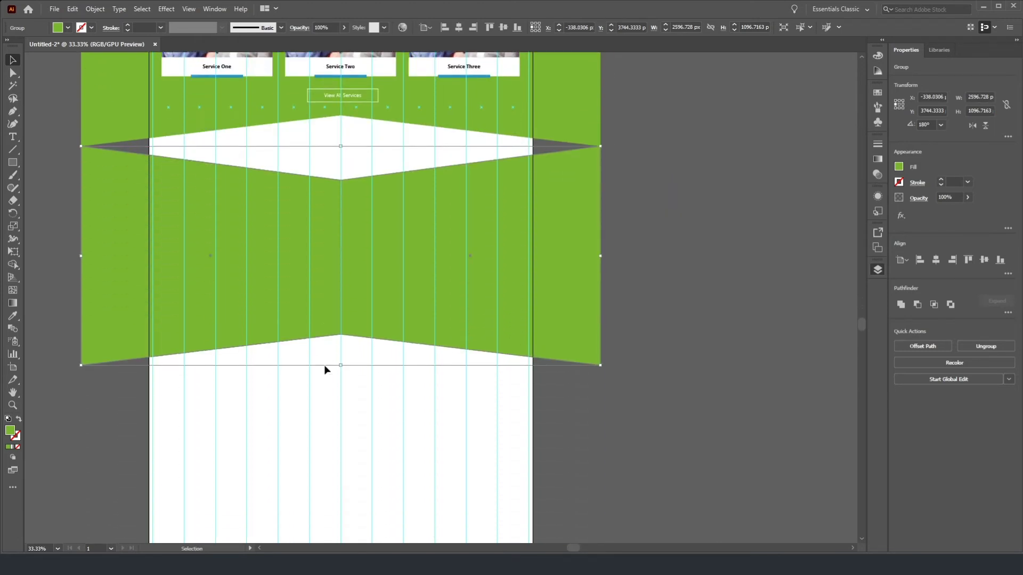
left_click_drag(322, 203, 312, 434)
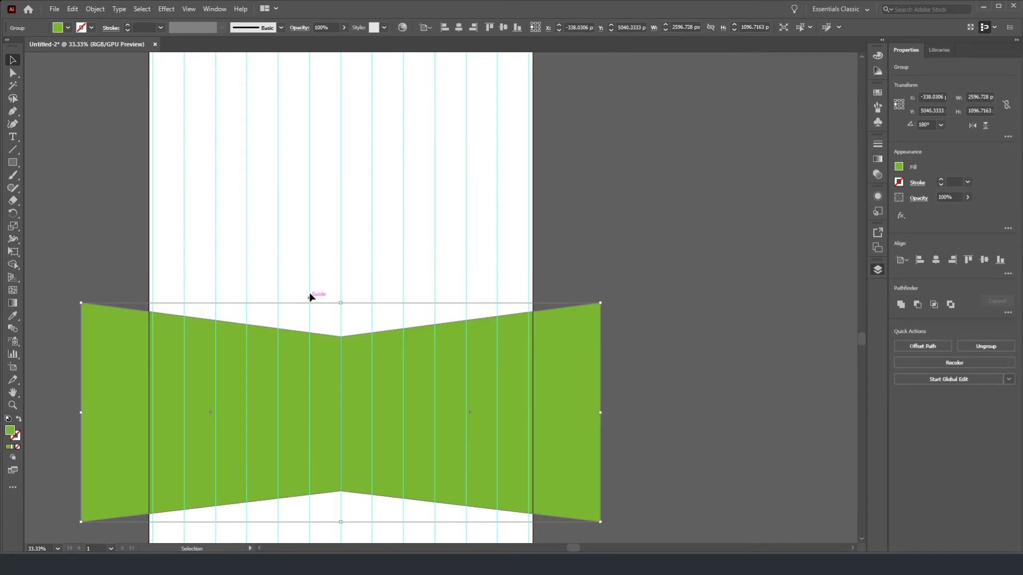
Step: Recolour the lower angled shape with the darker blue sampled from the palette swatches and deselect it
scroll(303, 280, "up", 3)
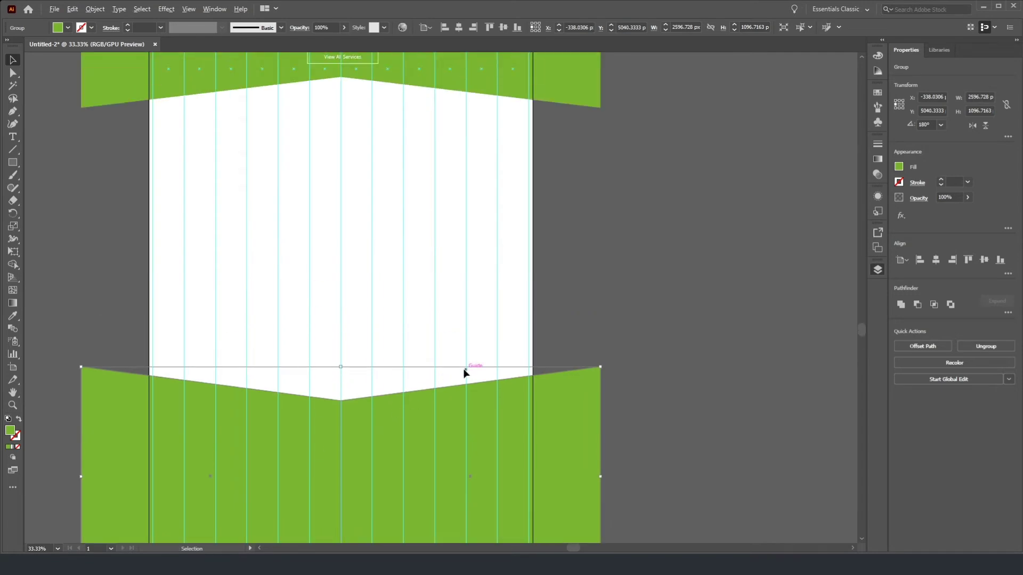
key("ctrl+minus")
key("ctrl+minus")
key("ctrl+minus")
key("ctrl+minus")
scroll(489, 420, "up", 1)
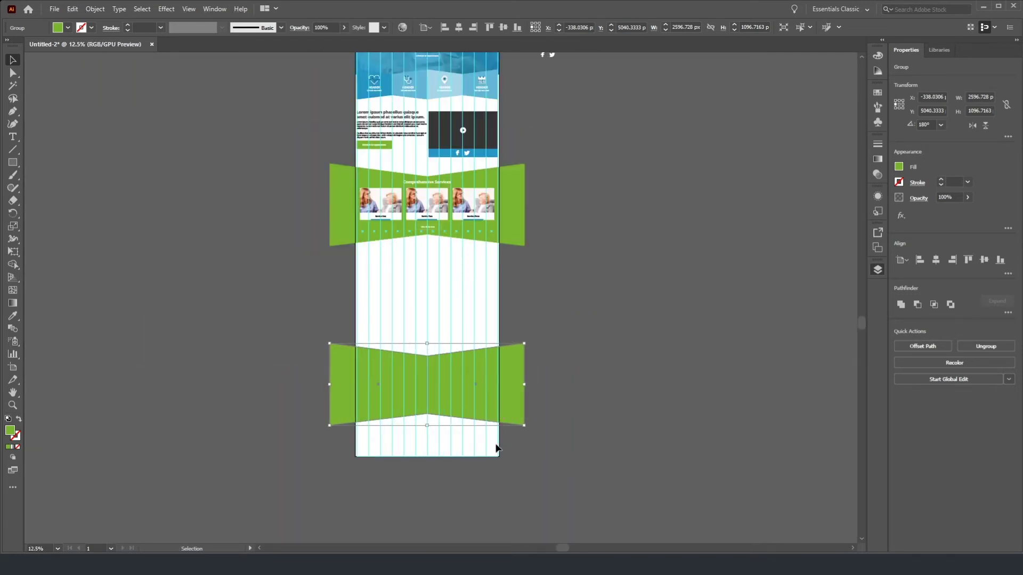
left_click(13, 316)
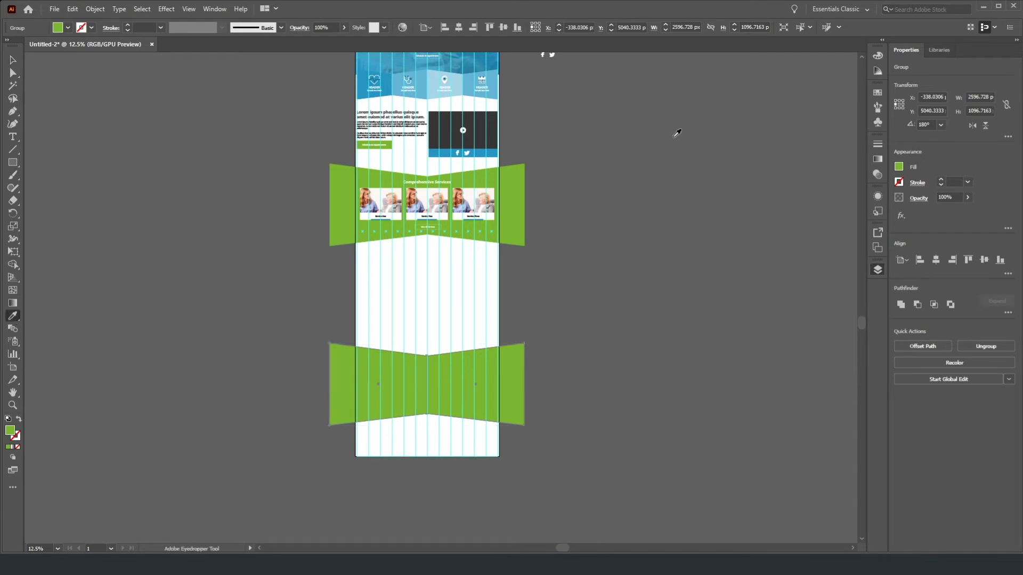
scroll(671, 141, "up", 3)
left_click(528, 75)
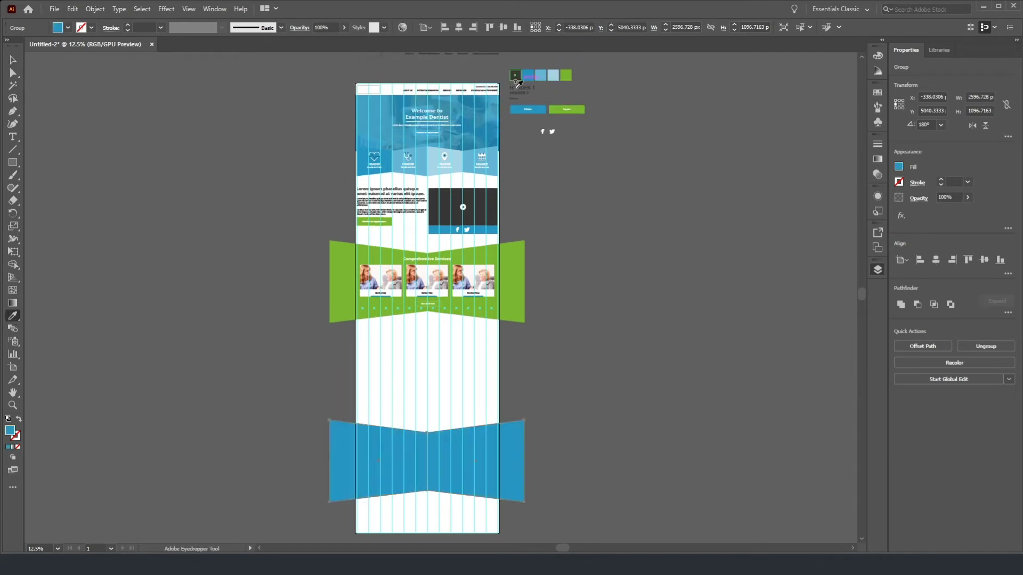
left_click(13, 60)
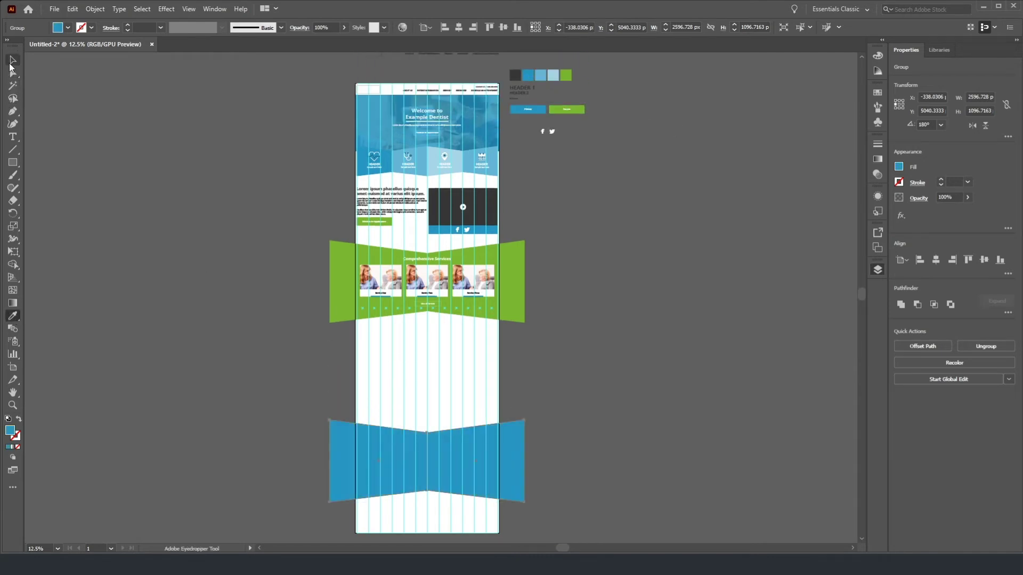
left_click(258, 208)
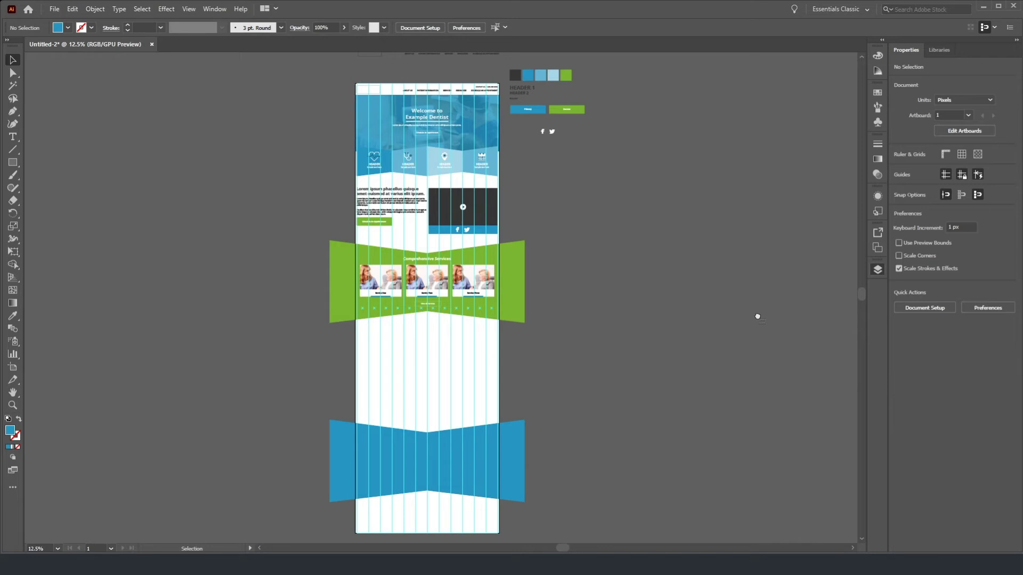
Step: Paste the street map image, enlarge it to about 2171 × 987 px and position it directly below the services section
scroll(428, 341, "up", 3)
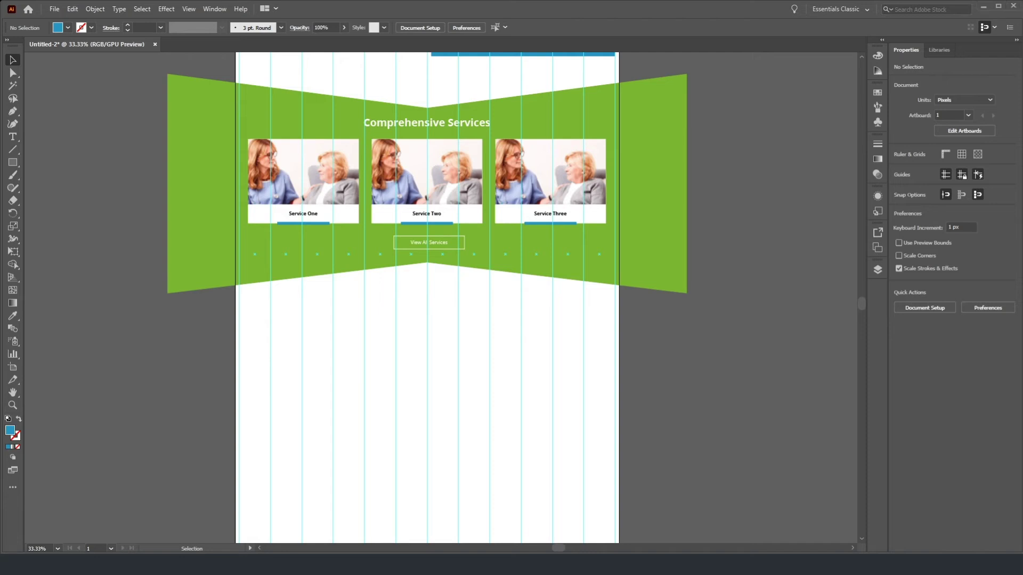
key("ctrl+v")
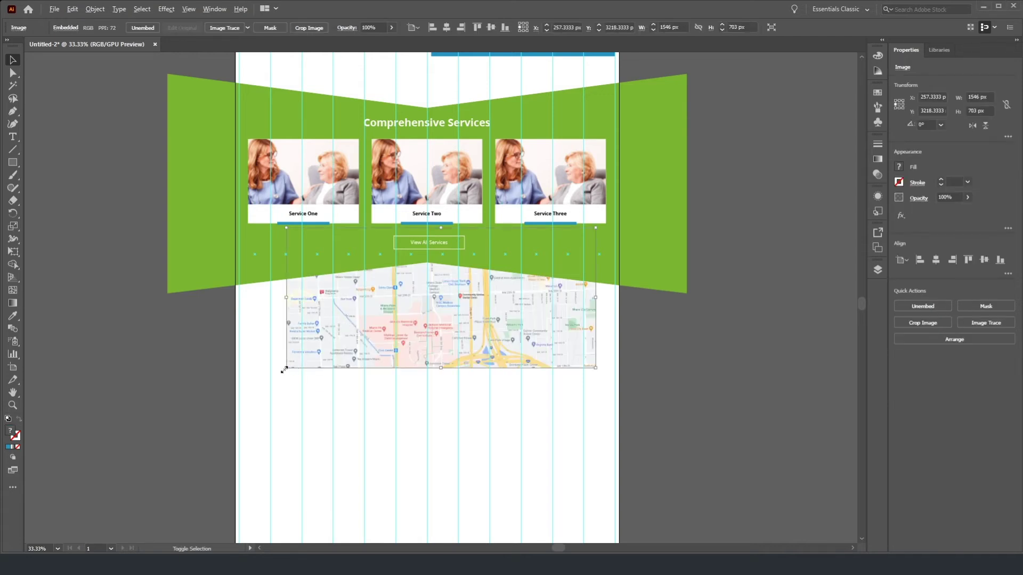
left_click_drag(283, 370, 222, 419)
left_click_drag(350, 315, 341, 360)
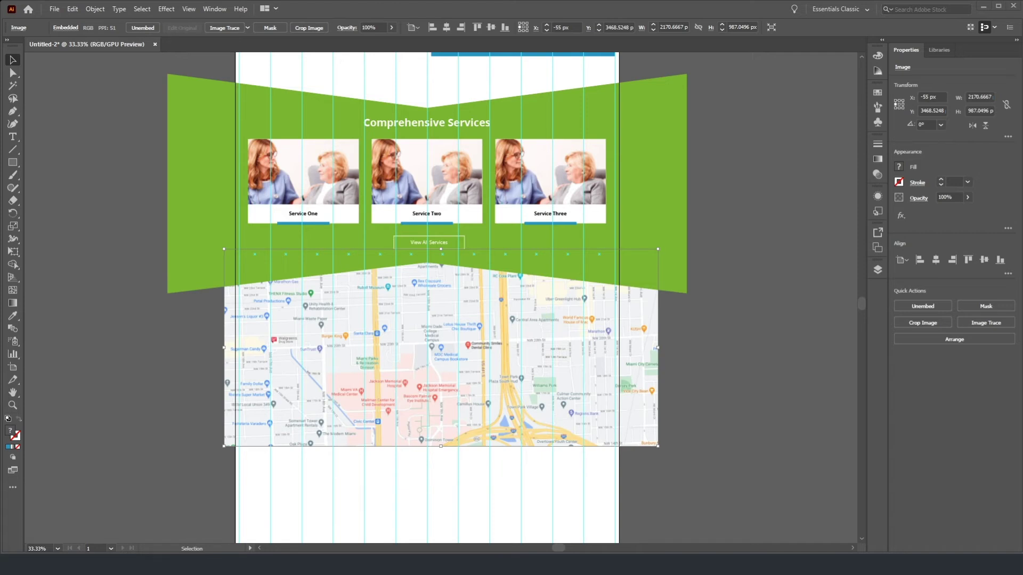
scroll(445, 299, "down", 5)
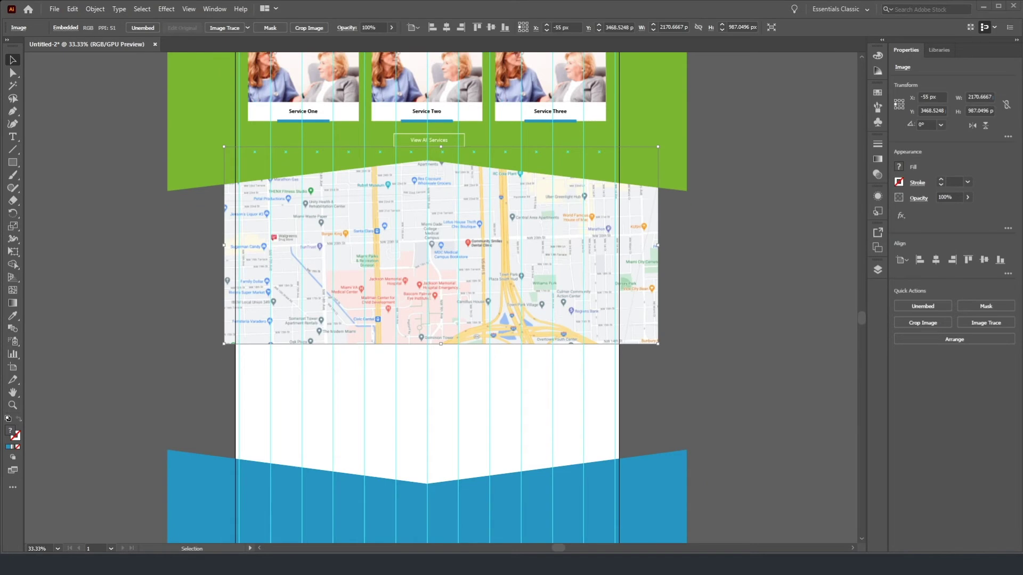
Step: Try to place a copy of the outlined View All Services button in the middle of the map
scroll(445, 299, "down", 3)
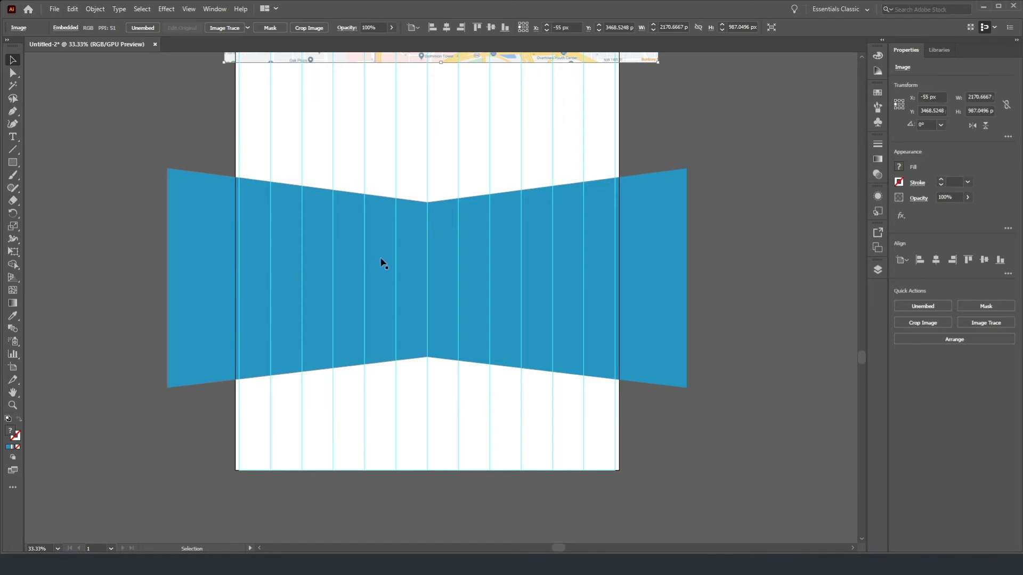
scroll(384, 262, "up", 3)
scroll(418, 238, "up", 5)
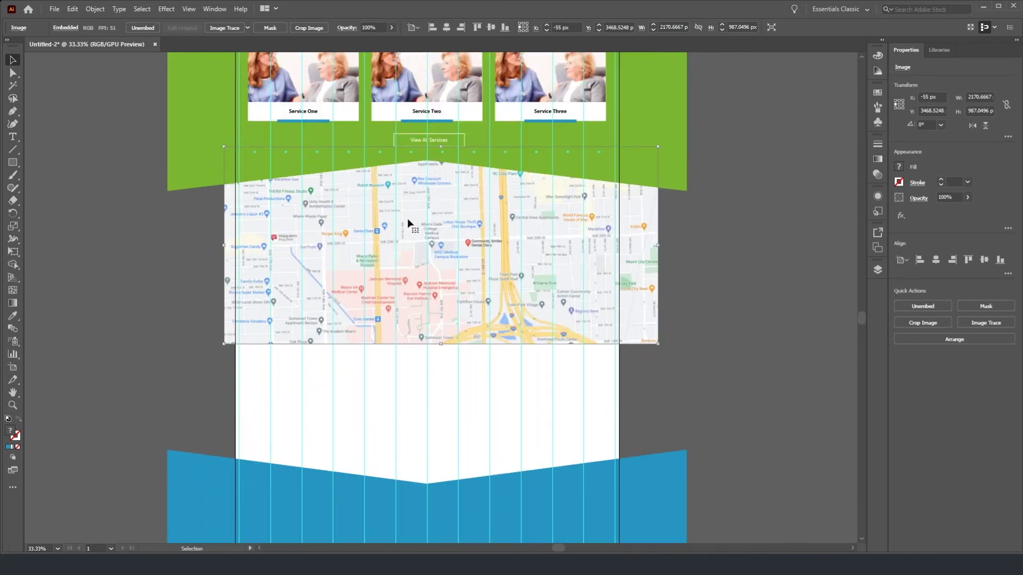
left_click(421, 195)
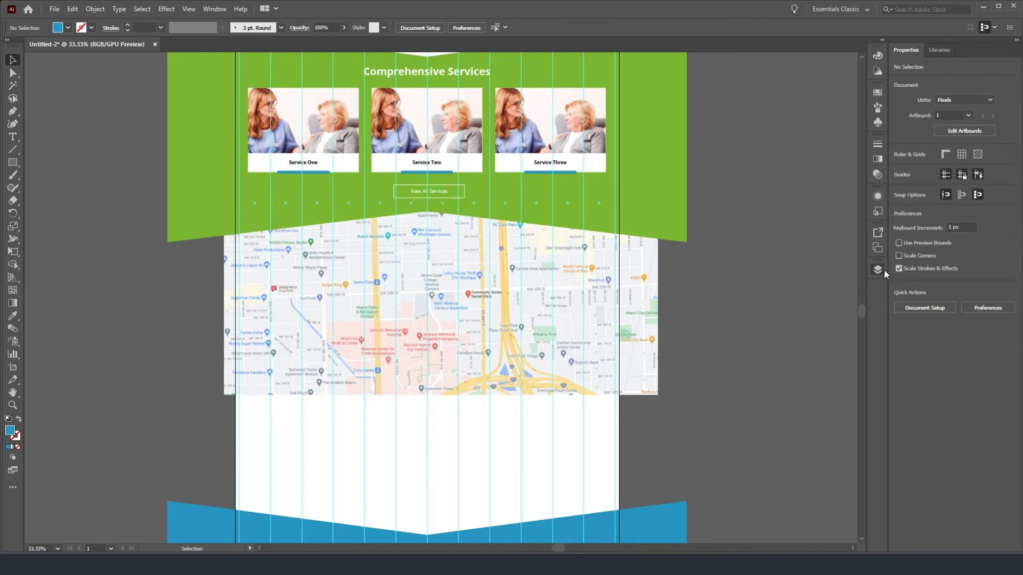
left_click(429, 193)
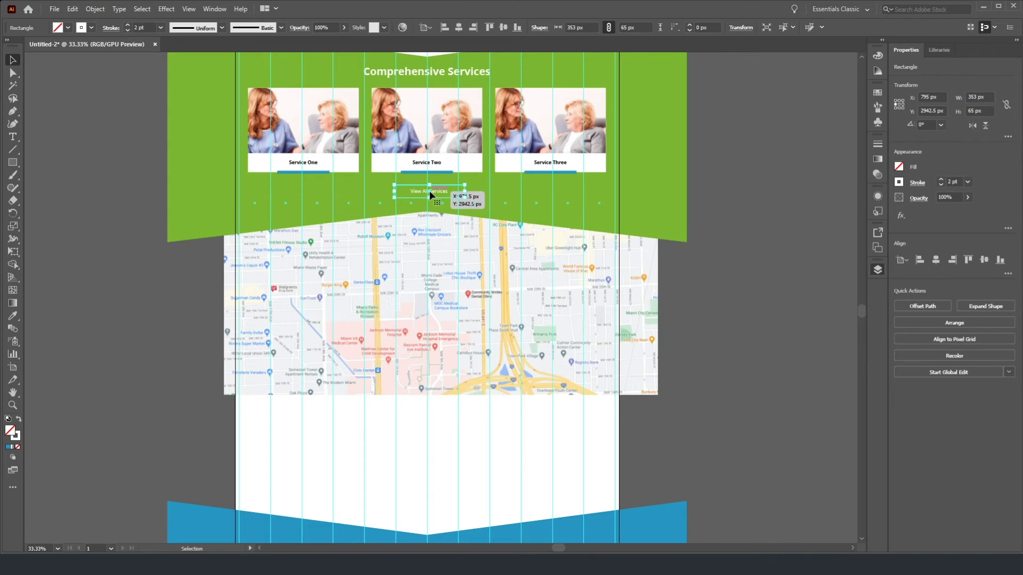
left_click(440, 192, "shift")
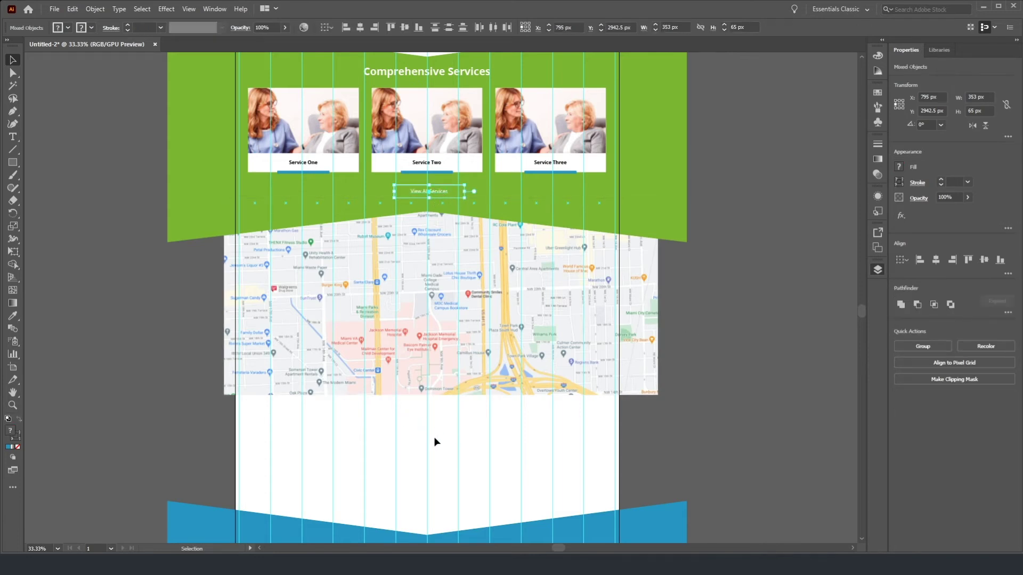
left_click_drag(418, 194, 420, 312)
scroll(469, 244, "down", 1)
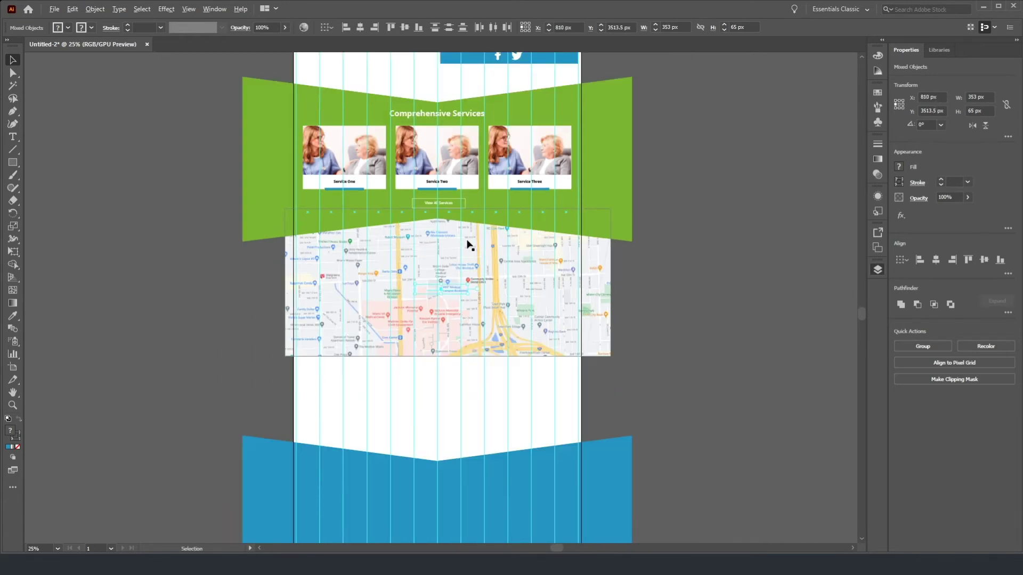
scroll(472, 241, "up", 2)
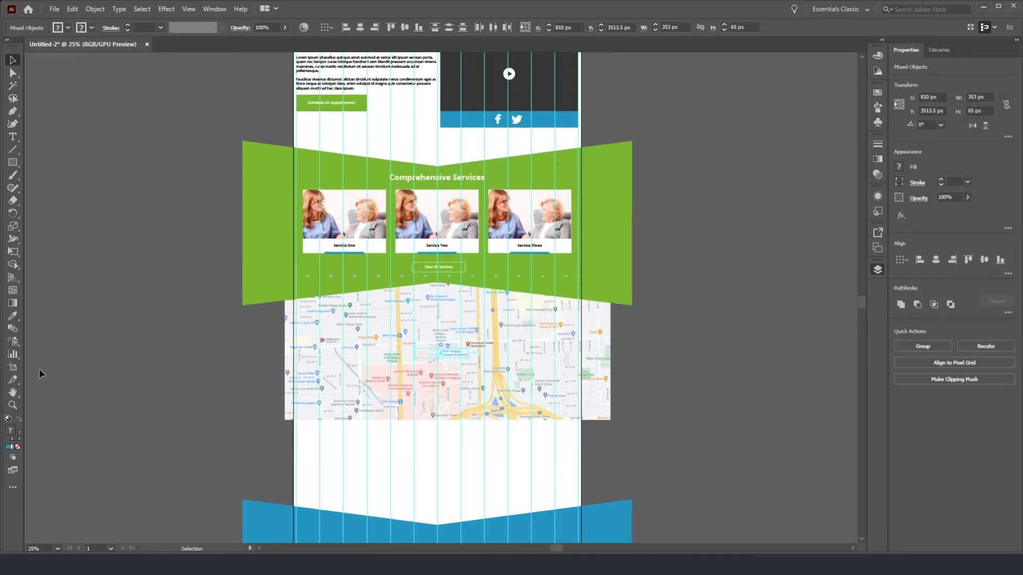
key("ctrl+z")
key("ctrl+z")
Step: Copy the blue Primary button from the style samples beside the artboard and place it in the middle of the map
scroll(764, 145, "up", 10)
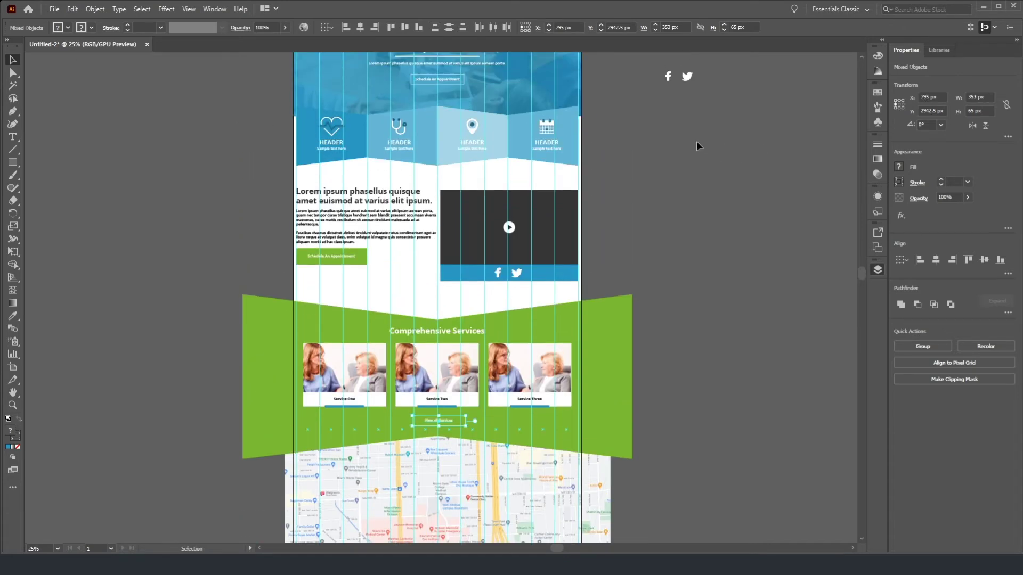
left_click(642, 111)
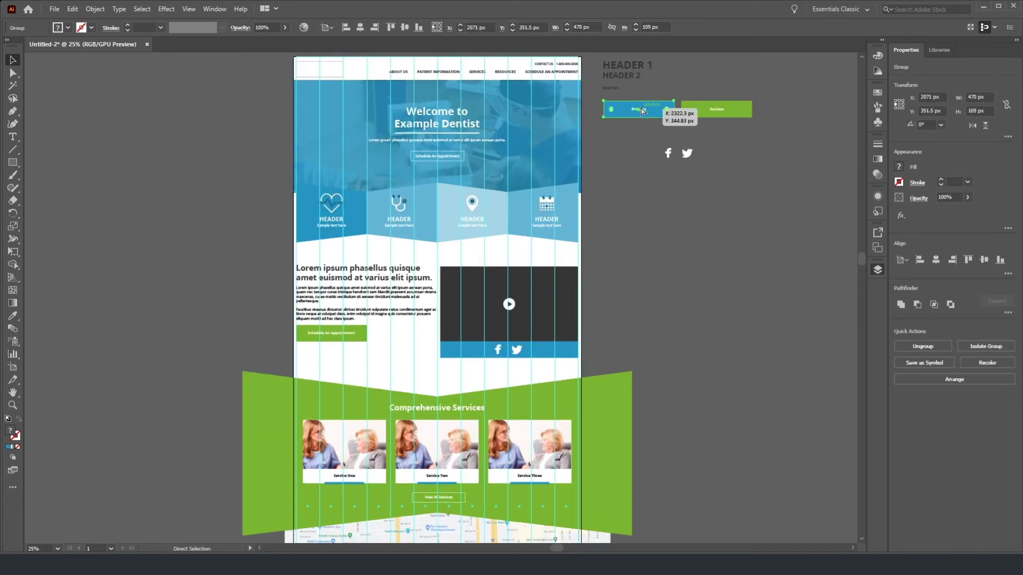
scroll(391, 404, "down", 7)
scroll(394, 407, "down", 5)
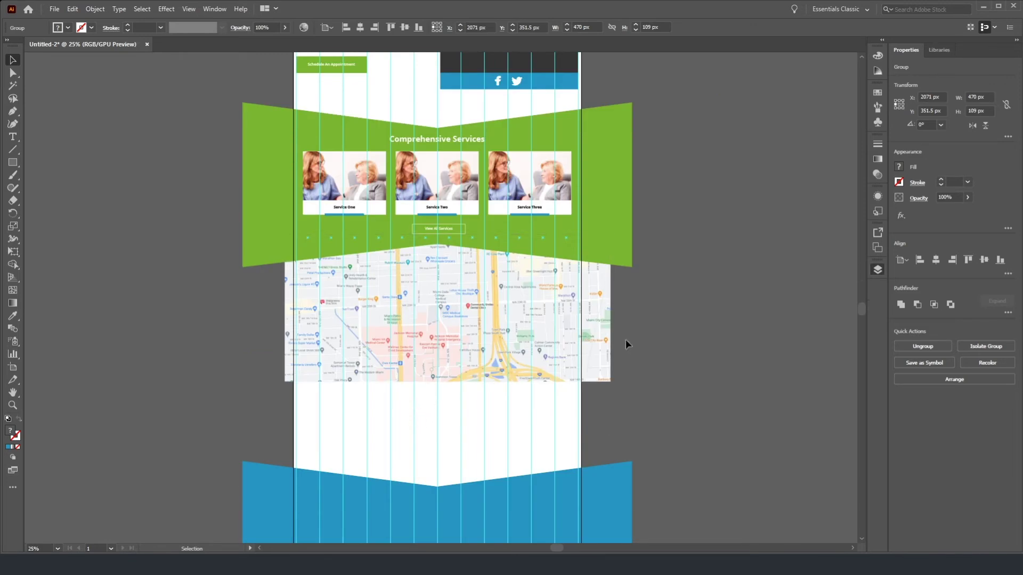
key("ctrl+v")
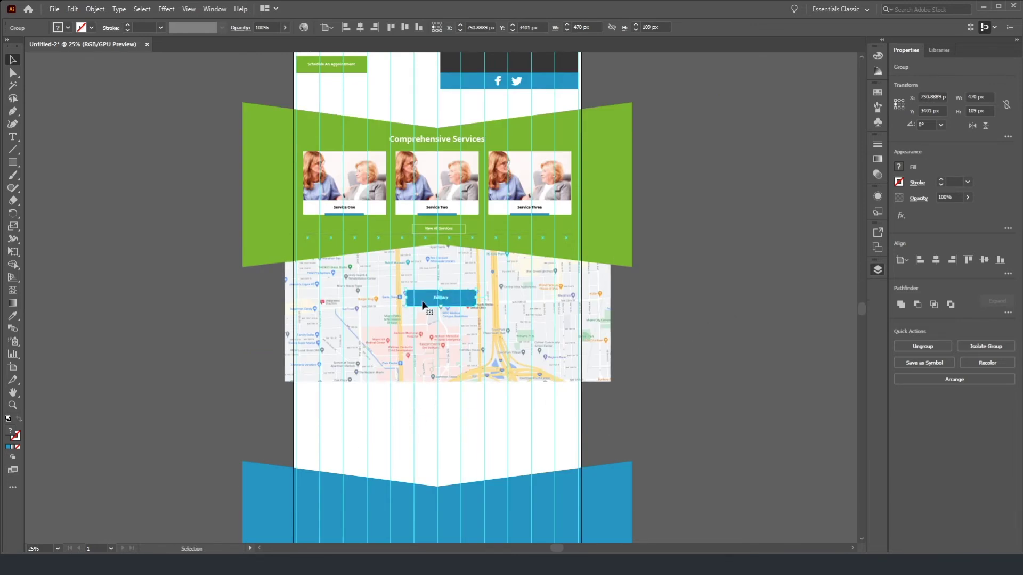
left_click_drag(426, 305, 427, 320)
scroll(432, 318, "up", 1)
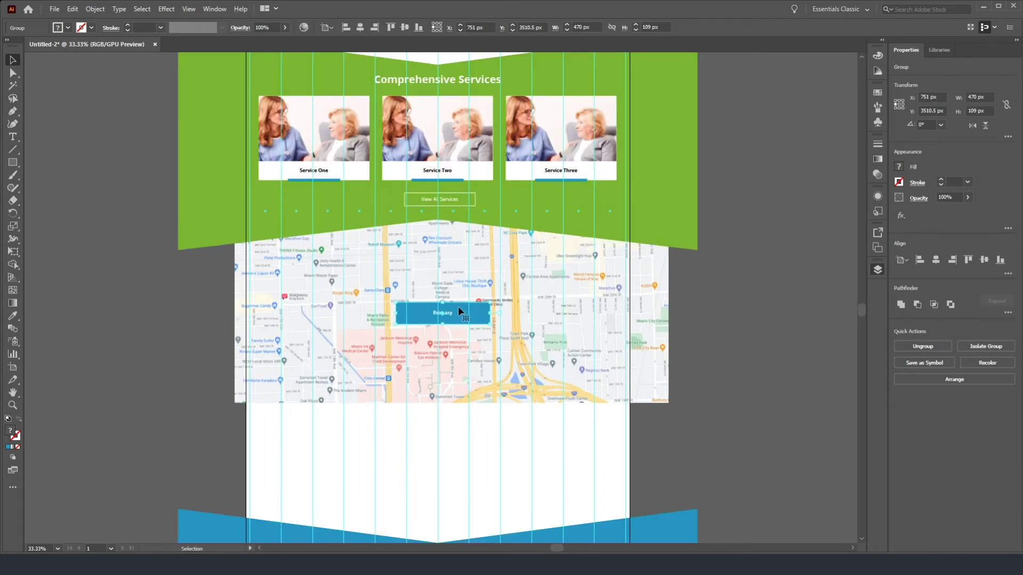
Step: Change the label of the blue button on the map to "Get Directions" and leave group editing
scroll(445, 318, "up", 3)
double_click(447, 317)
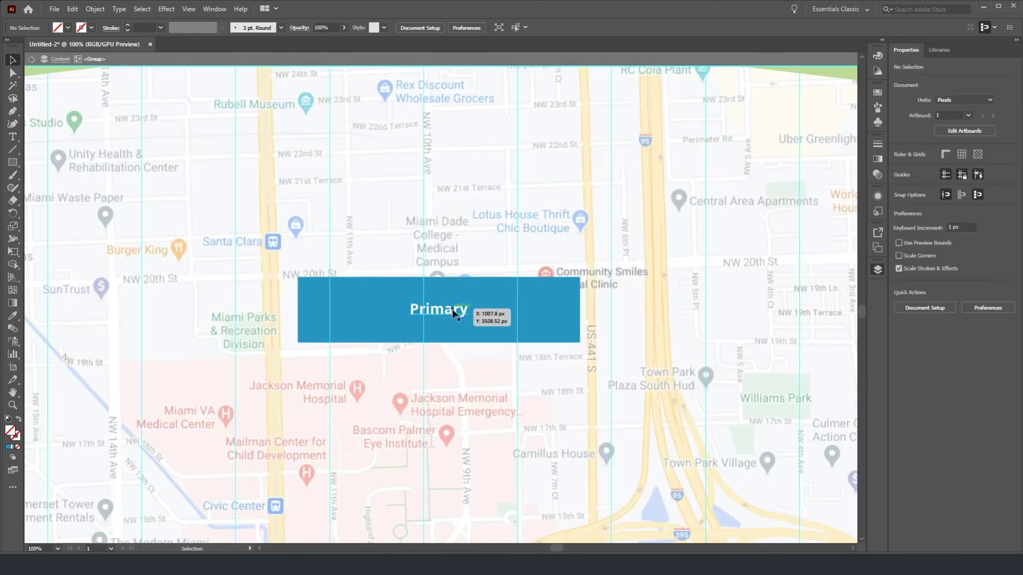
double_click(454, 313)
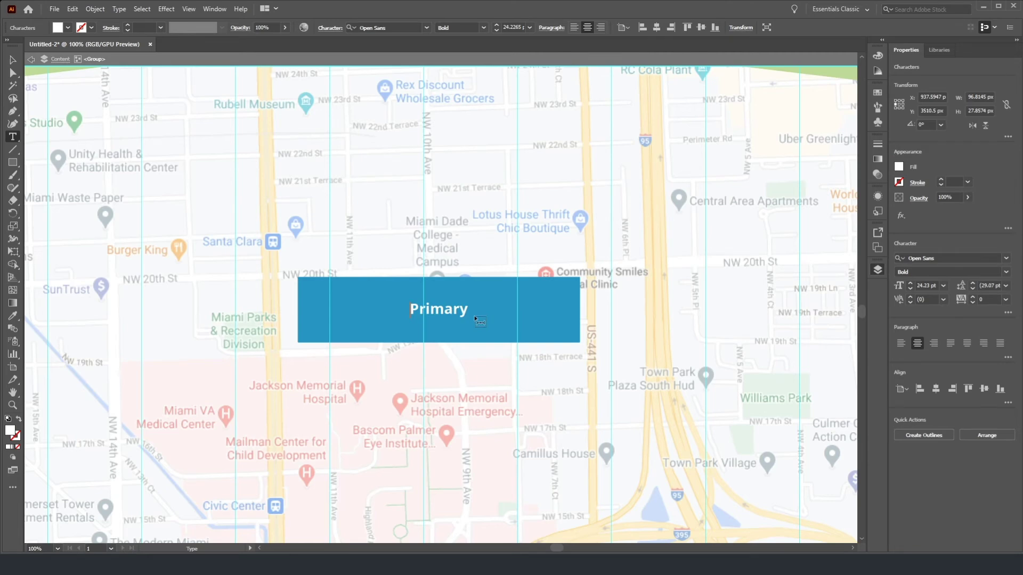
key("ctrl+a")
type("Get Directions")
left_click(12, 60)
left_click(287, 204)
key("ctrl+minus")
key("ctrl+minus")
key("ctrl+minus")
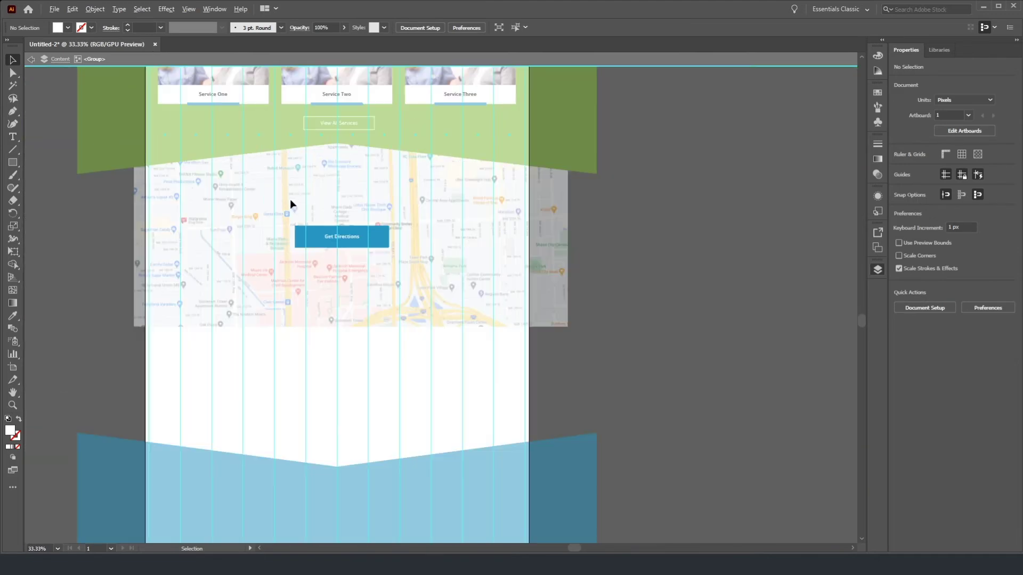
scroll(93, 250, "right", 2)
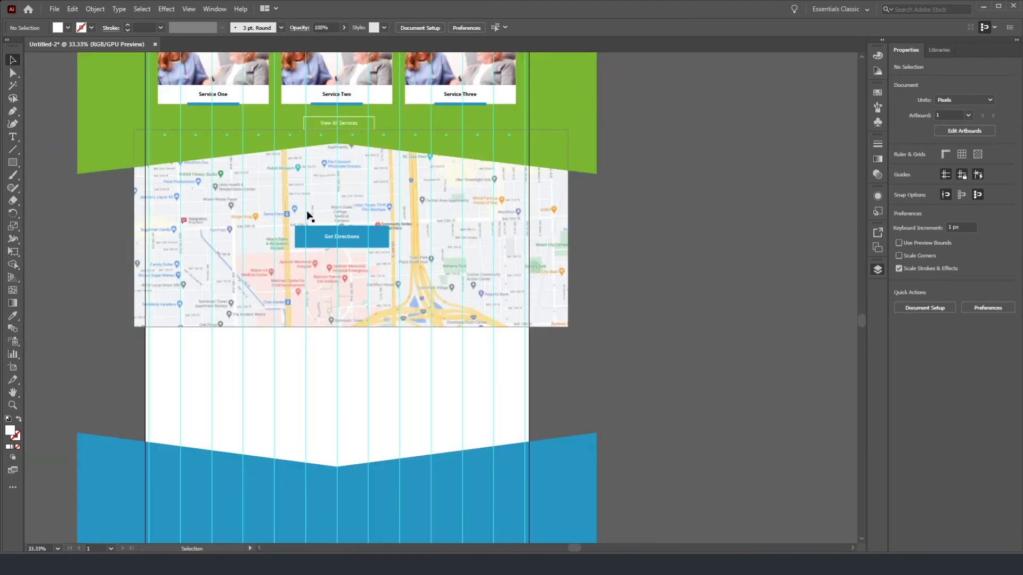
Step: Move the blue angled shape up to Y 4333 px over the map's lower edge, bring it to the front and deselect it
scroll(297, 190, "up", 3)
scroll(293, 190, "down", 1)
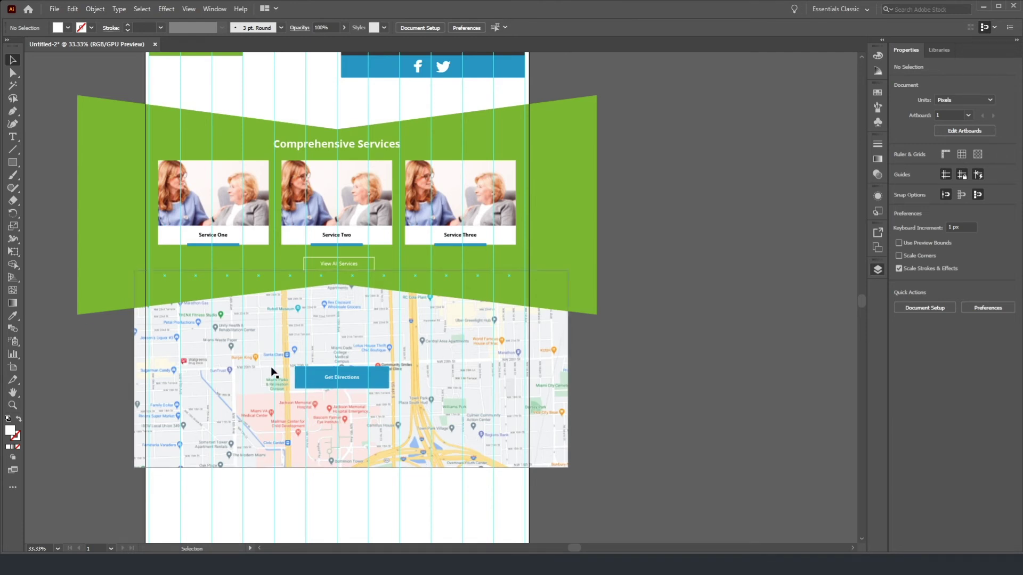
scroll(293, 392, "down", 1)
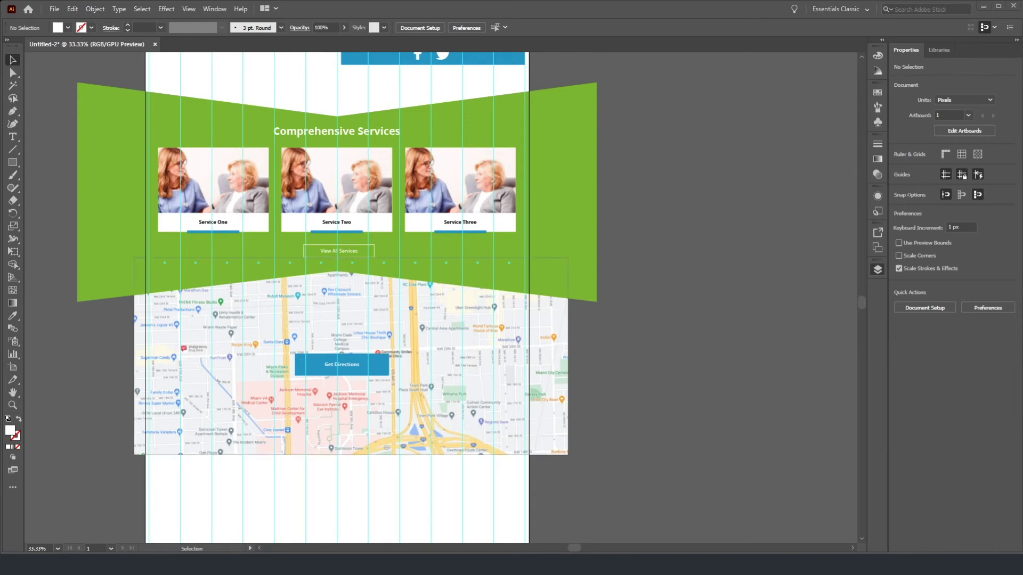
scroll(287, 368, "down", 7)
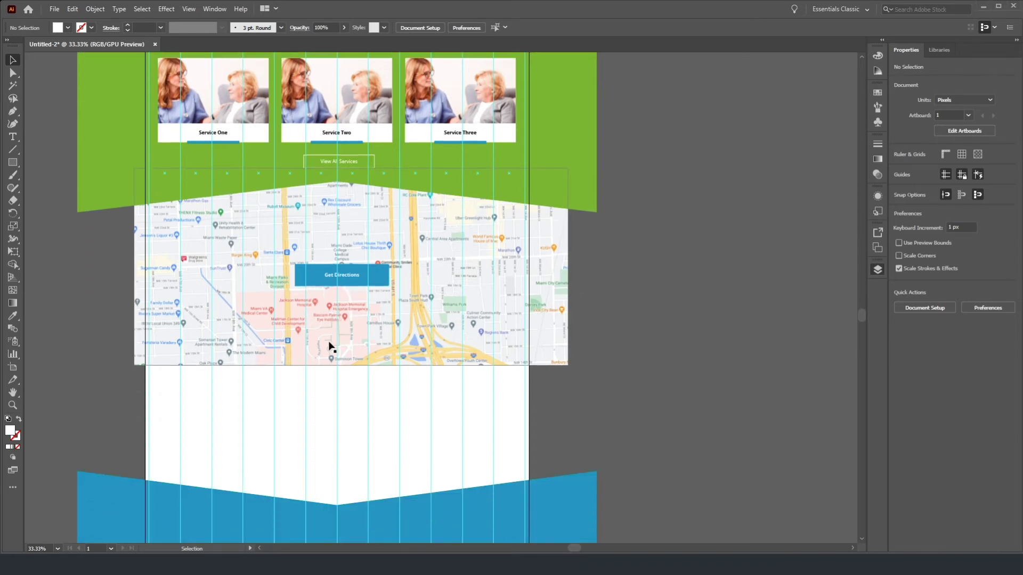
left_click(314, 510)
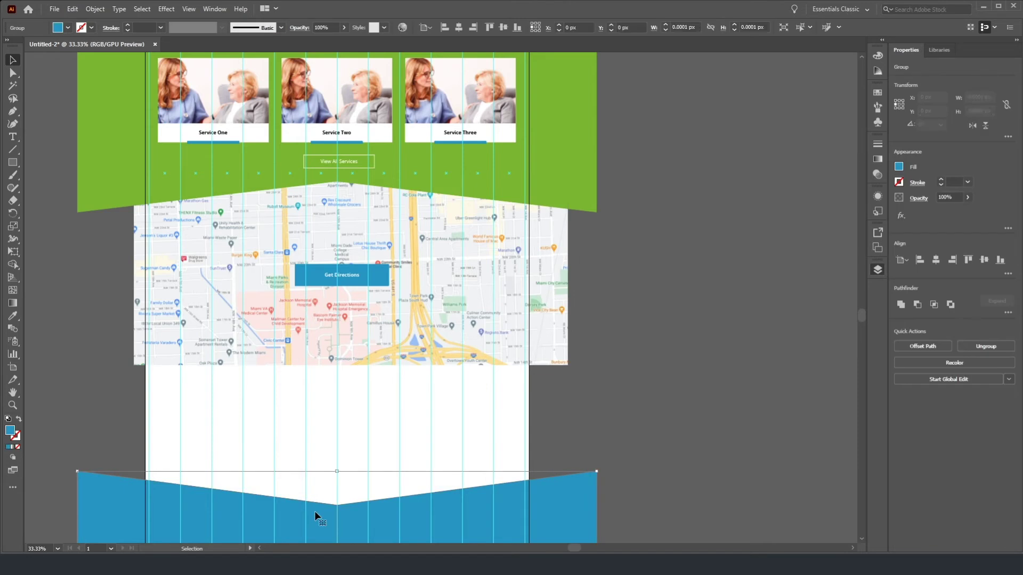
left_click_drag(315, 513, 316, 373)
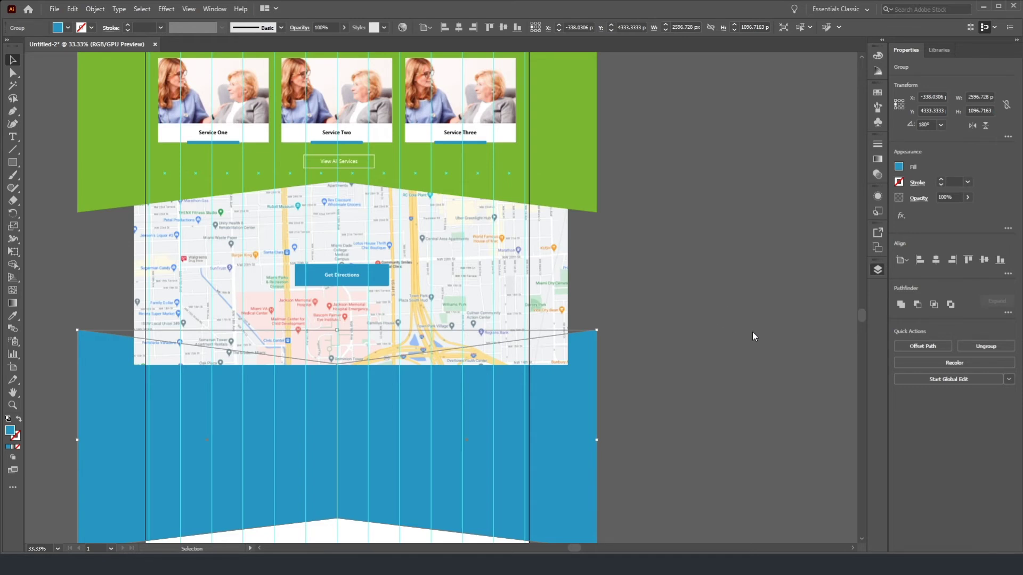
key("ctrl+shift+bracketright")
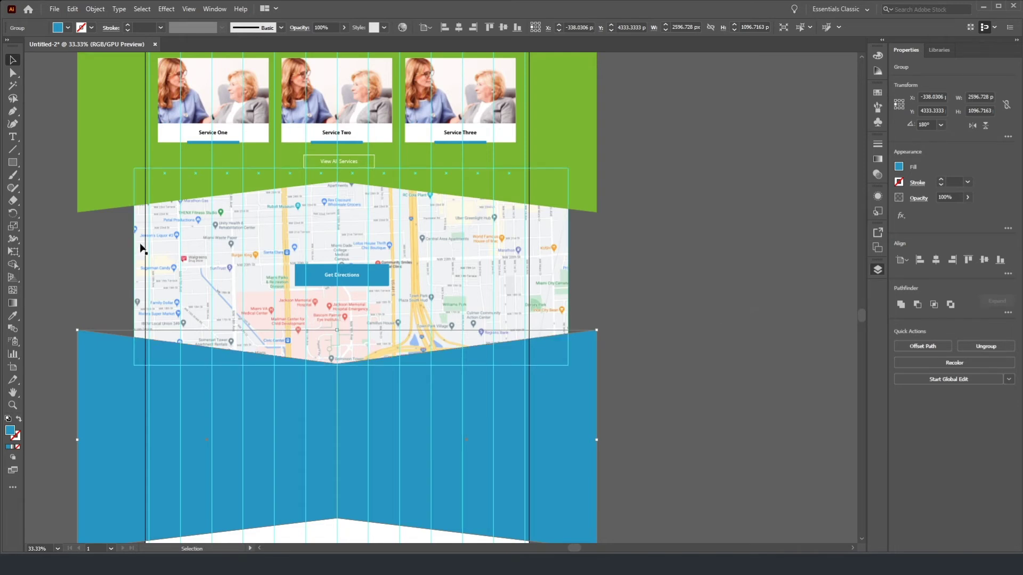
scroll(107, 280, "down", 2)
left_click(68, 174)
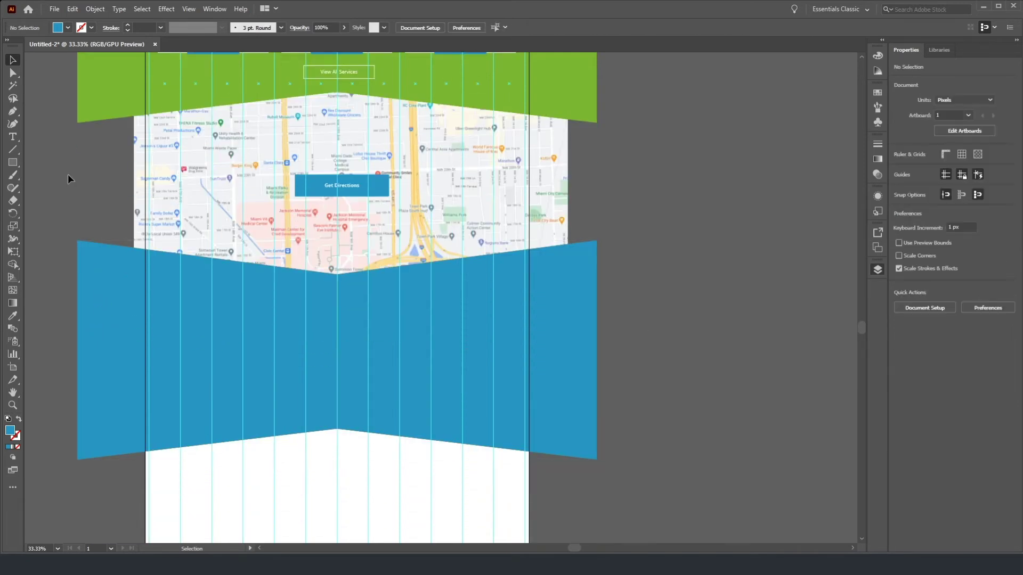
Step: Flatten the blue shape's lower edge by lowering the centre anchor points of both halves level with the outer corners
left_click(234, 362)
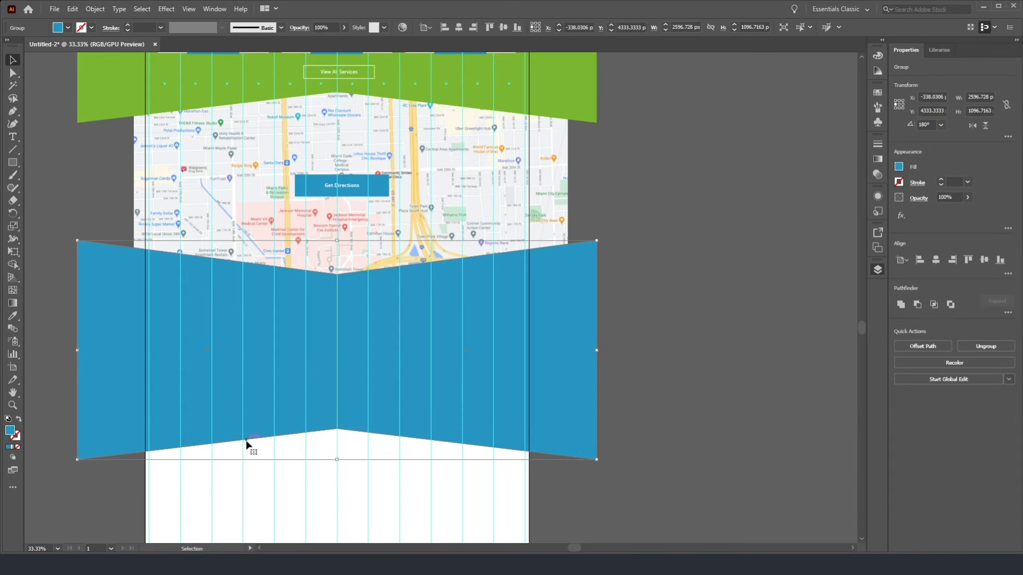
scroll(354, 258, "up", 7)
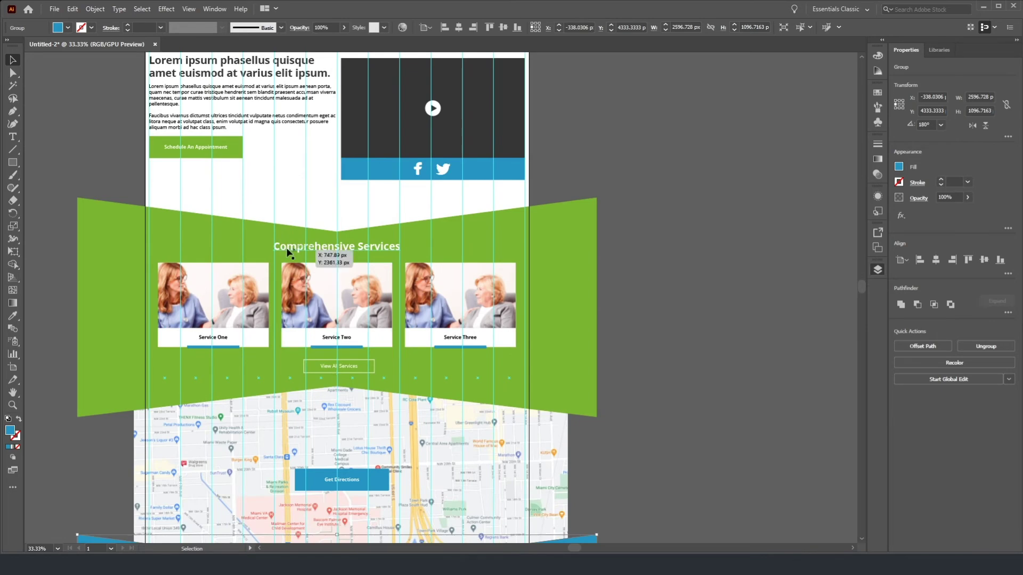
scroll(302, 260, "down", 7)
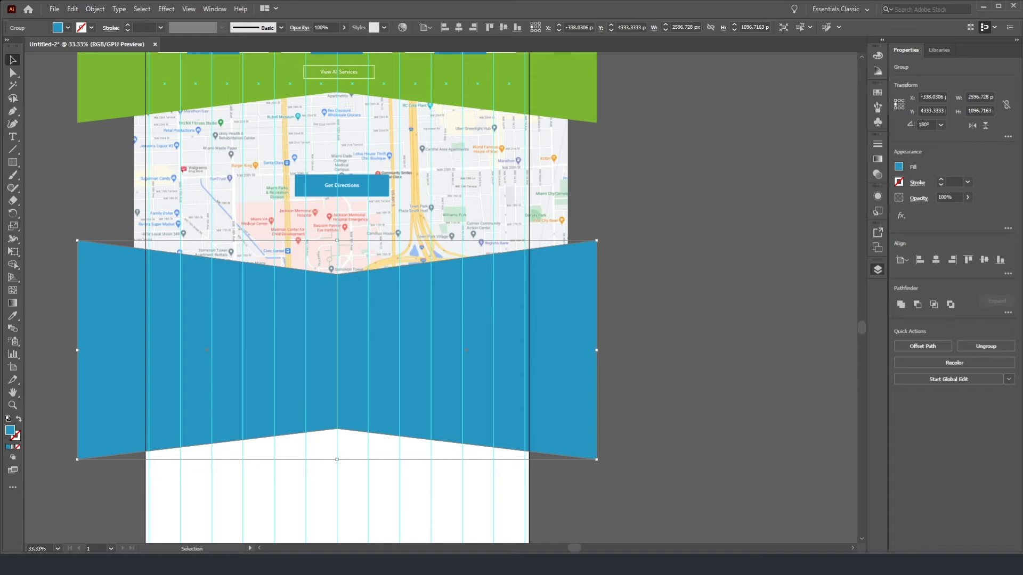
left_click(14, 75)
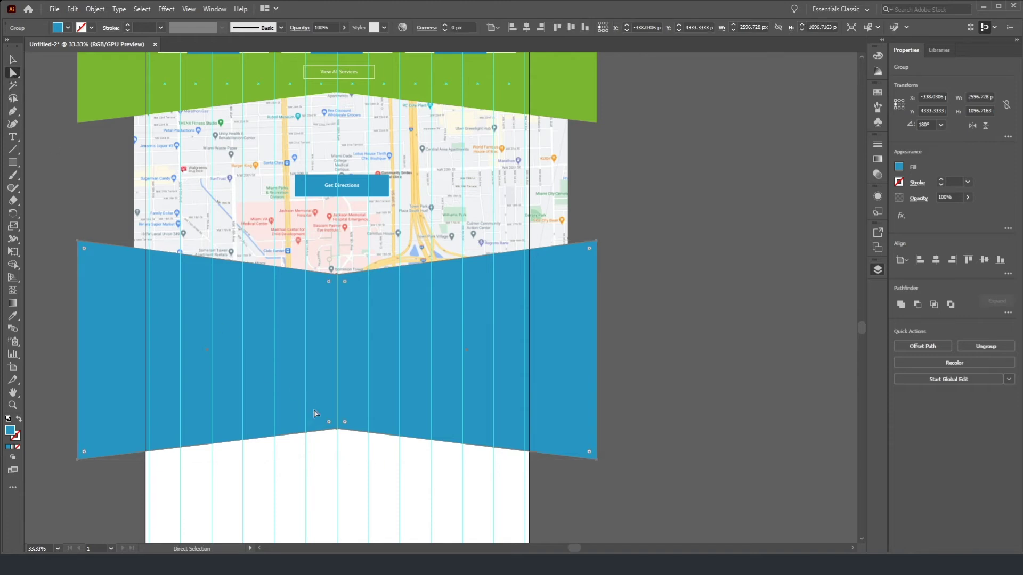
left_click(336, 429)
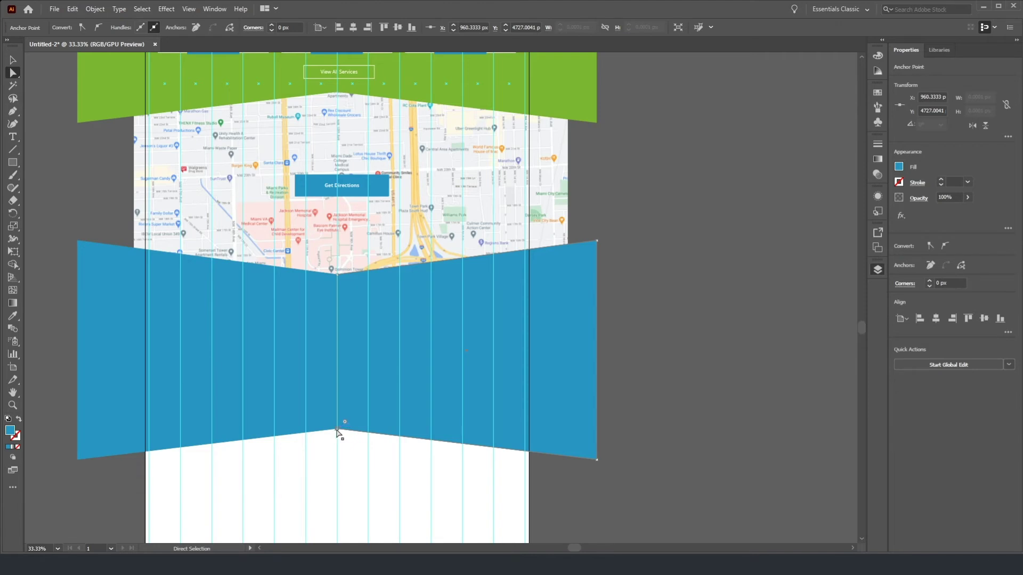
left_click_drag(338, 429, 337, 460)
left_click(331, 429)
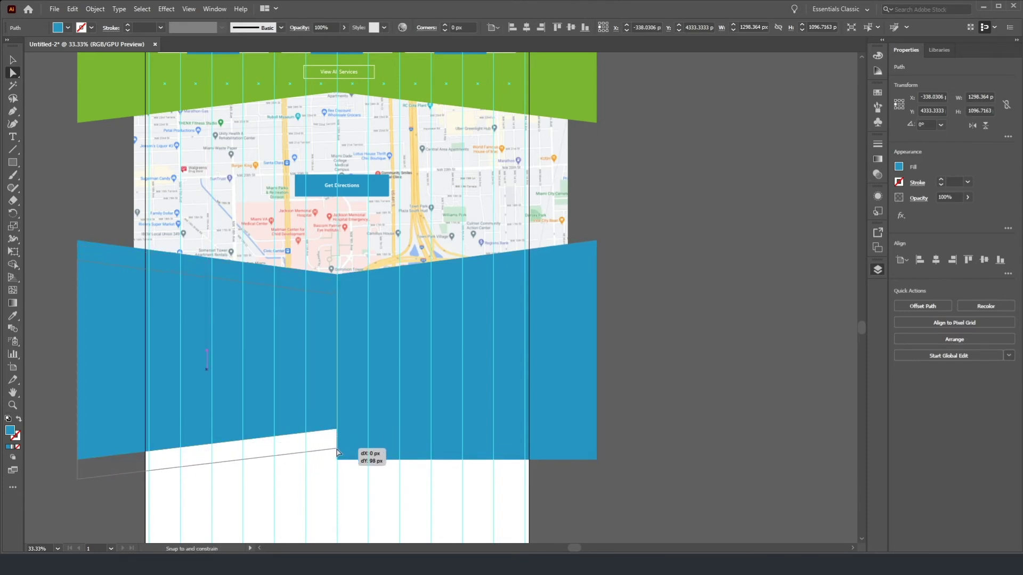
left_click_drag(337, 431, 336, 460)
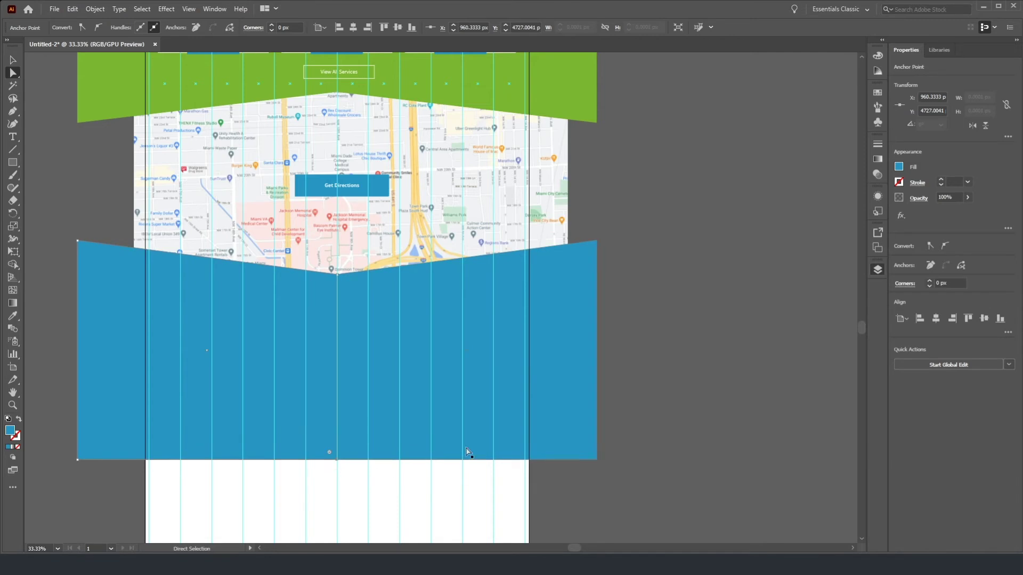
left_click(621, 389)
left_click(598, 410)
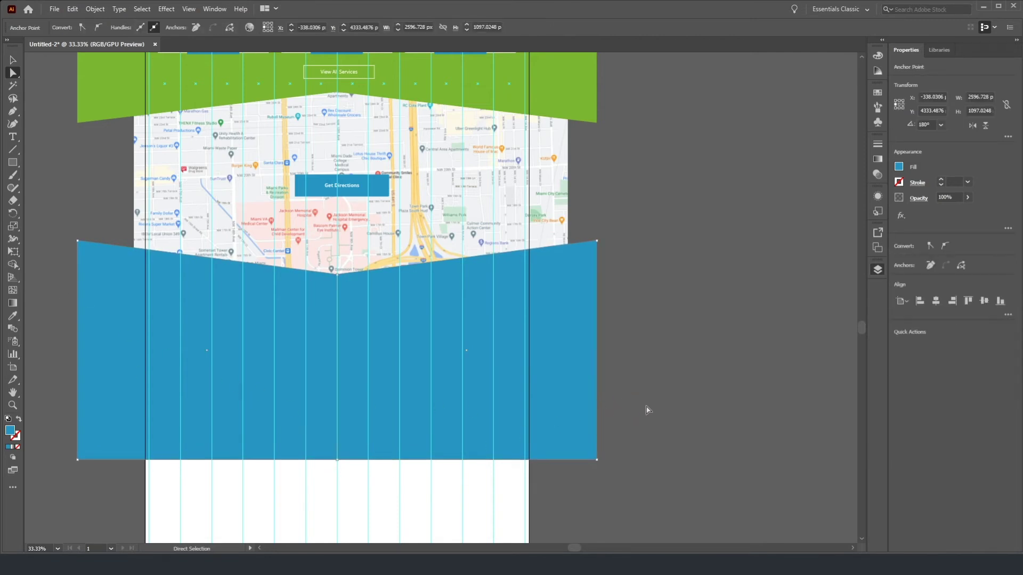
left_click_drag(640, 427, 53, 359)
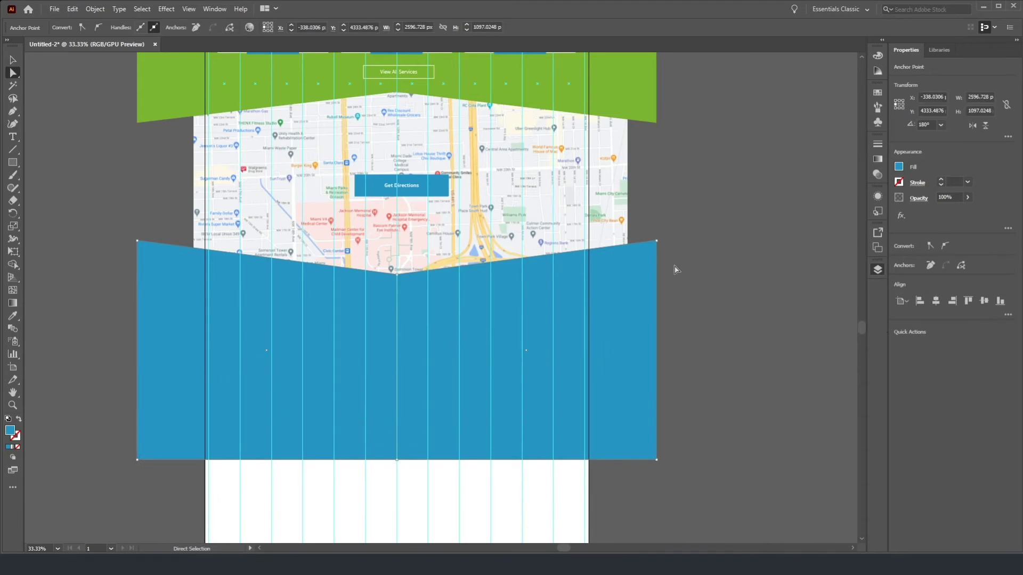
left_click(92, 321)
Step: Review the whole homepage layout from the blue section up to the header and the style samples
scroll(567, 390, "right", 4)
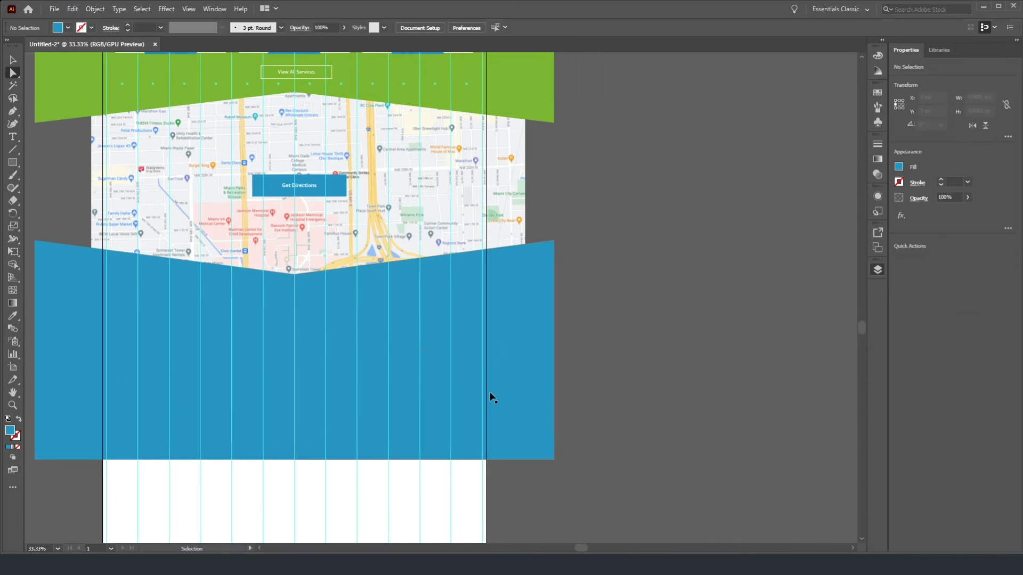
scroll(361, 341, "up", 2)
scroll(361, 341, "down", 3)
scroll(320, 343, "down", 2)
scroll(320, 342, "left", 1)
scroll(320, 343, "down", 1)
scroll(427, 343, "right", 1)
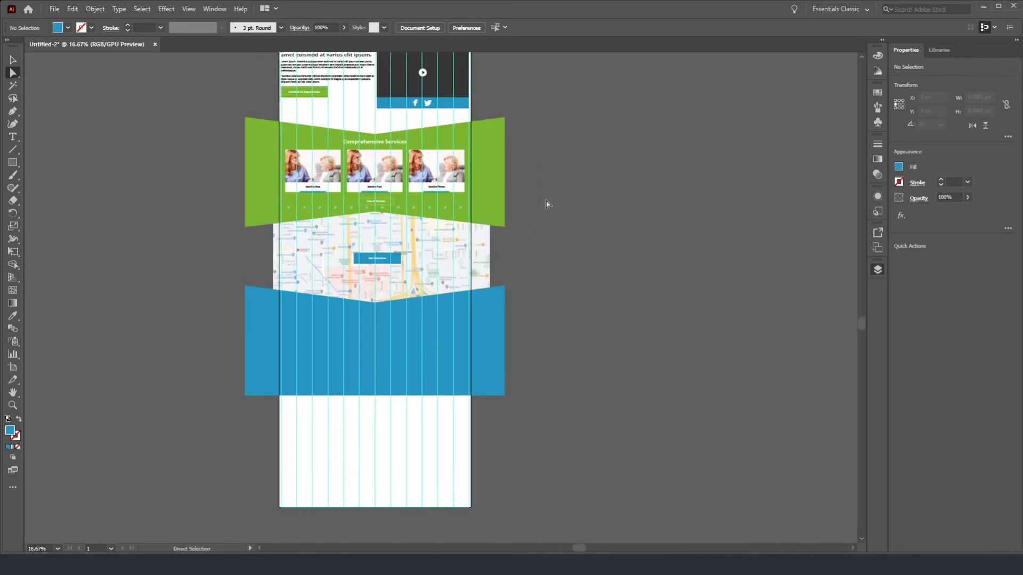
scroll(446, 255, "up", 3)
scroll(447, 254, "up", 2)
scroll(453, 379, "down", 1)
scroll(451, 379, "down", 1)
scroll(452, 379, "up", 1)
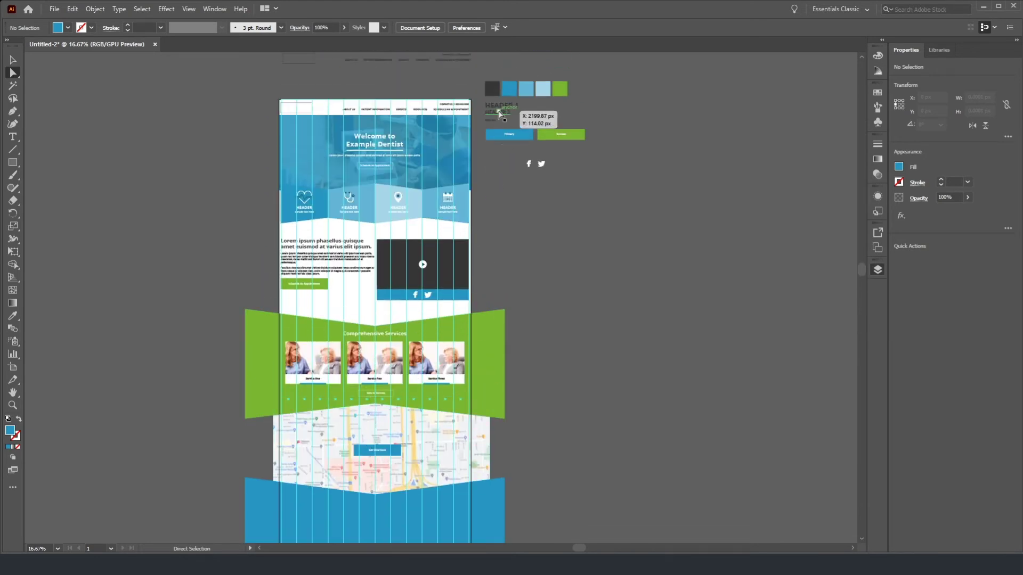
Step: Place a copy of the HEADER 1 style sample in the upper middle of the blue section below the map
left_click(499, 110)
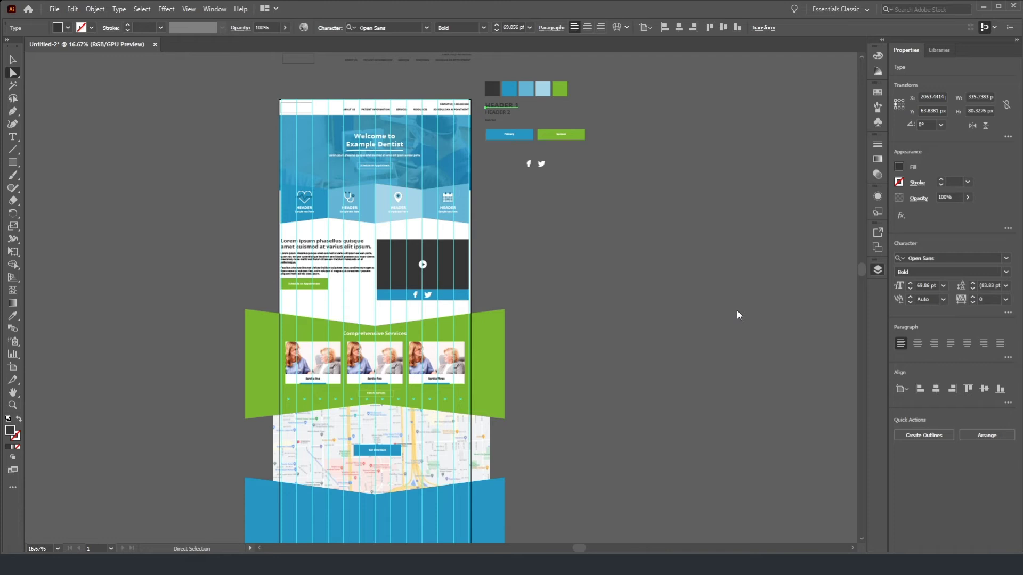
key("ctrl+v")
left_click(13, 60)
left_click_drag(443, 301, 381, 362)
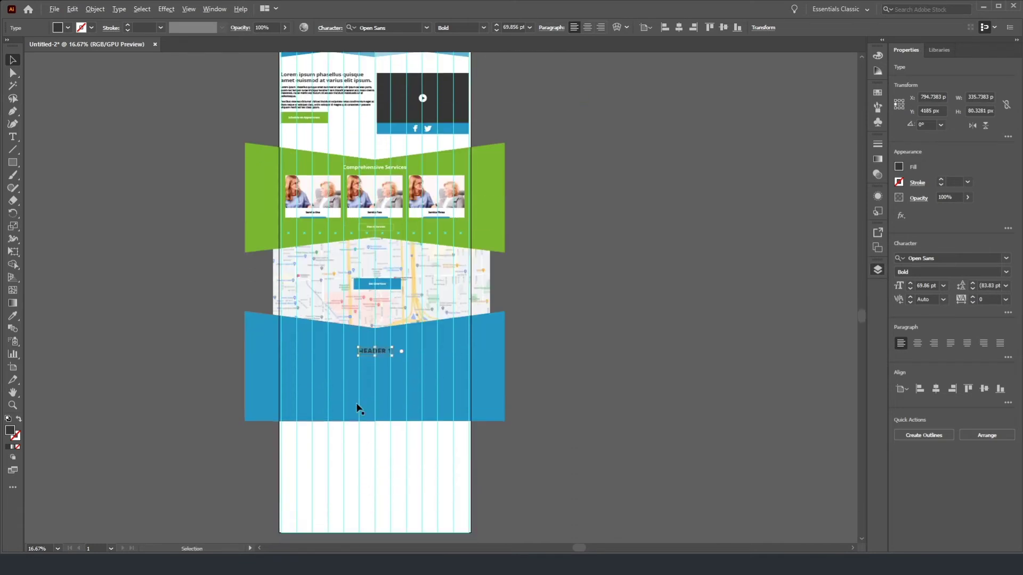
Step: Centre the HEADER 1 text horizontally on the page and style it white at about 140 pt
scroll(358, 408, "up", 2)
left_click(917, 343)
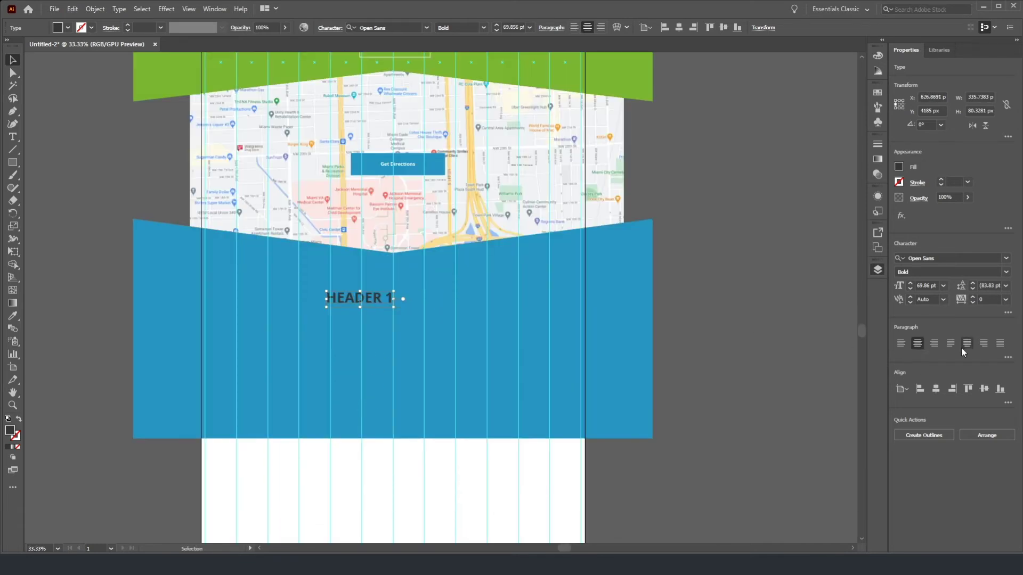
left_click(936, 389)
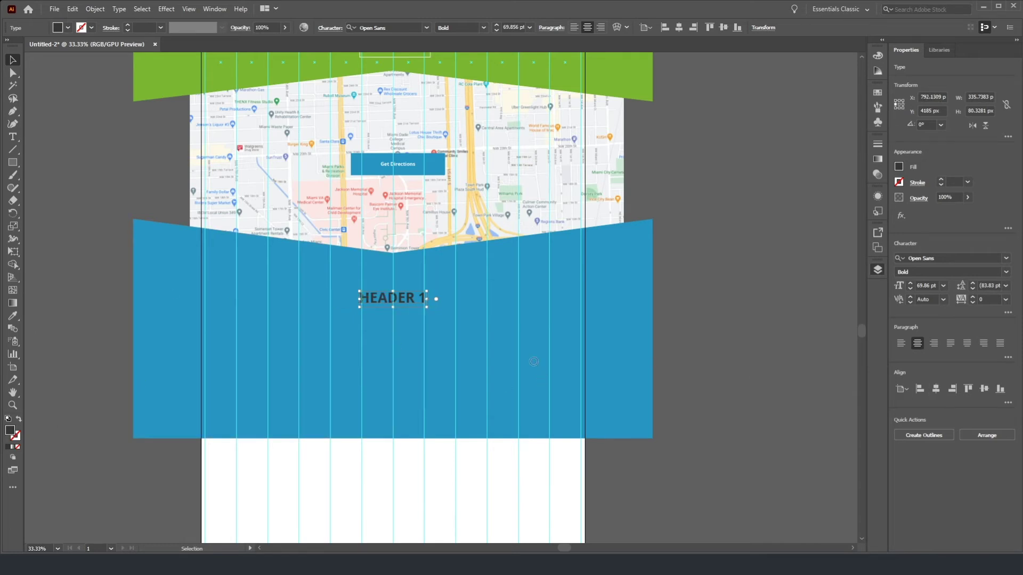
left_click(759, 315)
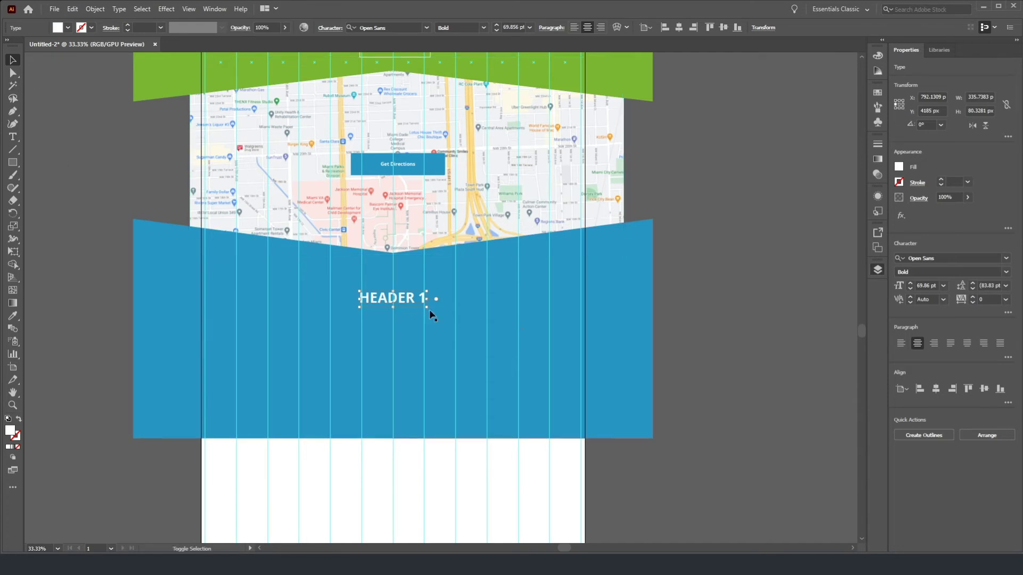
left_click_drag(426, 308, 461, 316)
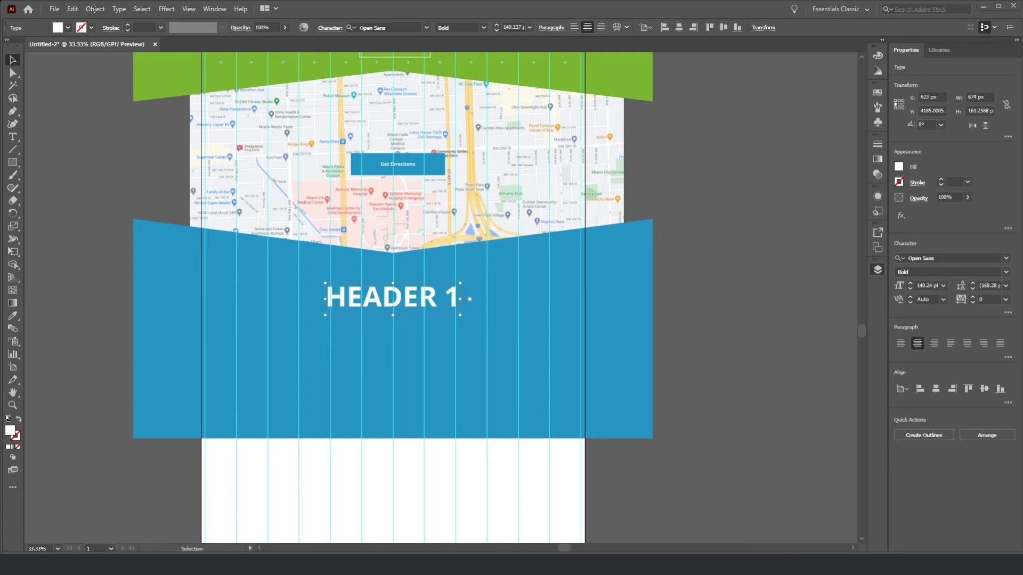
Step: Change the header text to "NEED TO REQUEST AN APPOINTMENT?" on two lines and scale it down to about 119 pt
double_click(354, 298)
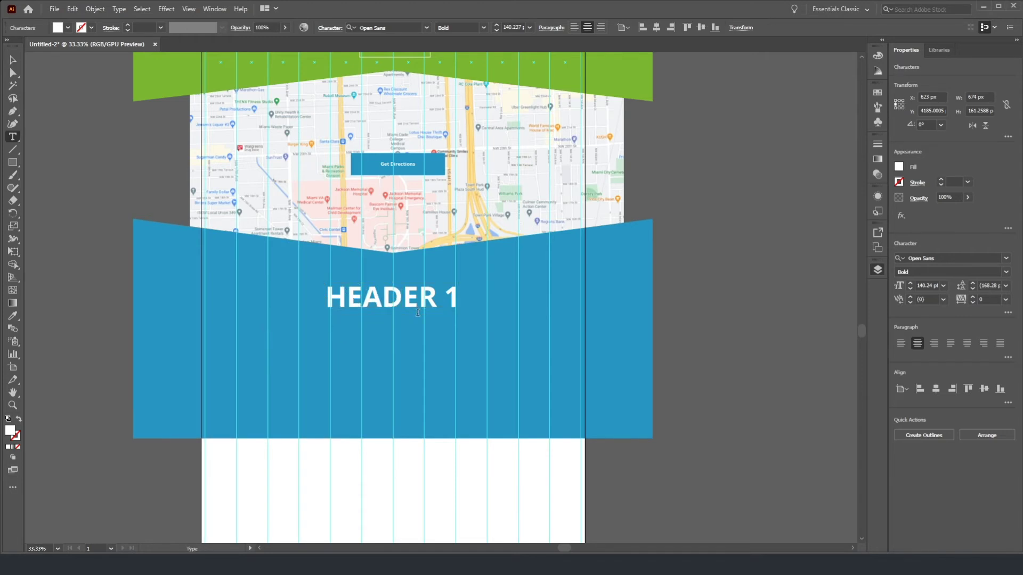
key("ctrl+a")
type("NEED TO REQUEST AN APPOINTMENT?")
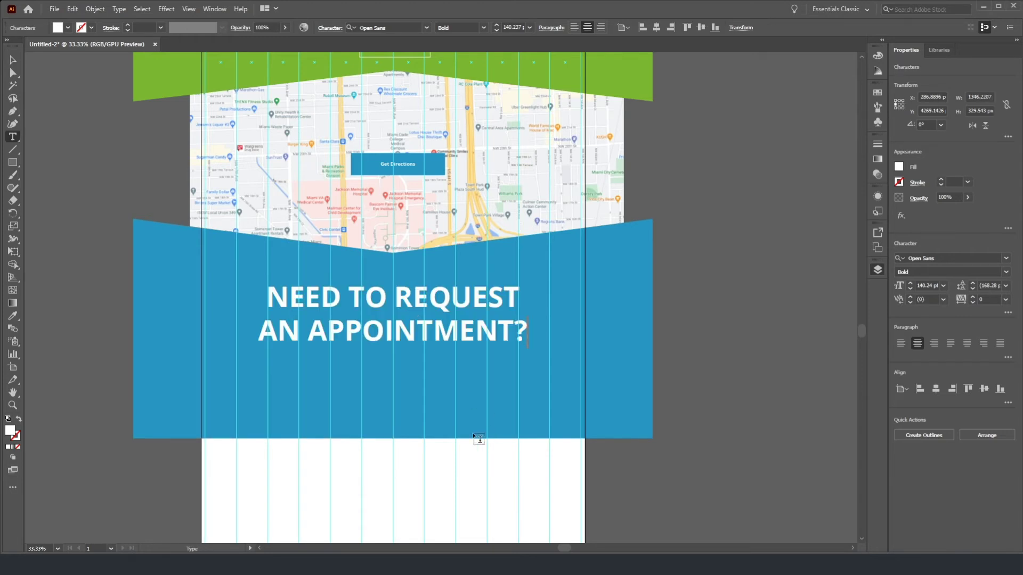
key("Escape")
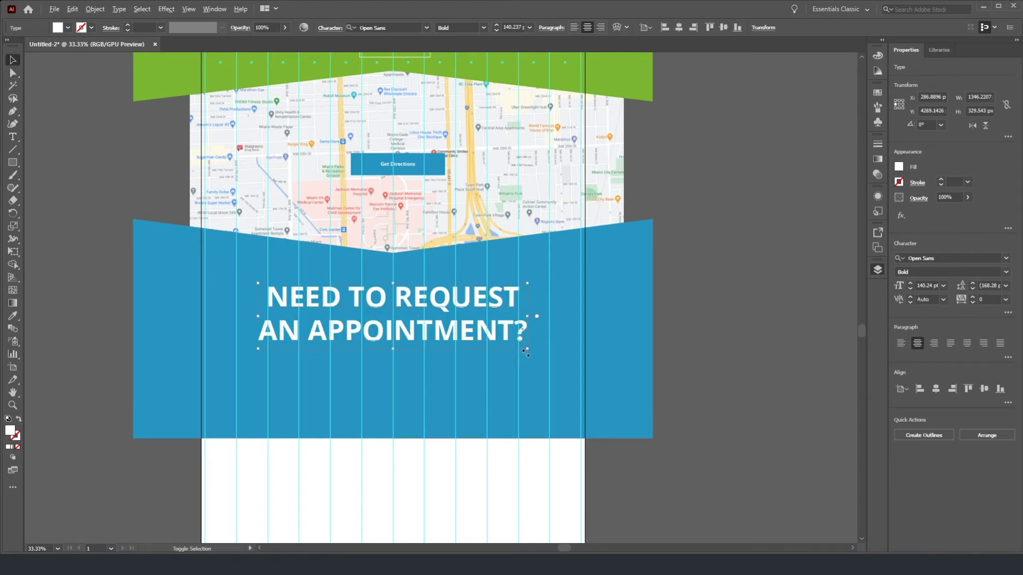
left_click_drag(529, 349, 515, 347)
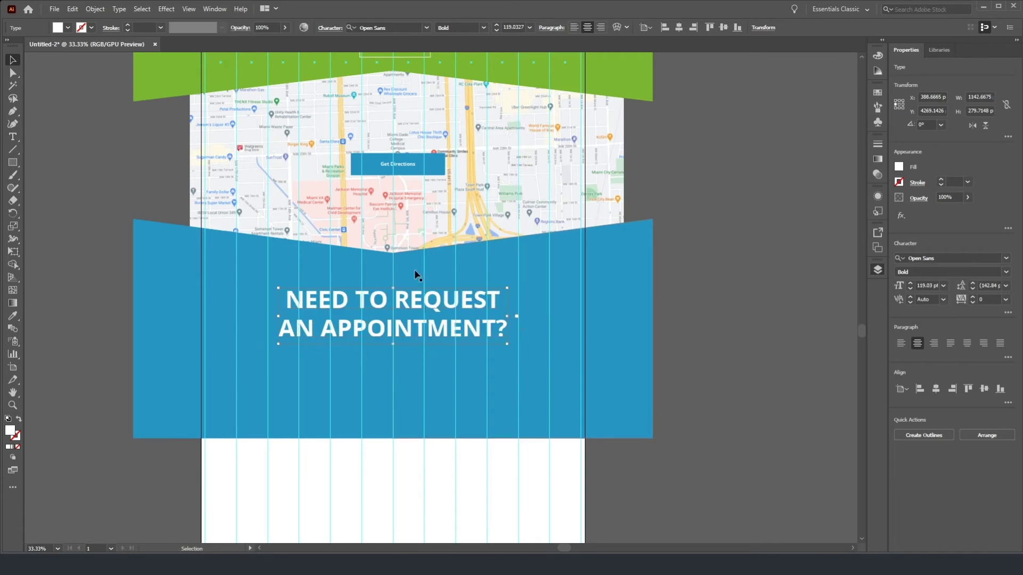
left_click(111, 143)
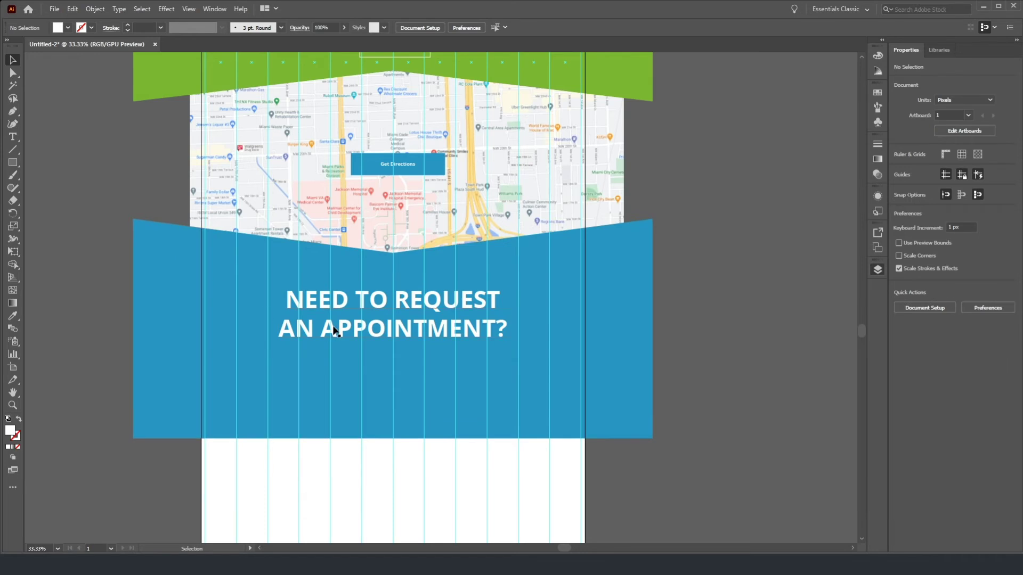
Step: Copy the lorem ipsum text block beside the video into the blue section under the header and centre it horizontally with centred text
left_click(385, 304)
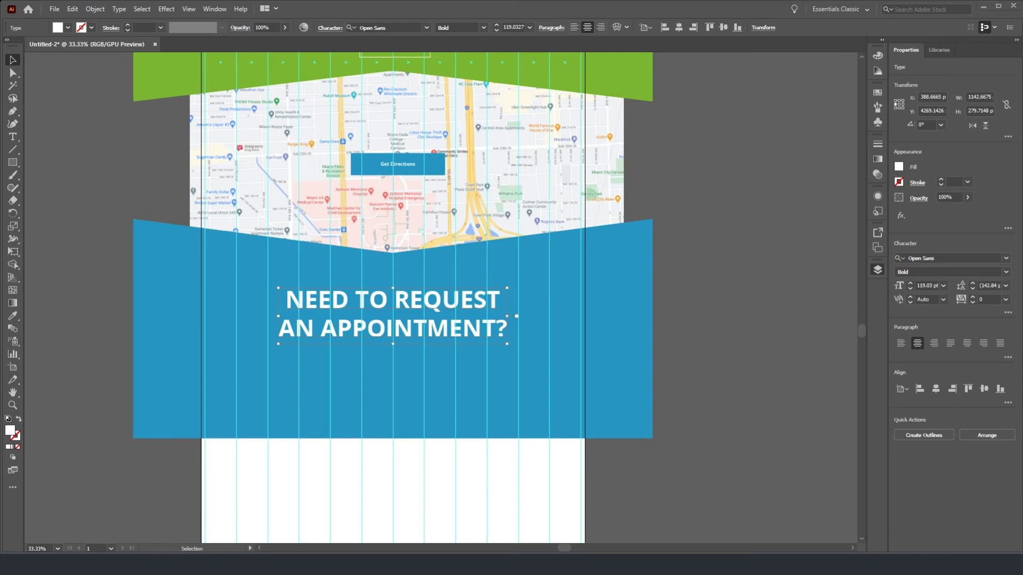
scroll(415, 277, "up", 2)
scroll(265, 255, "up", 10)
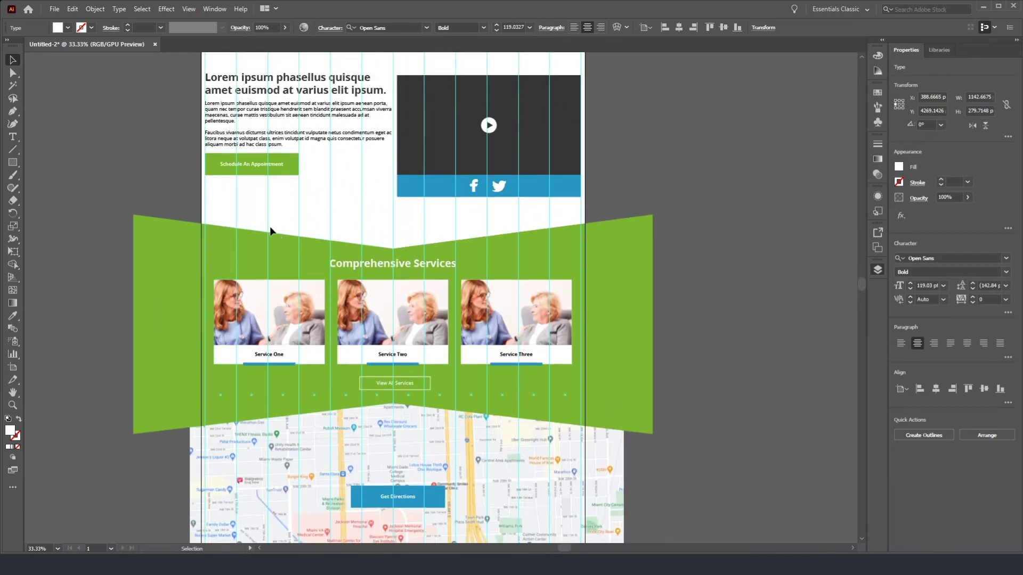
left_click(262, 135)
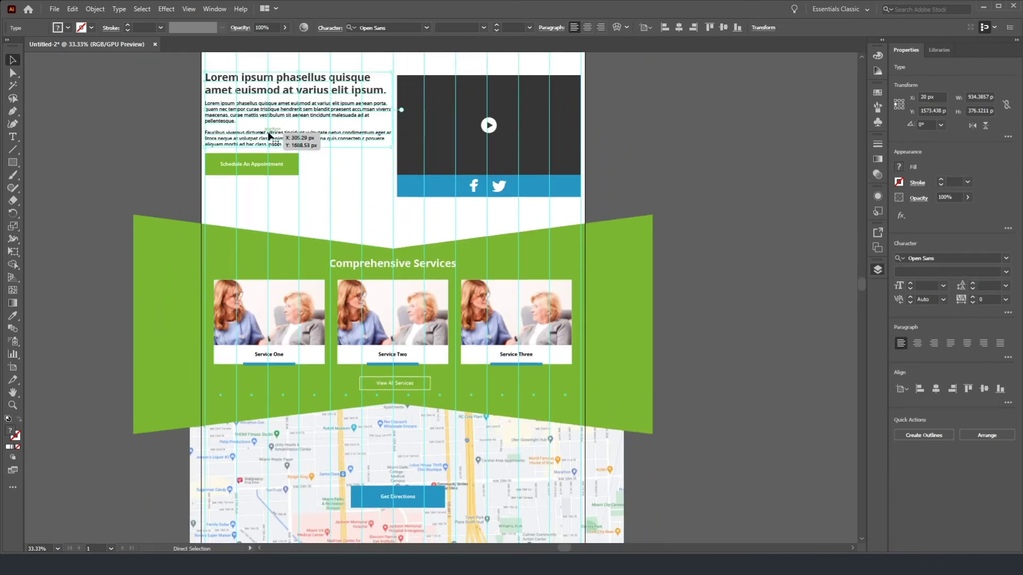
scroll(354, 372, "down", 10)
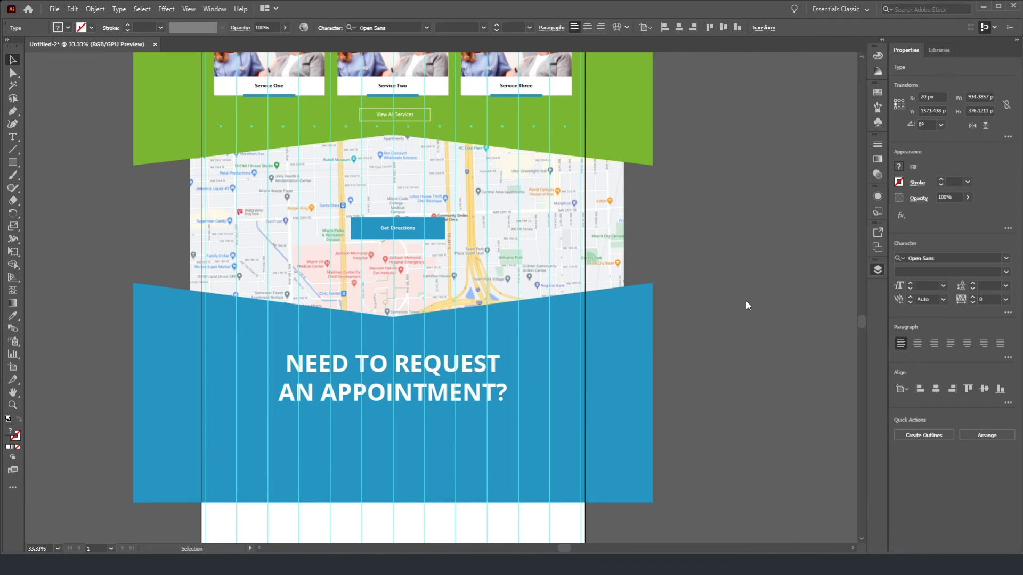
key("ctrl+c")
key("ctrl+v")
left_click_drag(377, 321, 323, 446)
left_click(917, 343)
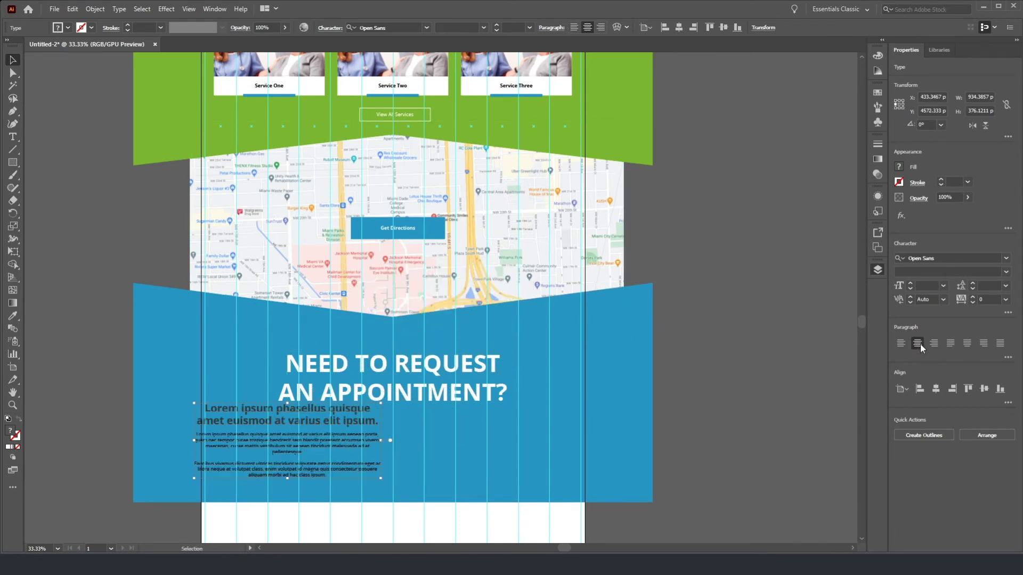
Step: Delete the bold heading and the second paragraph from the copied text block in the blue section
double_click(357, 420)
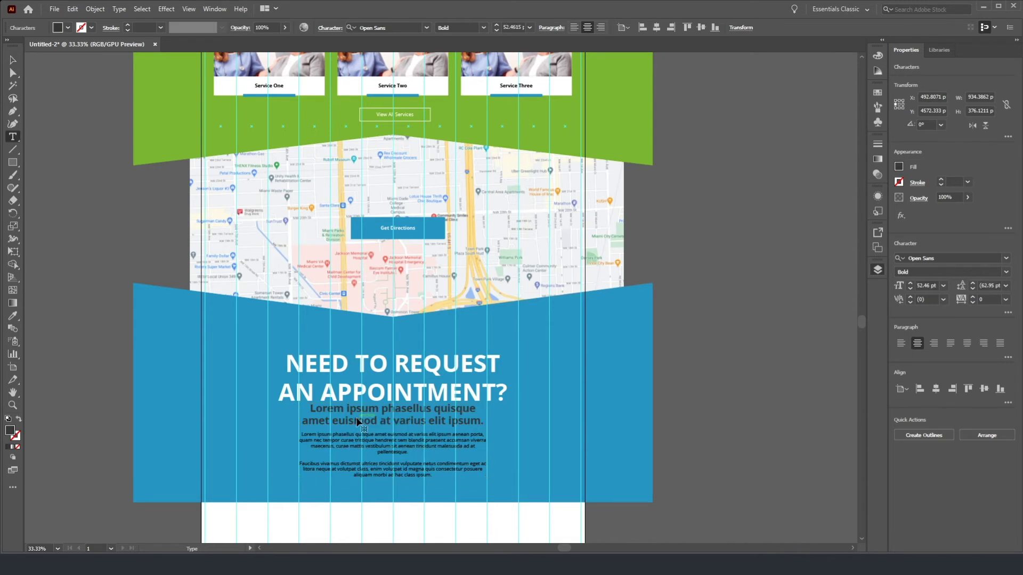
triple_click(361, 420)
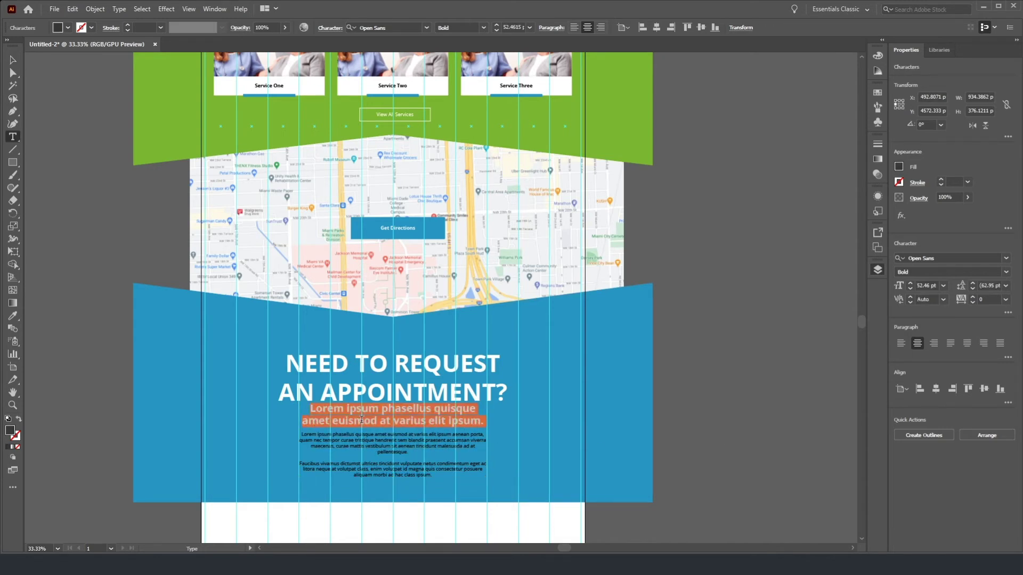
key("BackSpace")
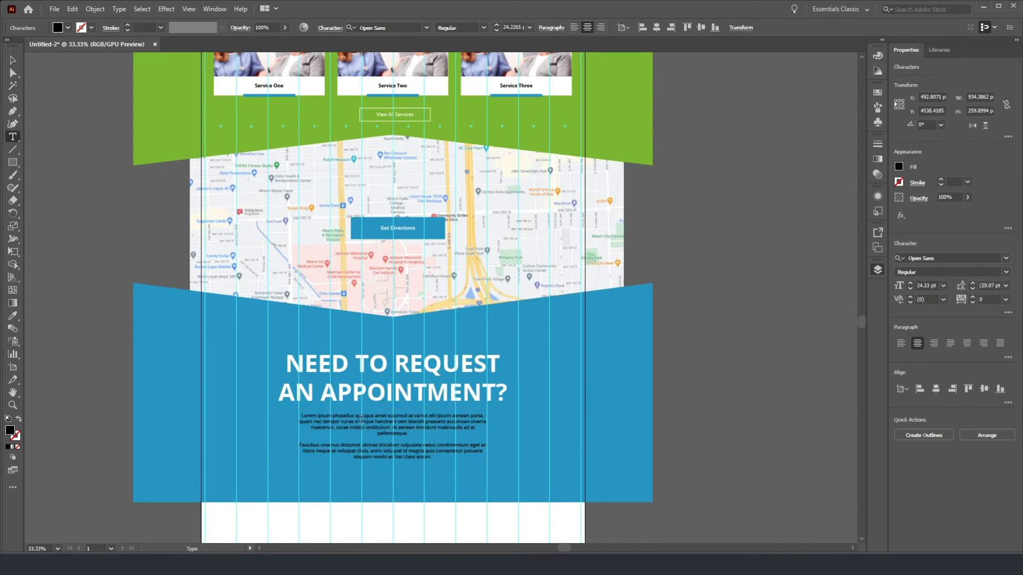
key("shift+Down")
key("shift+Down")
key("shift+Down")
key("shift+Down")
key("shift+Down")
key("BackSpace")
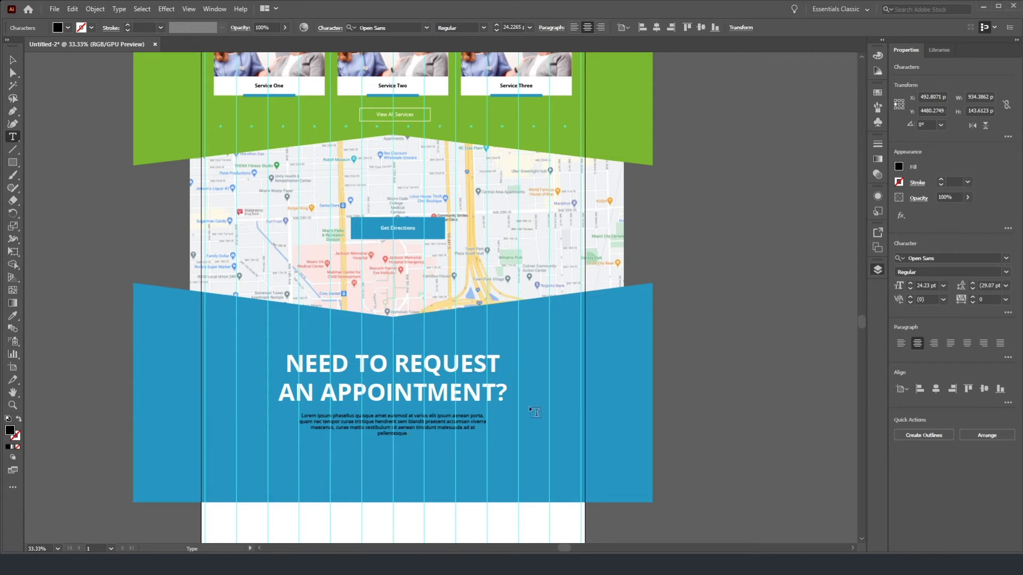
Step: Replace the remaining paragraph with "Call", the phone number and "to make an appointment today or use our online request form to"
triple_click(417, 424)
key("BackSpace")
type("Call 18")
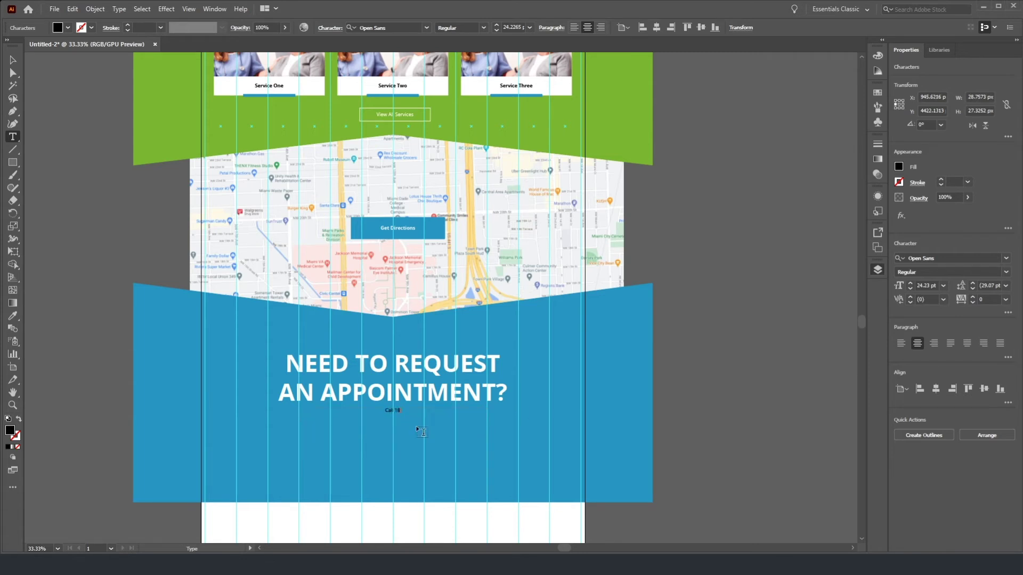
type("00-000-0000 to make an appointment today or use our online form")
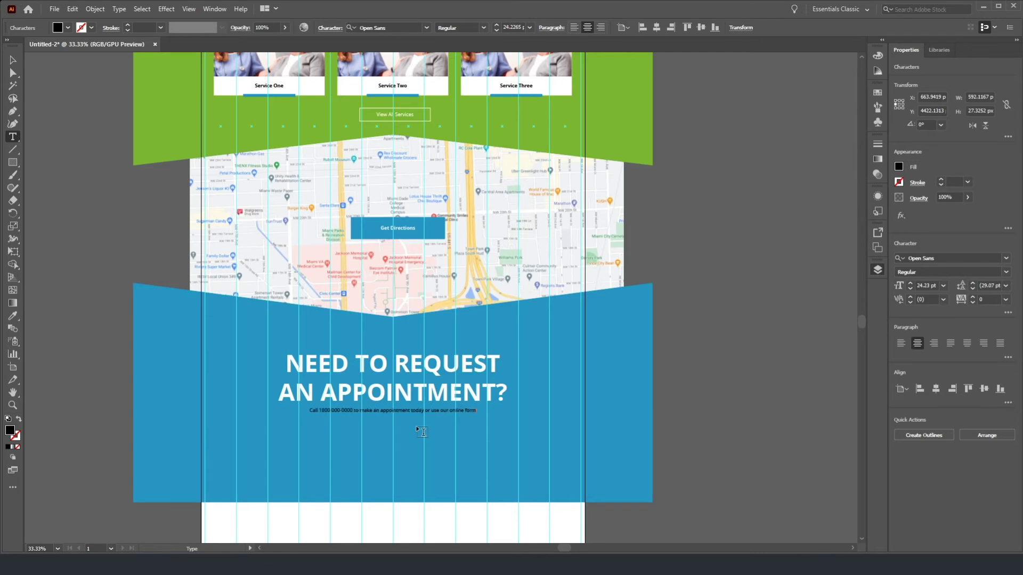
key("BackSpace")
key("BackSpace")
key("BackSpace")
key("BackSpace")
key("BackSpace")
type("request form to")
Step: Move "make an appointment today" to the end of the call line and hyphenate the phone number after its first digit
left_click(417, 405)
scroll(411, 429, "up", 2)
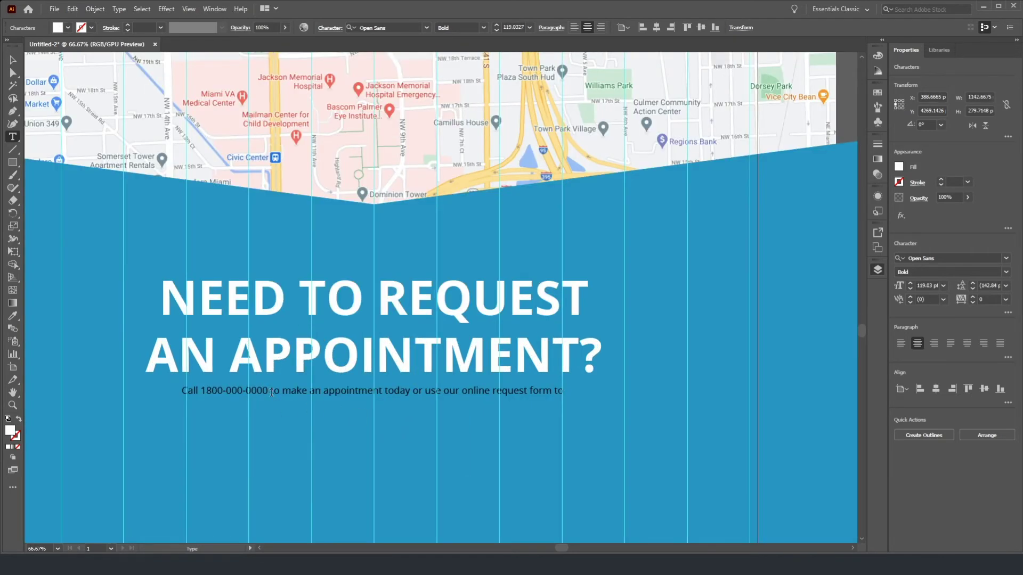
left_click_drag(271, 391, 411, 394)
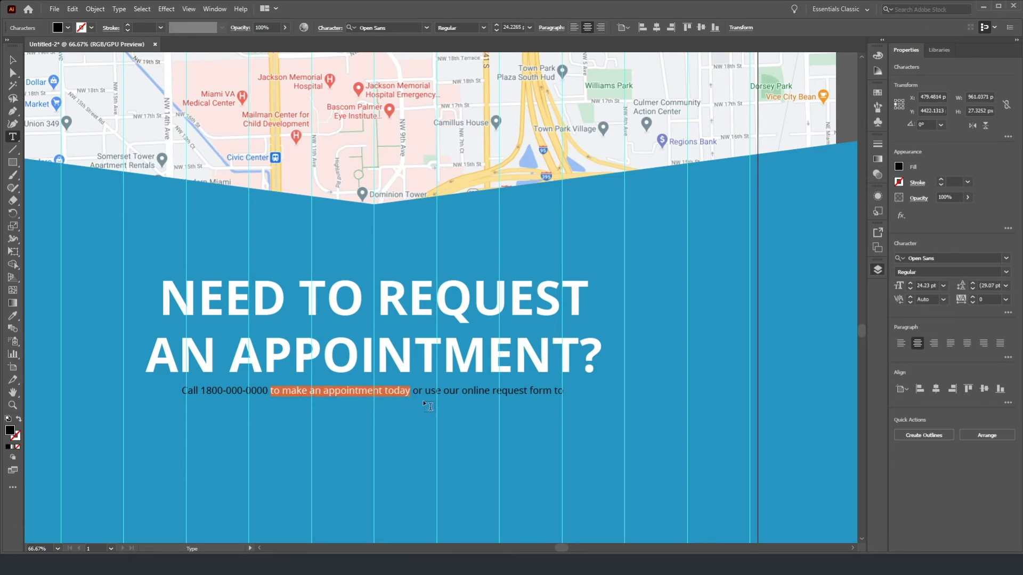
key("BackSpace")
type("make an appointment today")
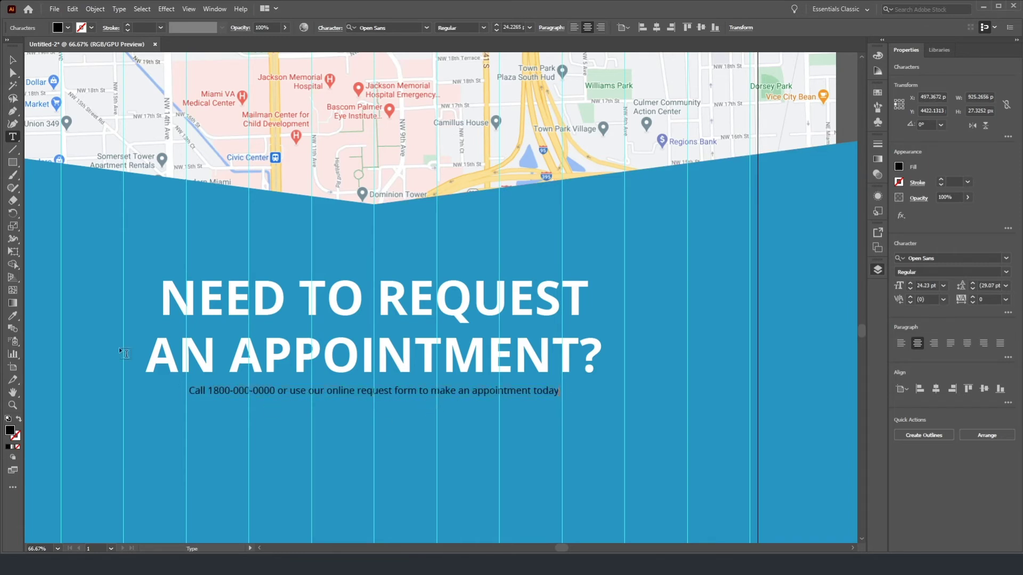
left_click(216, 390)
type("-")
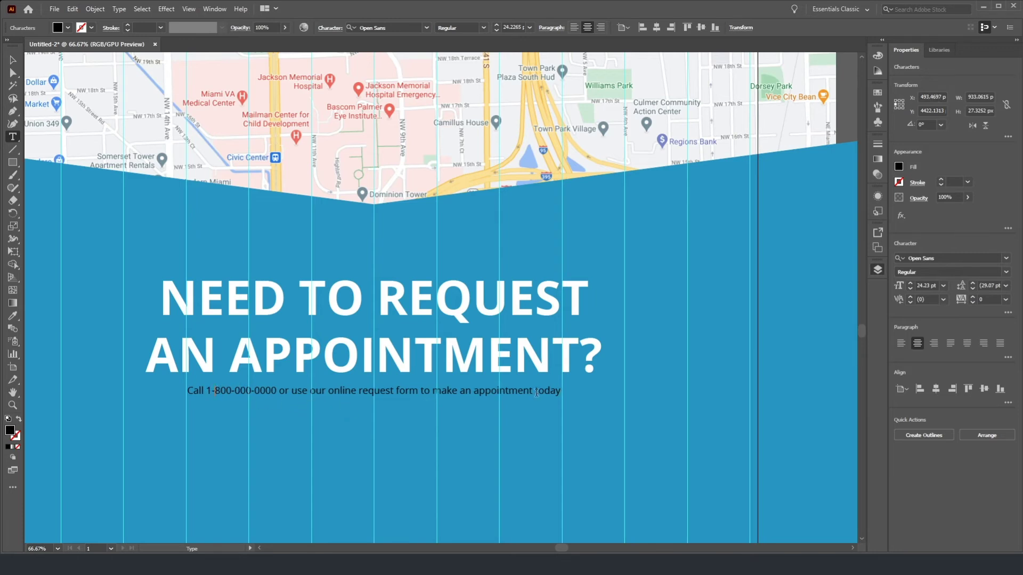
Step: Fill the whole call line with white and end the sentence with a period
key("ctrl+a")
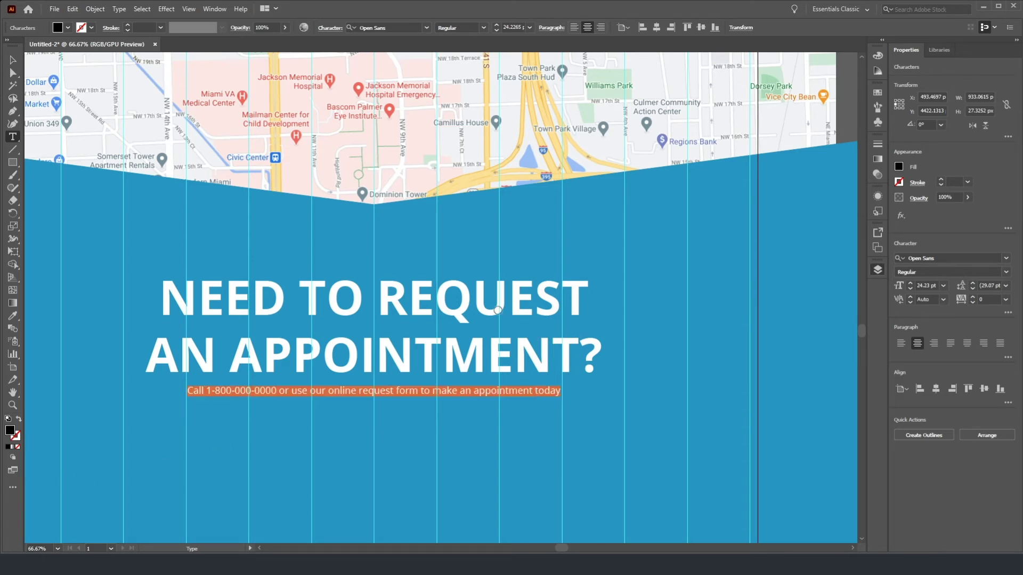
key("ctrl+z")
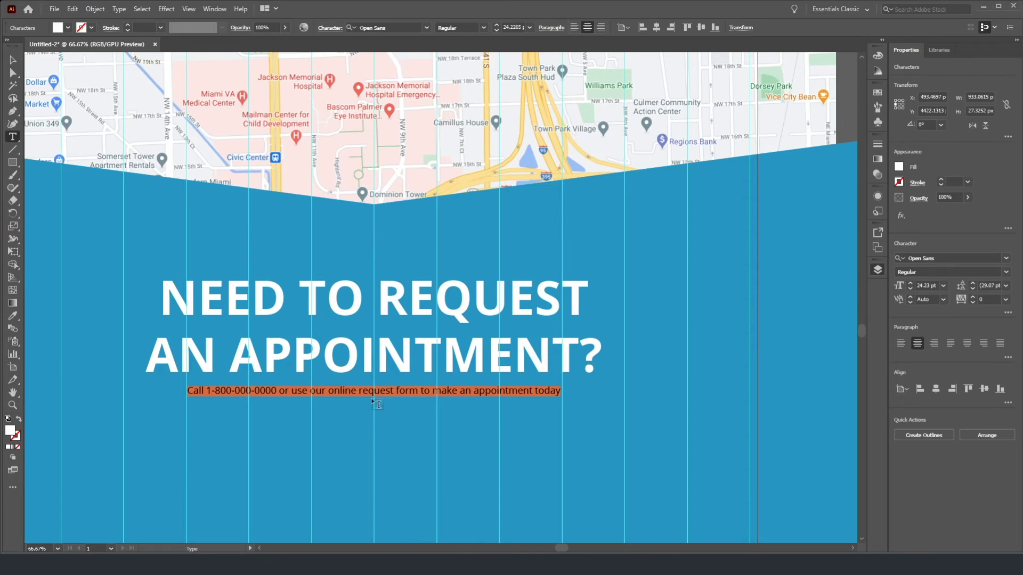
left_click(392, 392)
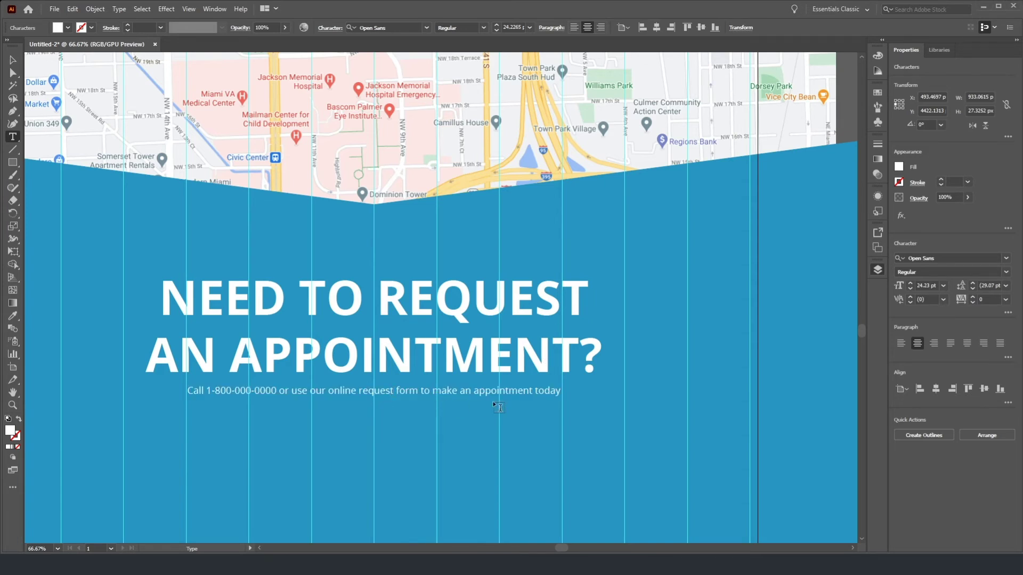
type(".")
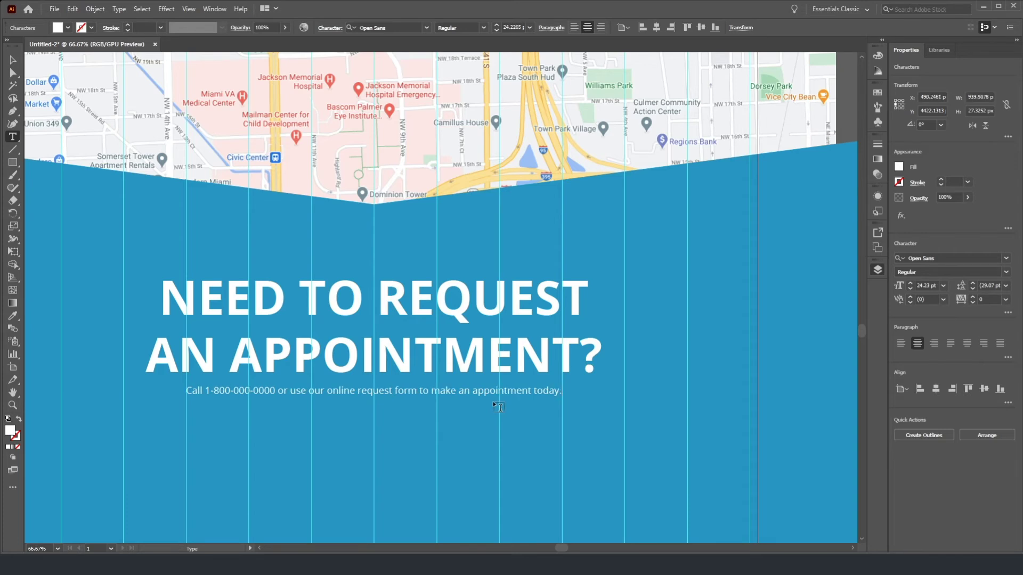
key("Escape")
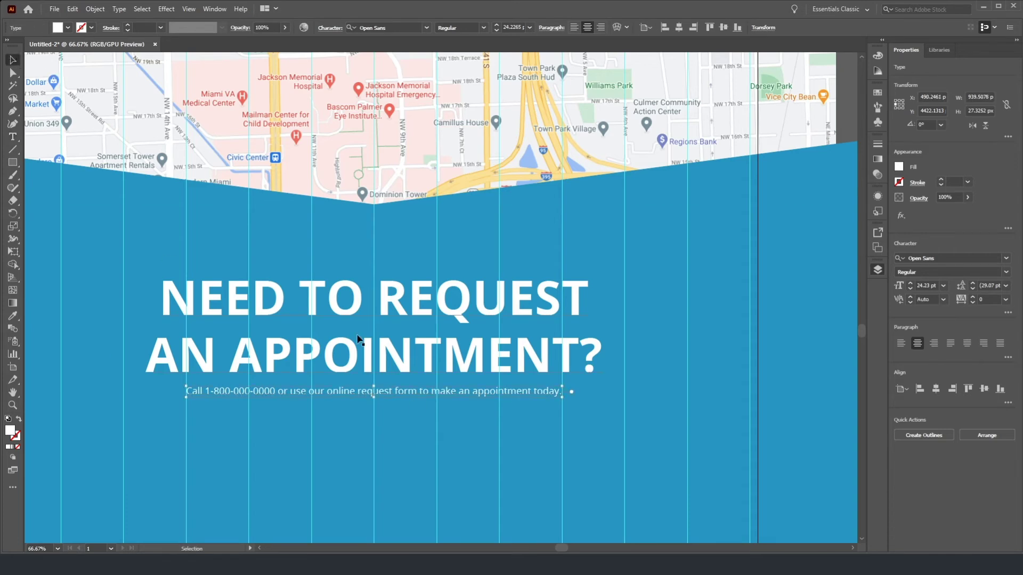
Step: Move the call line down to Y 4508 px to leave a gap beneath the header
key("shift+Down")
key("shift+Down")
key("shift+Down")
key("shift+Down")
key("shift+Down")
key("shift+Down")
key("shift+Down")
key("shift+Down")
key("shift+Down")
key("shift+Down")
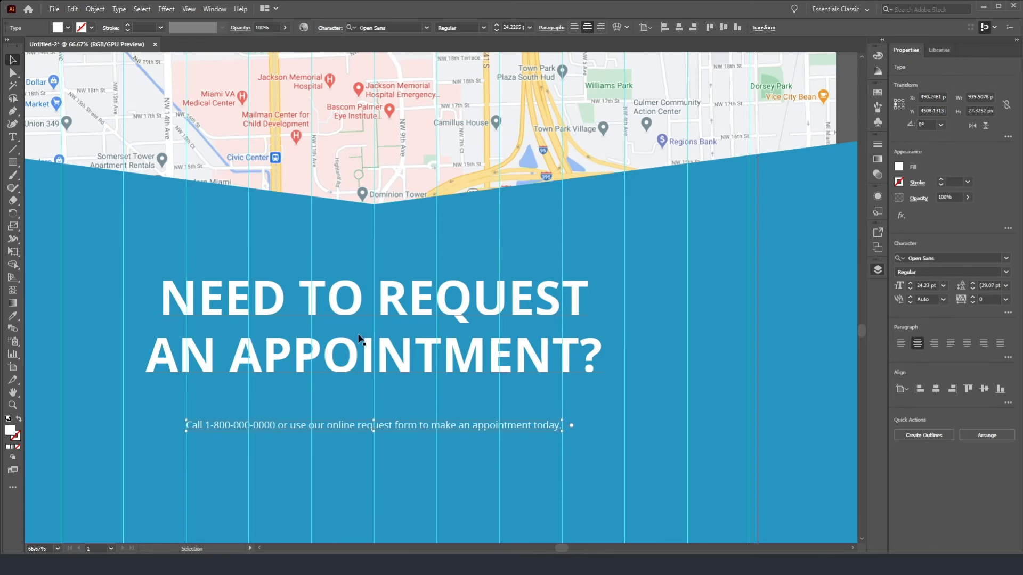
Step: Copy the green "Schedule An Appointment" button from the intro section, place it below the call line and center it horizontally on the artboard
scroll(357, 339, "down", 2)
scroll(376, 327, "up", 5)
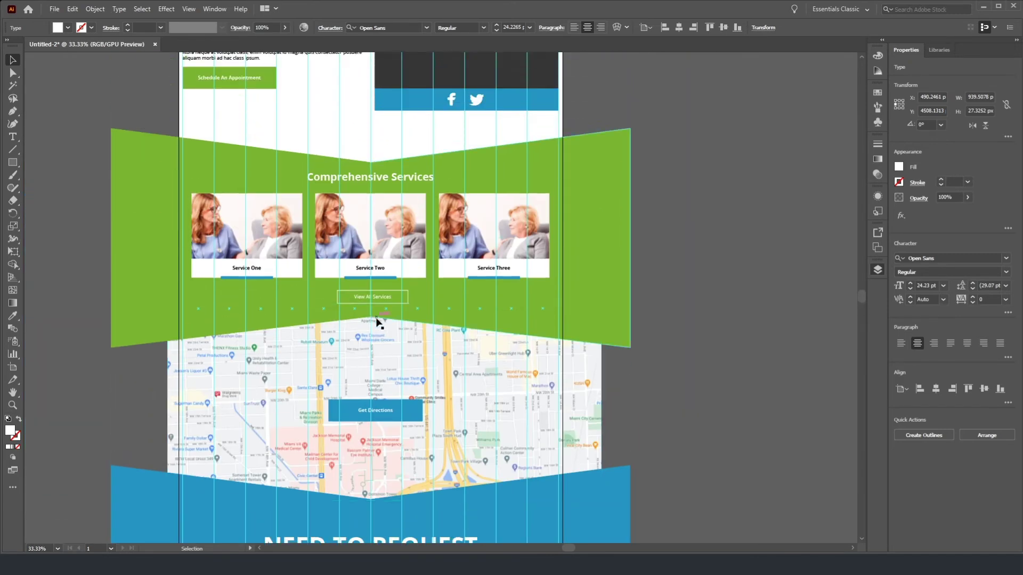
scroll(379, 318, "up", 5)
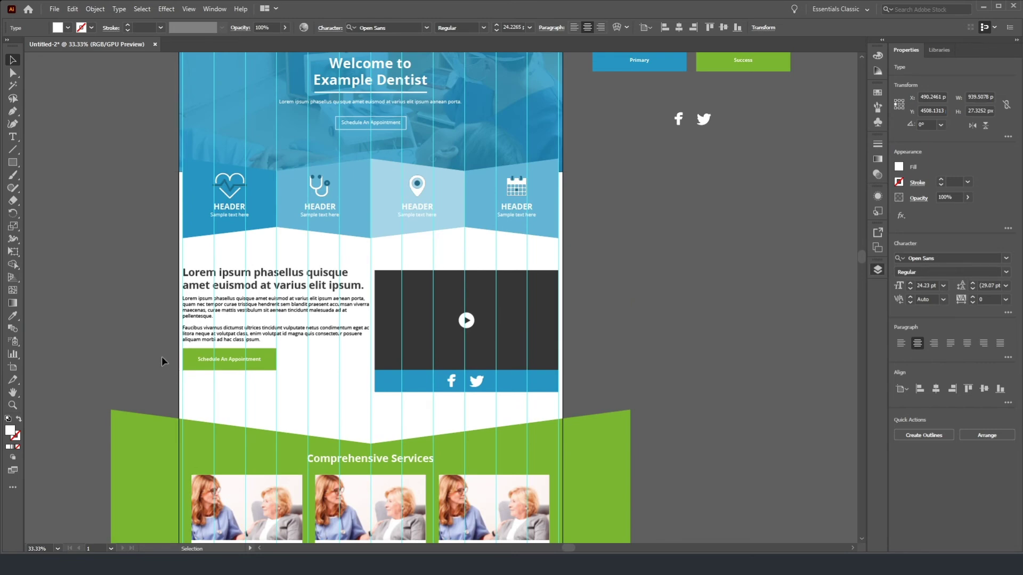
left_click(206, 363)
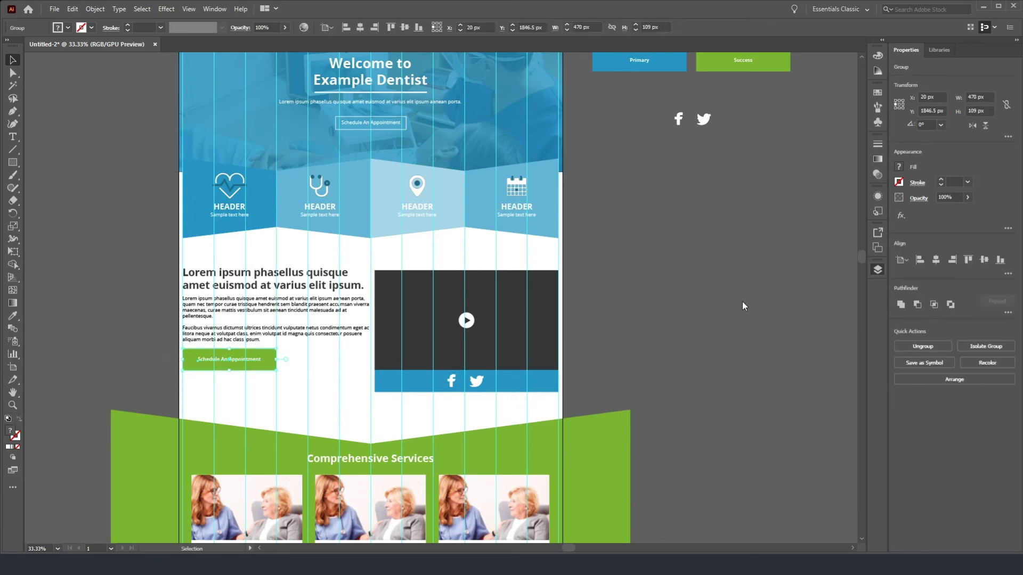
scroll(343, 406, "down", 10)
key("ctrl+v")
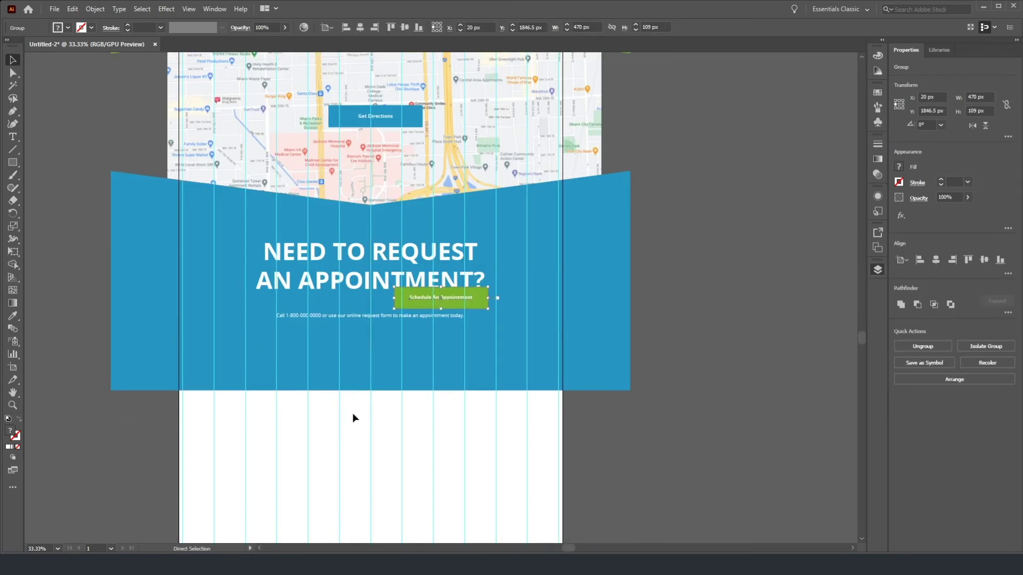
left_click_drag(415, 306, 344, 349)
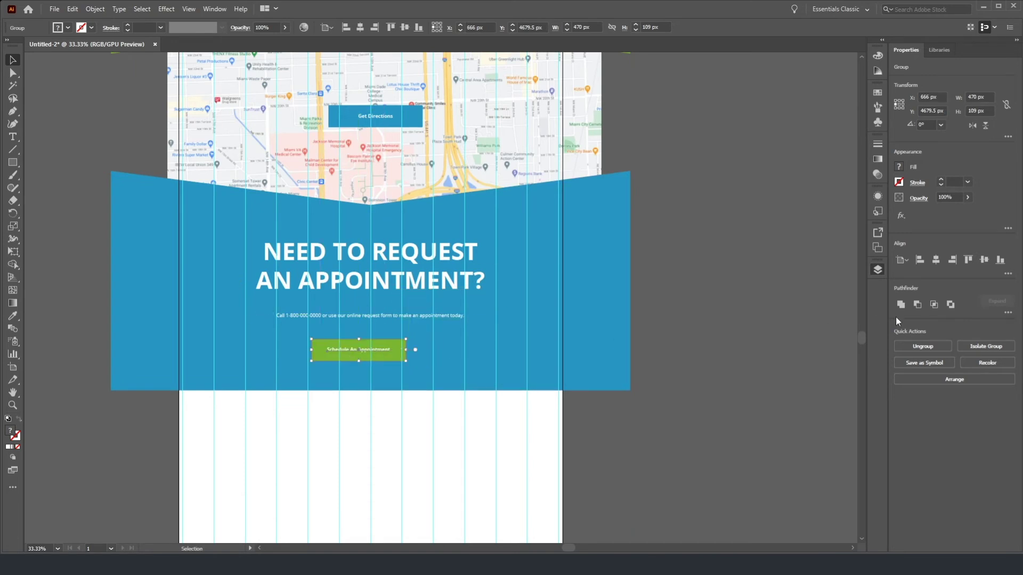
left_click(937, 261)
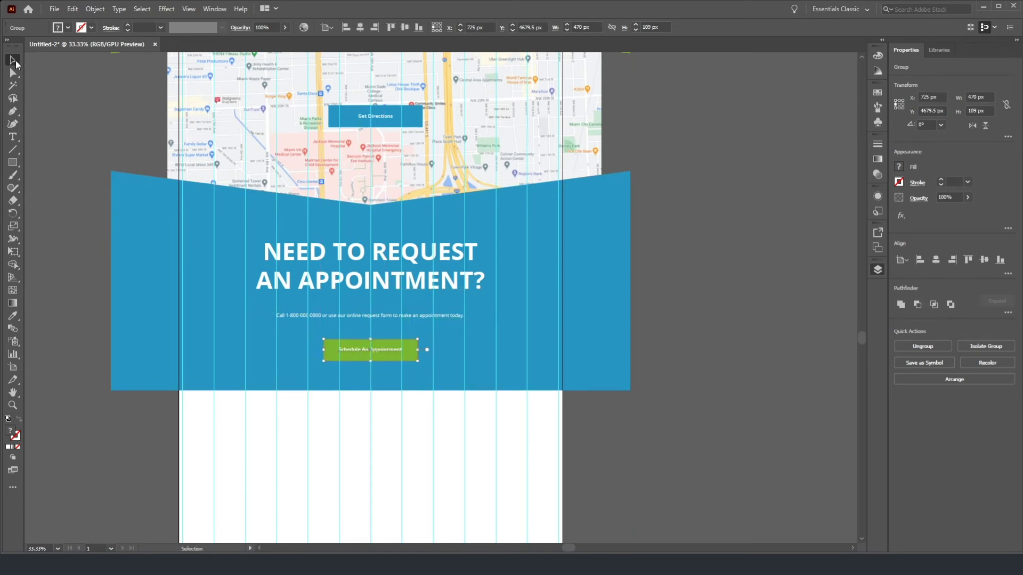
Step: Tighten the line spacing of the "NEED TO REQUEST AN APPOINTMENT?" header to 115 pt
left_click_drag(213, 180, 215, 180)
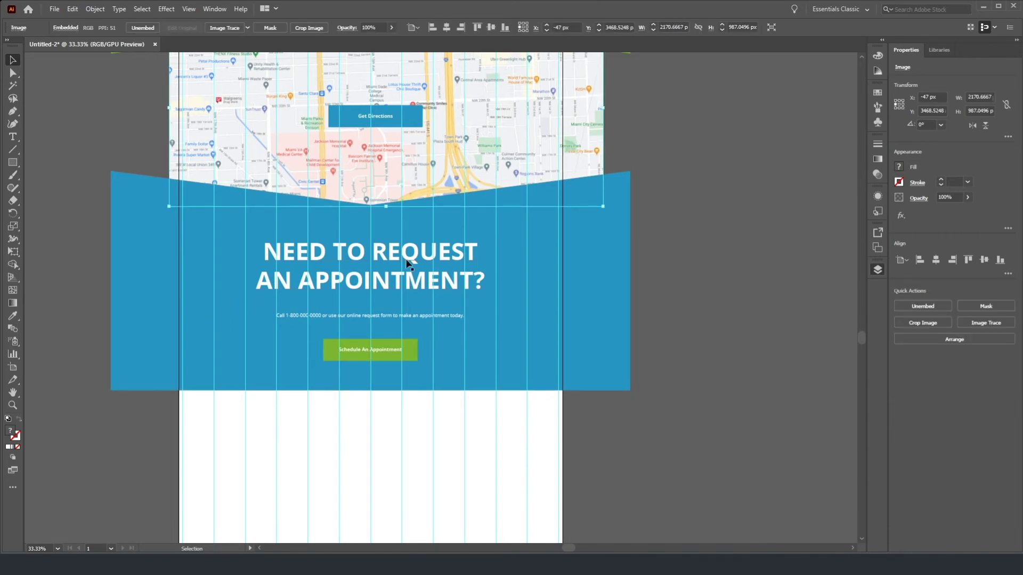
left_click(373, 285)
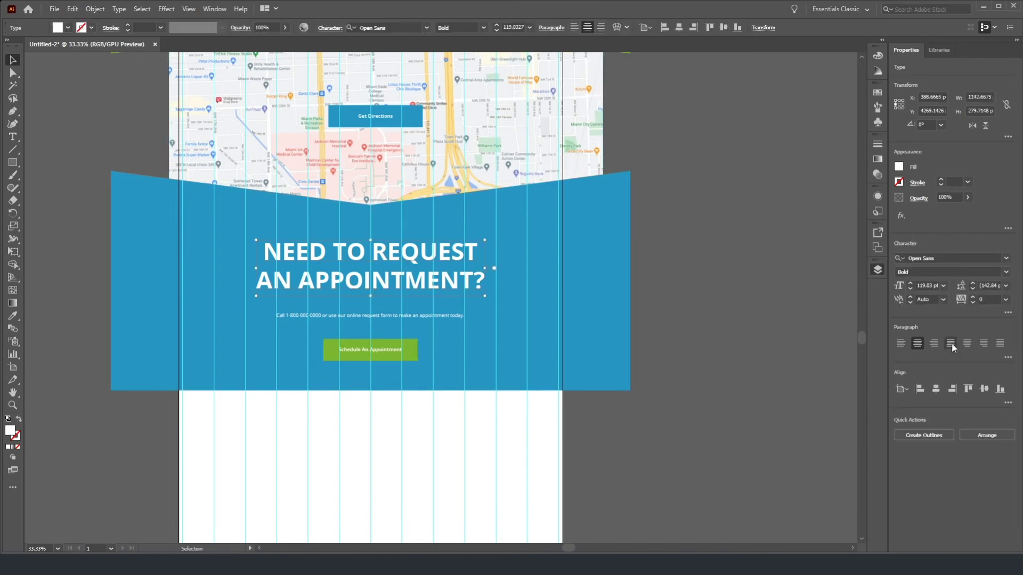
left_click(973, 284)
left_click_drag(973, 287, 973, 287)
left_click(97, 132)
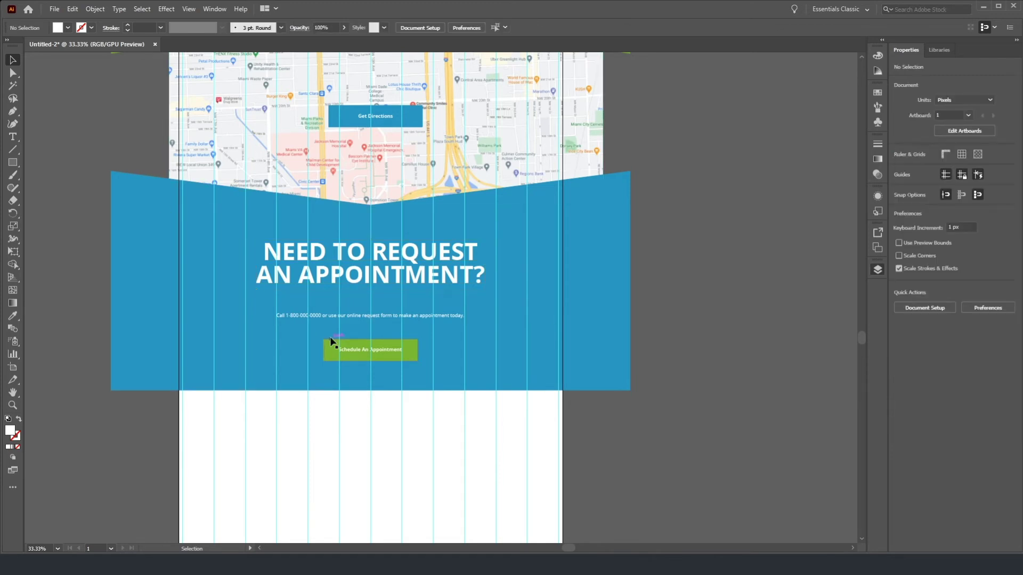
Step: Move the call line and the green appointment button up together, closer to the header
left_click(338, 315)
left_click(354, 350, "shift")
left_click_drag(355, 352, 360, 311)
Step: Shorten the blue appointment section by raising its bottom edge slightly toward the button
left_click(377, 397)
left_click(373, 391)
mouse_move(371, 391)
left_mouse_down()
mouse_move(371, 366)
mouse_move(371, 380)
left_mouse_up()
left_click(619, 418)
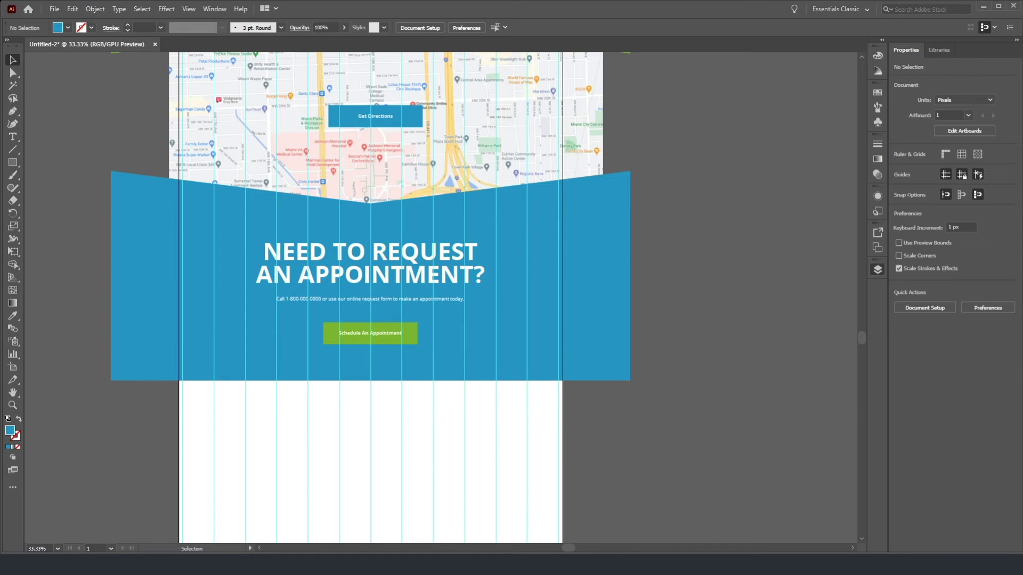
Step: Draw a full-width footer rectangle of 1920 × 728 px directly below the blue appointment section
scroll(305, 232, "down", 2)
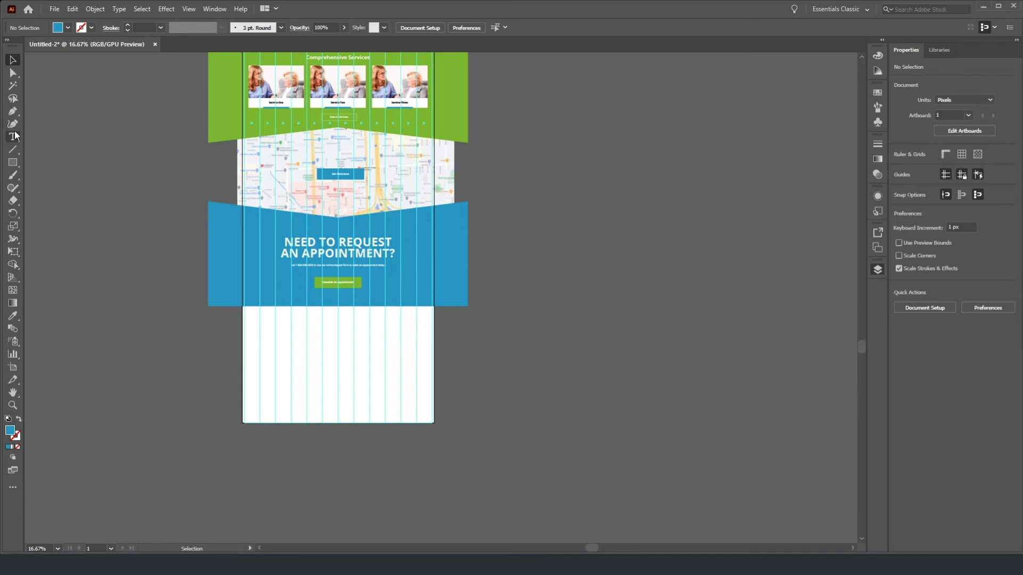
scroll(568, 187, "up", 10)
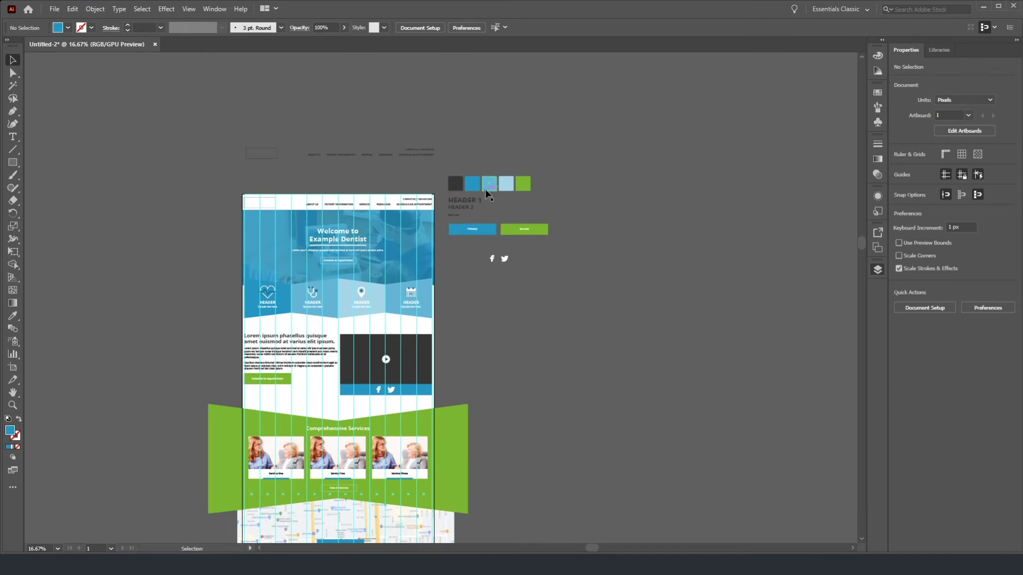
scroll(509, 315, "down", 8)
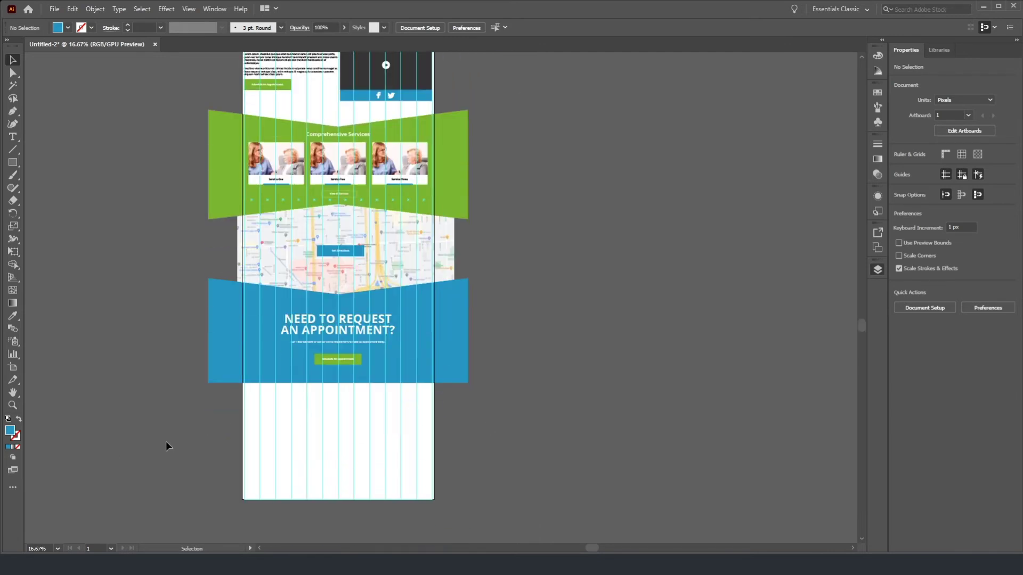
left_click(13, 162)
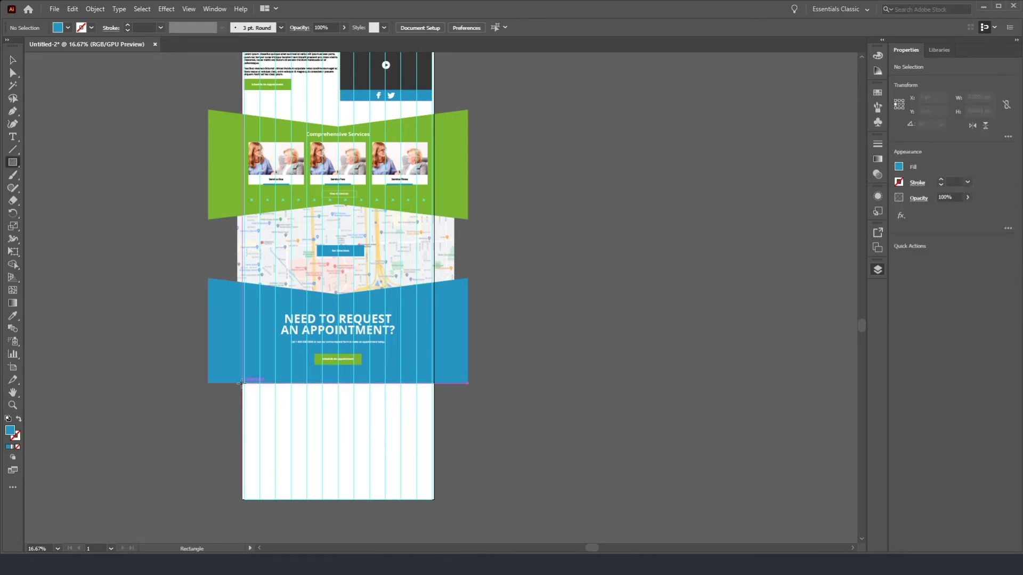
scroll(241, 383, "up", 2)
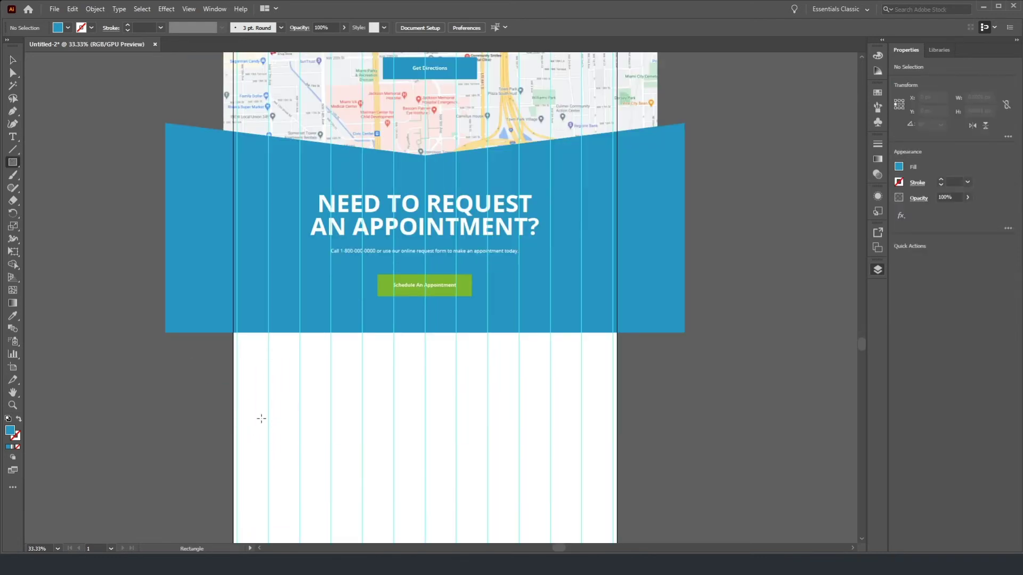
left_click_drag(235, 335, 617, 478)
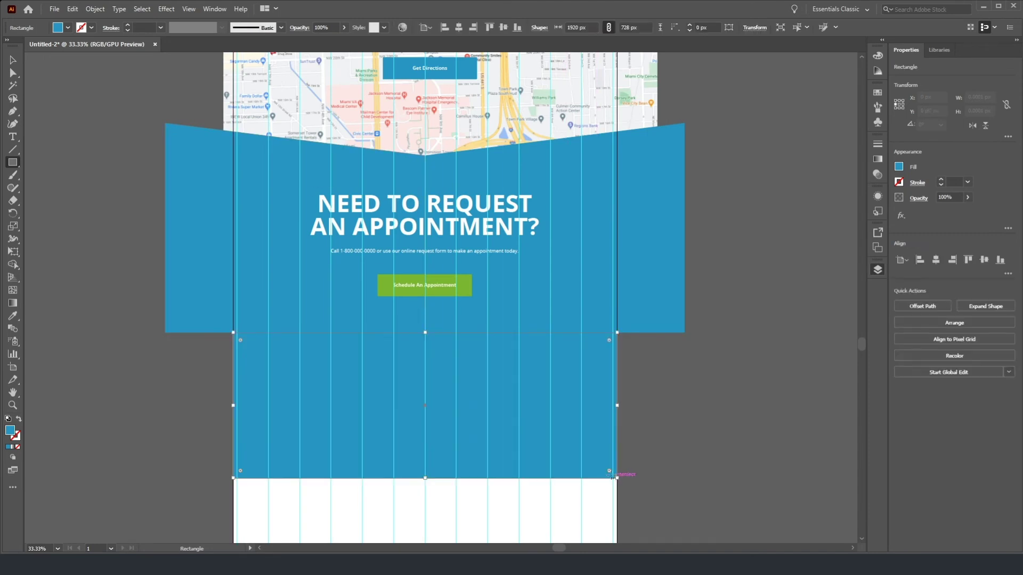
Step: Fill the footer rectangle with the medium light blue sampled from the third swatch of the color palette beside the page
left_click(21, 312)
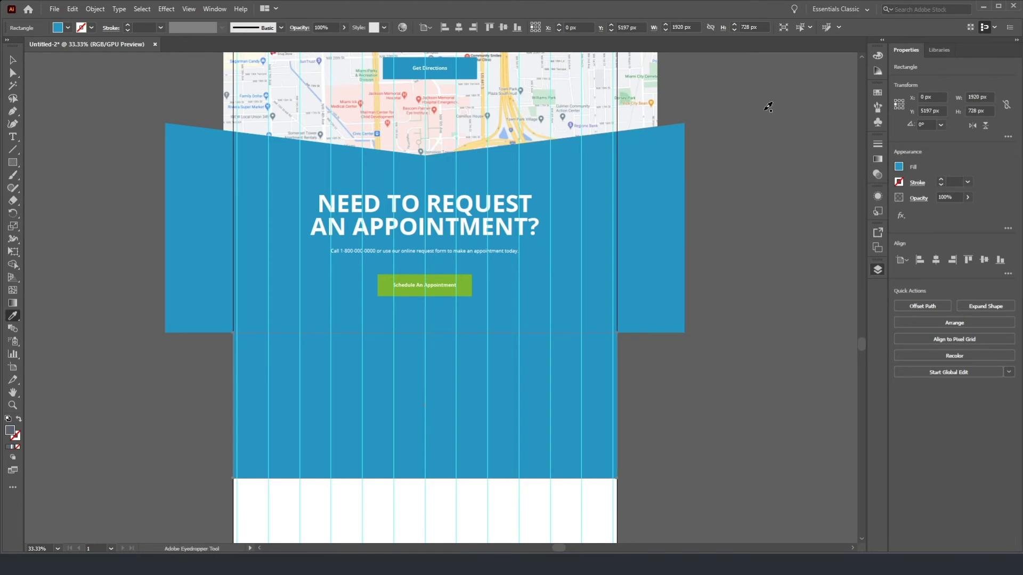
left_click(766, 101)
scroll(751, 129, "down", 3)
scroll(753, 128, "up", 5)
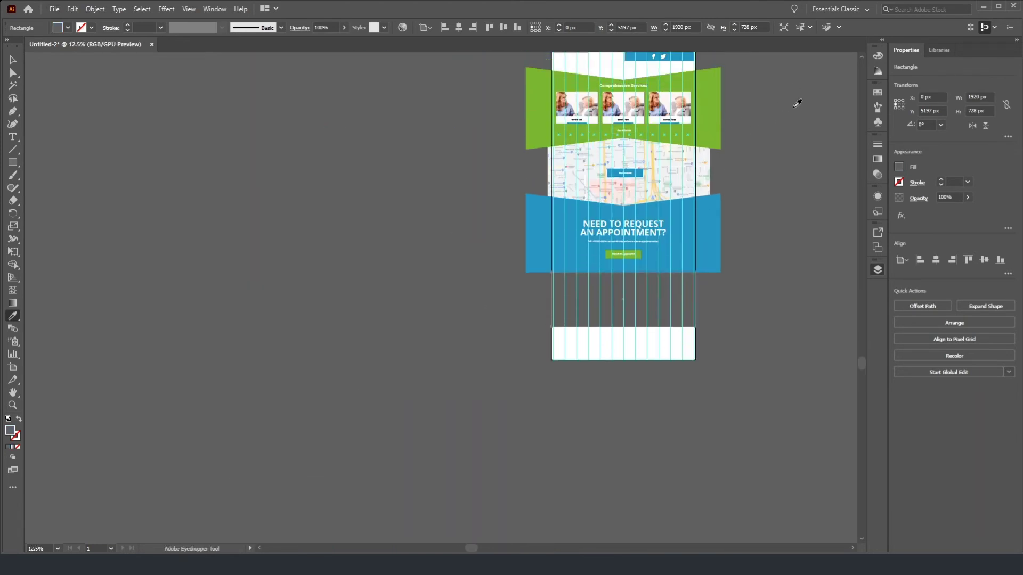
left_click(737, 95)
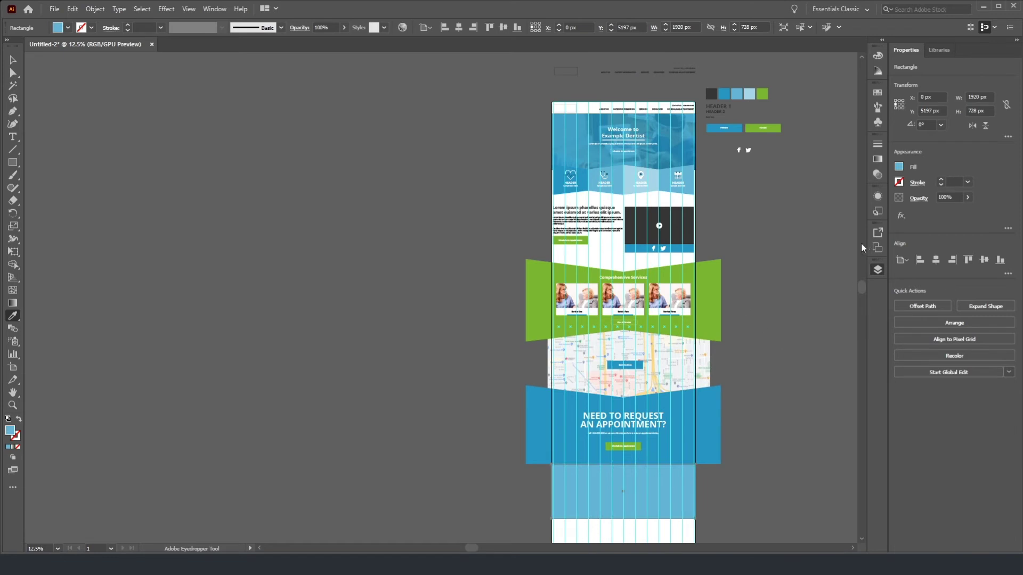
left_click(13, 60)
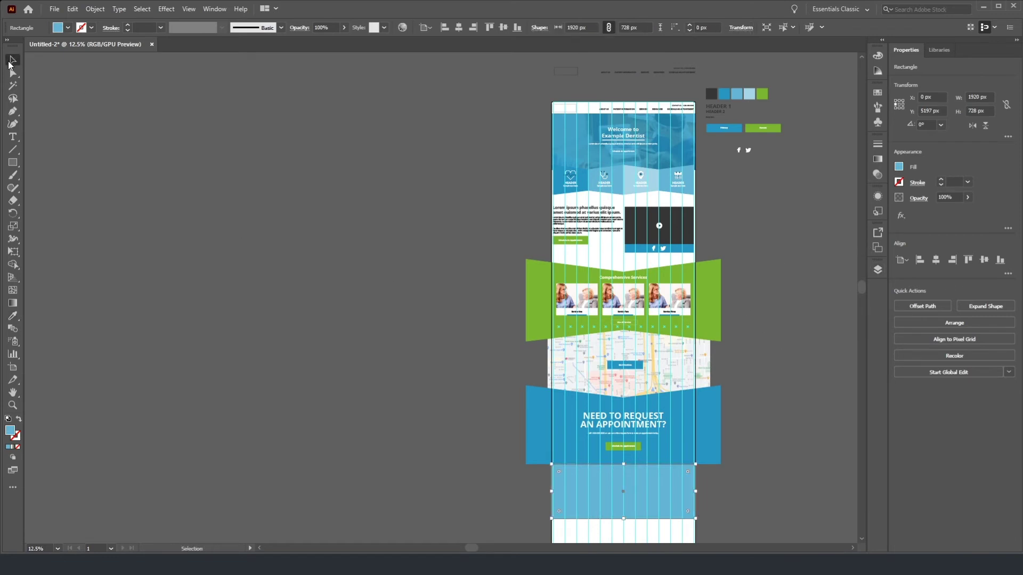
left_click(498, 365)
Step: Draw a 470 × 137 px rectangle in the footer's upper left corner, spanning the first three grid columns
scroll(498, 365, "down", 3)
scroll(513, 366, "up", 7)
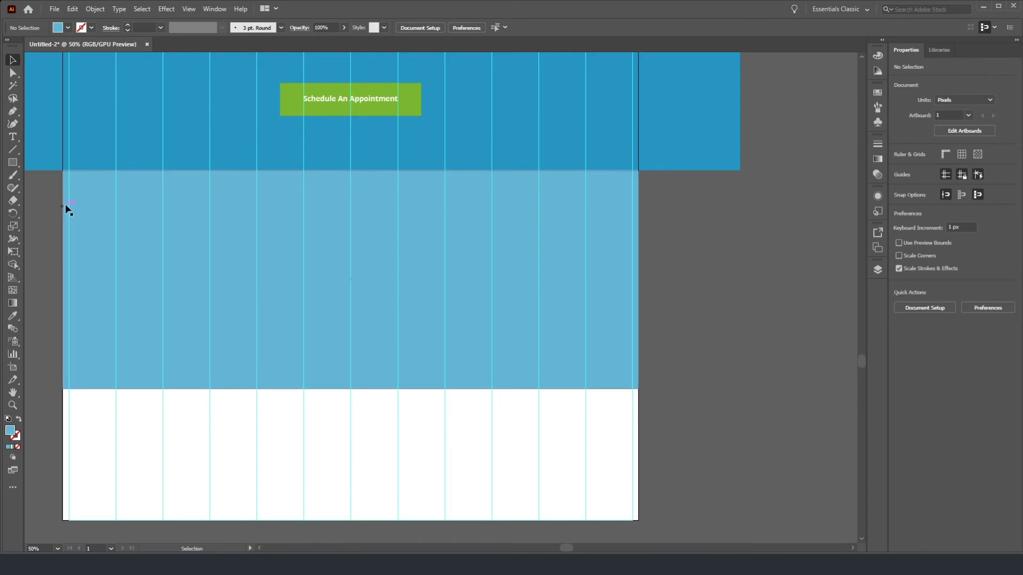
left_click(10, 165)
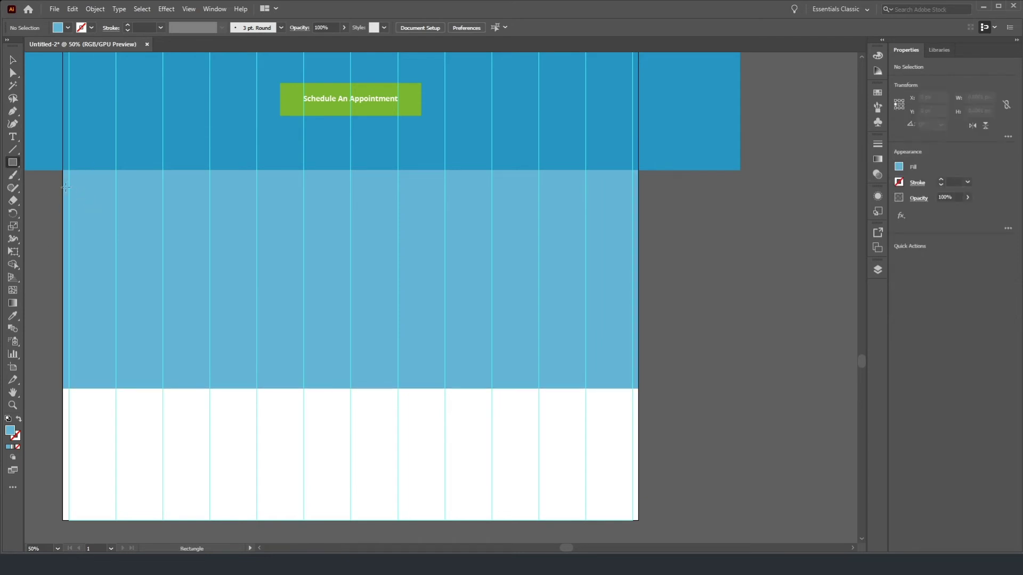
left_click_drag(69, 188, 210, 228)
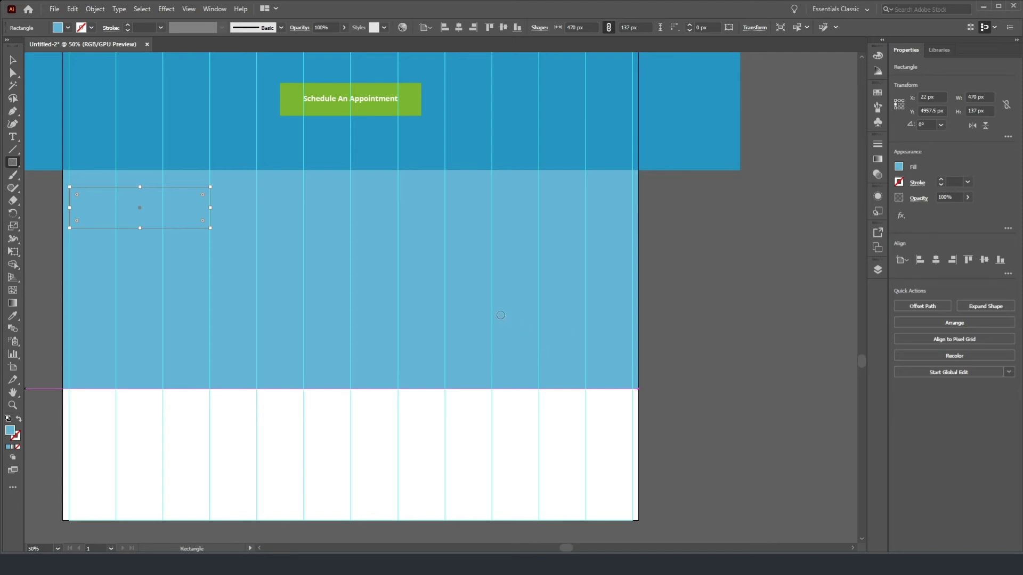
Step: Give the small footer rectangle a white 3 pt outline with no fill
left_click(766, 320)
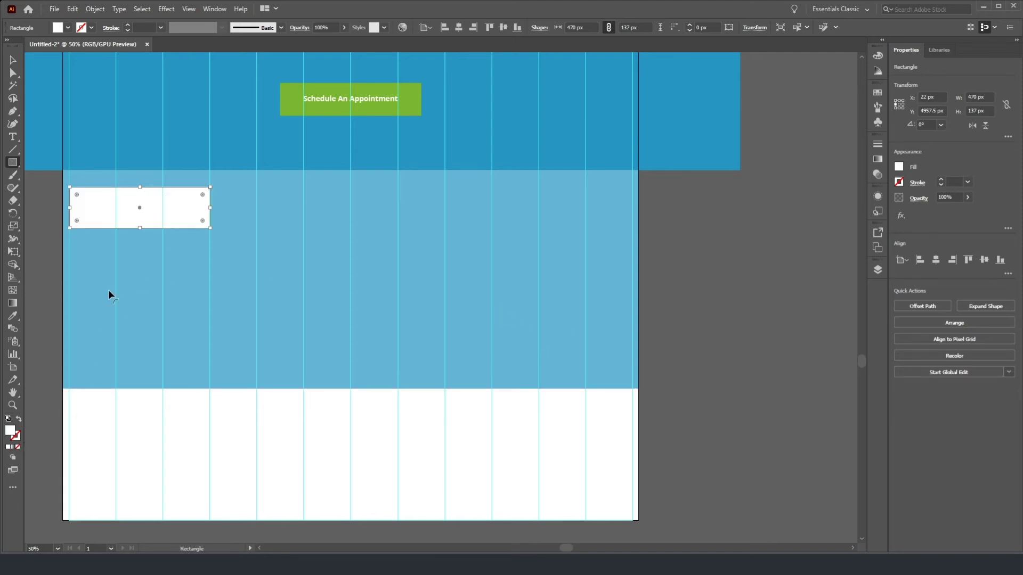
left_click(19, 420)
left_click(13, 60)
left_click(32, 189)
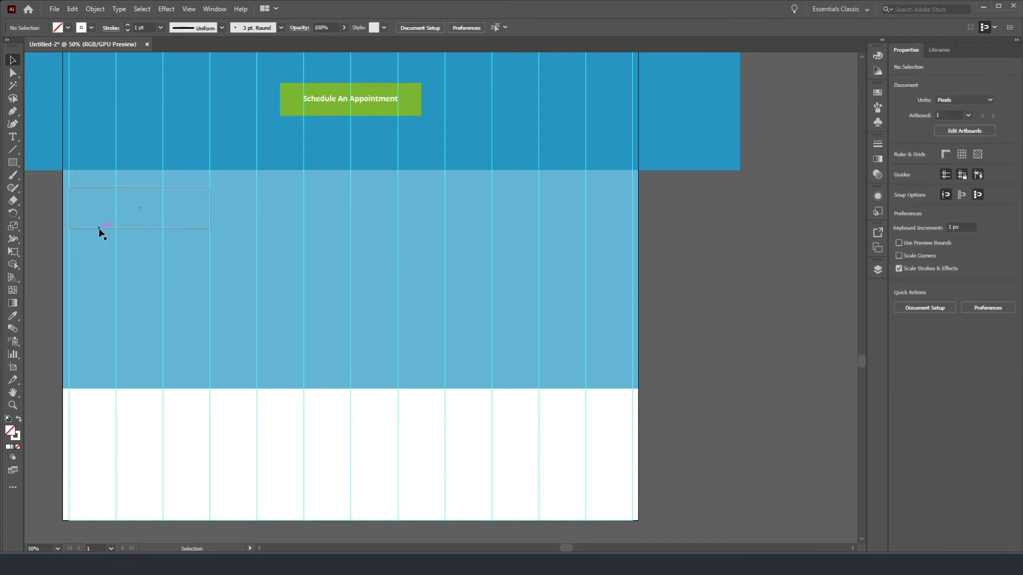
left_click(142, 219)
left_click(141, 227)
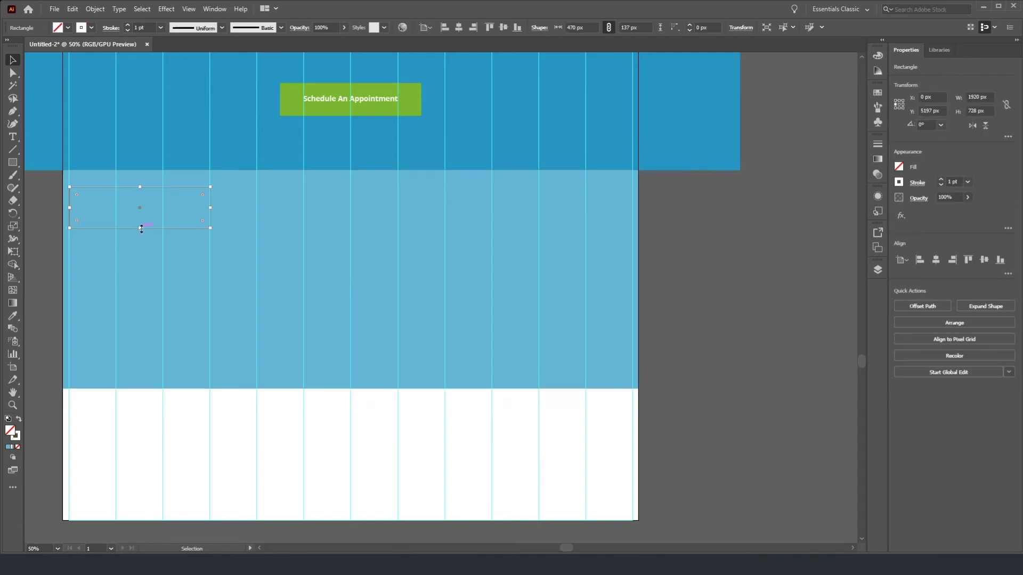
left_click(942, 180)
left_click(941, 180)
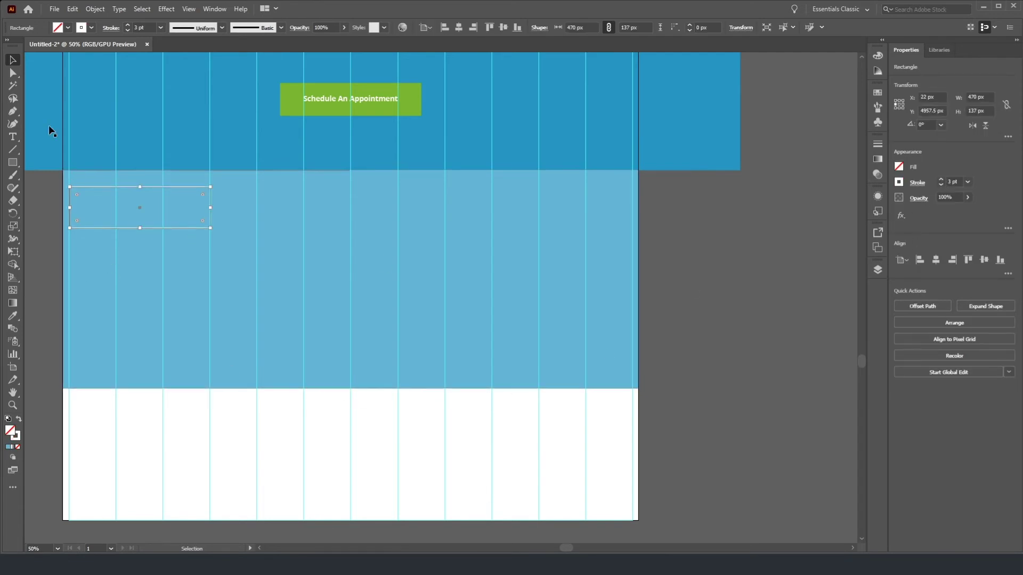
left_click(196, 300)
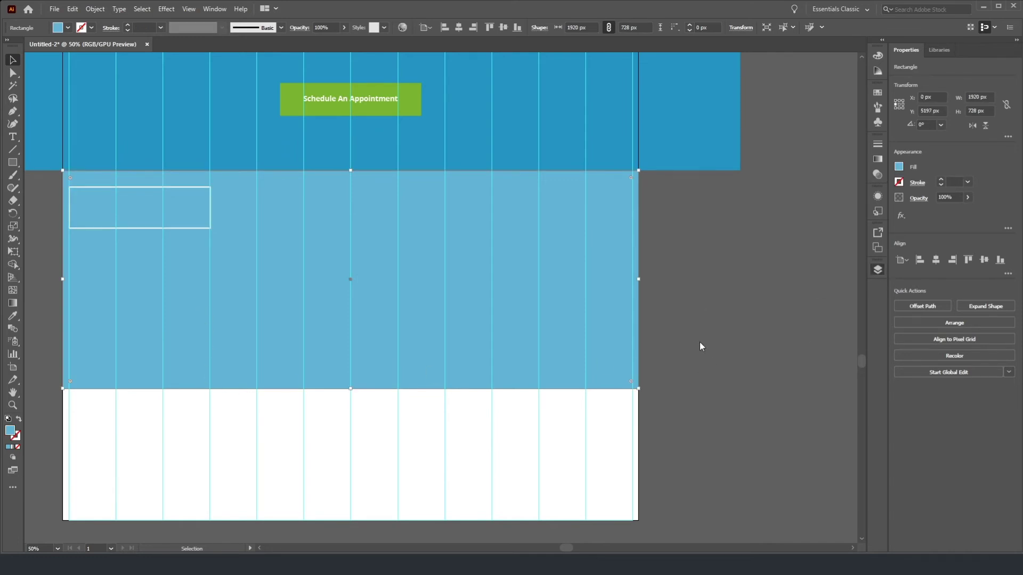
left_click(703, 327)
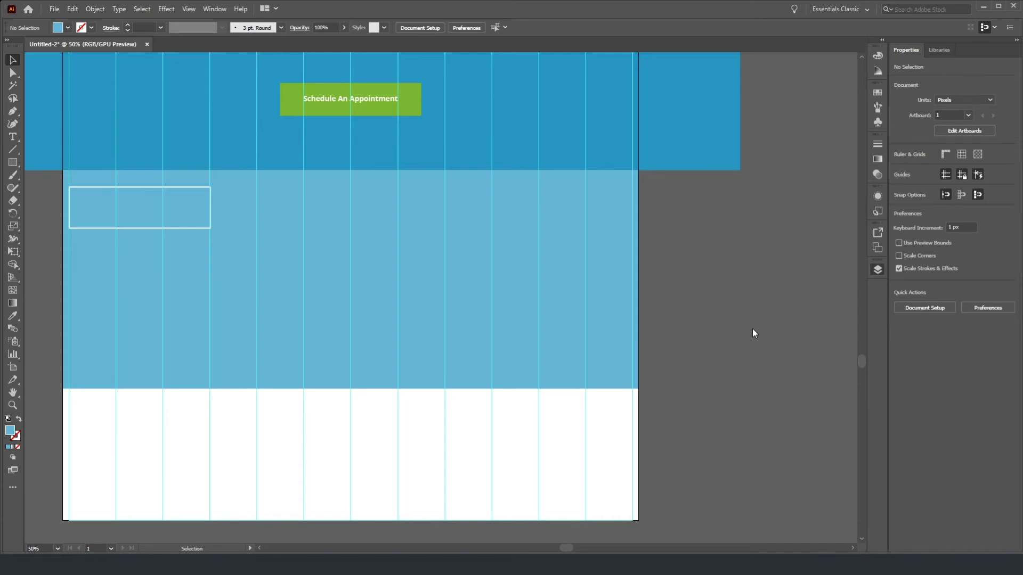
key("ctrl+alt+]")
key("ctrl+a")
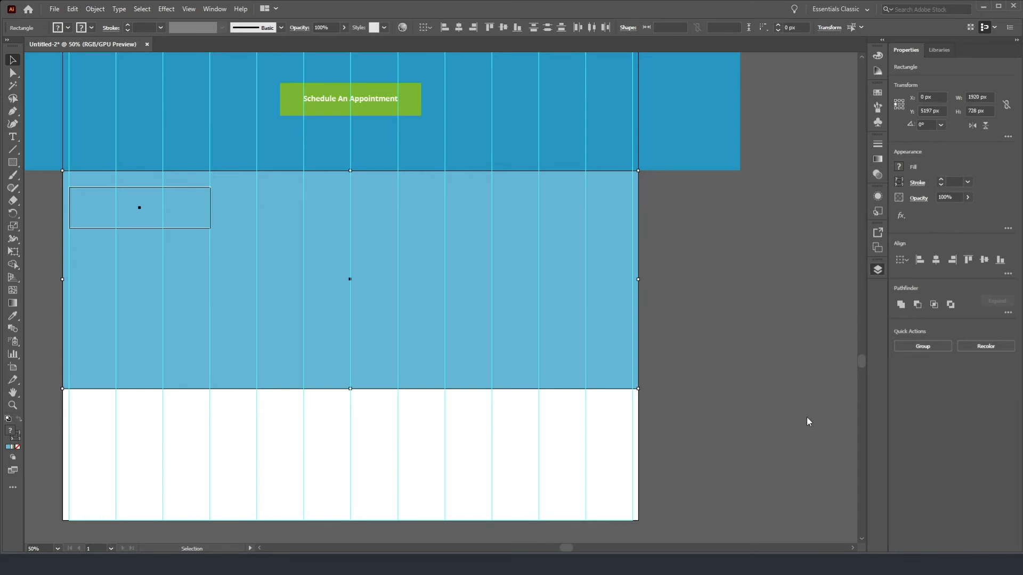
left_click(198, 412)
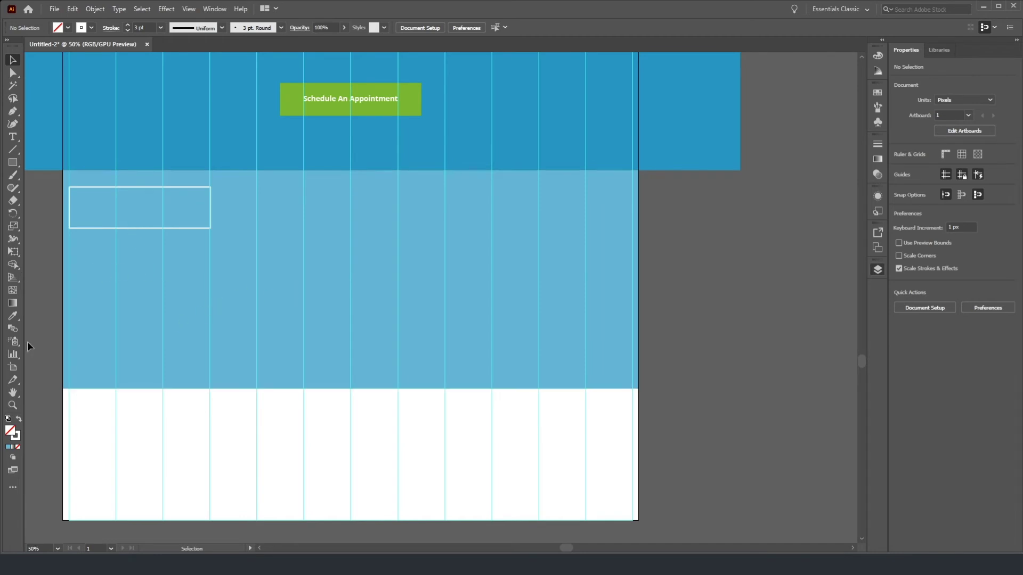
Step: Add a left-aligned line of lorem ipsum placeholder text beneath the outlined rectangle in the footer
left_click(13, 136)
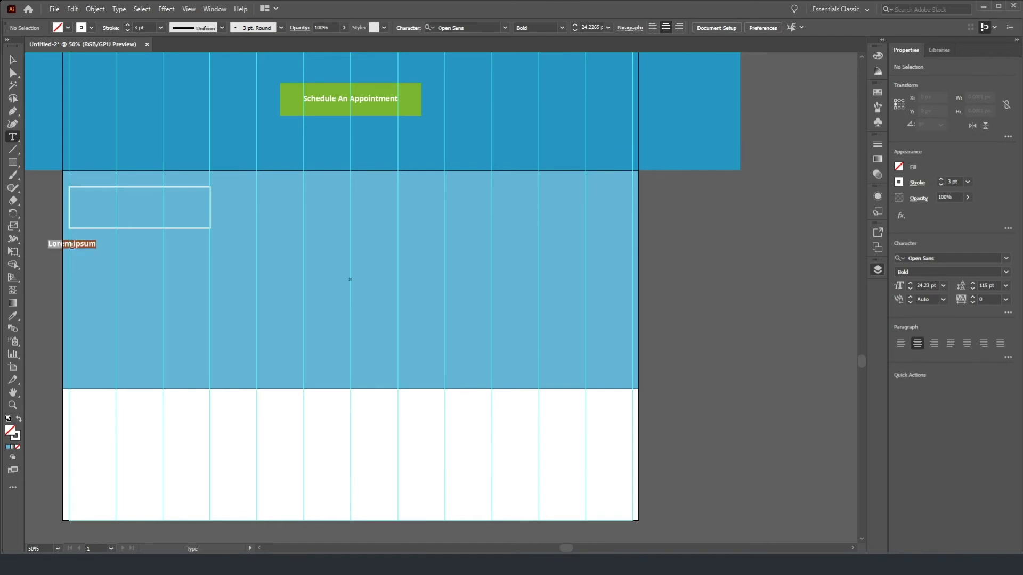
left_click(78, 252)
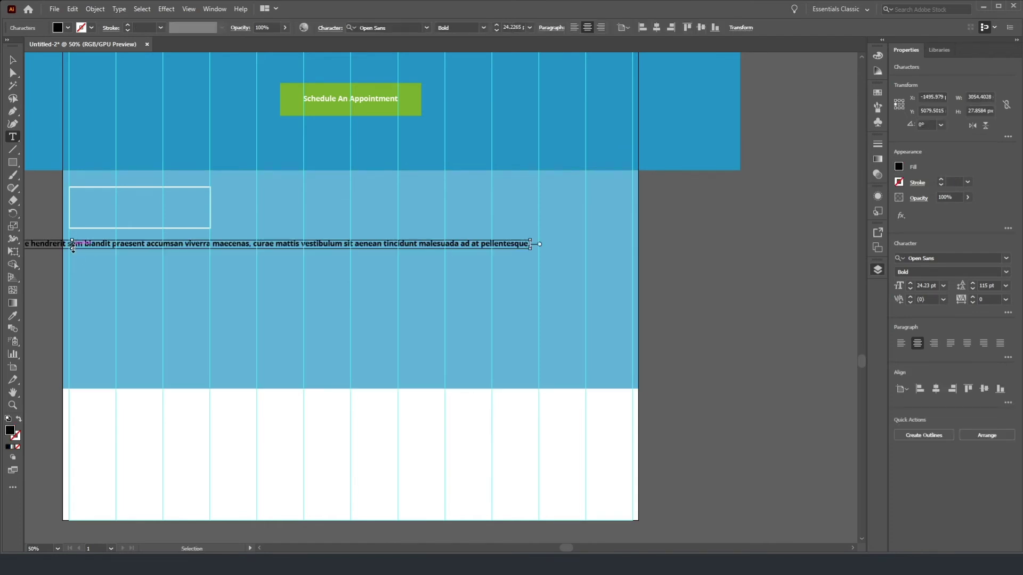
left_click(900, 344)
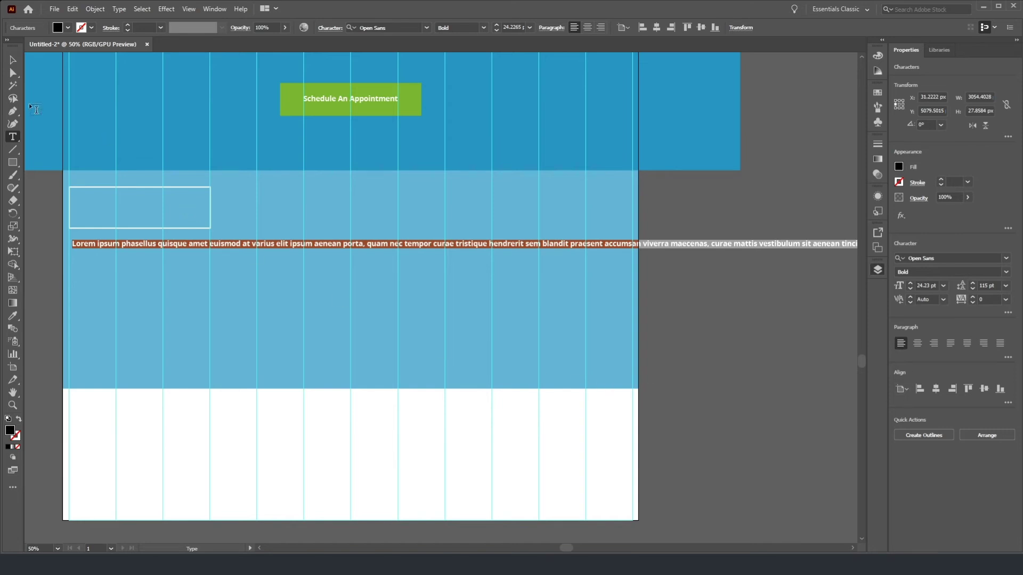
left_click(13, 59)
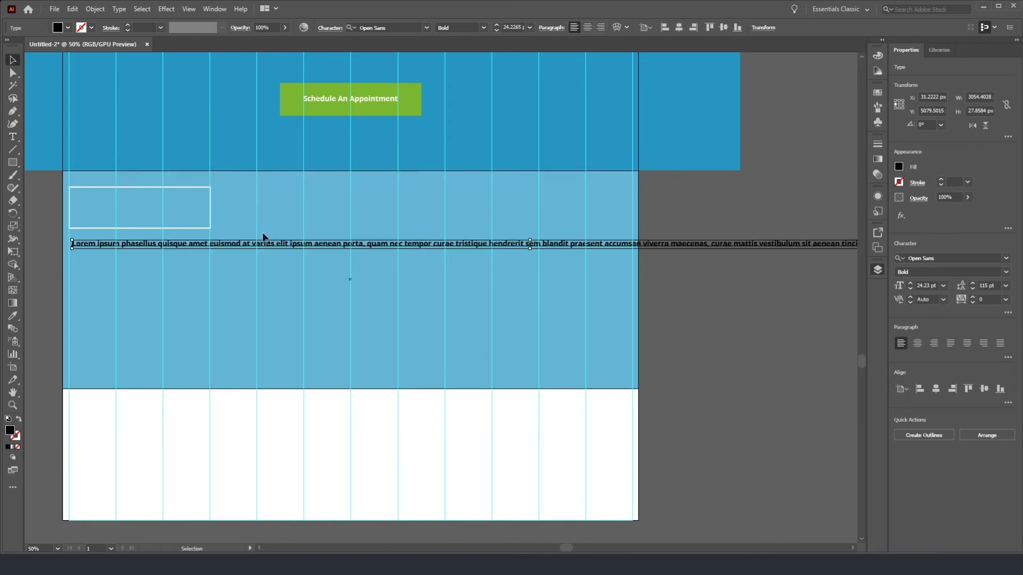
Step: Match the footer's placeholder text to the body text sample in the style guide beside the page using the Eyedropper
scroll(539, 193, "down", 1)
scroll(687, 158, "up", 15)
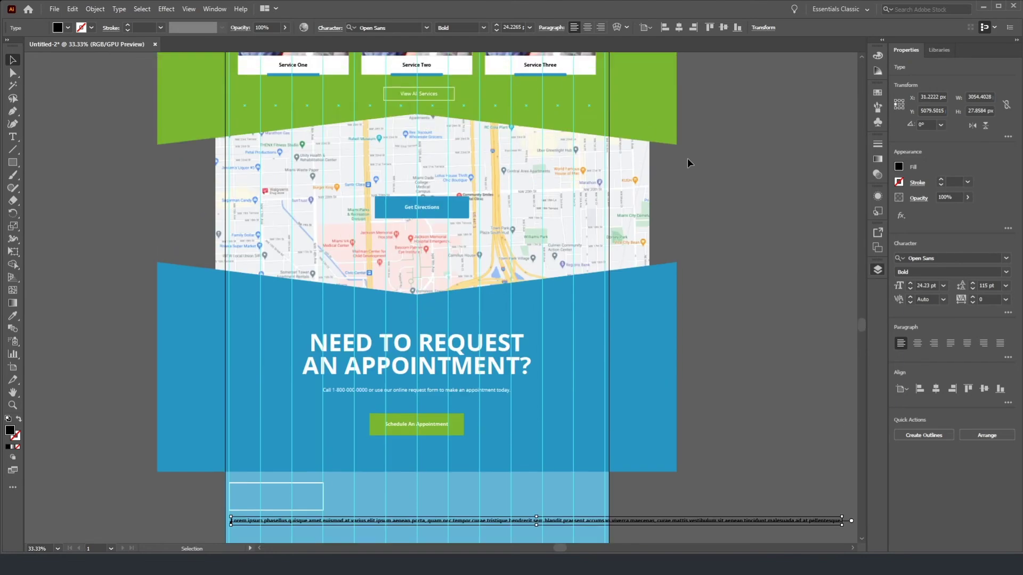
scroll(688, 157, "up", 2)
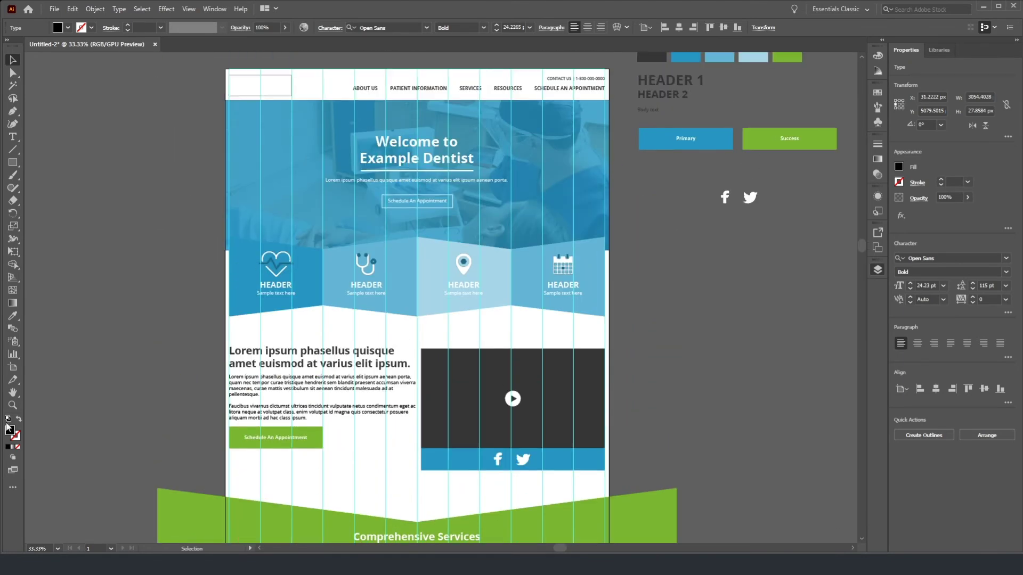
left_click(12, 315)
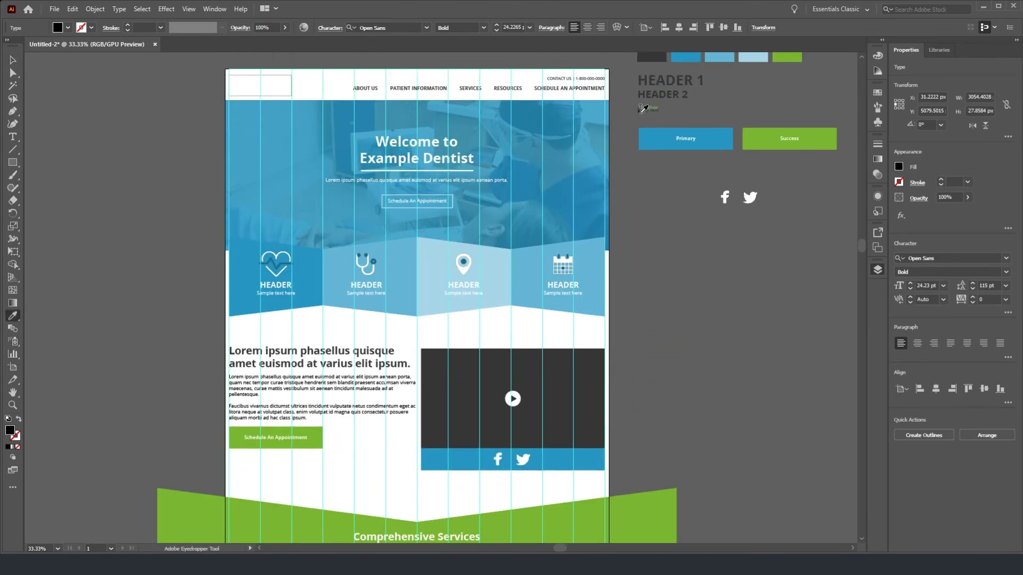
left_click(641, 111)
scroll(367, 410, "down", 20)
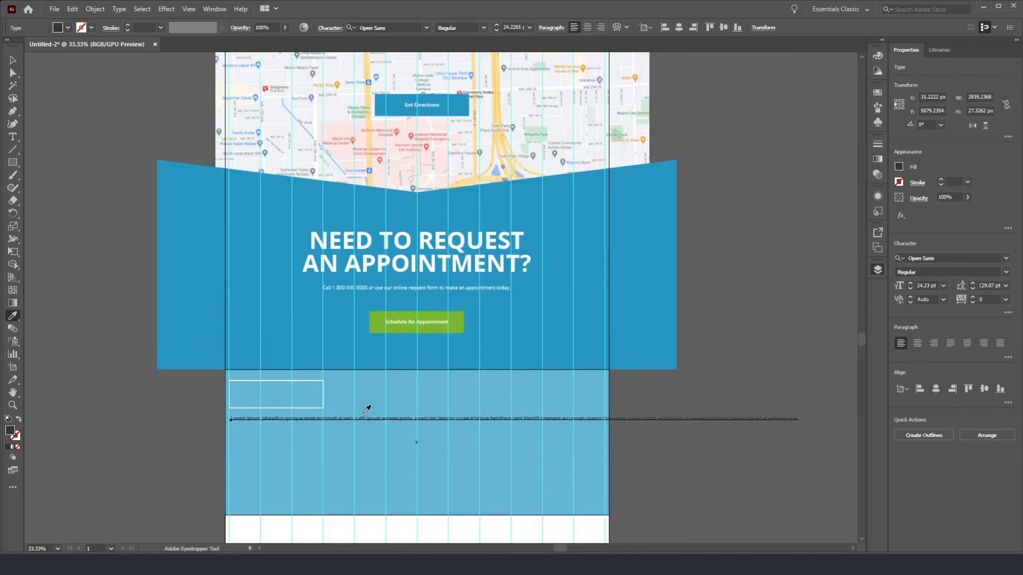
Step: Change the fill of the footer's placeholder text to white
scroll(367, 409, "down", 4)
scroll(265, 340, "up", 1)
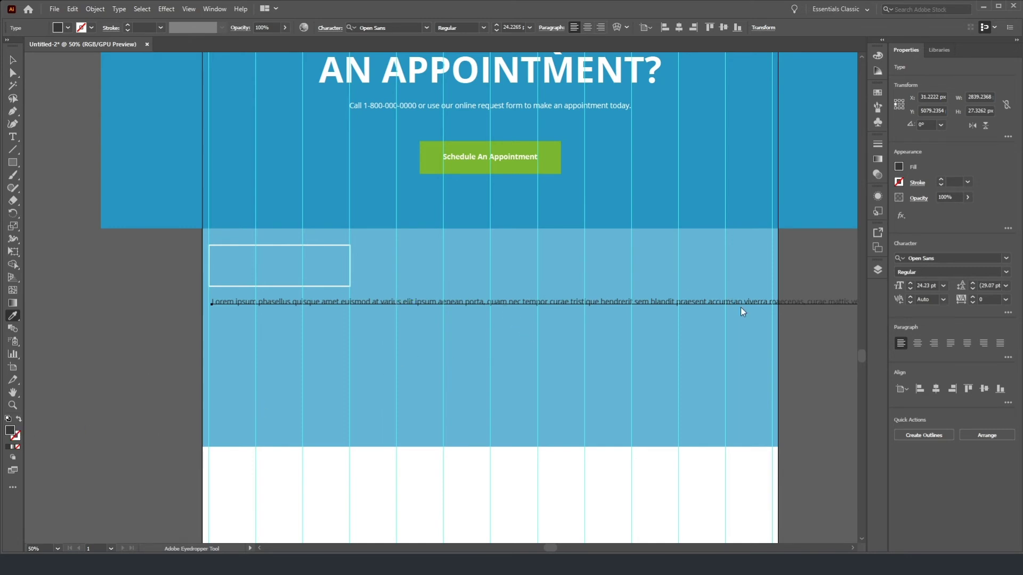
left_click(752, 326)
left_click(13, 60)
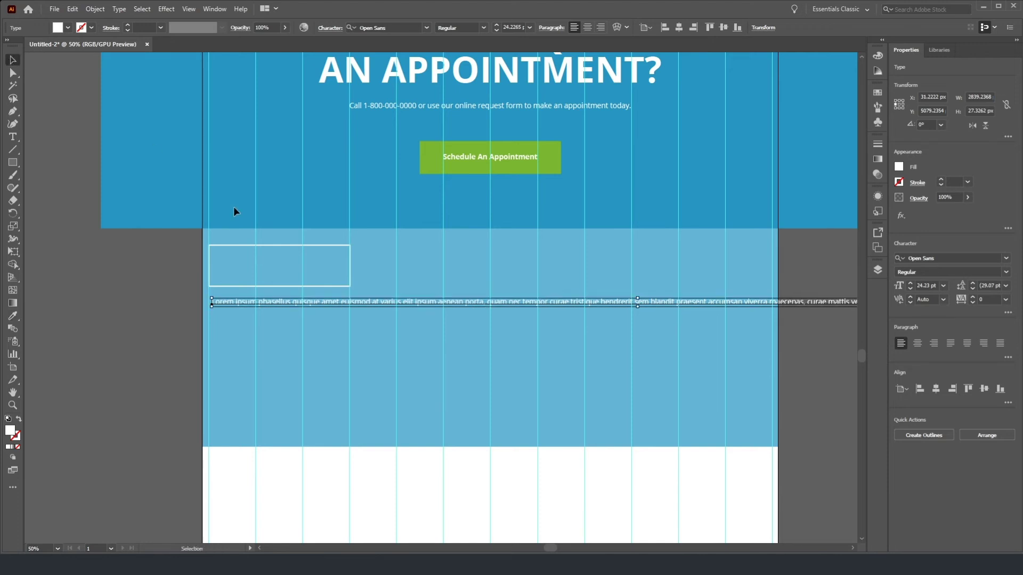
Step: Break the footer's placeholder text into a five-line paragraph beneath the outlined rectangle
left_click(13, 138)
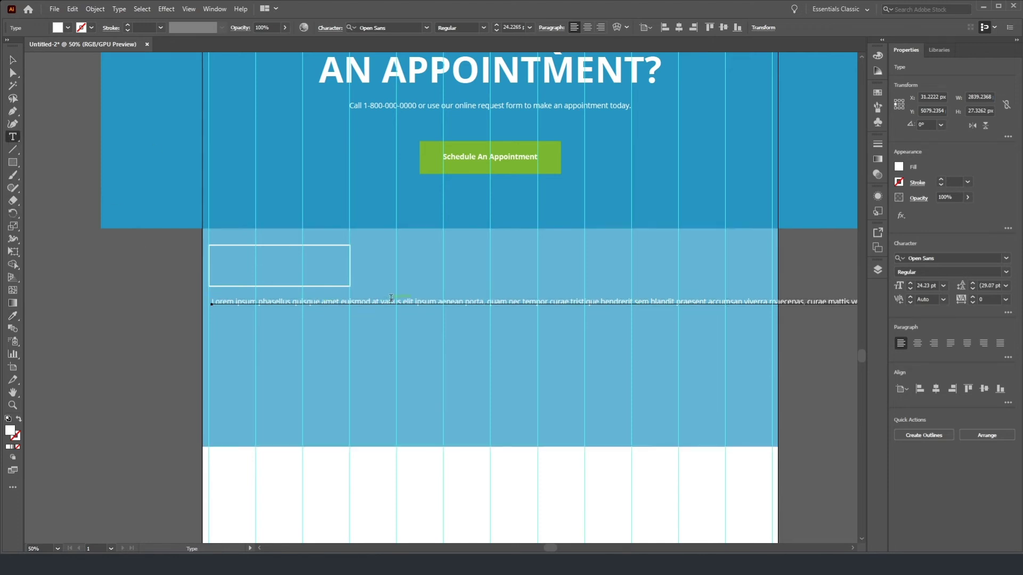
left_click(393, 318)
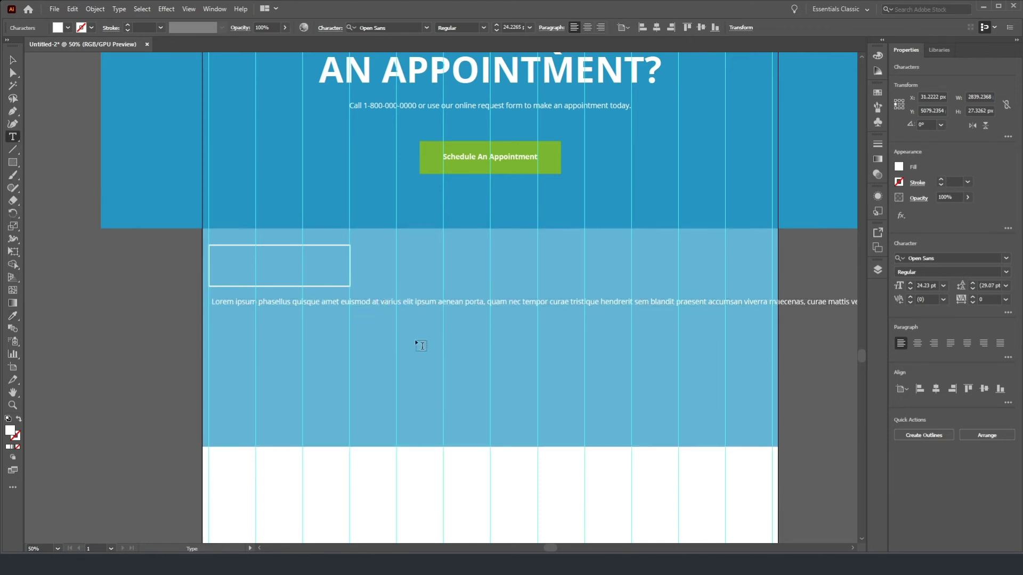
key("Return")
left_click(382, 310)
key("Return")
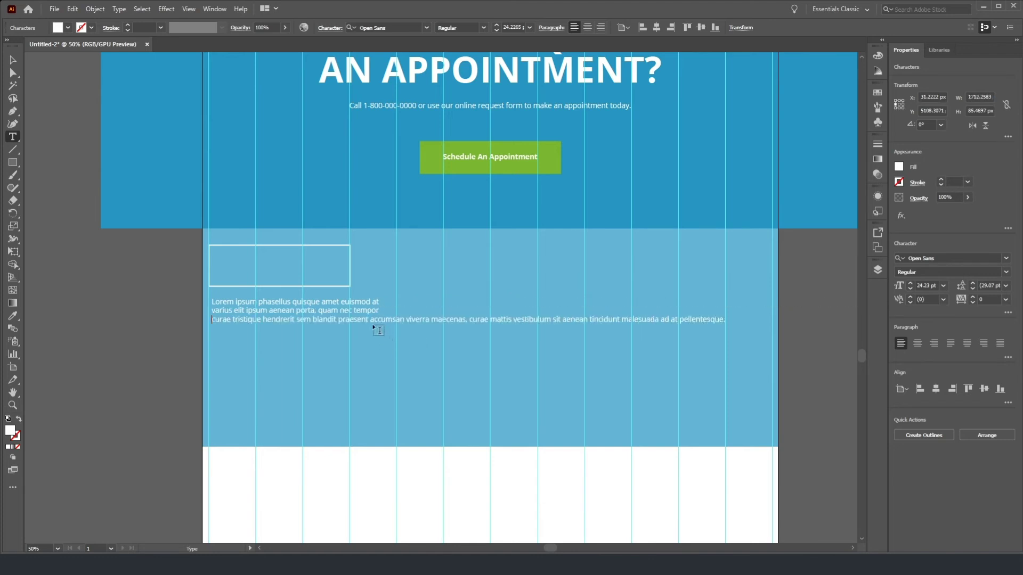
key("Return")
left_click(394, 327)
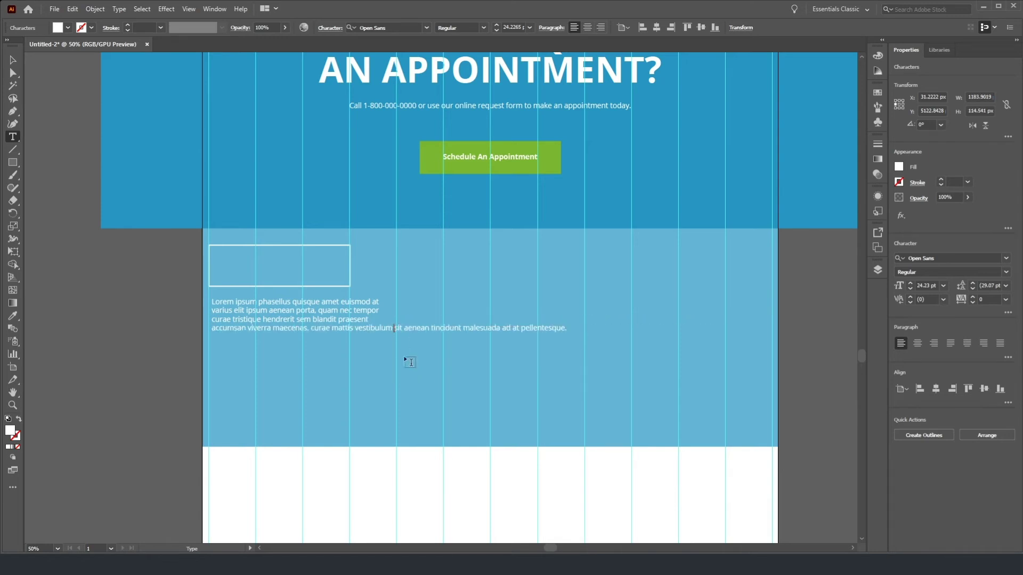
key("Return")
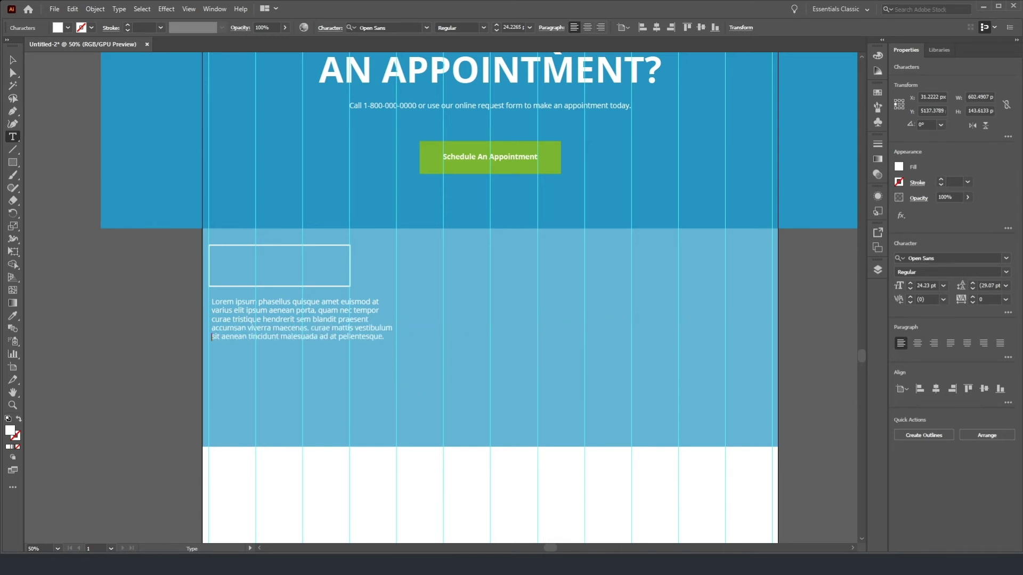
left_click(13, 60)
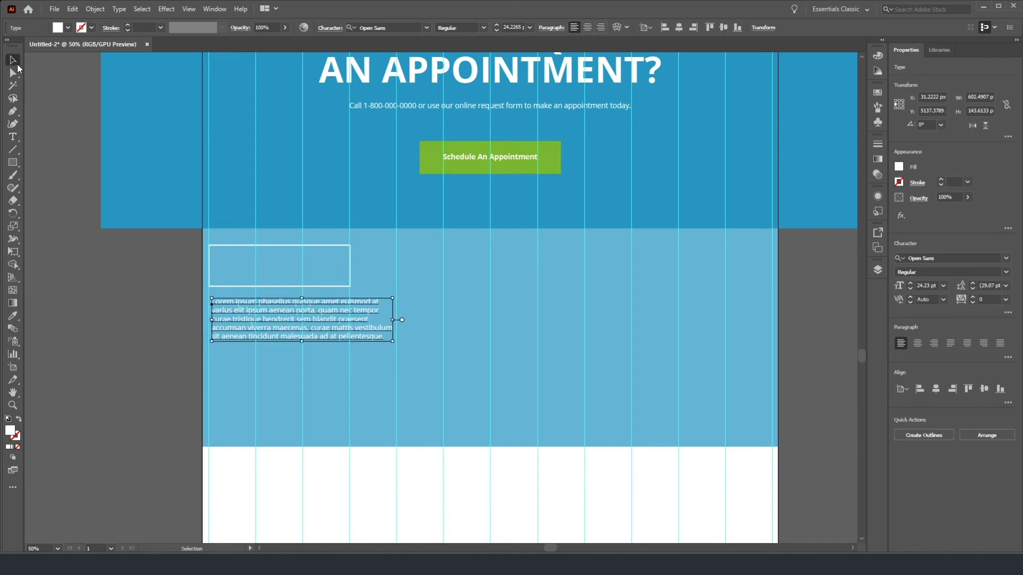
left_click(119, 253)
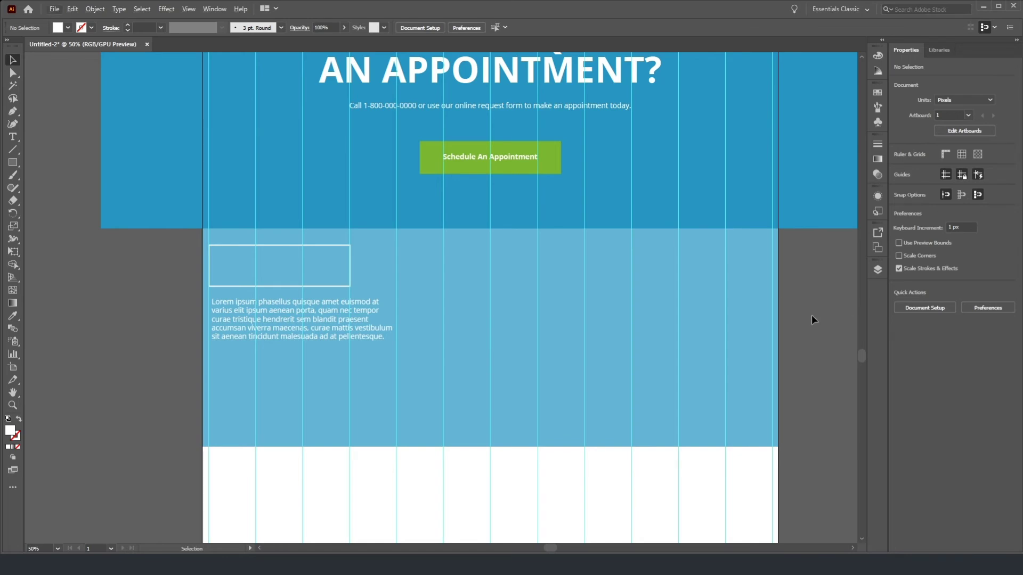
Step: Copy the Facebook and Twitter icons from the bar under the video and place the copies below the footer paragraph
scroll(811, 315, "down", 2)
scroll(821, 295, "up", 4)
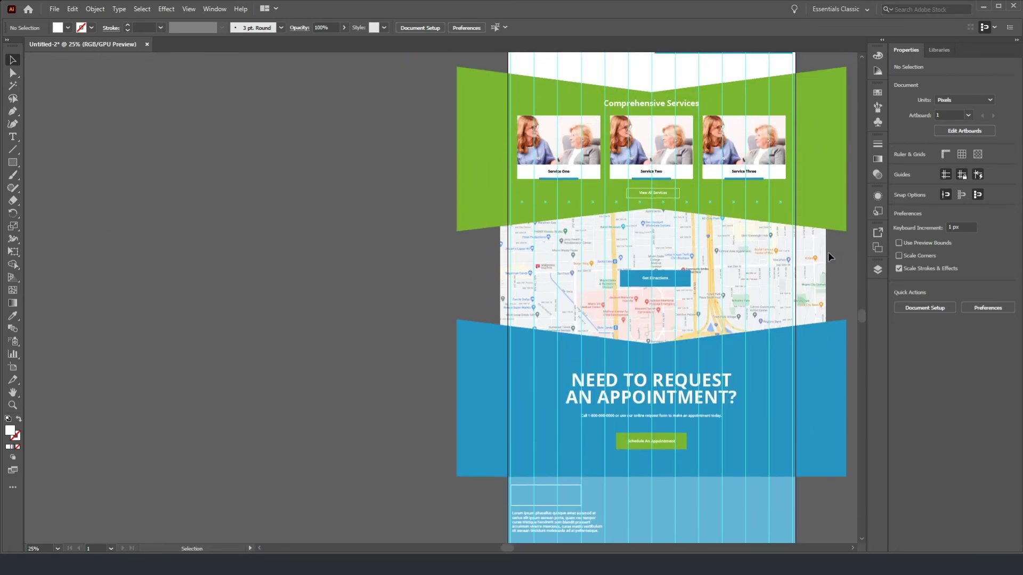
scroll(827, 257, "up", 2)
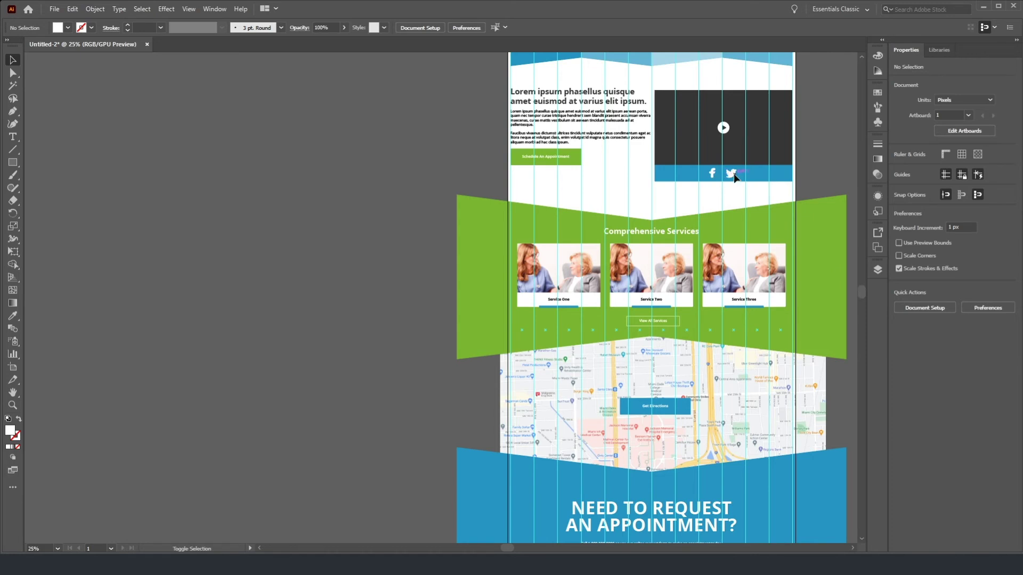
left_click(879, 269)
left_click(730, 174)
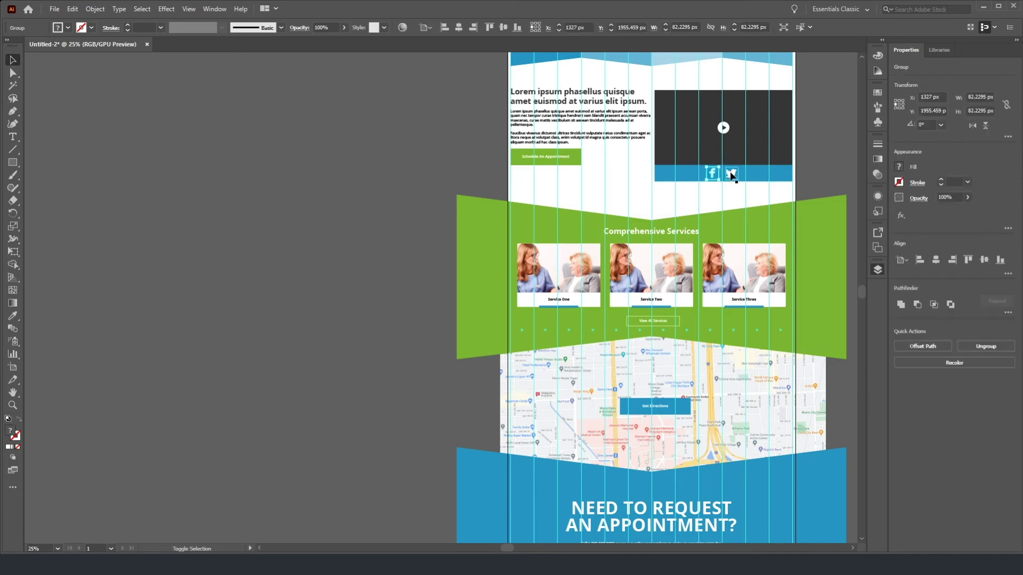
key("a")
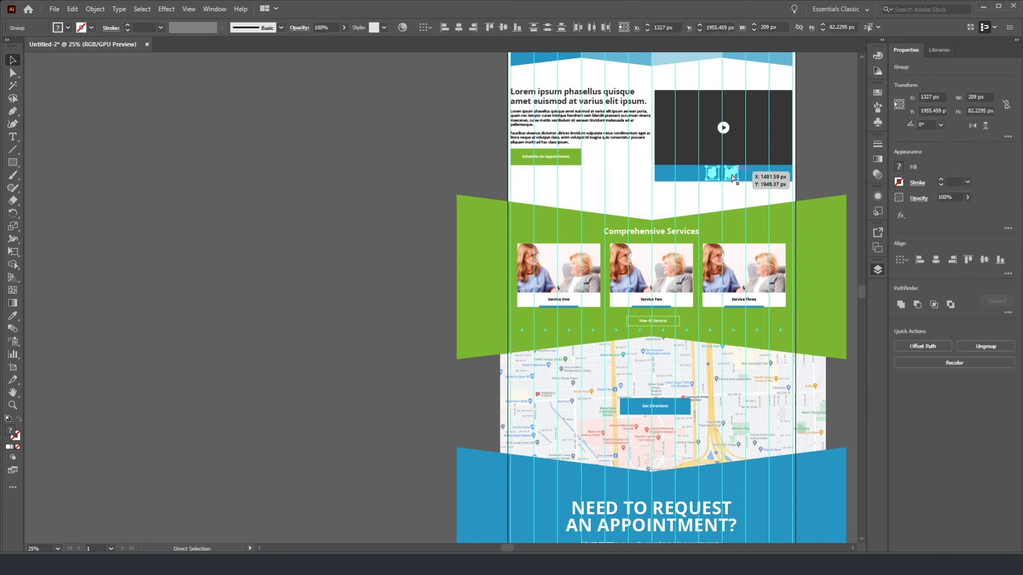
left_click(728, 322)
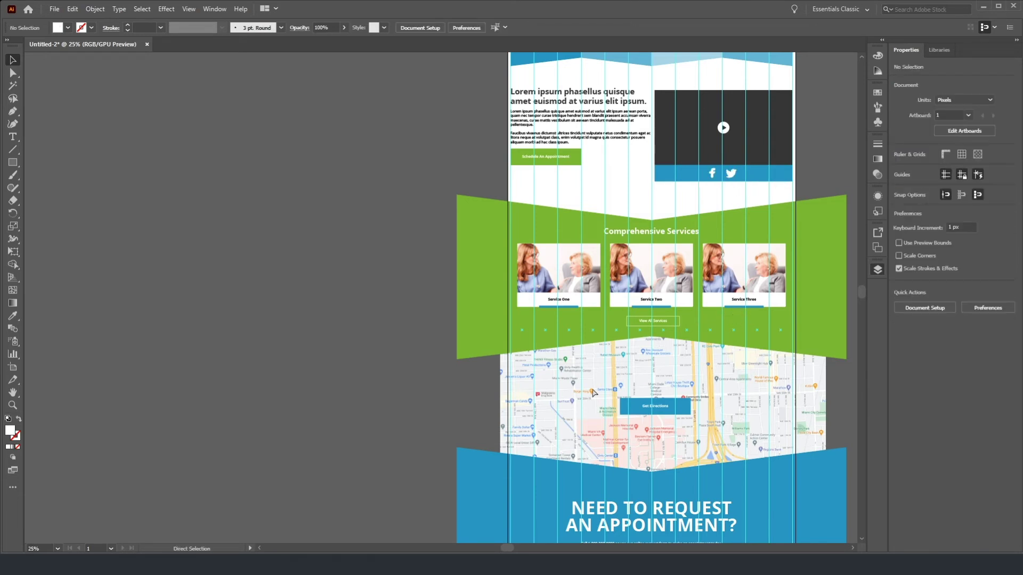
scroll(593, 391, "down", 10)
key("ctrl+v")
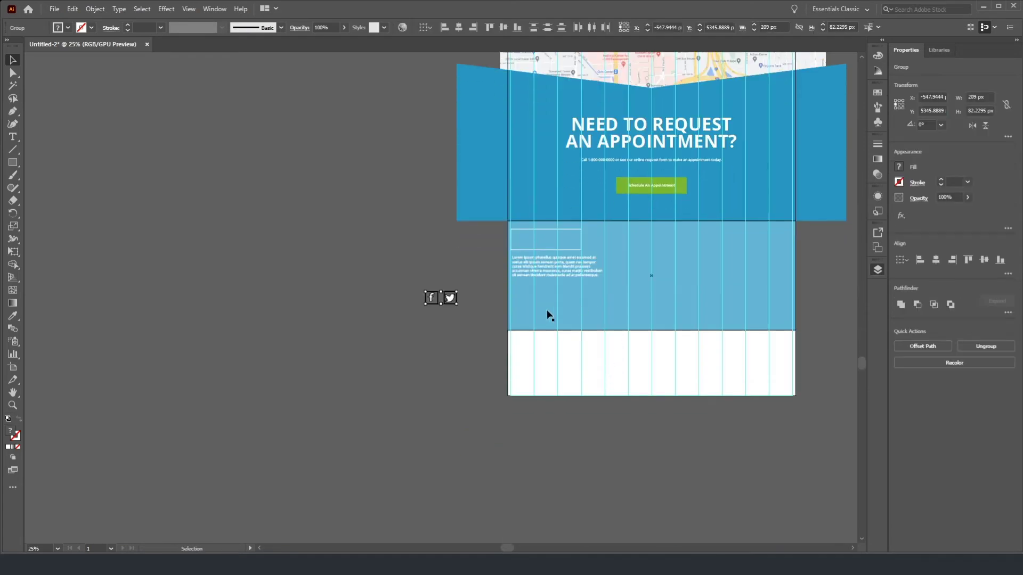
left_click_drag(454, 299, 536, 290)
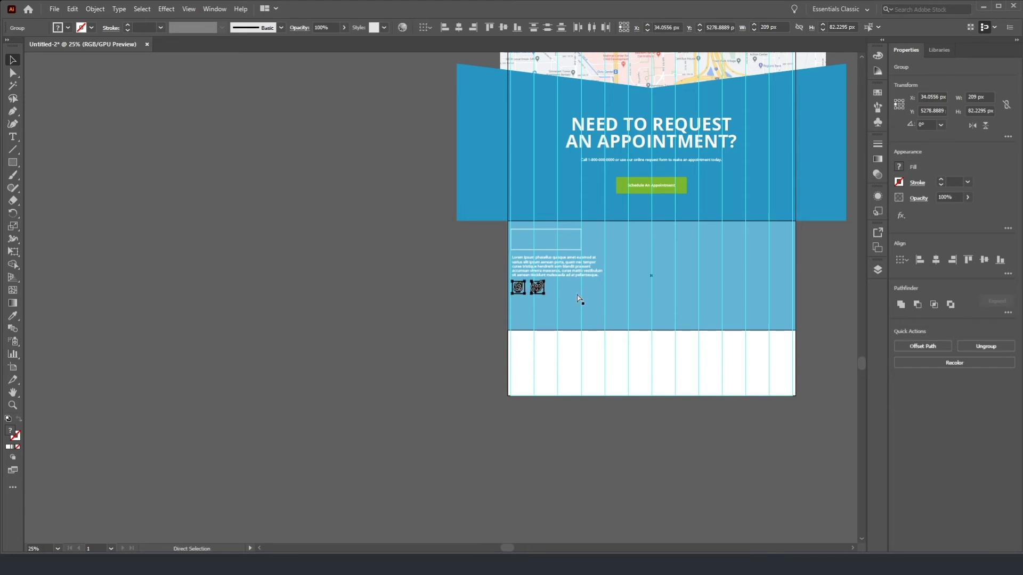
Step: Shift the footer paragraph and the social icons left to line up with the outlined rectangle's left edge
scroll(547, 273, "up", 3)
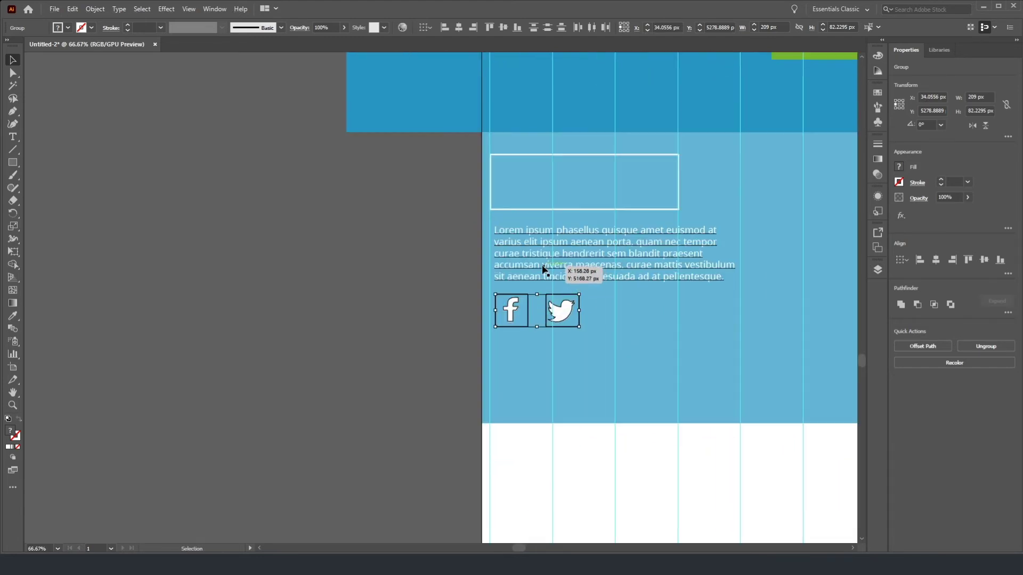
left_click(535, 261)
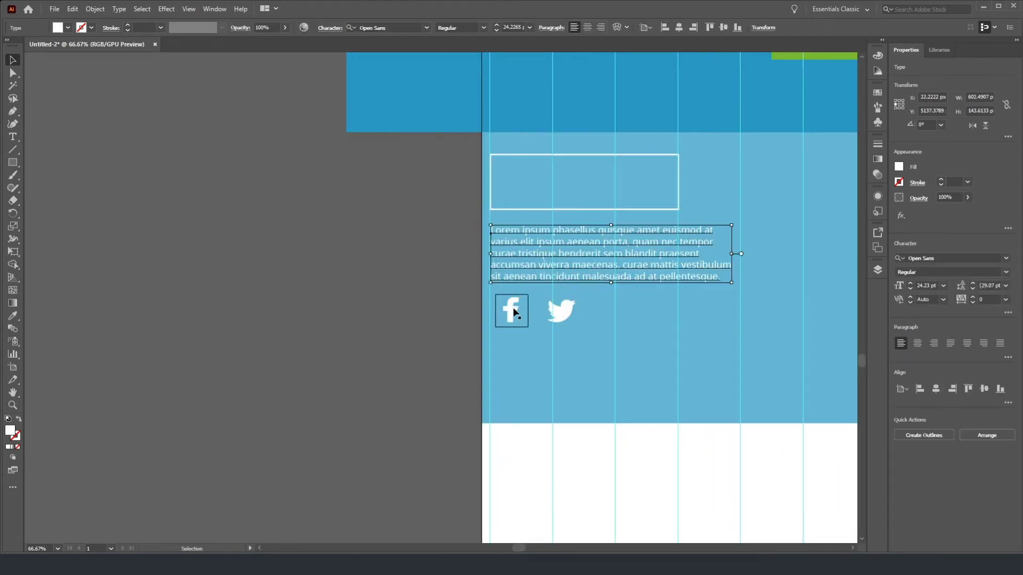
left_click(509, 314)
left_click_drag(511, 314, 508, 314)
left_click(416, 274)
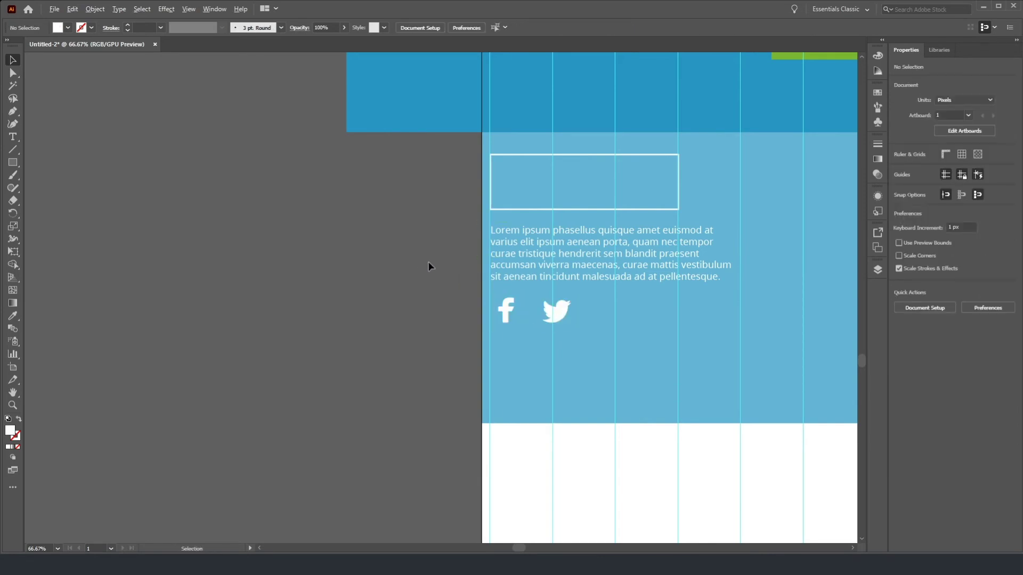
Step: Add the text "Quick Links" near the footer's upper edge at the start of the fifth grid column
scroll(431, 267, "down", 2)
scroll(424, 258, "right", 1)
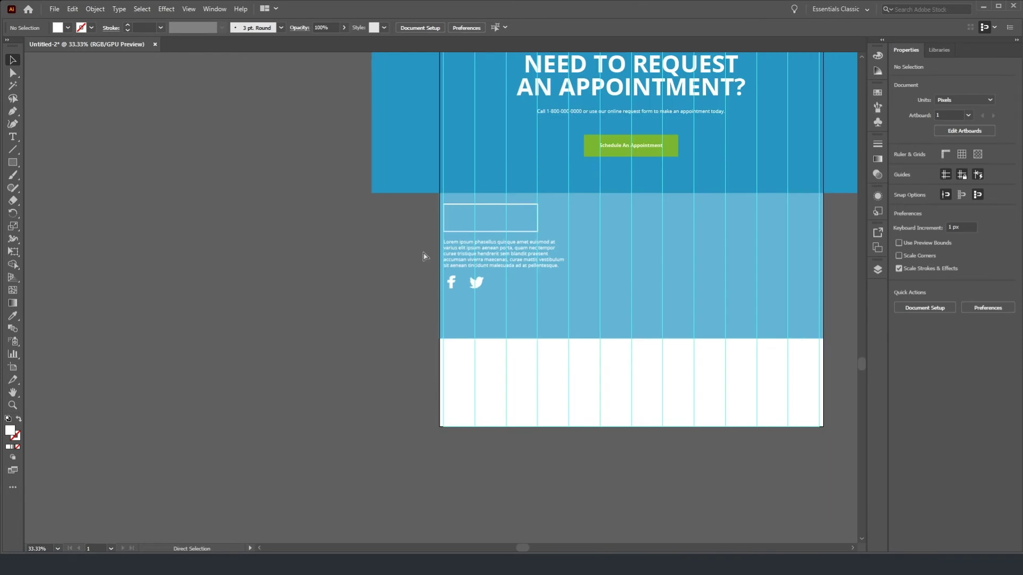
scroll(537, 292, "down", 1)
scroll(639, 260, "up", 1)
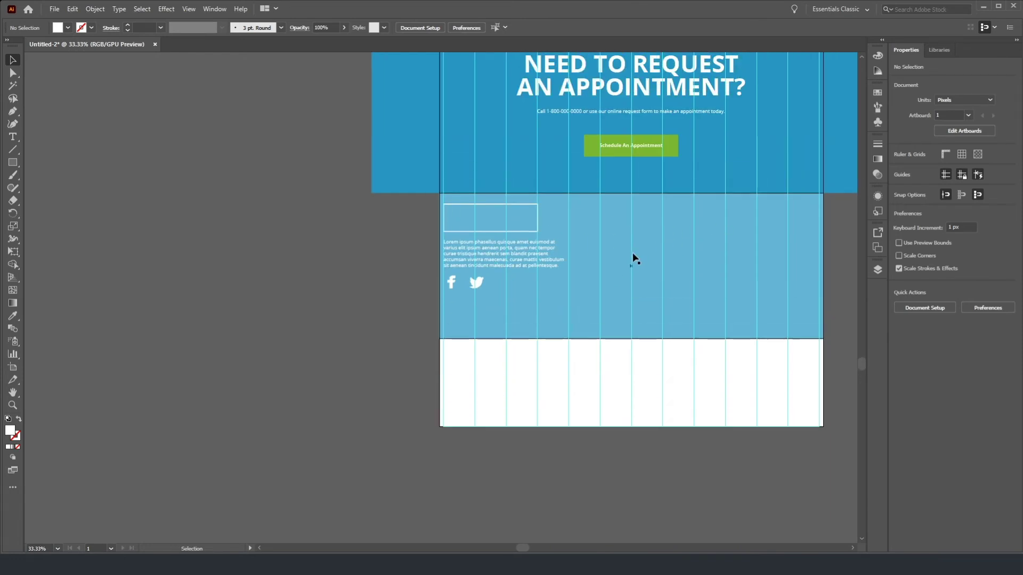
scroll(554, 277, "down", 2)
scroll(554, 277, "up", 3)
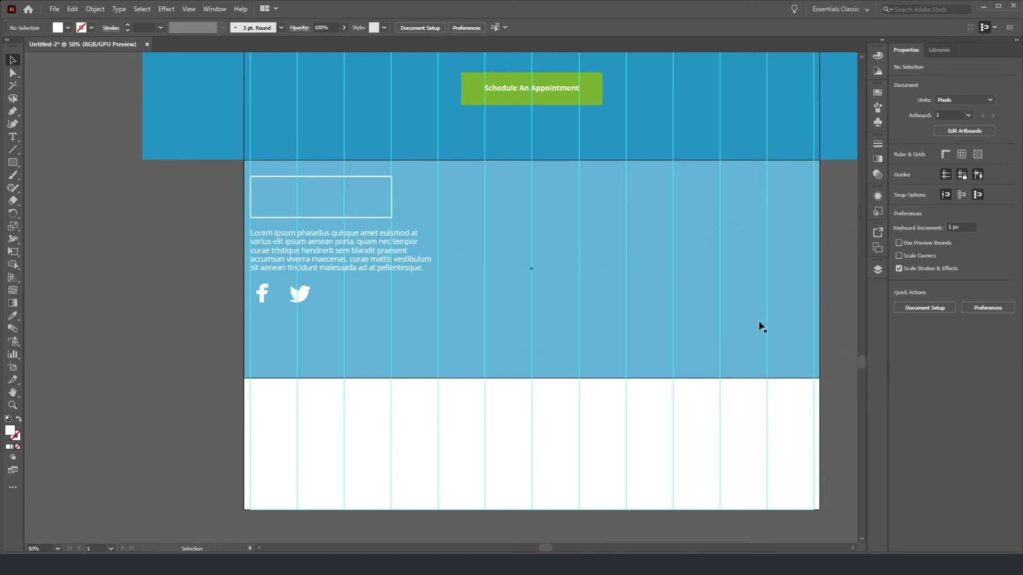
left_click(13, 139)
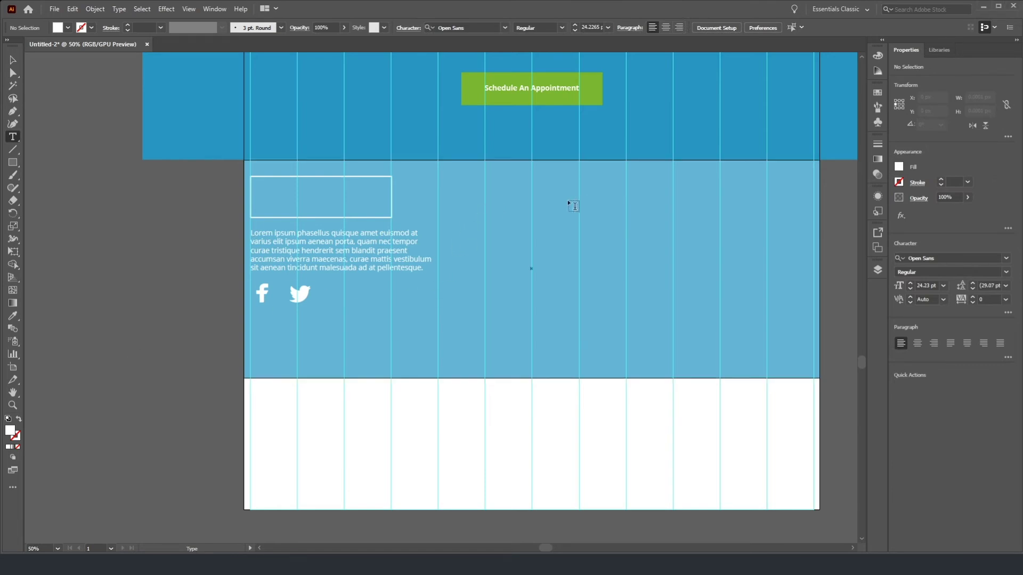
left_click(440, 183)
type("Quick Links")
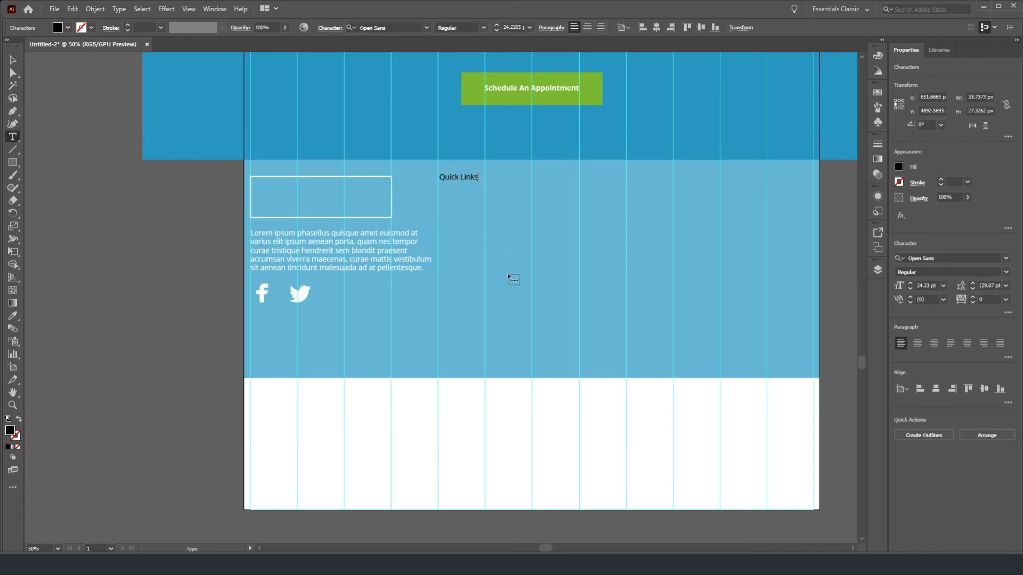
Step: Give the Quick Links text the white bold 52.46 pt style sampled from the Comprehensive Services heading
key("ctrl+a")
left_click(12, 316)
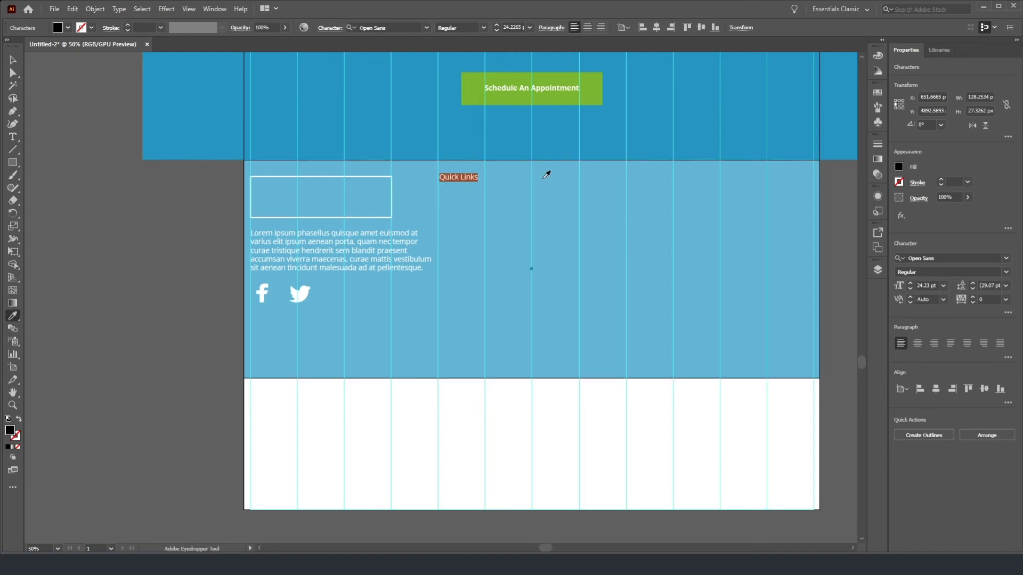
scroll(692, 150, "down", 1)
scroll(634, 166, "up", 10)
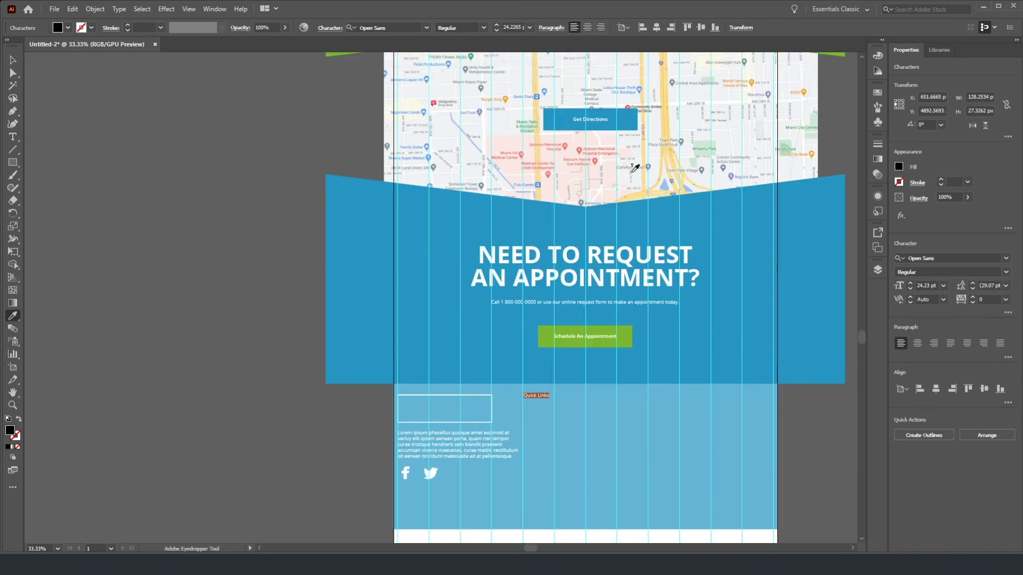
left_click(579, 153)
scroll(555, 333, "down", 10)
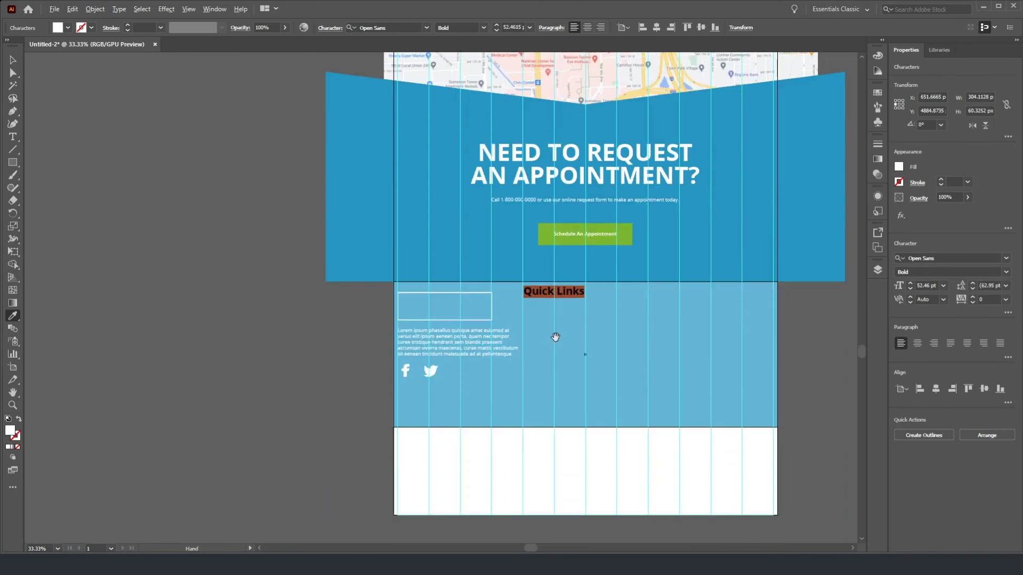
scroll(555, 337, "up", 2)
scroll(557, 333, "down", 1)
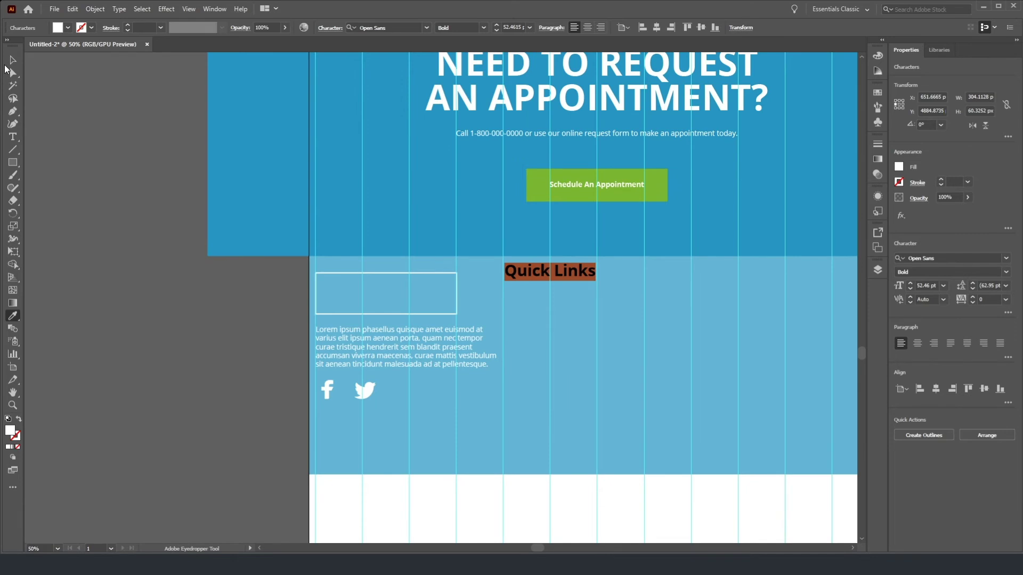
Step: Move the Quick Links heading onto the fifth grid column's left guide, level with the top of the outlined rectangle
left_click(11, 61)
left_click_drag(518, 278, 517, 285)
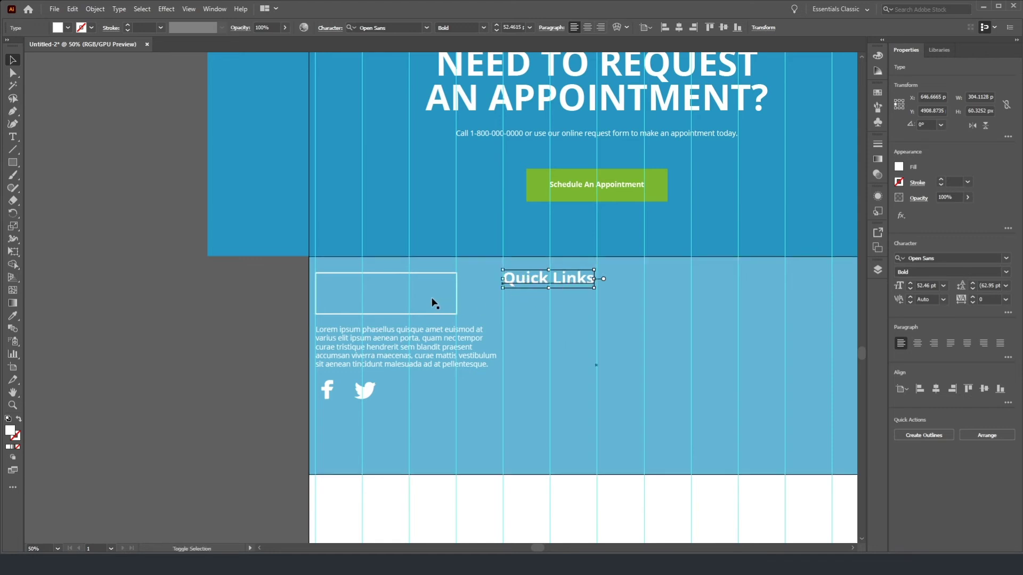
left_click(430, 273)
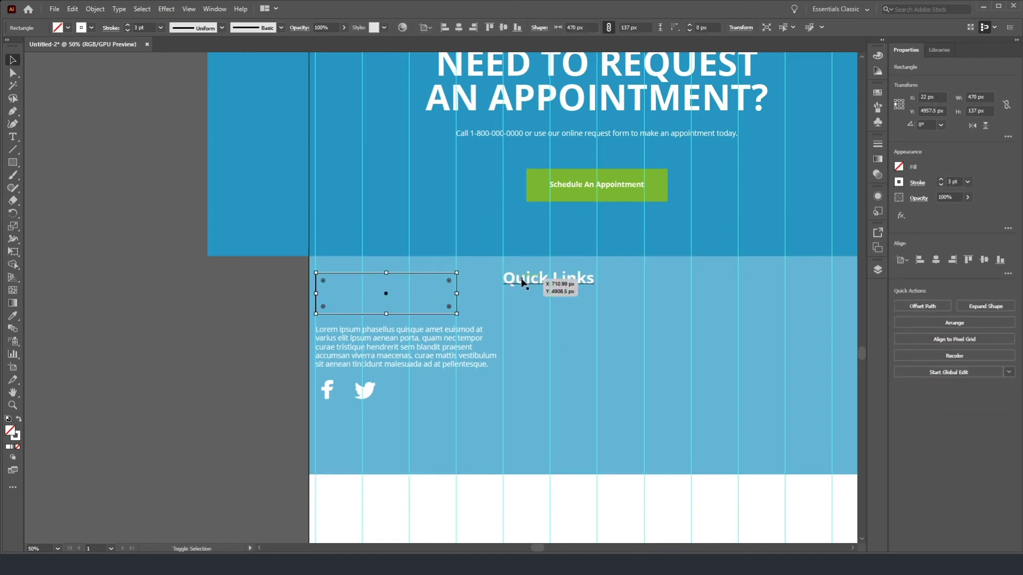
Step: Align the top edges of the footer's logo placeholder rectangle and the Quick Links heading
left_click(522, 283, "shift")
left_click(968, 260)
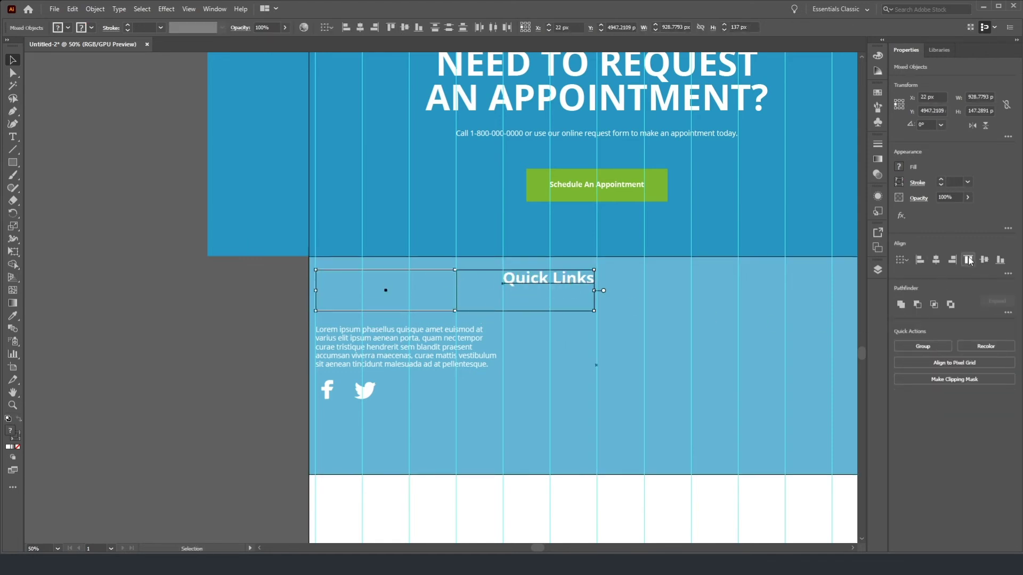
left_click(233, 322)
Step: Duplicate the footer paragraph below Quick Links and replace its text with eight link names, from "About Us" through "Privacy Policy"
scroll(505, 262, "right", 1)
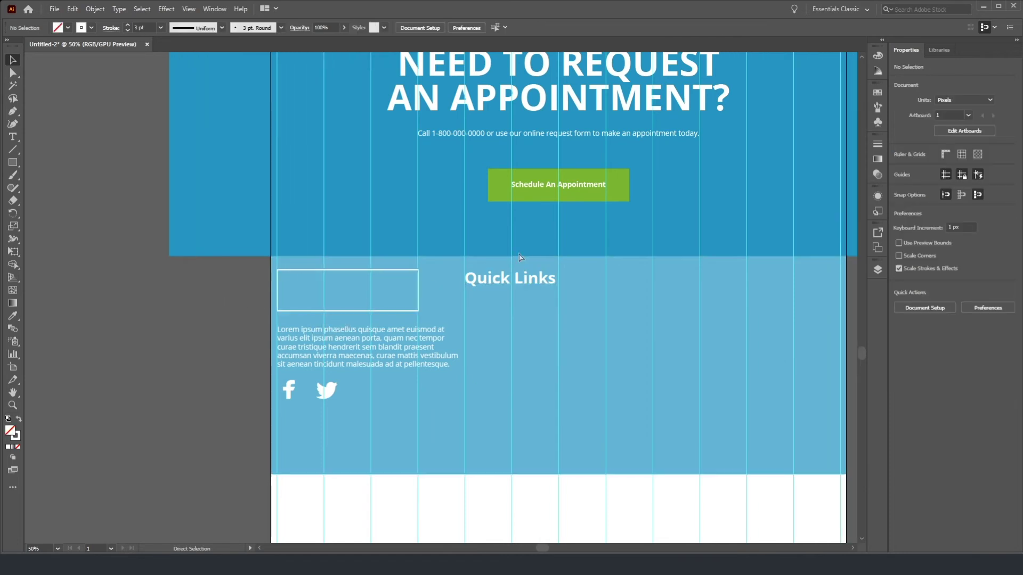
scroll(505, 262, "right", 3)
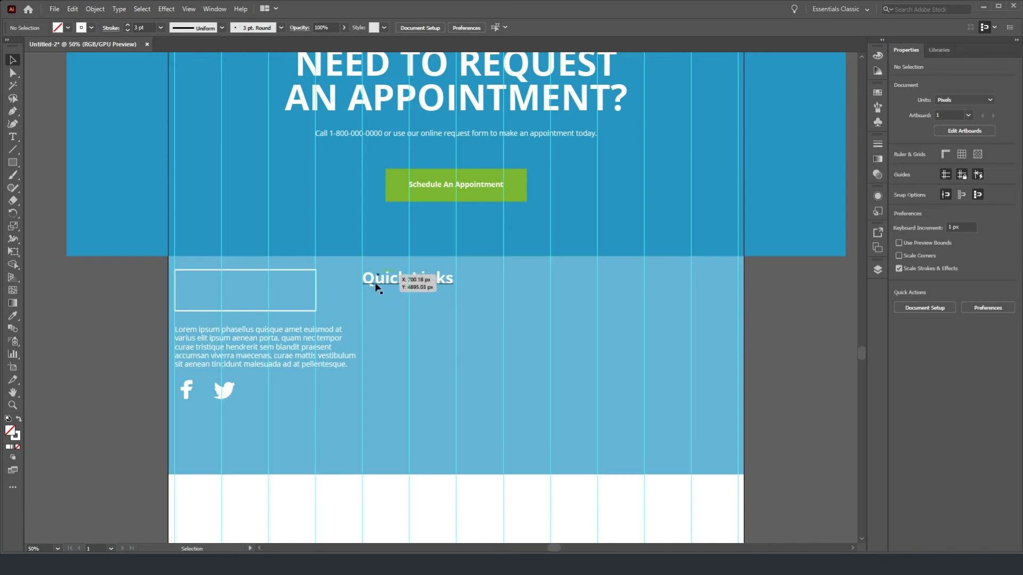
left_click(281, 350)
left_click_drag(256, 352, 441, 319)
double_click(389, 322)
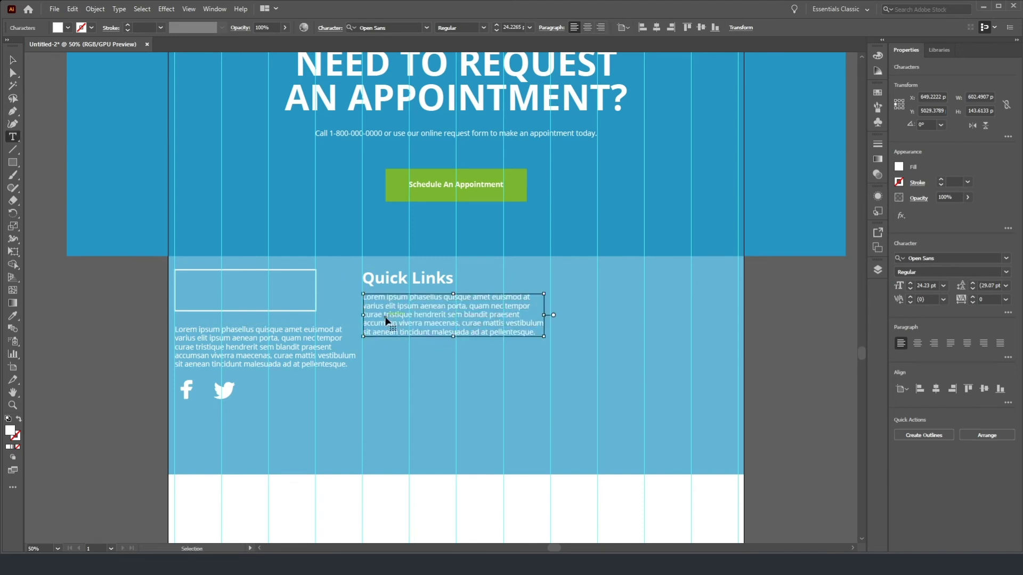
key("ctrl+a")
type("About Us Resources Comprehensive Services Contact Us FAQ Patient Information Patient Portal Privacy Policy")
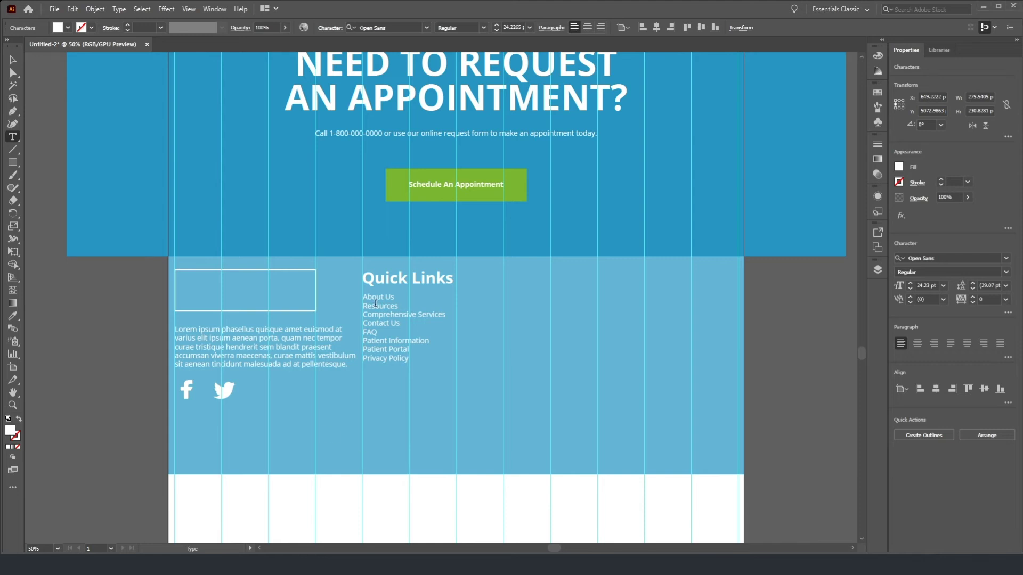
Step: Set the leading of the whole Quick Links list to 36 pt
key("ctrl+a")
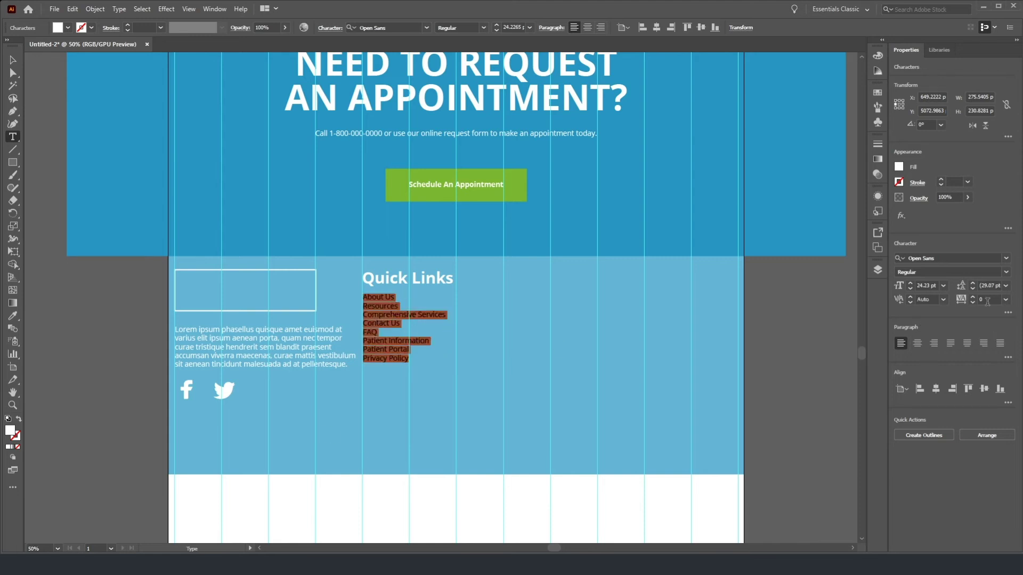
left_click(973, 283)
left_click(973, 283)
left_click(973, 283)
left_click(973, 283)
left_click(973, 283)
left_click(973, 283)
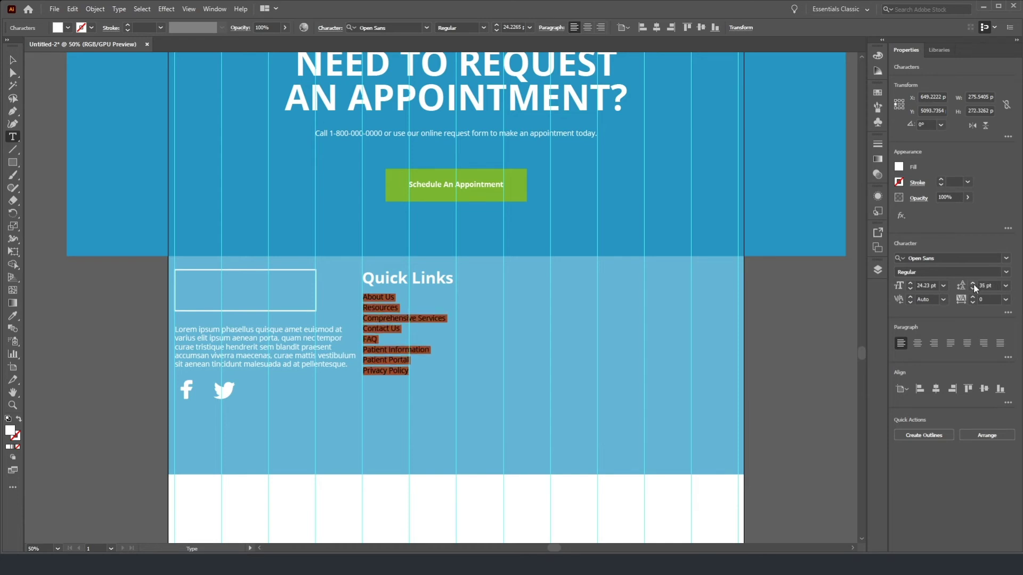
left_click(128, 420, "ctrl")
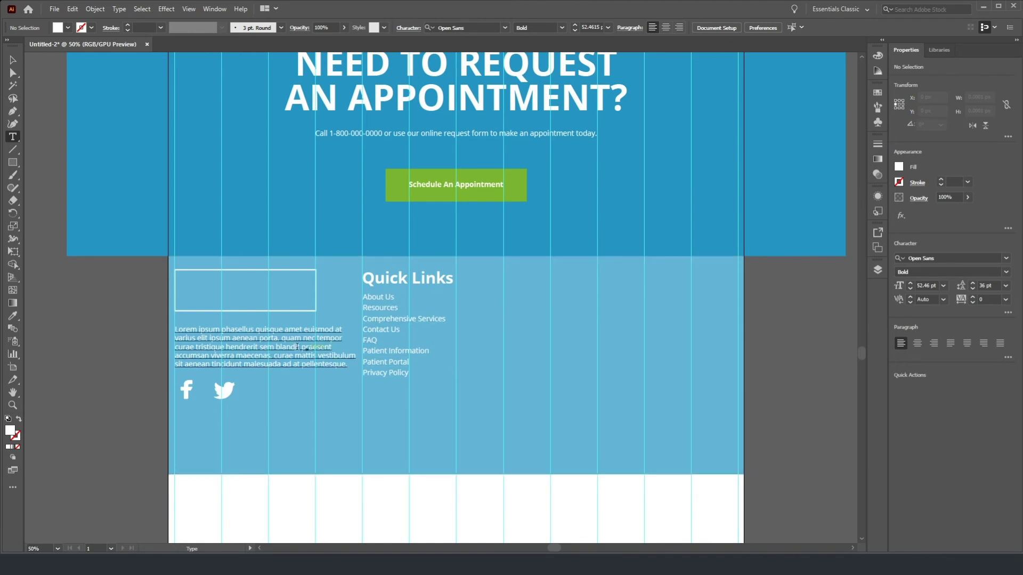
Step: Move the Quick Links heading and its list one grid column to the right
key("v")
left_click(375, 278)
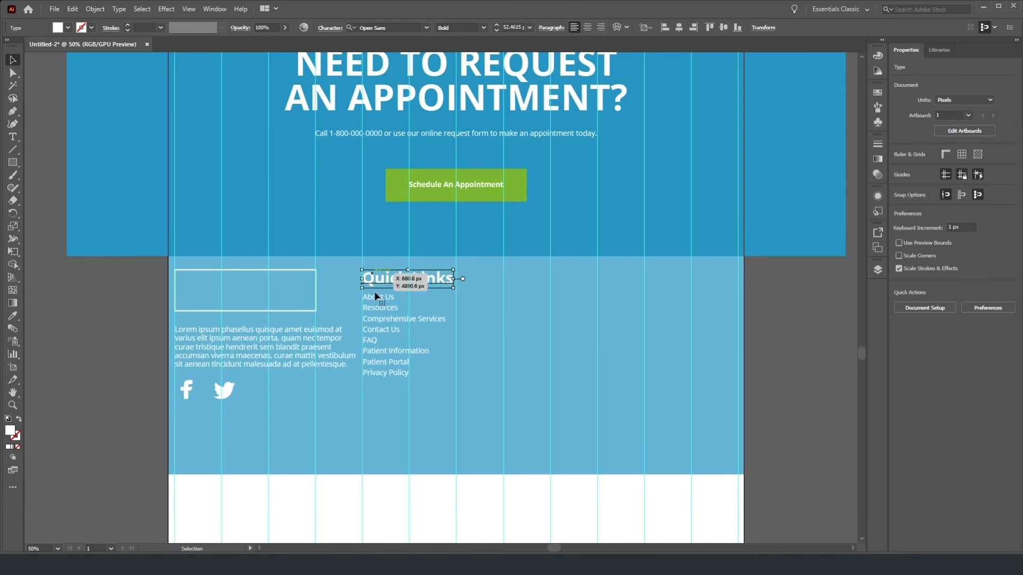
left_click(380, 329, "shift")
left_click_drag(375, 319, 422, 320)
left_click(431, 409)
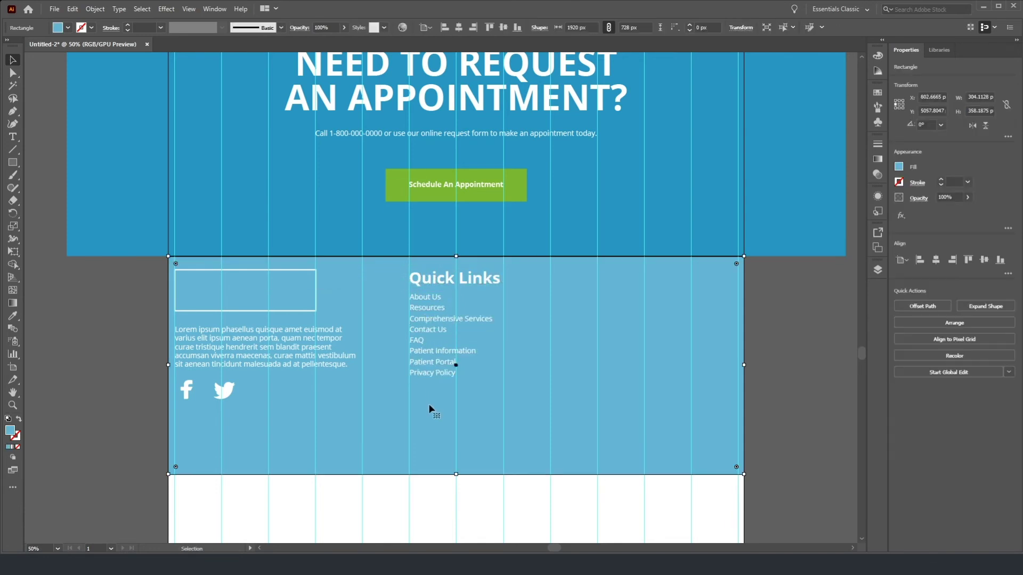
scroll(430, 411, "right", 5)
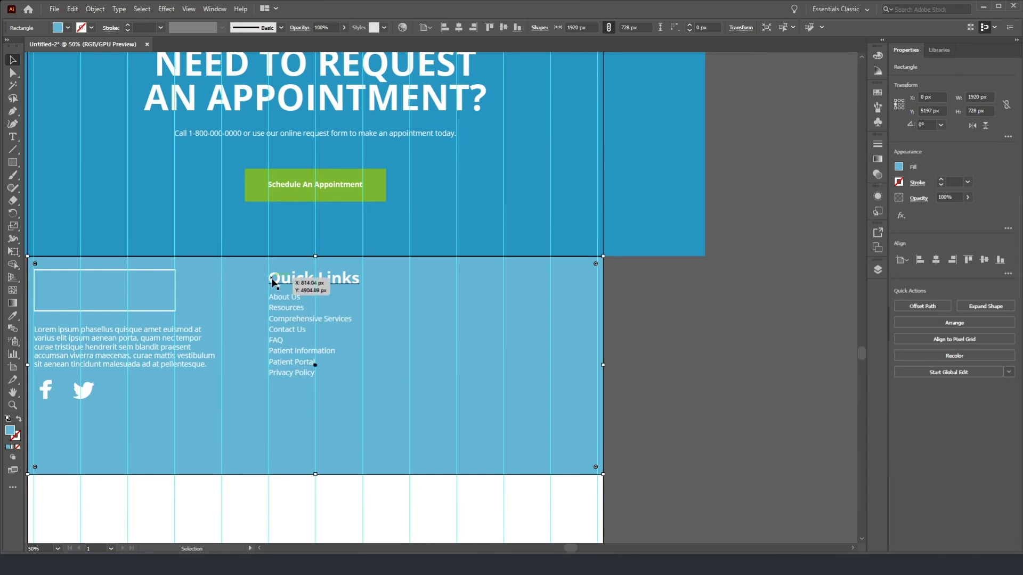
left_click(272, 283, "shift")
left_click(288, 339, "shift")
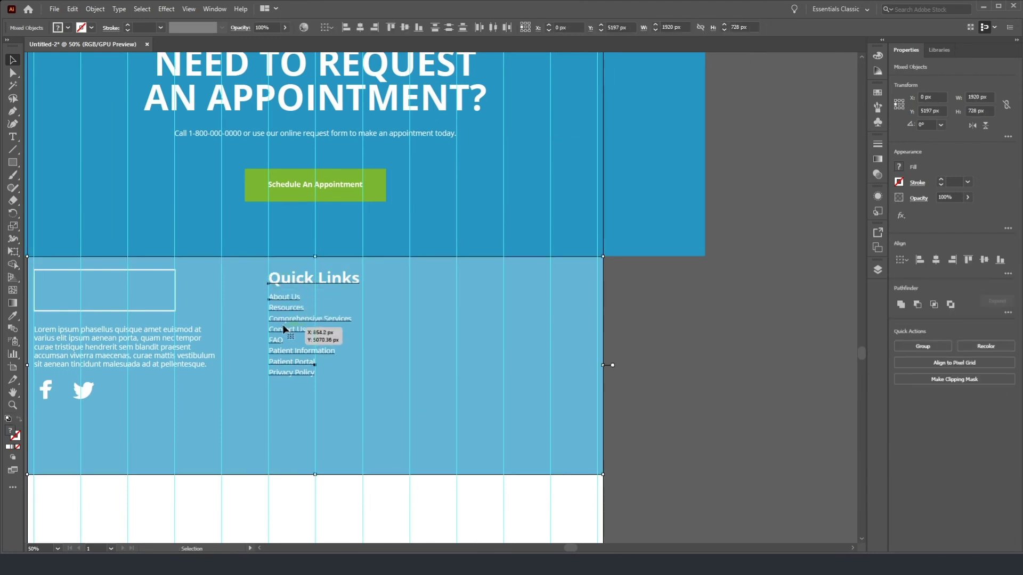
left_click(653, 342)
Step: Duplicate the Quick Links heading and list, right-align the copied text, and place it against the footer's rightmost column guide
left_click(281, 331)
left_click(280, 277, "shift")
left_click_drag(287, 331, 454, 331)
left_click(934, 343)
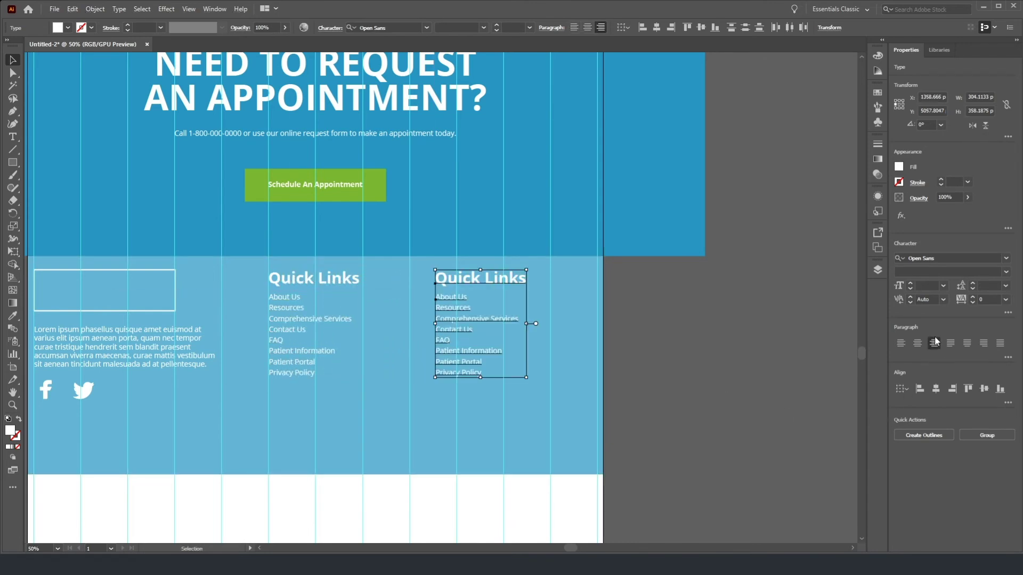
left_click_drag(403, 282, 566, 291)
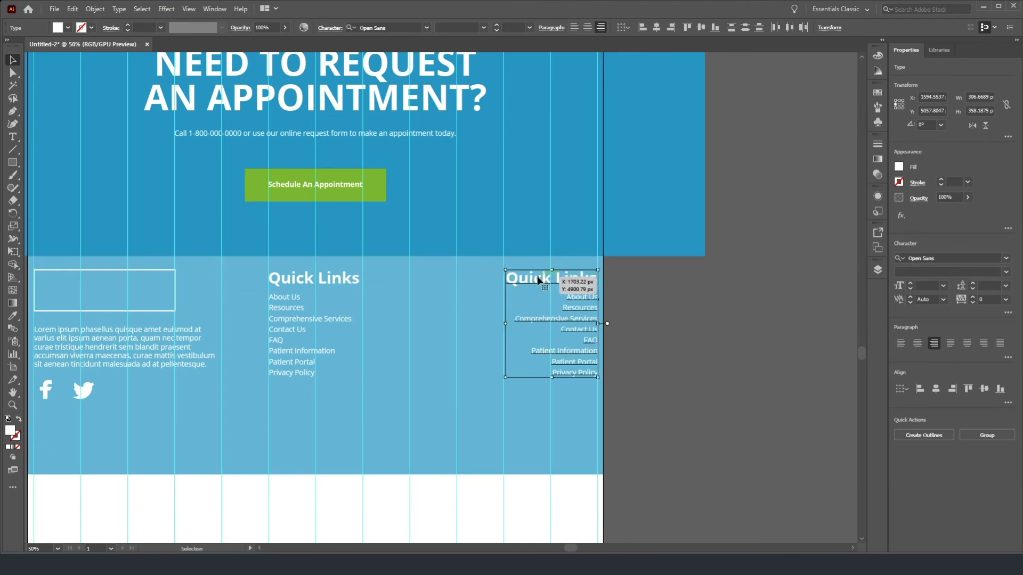
Step: Replace the copied heading's text with "Contact Us"
double_click(564, 278)
key("ctrl+a")
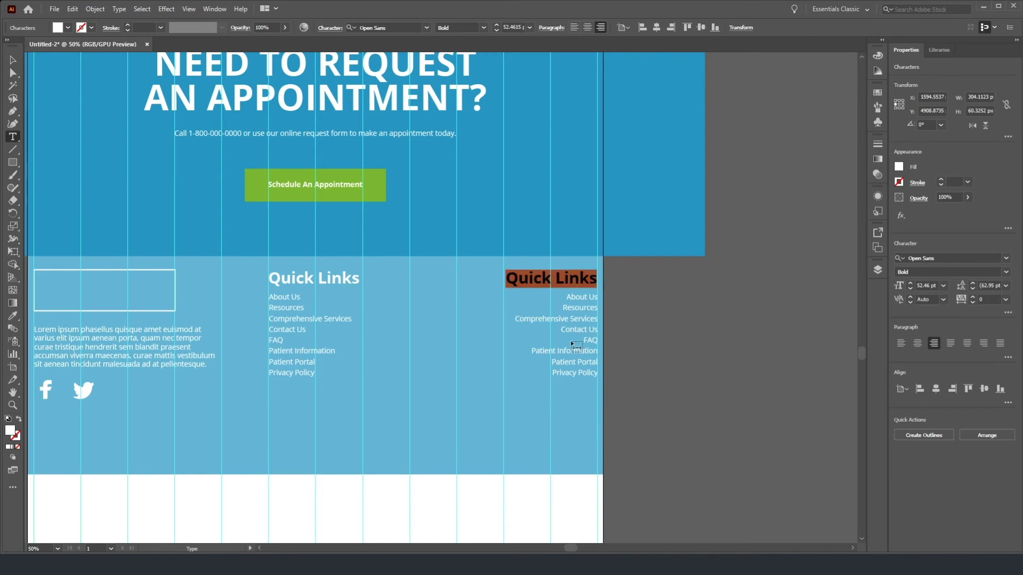
type("Contact Us")
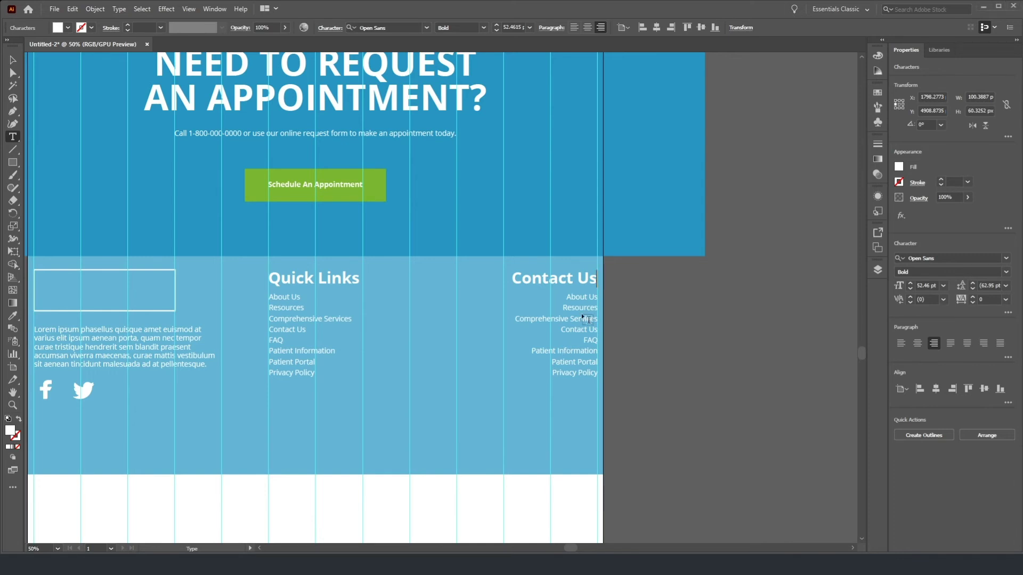
Step: Replace the list under Contact Us with the label "Physical Address" followed by placeholder street and city lines
left_click_drag(569, 297, 601, 386)
type("A")
key("BackSpace")
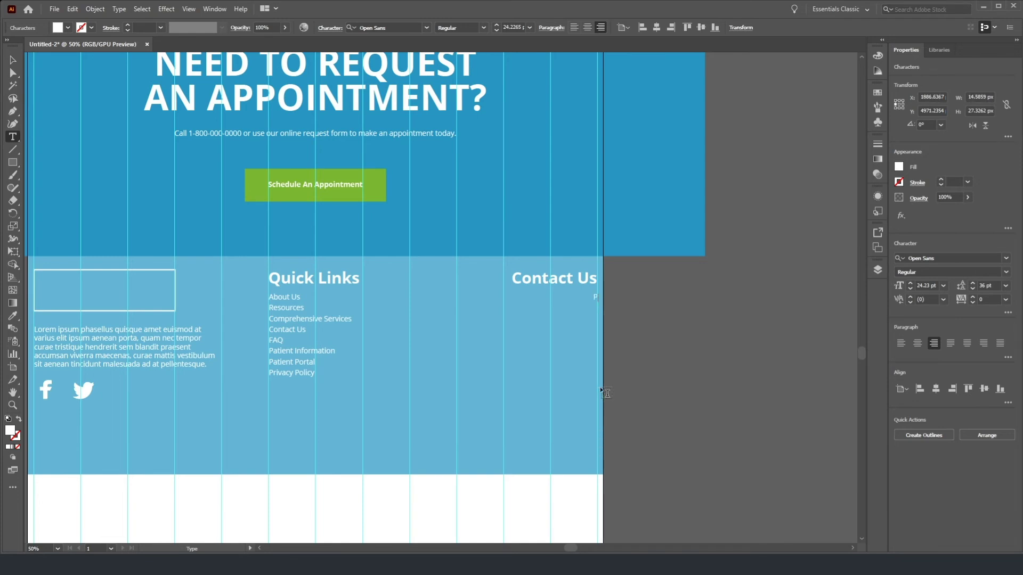
type("Physical Address")
key("Return")
type("1234 Street Name,")
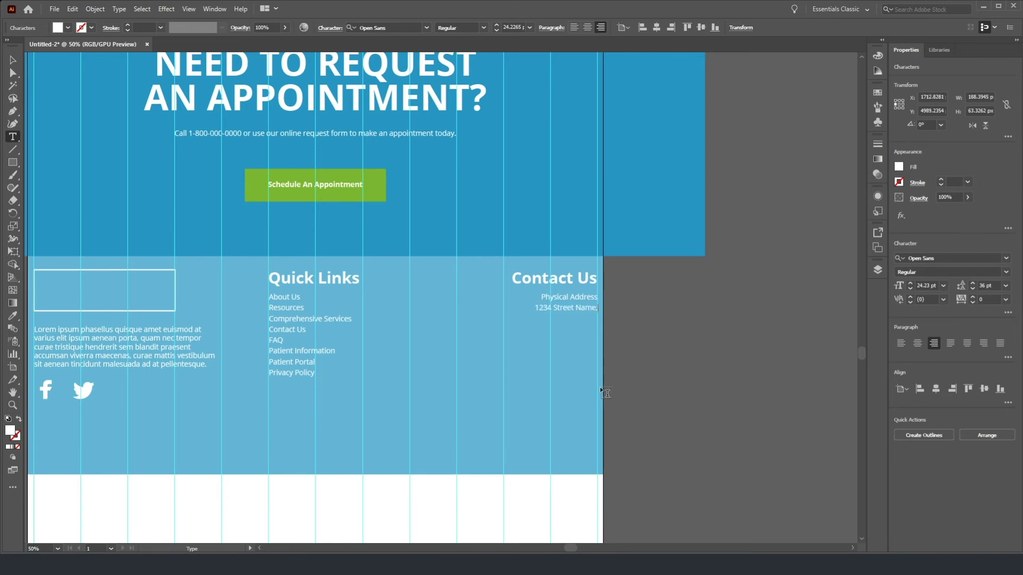
key("BackSpace")
type("City, ST 12345")
Step: Make the "Physical Address" label bold
key("Up")
key("Up")
key("shift+Home")
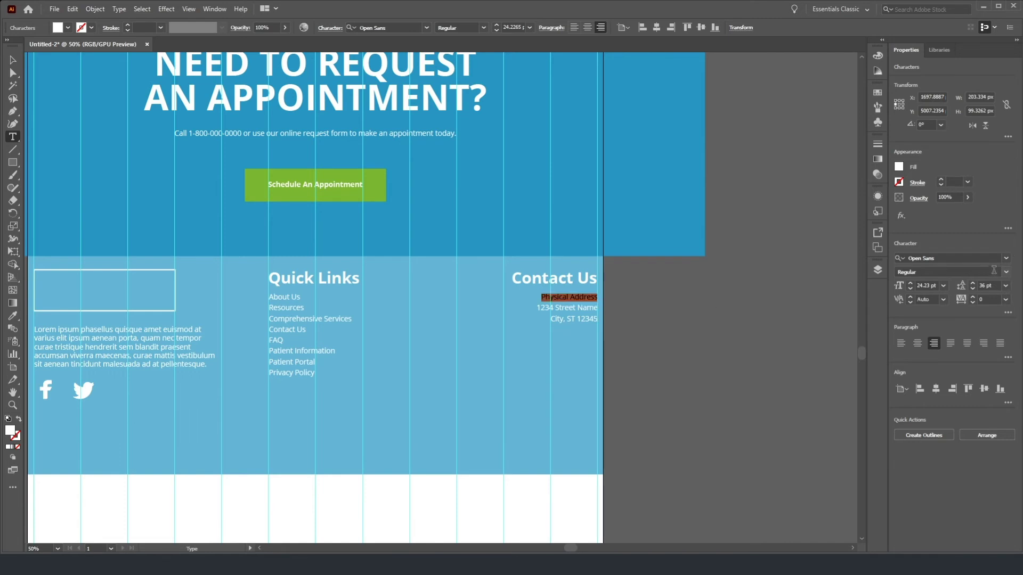
scroll(1006, 271, "down", 1)
left_click(911, 350)
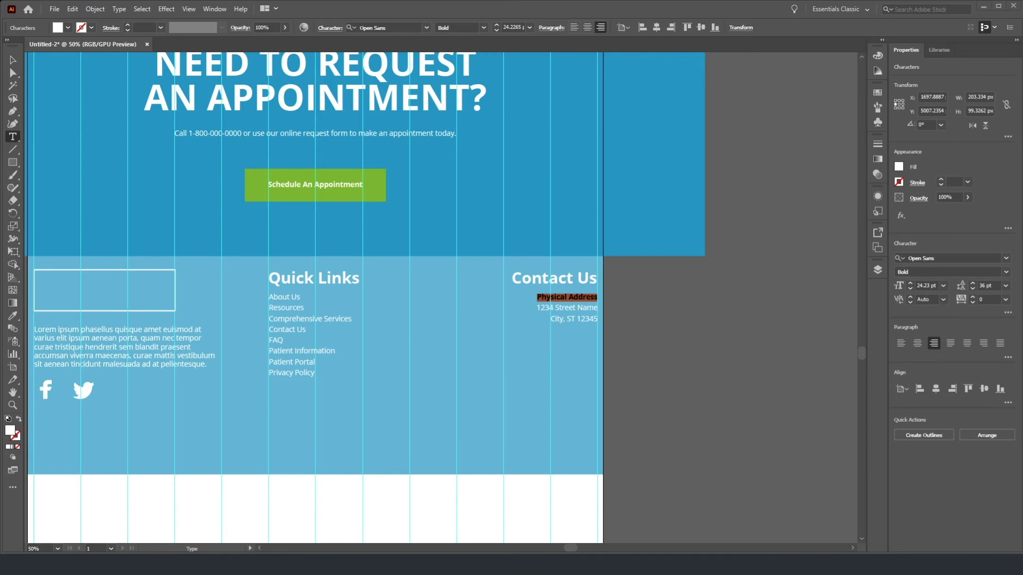
Step: Add a "Get Directions" line below the city line in the contact text and select that line
left_click(570, 319)
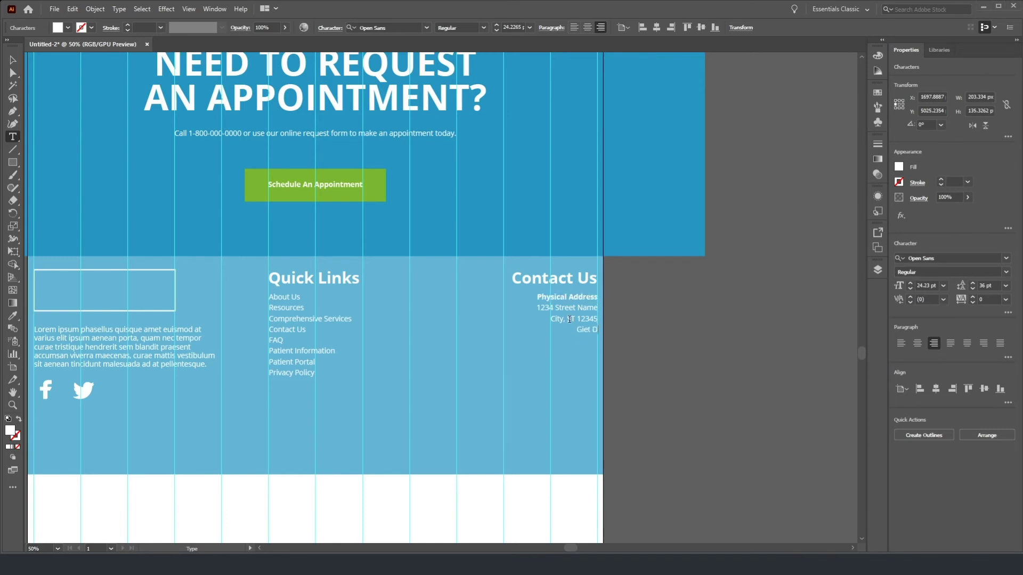
type("Get Directions")
key("shift+Home")
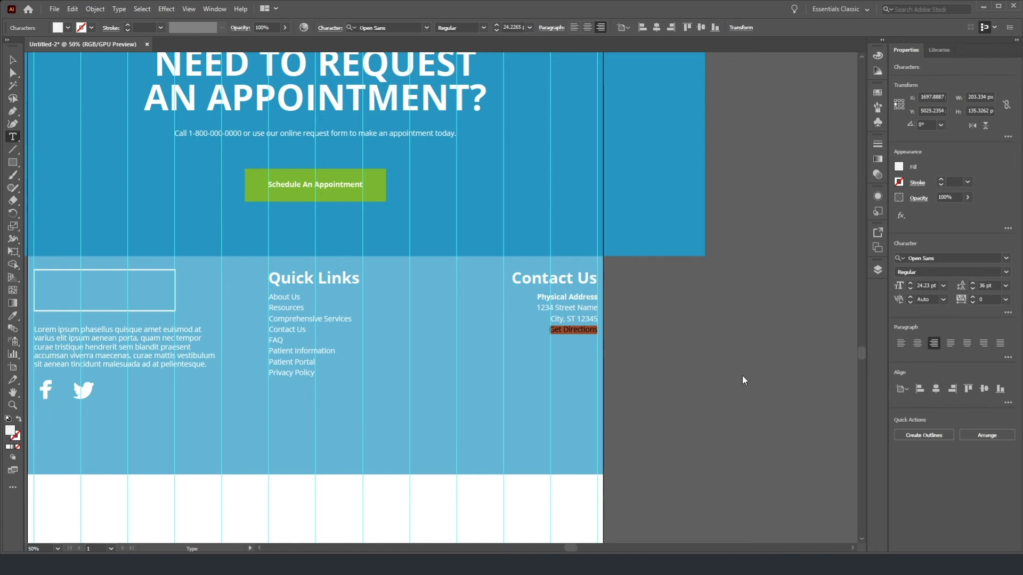
left_click(283, 353, "ctrl")
left_click(314, 375)
key("ctrl+a")
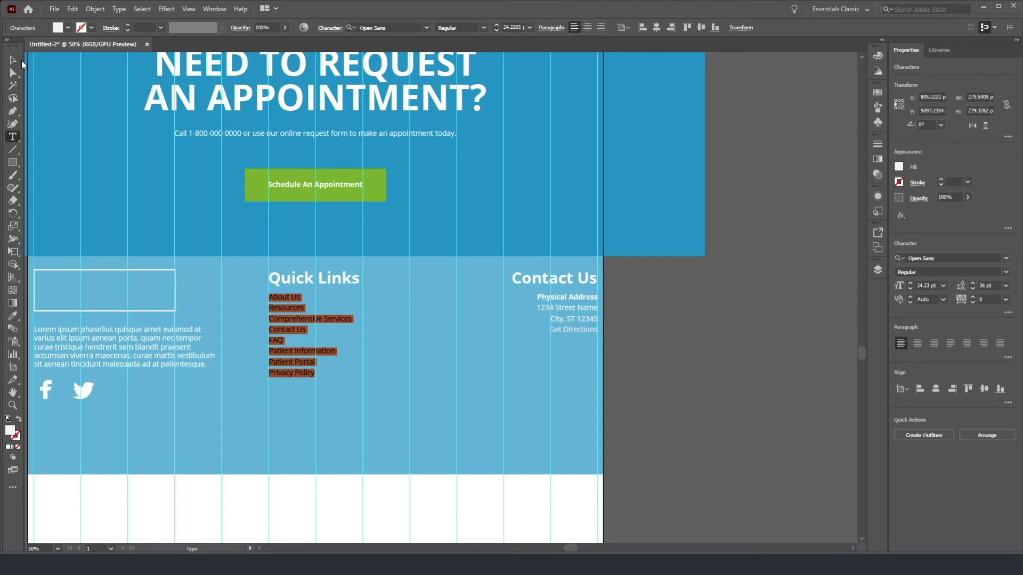
key("Escape")
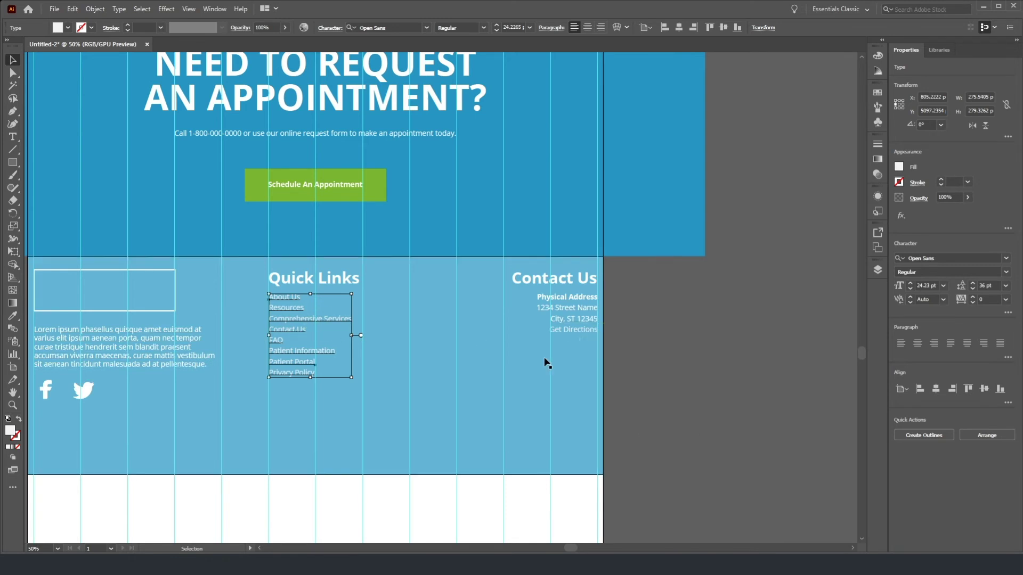
Step: Add a blank line, the label "Telephone" and a placeholder phone number below "Get Directions"
double_click(573, 334)
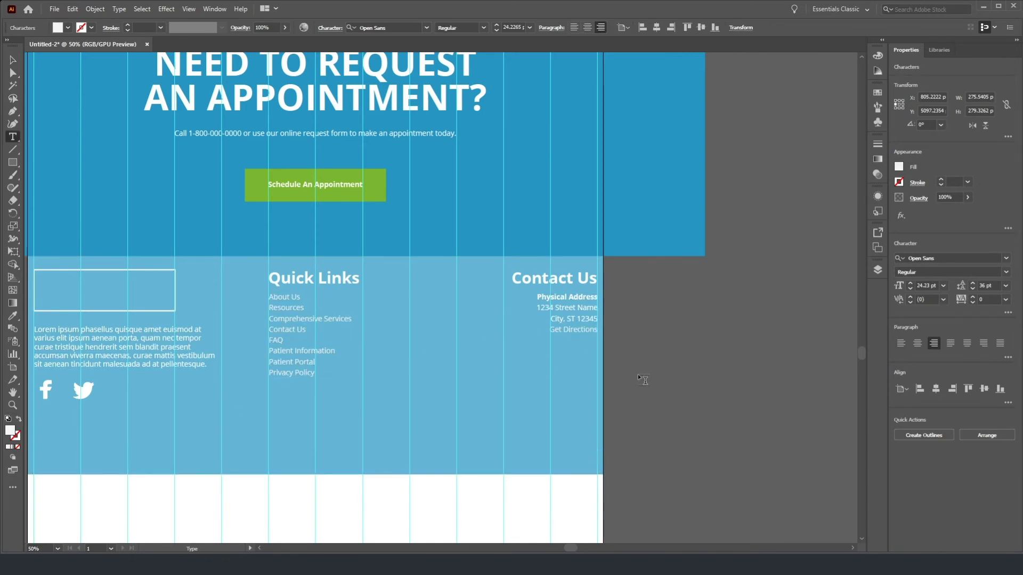
key("Return")
type("Telephone")
key("Return")
type("1-800-000-0000")
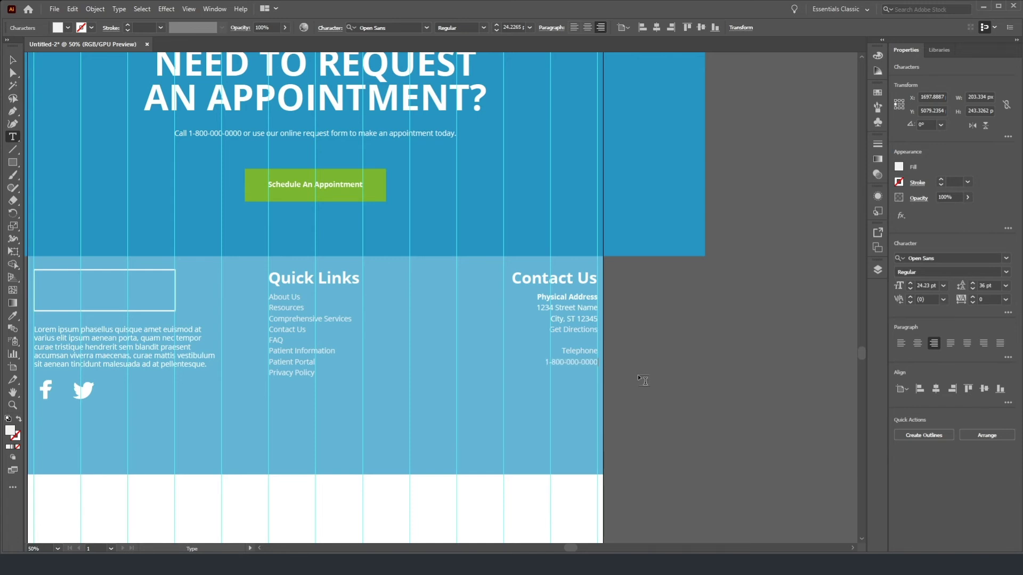
Step: Add a "Fax" label with the same placeholder number below the telephone entry
key("Escape")
left_click(638, 375, "ctrl")
type("Fax")
key("Return")
key("ctrl+v")
Step: Make the "Fax" and "Telephone" labels bold
key("Up")
key("shift+Home")
left_click(918, 351)
double_click(569, 351)
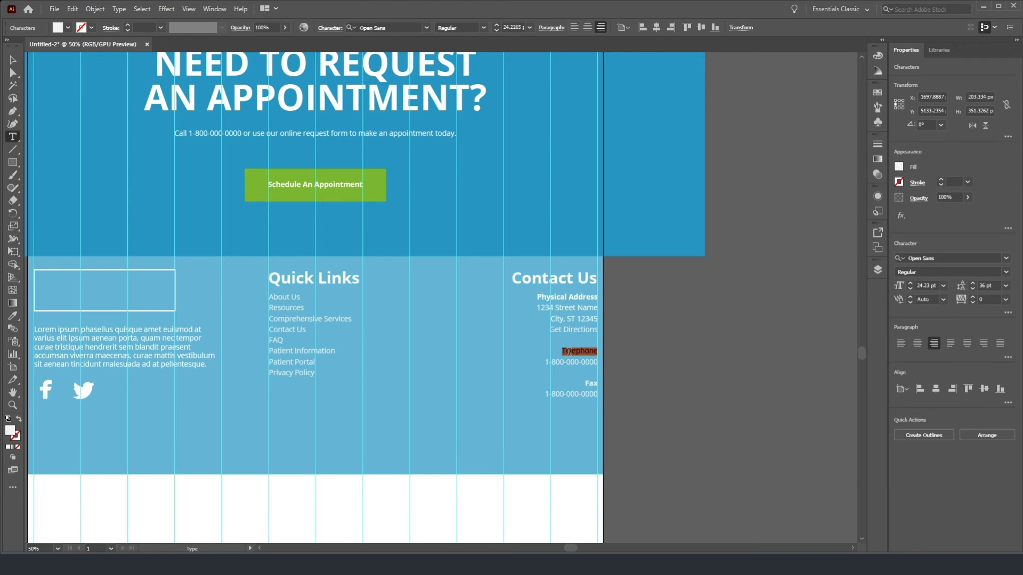
left_click(1006, 273)
left_click(916, 347)
Step: Shorten the telephone label to "Tel:" and put it on the same line as its number
key("Left")
type(":")
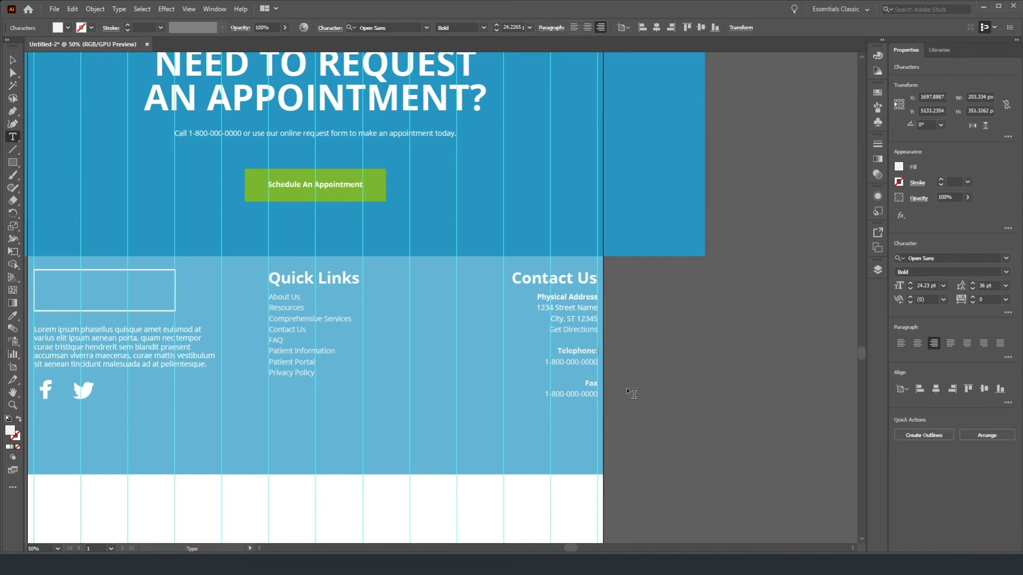
key("Delete")
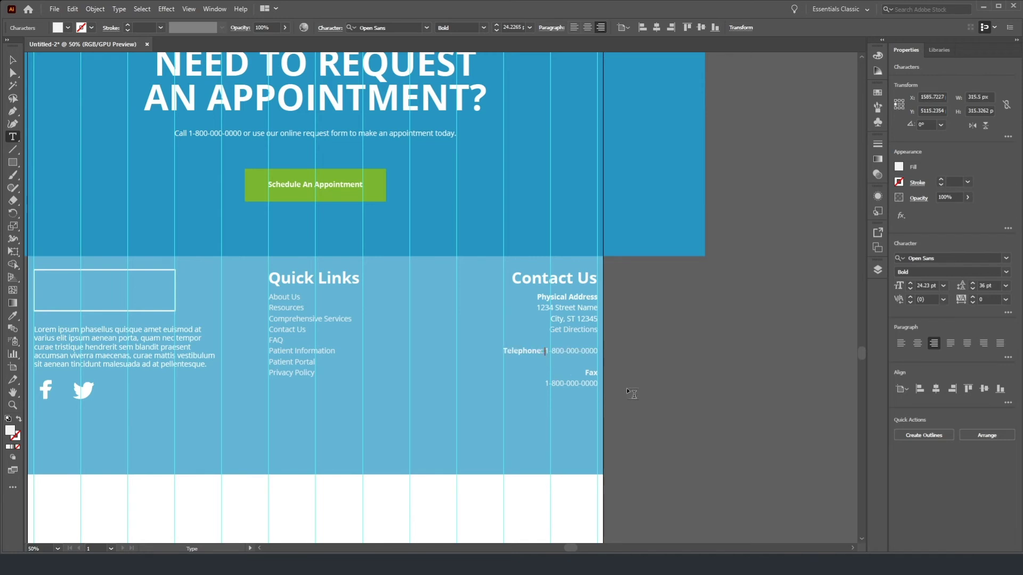
key("BackSpace")
key("BackSpace")
key("BackSpace")
key("BackSpace")
key("BackSpace")
key("BackSpace")
Step: Remove the blank line above the fax entry, change its label to "Fax:", and join it with its number on one line
key("Down")
key("Right")
key("Left")
key("Delete")
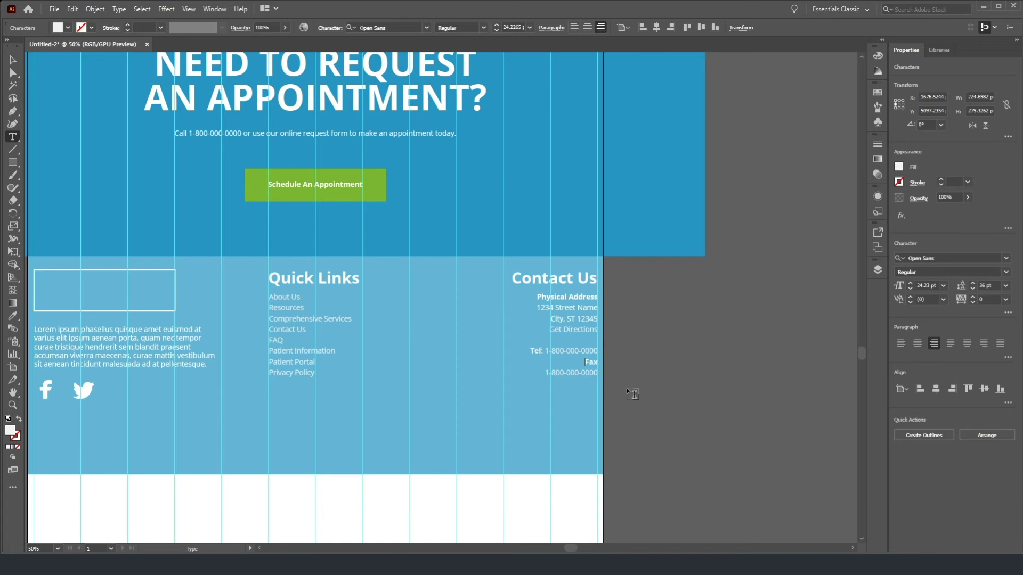
key("End")
key("Delete")
type(":")
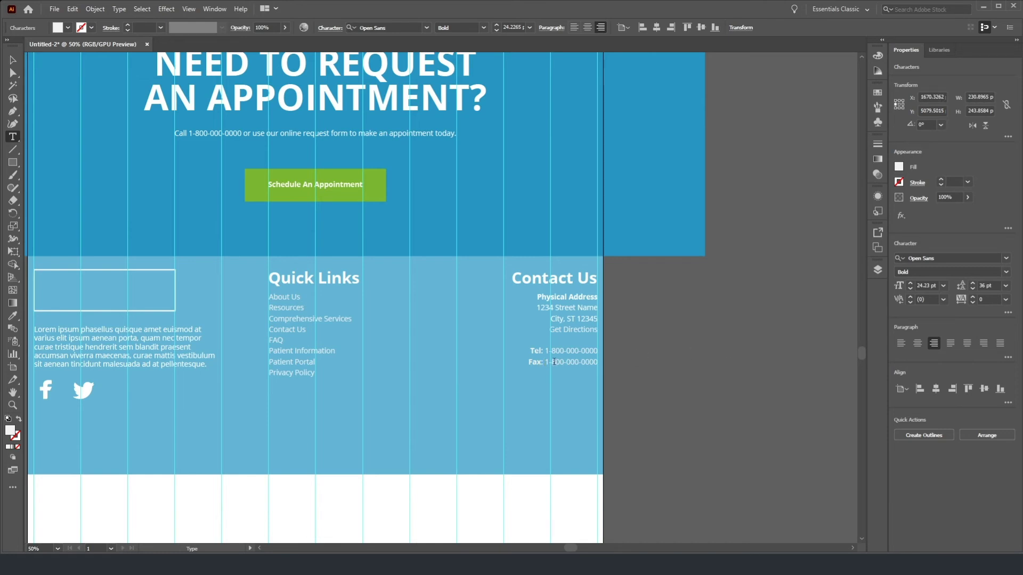
key("Escape")
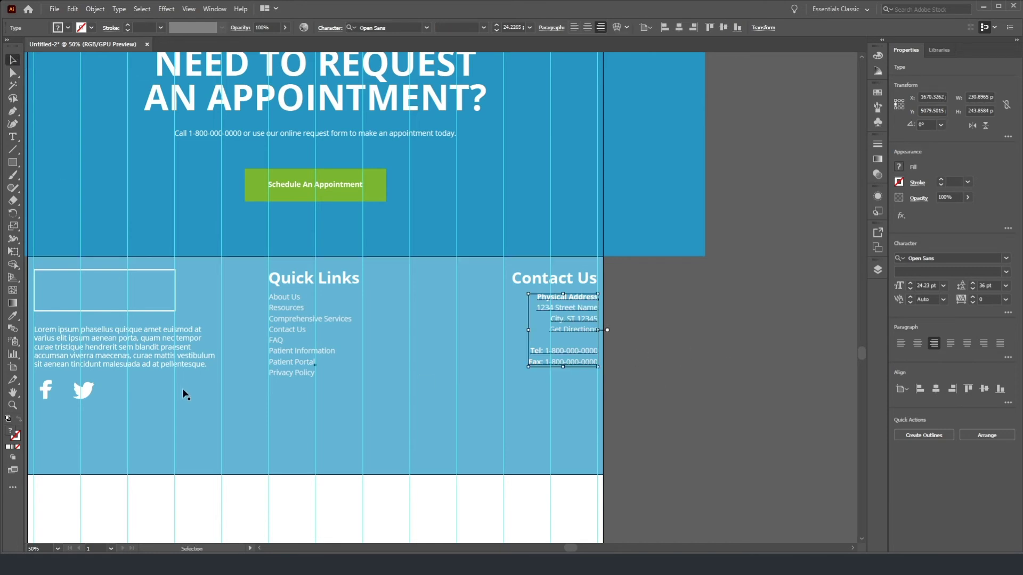
Step: Shorten the light blue footer background from its bottom edge to a height of 531 px, keeping its top edge in place
left_click(184, 391)
left_click_drag(315, 473, 313, 440)
key("ctrl+z")
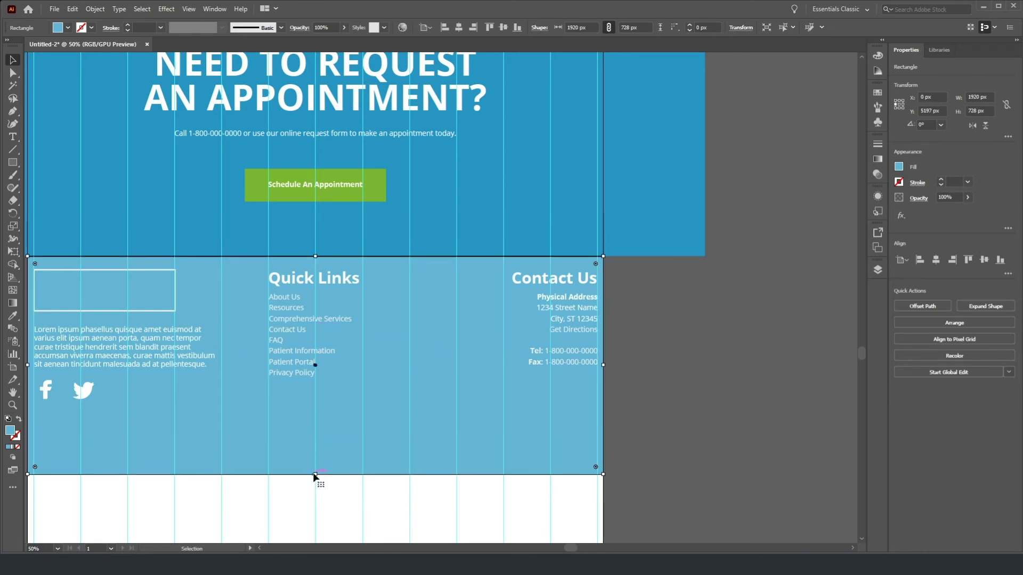
left_click_drag(316, 475, 317, 469)
key("ctrl+z")
left_click_drag(316, 475, 307, 415)
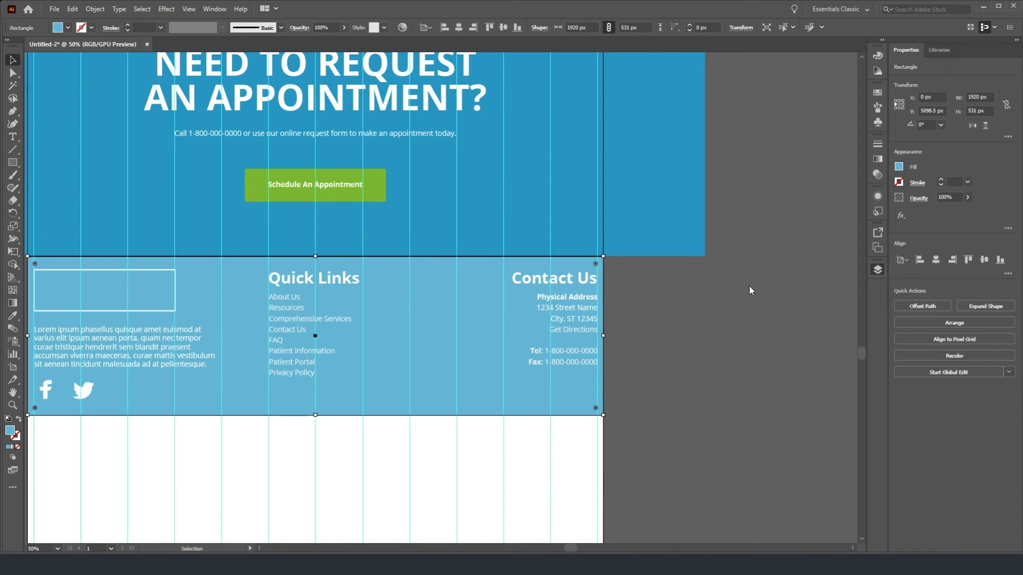
left_click(845, 248)
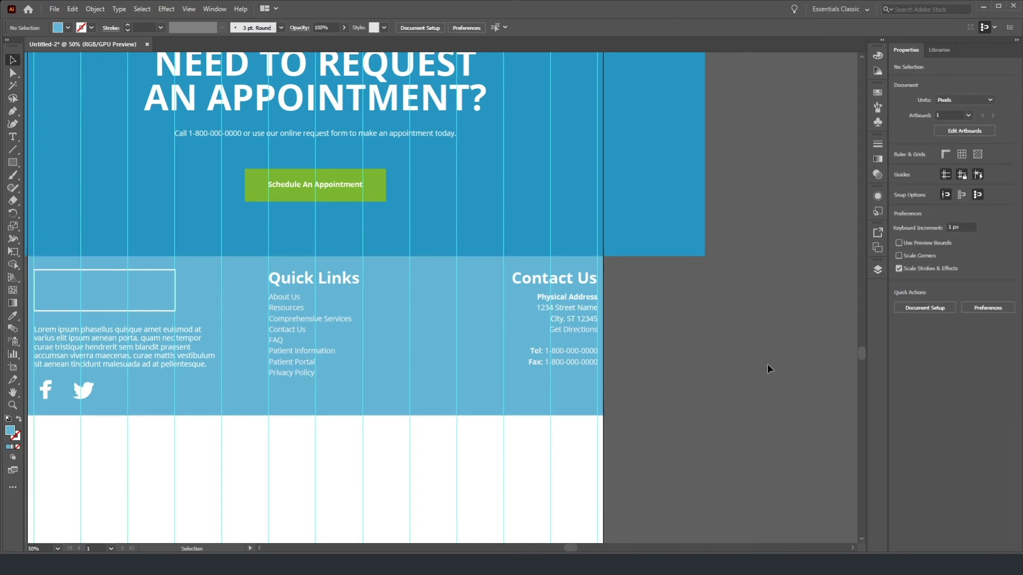
left_click(549, 359)
double_click(548, 358)
left_click_drag(531, 352, 603, 366)
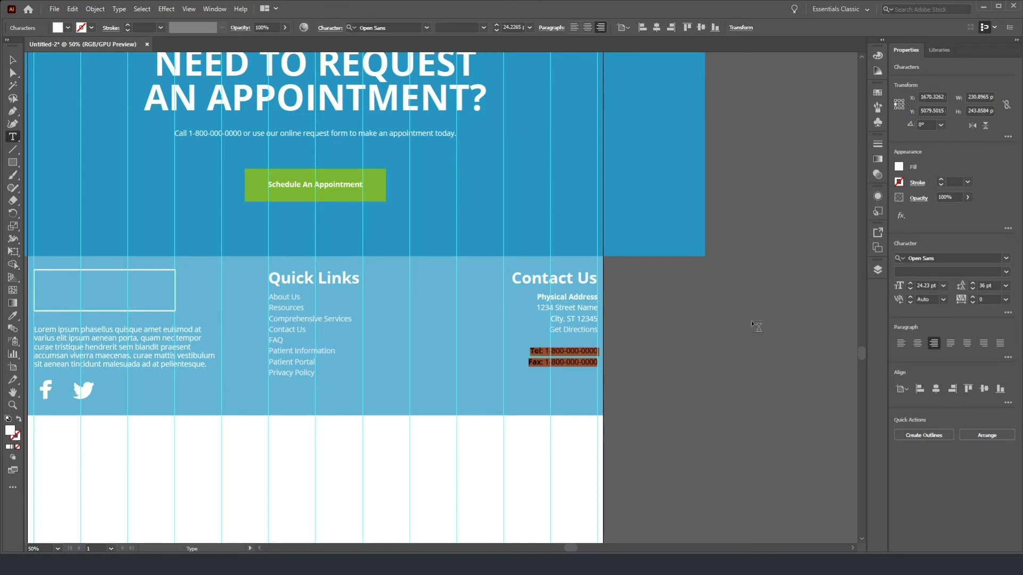
key("Escape")
left_click(680, 323)
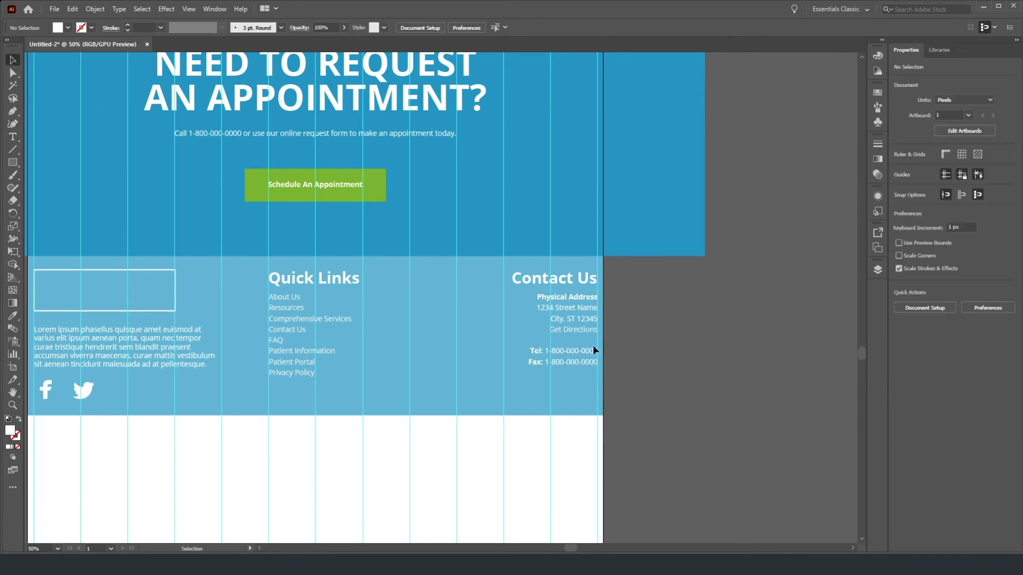
Step: Review the whole page mockup from the header through the services, map and appointment sections to the footer
key("ctrl+minus")
scroll(320, 299, "down", 1)
scroll(277, 312, "up", 4)
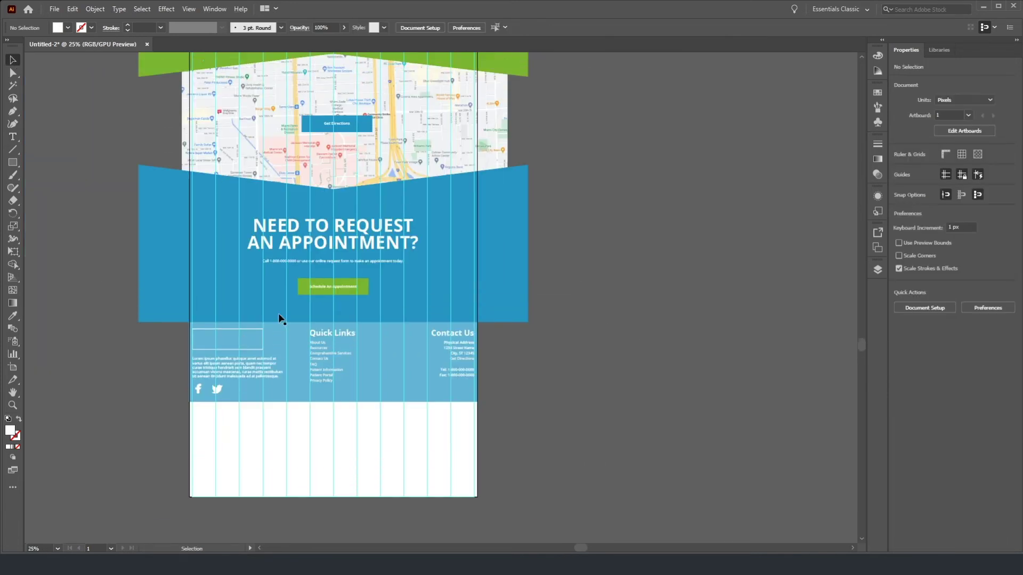
scroll(273, 314, "down", 1)
scroll(274, 315, "up", 3)
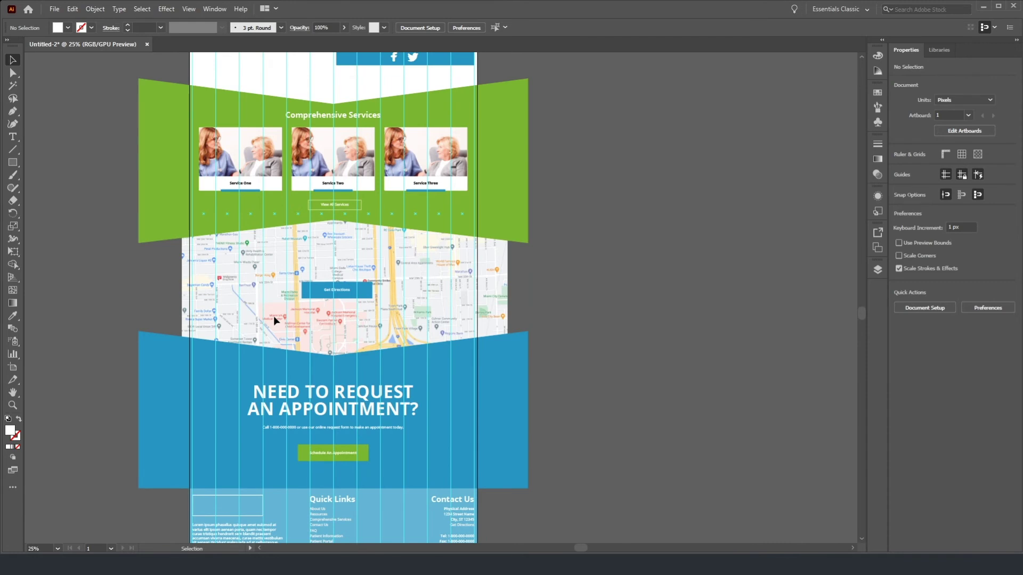
scroll(274, 318, "up", 9)
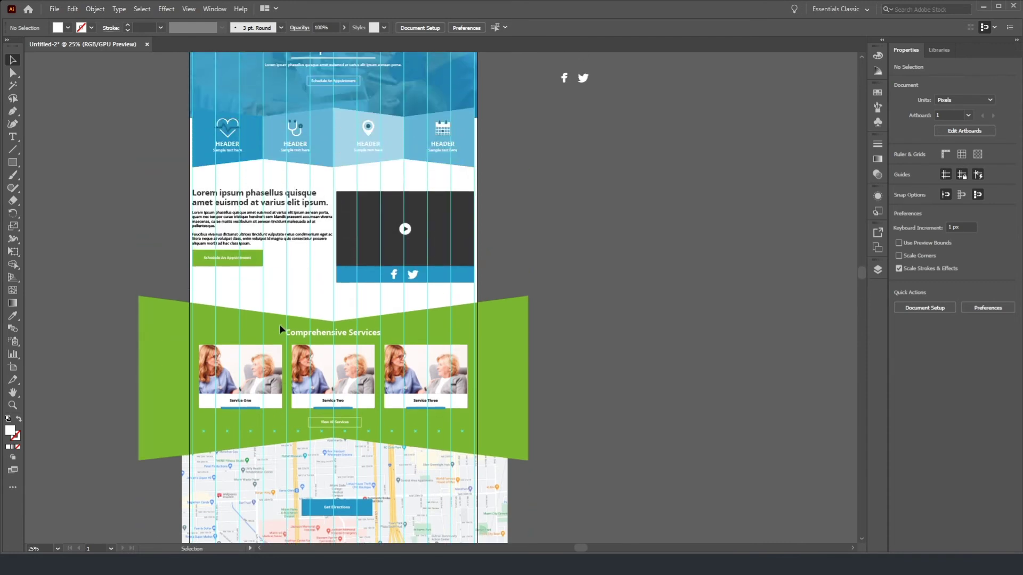
scroll(280, 326, "up", 3)
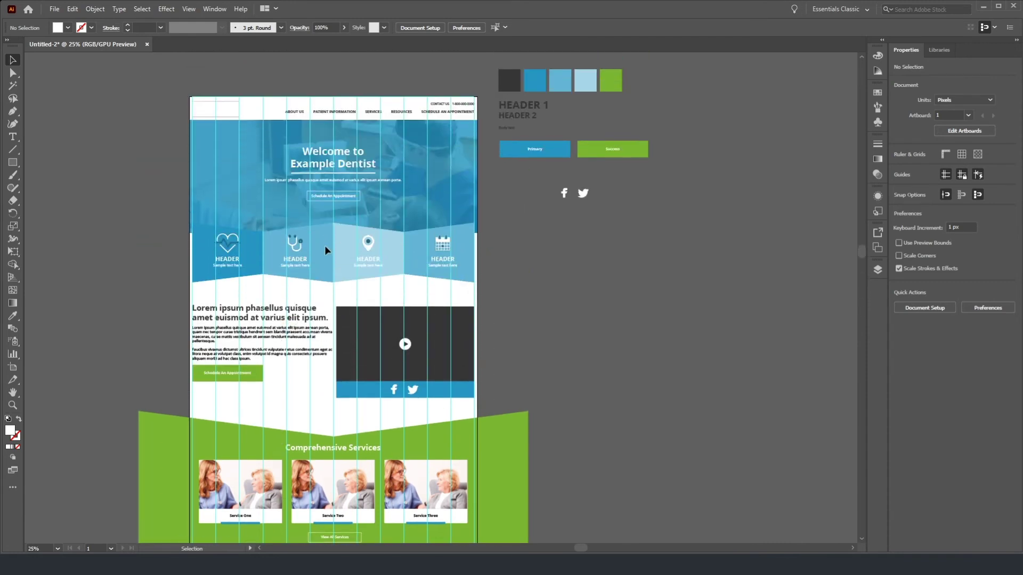
scroll(325, 246, "down", 13)
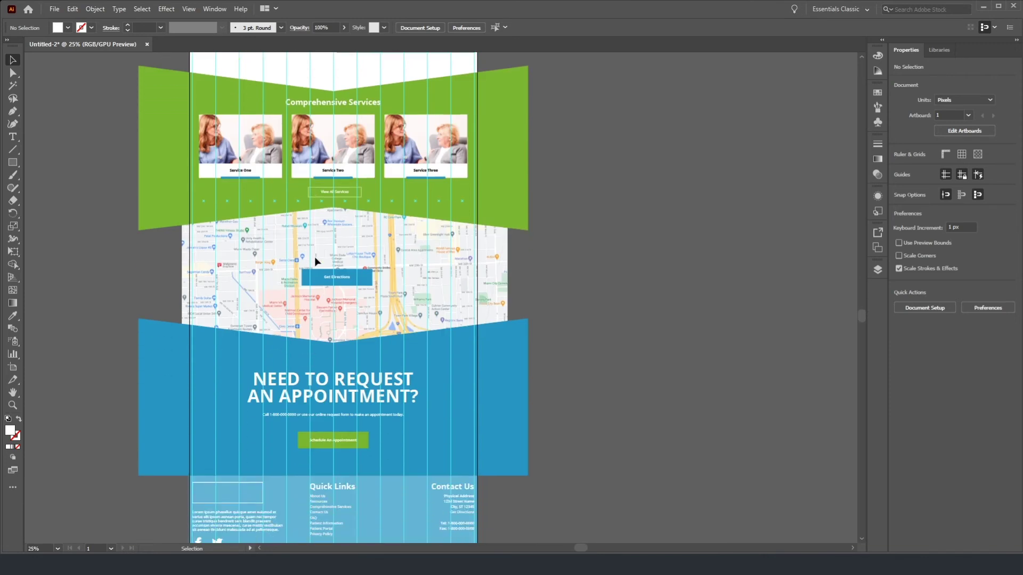
scroll(316, 261, "up", 6)
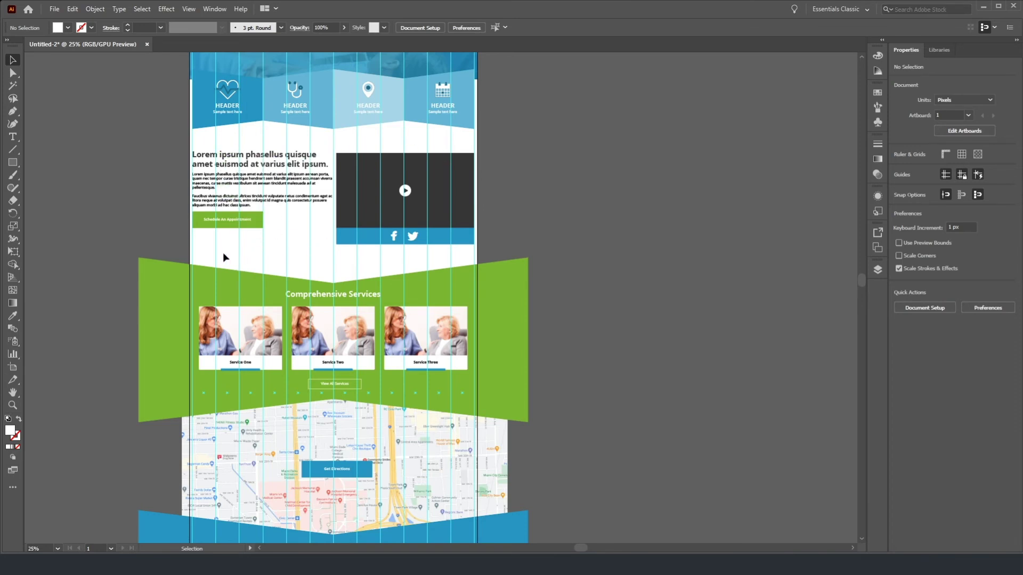
scroll(251, 254, "down", 4)
scroll(461, 290, "up", 10)
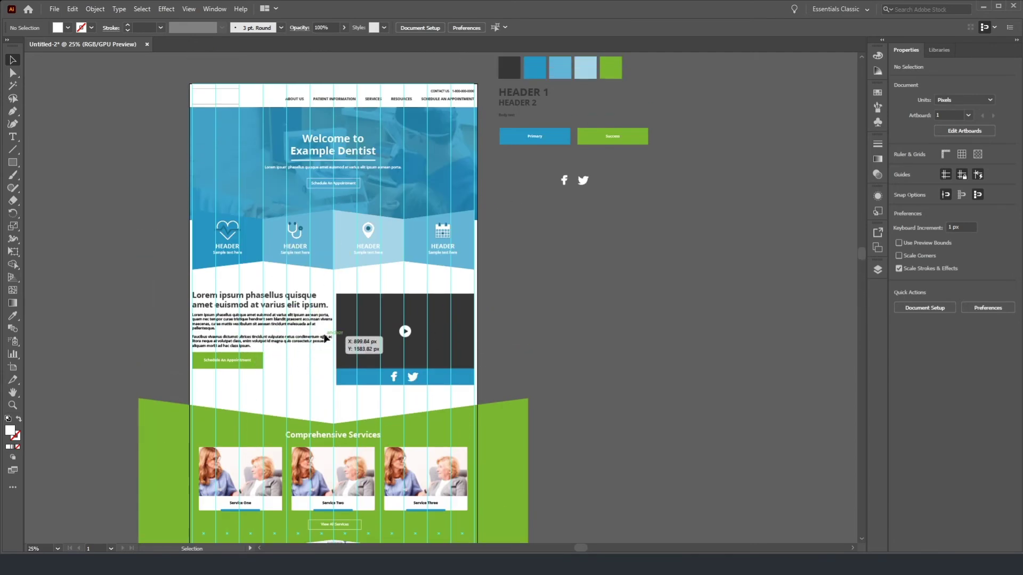
scroll(276, 341, "down", 15)
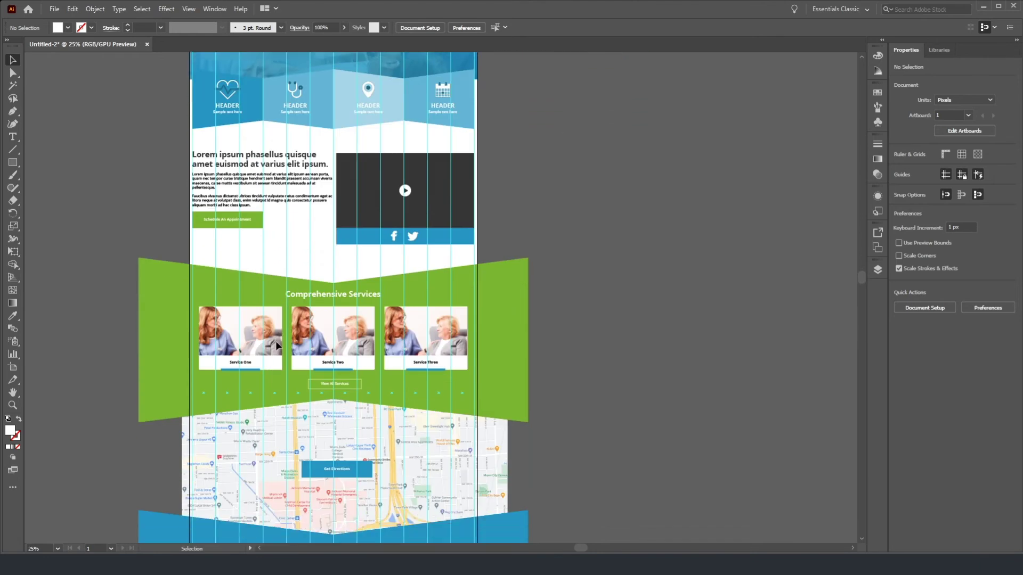
scroll(277, 346, "down", 6)
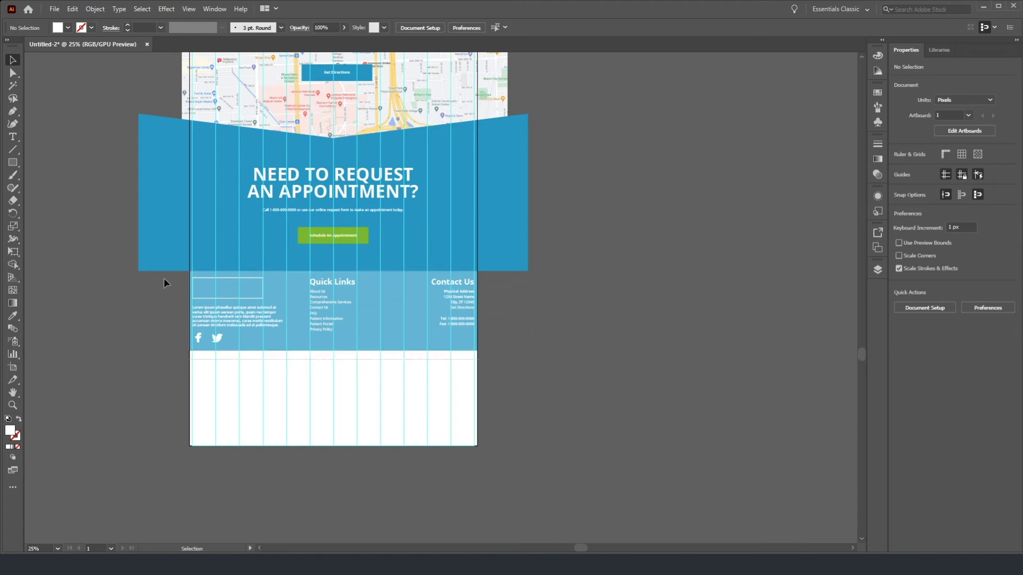
Step: Duplicate the complete footer section, background included, and place the copy directly beneath the original
key("ctrl+a")
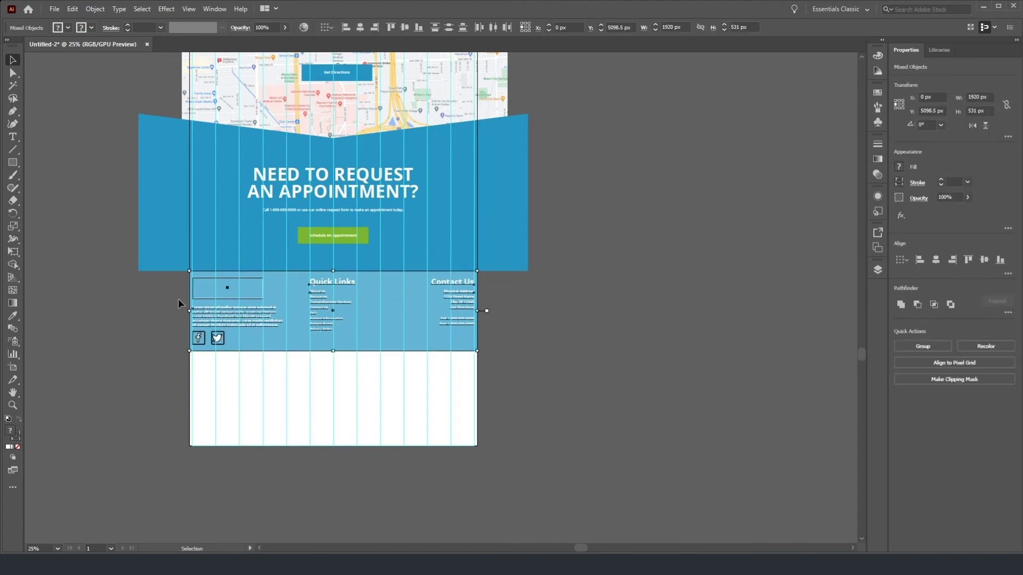
left_click_drag(303, 339, 302, 419)
left_click(612, 390)
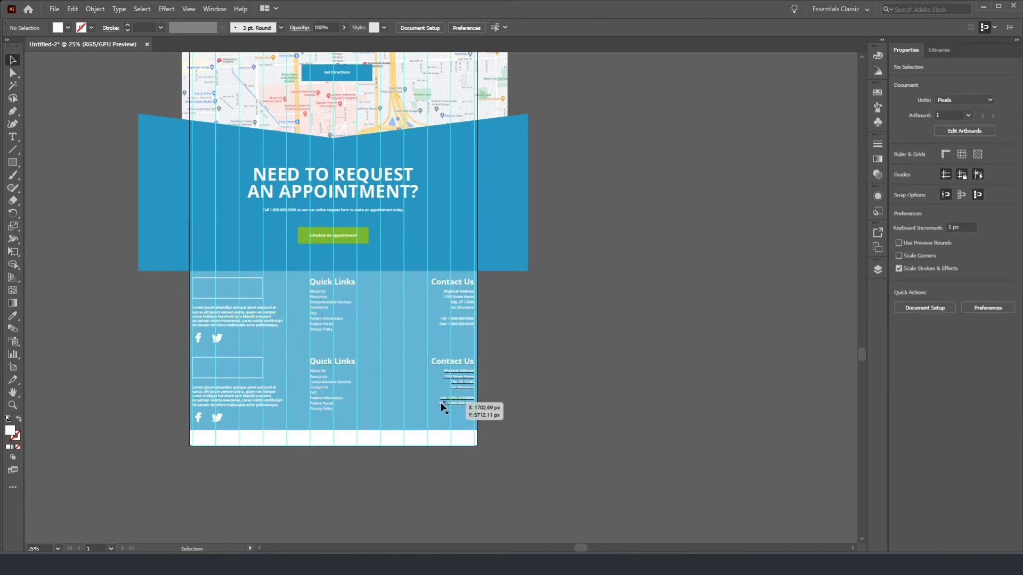
Step: Fill the copied footer's background with the medium blue sampled from the second swatch of the color palette
left_click(340, 427)
scroll(509, 351, "down", 1)
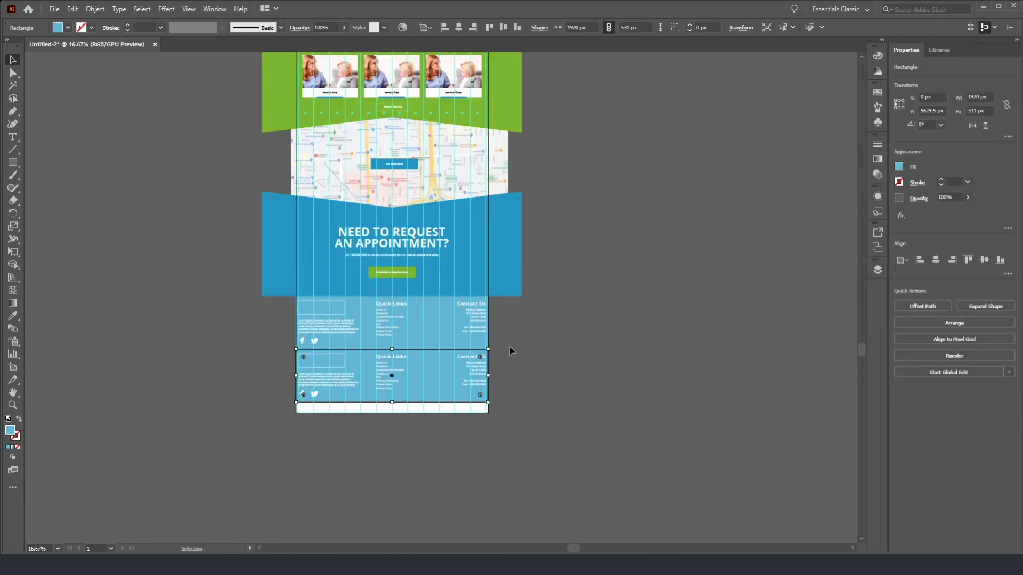
scroll(509, 346, "down", 1)
scroll(532, 334, "up", 5)
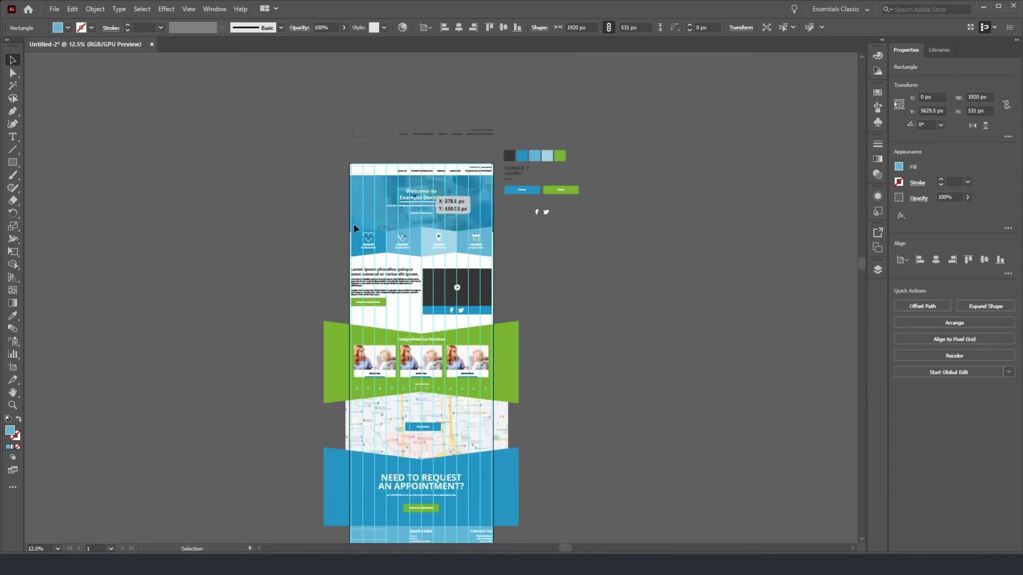
left_click(13, 316)
left_click(524, 159)
scroll(528, 473, "down", 4)
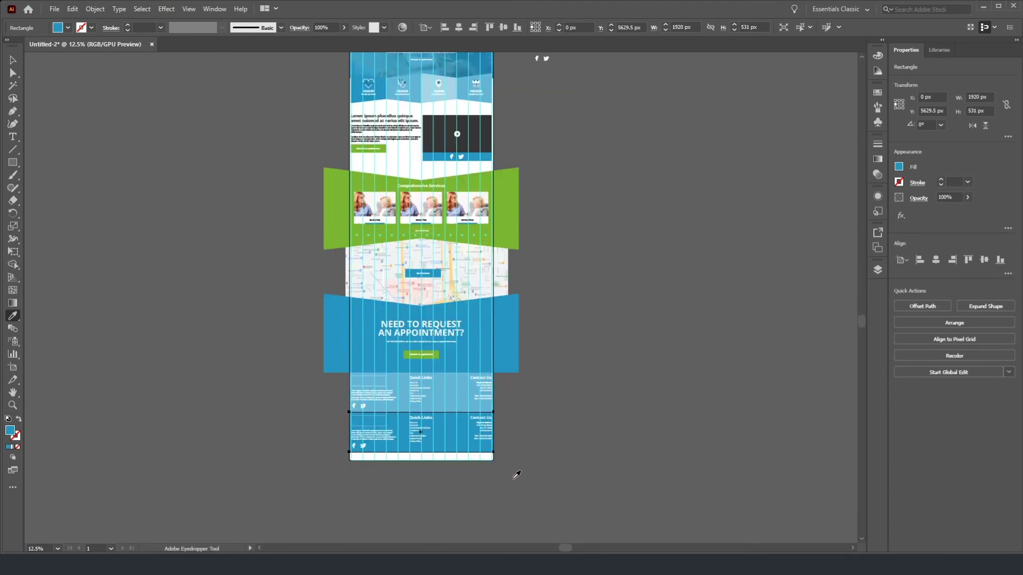
Step: Darken the copied footer background's fill to a deep teal blue
scroll(445, 444, "up", 4)
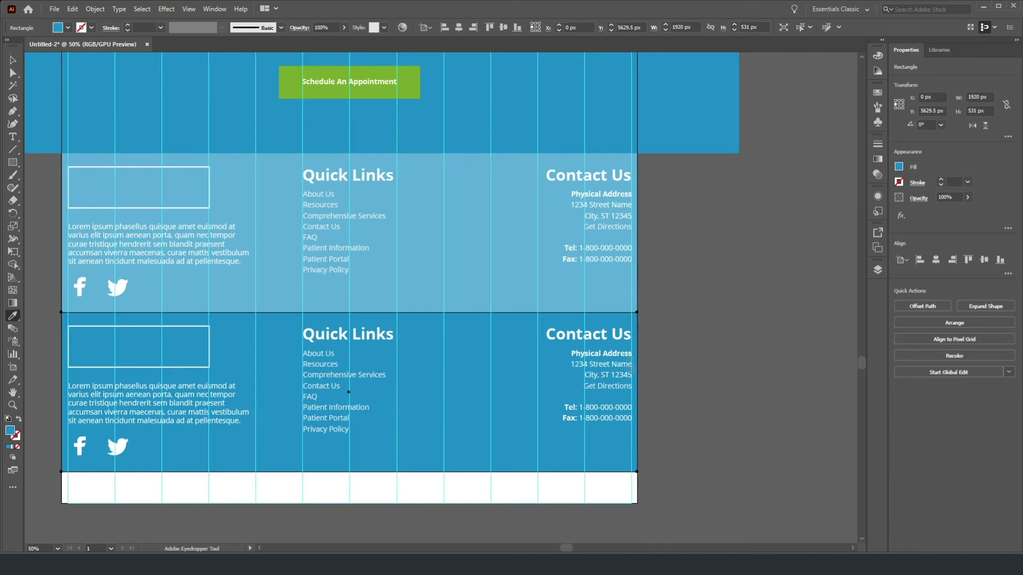
left_click(770, 318)
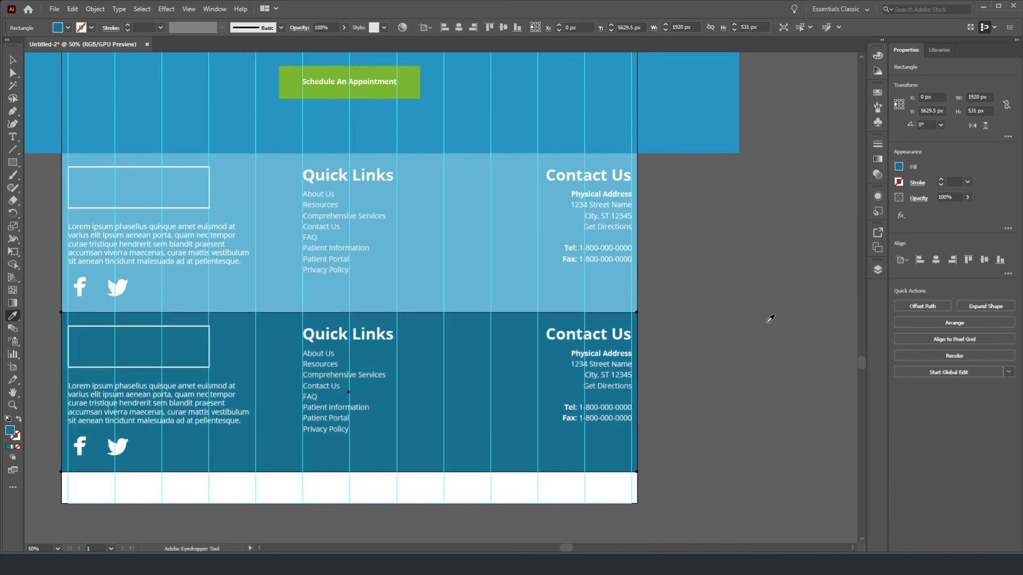
key("v")
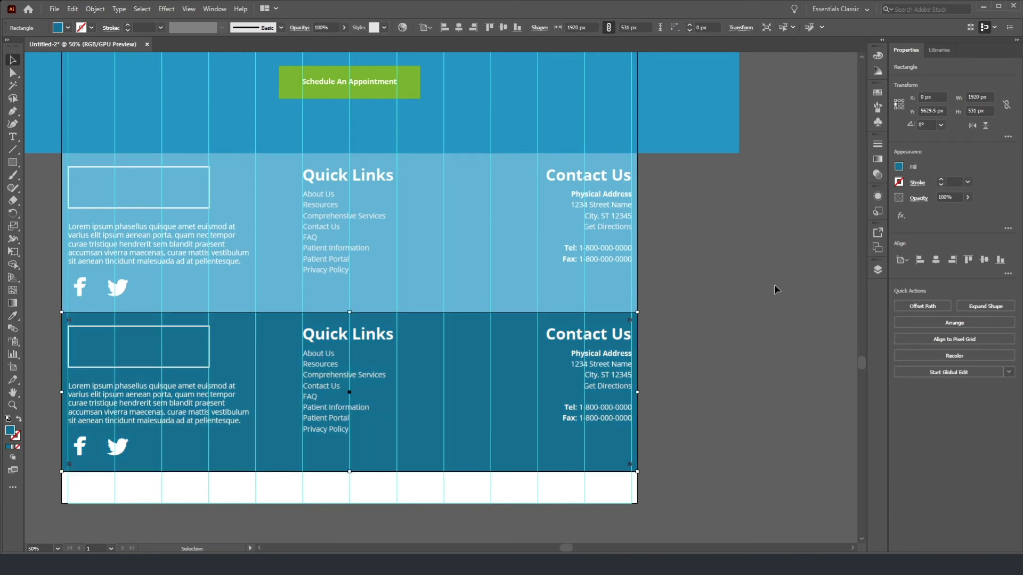
Step: Delete the logo placeholder, social icons, Quick Links and Contact Us content from the copied footer, keeping only its lorem ipsum paragraph
left_click(187, 367)
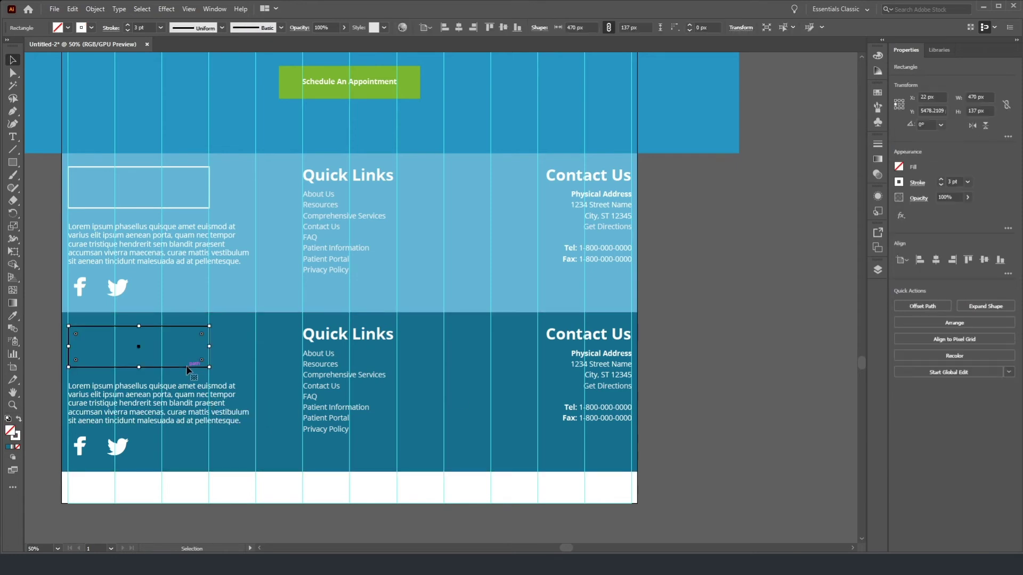
key("Delete")
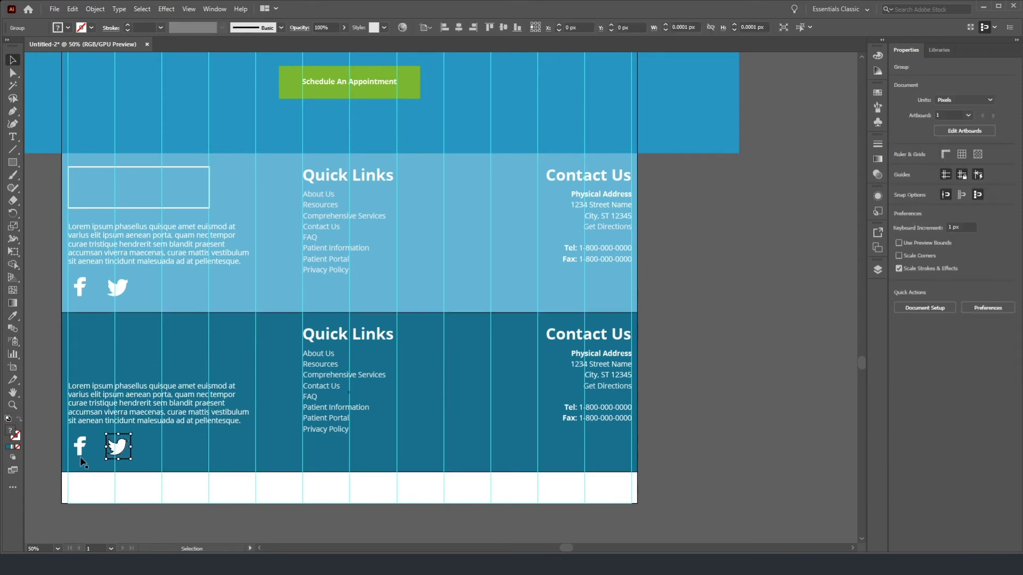
left_click(341, 336)
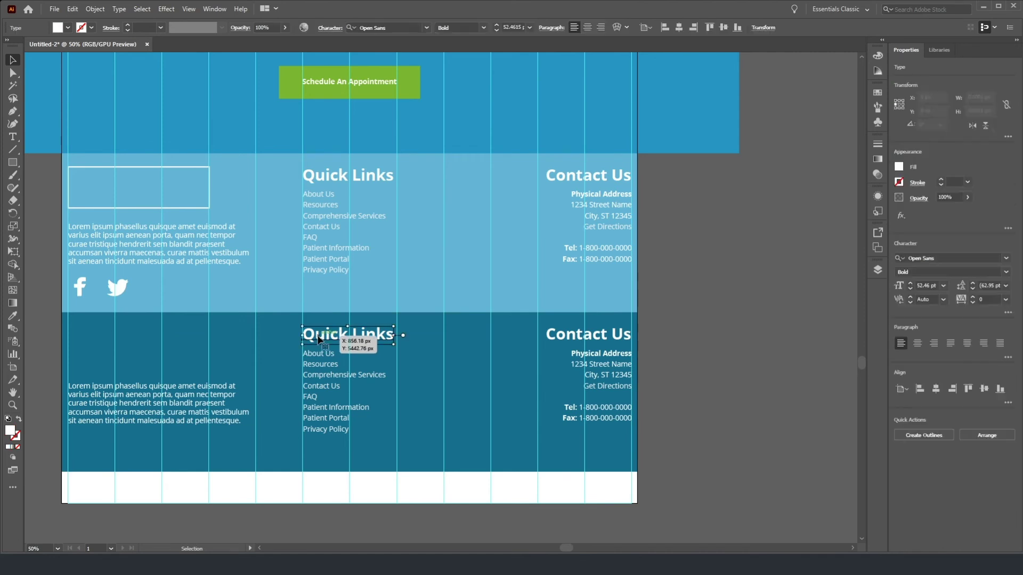
key("Delete")
left_click(319, 367)
key("Delete")
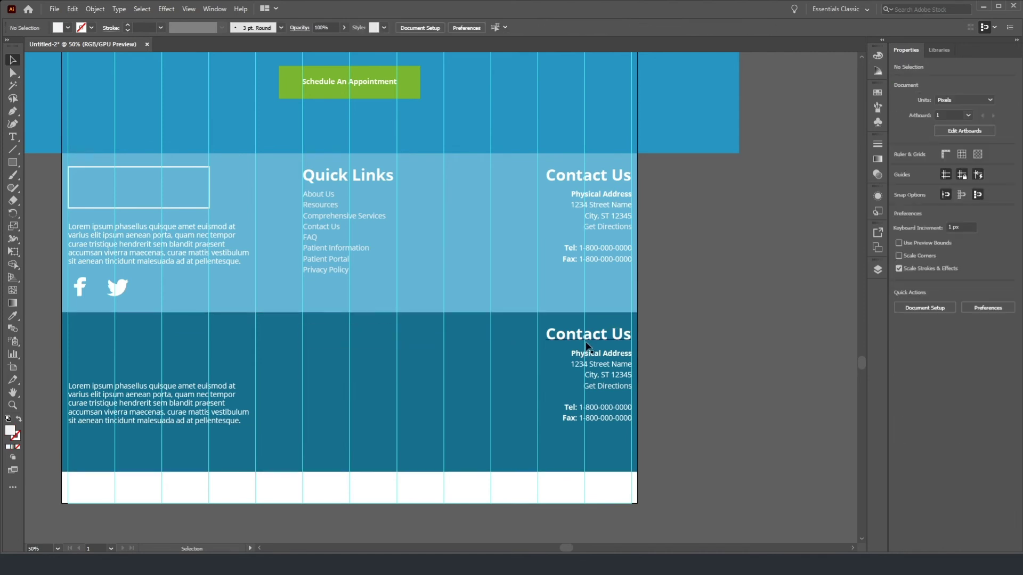
left_click(602, 338)
key("Delete")
left_click(598, 367)
key("Delete")
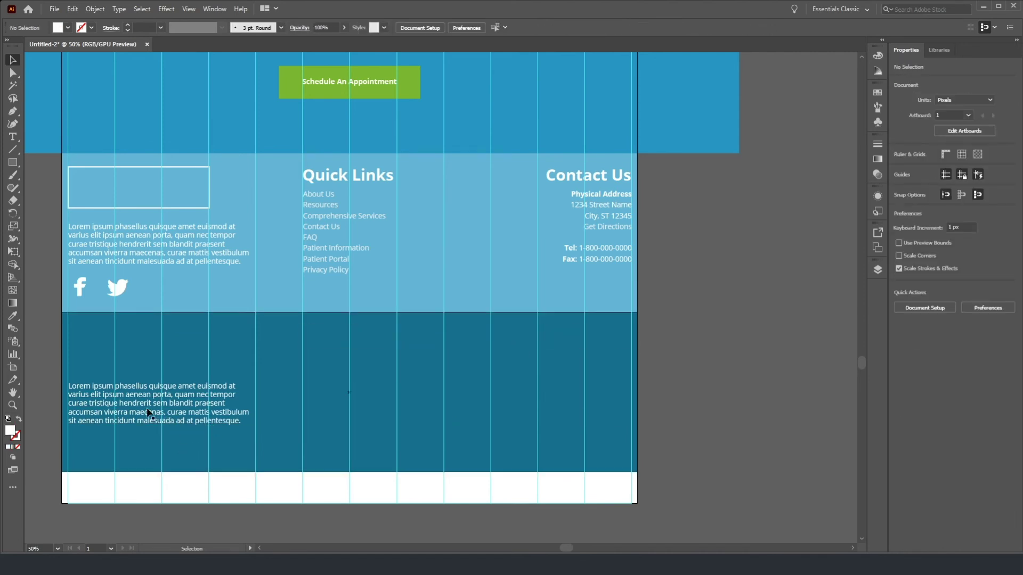
Step: Replace the lorem ipsum paragraph in the dark footer bar with "2020 Copywrite"
key("t")
key("ctrl+a")
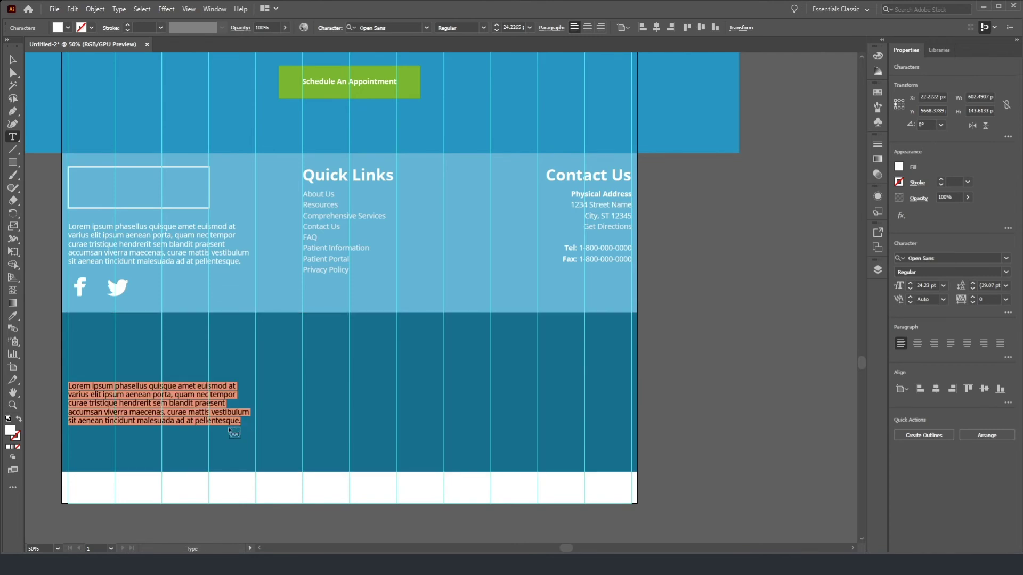
type("20")
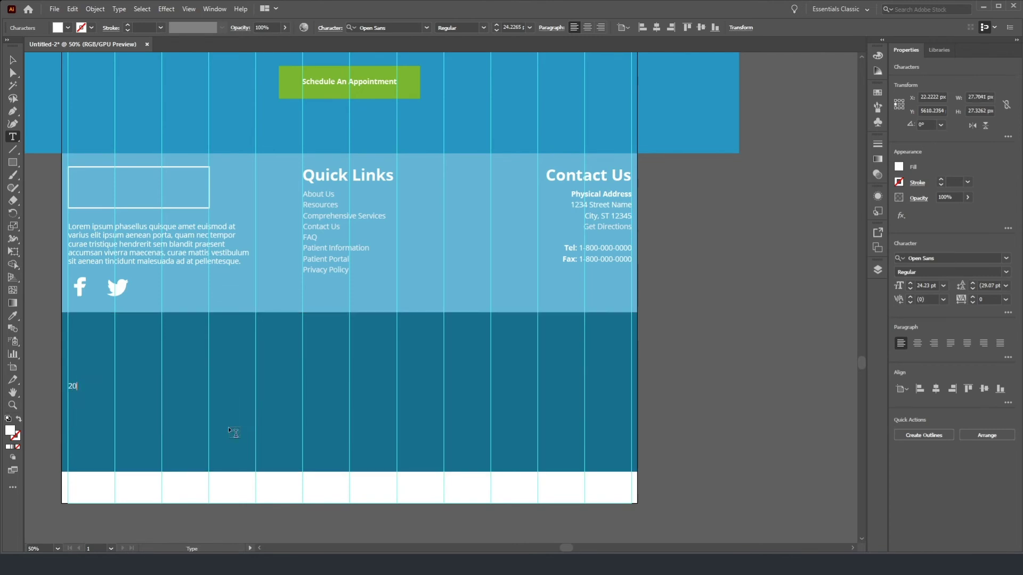
type("20 Copywrite")
key("BackSpace")
key("BackSpace")
key("BackSpace")
key("BackSpace")
type("right")
key("BackSpace")
key("BackSpace")
key("BackSpace")
type("te")
Step: Add the business name "Example Dentist" to the end of the copyright line
scroll(228, 426, "up", 15)
scroll(191, 248, "up", 10)
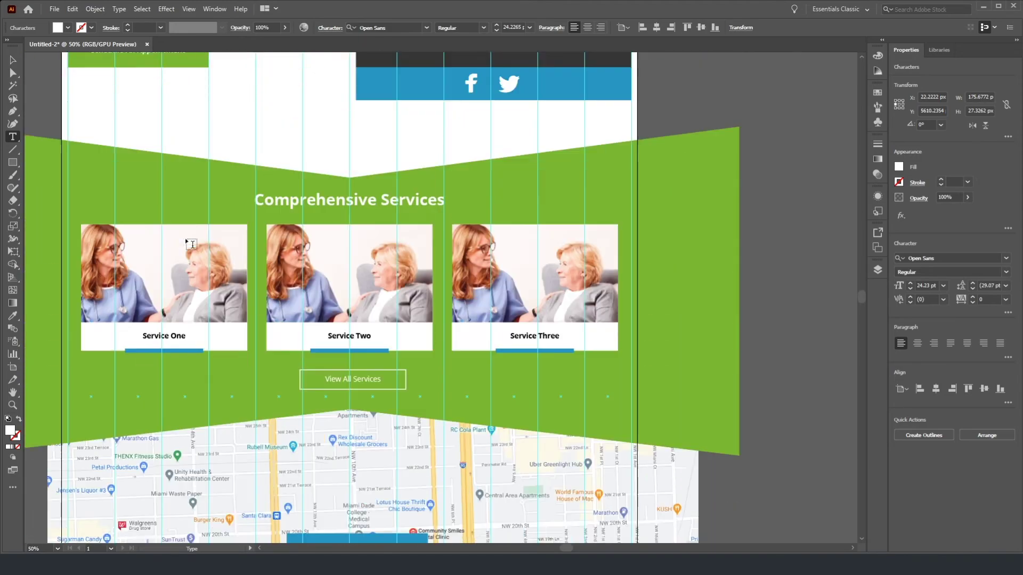
scroll(192, 254, "down", 18)
scroll(269, 288, "down", 8)
type("Example Dentist")
scroll(213, 338, "down", 3)
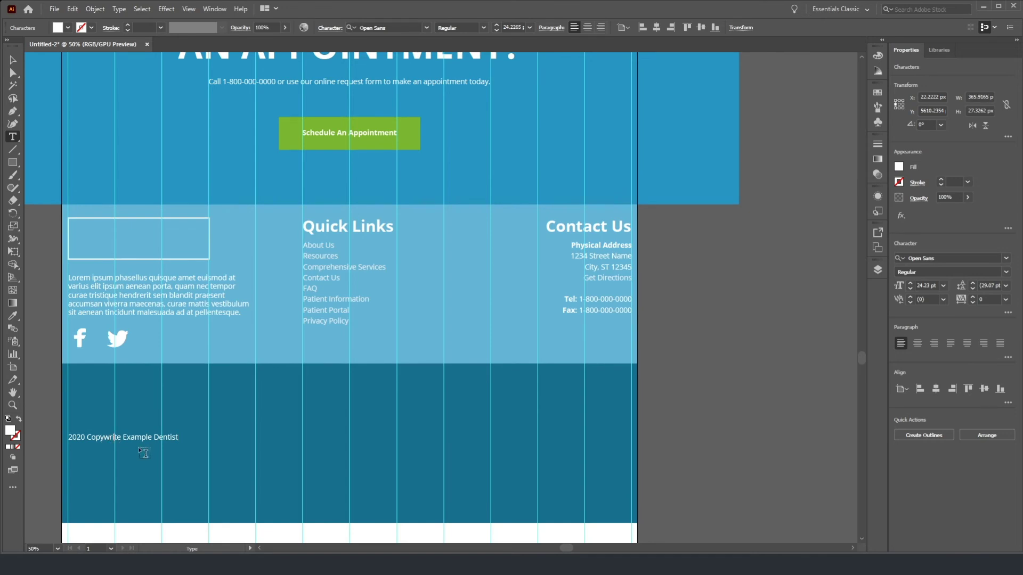
Step: Reword the copyright line to "2020 © Example Dentist, All Rights Reserved", using the © symbol in place of "Copywrite"
key("shift+Left")
key("shift+Left")
key("shift+Left")
key("shift+Left")
key("shift+Left")
key("shift+Left")
key("shift+Left")
key("shift+Left")
key("shift+Left")
key("BackSpace")
key("Escape")
type("© Example Dentist, All Rights Reserved")
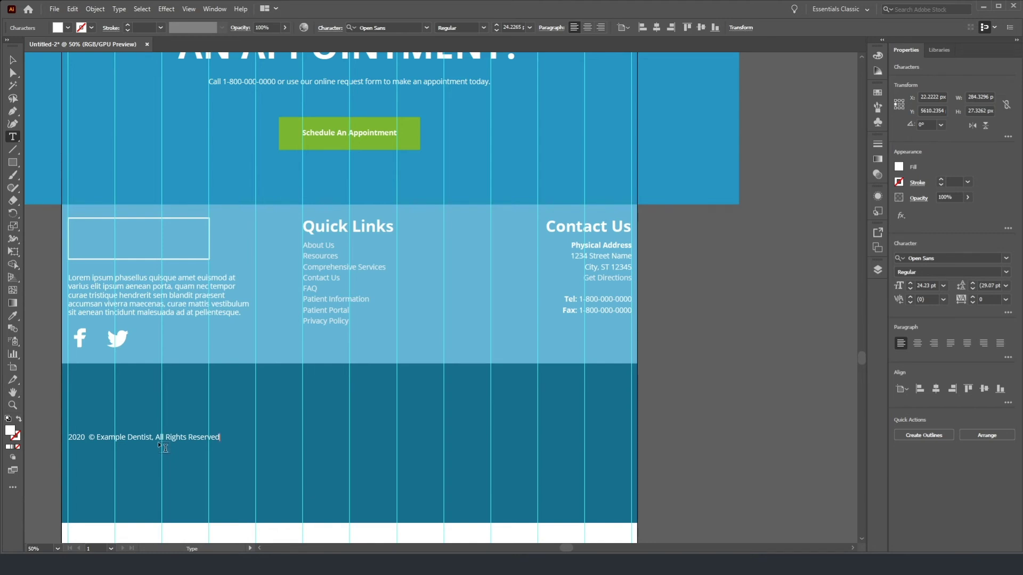
key("Escape")
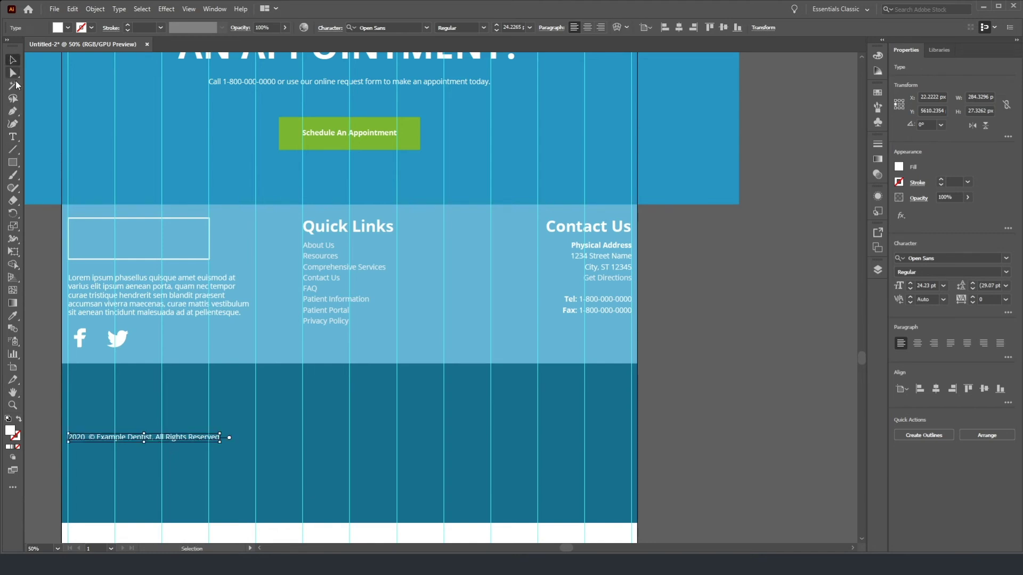
Step: Move the copyright line near the dark bar's upper edge and place a right-aligned copy of it against the right margin guide
left_click_drag(102, 437, 638, 380)
left_click(934, 344)
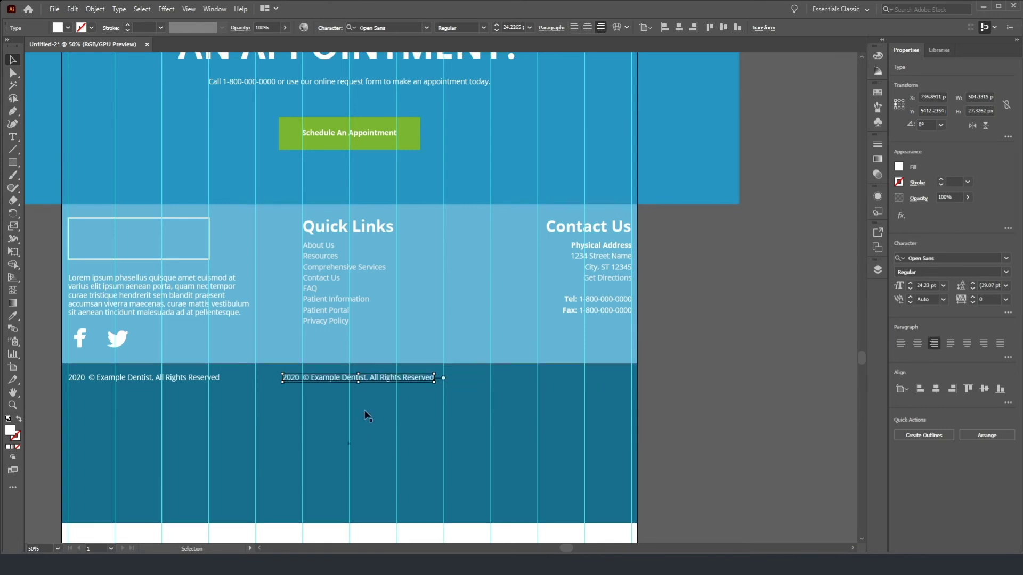
left_click_drag(383, 380, 580, 382)
Step: Replace the right-aligned copy's text with "Privacy Policy | Terms of Service | Contact Us"
double_click(564, 378)
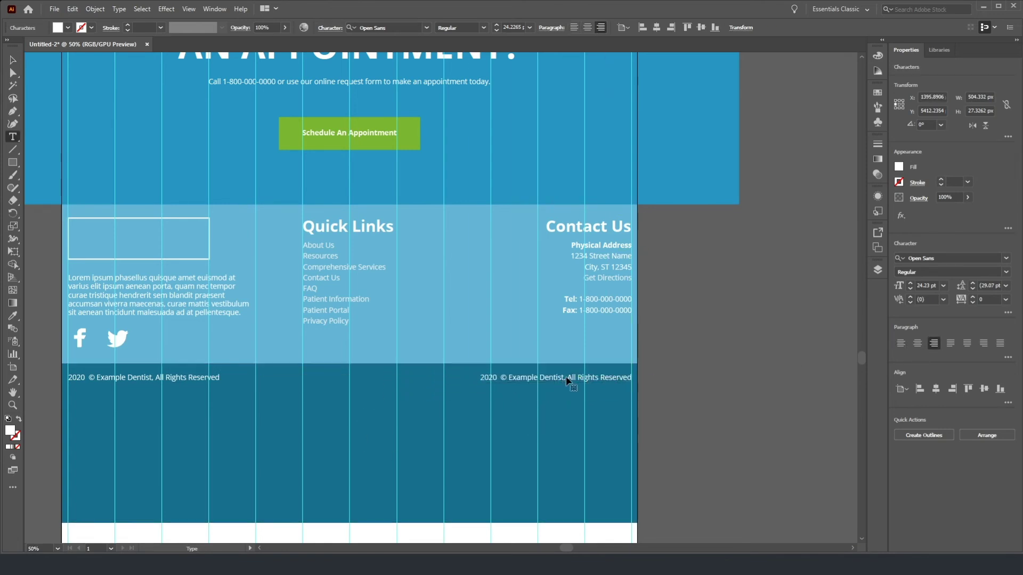
key("ctrl+a")
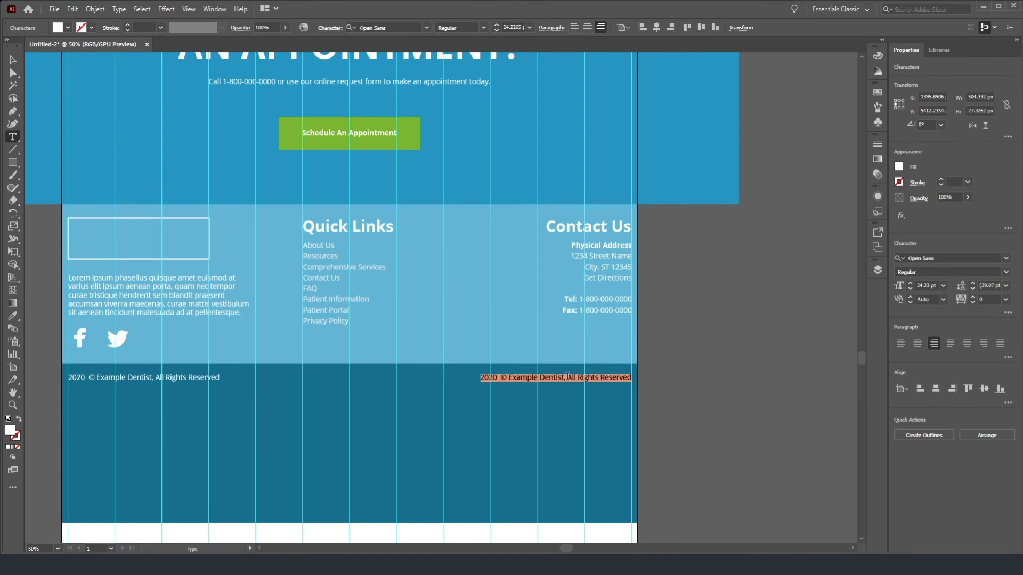
key("BackSpace")
type("Privacy Policy | Terms of Service |")
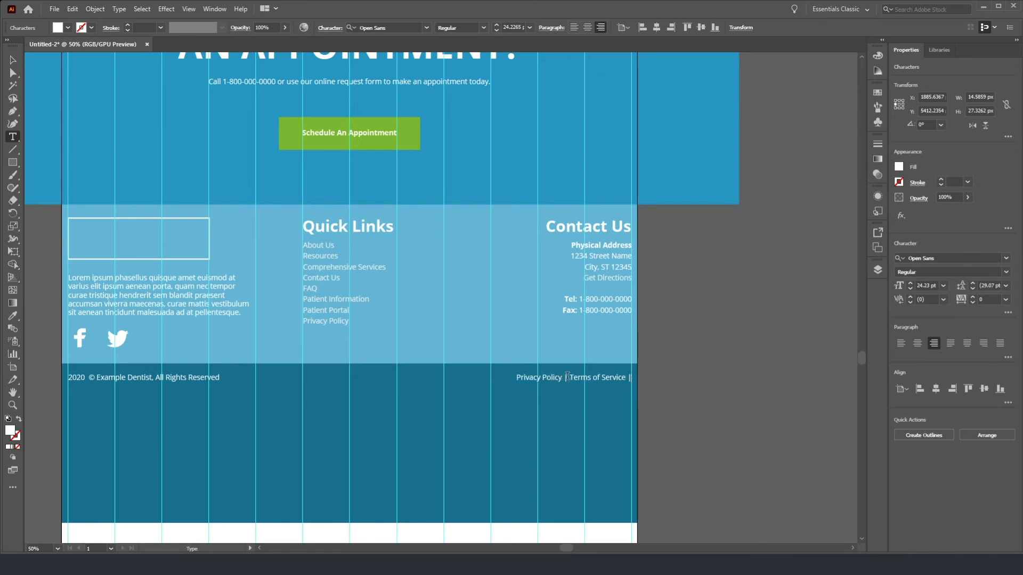
type(" Contact Us")
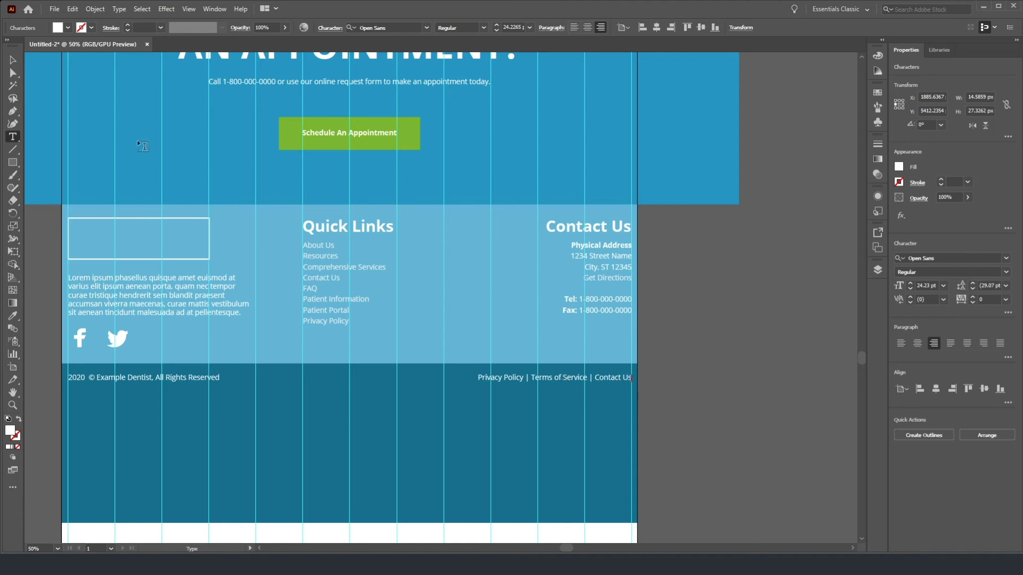
Step: Shorten the dark bottom bar to about 92 px high so it closely fits the copyright and policy text line
key("Escape")
left_click(283, 449)
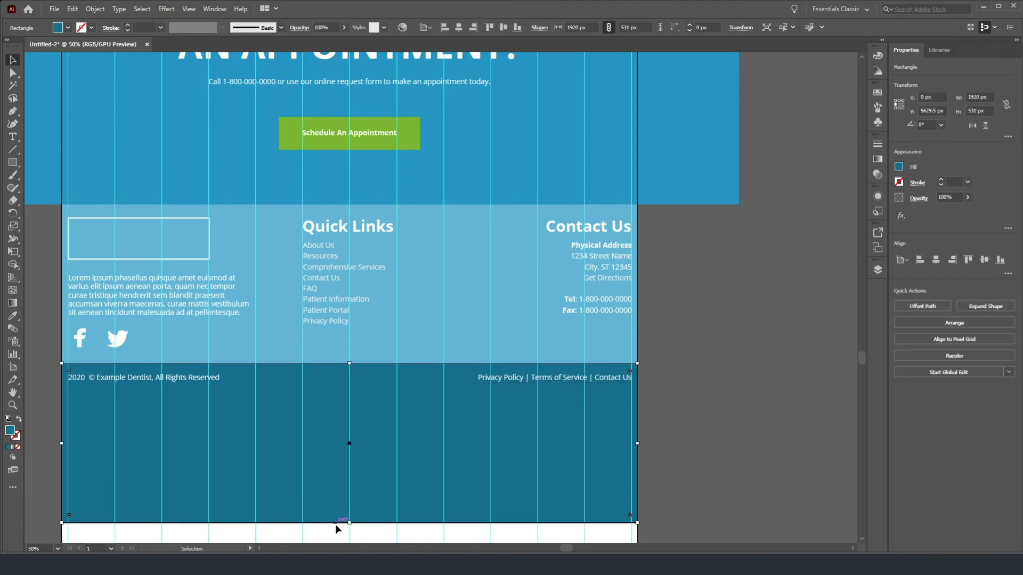
left_click_drag(349, 523, 355, 393)
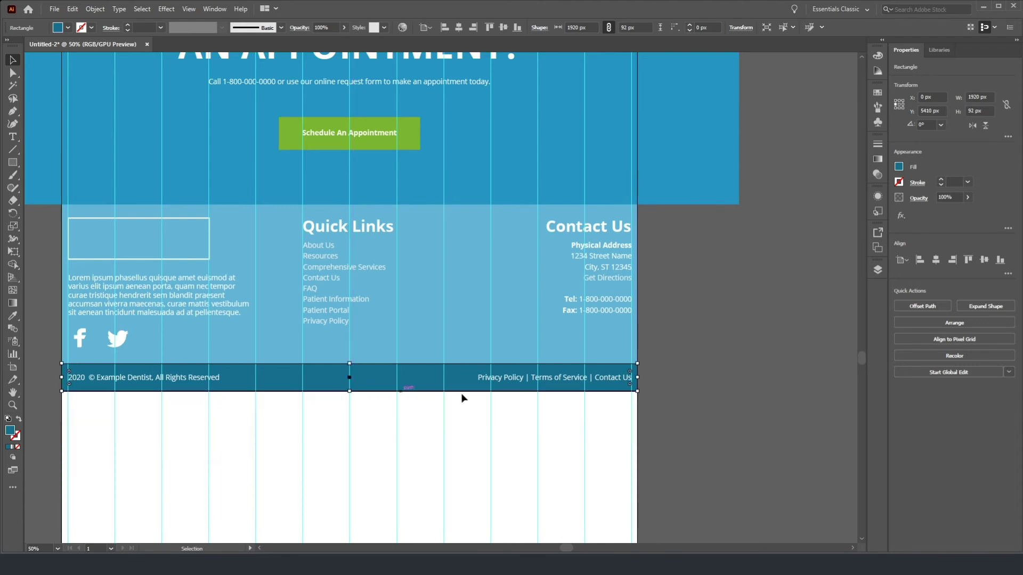
left_click(721, 422)
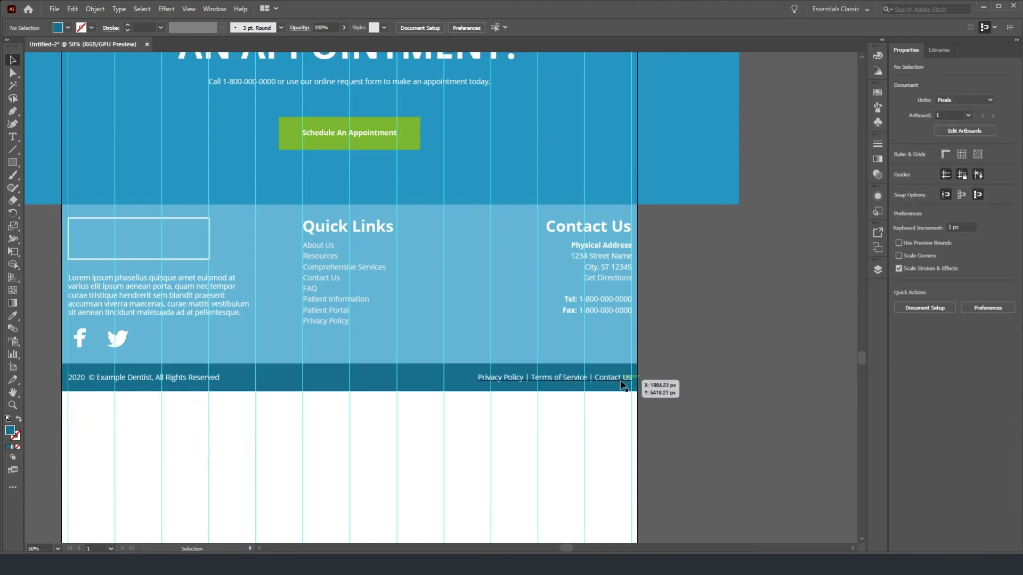
Step: Scale the footer's Facebook and Twitter icons down together to about 125 × 49 px, just below the paragraph
scroll(338, 352, "down", 3)
scroll(373, 319, "up", 10)
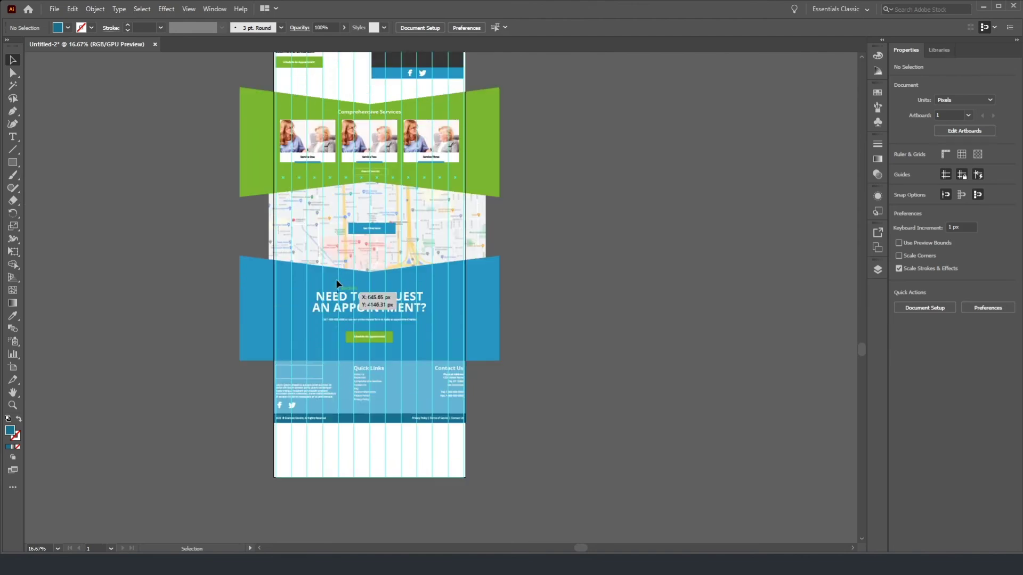
scroll(333, 284, "down", 3)
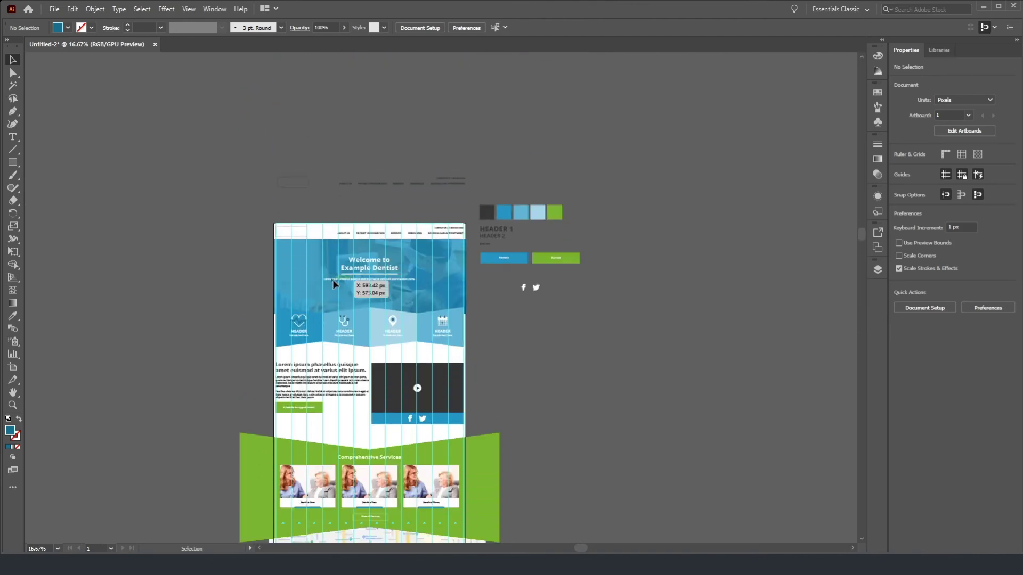
scroll(333, 284, "down", 10)
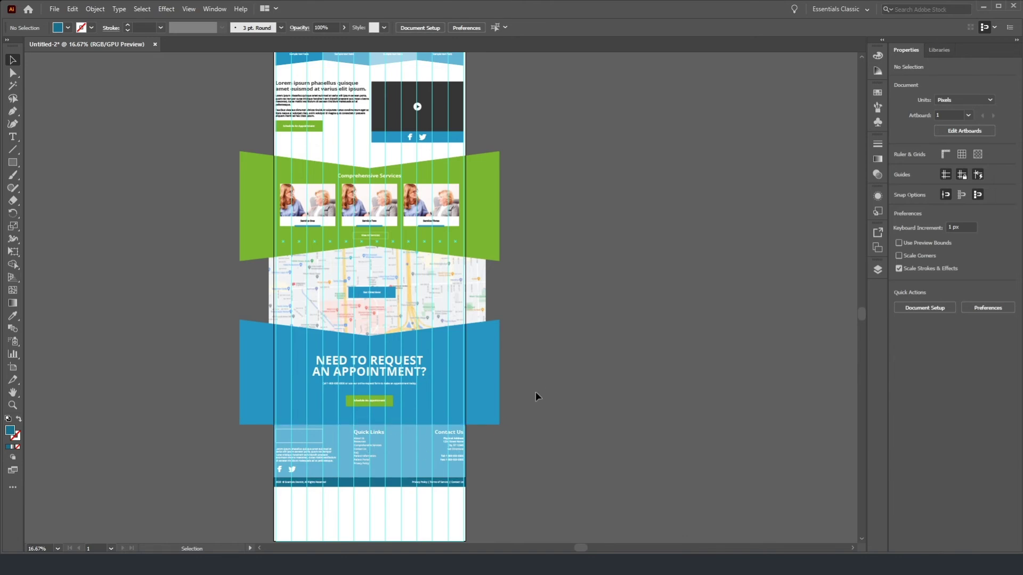
scroll(283, 488, "up", 3)
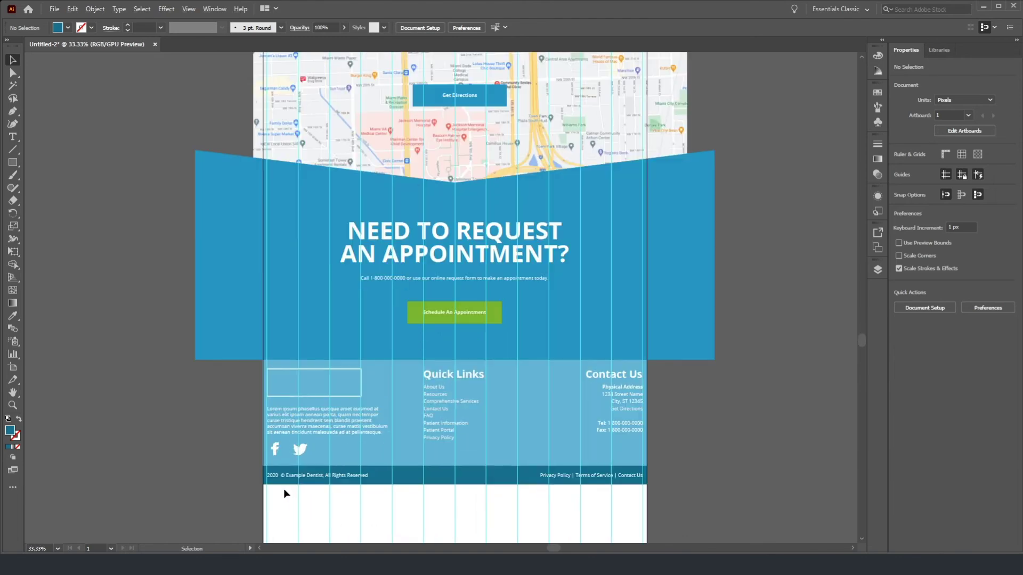
left_click(308, 433)
left_click(270, 431, "shift")
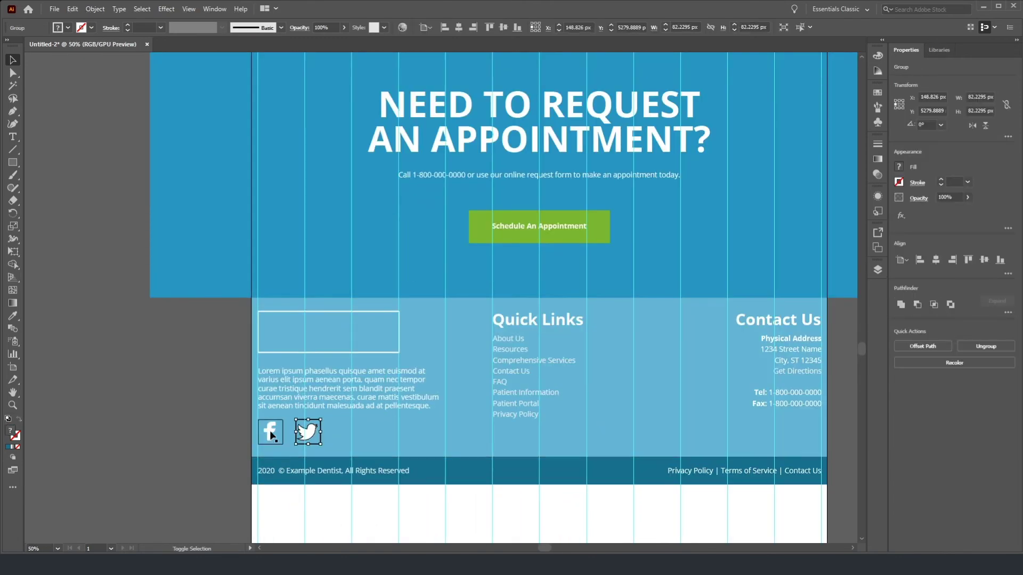
left_click_drag(321, 445, 298, 434)
left_click(328, 444)
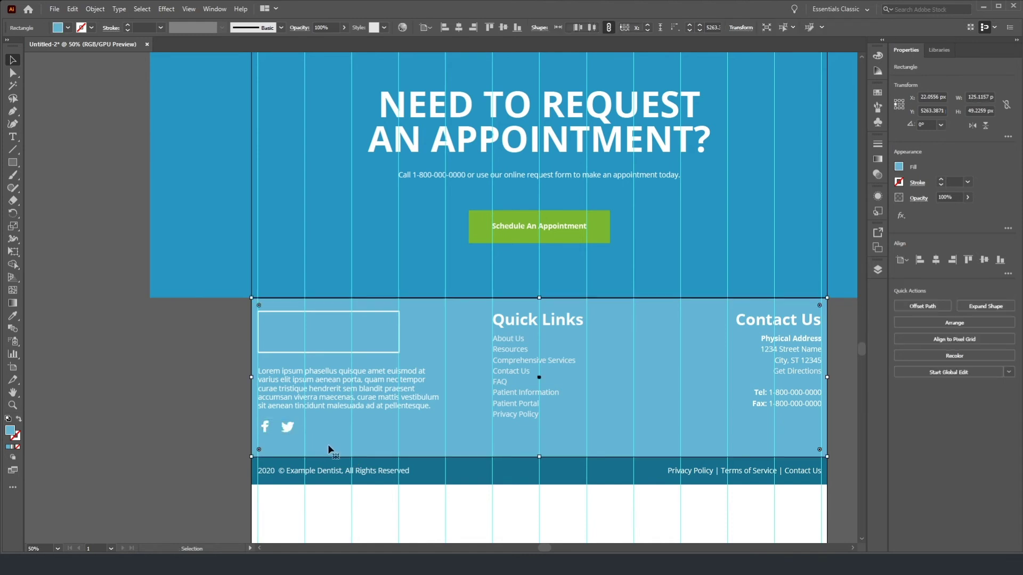
Step: Try shifting the two social icons sideways beneath the footer paragraph, and undo the move
left_click(269, 428)
left_click_drag(269, 432, 365, 428)
key("ctrl+z")
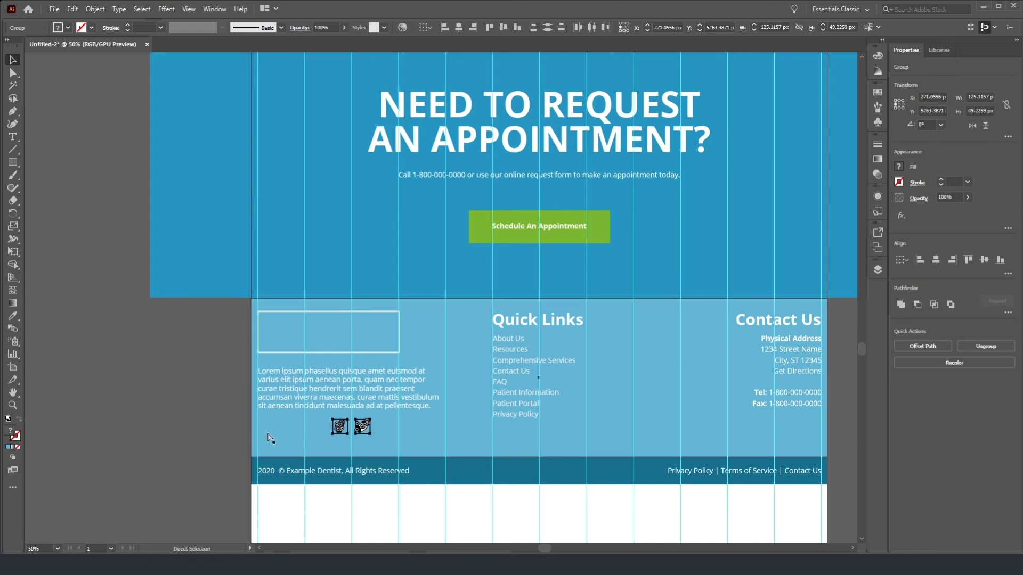
left_click(210, 392)
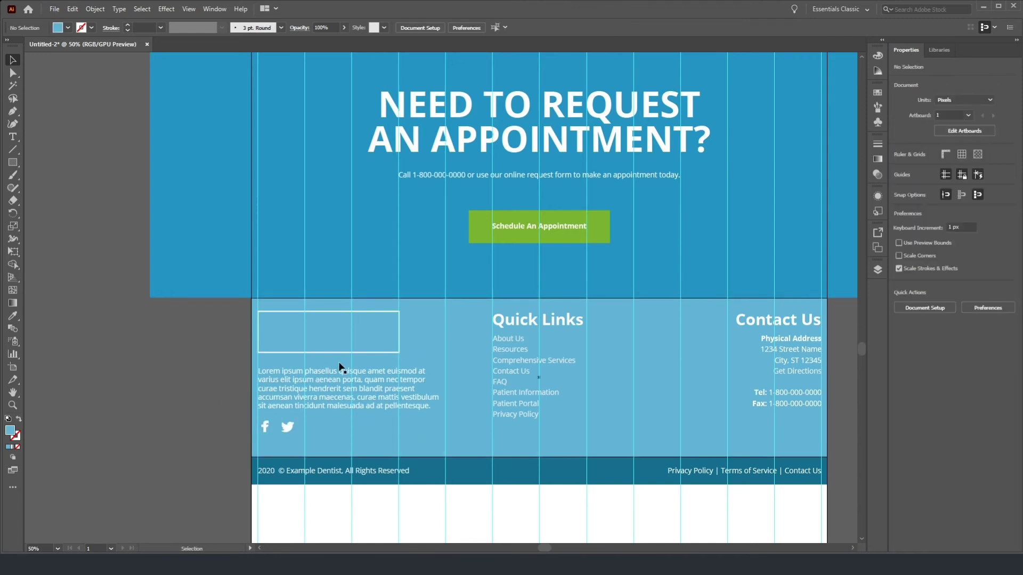
Step: Group the appointment section together with all footer elements, including the dark bottom bar
scroll(434, 389, "down", 2)
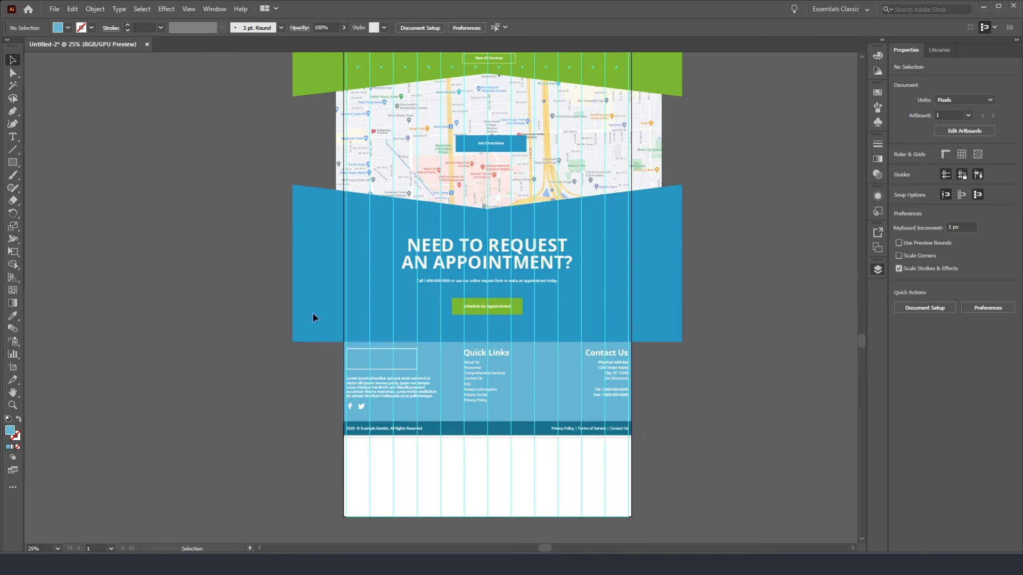
key("ctrl+z")
left_click(645, 390)
left_click_drag(653, 427, 288, 233)
left_click(919, 347)
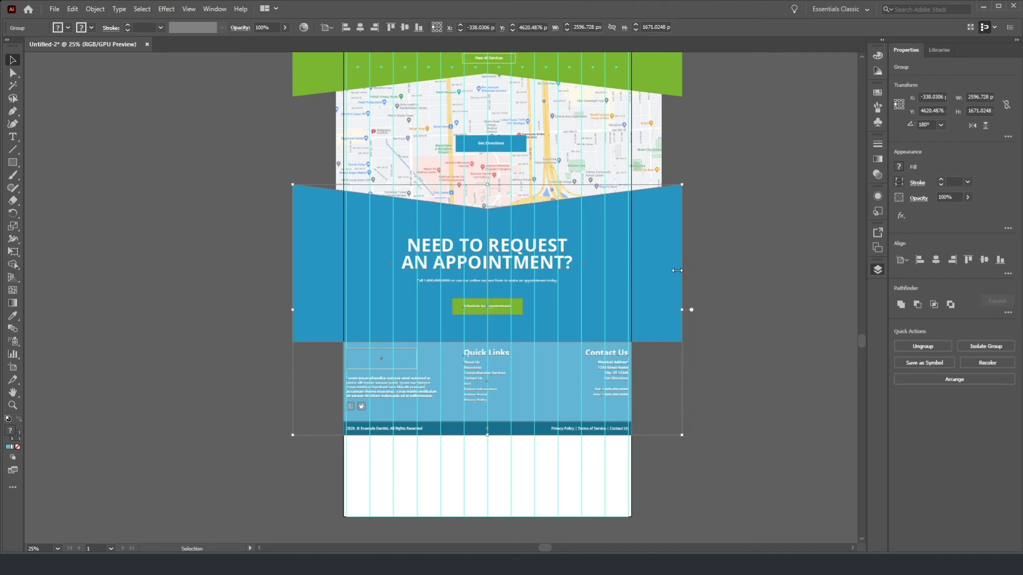
Step: Try placing a copy of the grouped appointment and footer section in the empty space beside the artboard, and undo it
key("ctrl+minus")
key("ctrl+minus")
key("ctrl+minus")
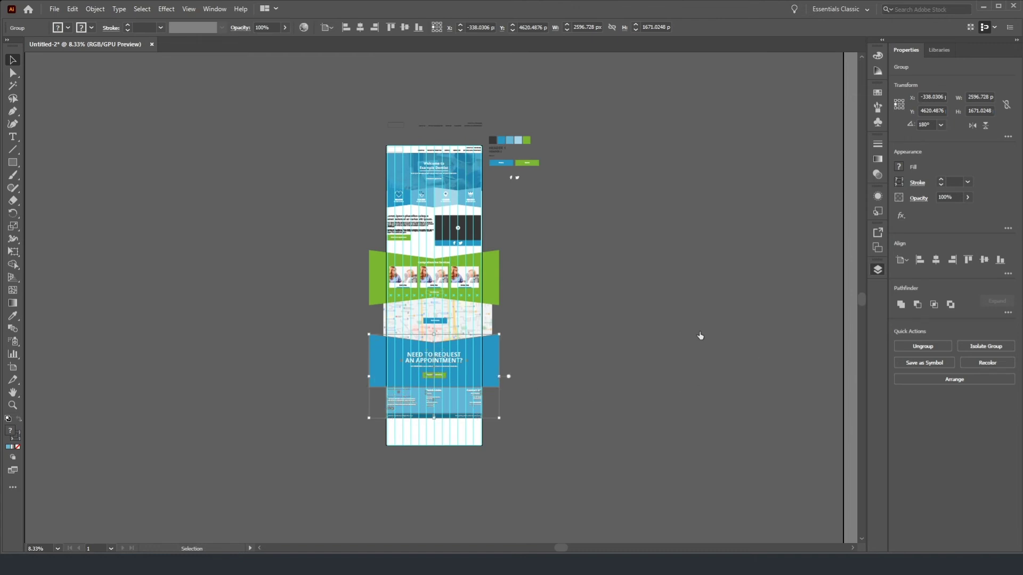
left_click_drag(497, 384, 707, 166)
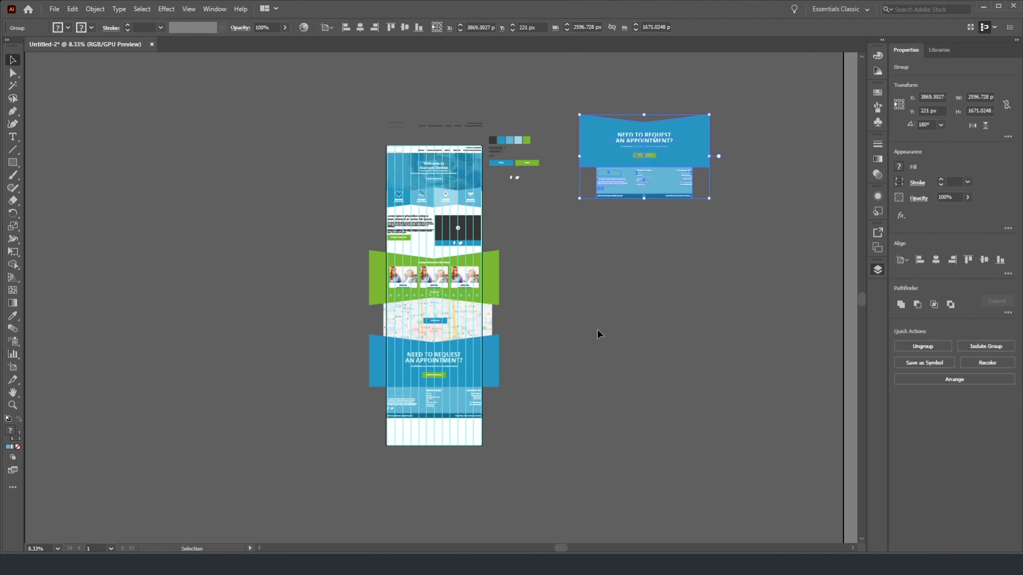
left_click(671, 365)
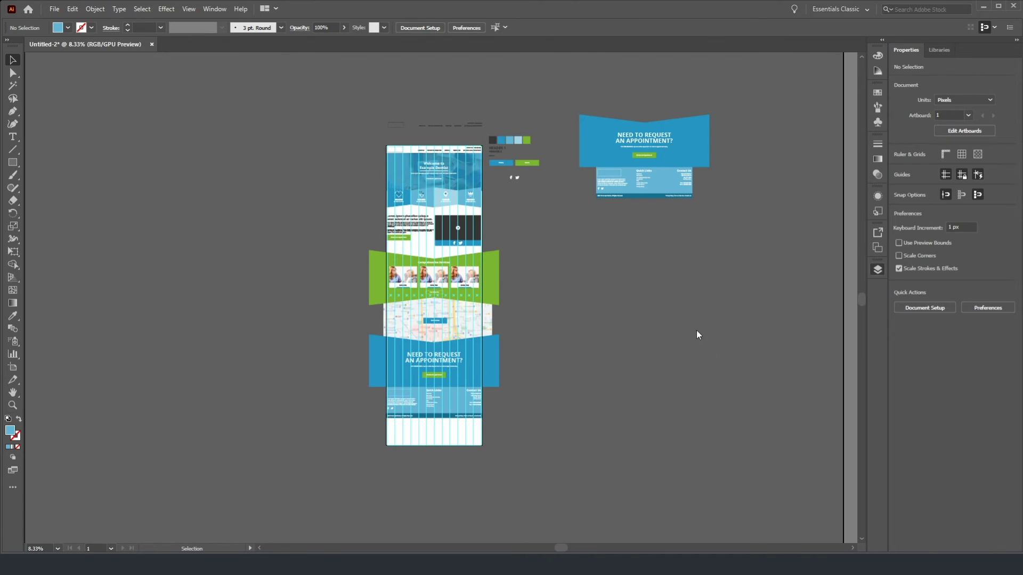
key("ctrl+z")
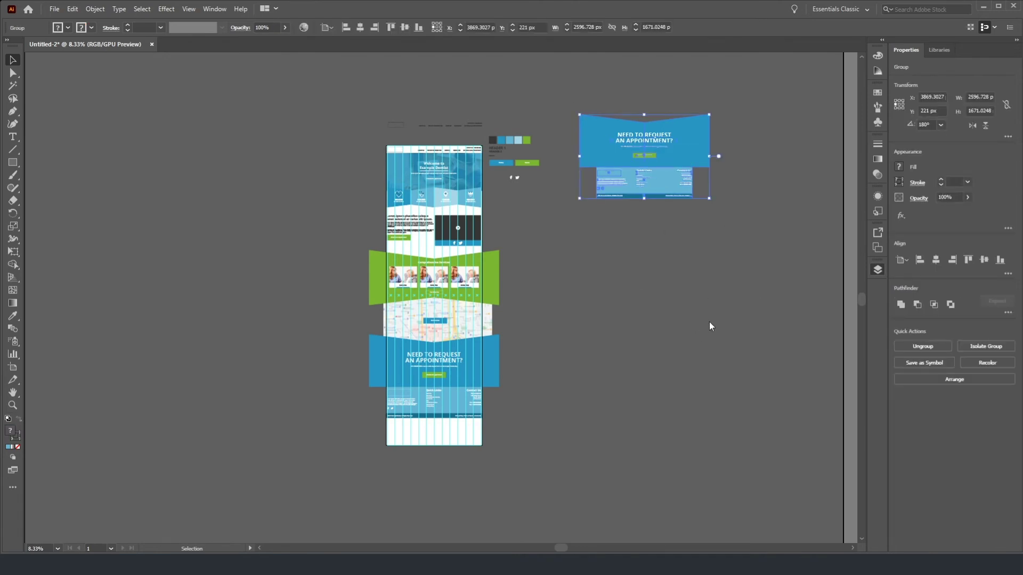
key("ctrl+z")
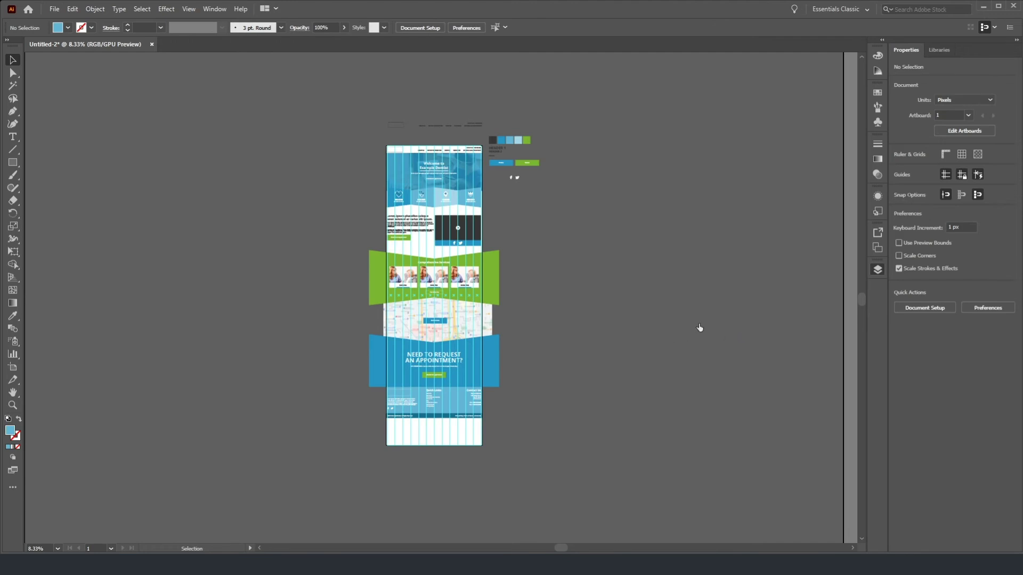
Step: Place a copy of the appointment and footer group beside the colour swatches, and move the spare header navigation above it
left_click(512, 273)
left_click_drag(512, 272, 678, 132)
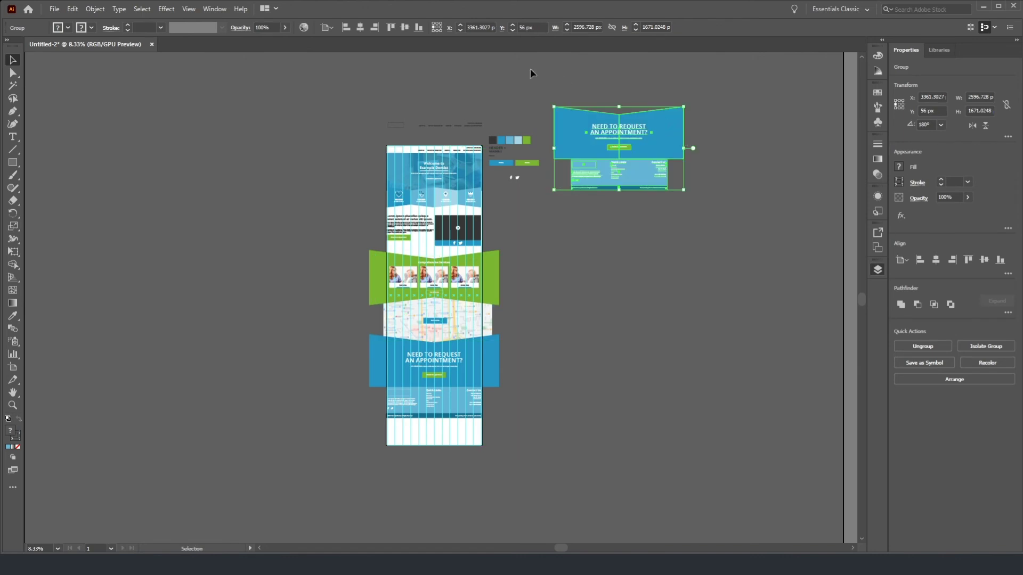
left_click(366, 100)
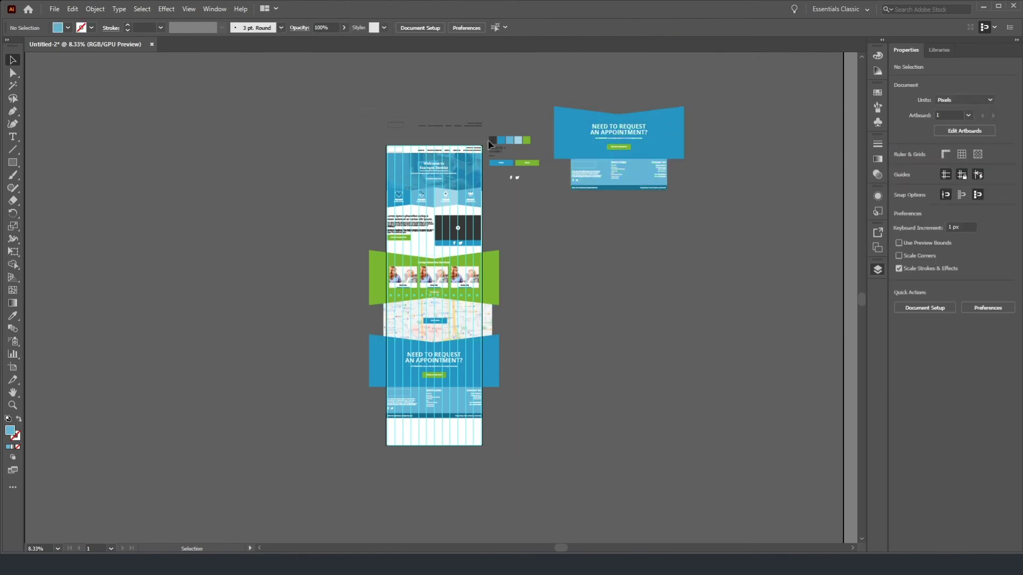
left_click(419, 123)
left_click_drag(419, 123, 583, 80)
left_click(523, 103)
Step: Move the swatches, sample buttons, icons, spare header and footer copy together well above the homepage artboard
key("ctrl+a")
scroll(542, 231, "up", 4)
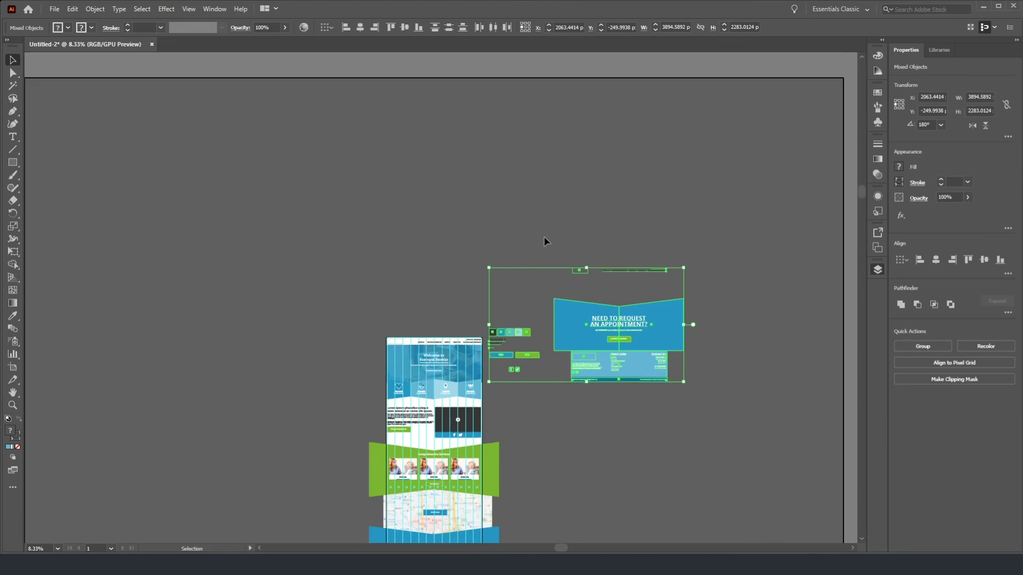
left_click_drag(580, 332, 538, 209)
scroll(427, 382, "down", 3)
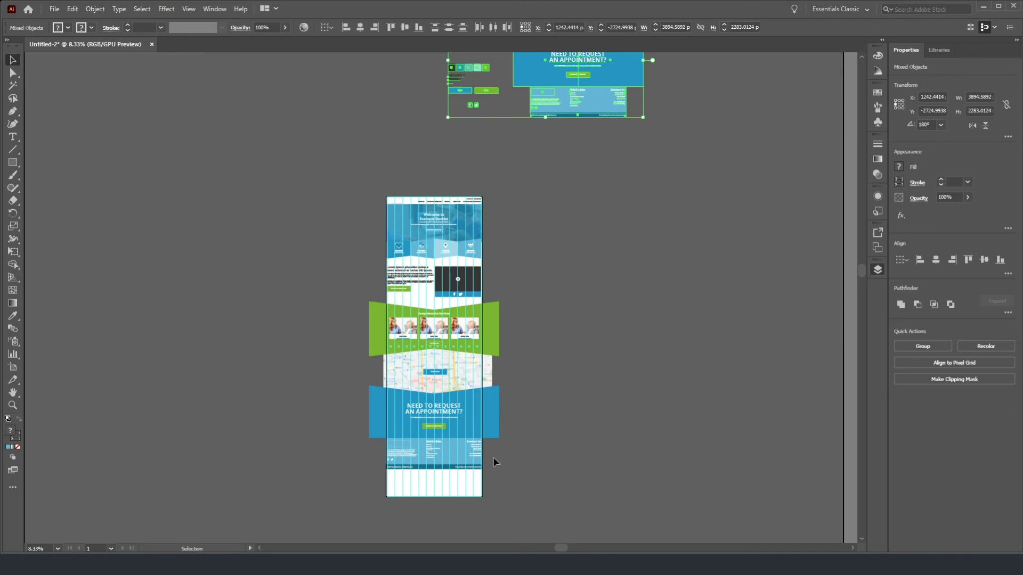
Step: Group all of the homepage artwork, from the header down to the footer, into one group
left_click_drag(334, 178, 656, 537)
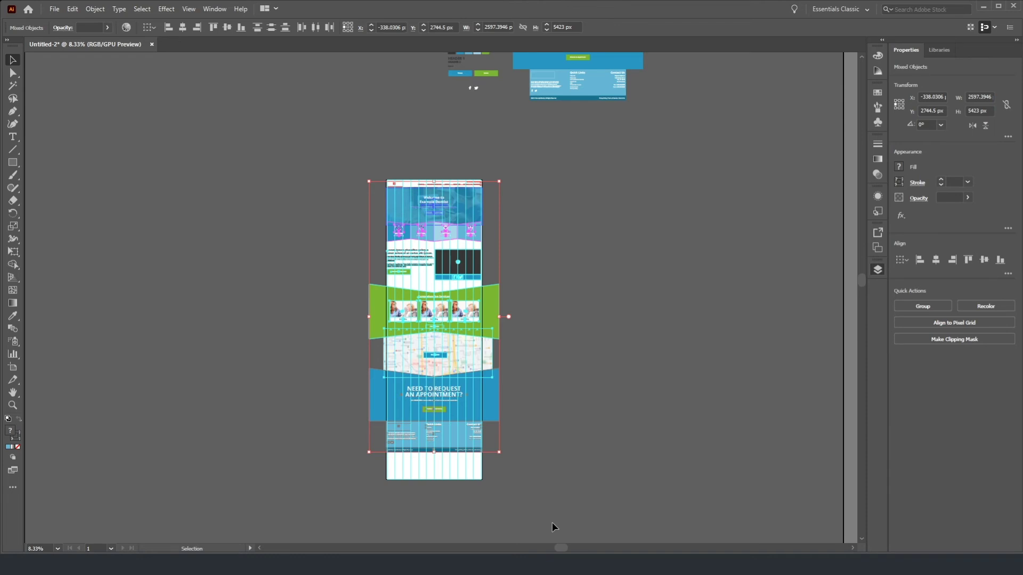
left_click(924, 306)
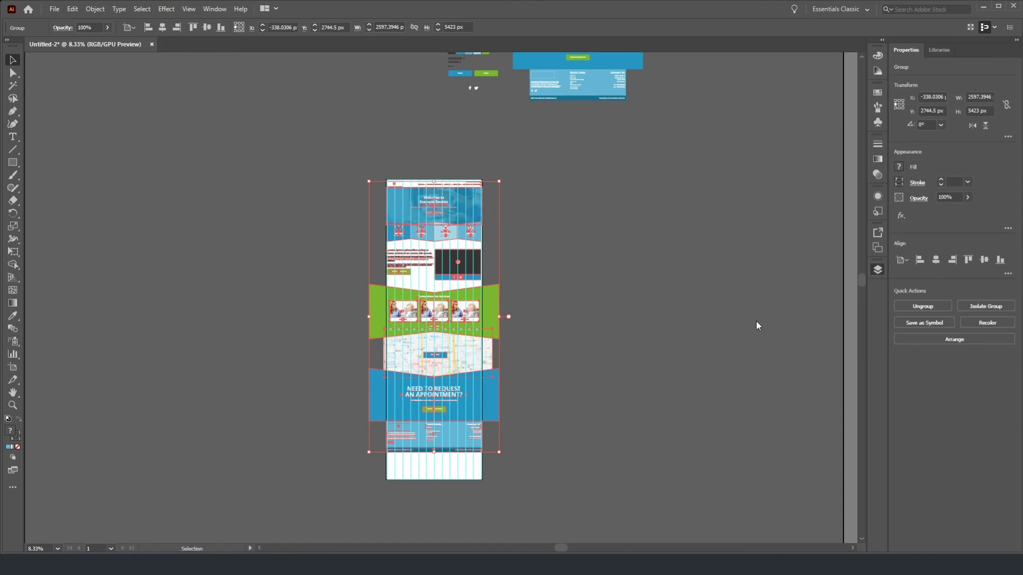
left_click(293, 196)
Step: Shorten the artboard to 5456 px high so it ends at the bottom edge of the footer's dark bar
key("shift+o")
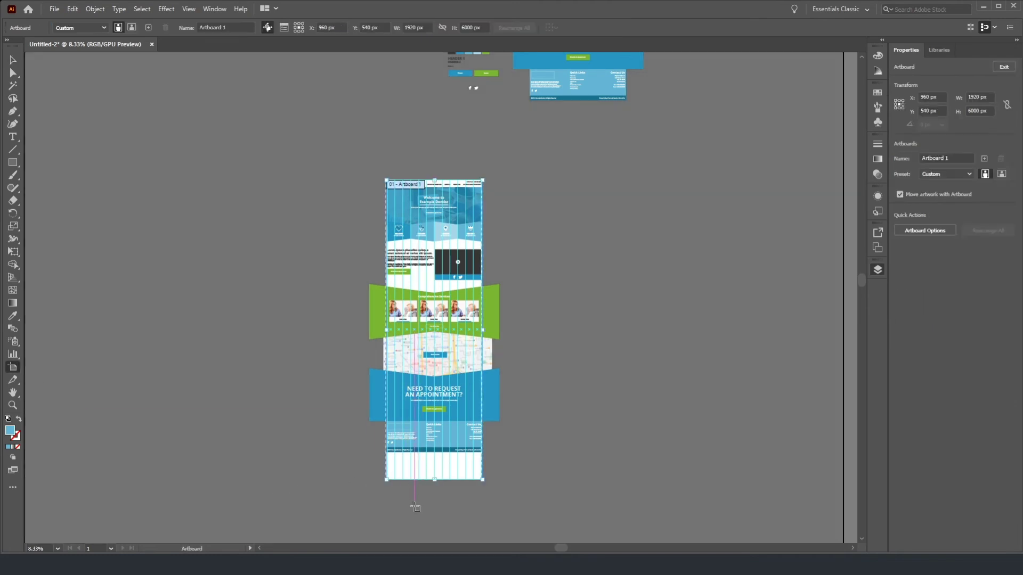
scroll(432, 487, "up", 5)
left_click_drag(447, 411, 444, 300)
left_click_drag(444, 248, 445, 247)
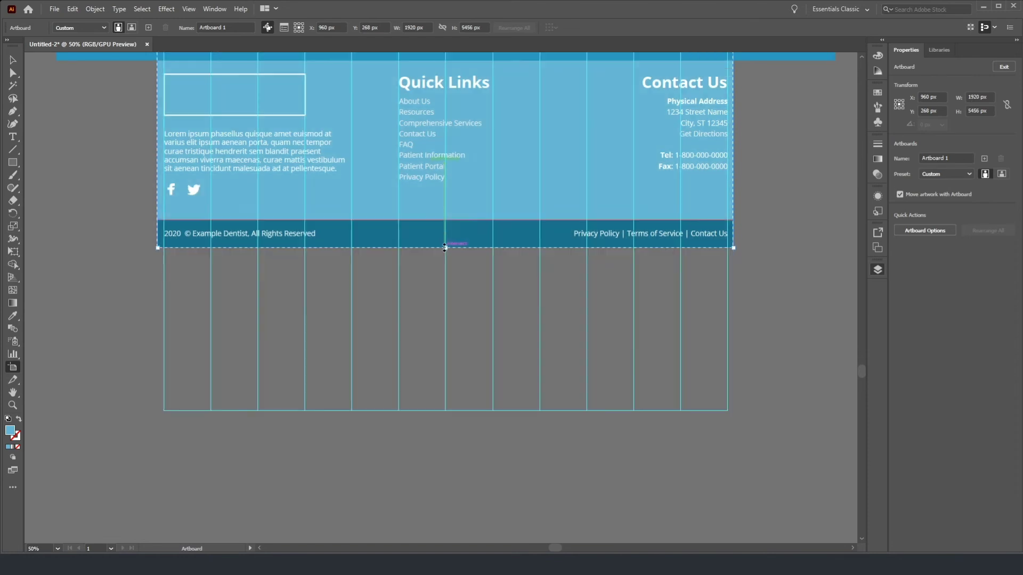
left_click(442, 486)
Step: Rename the artboard as Homepage
scroll(421, 314, "down", 5)
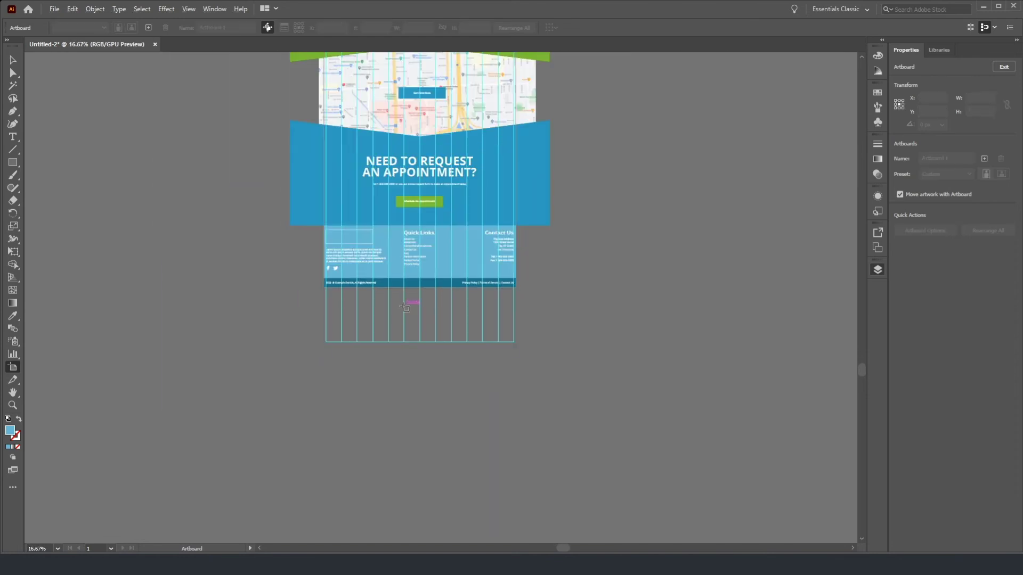
scroll(479, 228, "up", 3)
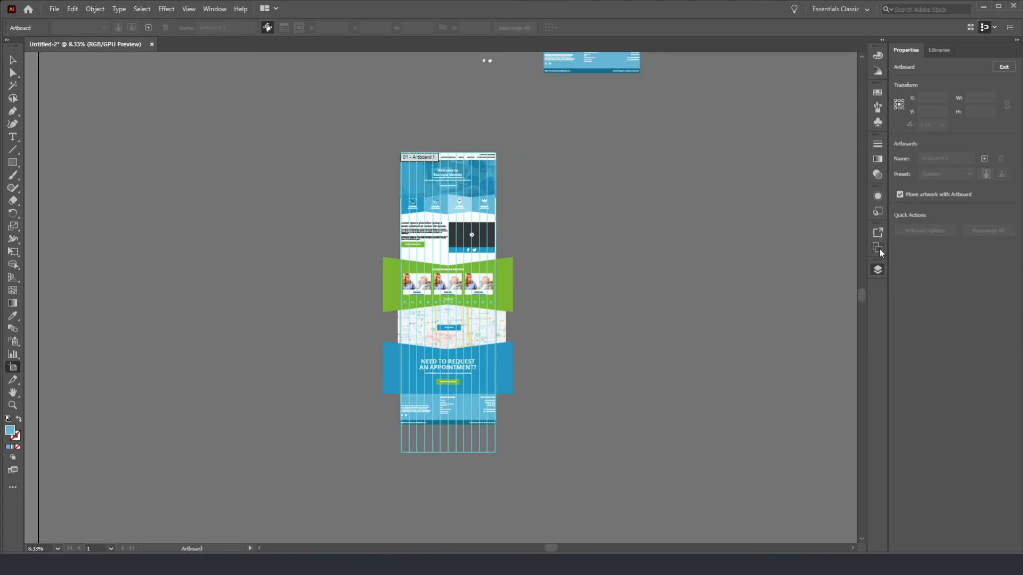
double_click(718, 243)
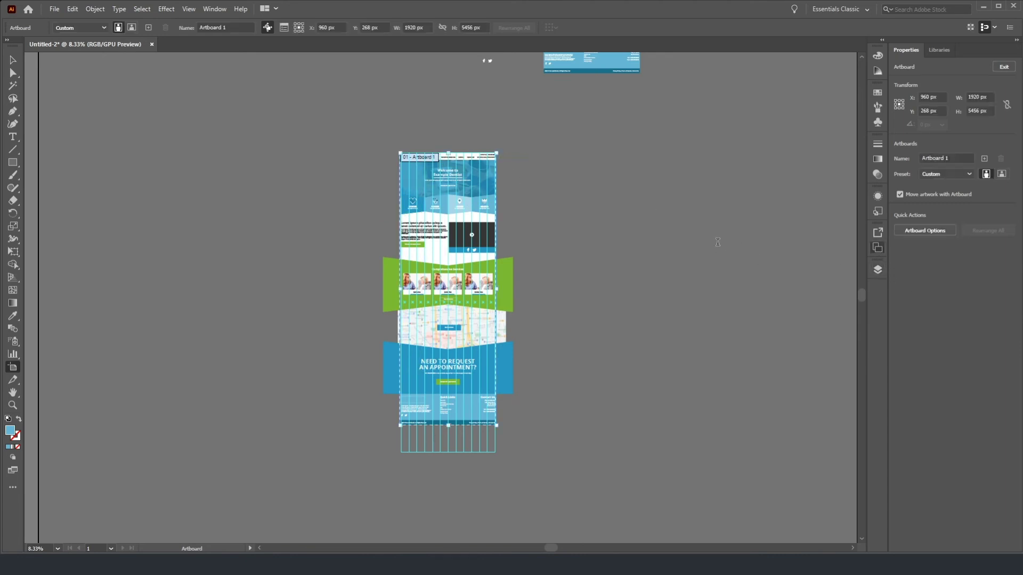
type("Homepage")
key("Return")
left_click(653, 165)
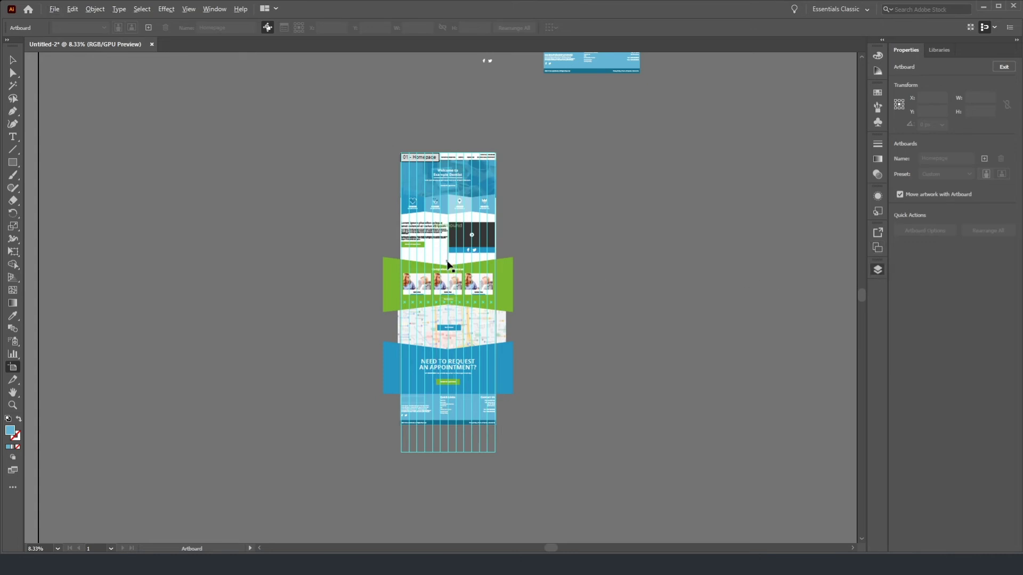
Step: Duplicate the Homepage artboard with its artwork to the right of the original, and name the copy Services
left_click_drag(447, 266, 592, 271)
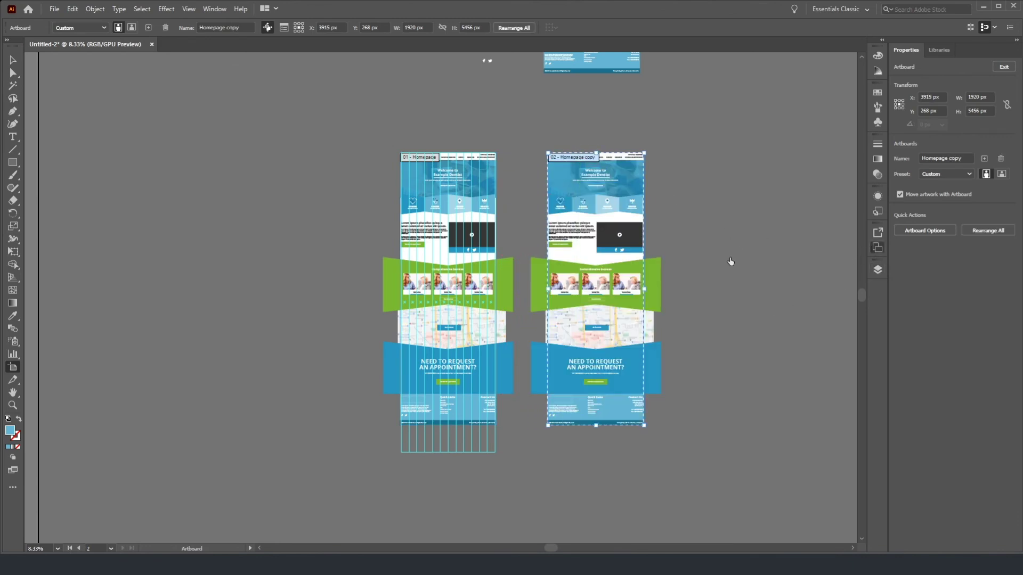
scroll(730, 255, "up", 2)
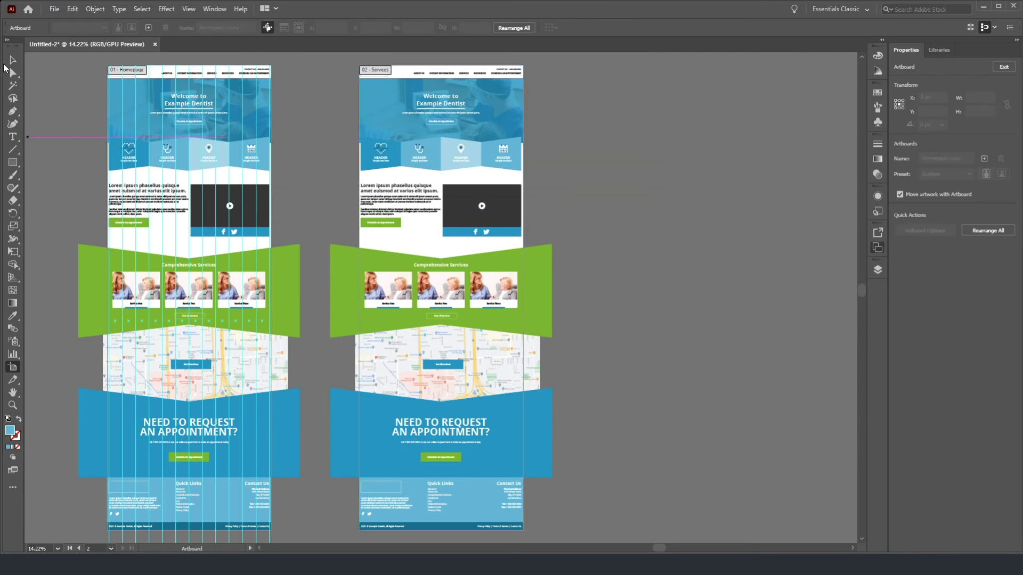
left_click(12, 60)
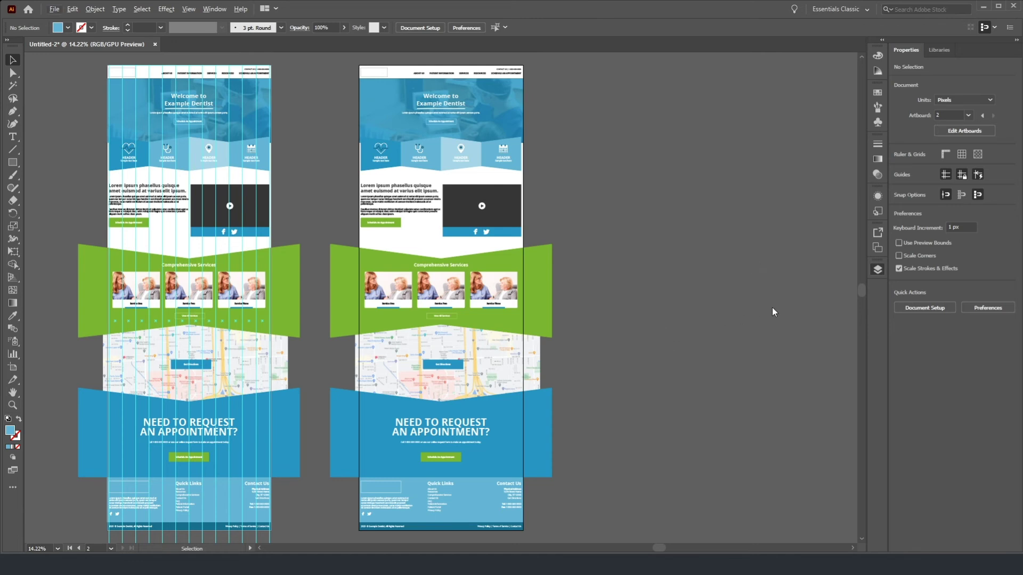
key("ctrl+a")
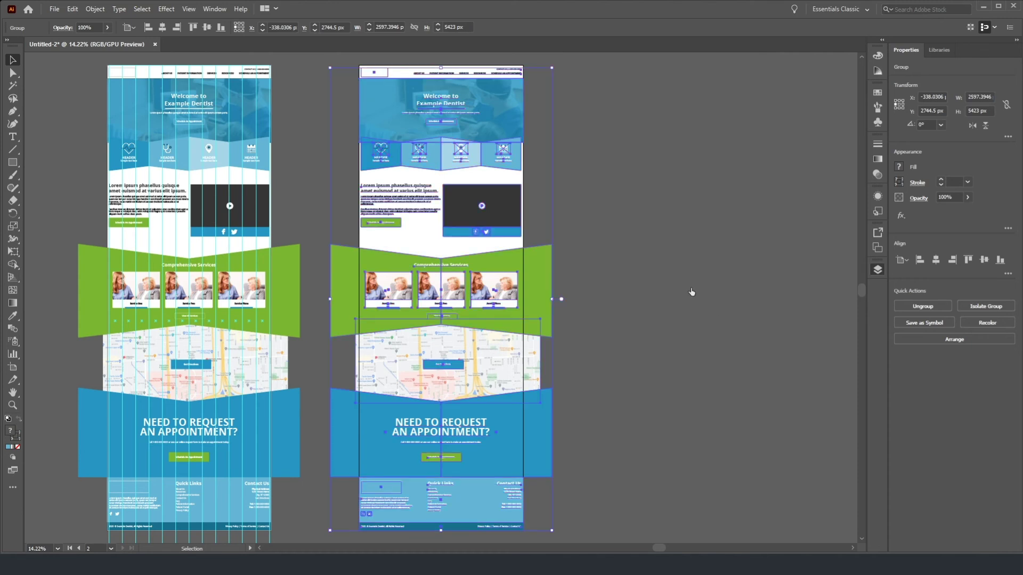
left_click(81, 203)
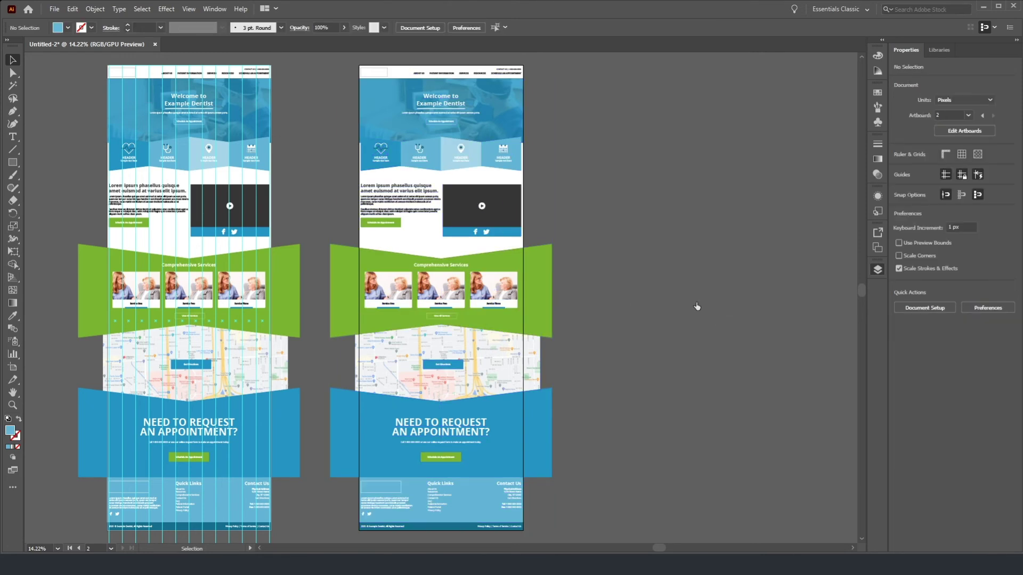
left_click(204, 180)
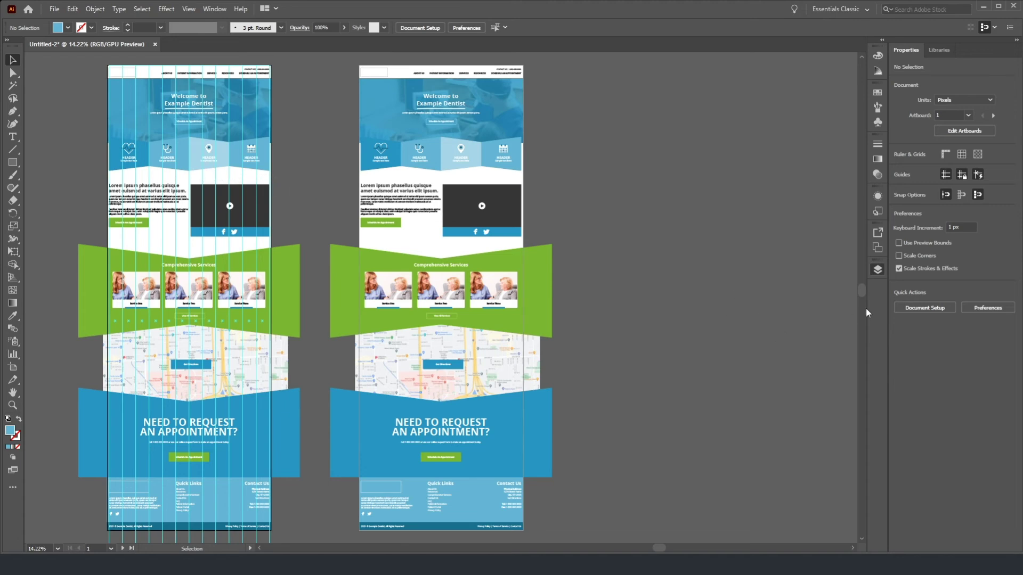
key("ctrl+a")
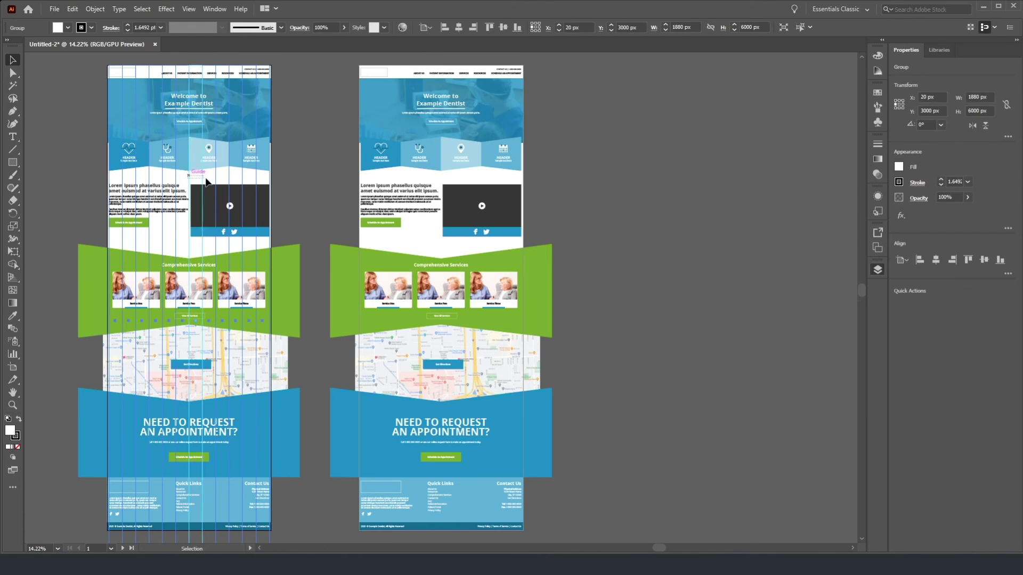
left_click(299, 163)
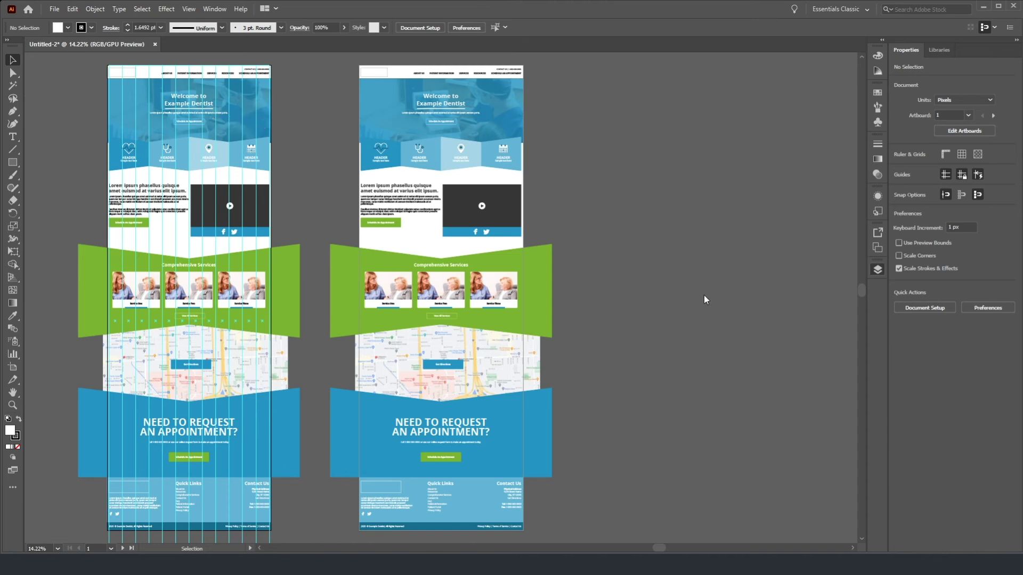
left_click(12, 367)
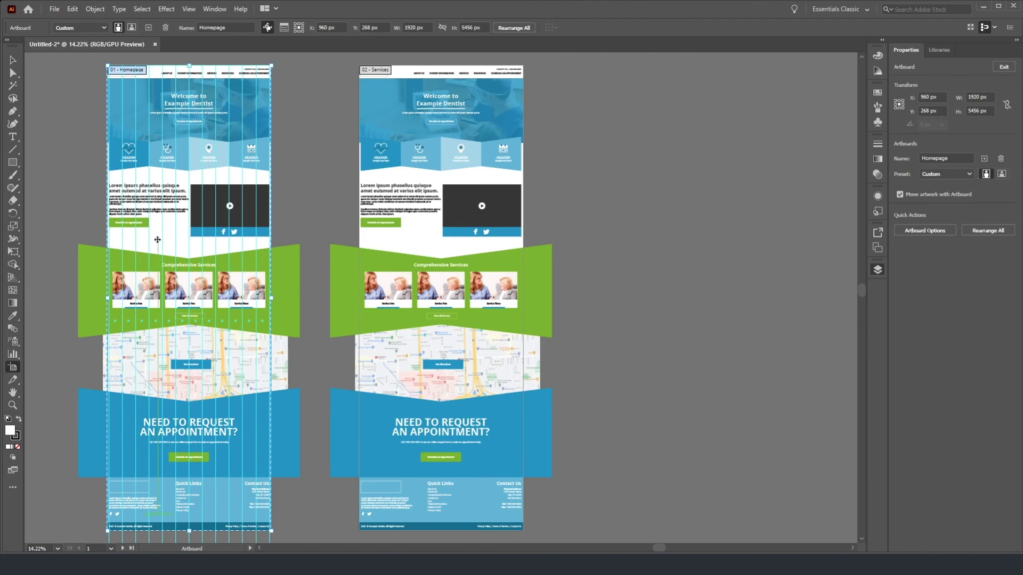
left_click_drag(157, 243, 44, 249)
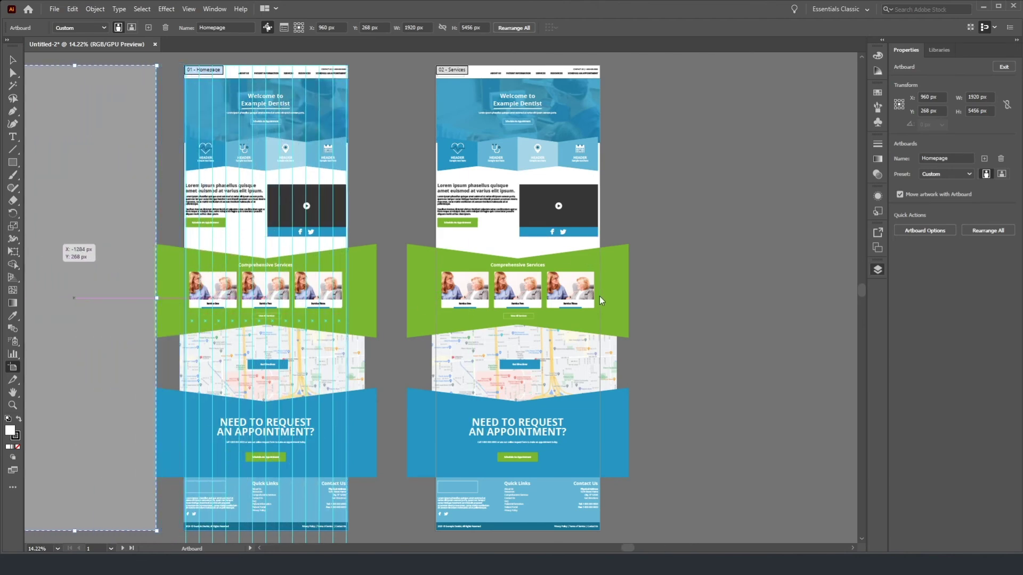
key("ctrl+z")
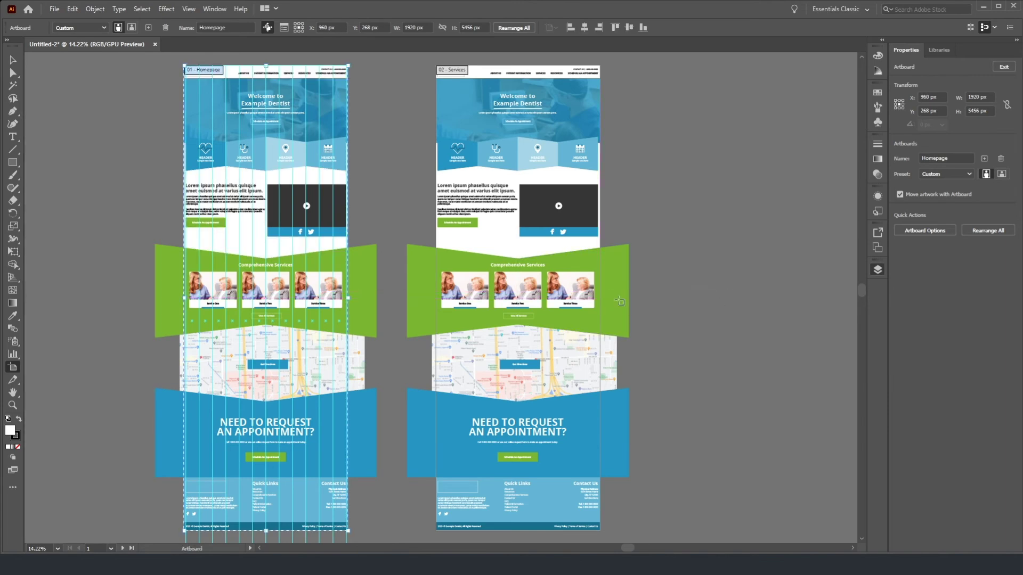
Step: Move the Homepage artboard with its artwork off the column guides, leftwards to X -2638 px at the same height
scroll(327, 318, "down", 1)
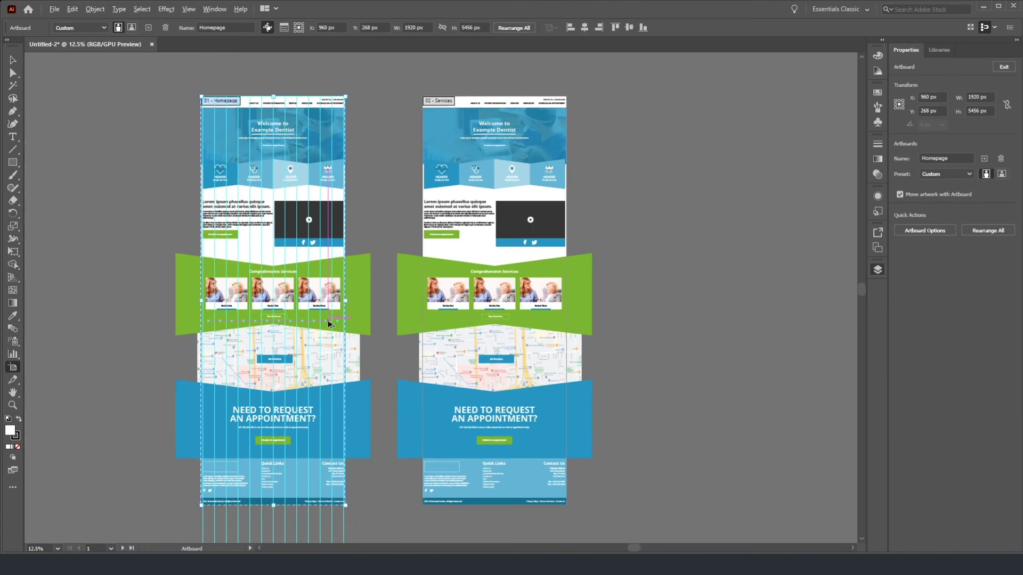
left_click(14, 62)
left_click(13, 367)
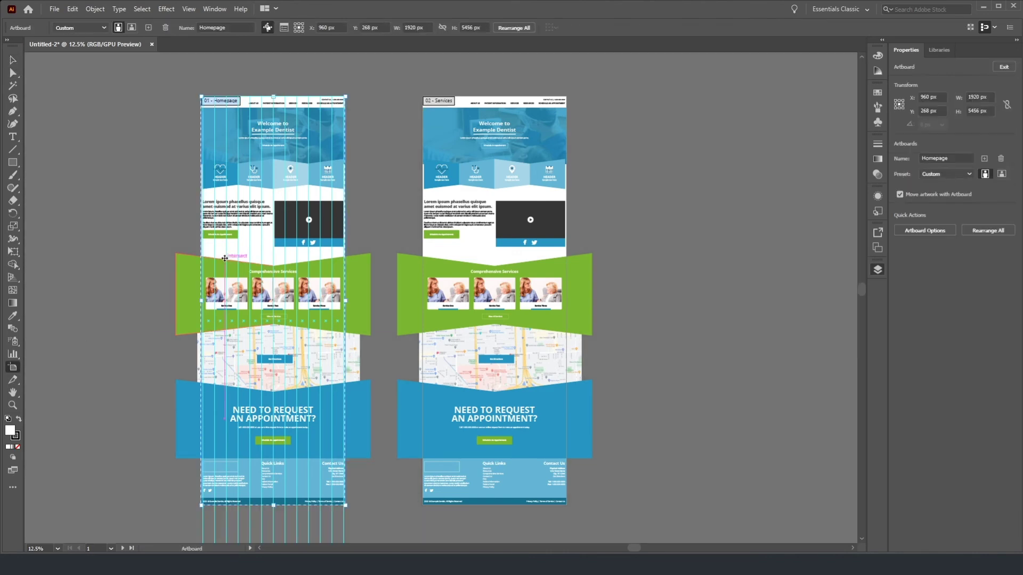
left_click_drag(269, 255, 57, 243)
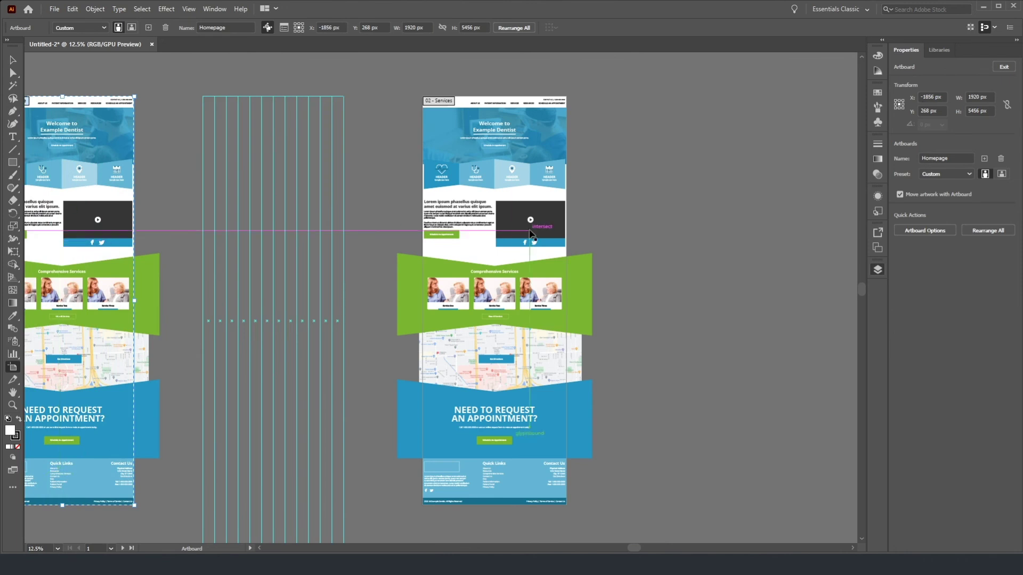
scroll(197, 283, "left", 5)
left_click_drag(163, 254, 104, 255)
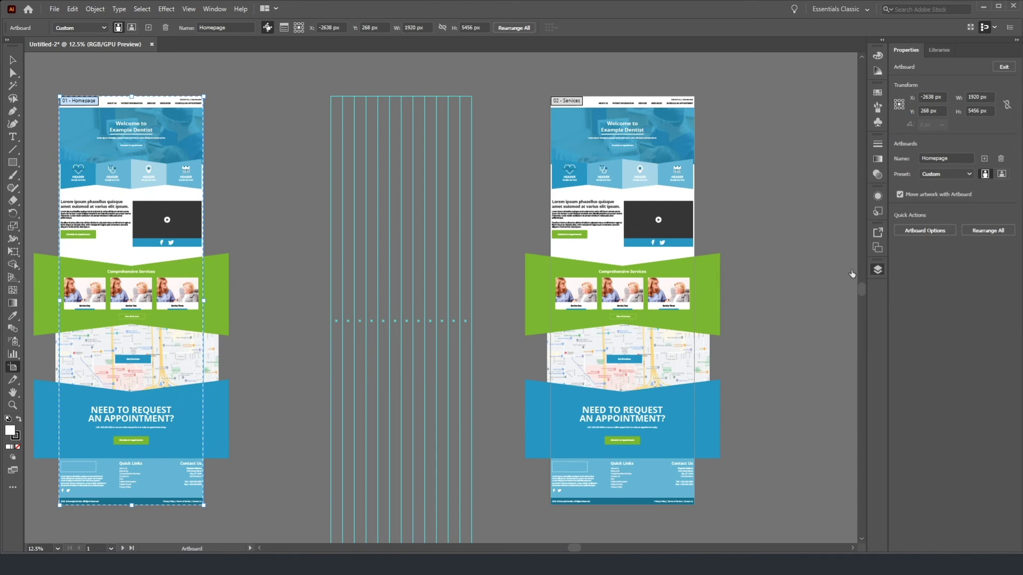
Step: Move the Services artboard with its artwork onto the column guides, centred on the columns with Y at 268 px
left_click(624, 229)
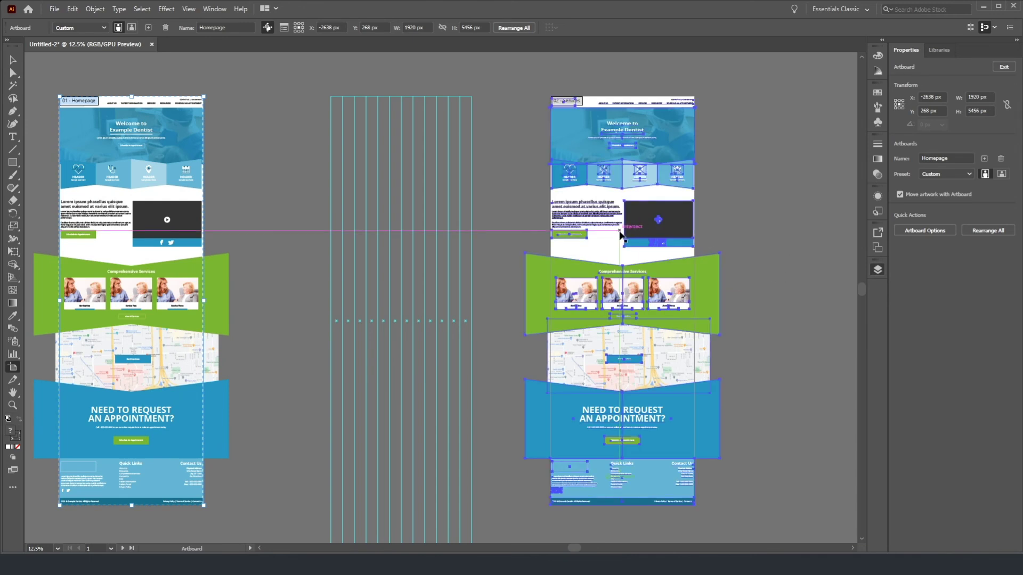
left_click_drag(573, 258, 364, 279)
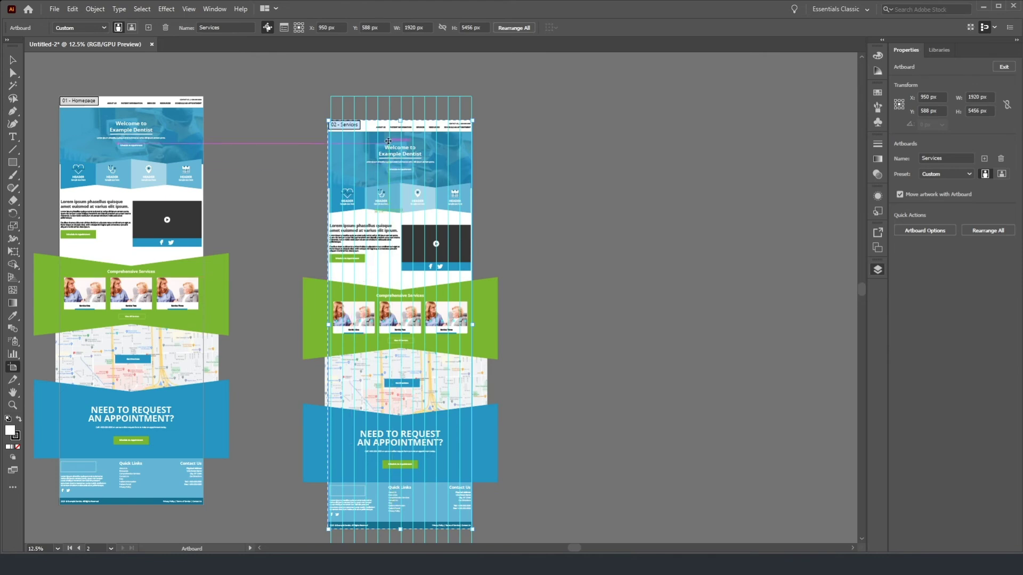
scroll(392, 106, "up", 3)
scroll(419, 142, "up", 2)
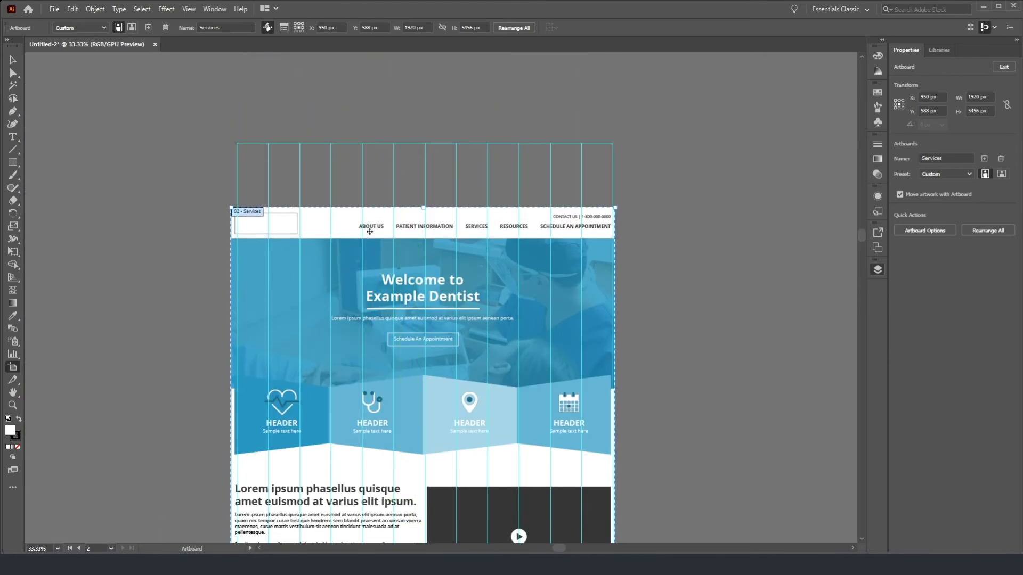
left_click_drag(378, 219, 390, 156)
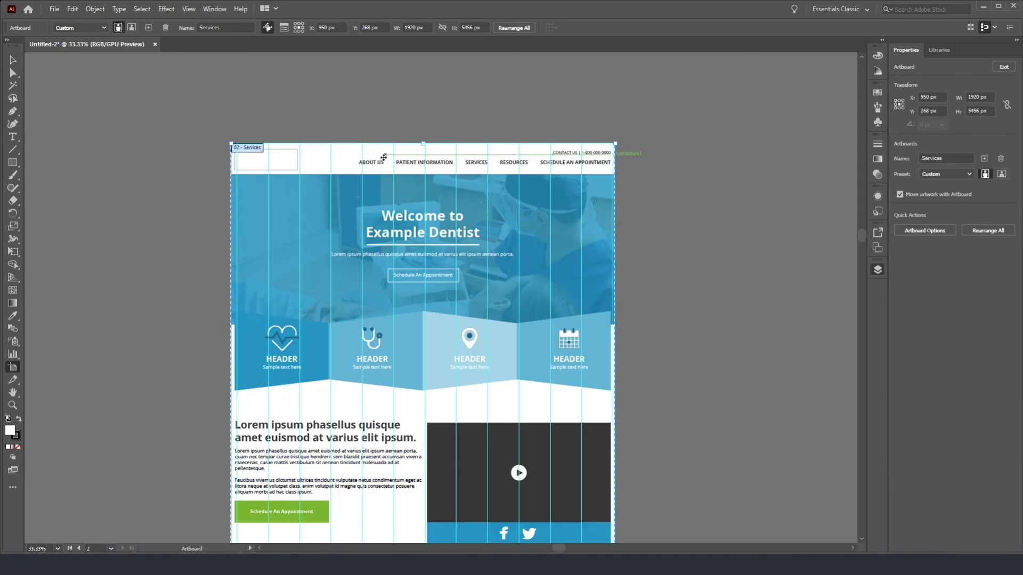
scroll(264, 147, "up", 2)
left_click_drag(243, 149, 246, 148)
scroll(411, 155, "down", 3, "alt")
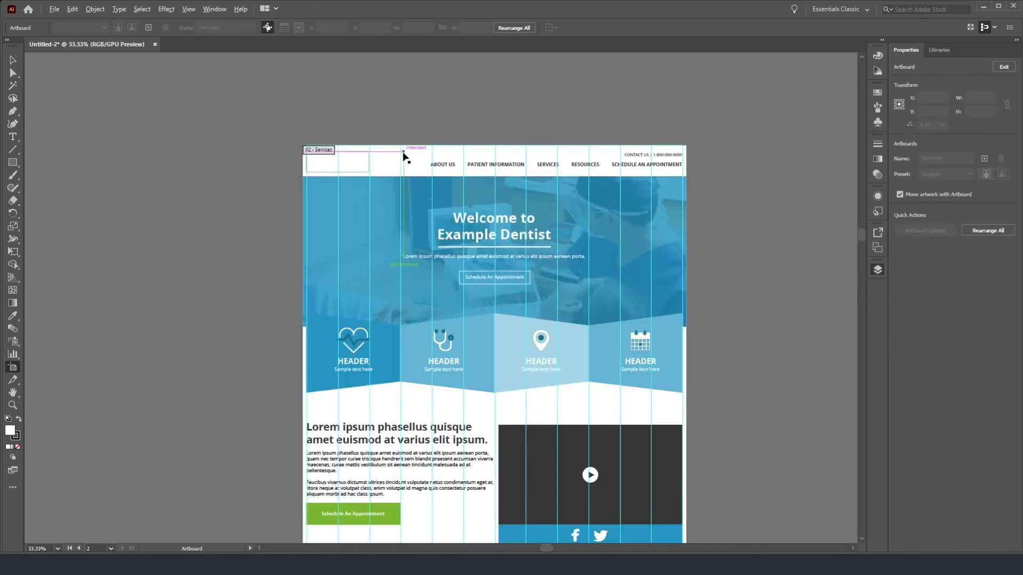
scroll(263, 345, "down", 2, "alt")
scroll(228, 338, "left", 2)
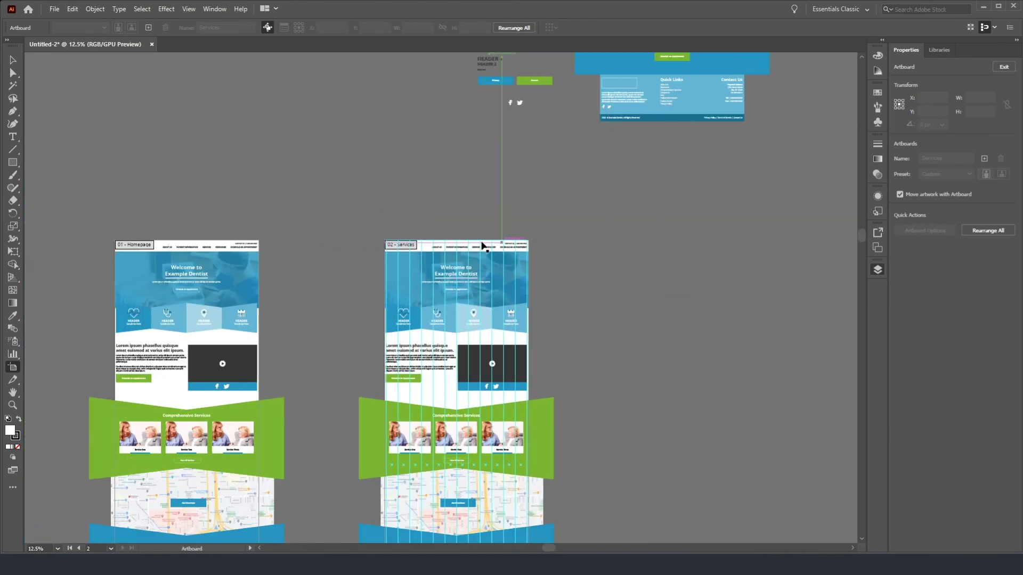
left_click(13, 60)
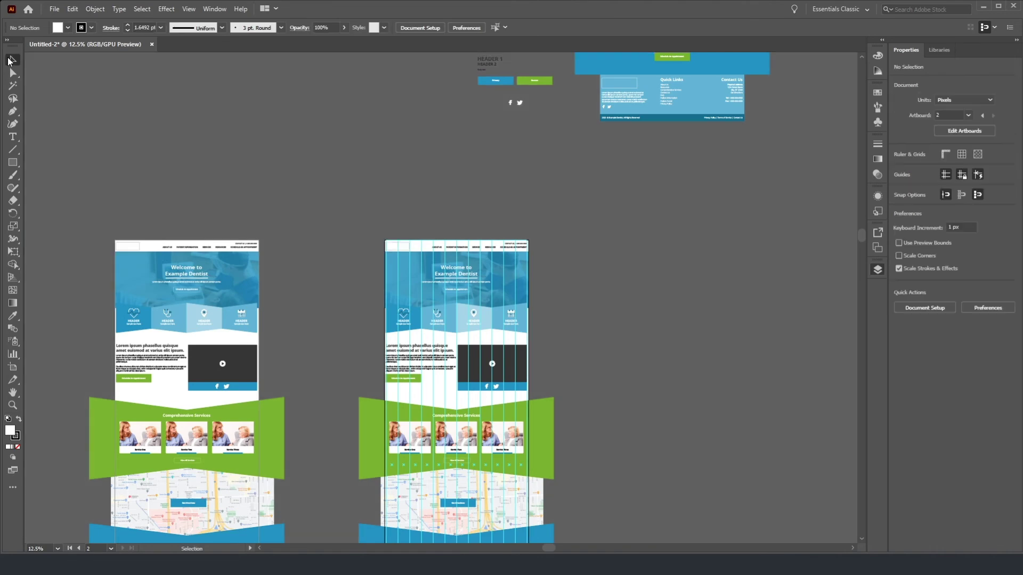
Step: Ungroup the artwork on the Services artboard
scroll(440, 178, "up", 3)
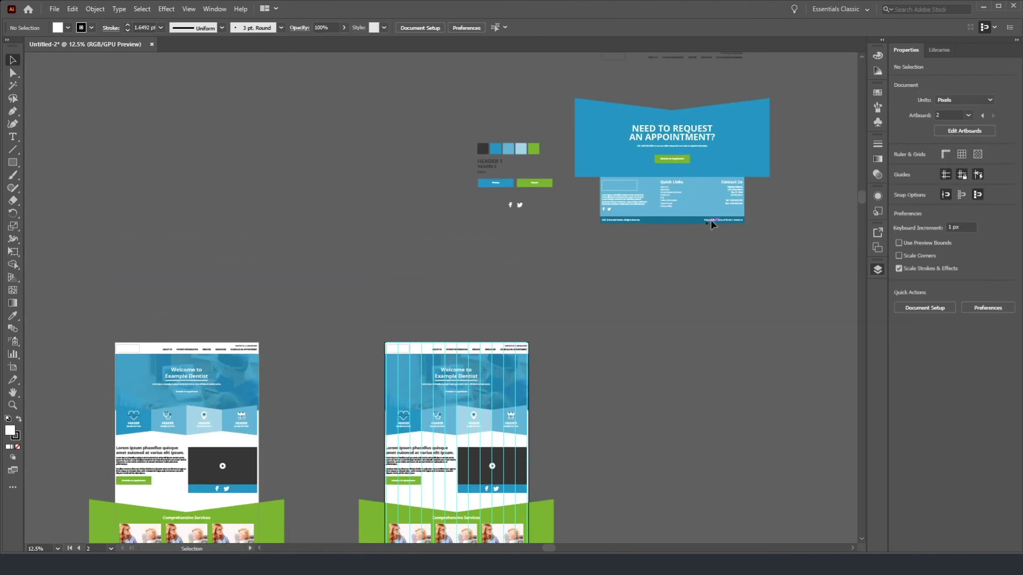
scroll(710, 220, "up", 2)
scroll(593, 167, "down", 8)
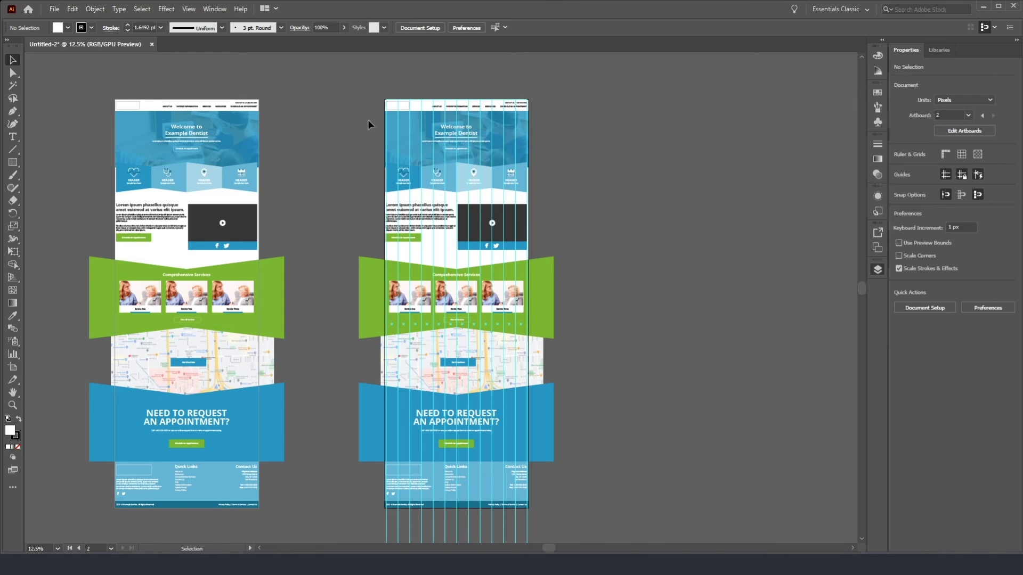
left_click_drag(363, 119, 571, 372)
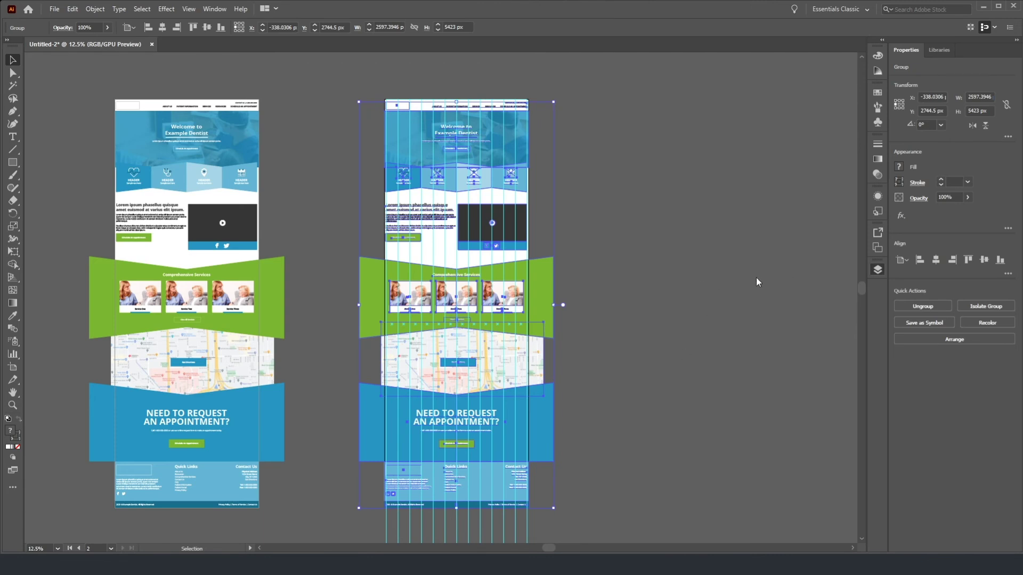
left_click(929, 305)
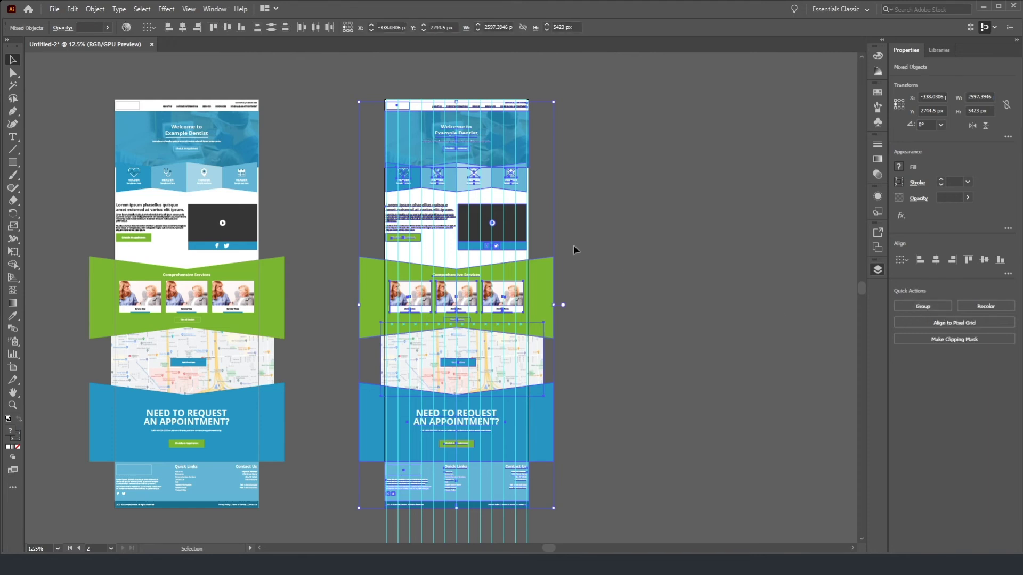
left_click(334, 178)
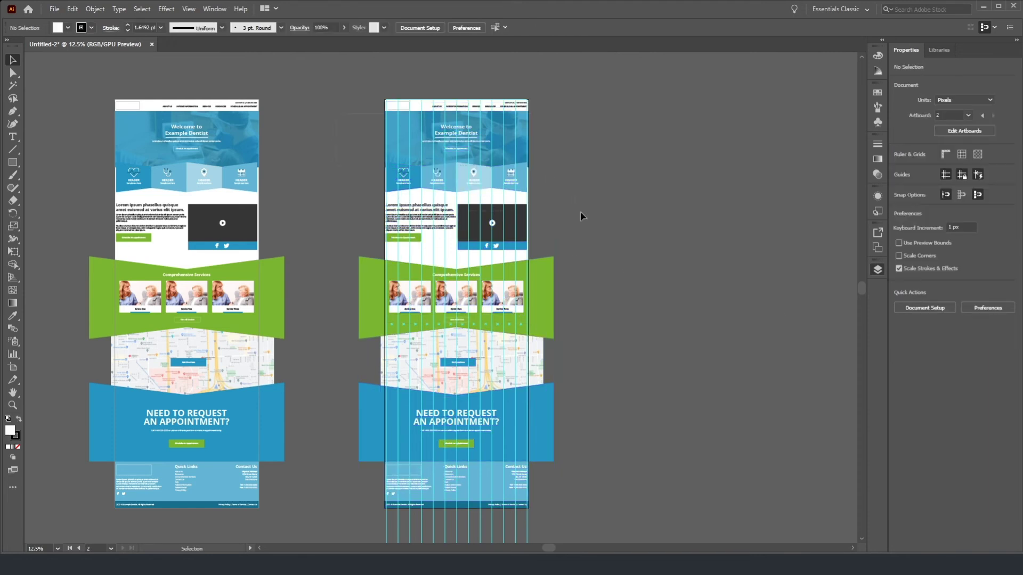
left_click_drag(581, 438, 583, 445)
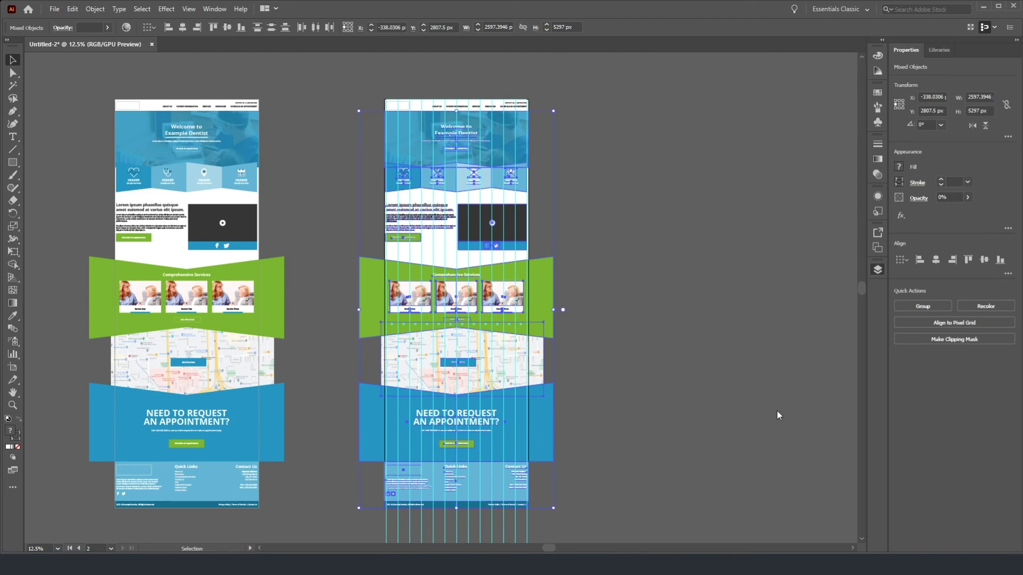
left_click_drag(594, 534, 366, 465)
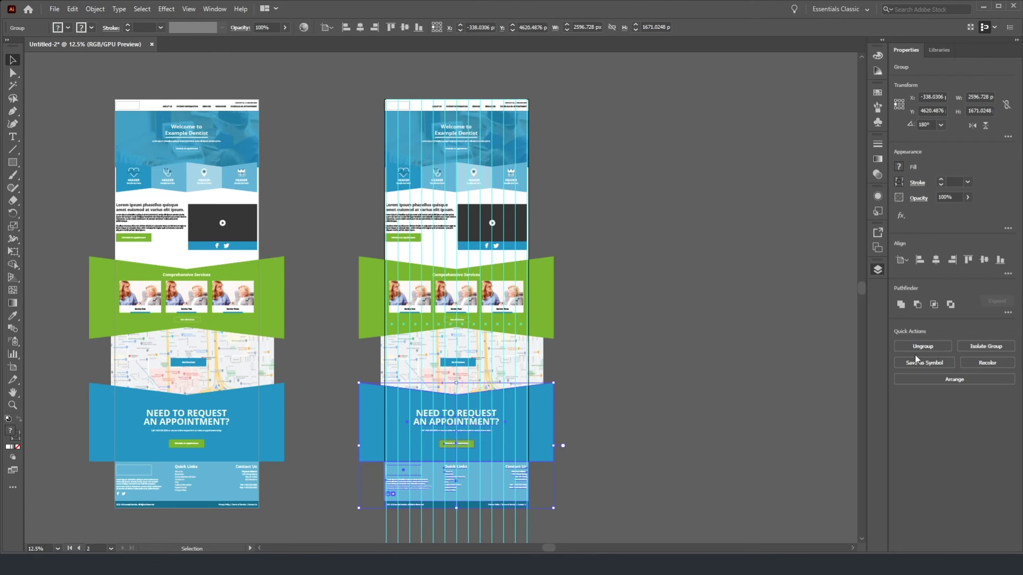
left_click(702, 332)
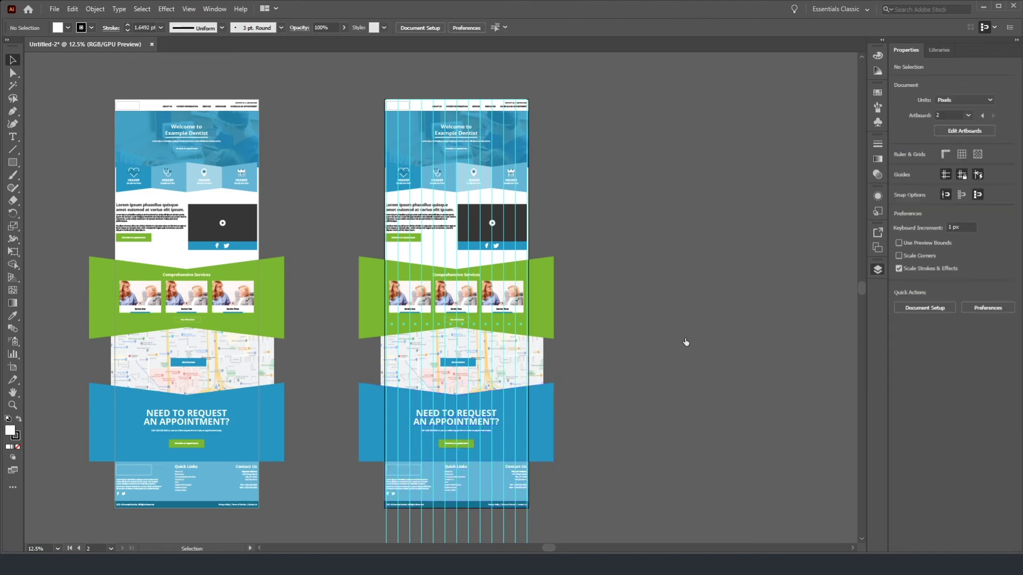
left_click_drag(490, 233, 570, 363)
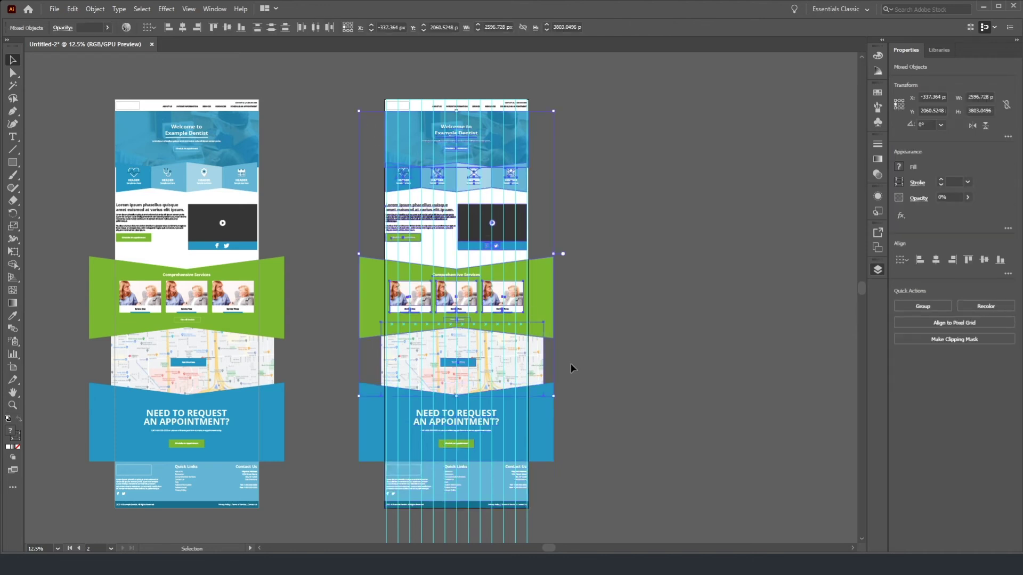
key("Delete")
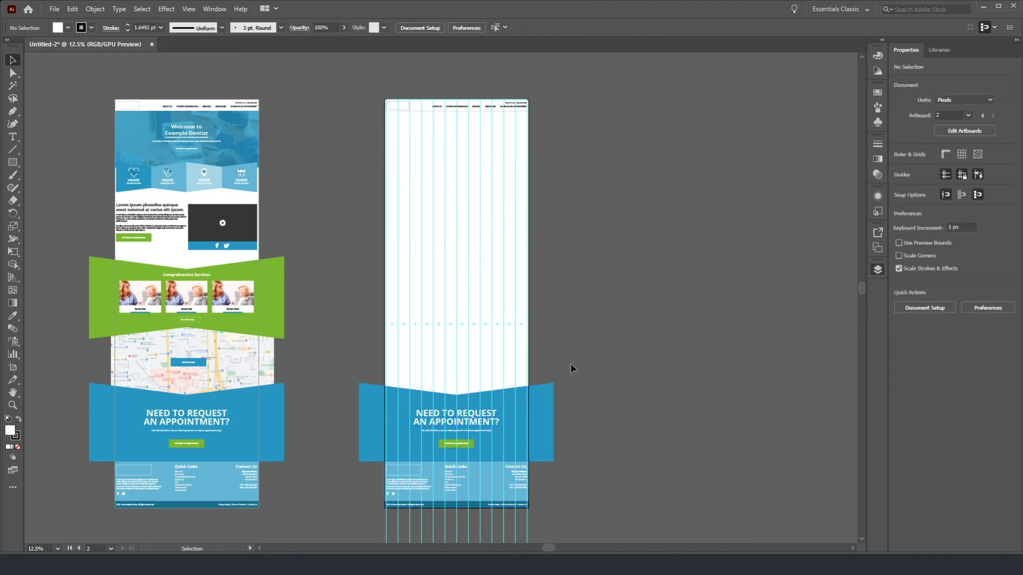
key("ctrl+z")
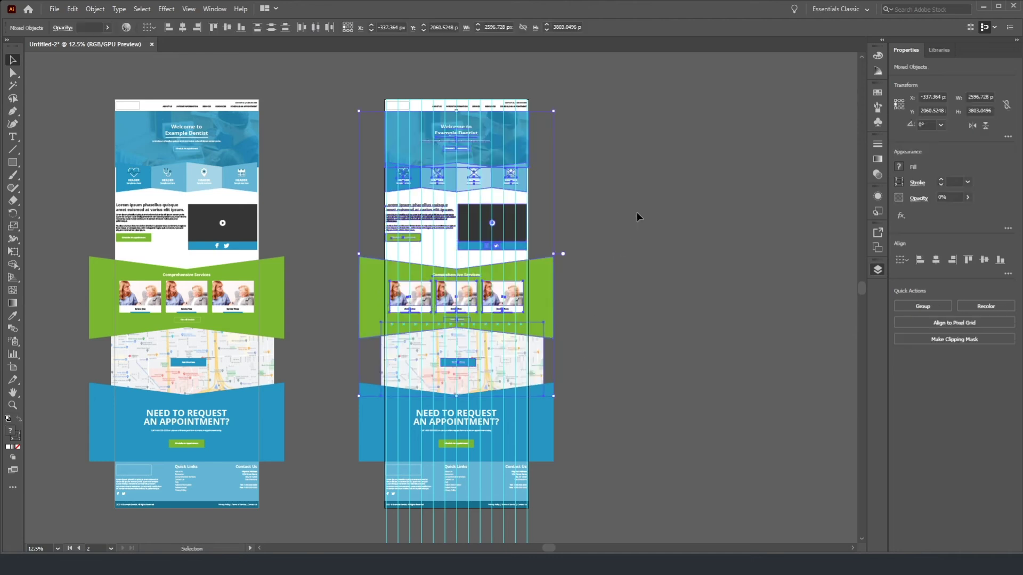
Step: Delete the icon tiles, intro text and video, Comprehensive Services section and map from the Services page, keeping the hero banner
left_click(634, 212)
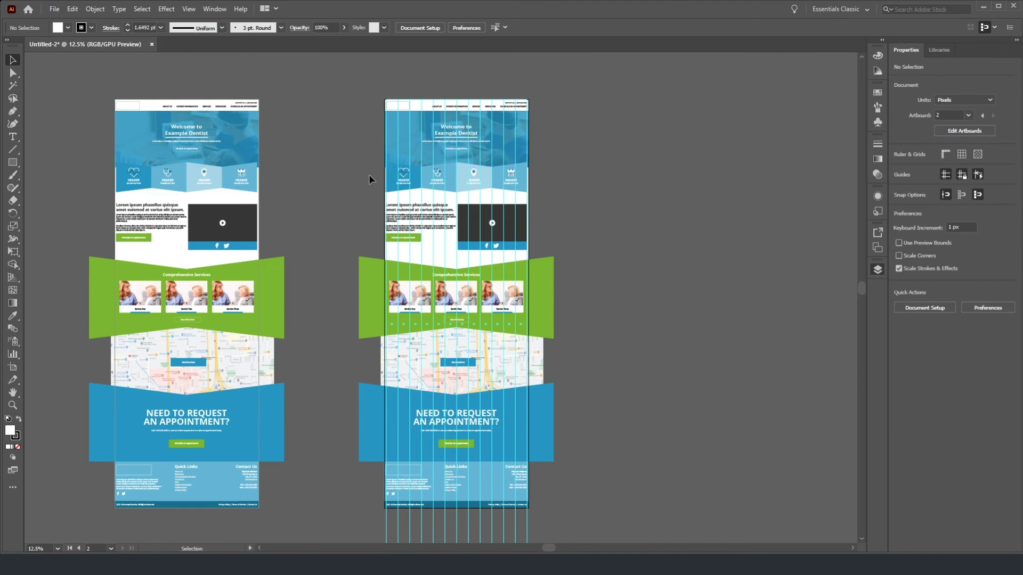
left_click_drag(562, 366, 567, 363)
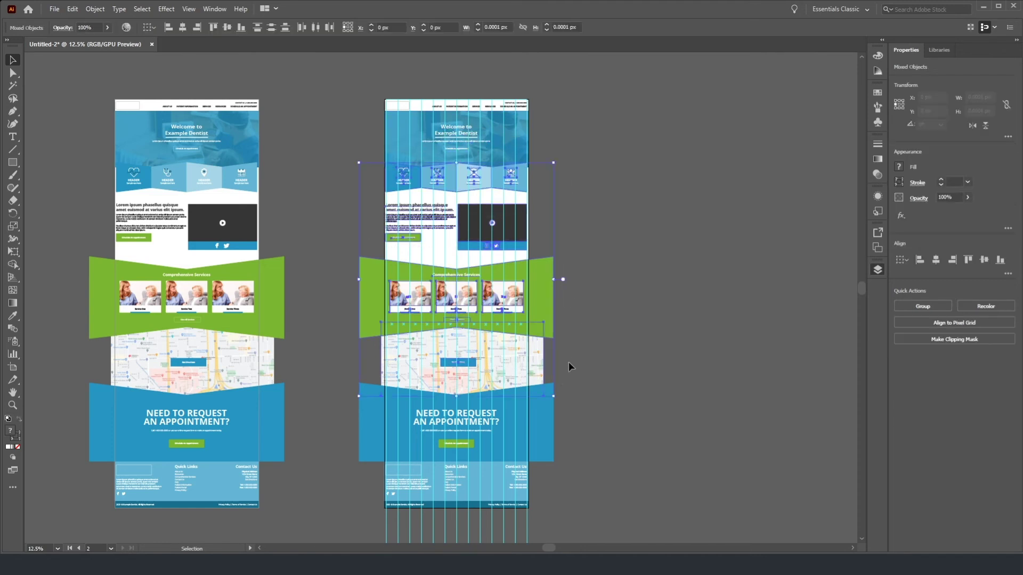
key("Delete")
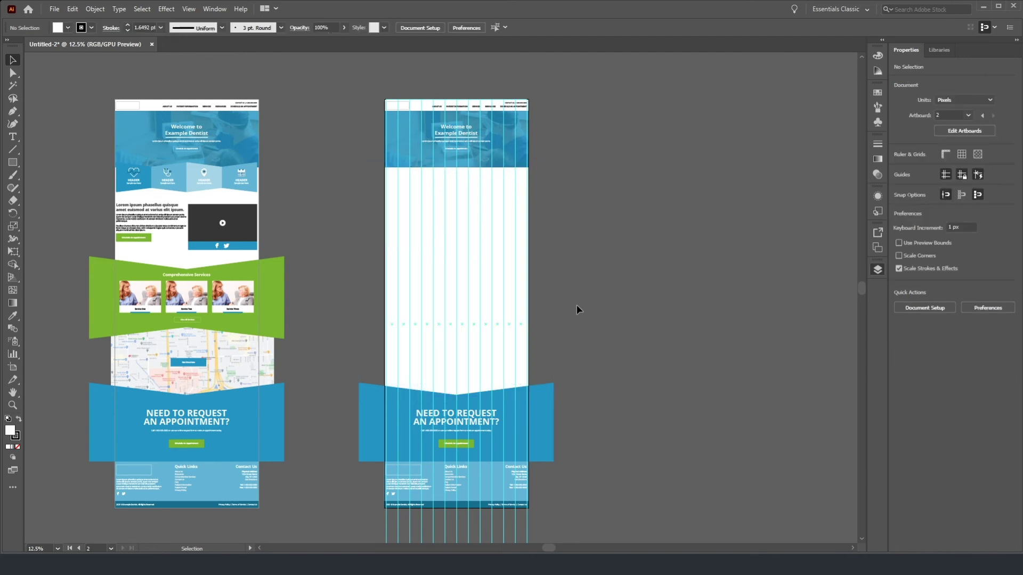
Step: Hide the hero banner's Welcome heading, underline, tagline and Schedule An Appointment button on the Services page
scroll(436, 85, "up", 1)
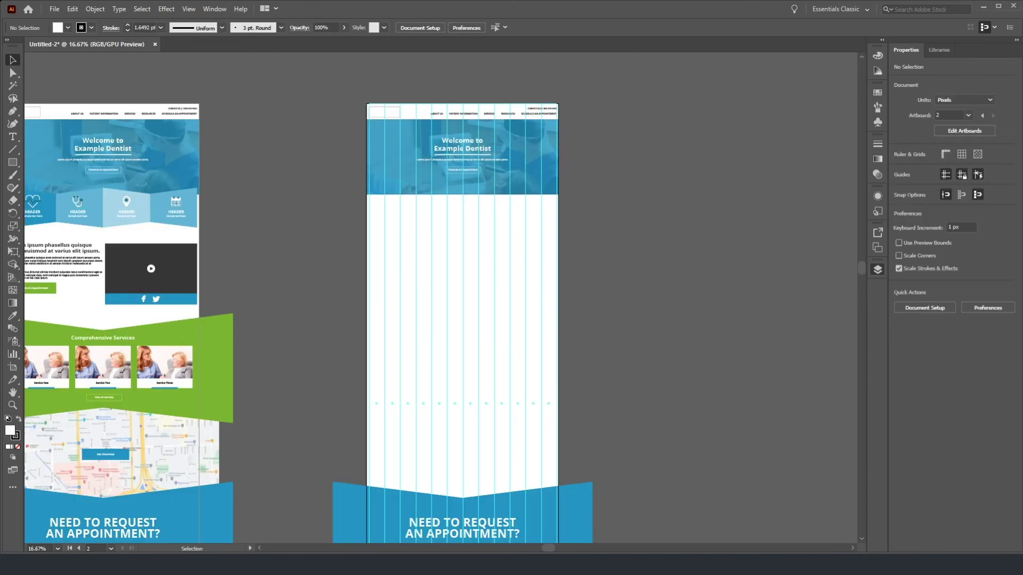
scroll(463, 132, "up", 2)
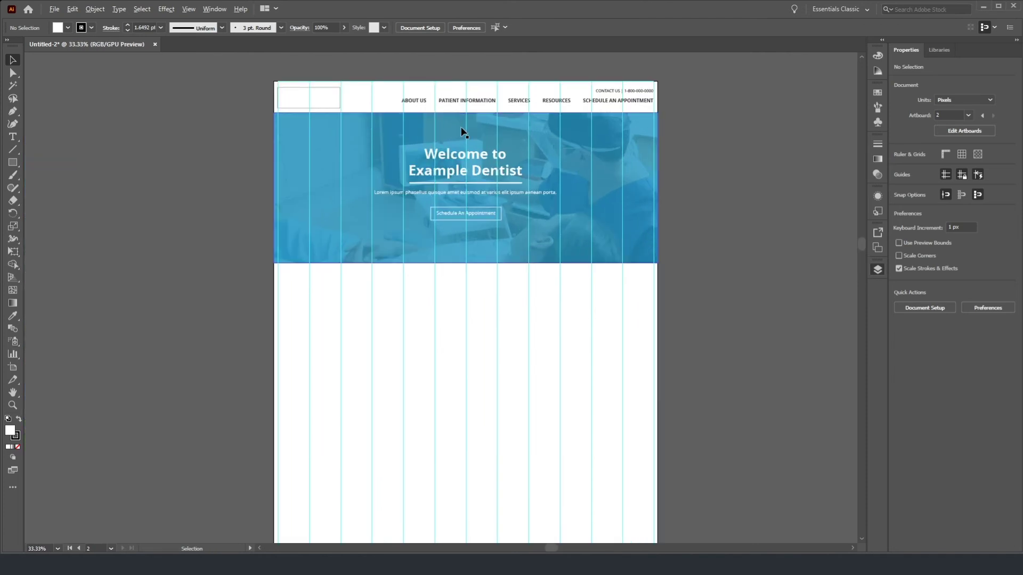
left_click(456, 180)
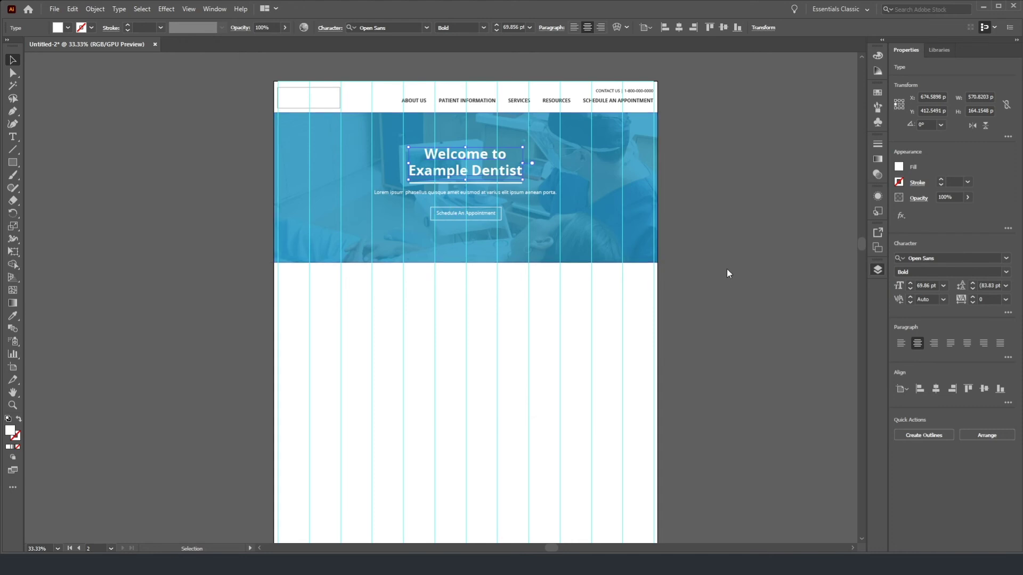
left_click(600, 259)
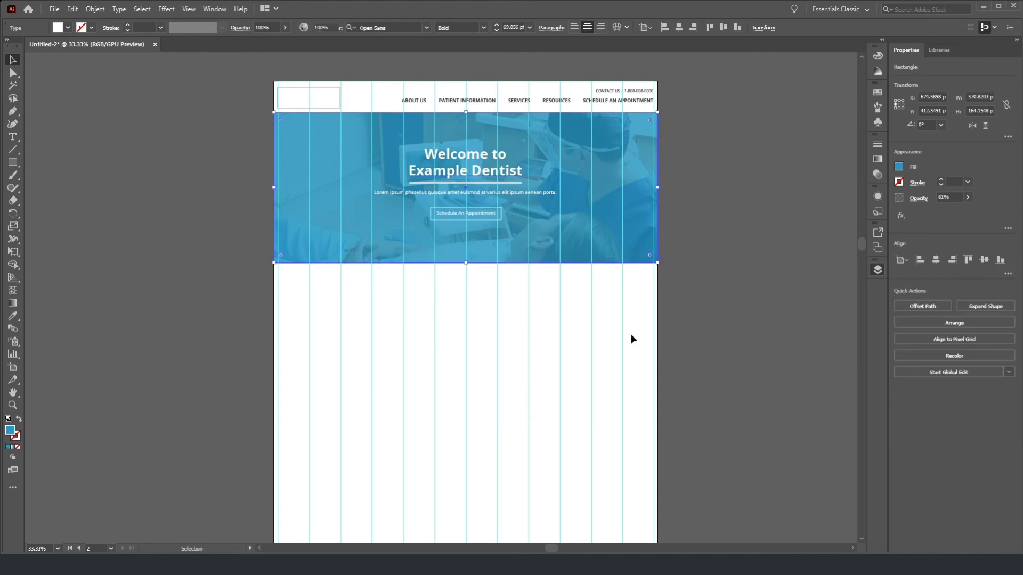
left_click(698, 371)
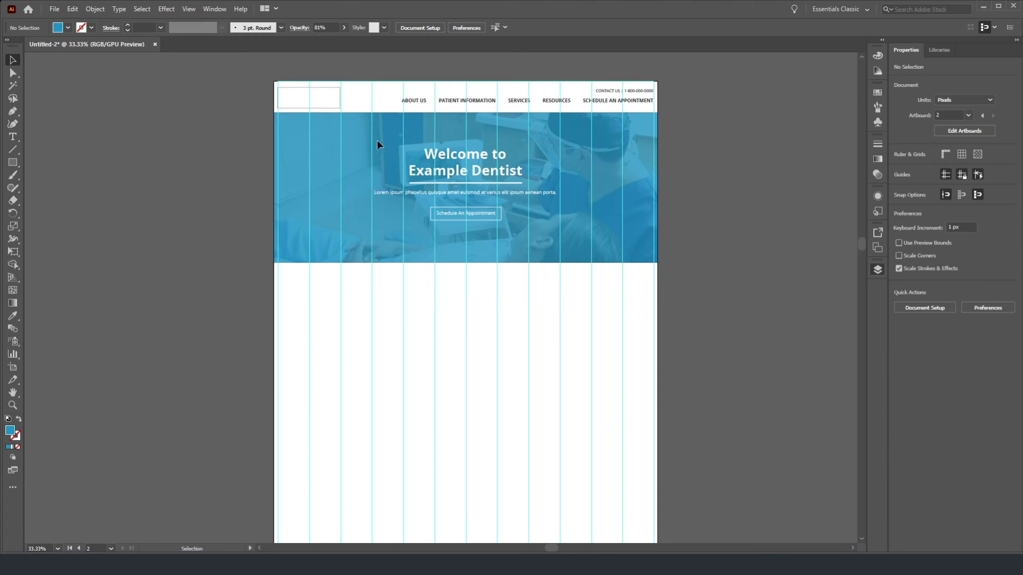
left_click(603, 256)
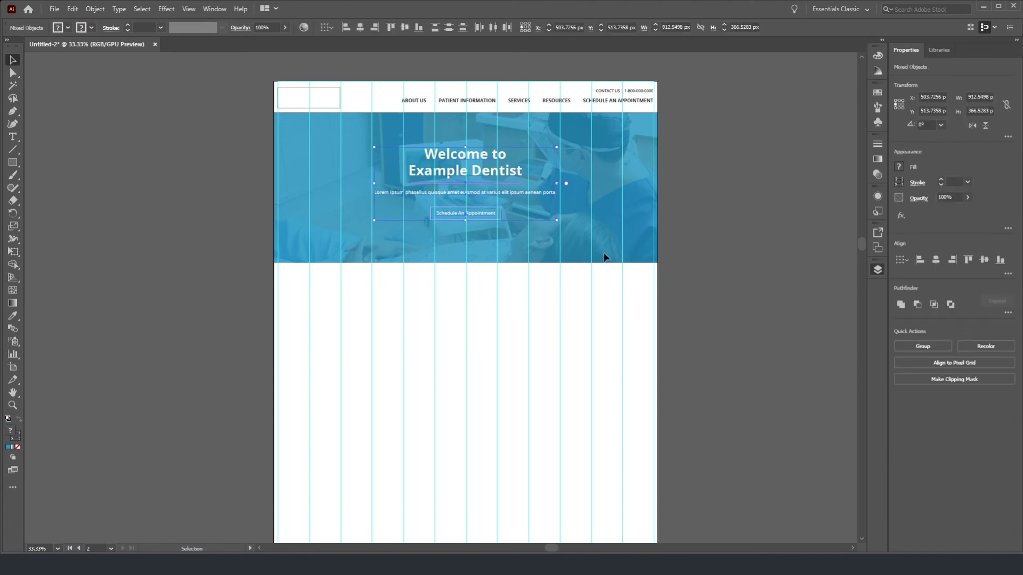
key("ctrl+3")
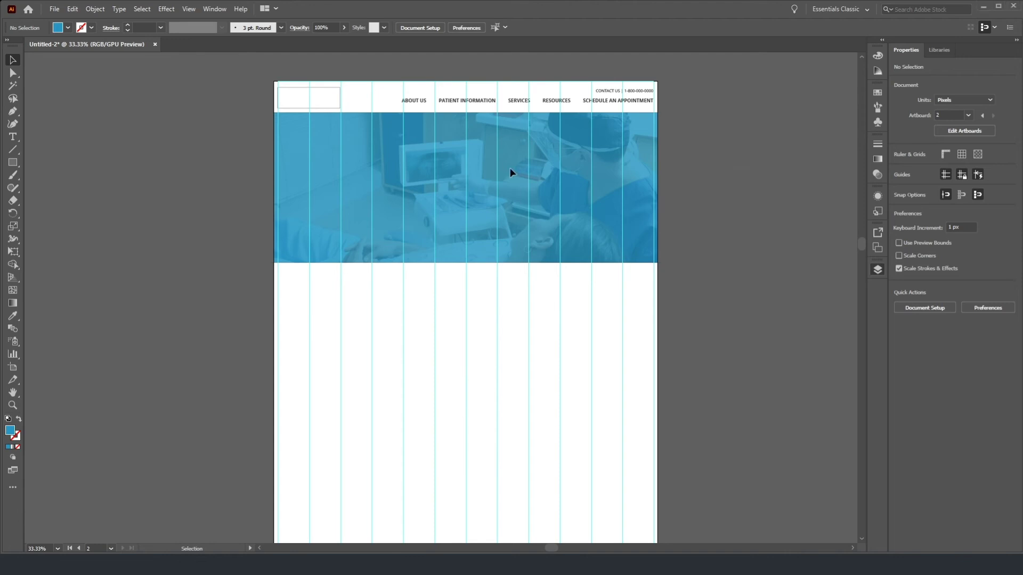
Step: Draw a light grey rectangle 1920 px wide and about 203 px high across the hero banner's lower edge
scroll(350, 222, "left", 2)
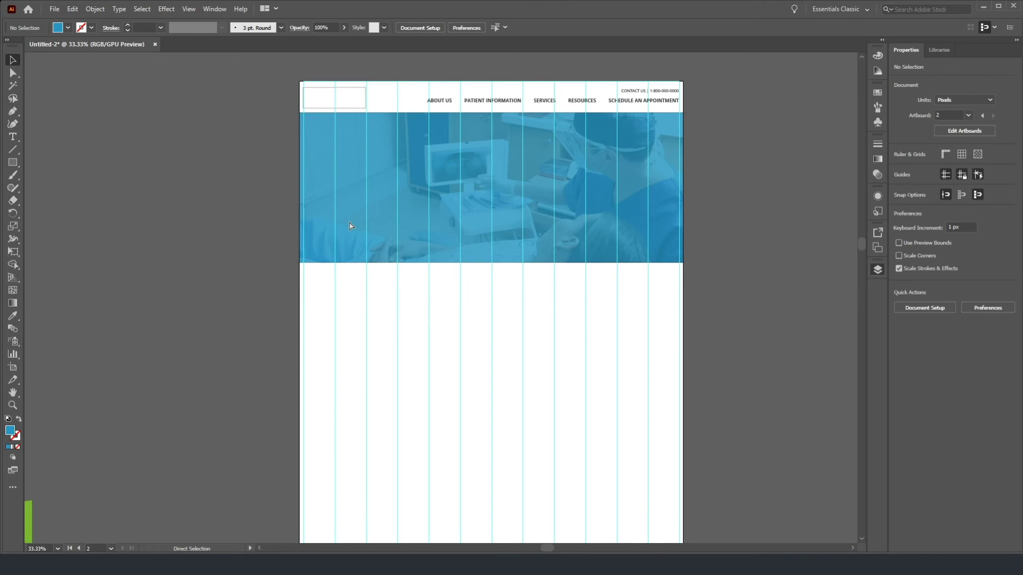
left_click(13, 162)
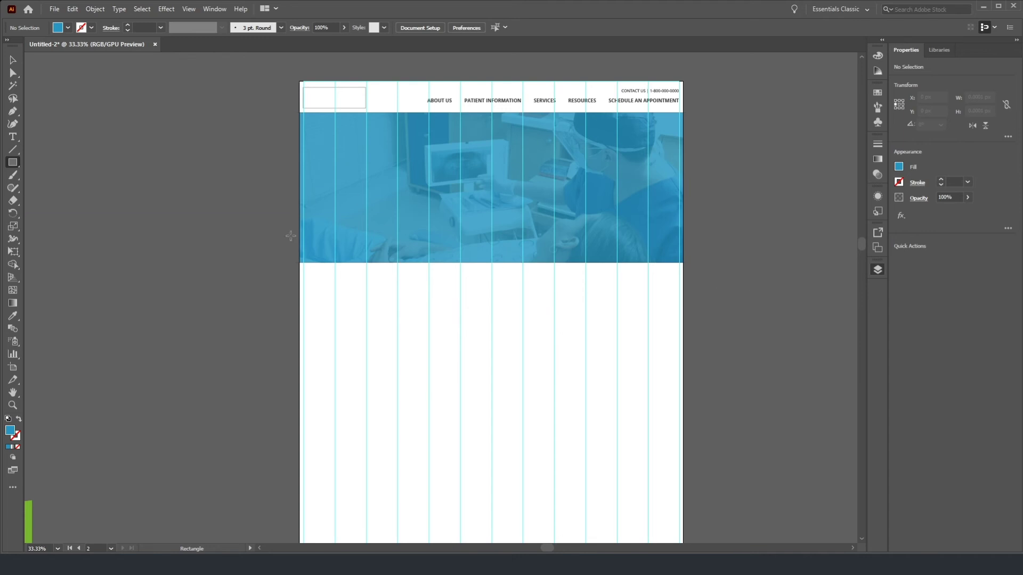
left_click_drag(292, 227, 684, 266)
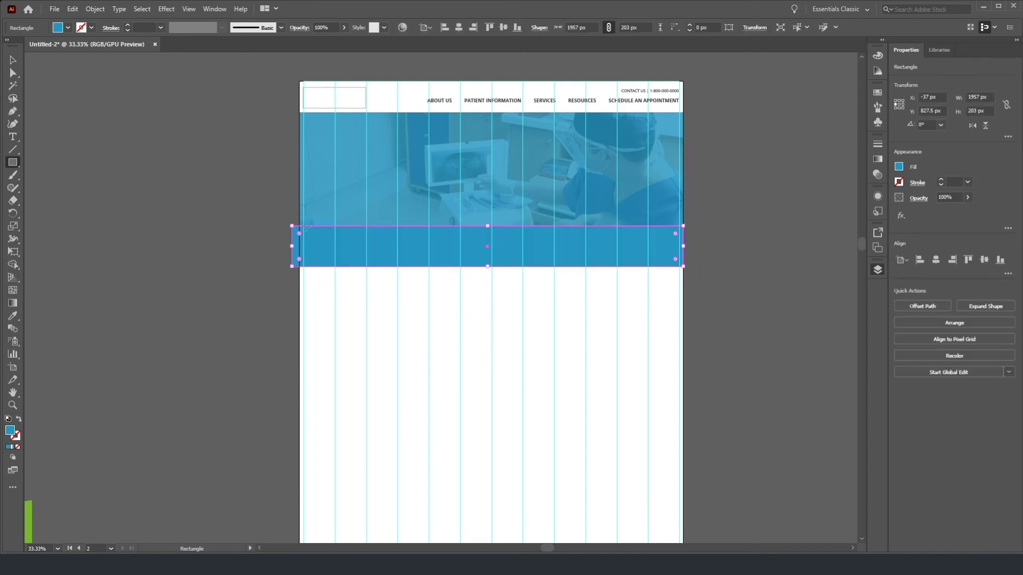
left_click_drag(294, 247, 300, 246)
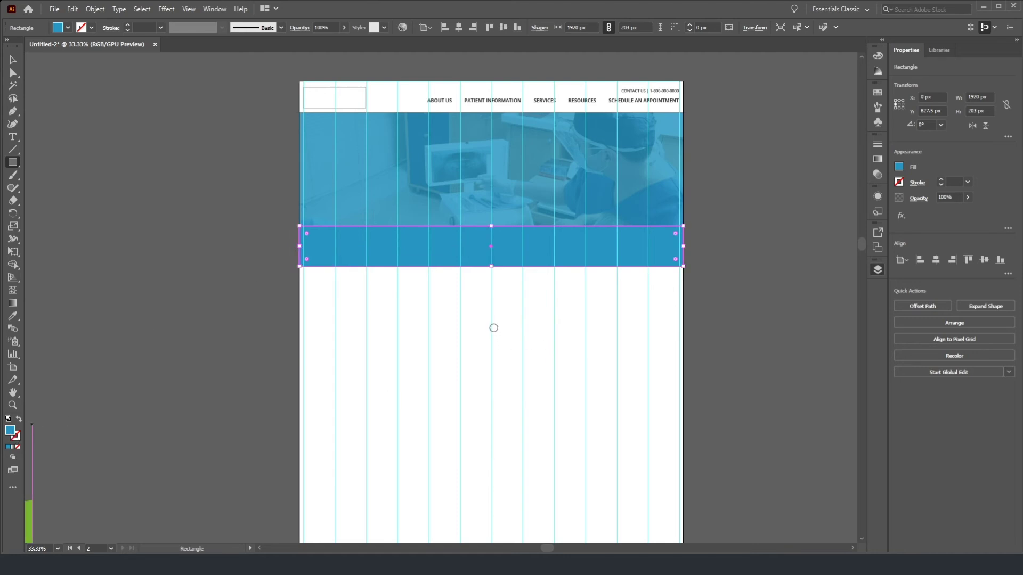
left_click(752, 314)
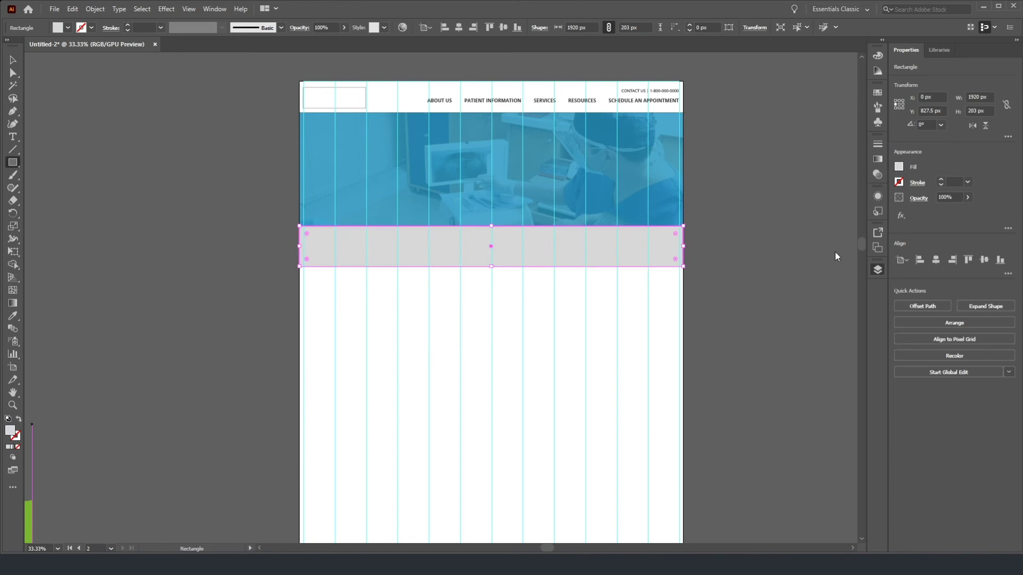
Step: Reduce the grey rectangle's height to about 124 px and move it down to the hero's lower edge at Y 850 px
left_click(848, 251)
key("a")
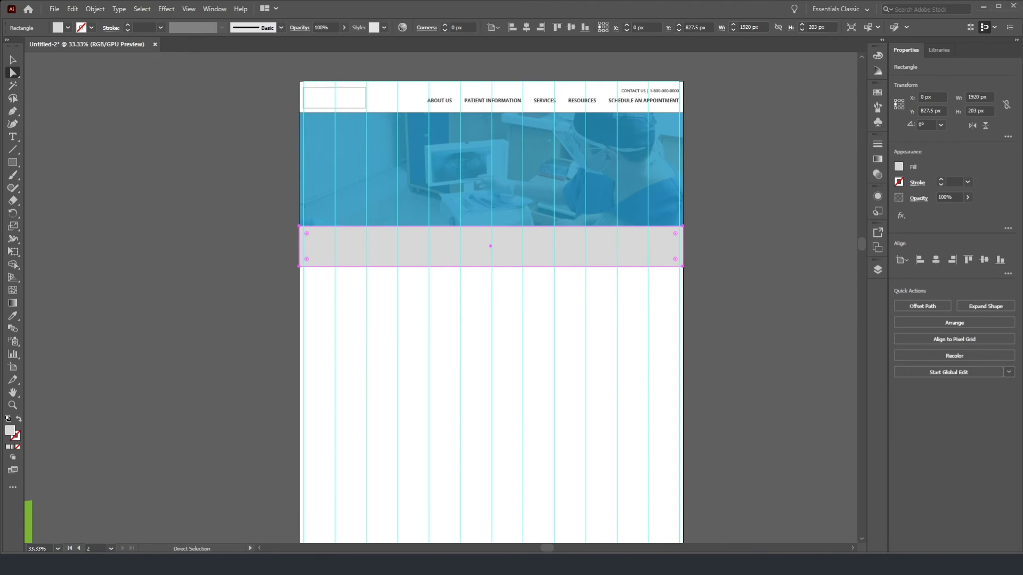
left_click(10, 61)
scroll(474, 290, "up", 1)
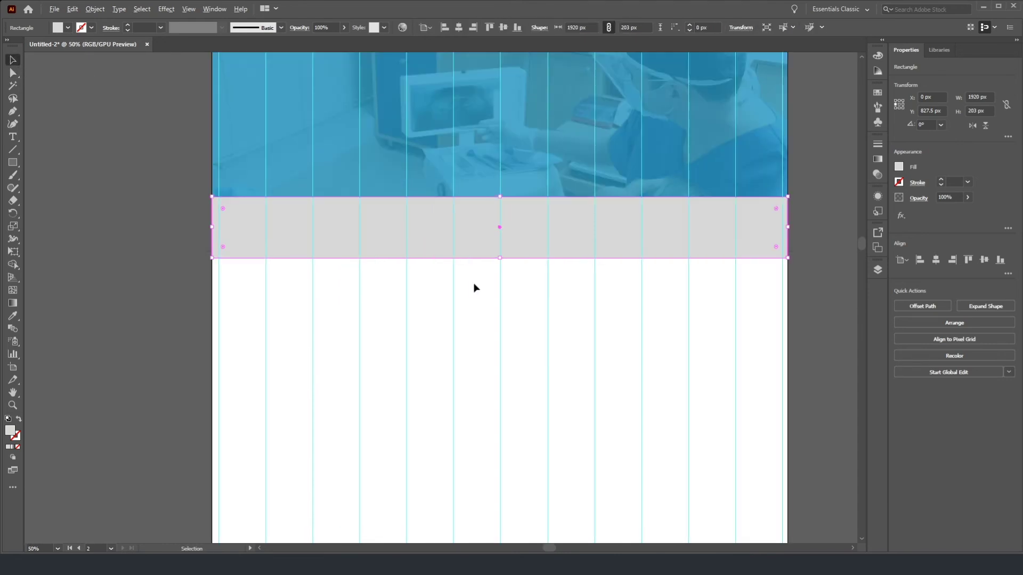
left_click_drag(501, 260, 501, 235)
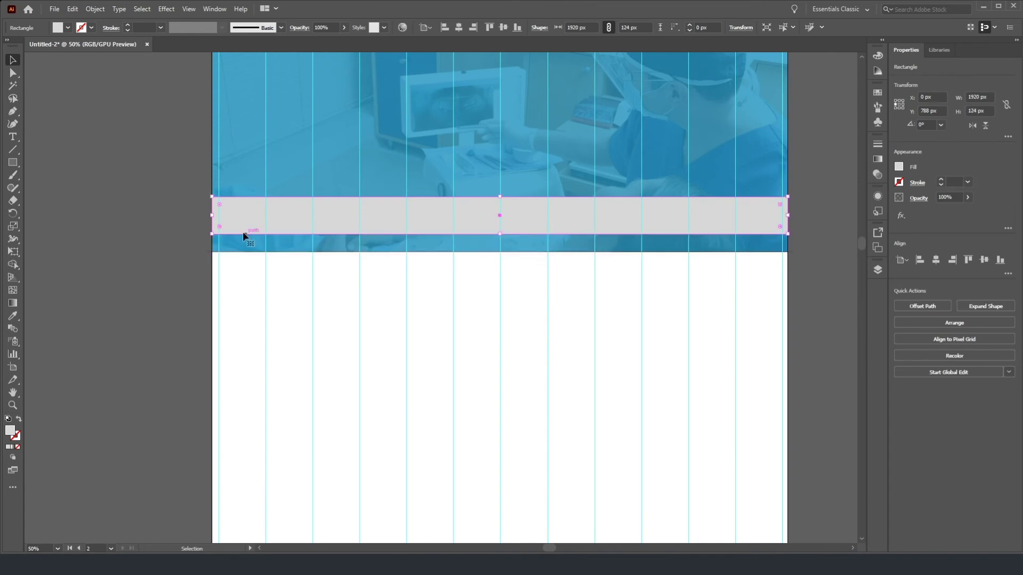
left_click_drag(358, 226, 358, 247)
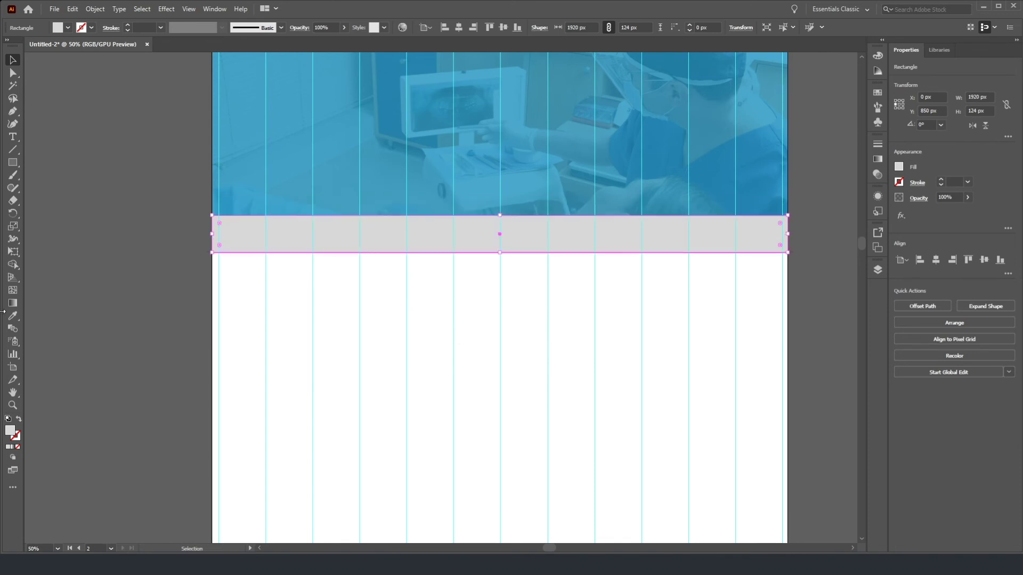
Step: Raise the grey band's lower right corner about halfway to slope its bottom edge, and move the band down across the hero's lower edge
left_click(12, 73)
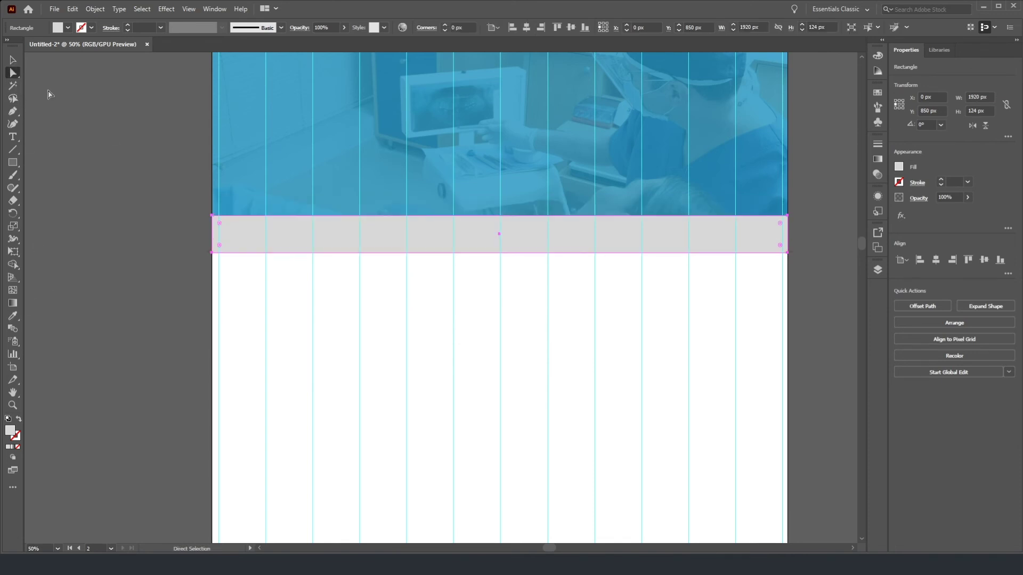
left_click_drag(788, 253, 789, 233)
left_click_drag(459, 233, 464, 256)
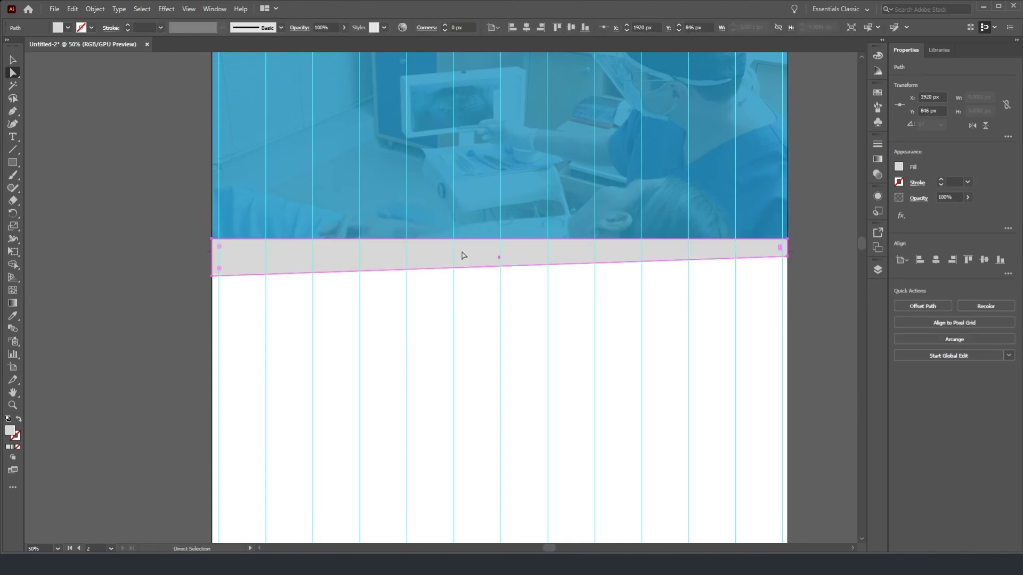
left_click(160, 231)
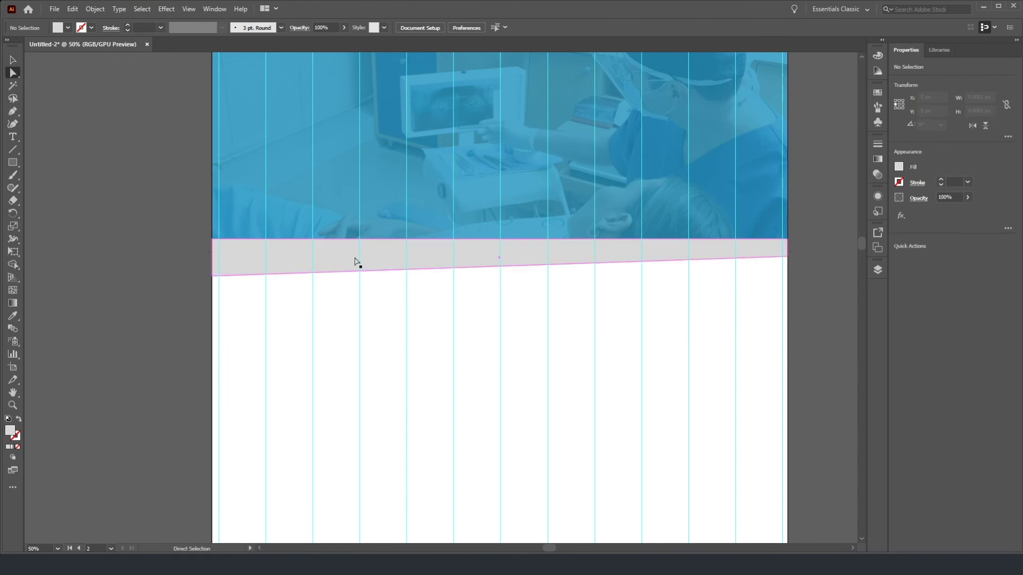
Step: Draw a grey tab rectangle about 470 by 101 px on top of the band, spanning the first three columns
left_click(13, 162)
left_click_drag(218, 238, 358, 208)
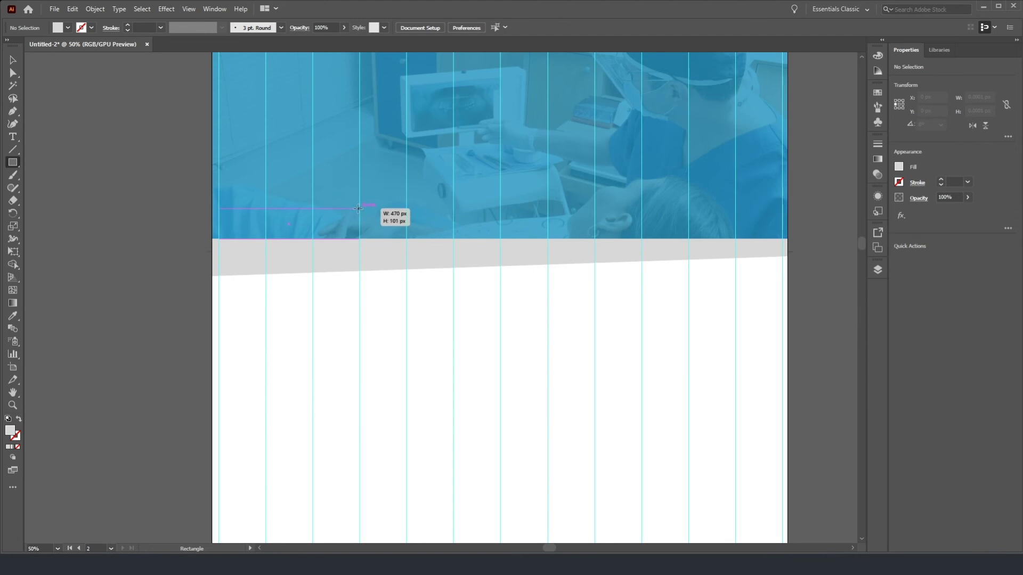
left_click_drag(358, 208, 359, 208)
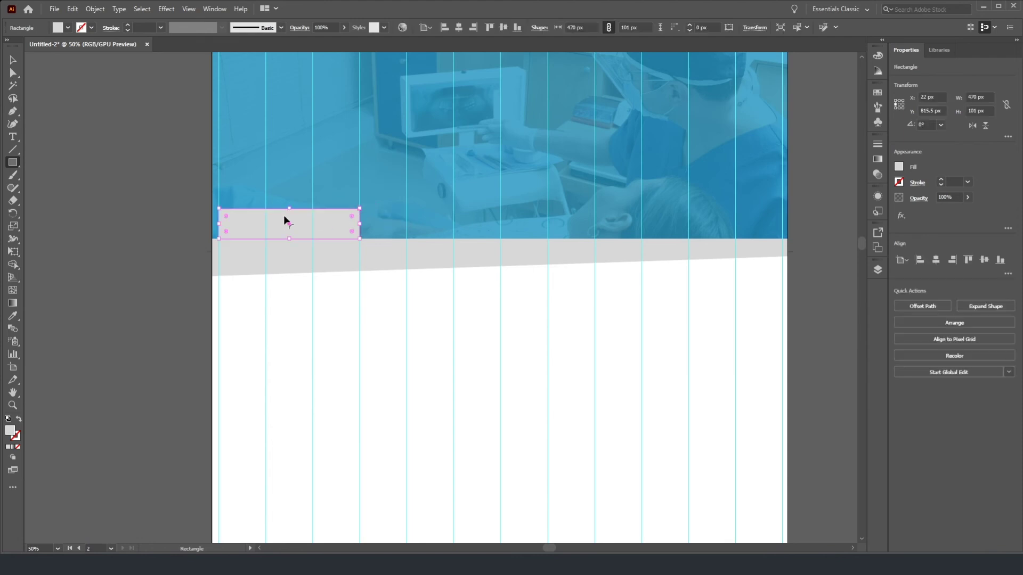
Step: Round the tab's two upper corners and reduce its height to about 81 px
left_click(19, 72)
scroll(216, 223, "up", 1)
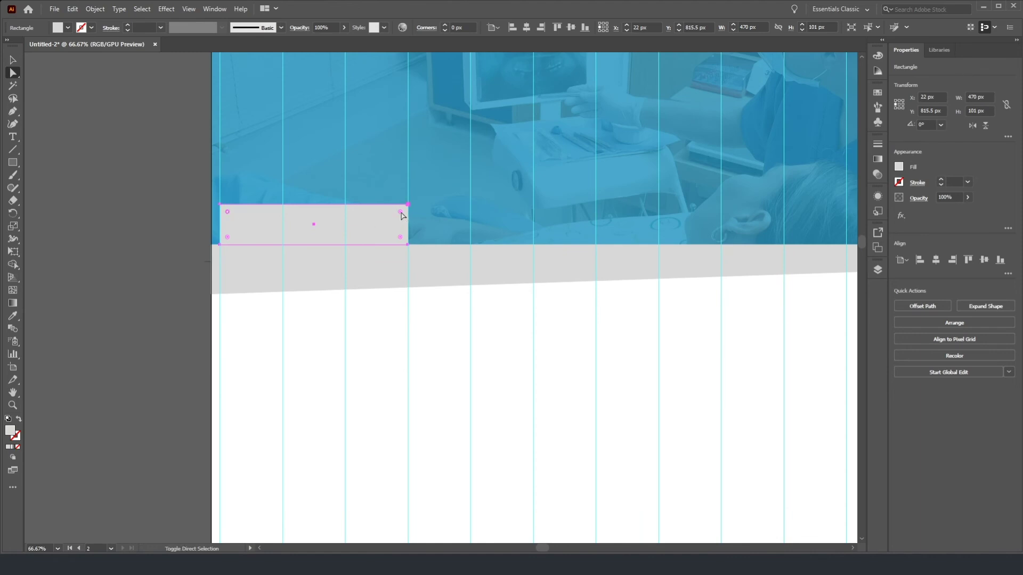
left_click_drag(228, 212, 230, 216)
key("v")
key("ctrl+shift+a")
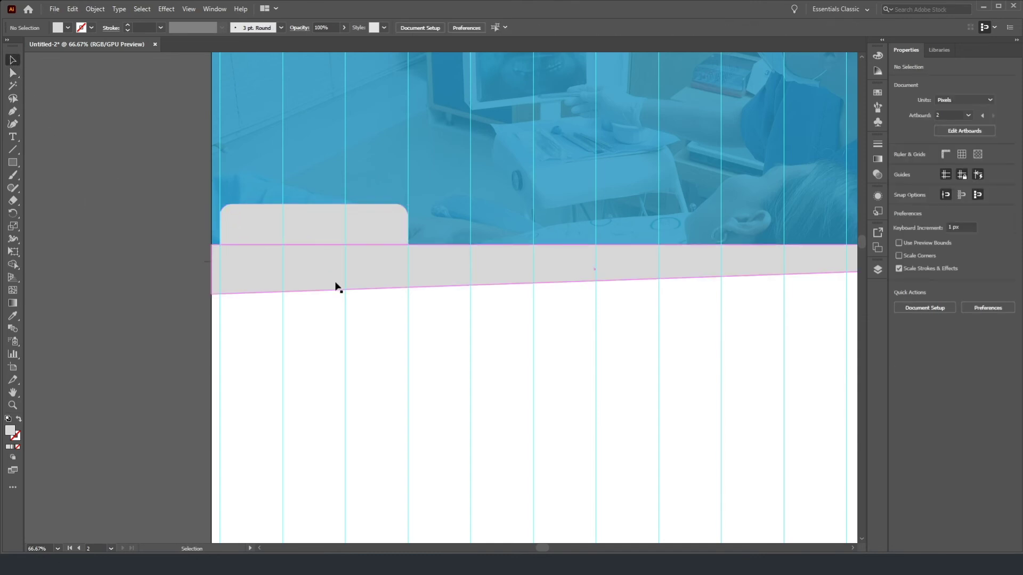
left_click(293, 232)
left_click_drag(315, 205, 316, 214)
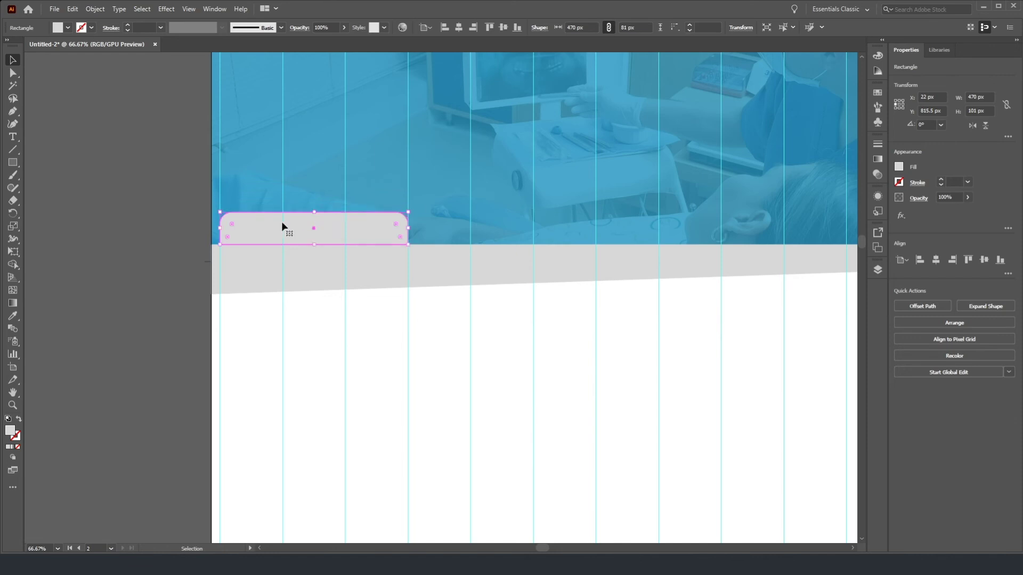
Step: Reduce the rounding radius of the tab's two upper corners
left_click(11, 74)
scroll(342, 222, "up", 2)
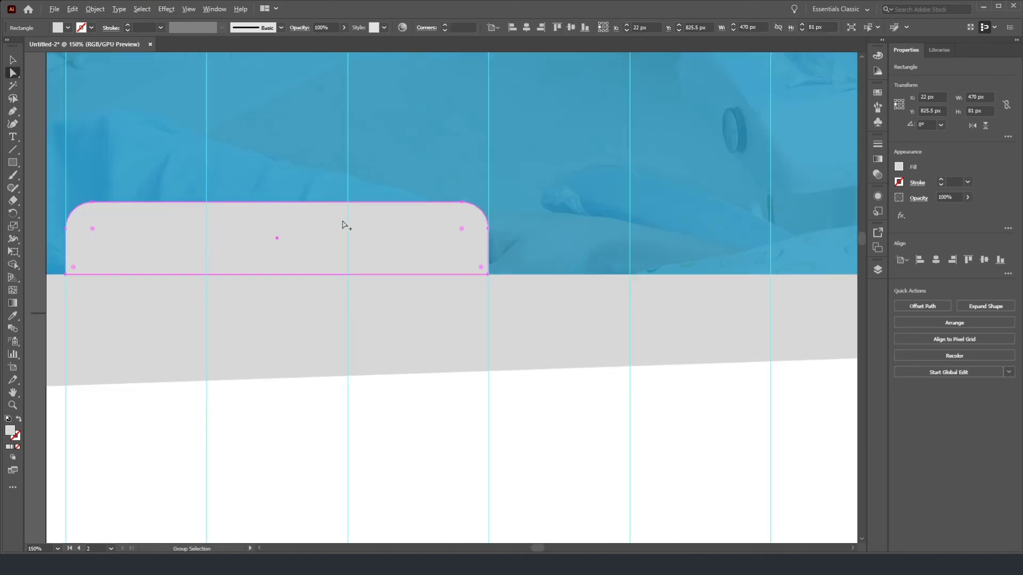
left_click(462, 230)
left_click_drag(92, 231, 72, 223)
Step: Move the tab's lower right anchor point horizontally outwards to X 536 px to slant that side
left_click(489, 276)
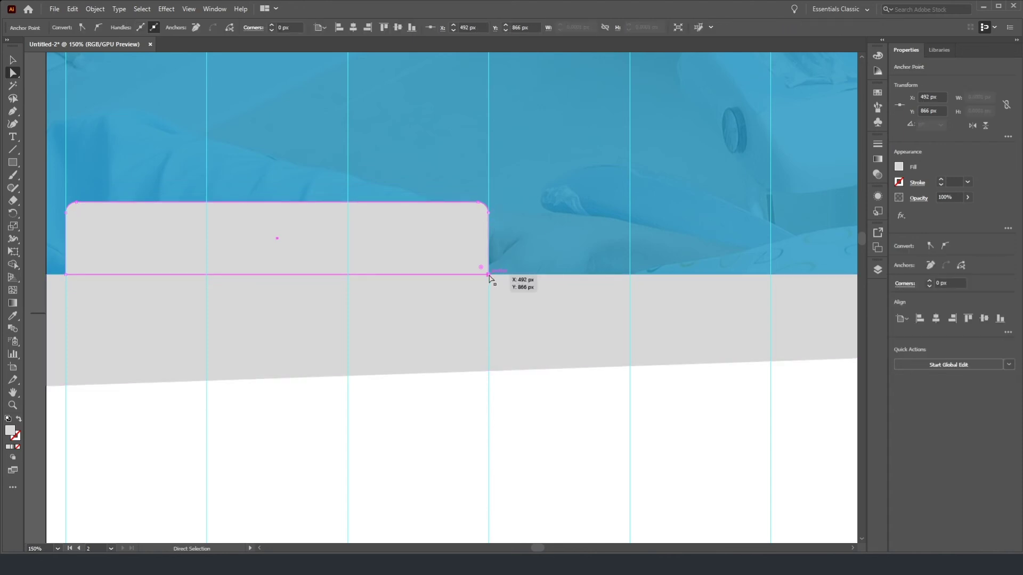
left_click_drag(489, 275, 528, 275)
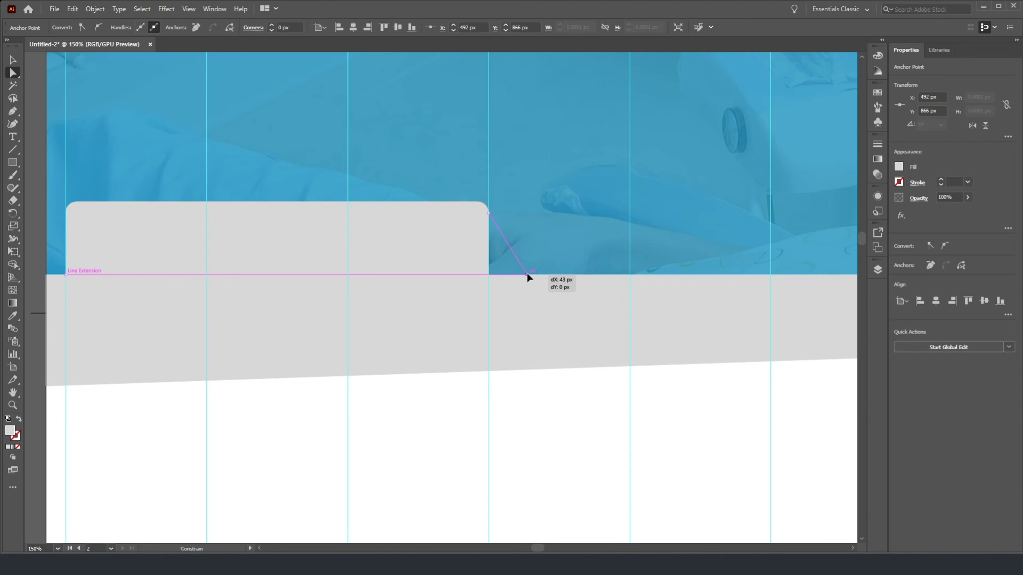
left_click_drag(528, 275, 529, 276)
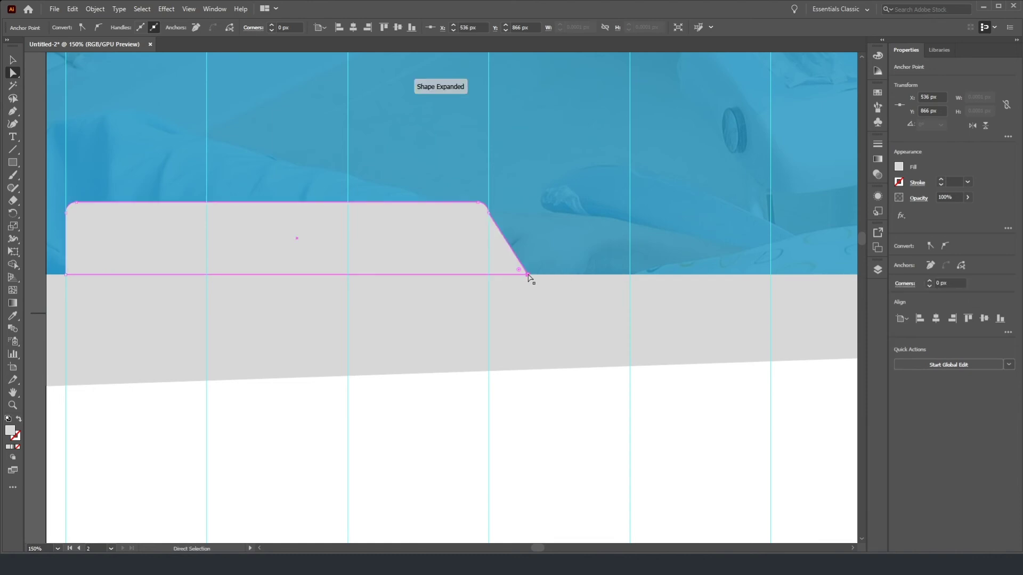
left_click(21, 60)
left_click(247, 142)
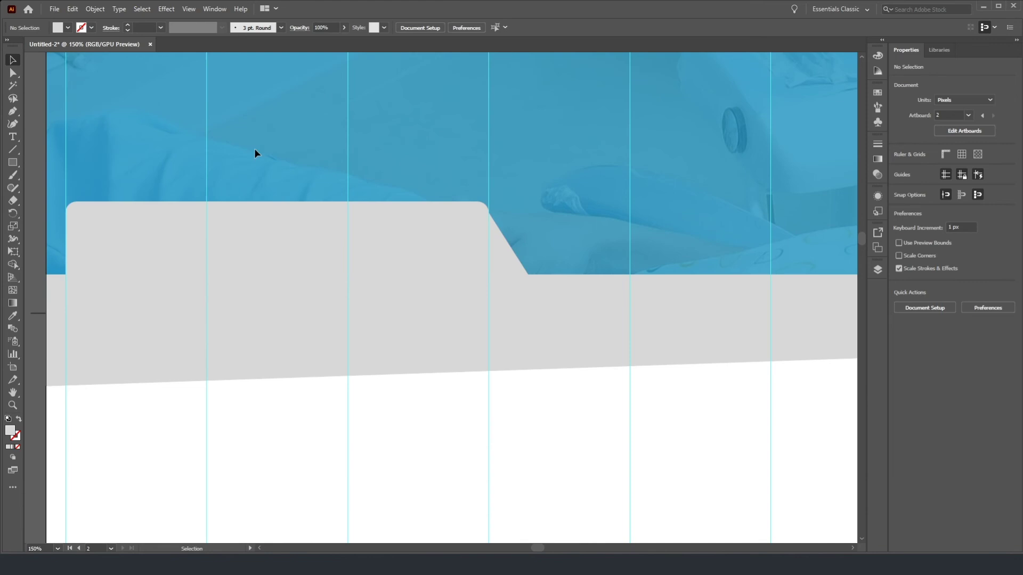
Step: Try to smooth the junction between the tab's rounded upper corner and its slanted side
scroll(469, 219, "up", 2)
scroll(473, 210, "up", 1)
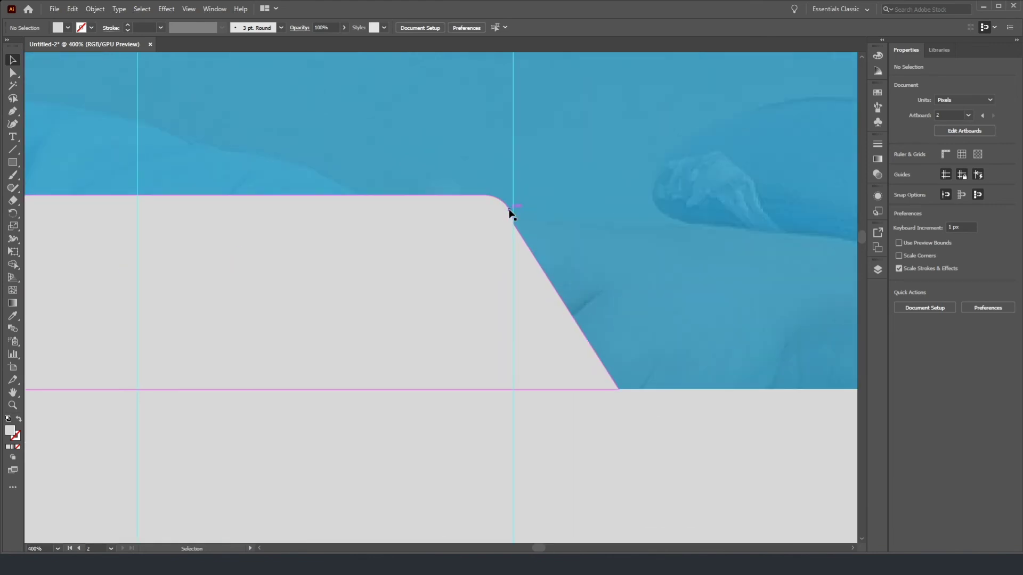
left_click(508, 213)
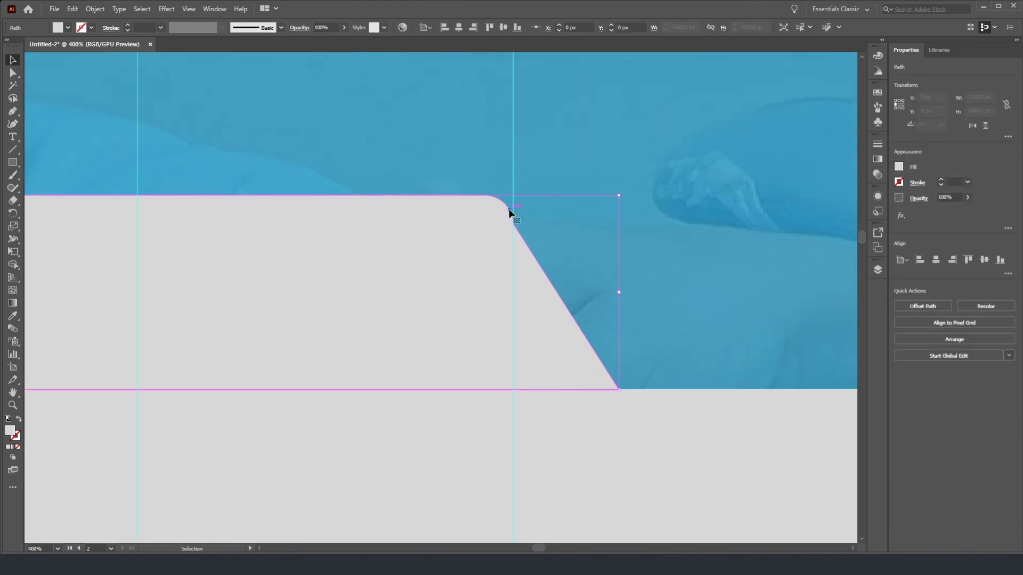
left_click(13, 75)
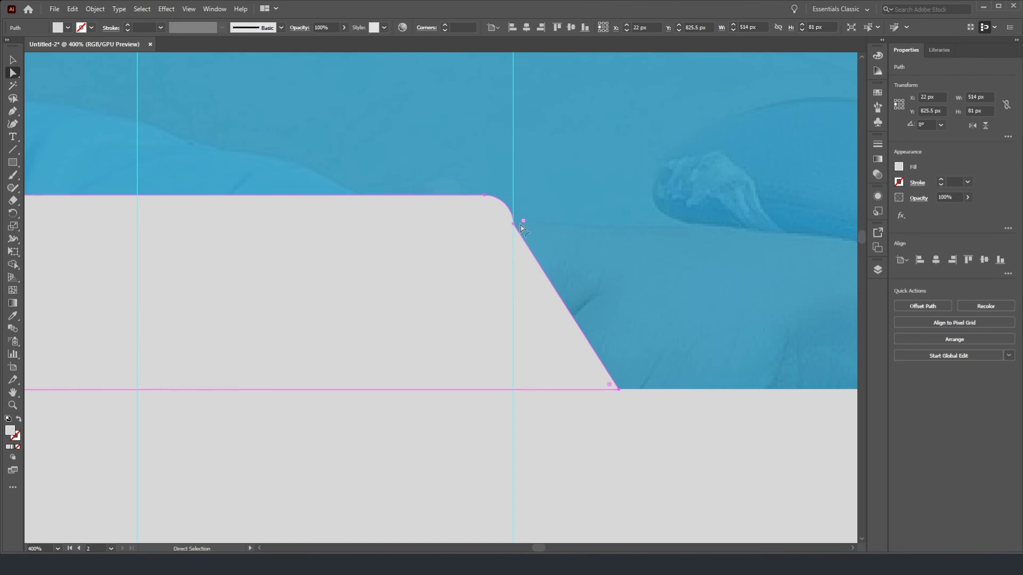
left_click_drag(525, 224, 742, 171)
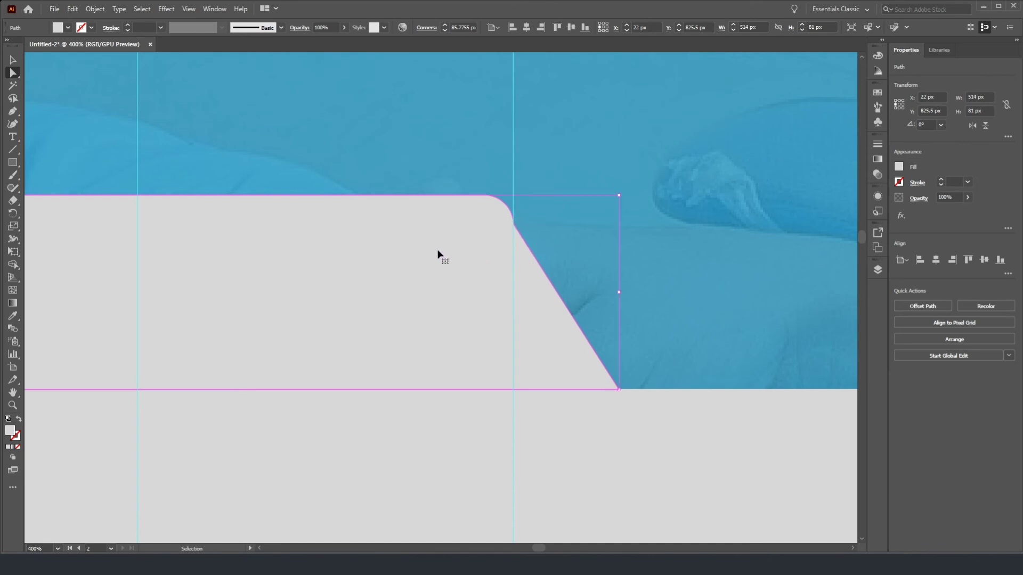
Step: Undo the tab's slant, height and corner rounding edits back to the plain rectangle
key("ctrl+z")
key("ctrl+z")
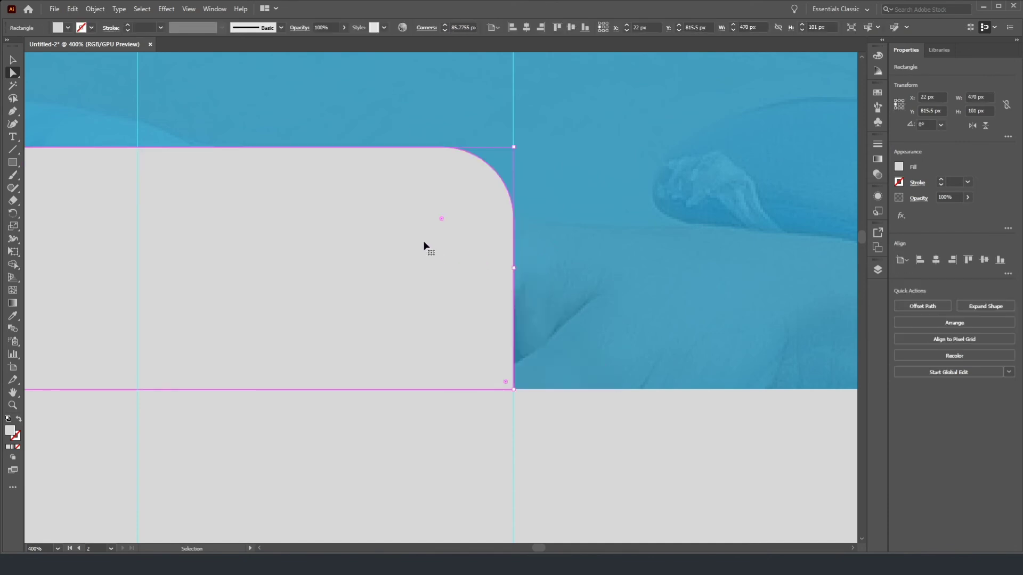
key("ctrl+z")
scroll(411, 244, "down", 2)
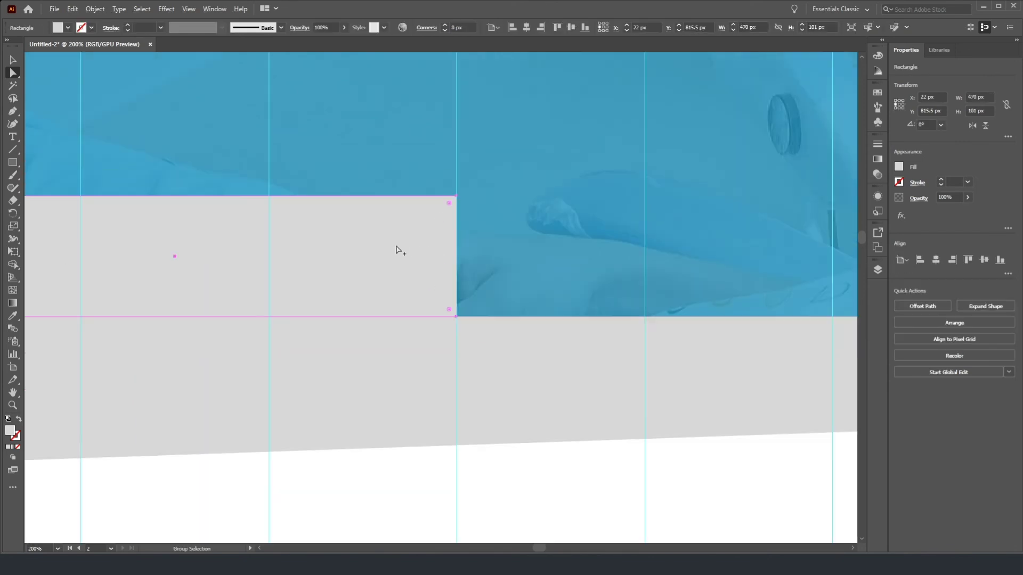
Step: Shorten the grey tab from above to a height of 57 px and round its upper-left corner to about 9.6 px
scroll(363, 255, "left", 5)
scroll(324, 257, "left", 2)
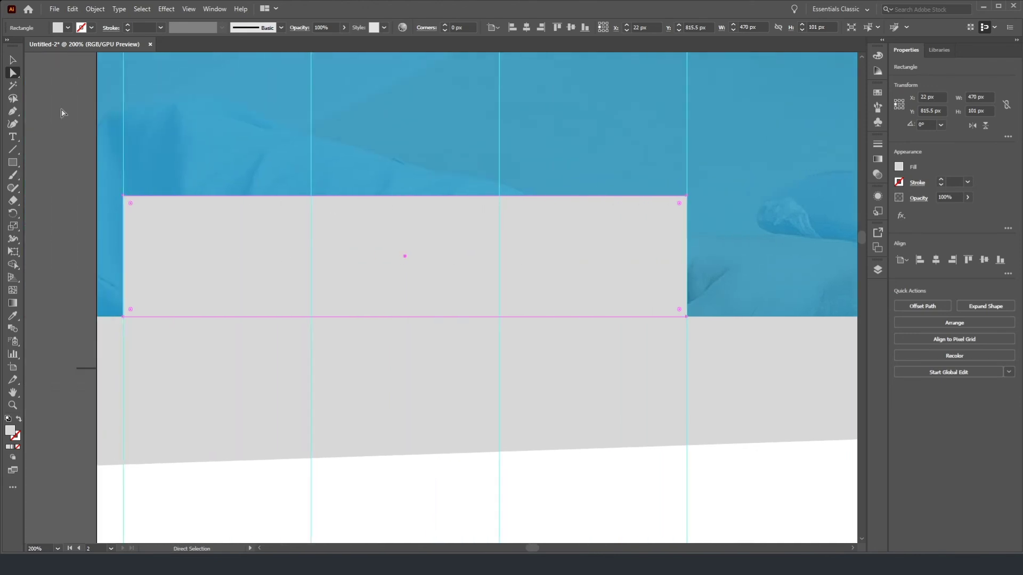
left_click(13, 60)
left_click_drag(406, 196, 412, 250)
left_click(12, 73)
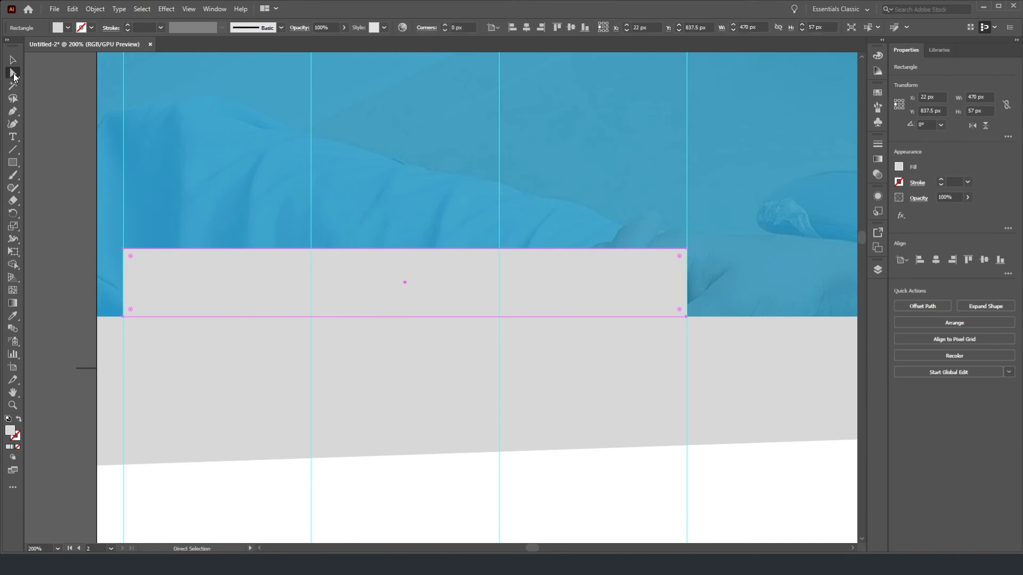
left_click_drag(130, 257, 135, 261)
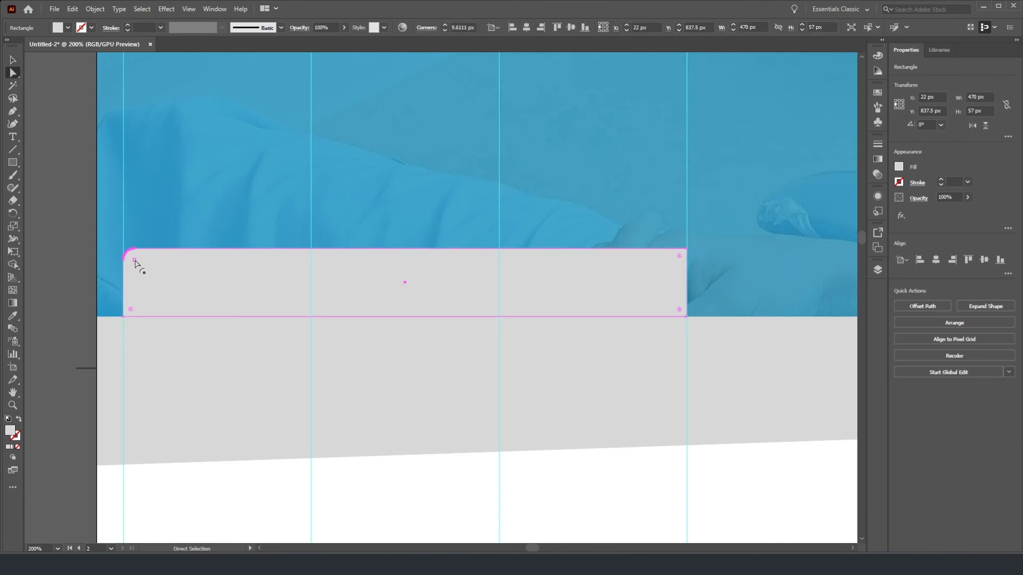
Step: Move the tab's lower-right anchor point horizontally outwards to X 535 px and round the upper-right corner
left_click(686, 317)
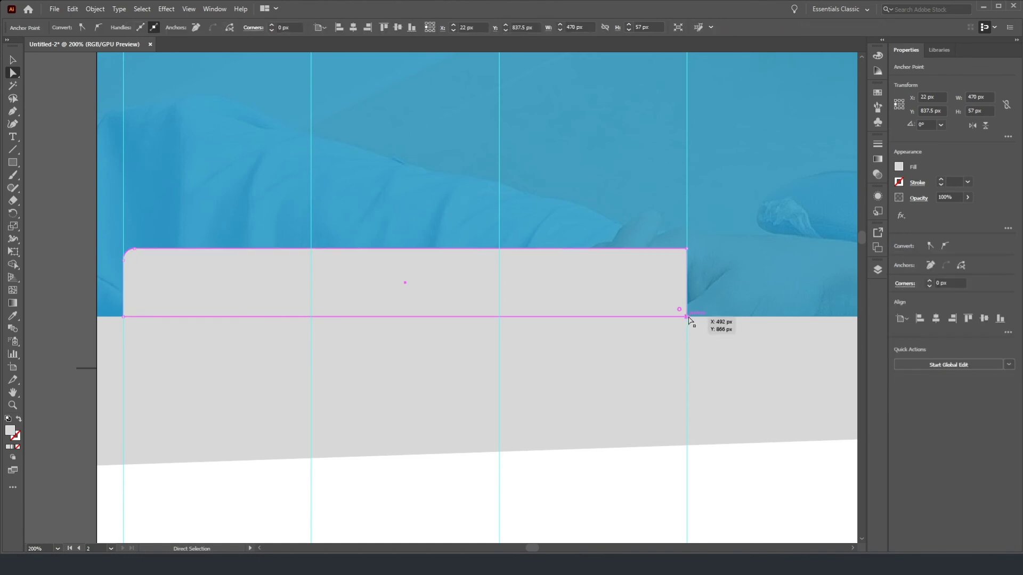
left_click_drag(688, 317, 739, 317)
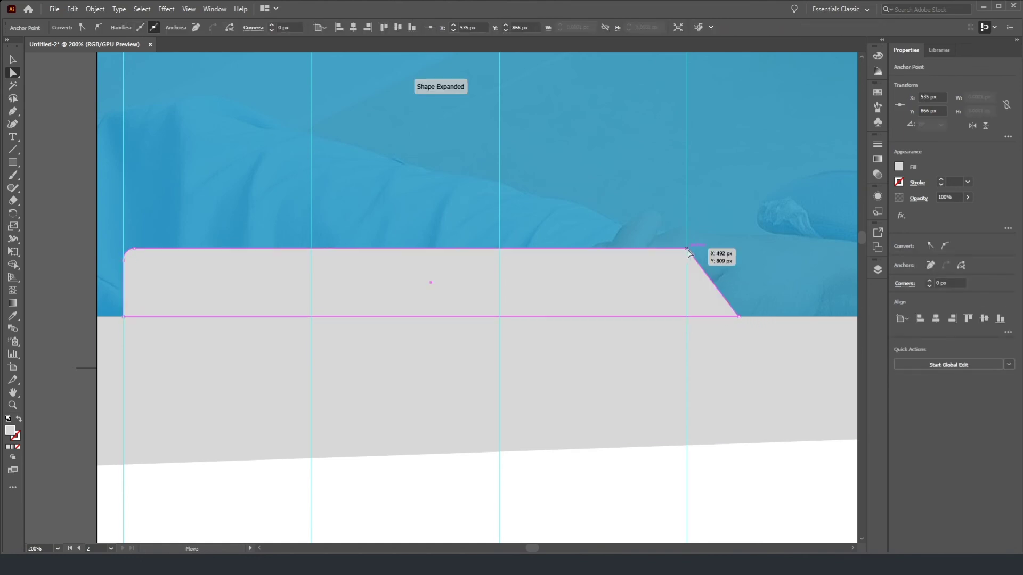
left_click(686, 249)
left_click_drag(683, 259, 670, 283)
left_click(13, 60)
left_click(407, 170)
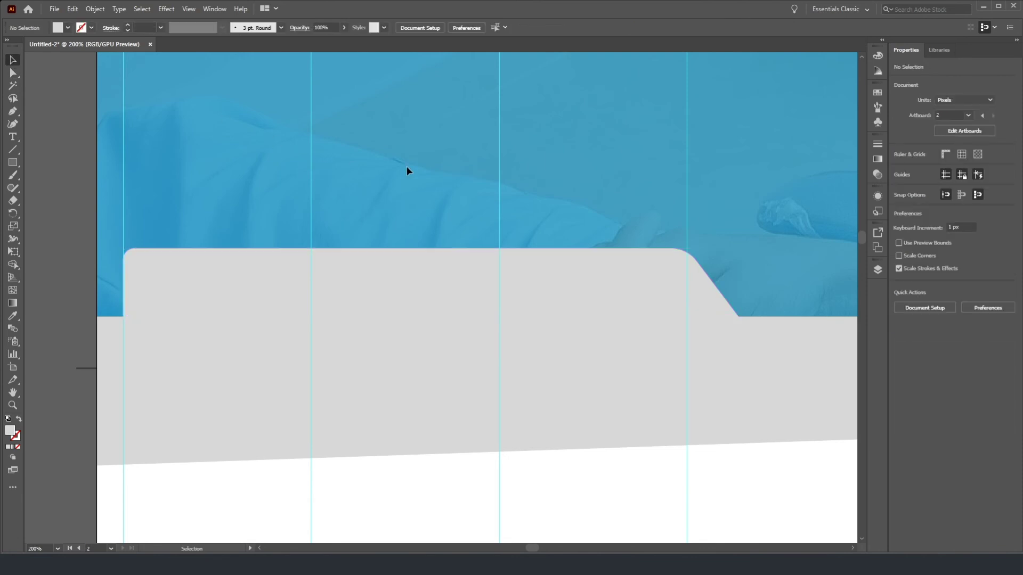
Step: Shorten the blue overlay rectangle on the hero image from below to a height of 389 px
scroll(356, 174, "down", 2)
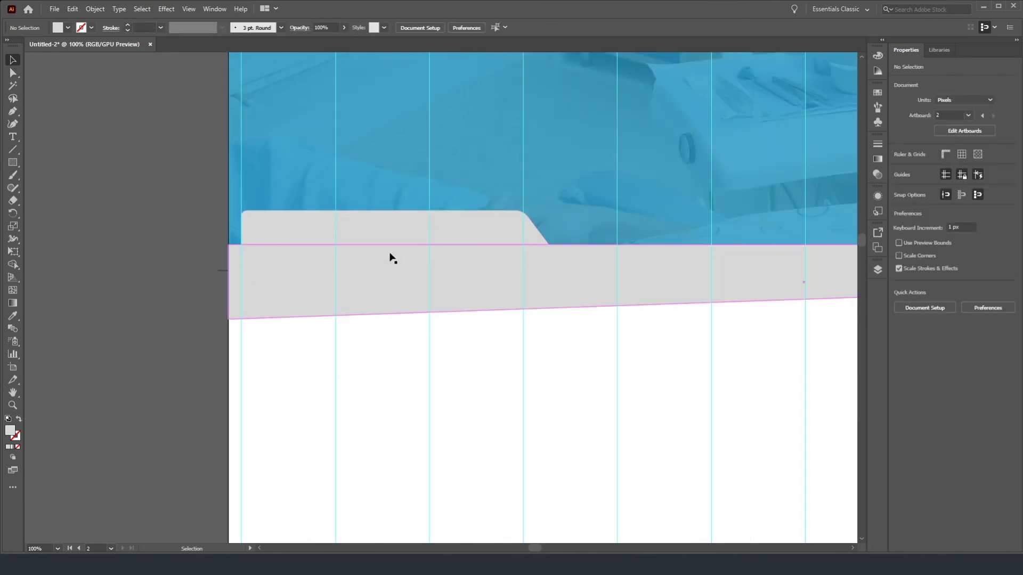
scroll(393, 258, "down", 4)
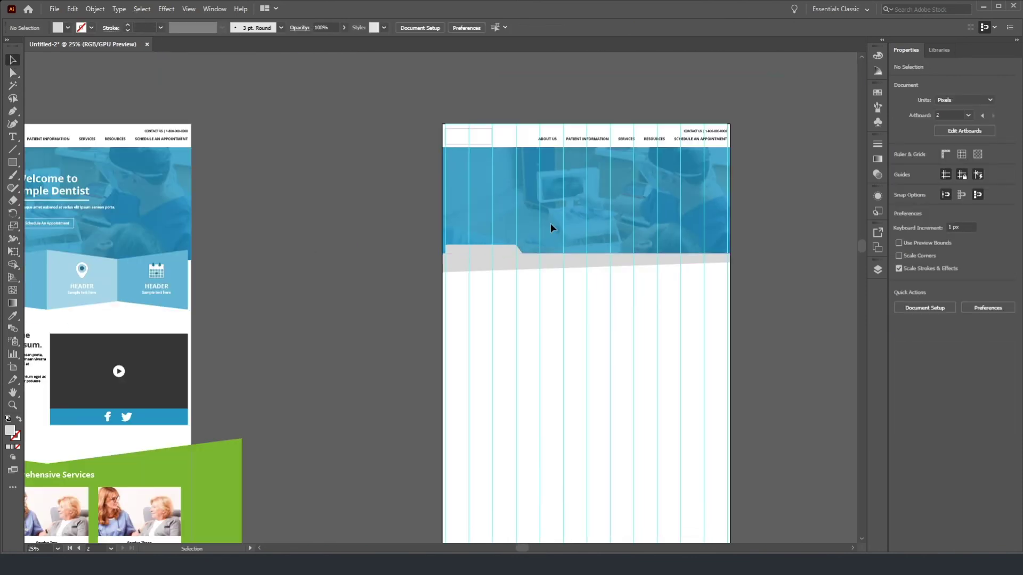
scroll(551, 228, "up", 3)
scroll(539, 209, "down", 1)
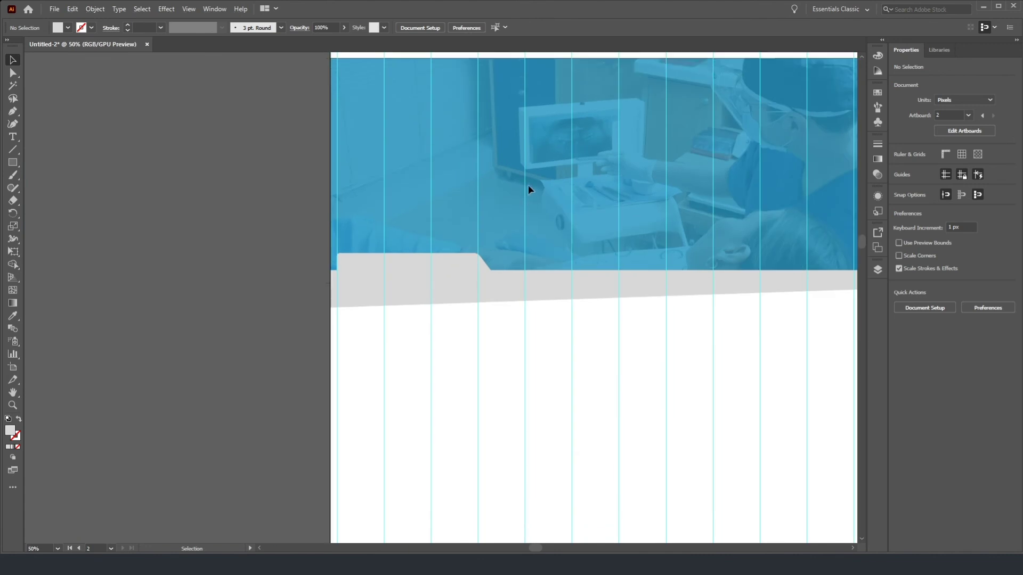
scroll(528, 187, "up", 2)
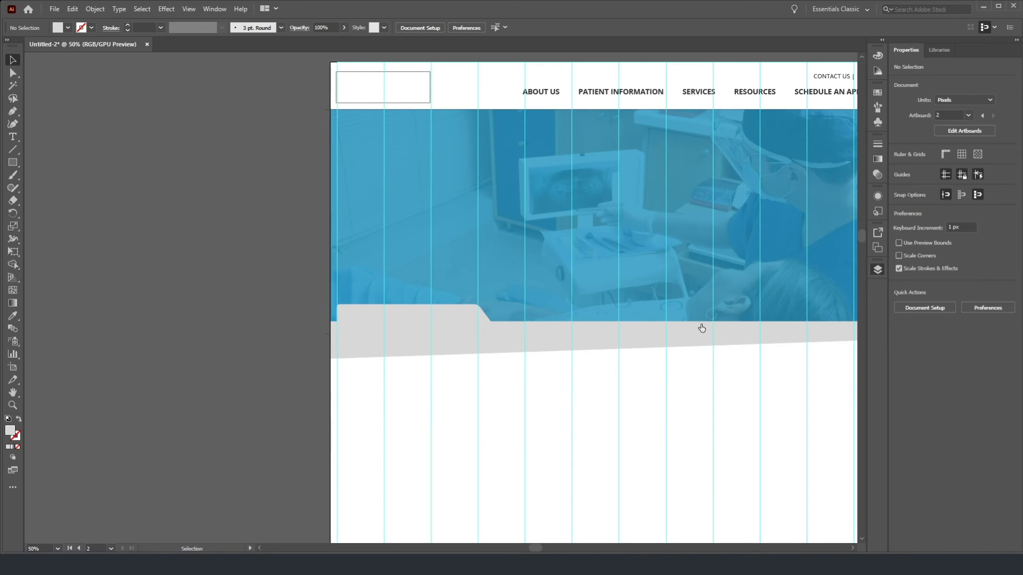
left_click(622, 283)
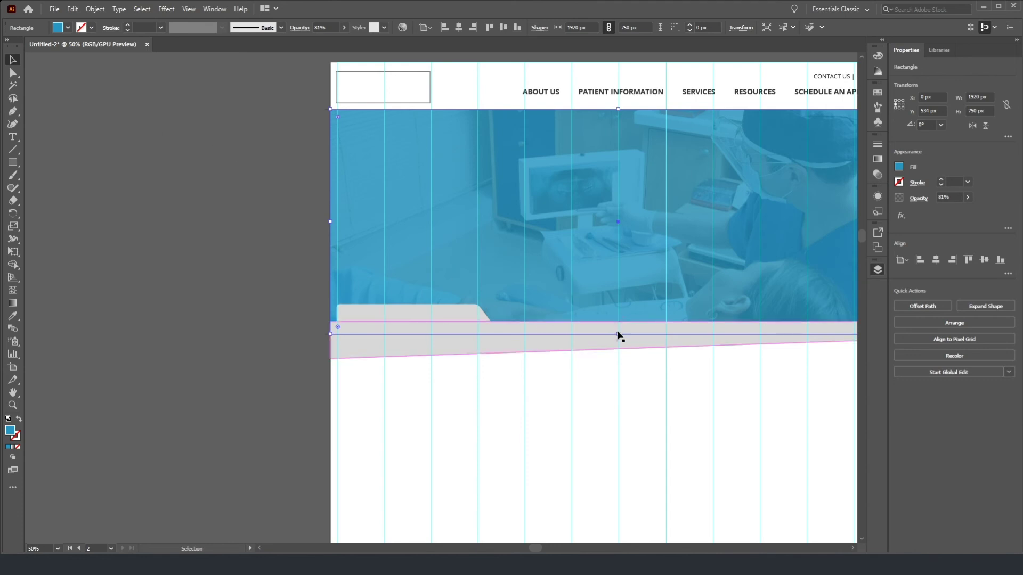
left_click_drag(618, 335, 621, 226)
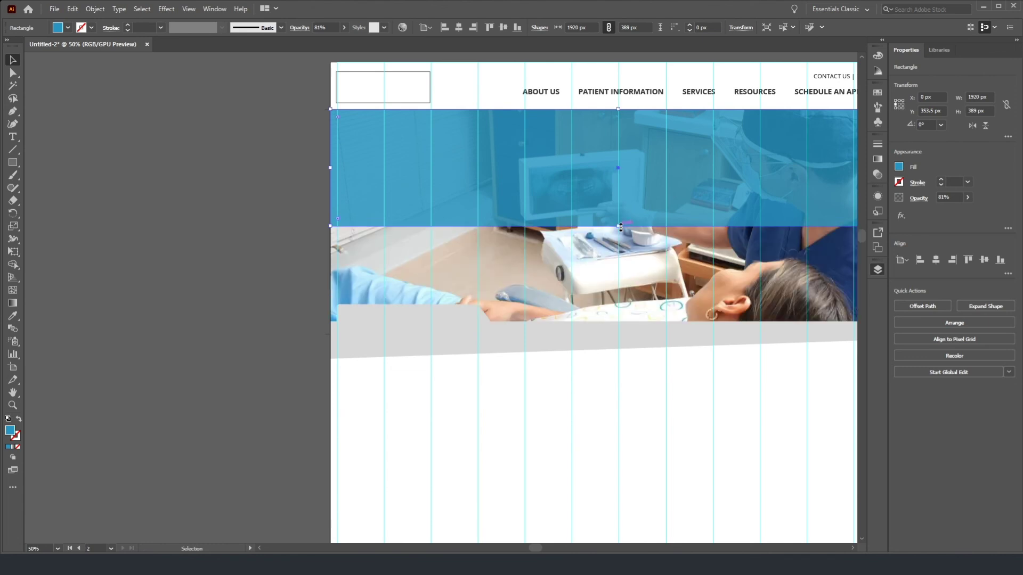
left_click(621, 272)
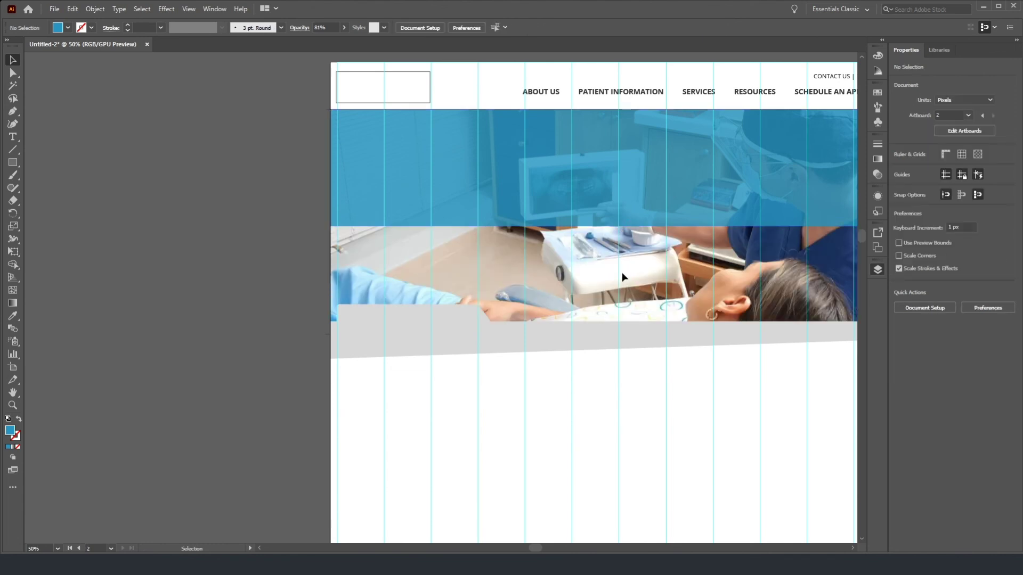
Step: Try to scale the hero photo's clip group vertically to 389 px to match the shortened overlay
left_click(580, 283)
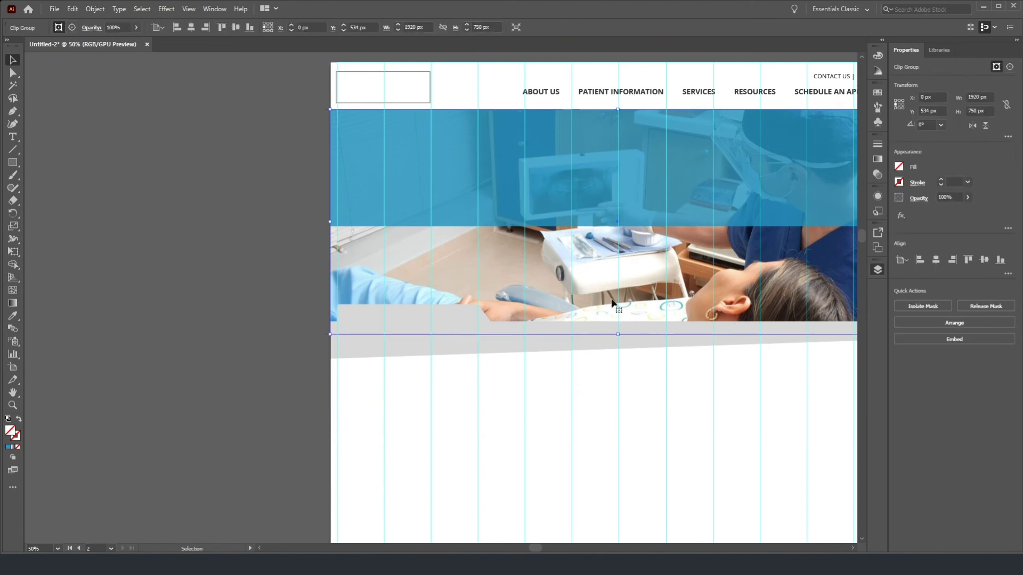
left_click_drag(619, 334, 618, 226)
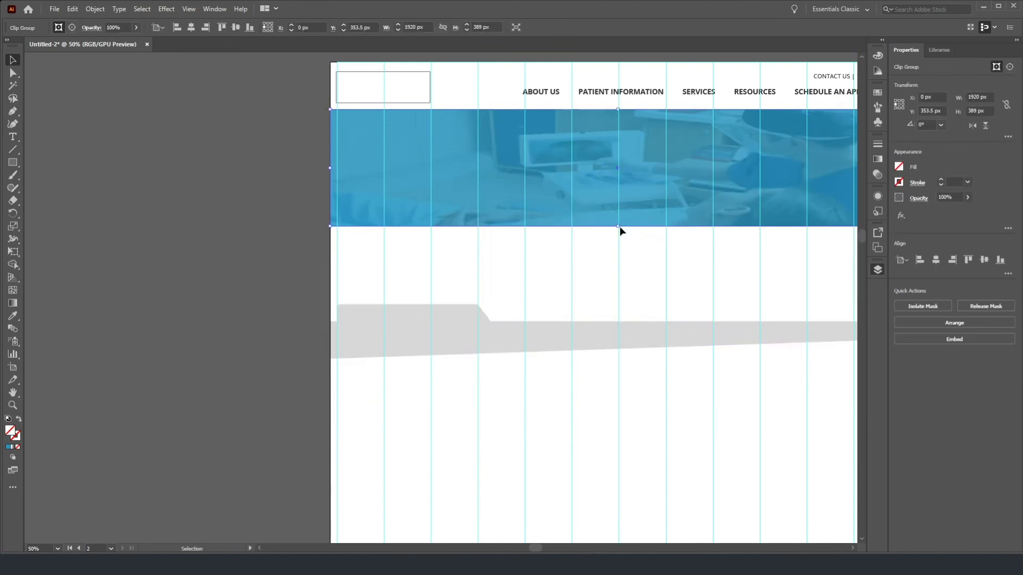
key("ctrl+z")
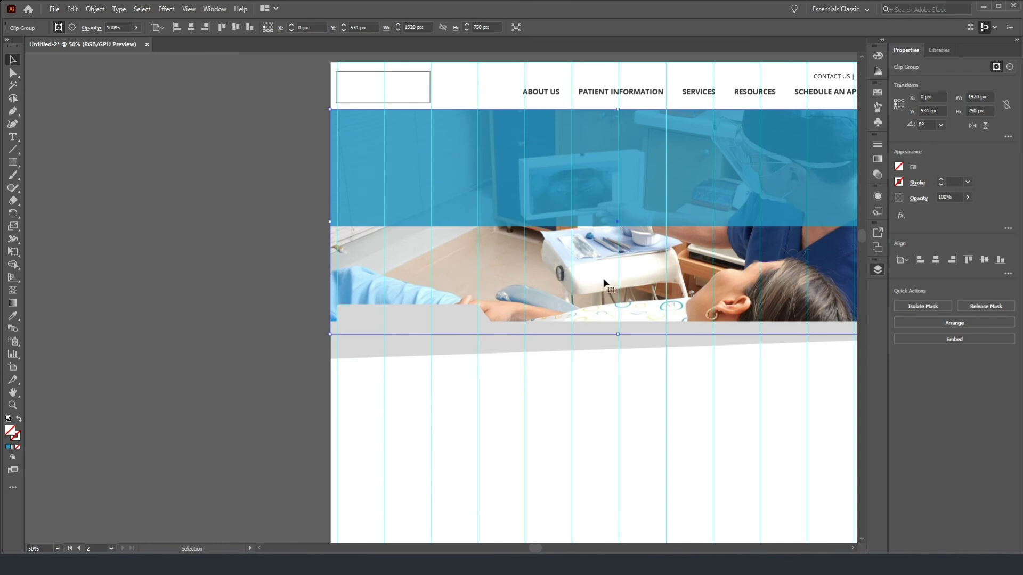
Step: Release the hero photo's clipping mask and duplicate the blue overlay rectangle in place
left_click(977, 304)
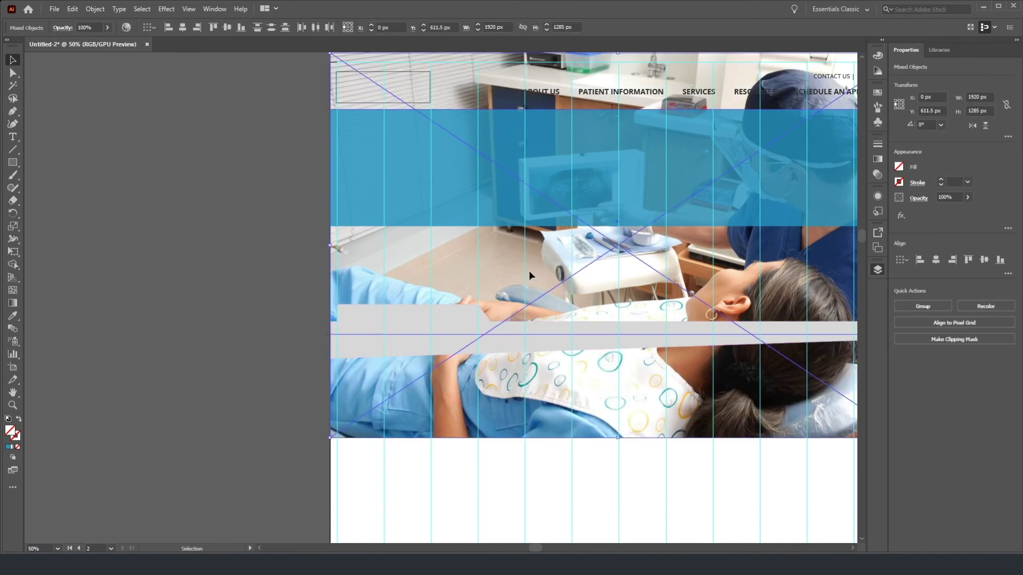
left_click(235, 284)
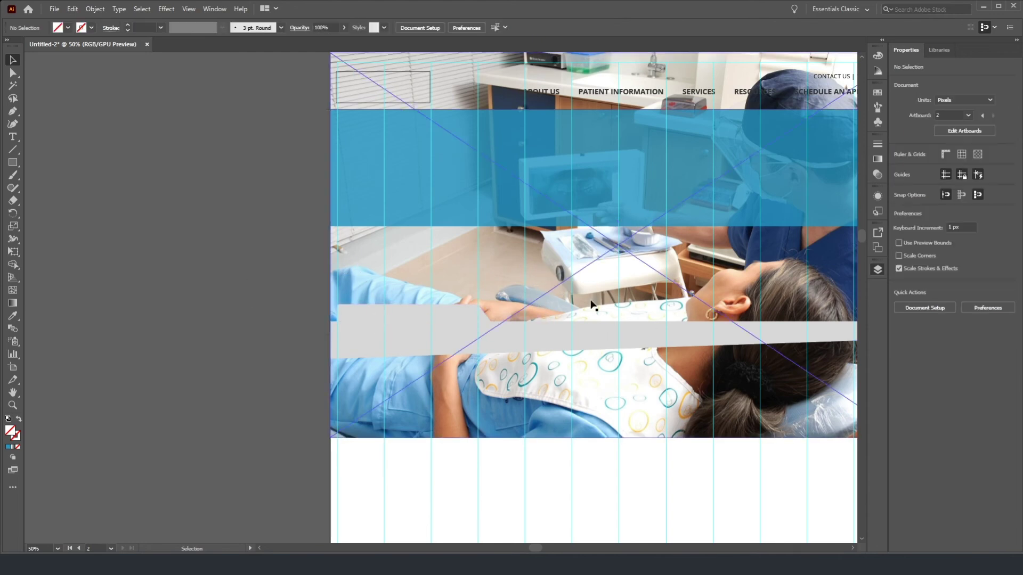
left_click(596, 195)
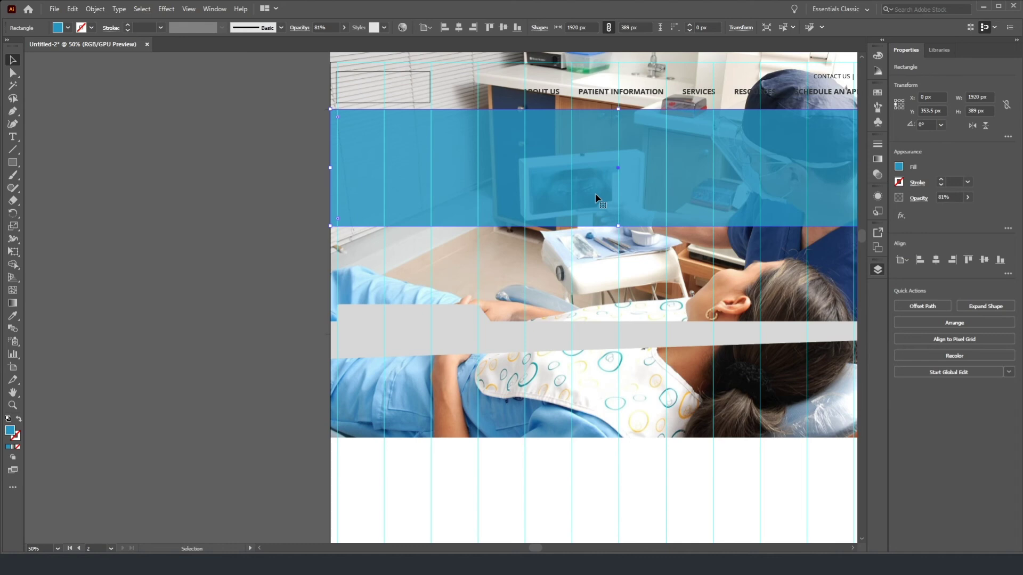
left_click_drag(595, 198, 582, 169)
Step: Clip the hero photo with the duplicated overlay rectangle and send the clipped photo to the back
left_click(579, 303, "shift")
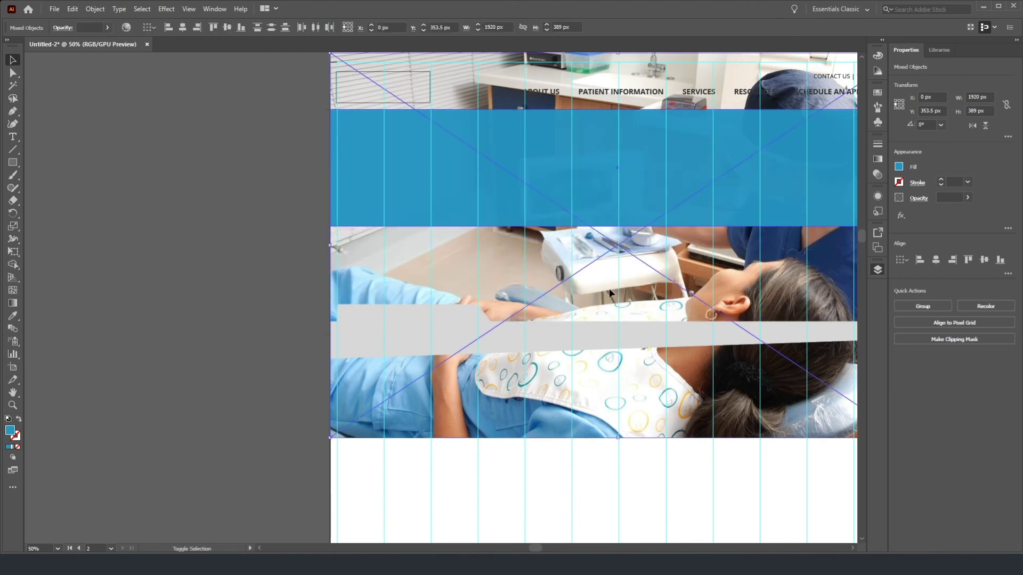
left_click(955, 344)
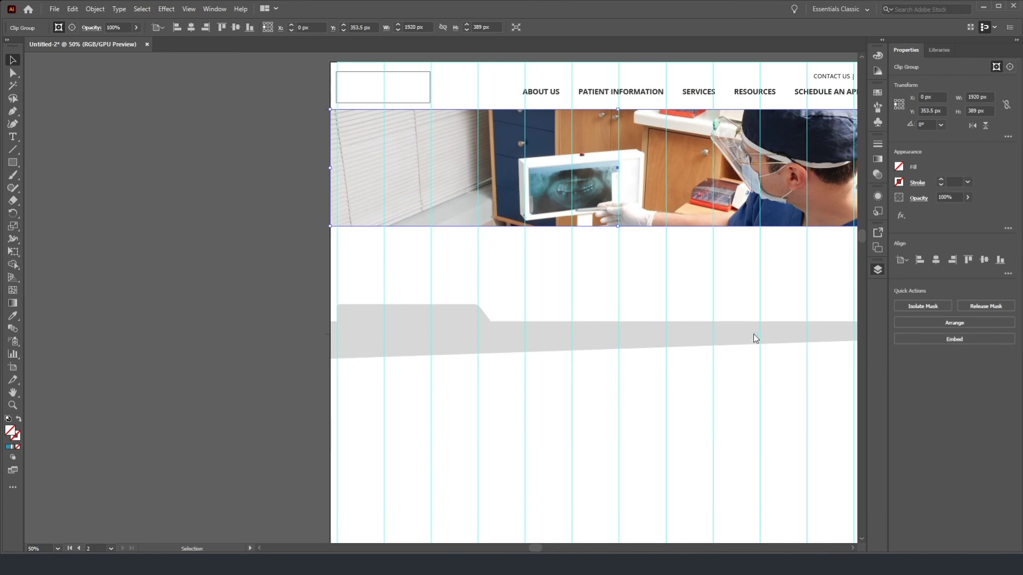
key("ctrl+shift+[")
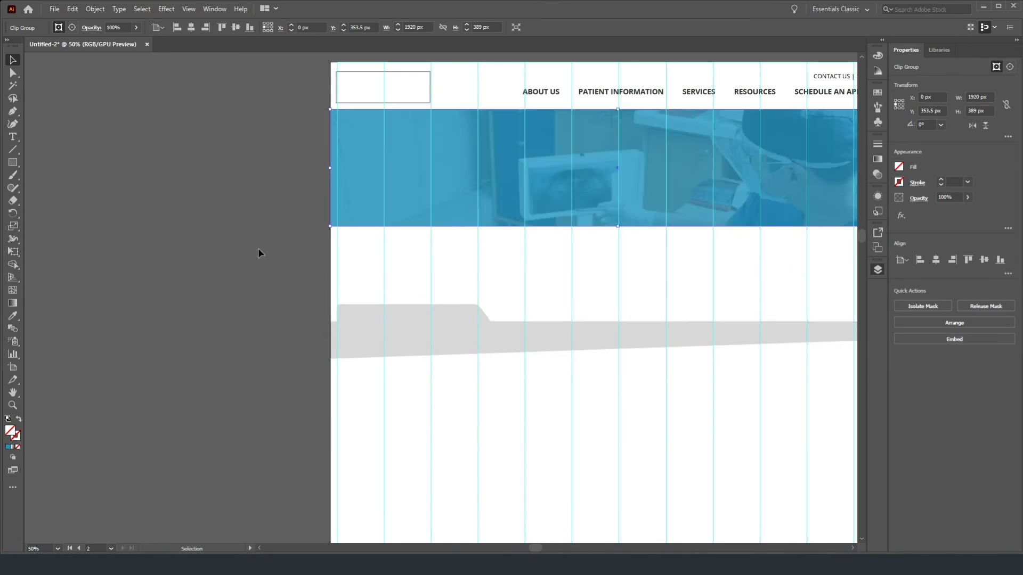
Step: Group the grey tab and slanted band and move them up against the hero image's lower edge, at X 2 px, Y 255.5 px
left_click_drag(299, 297, 606, 396)
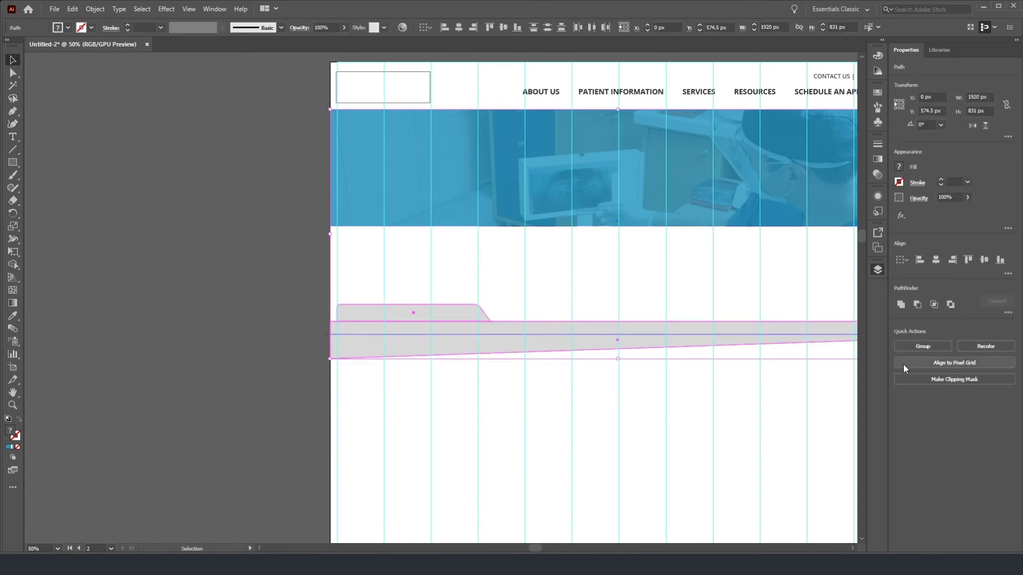
left_click(901, 305)
key("ctrl+z")
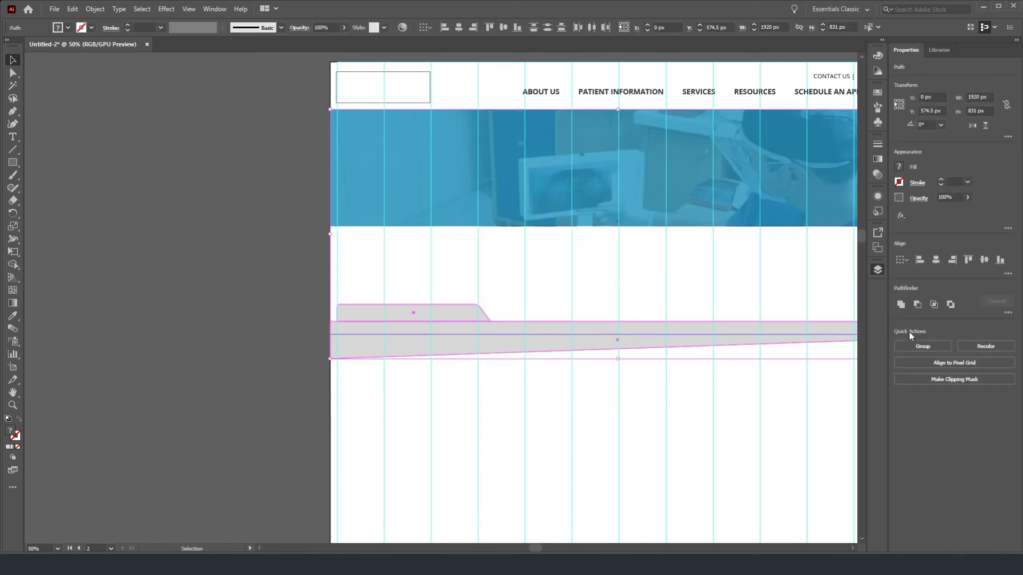
left_click_drag(549, 364, 533, 253)
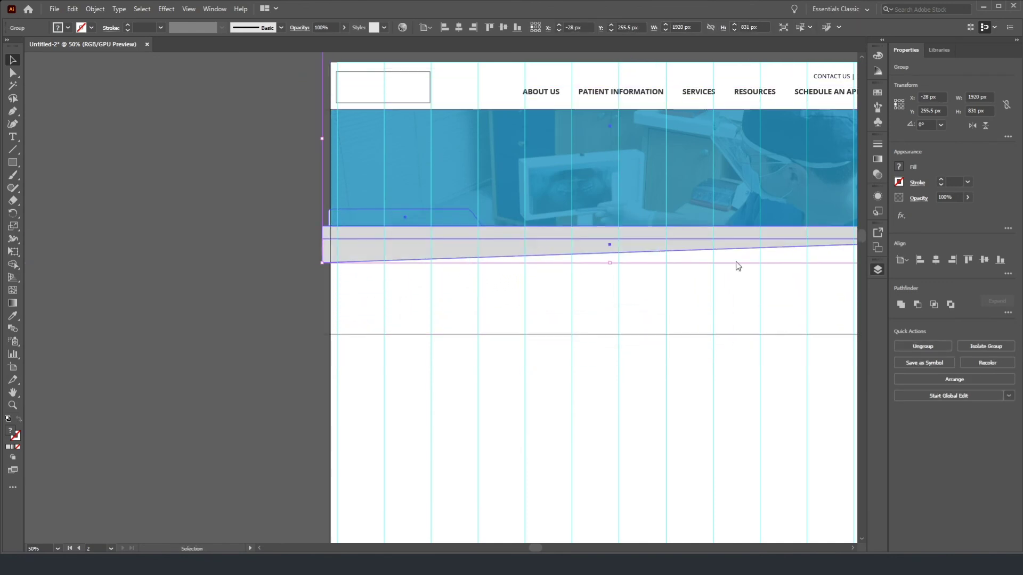
scroll(455, 301, "right", 4)
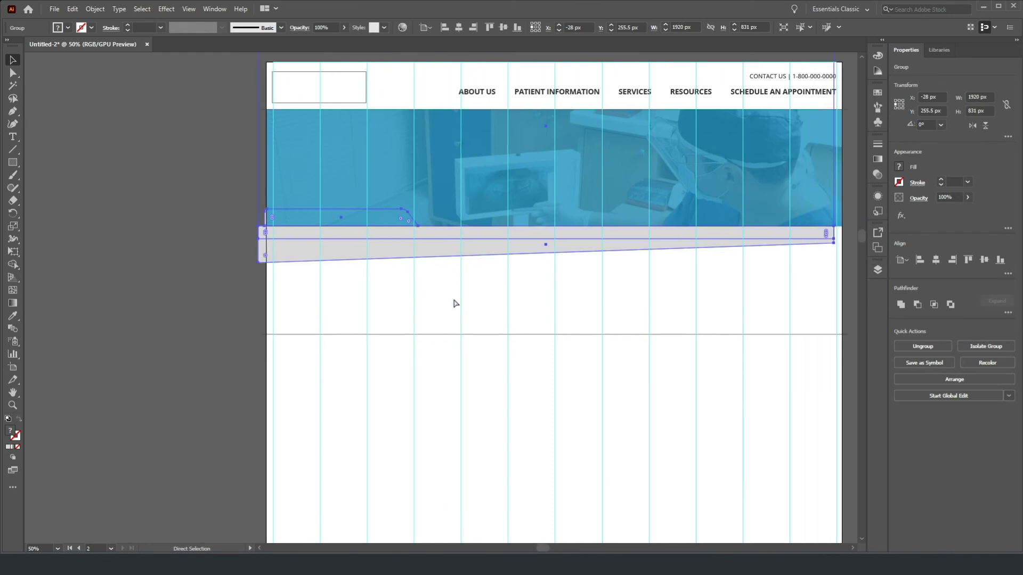
left_click_drag(441, 251, 452, 249)
left_click(876, 270)
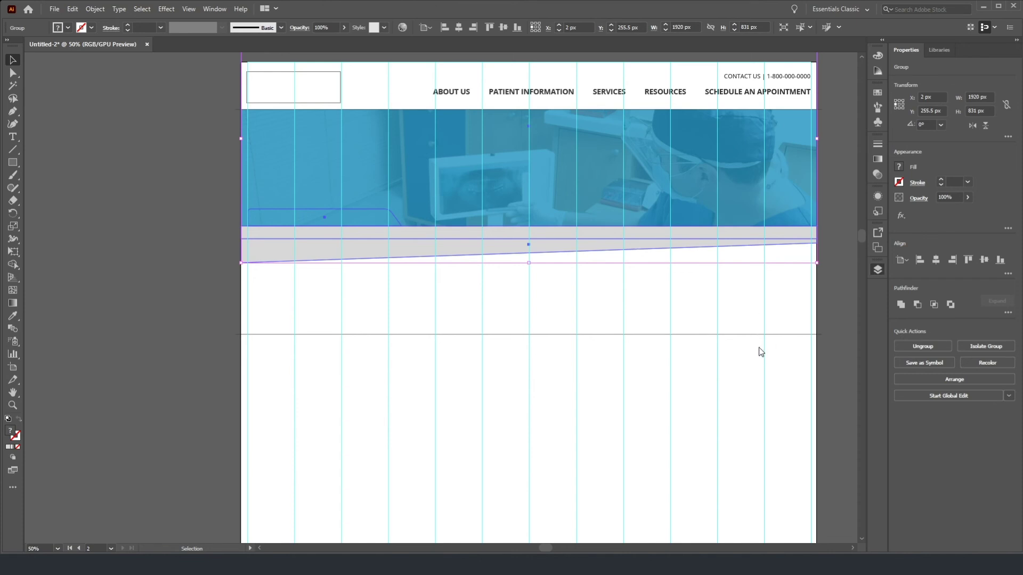
left_click(168, 231)
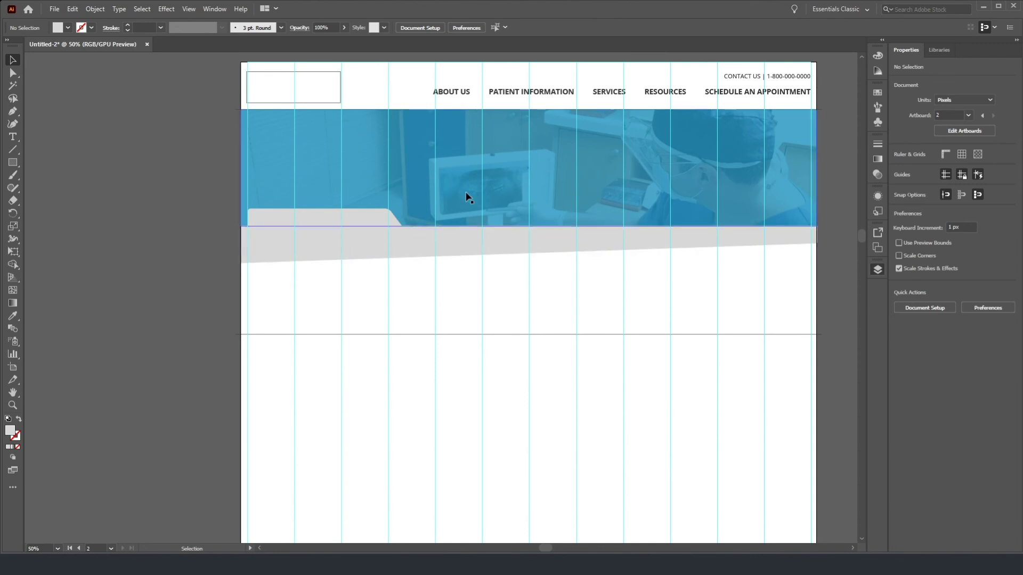
Step: Ungroup the grey tab and band, and stretch the tab slightly taller by raising its upper edge
left_click(335, 215)
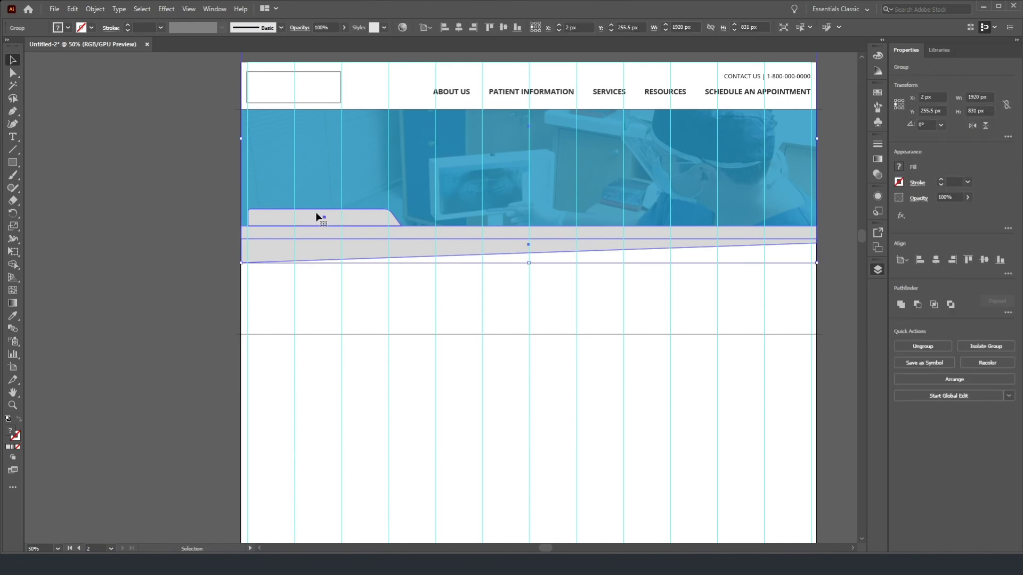
left_click(209, 256)
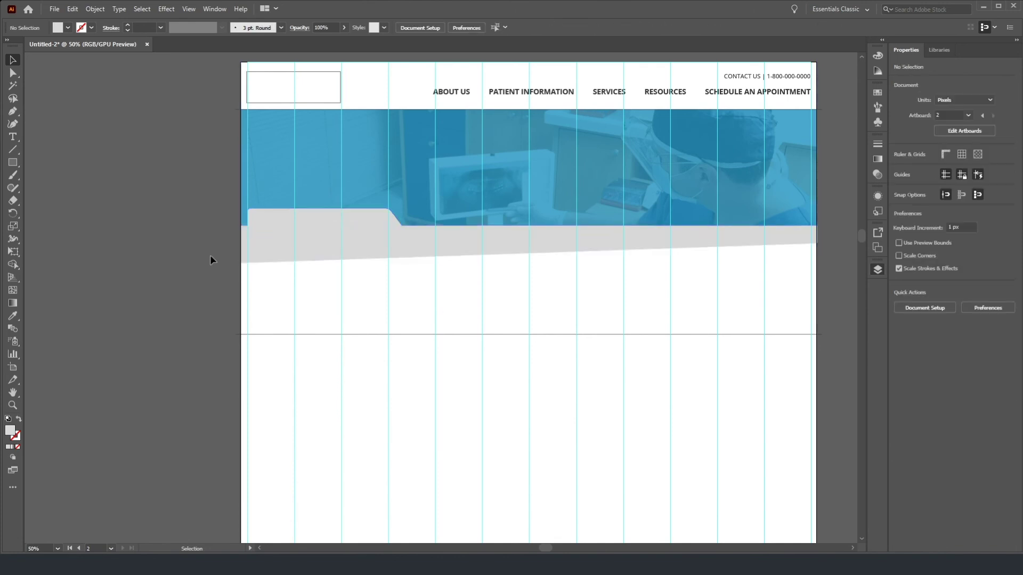
left_click(298, 225)
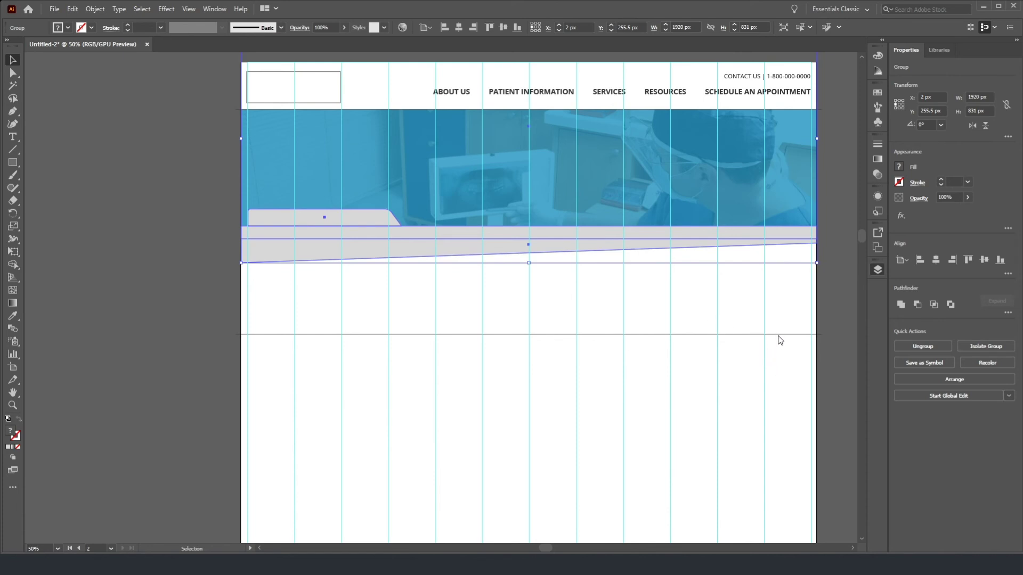
left_click(923, 347)
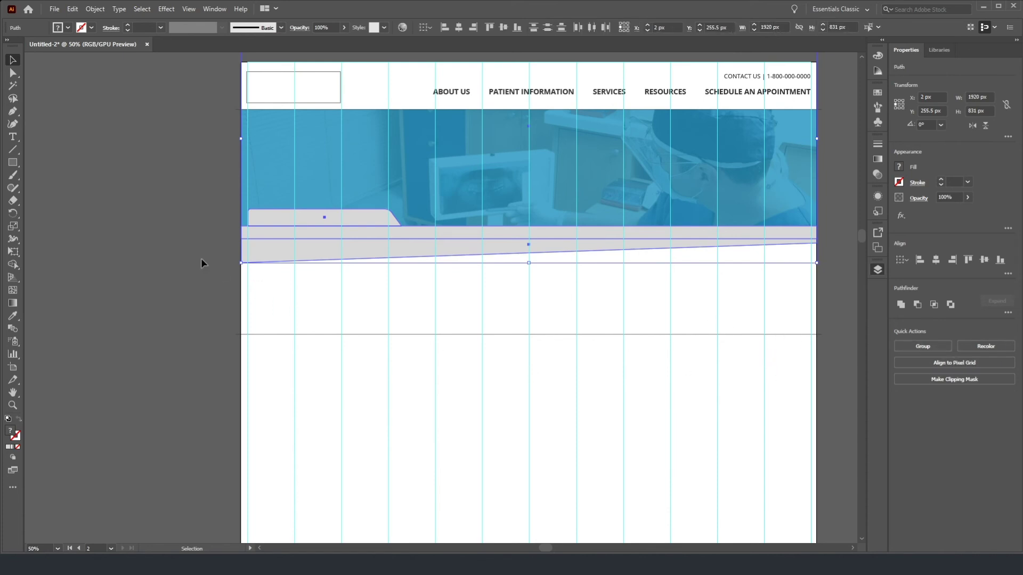
left_click(286, 221)
left_click_drag(325, 208, 327, 200)
left_click(206, 231)
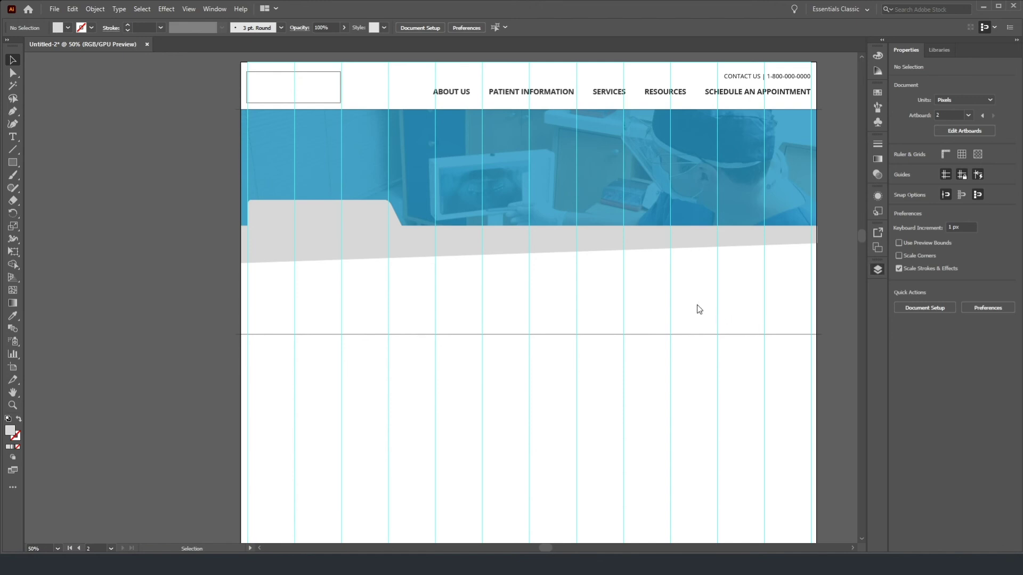
Step: Delete the stray horizontal line crossing the white area below the grey band
left_click_drag(339, 314, 430, 380)
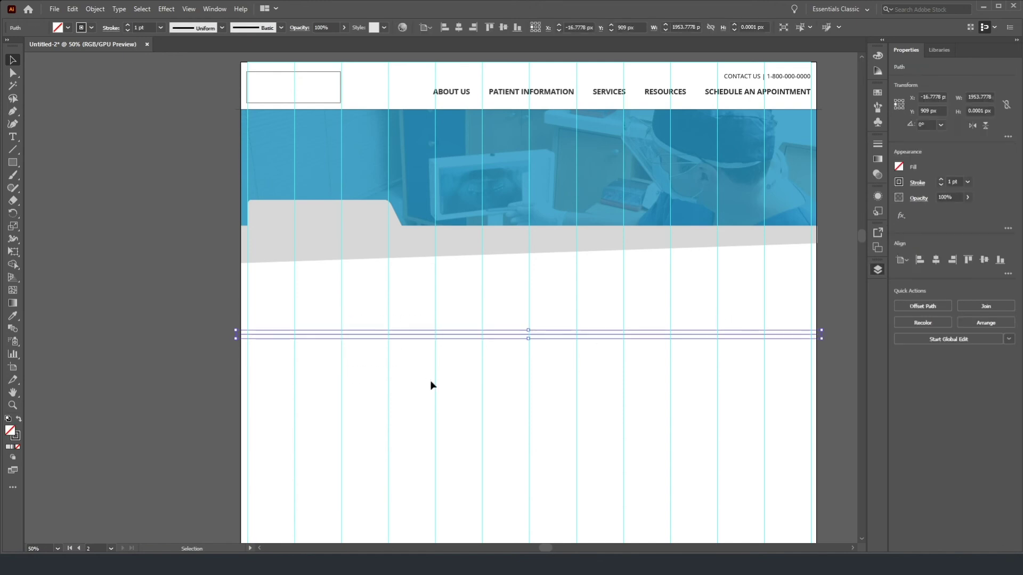
key("Delete")
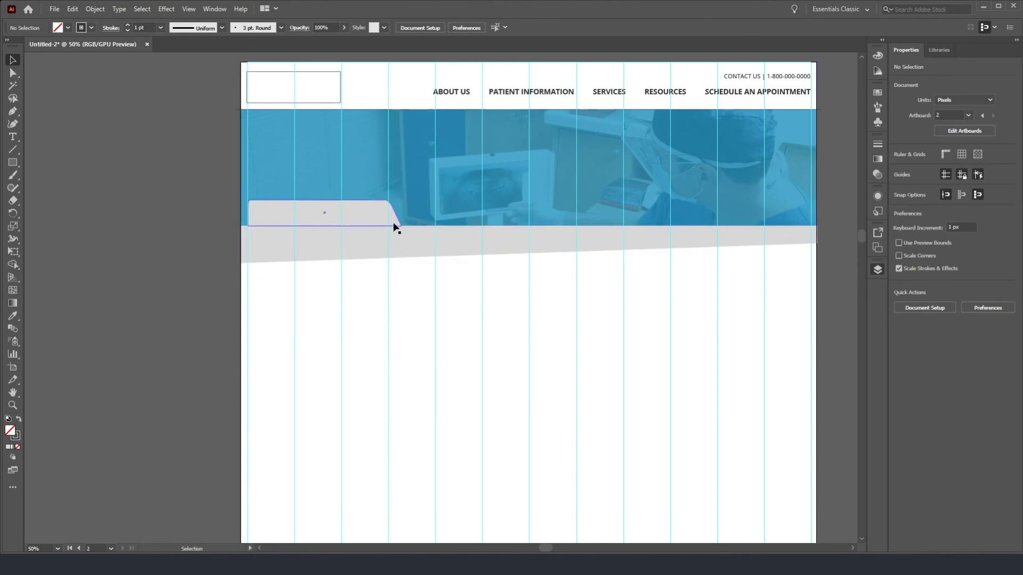
Step: Recolour the grey tab and the slanted band below the hero image with a lighter grey fill
left_click(332, 220)
left_click(329, 241, "shift")
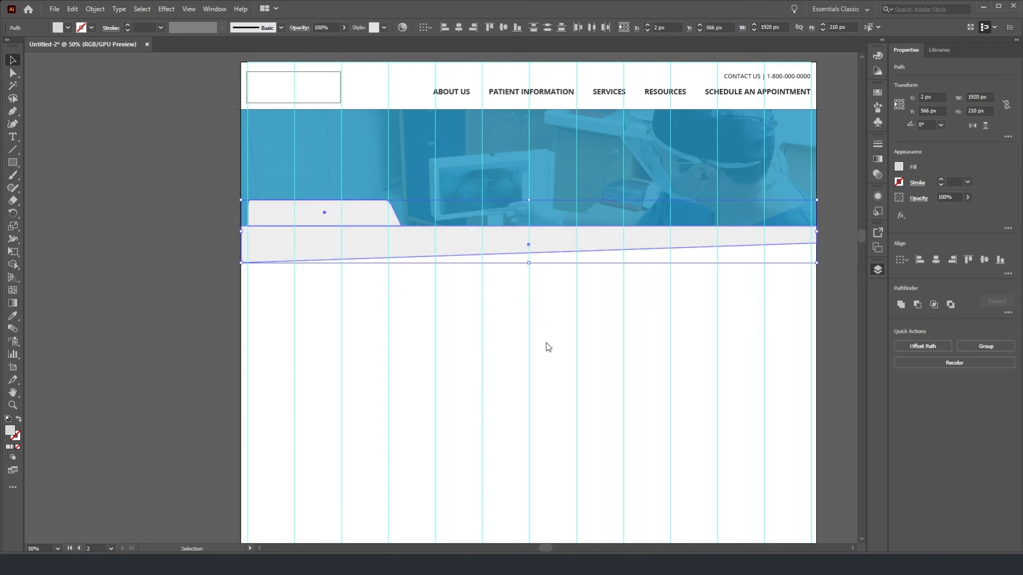
left_click(234, 272)
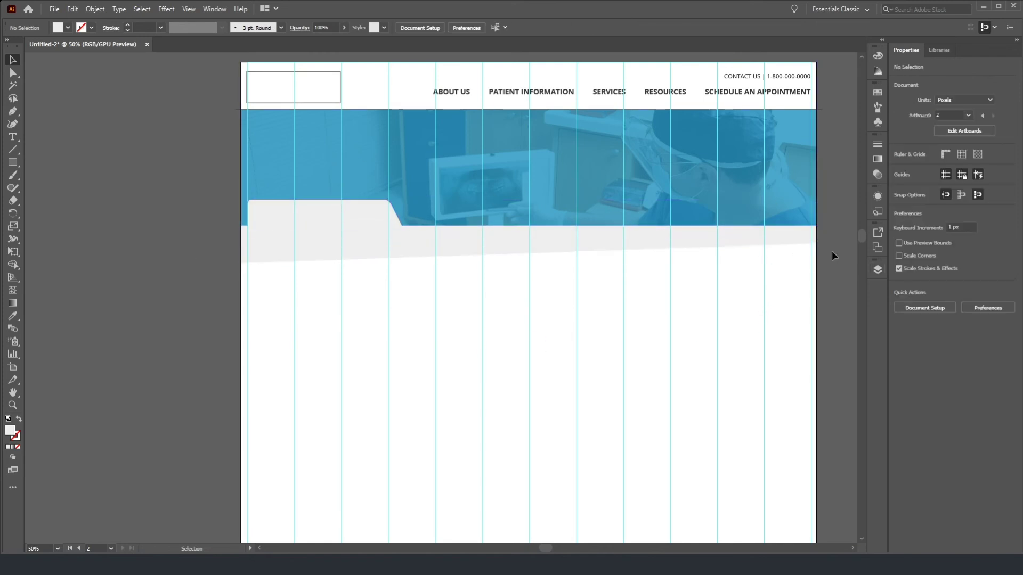
Step: Add a left-aligned text line reading "Service Name" over the upper left part of the hero image
scroll(384, 160, "left", 2)
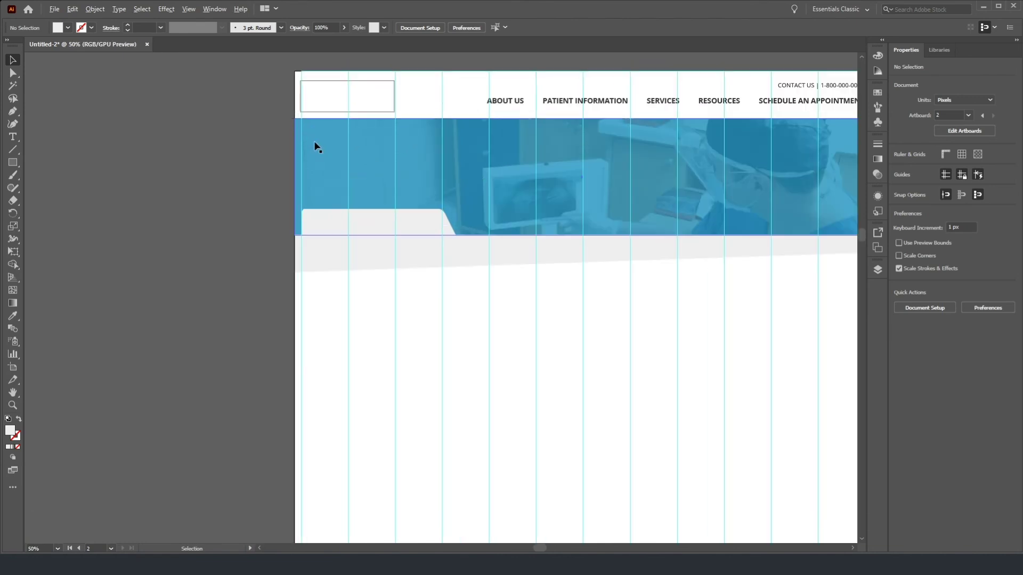
left_click(13, 137)
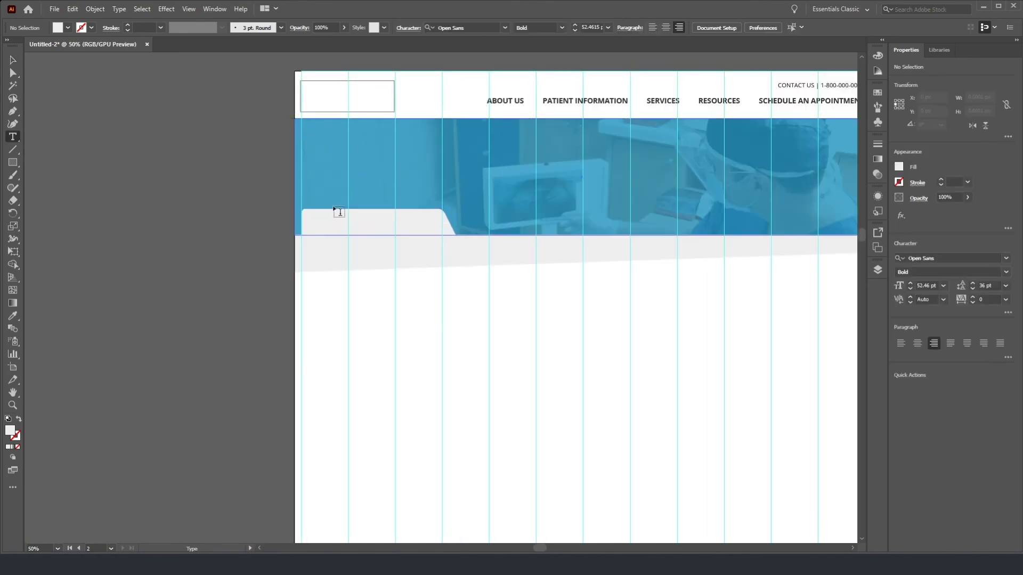
left_click(309, 159)
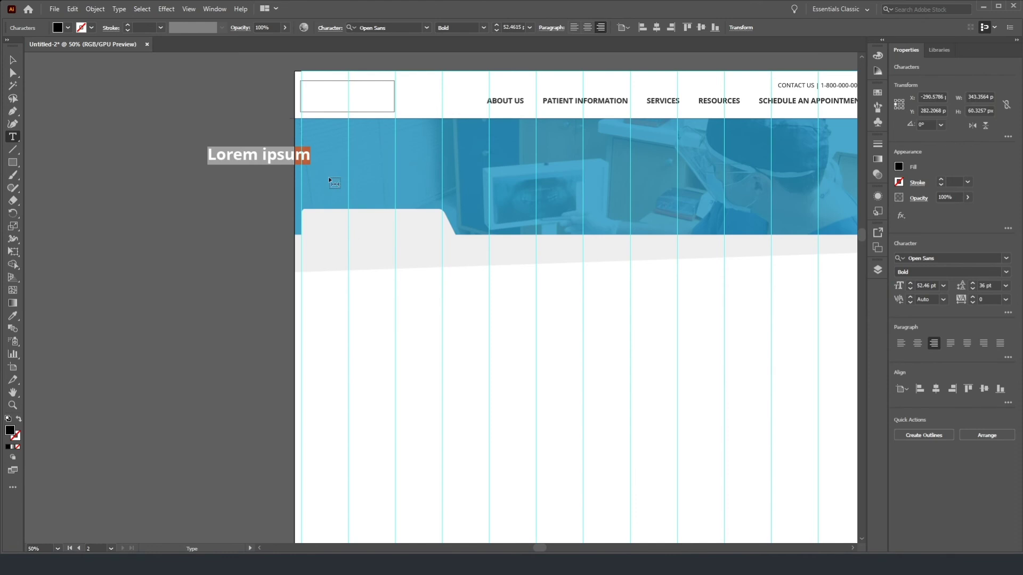
type("Service Name")
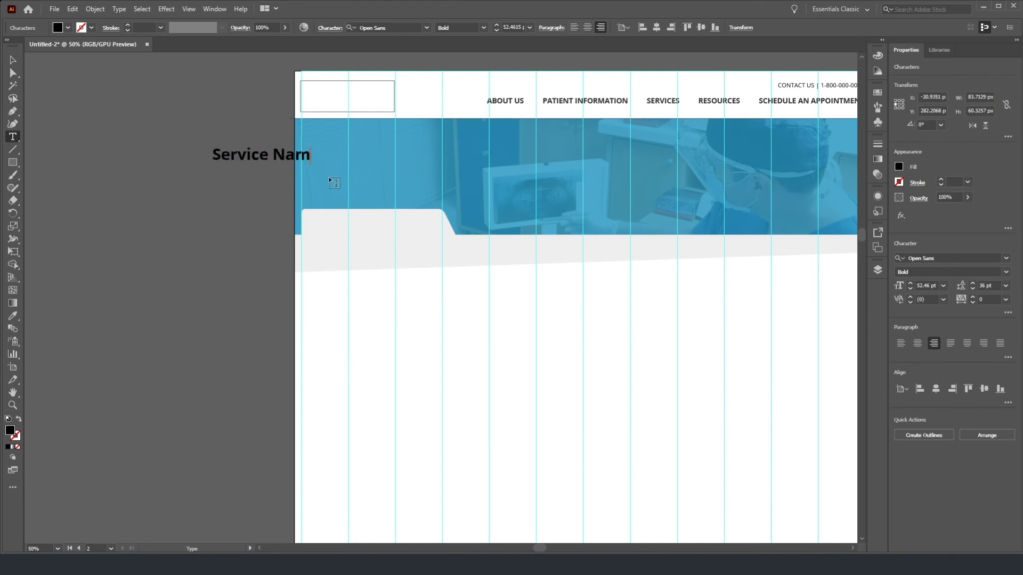
key("ctrl+a")
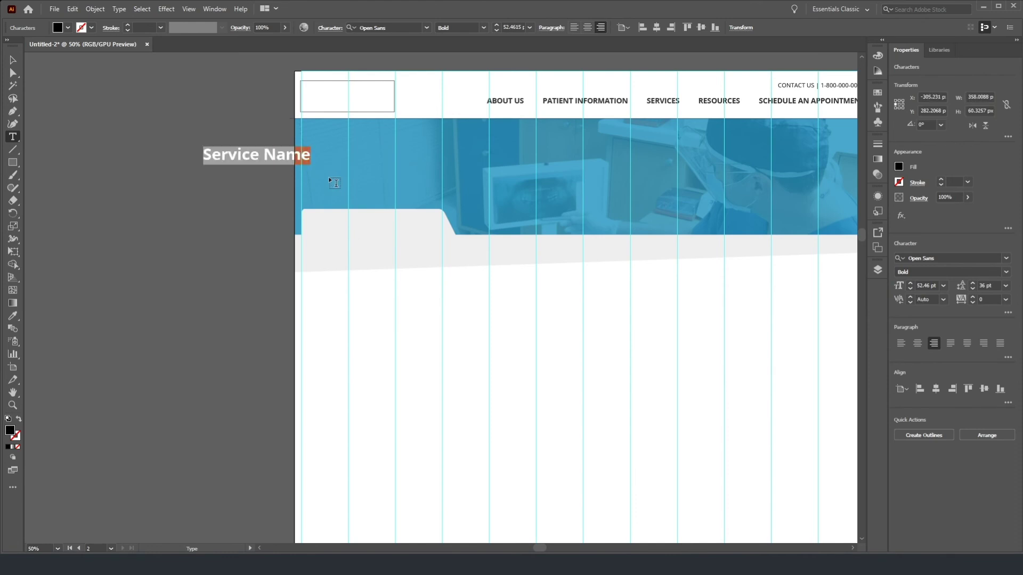
left_click(901, 344)
scroll(570, 297, "down", 1)
key("Left")
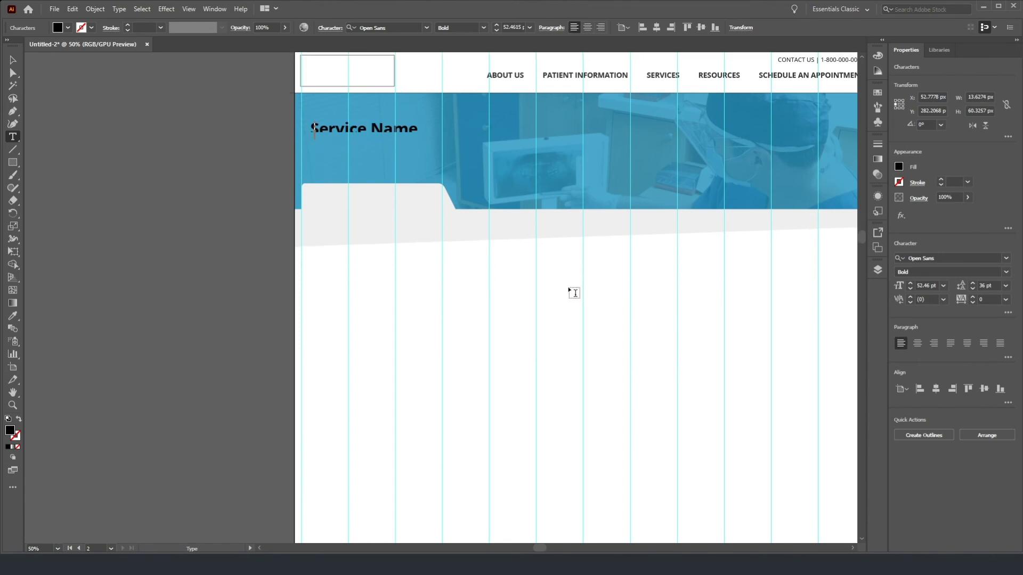
scroll(567, 274, "down", 1)
scroll(566, 275, "down", 1)
scroll(568, 277, "up", 3)
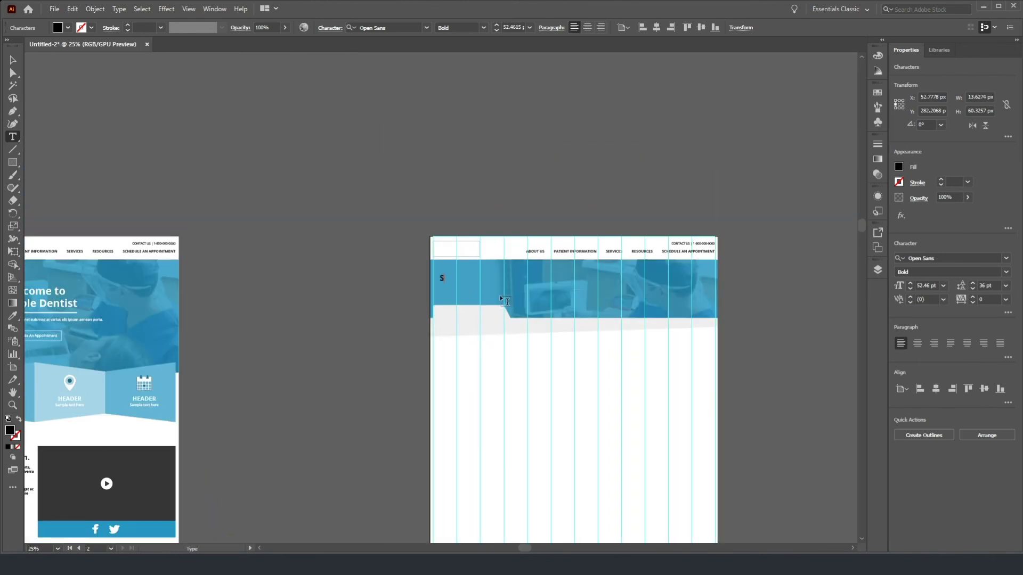
Step: Give the Service Name text the style guide's HEADER 1 formatting with the Eyedropper and colour it white
key("ctrl+a")
left_click(14, 63)
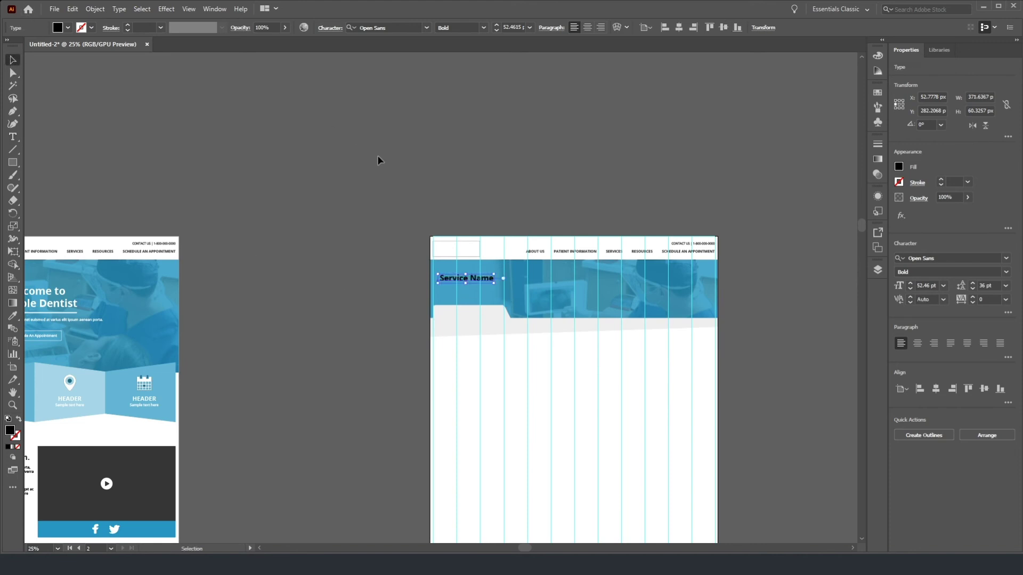
scroll(371, 153, "up", 8)
left_click(13, 315)
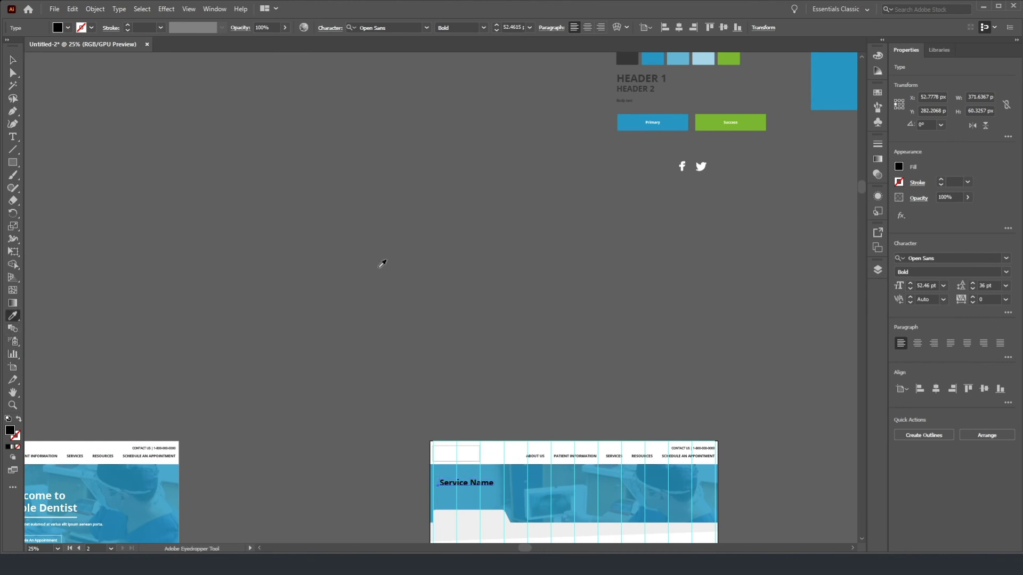
left_click(628, 75)
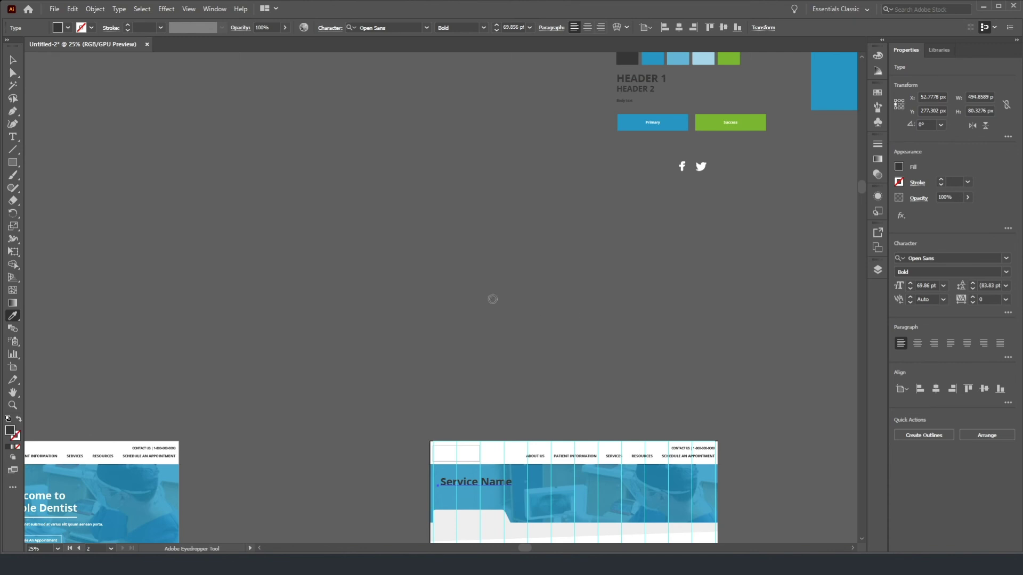
left_click(763, 314)
scroll(494, 332, "down", 6)
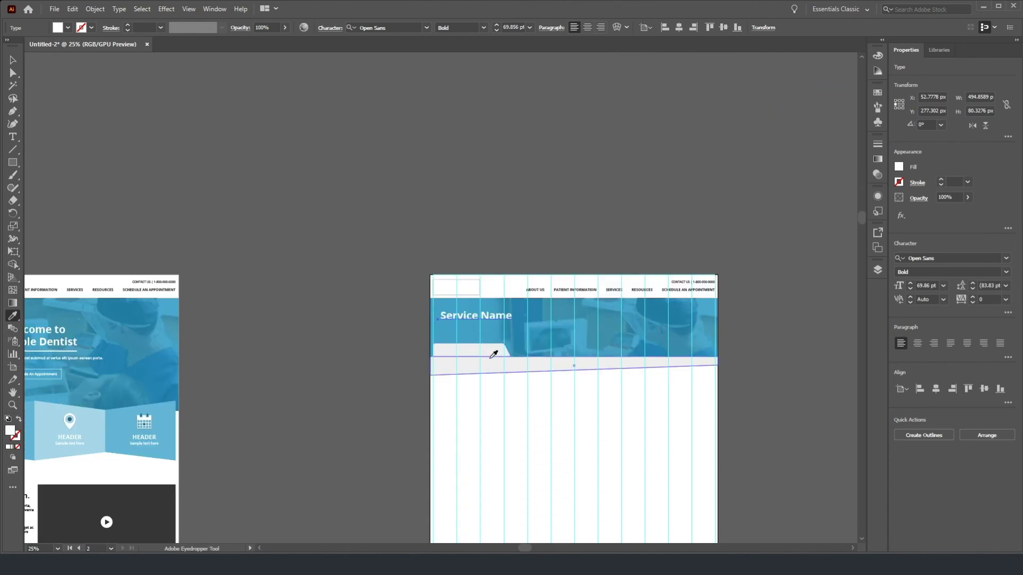
Step: Lower the Service Name heading slightly to Y about 283 px and align it to the artboard's left edge at X 0 px
scroll(498, 350, "up", 2)
key("v")
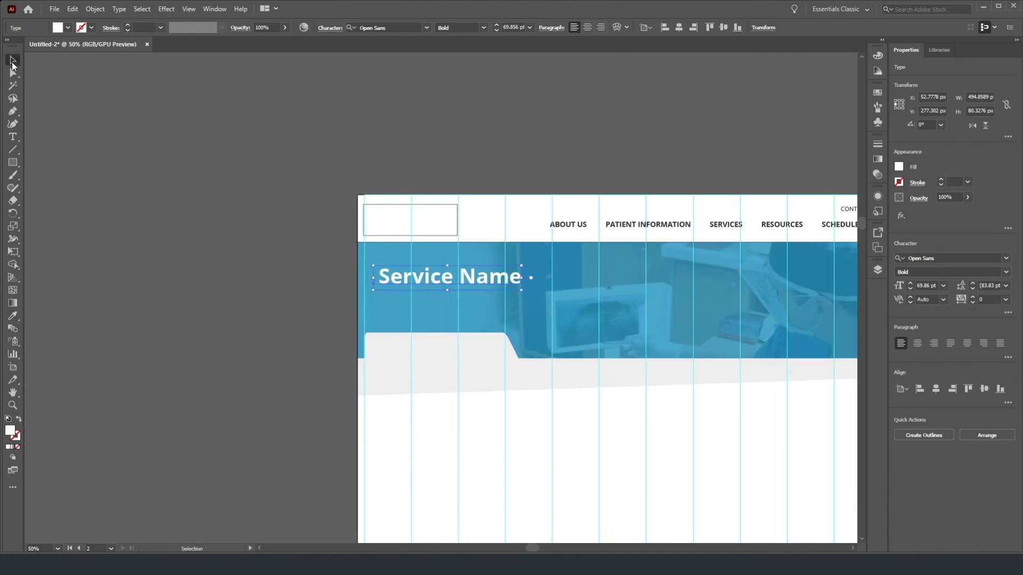
scroll(315, 239, "up", 1)
left_click_drag(456, 297, 453, 300)
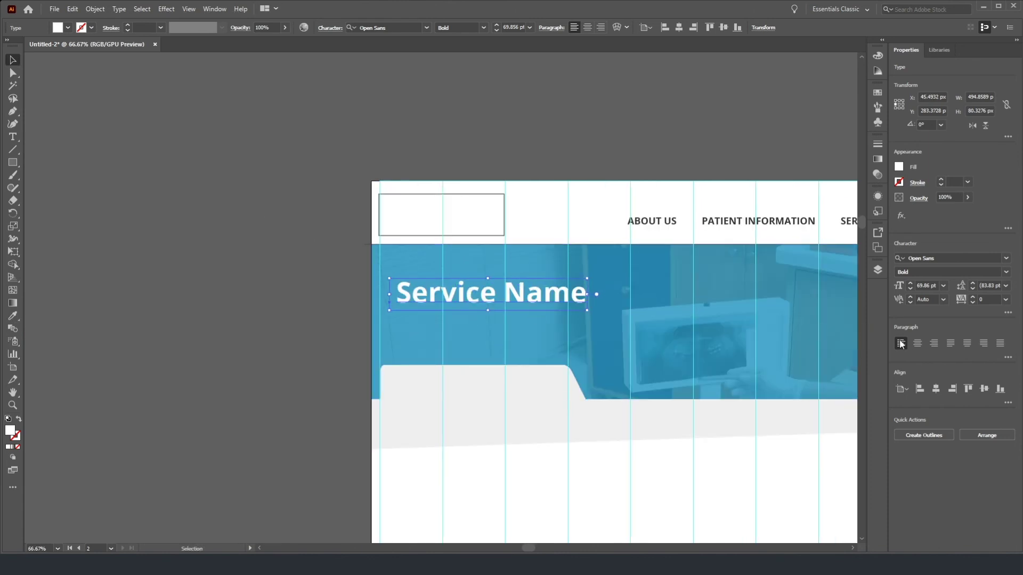
left_click(920, 388)
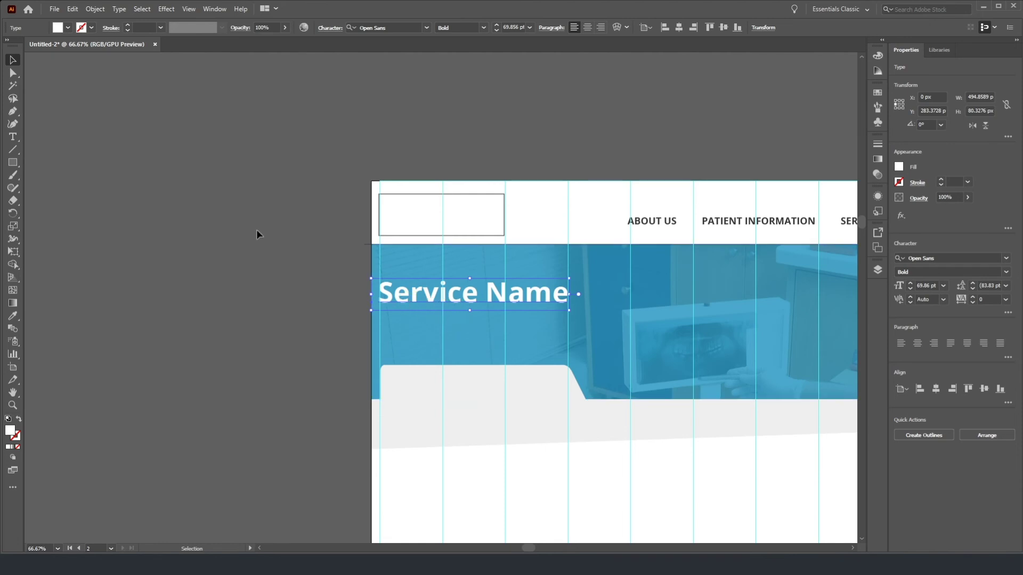
scroll(417, 297, "up", 2)
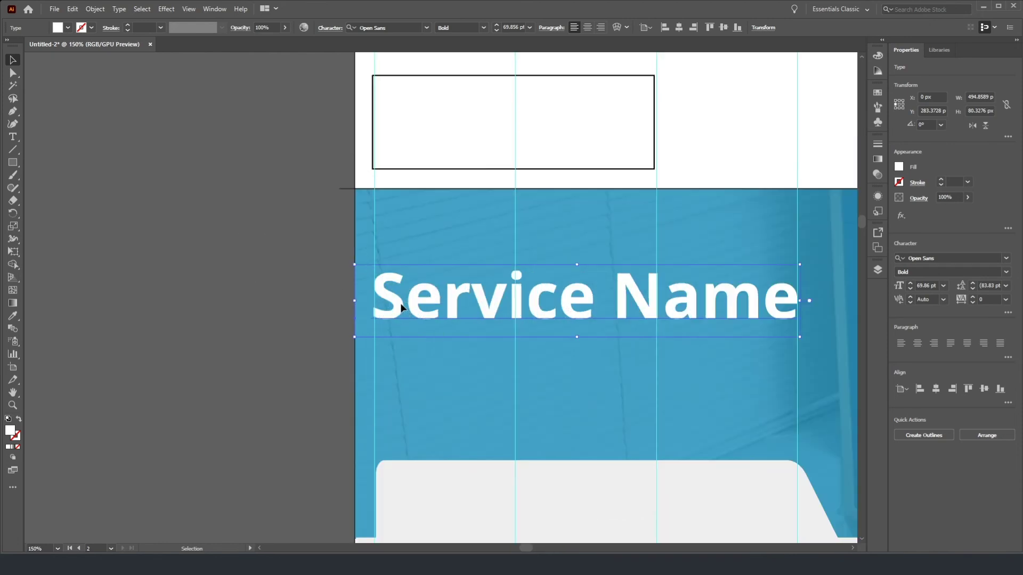
left_click_drag(404, 306, 403, 306)
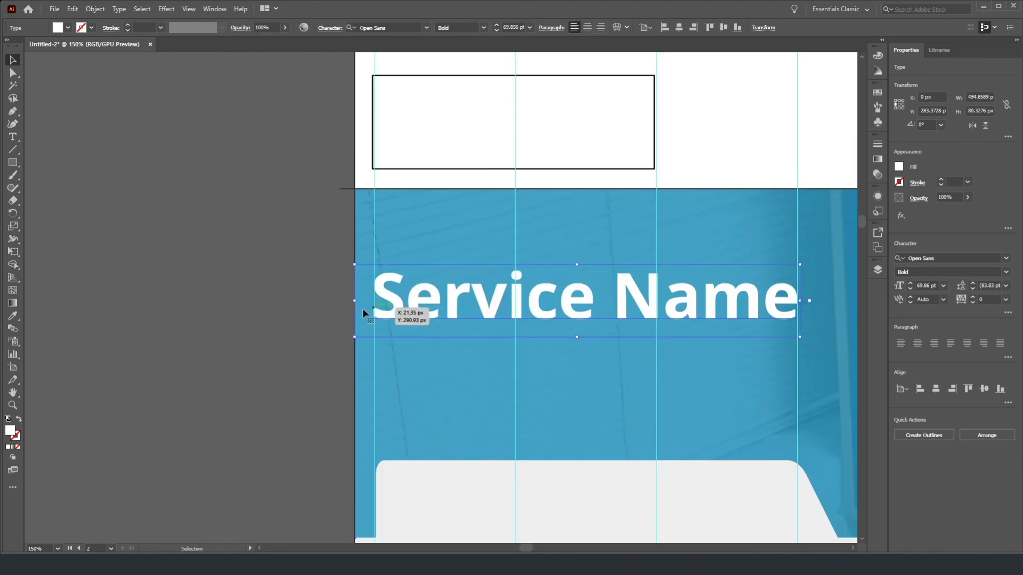
left_click(364, 292)
scroll(364, 294, "down", 3)
scroll(512, 354, "down", 2)
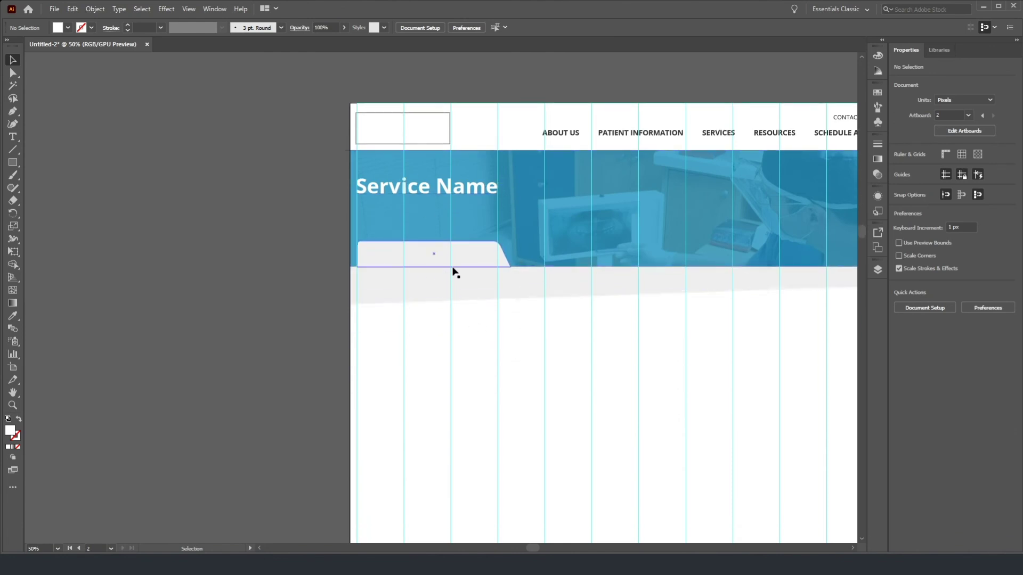
Step: Try to move the Service Name heading onto the grey tab and scale it down to about 35 pt
key("ctrl+minus")
scroll(471, 258, "up", 1)
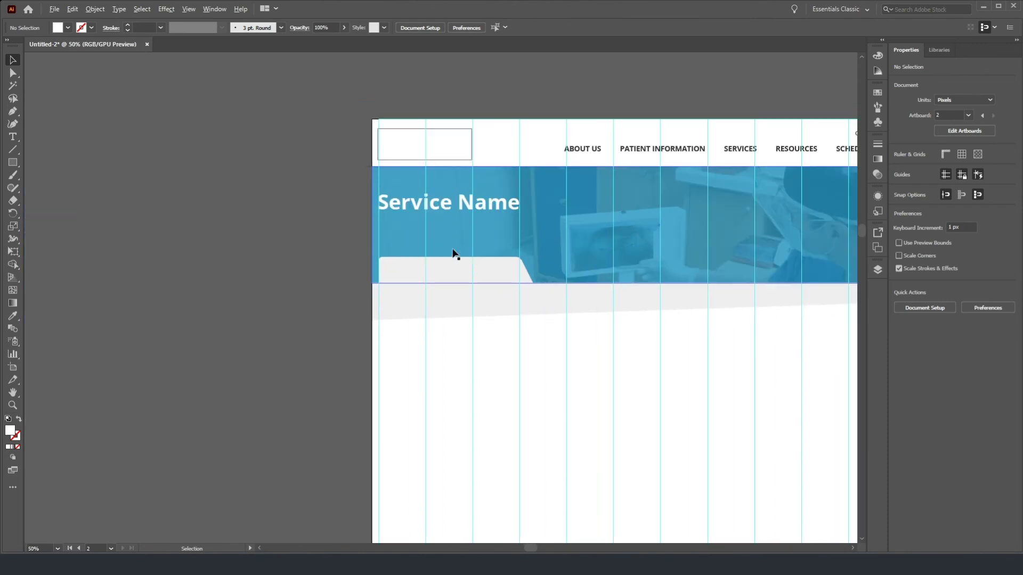
left_click_drag(420, 205, 450, 281)
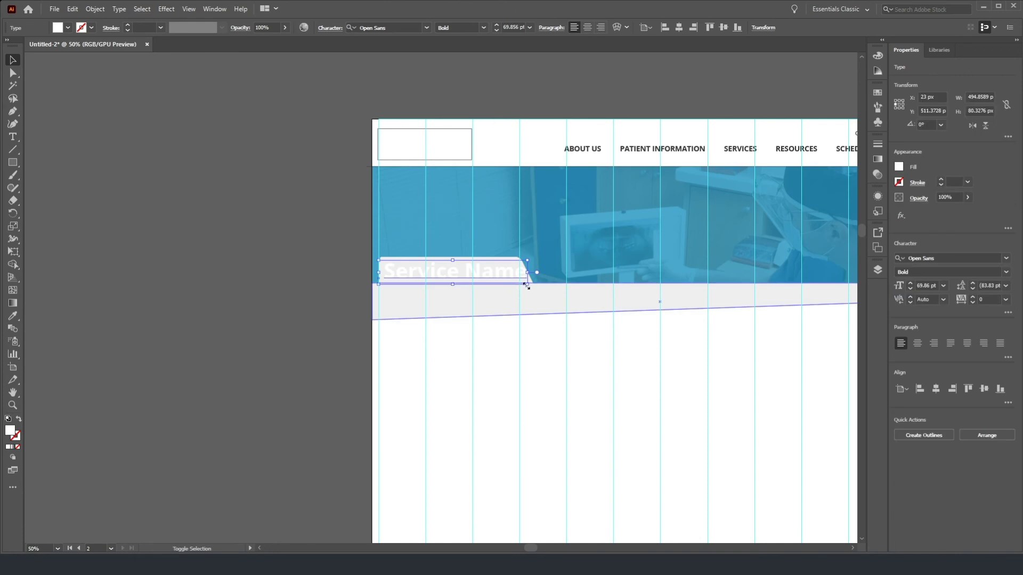
left_click_drag(528, 283, 405, 290)
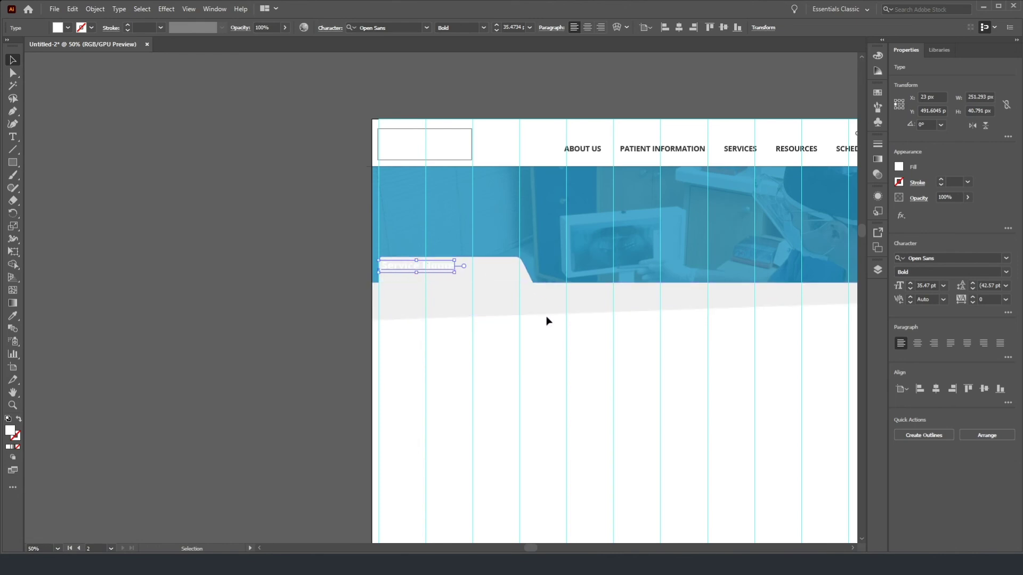
key("ctrl+z")
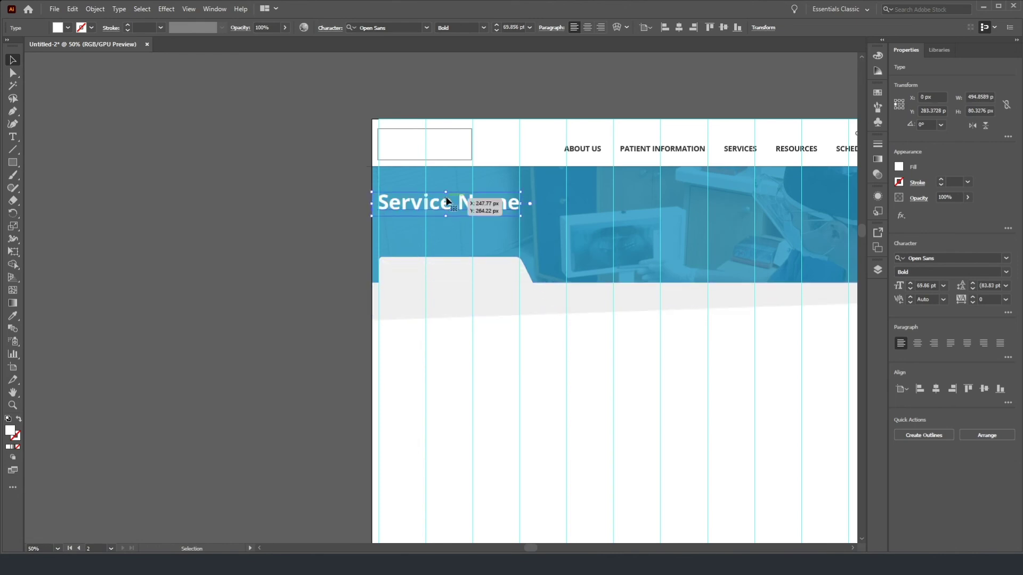
Step: Duplicate the Service Name heading straight down to just below the original, at Y about 347 px
key("t")
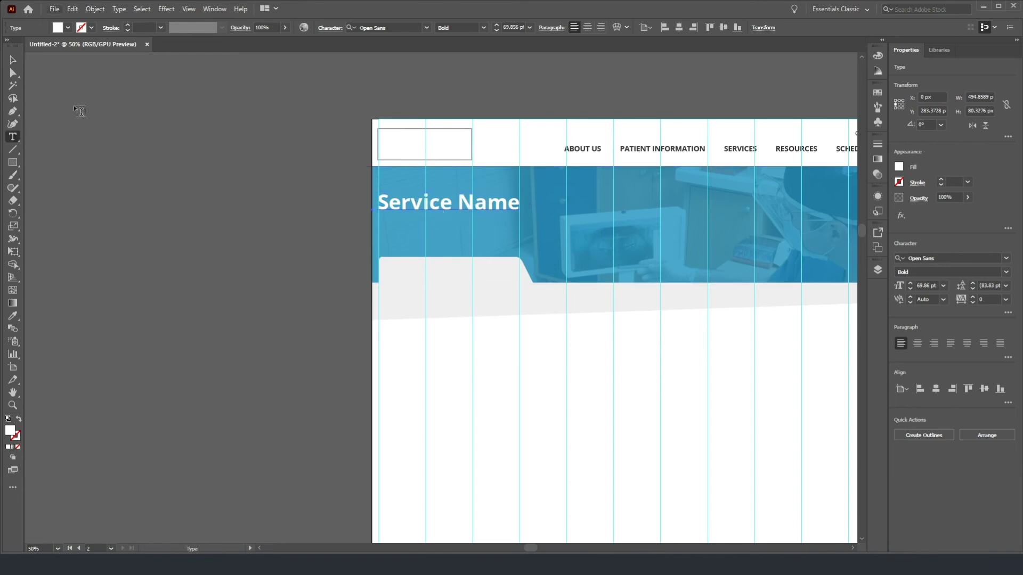
left_click(13, 60)
left_click_drag(432, 209, 431, 227)
Step: Replace the lower heading copy's text with "Service subtitle goes here"
double_click(421, 233)
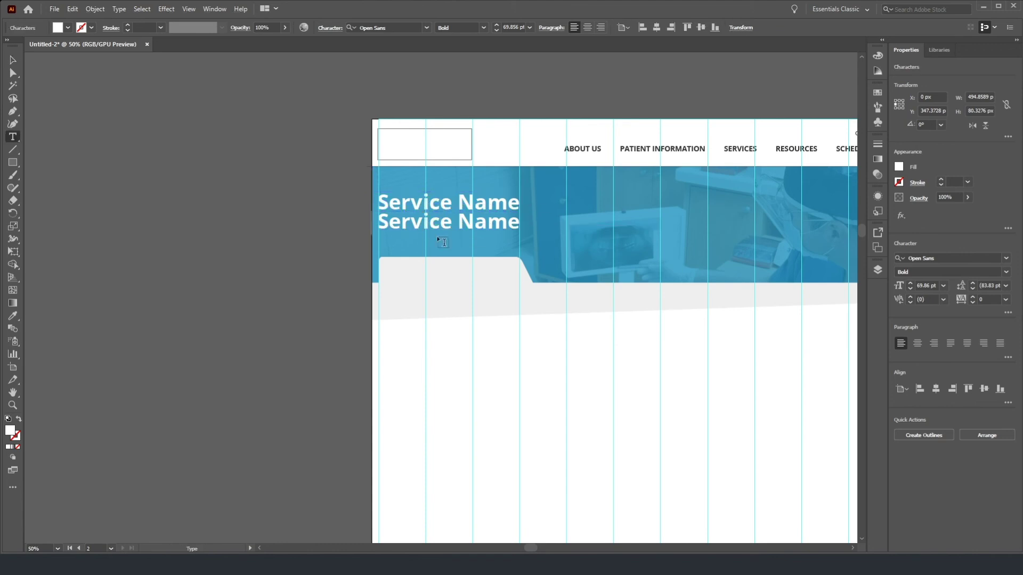
key("ctrl+a")
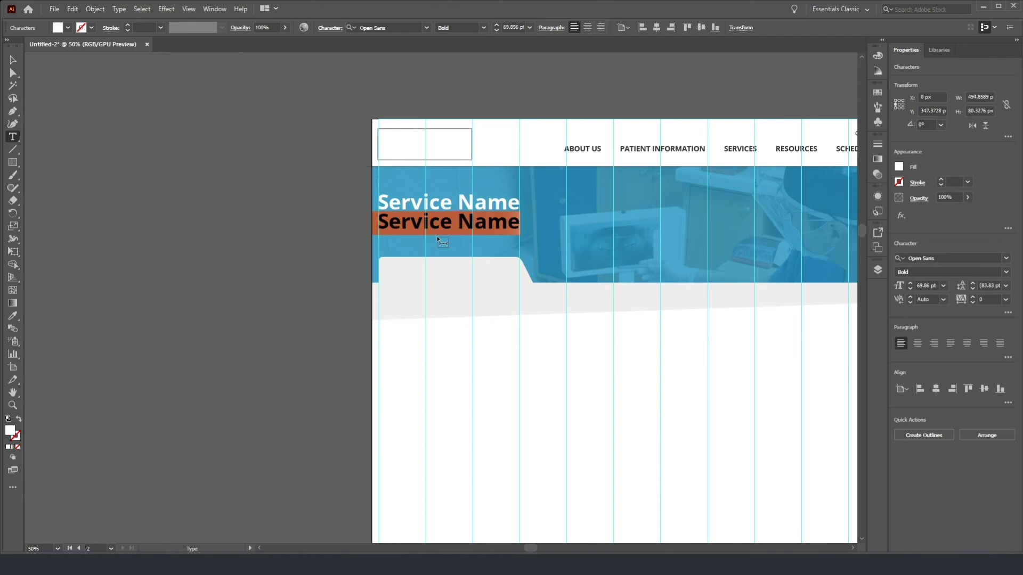
type("Service ")
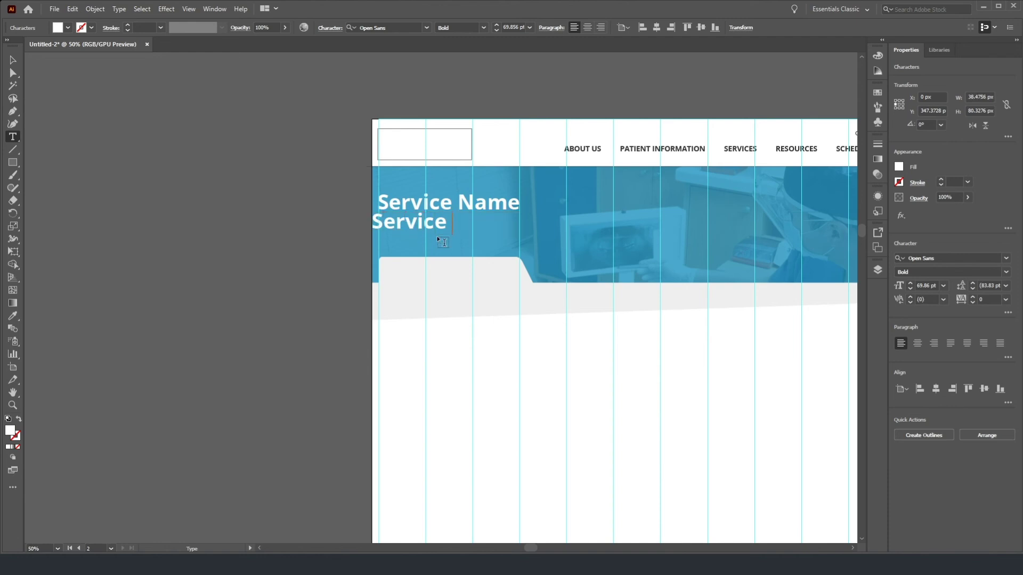
type("subtitle ho")
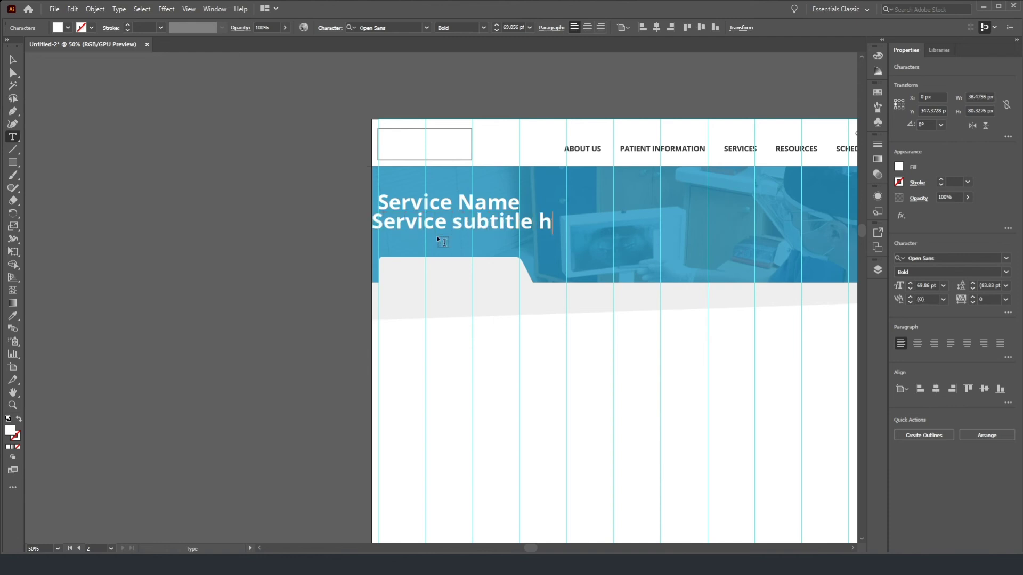
key("BackSpace")
type("poe")
key("BackSpace")
key("BackSpace")
key("BackSpace")
key("BackSpace")
type("goes here")
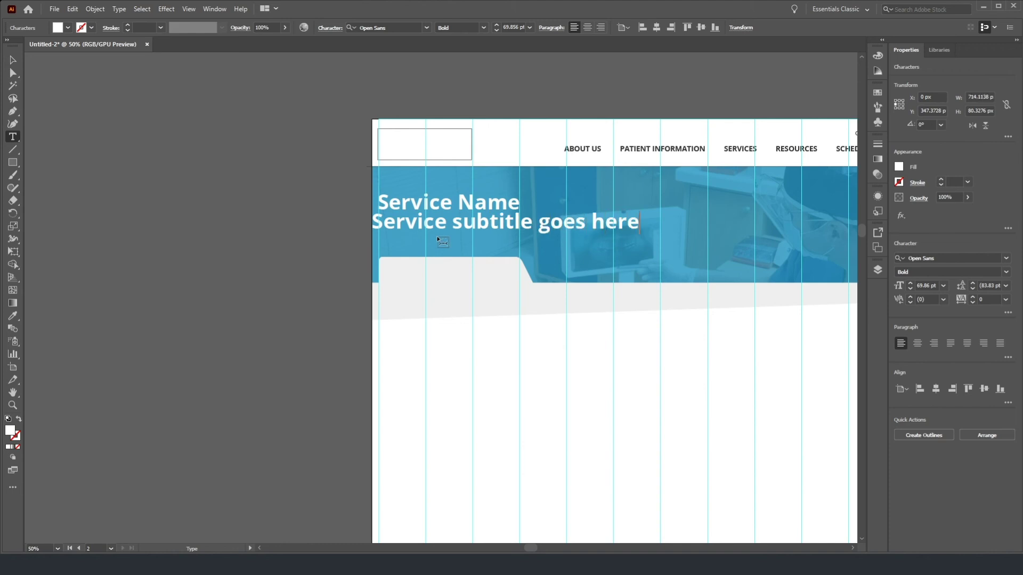
key("ctrl+a")
key("Escape")
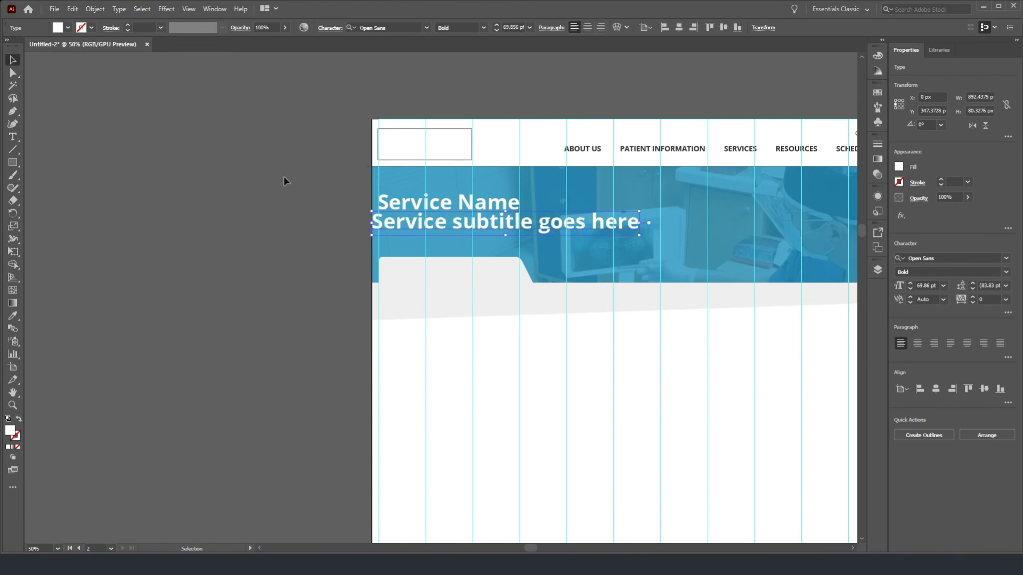
Step: Apply the style guide's body text formatting to the subtitle line with the Eyedropper
scroll(474, 205, "down", 1)
left_click(13, 315)
scroll(533, 233, "right", 3)
scroll(538, 218, "up", 3)
scroll(537, 219, "up", 5)
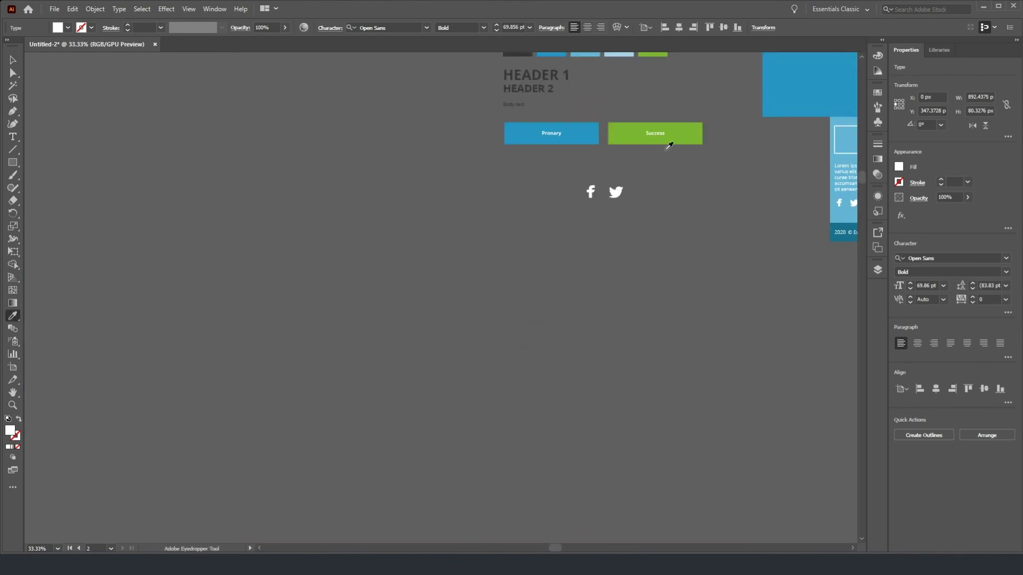
left_click(511, 103)
scroll(304, 358, "down", 7)
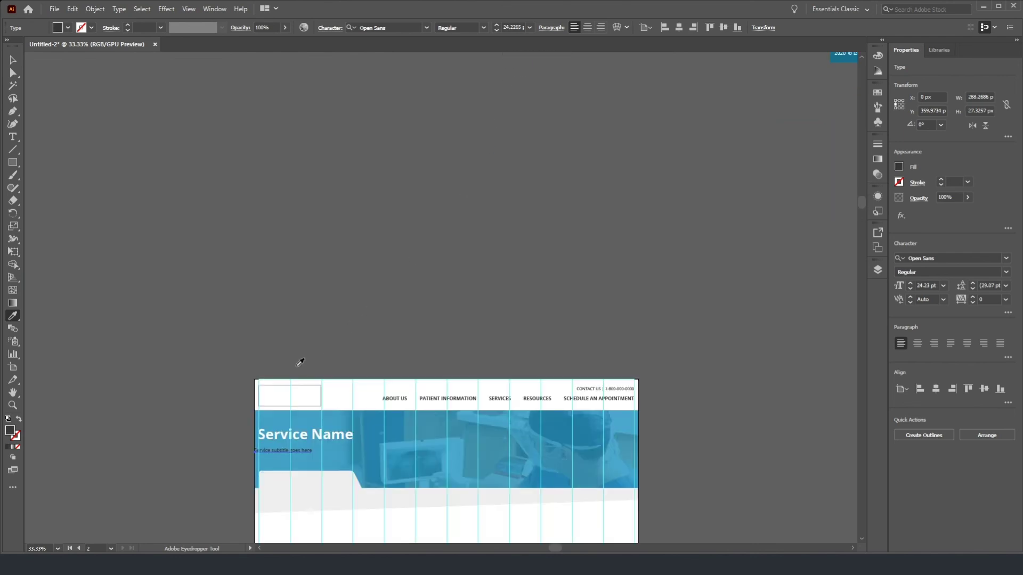
Step: Move the subtitle directly under the Service Name heading at X 22 px, Y about 334 px, and colour it white
scroll(269, 308, "up", 3)
left_click(13, 59)
left_click(251, 288)
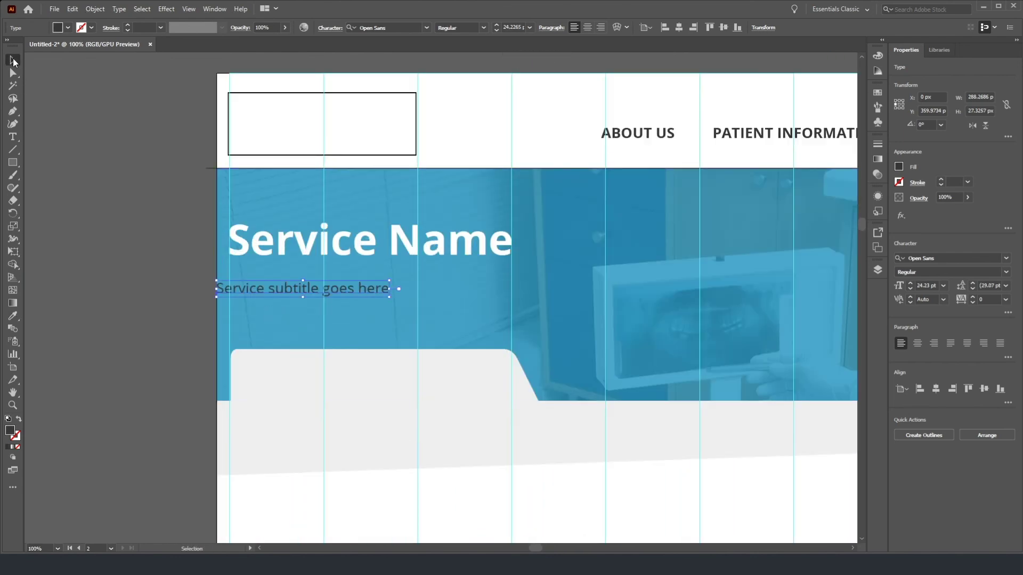
left_click_drag(250, 287, 265, 271)
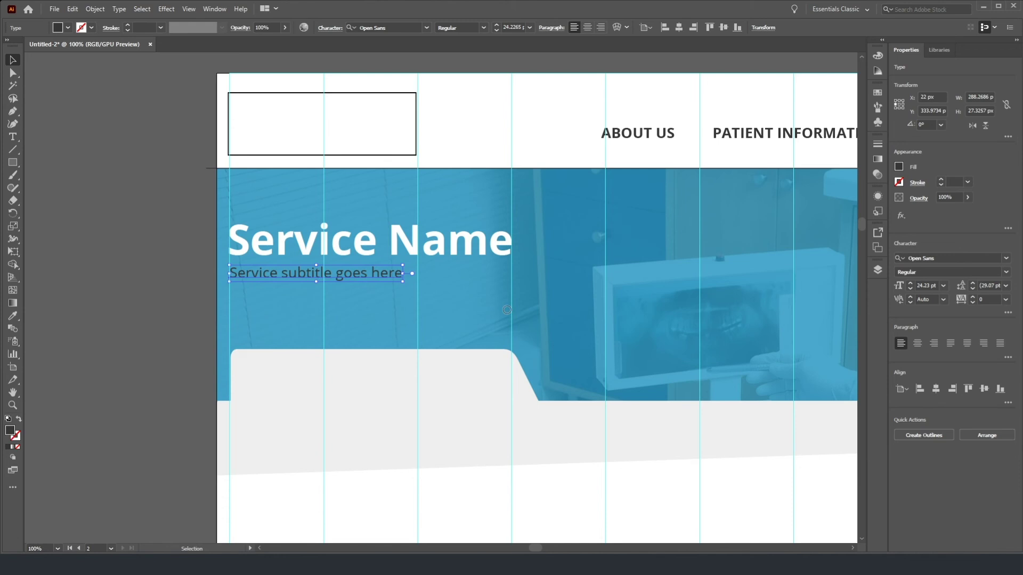
key("ctrl+z")
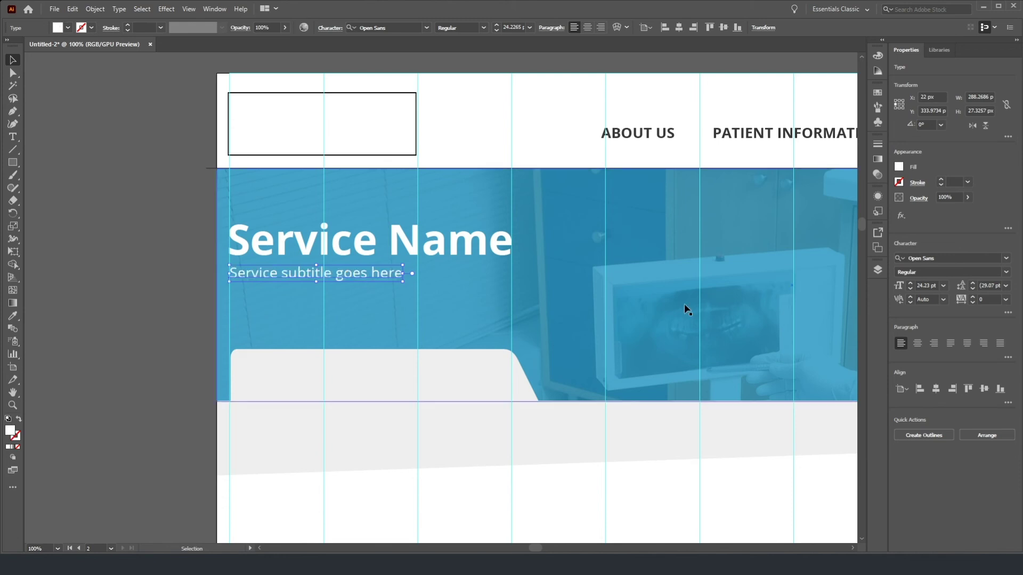
Step: Move the white subtitle line down into the grey tab at X 47 px, Y about 505 px
left_click(122, 162)
scroll(443, 259, "down", 3)
scroll(448, 265, "right", 4)
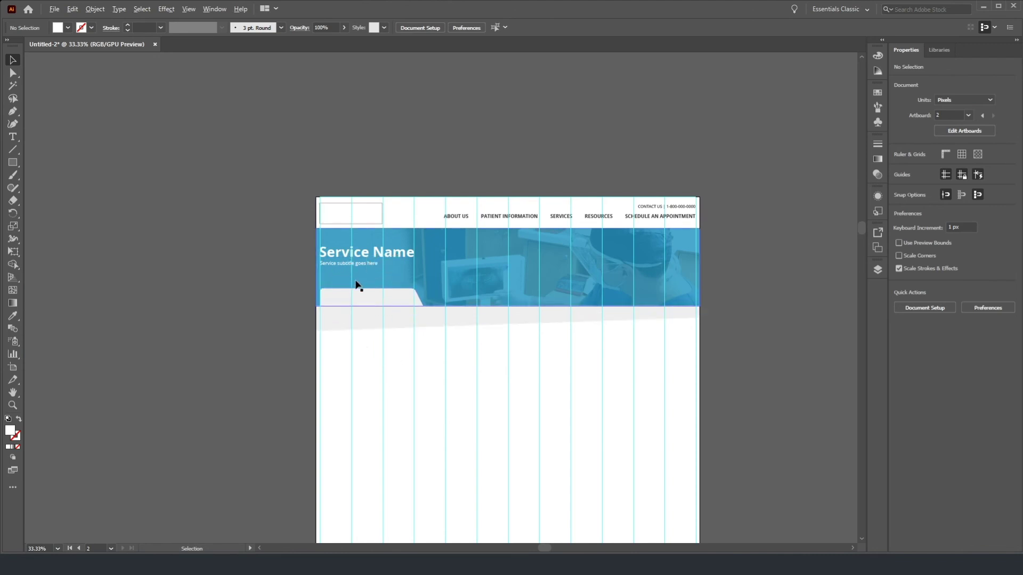
scroll(358, 286, "up", 1)
left_click(349, 259)
left_click_drag(349, 260, 348, 308)
Step: Replace the moved line's text with the breadcrumb "Home > Services > Service Name"
double_click(336, 305)
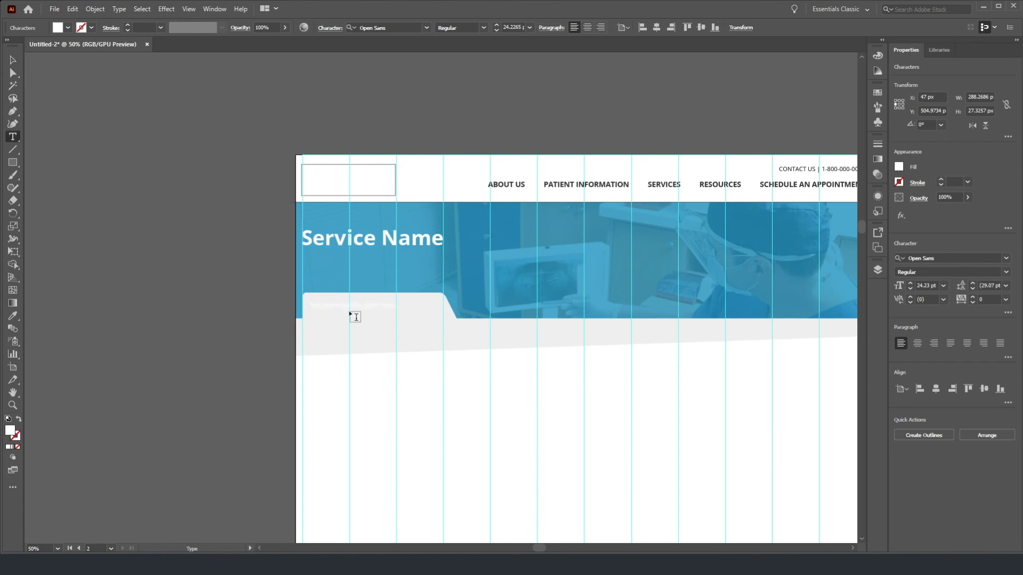
key("ctrl+a")
type("Home")
type("> Ser")
scroll(370, 320, "up", 2)
type("v")
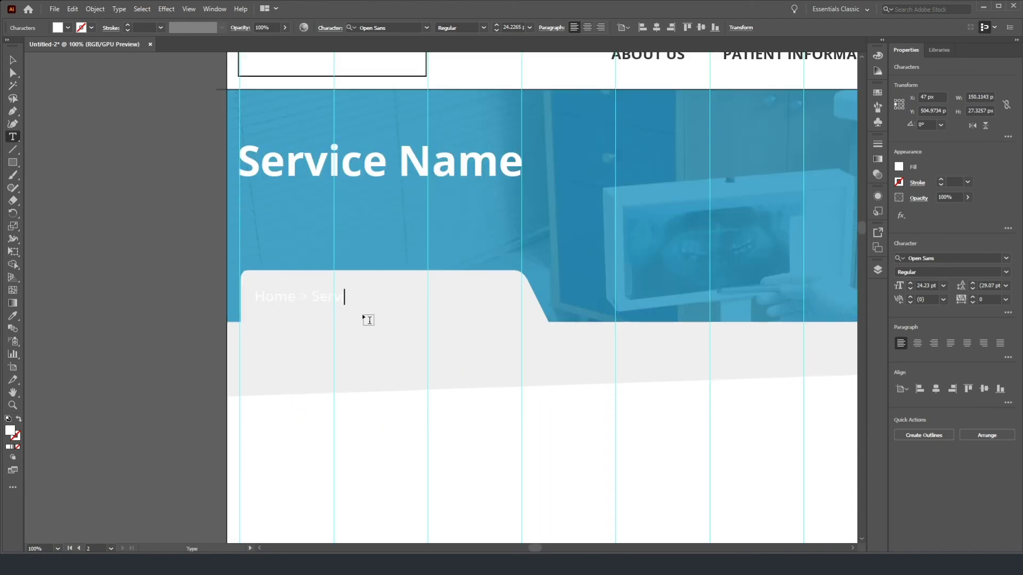
type("ices > Service Name")
Step: Recolour the whole breadcrumb with the dark grey swatch sampled from the style guide using the Eyedropper
key("ctrl+a")
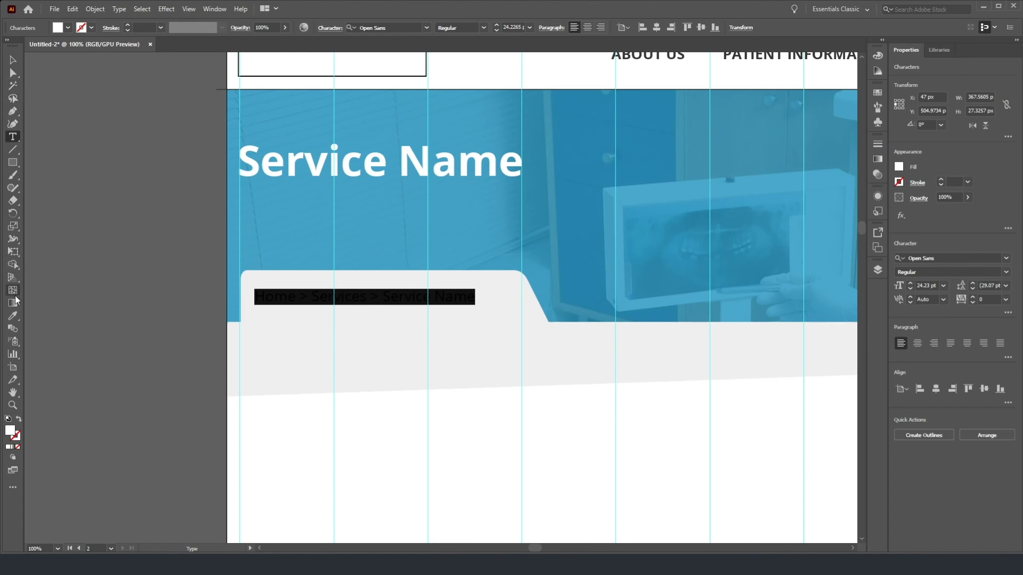
left_click(12, 316)
key("ctrl+minus")
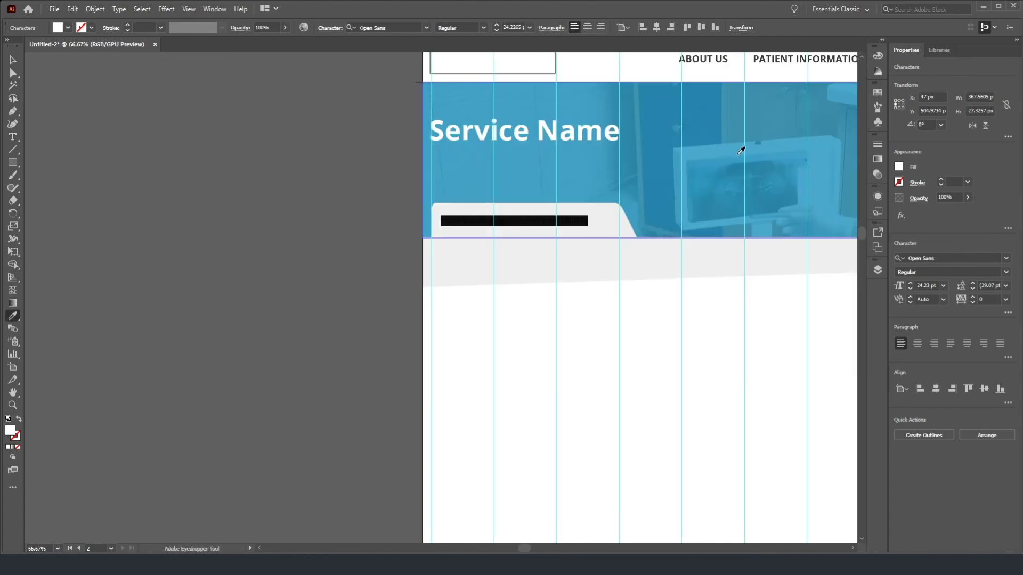
scroll(742, 148, "up", 2)
scroll(701, 167, "up", 1)
scroll(693, 144, "down", 5)
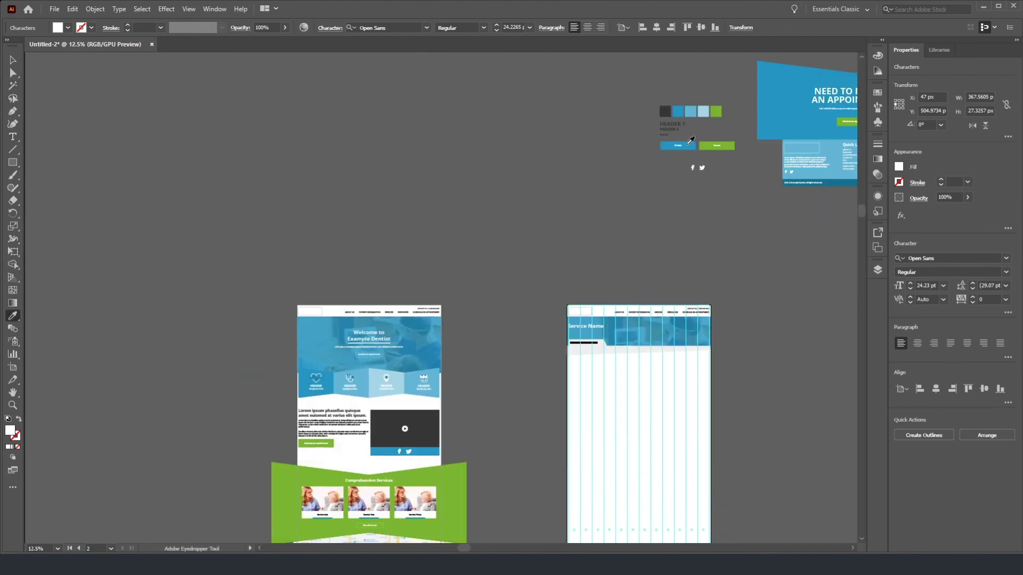
left_click(675, 108)
scroll(591, 345, "up", 7)
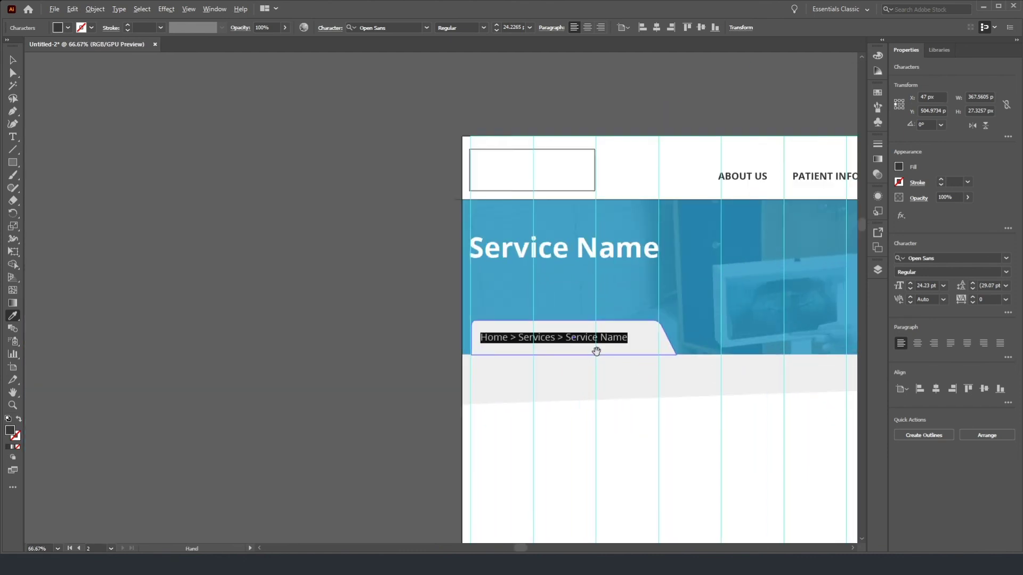
Step: Make the "Service Name" part of the breadcrumb bold and deselect the text
left_click(13, 59)
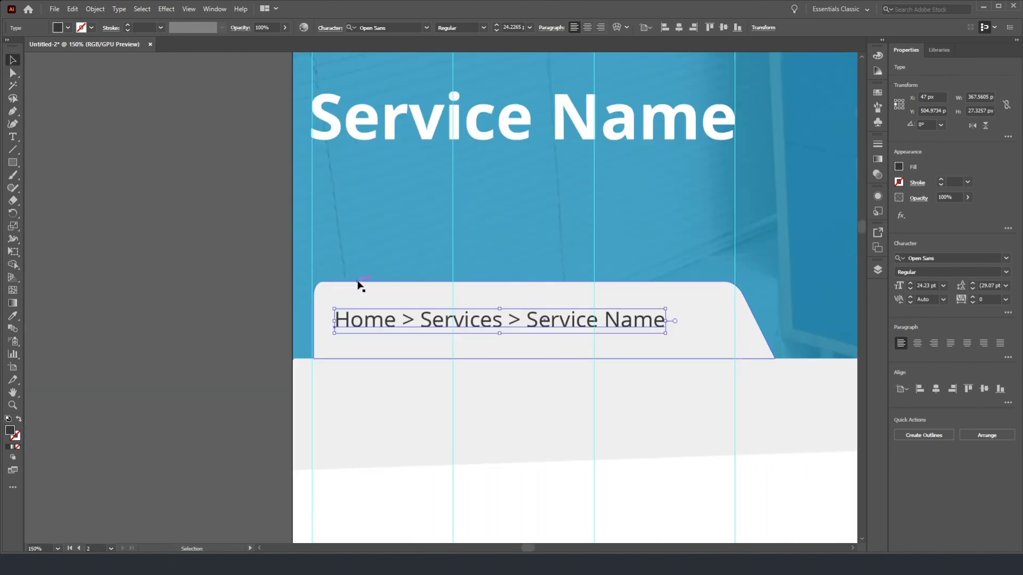
double_click(447, 322)
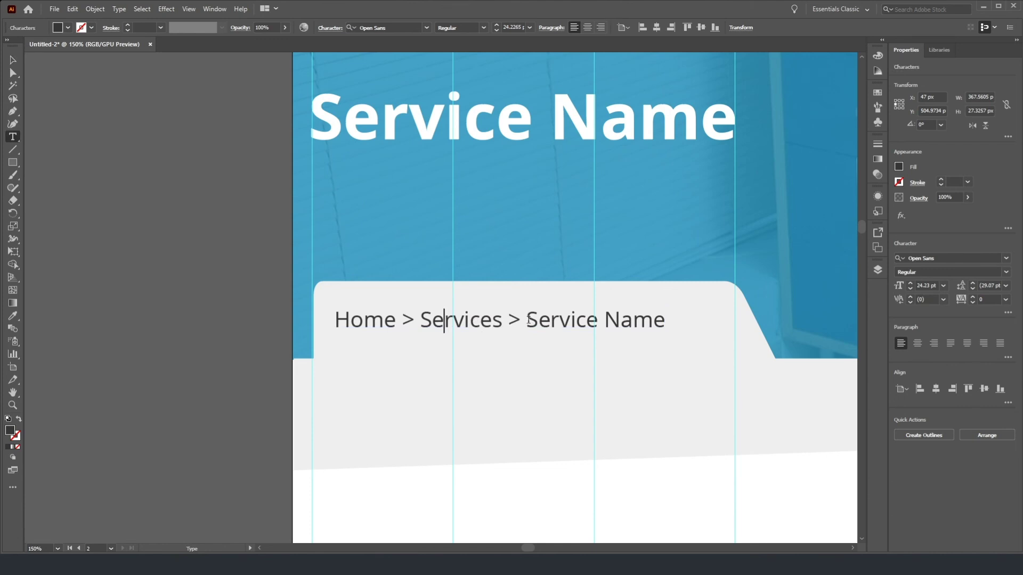
left_click_drag(527, 322, 673, 322)
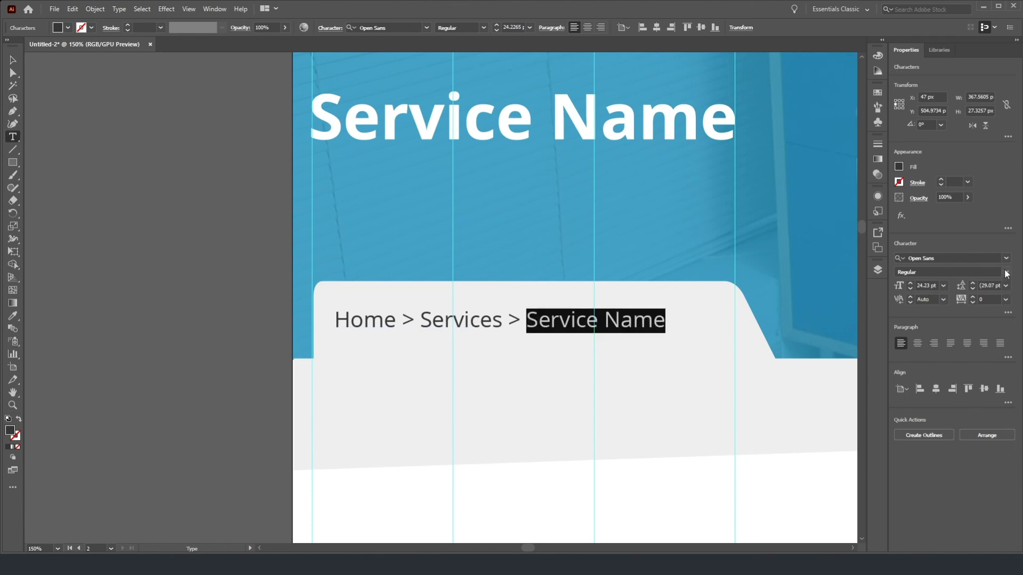
scroll(1007, 274, "down", 4)
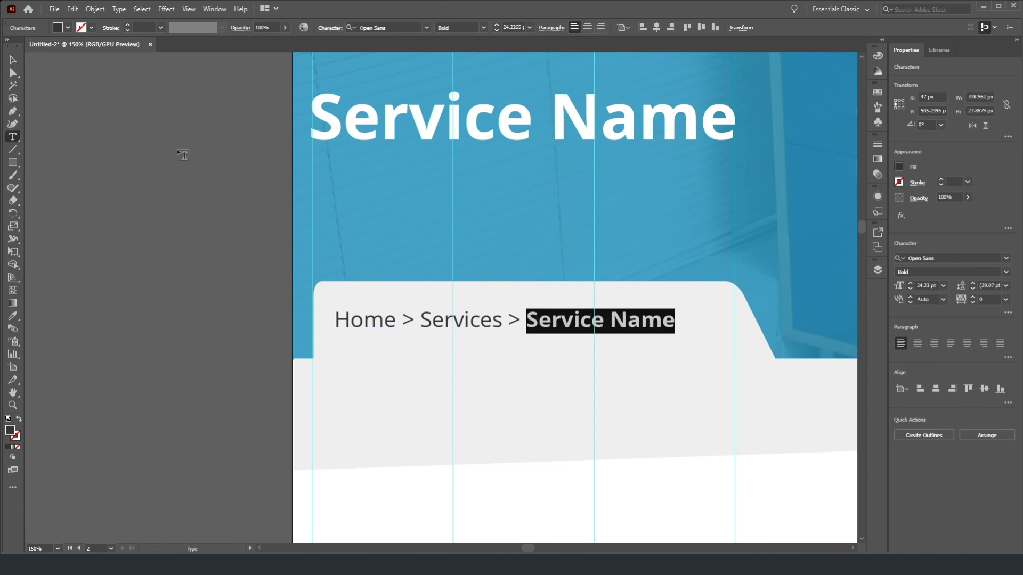
left_click(13, 60)
left_click(170, 201)
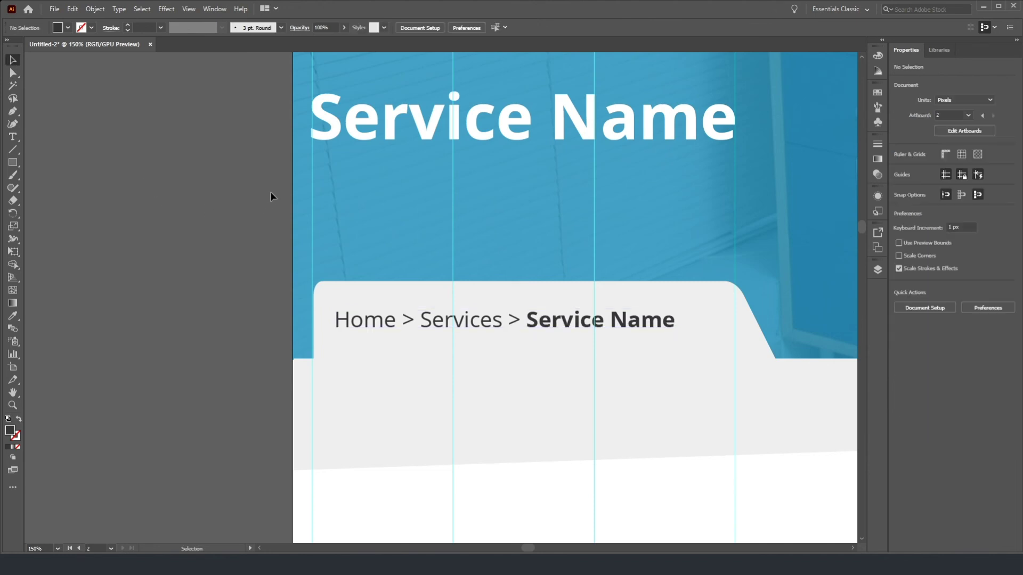
Step: Copy the homepage's lorem ipsum heading-and-paragraph block onto the Services page below the grey band, at X about 22 px, Y about 908 px
scroll(360, 218, "down", 3)
scroll(653, 309, "right", 3)
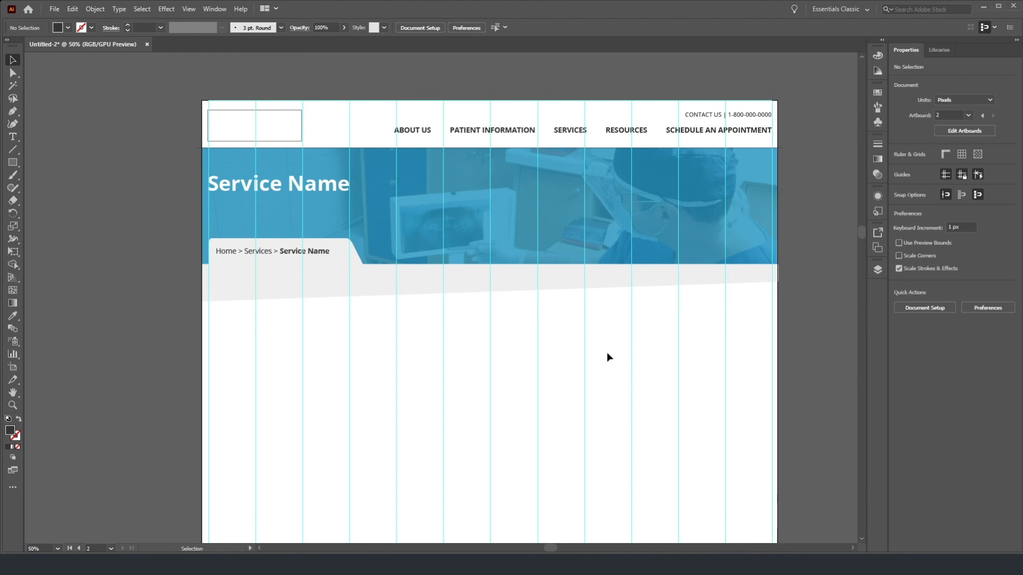
scroll(272, 265, "down", 1)
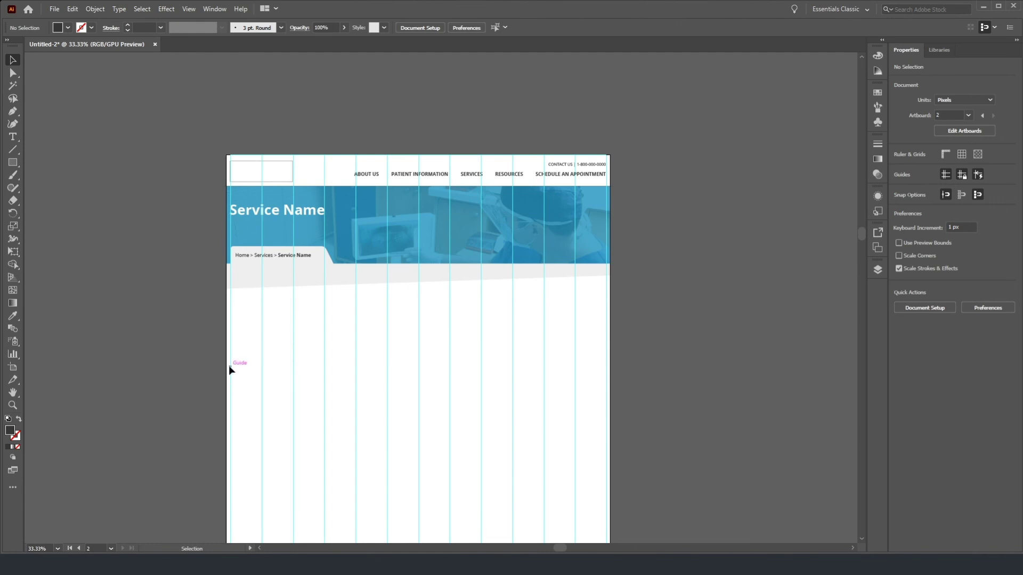
scroll(194, 335, "left", 5)
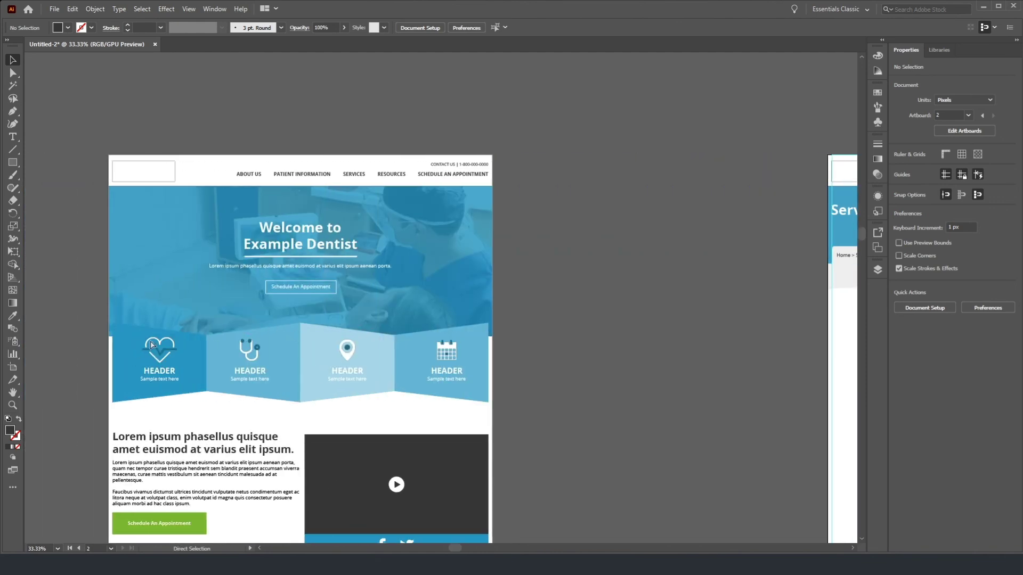
scroll(149, 469, "down", 1)
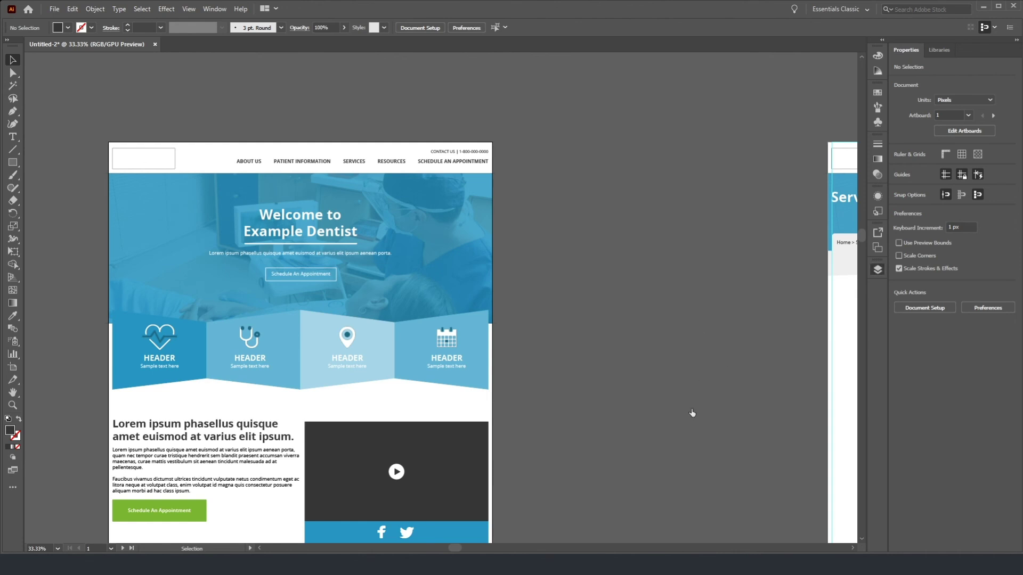
left_click(154, 484)
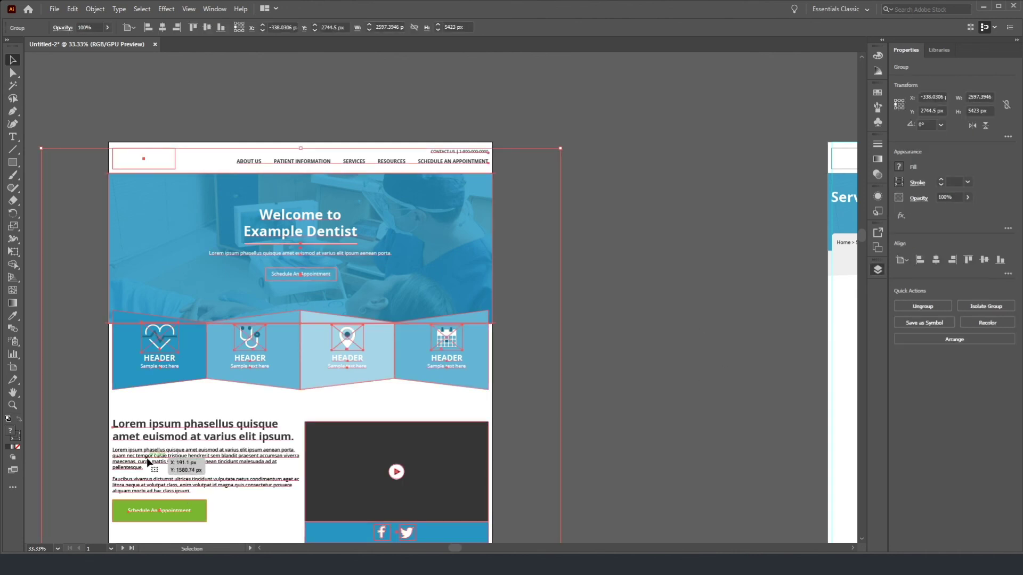
left_click(75, 431)
left_click(150, 462)
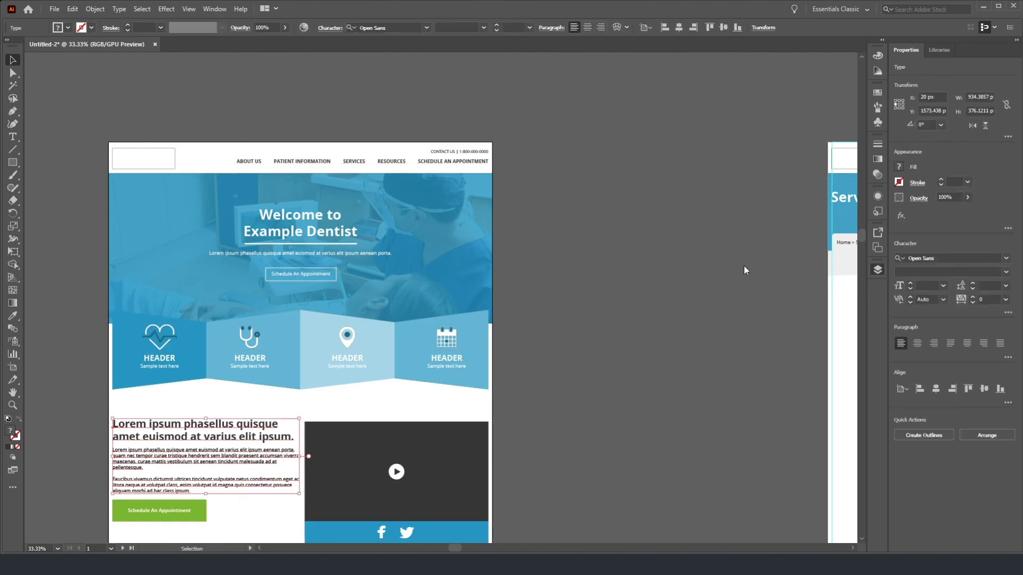
scroll(610, 301, "down", 5)
scroll(429, 256, "up", 5)
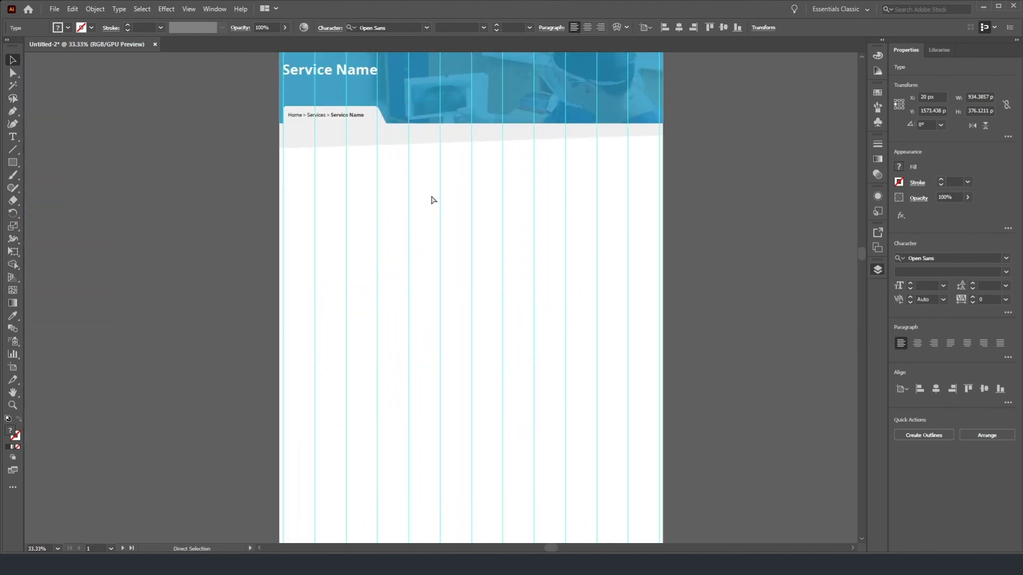
key("ctrl+v")
left_click_drag(384, 286, 327, 192)
Step: Delete the two-line bold heading from the pasted text block, leaving only the body paragraphs
double_click(344, 175)
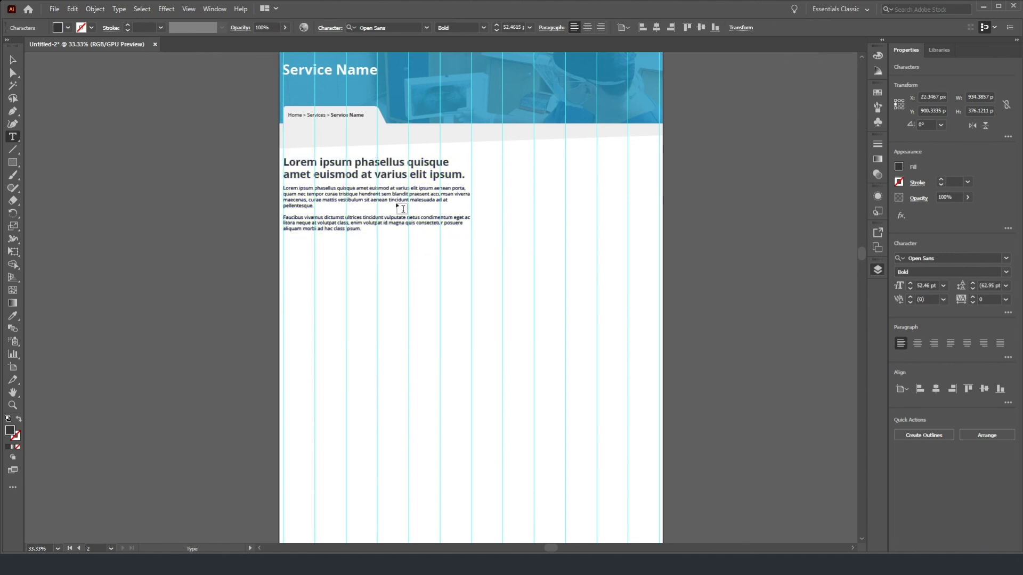
key("ctrl+a")
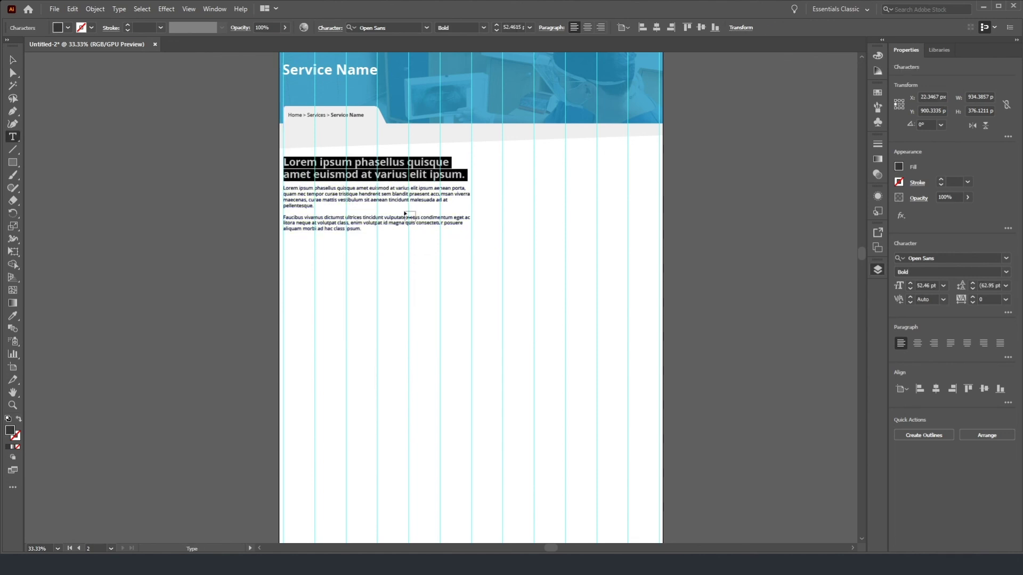
key("Delete")
key("Delete")
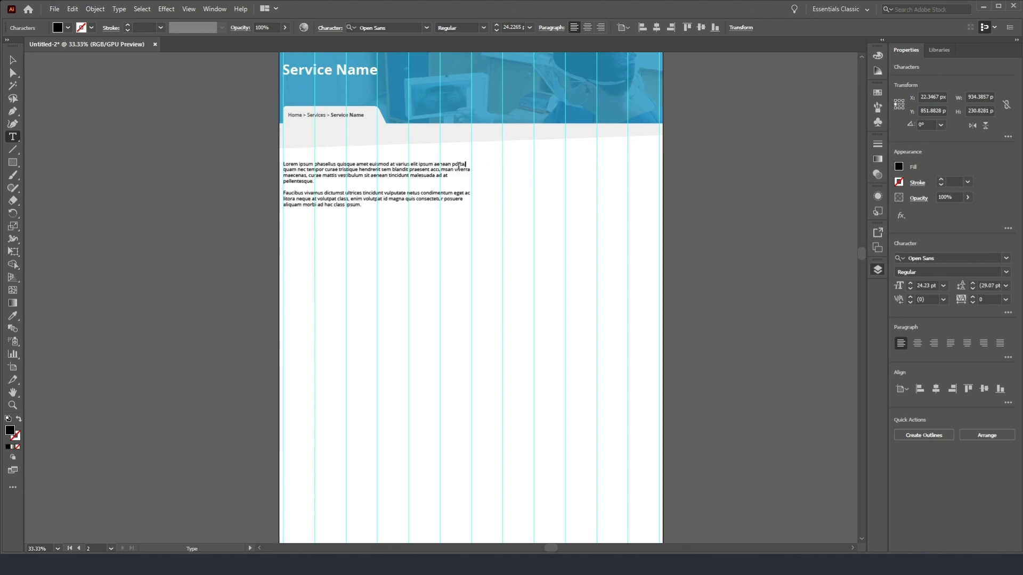
Step: Widen the first paragraph's lines by joining them after "porta," and "viverra" and breaking the first line after "curae"
key("Delete")
type(",")
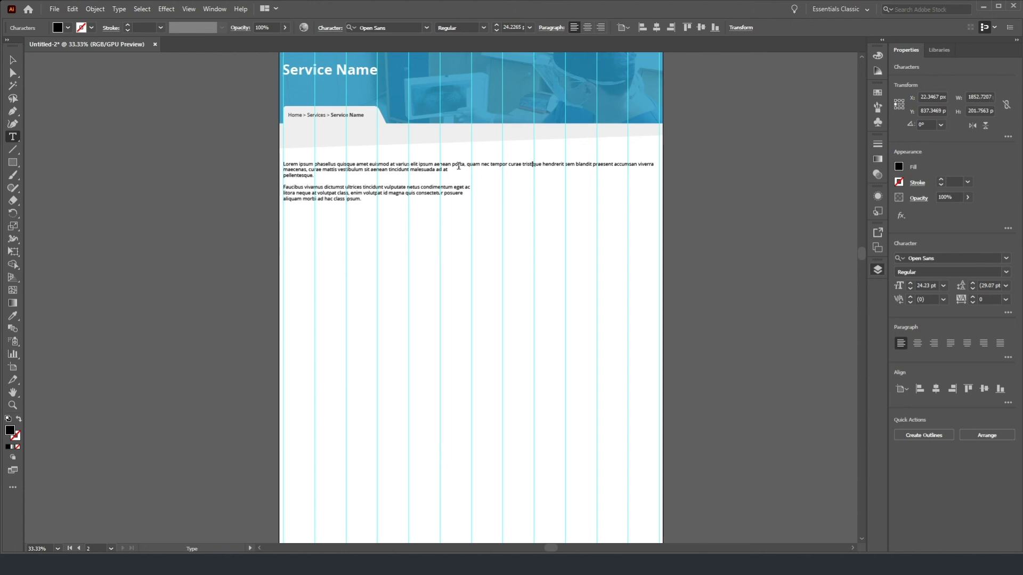
key("BackSpace")
key("Return")
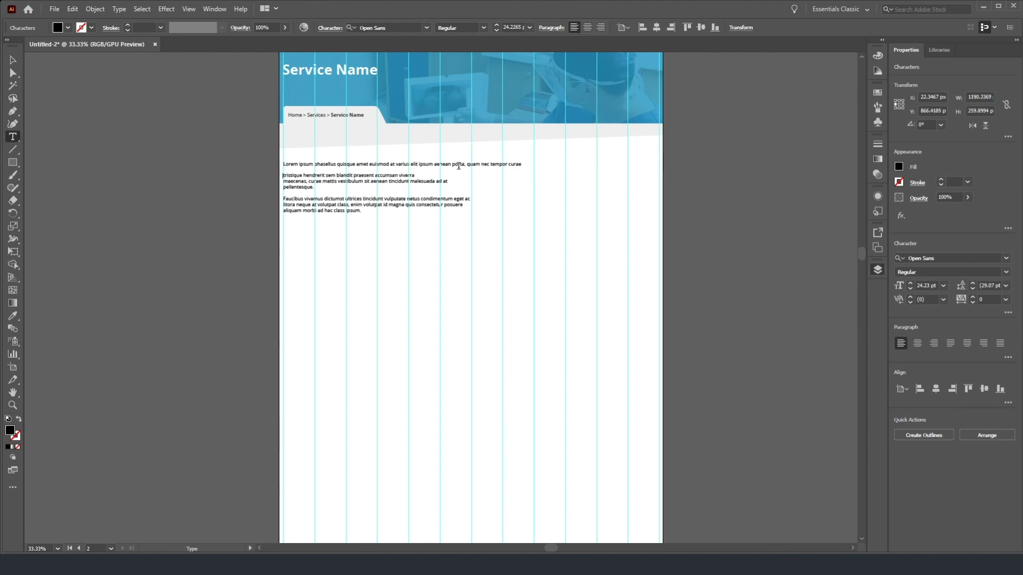
key("BackSpace")
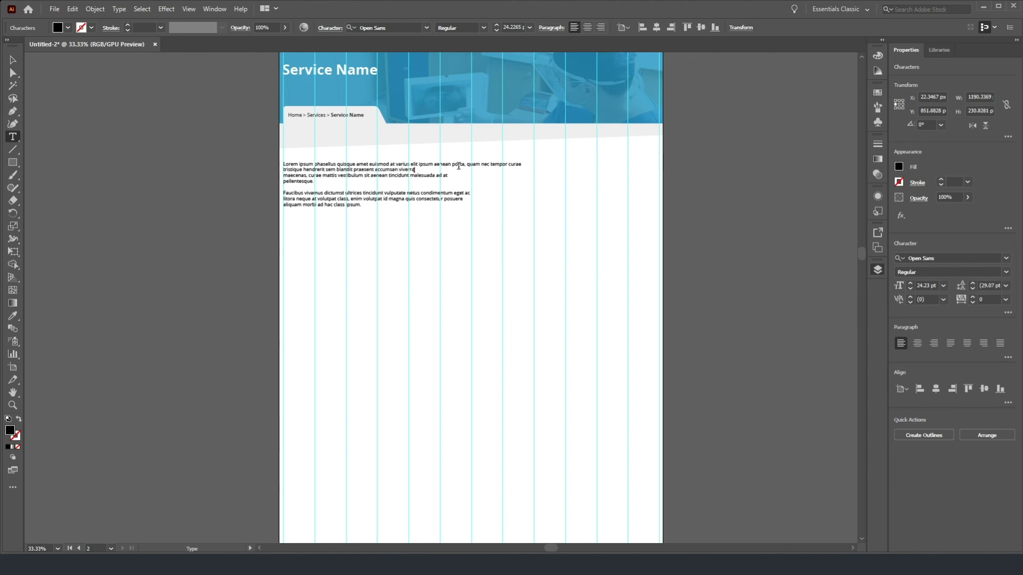
key("Delete")
Step: Break the first paragraph's second line after "aenean" and rejoin its ending, and reflow the second paragraph into two lines split after "volutpat"
scroll(429, 169, "up", 1)
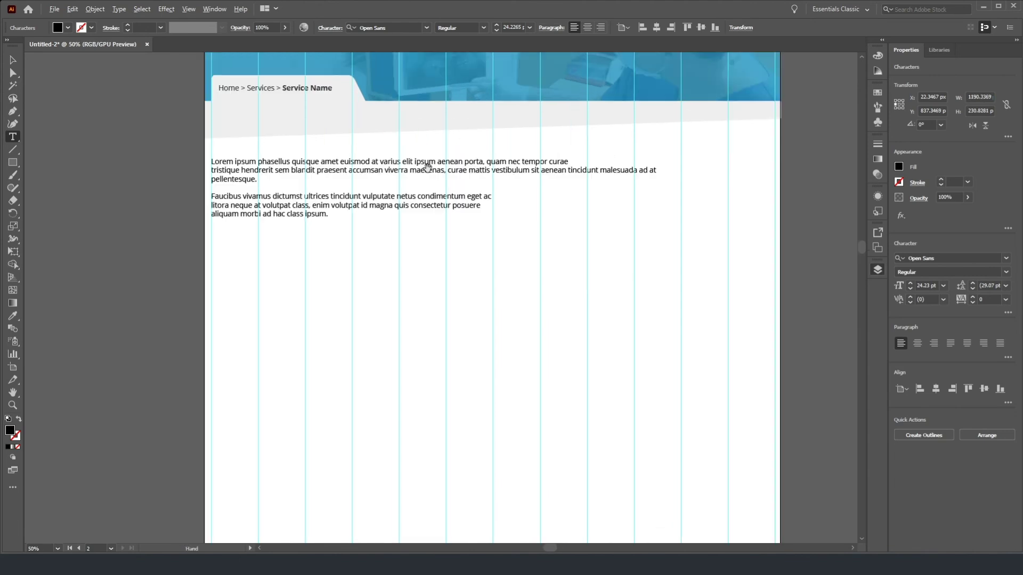
left_click(570, 170)
key("Return")
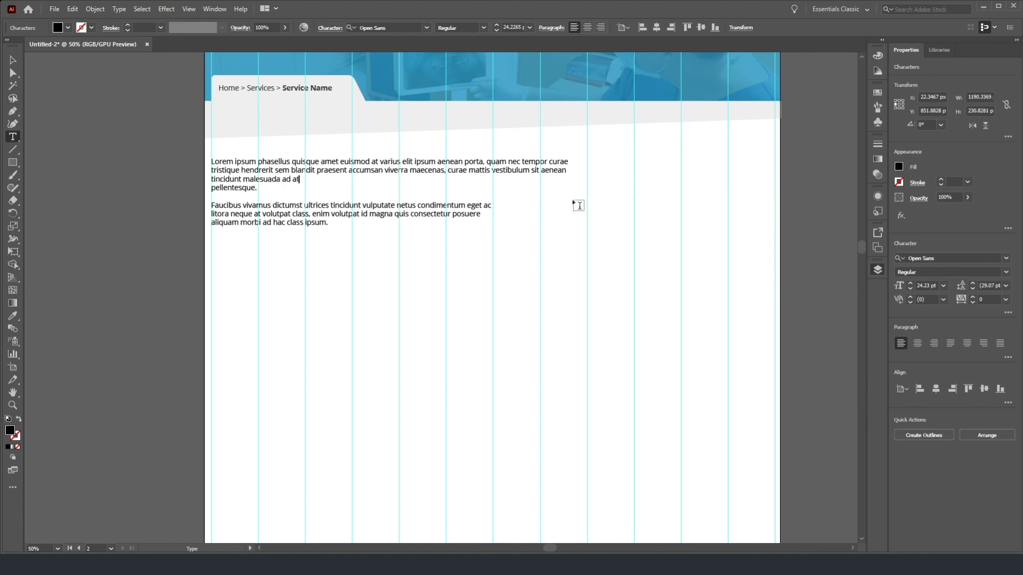
key("ctrl+z")
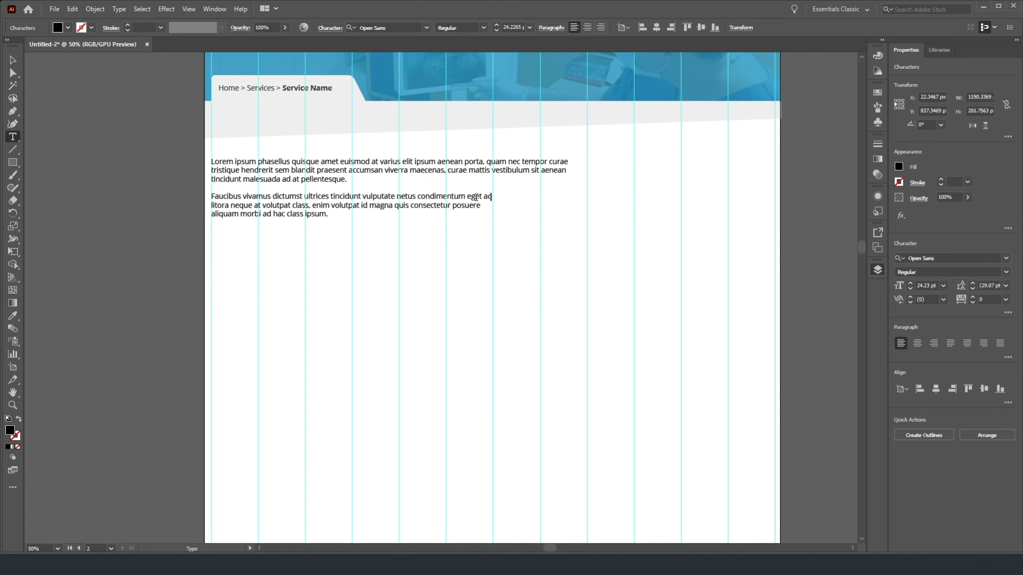
key("Delete")
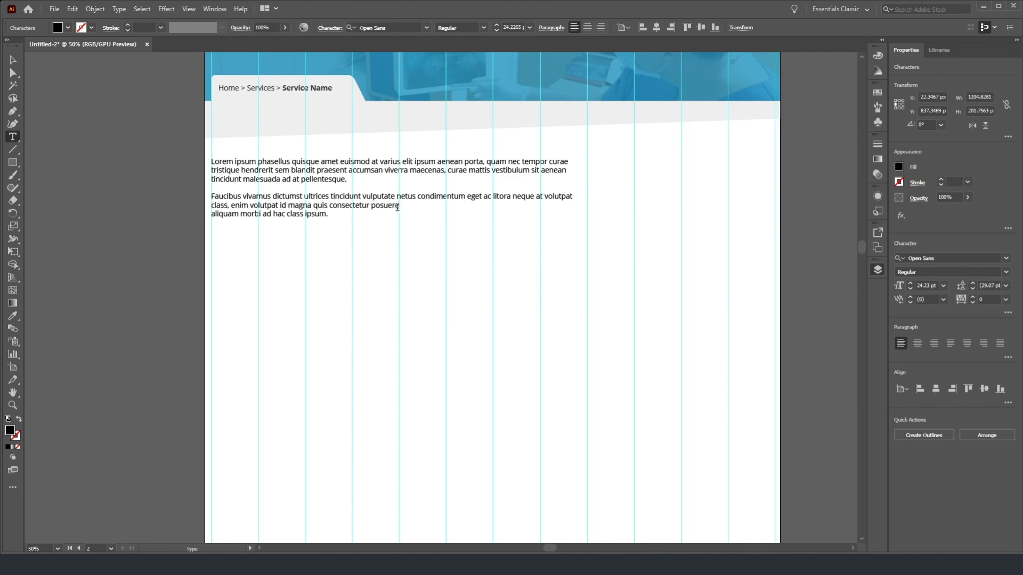
key("Delete")
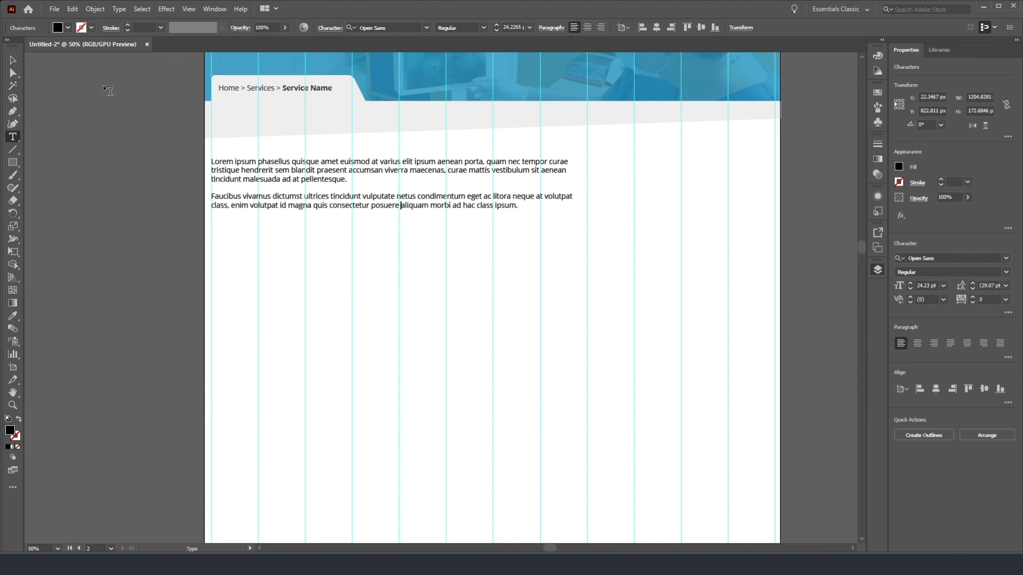
Step: Duplicate both paragraphs below the originals within the same text block, leaving several blank lines between the two sets
key("ctrl+a")
key("ctrl+c")
key("Right")
key("Escape")
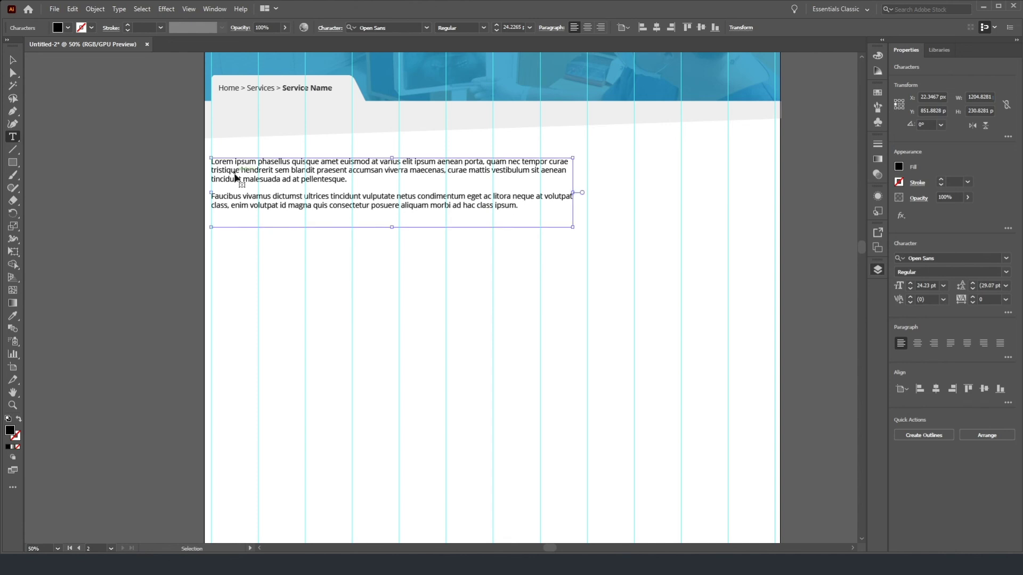
key("ctrl+v")
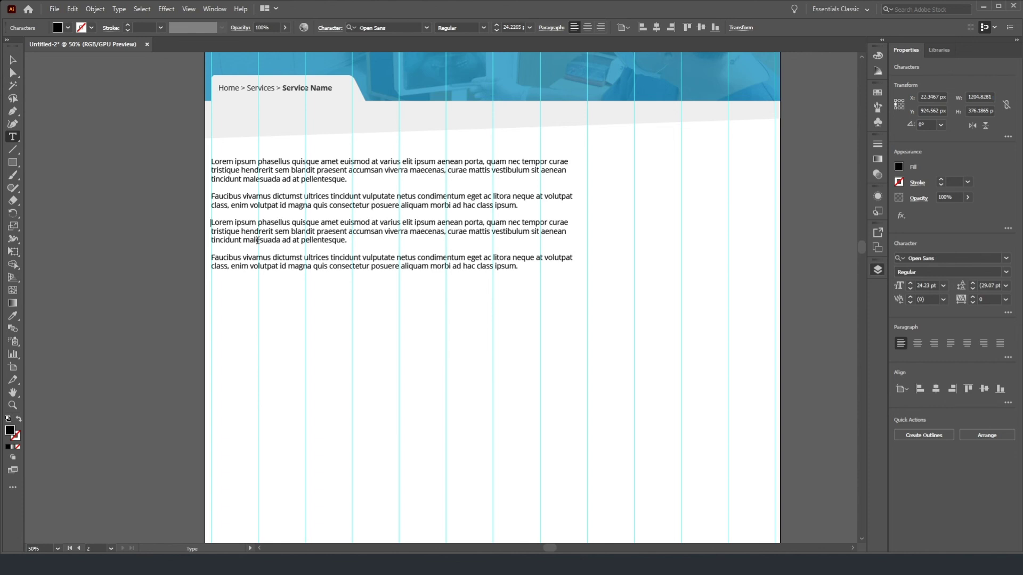
key("Return")
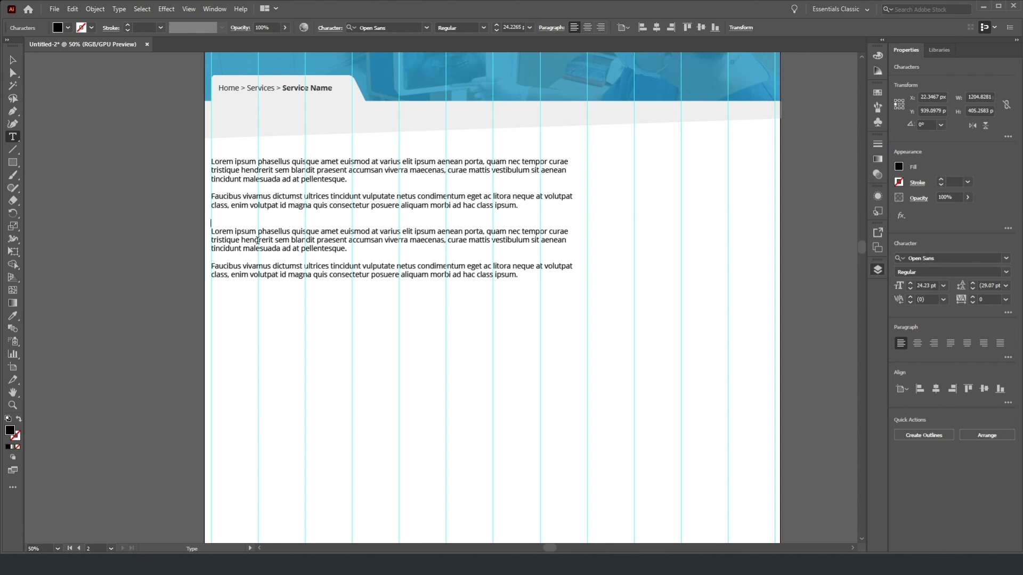
key("Return")
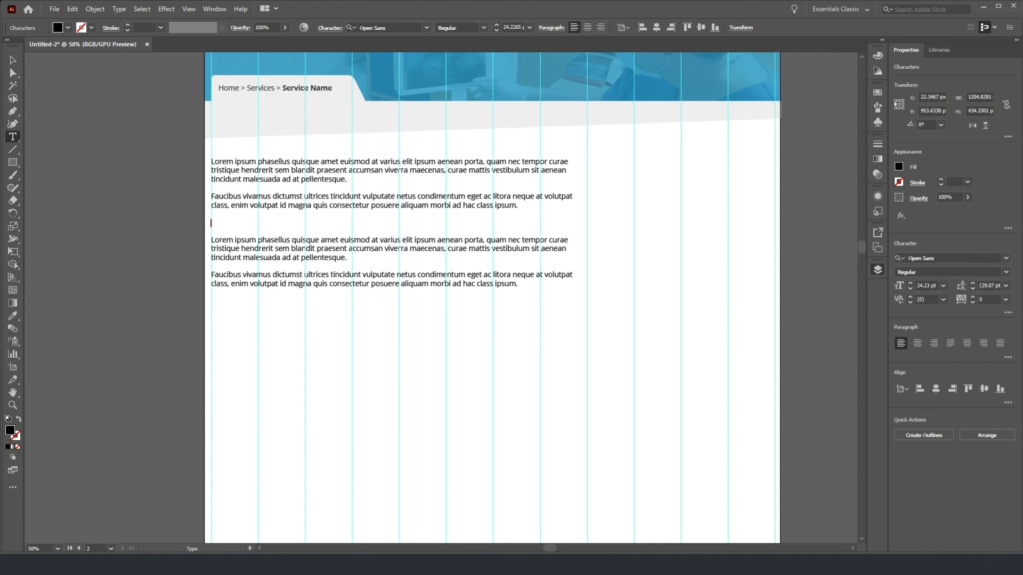
key("ctrl")
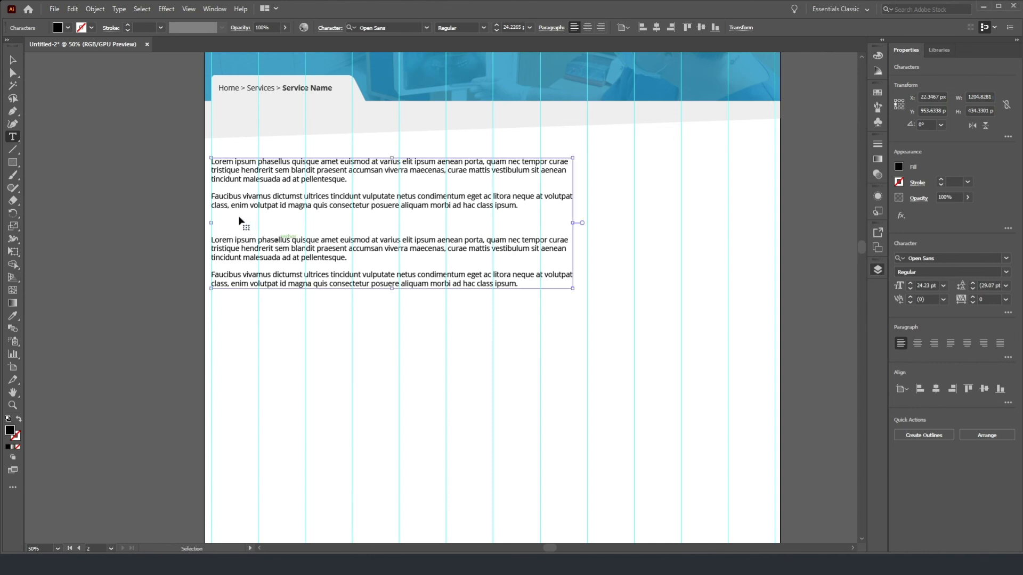
Step: Add two lines reading "Bulltet Point One" and "Bullet Point Two" in the gap between the two paragraph sets
left_click(215, 225)
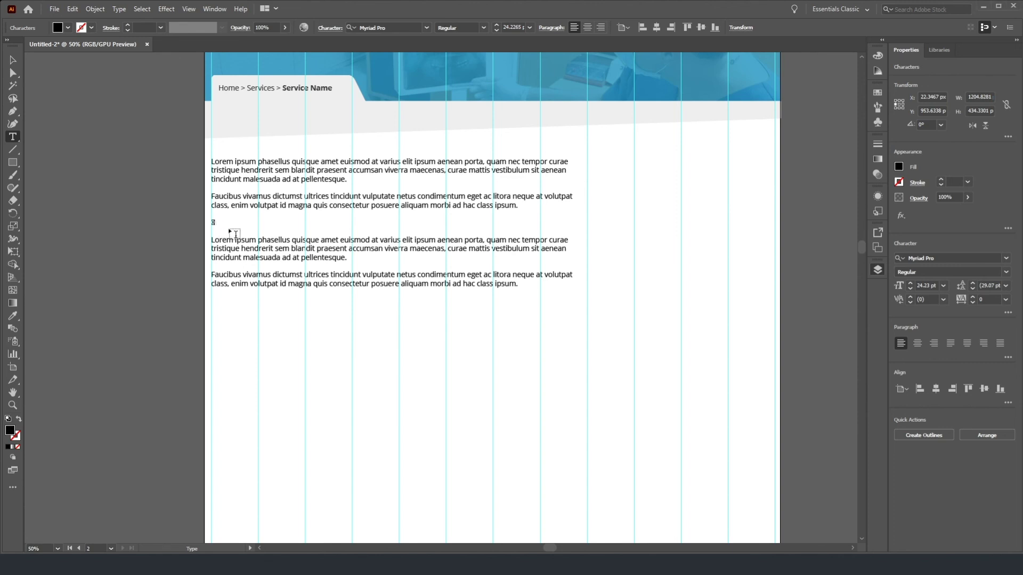
key("ctrl")
key("ctrl+equal")
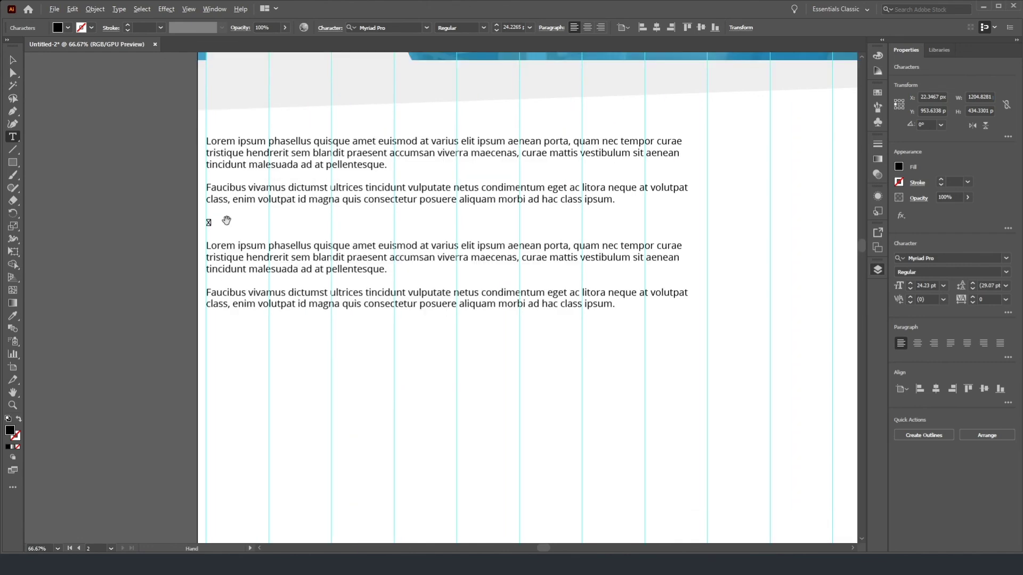
key("ctrl+equal")
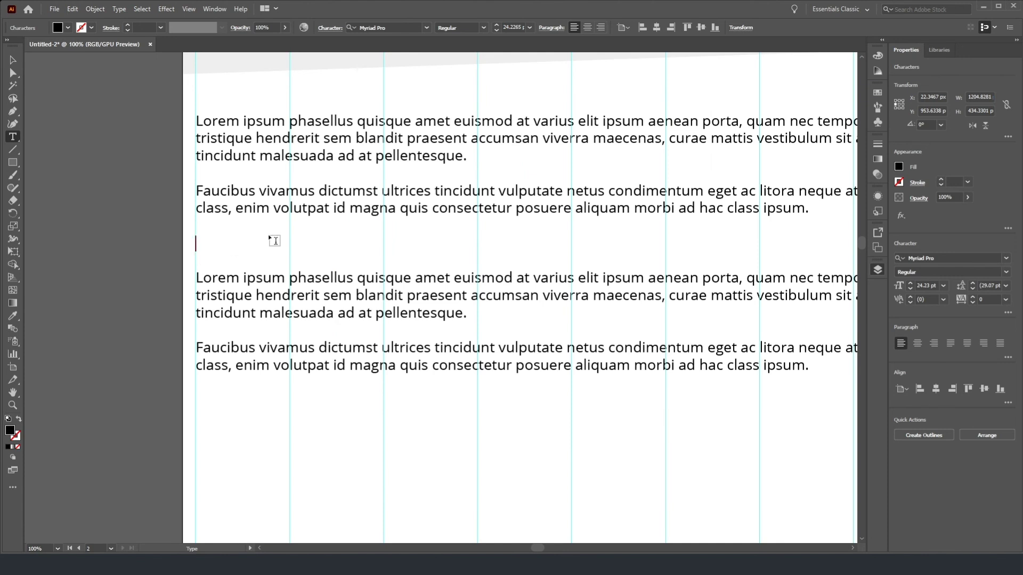
type("Bulltet Point One")
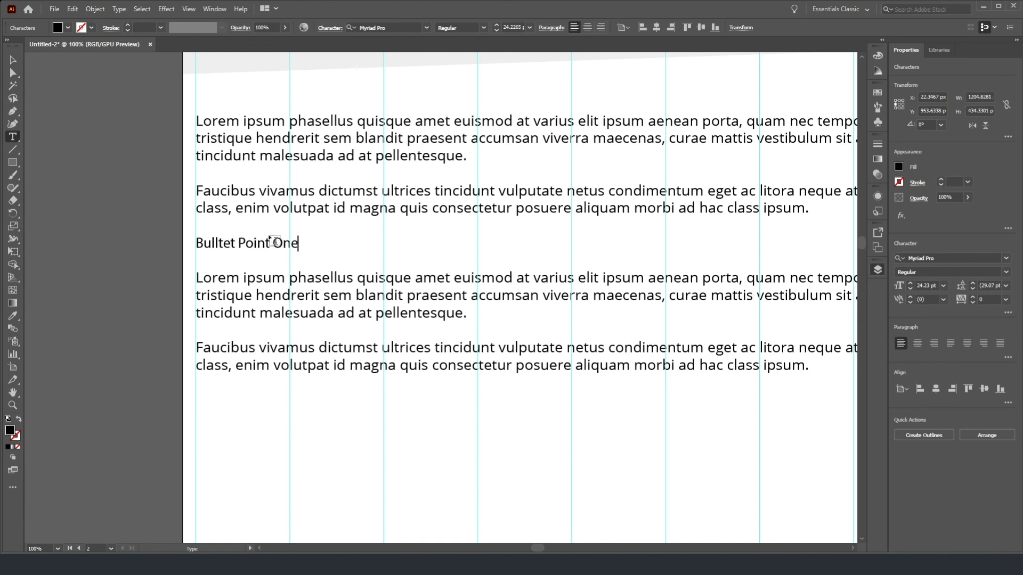
key("Return")
type("Bullet Point Two")
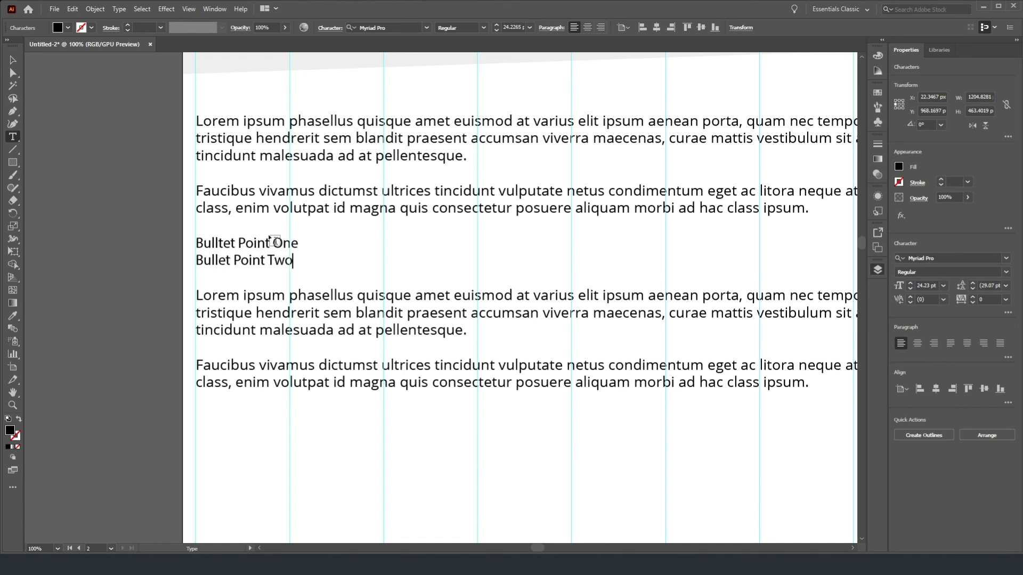
Step: Correct the misspelled word in the first list line so it reads "Bullet Point One"
key("Left")
key("Up")
key("Left")
key("Left")
key("Left")
key("Left")
key("Left")
key("Left")
key("Left")
key("Left")
key("Left")
key("Left")
key("Left")
key("Delete")
key("Down")
key("End")
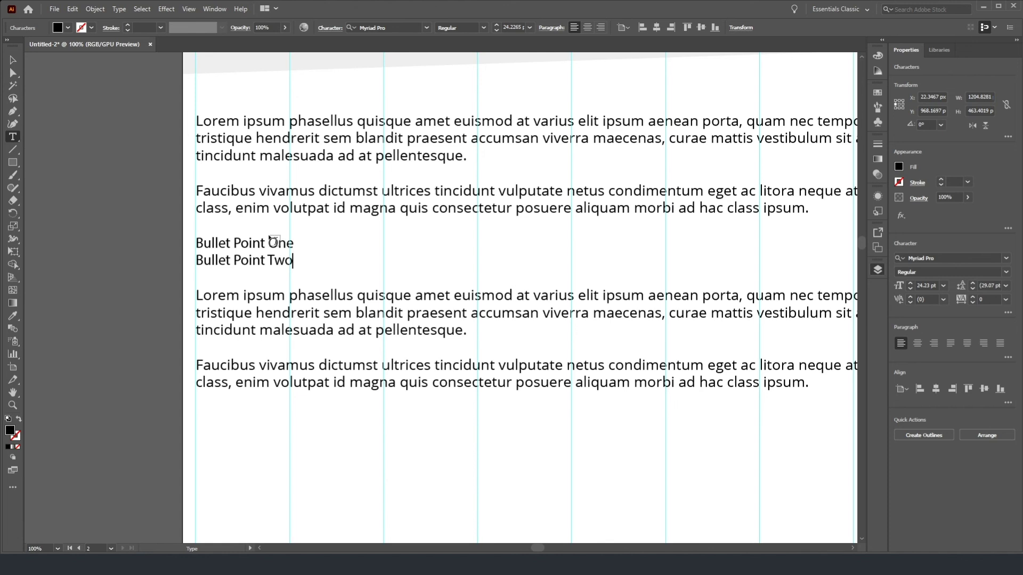
Step: Add a third line reading "Bullet Point Three" and indent all three list lines with a leading space
key("Return")
type("Bu")
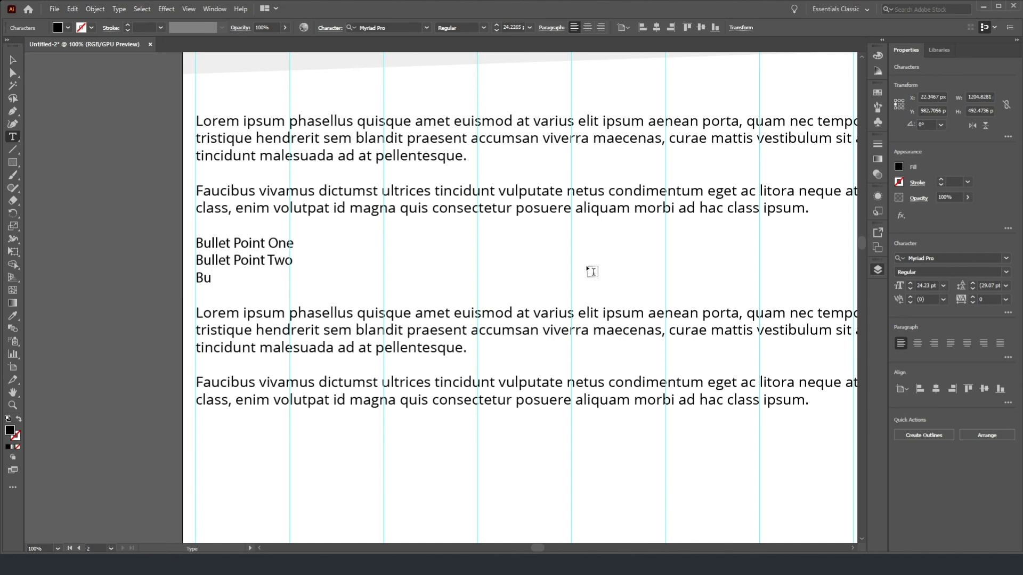
type("llet Point Three")
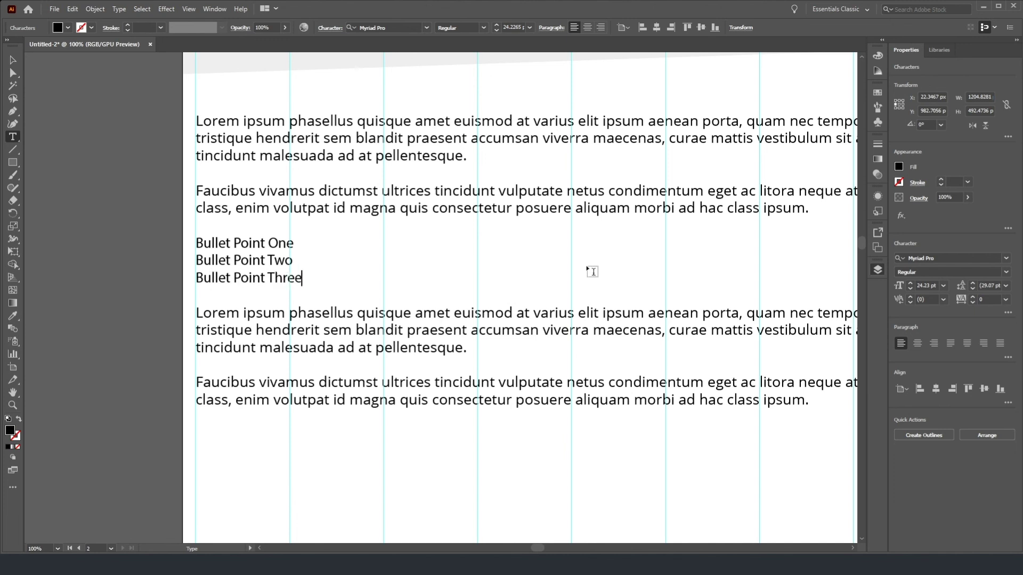
left_click(196, 244)
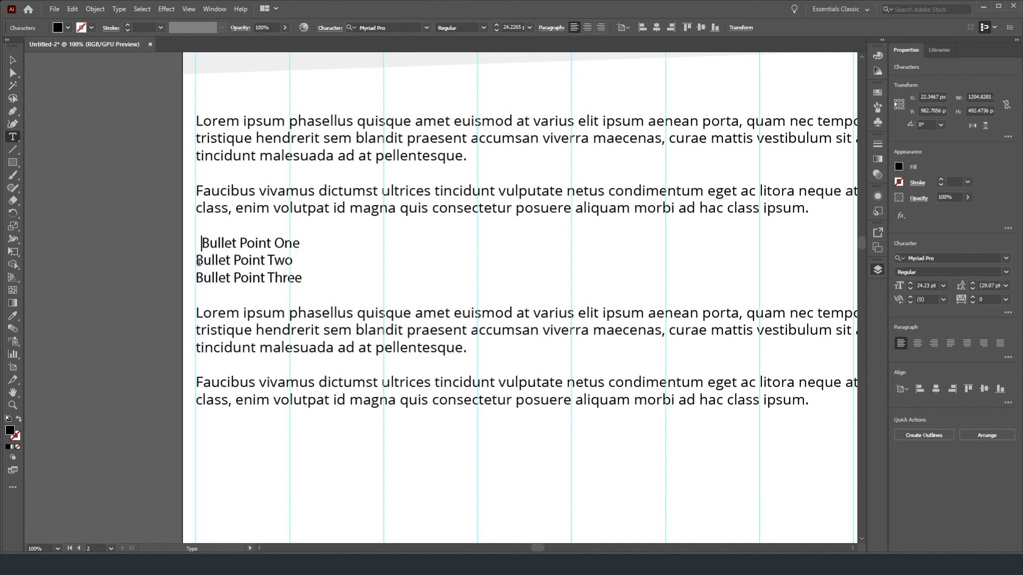
left_click(197, 261)
left_click(196, 278)
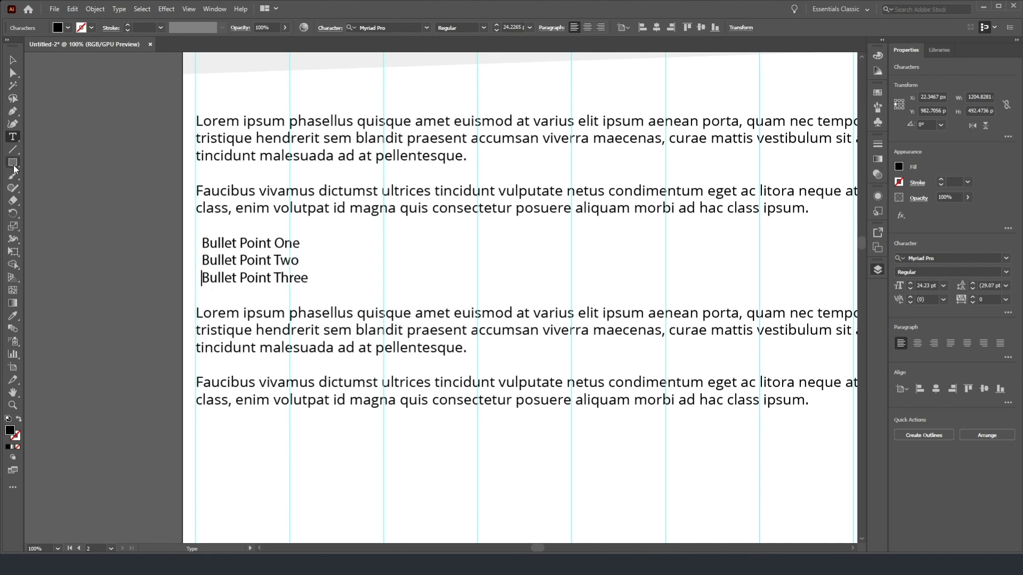
Step: Draw a black 8 px circle as the bullet in front of "Bullet Point One"
left_click(13, 163)
key("l")
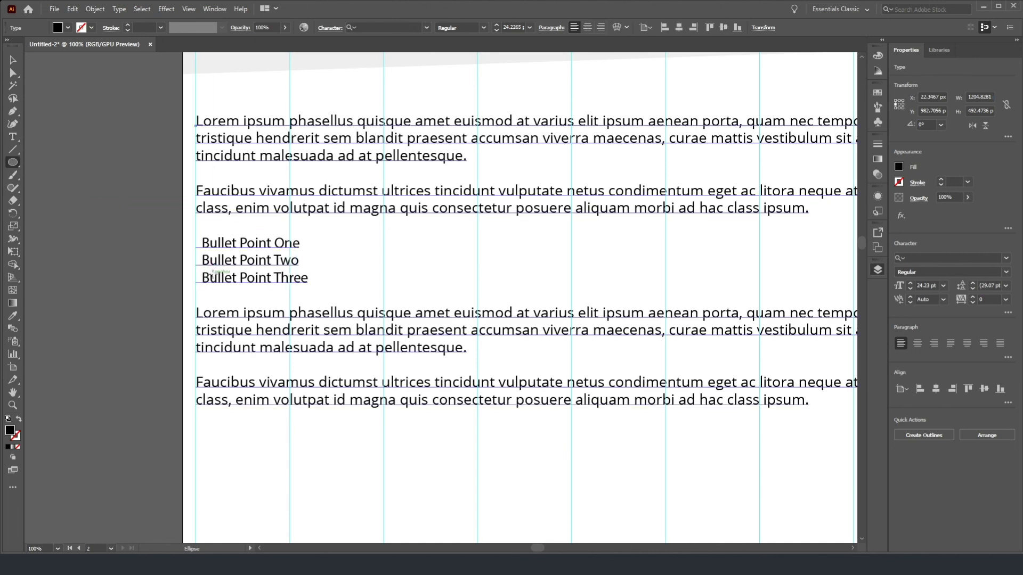
scroll(203, 277, "up", 4)
mouse_move(196, 214)
left_mouse_down()
mouse_move(203, 220)
mouse_move(195, 217)
left_mouse_up()
key("v")
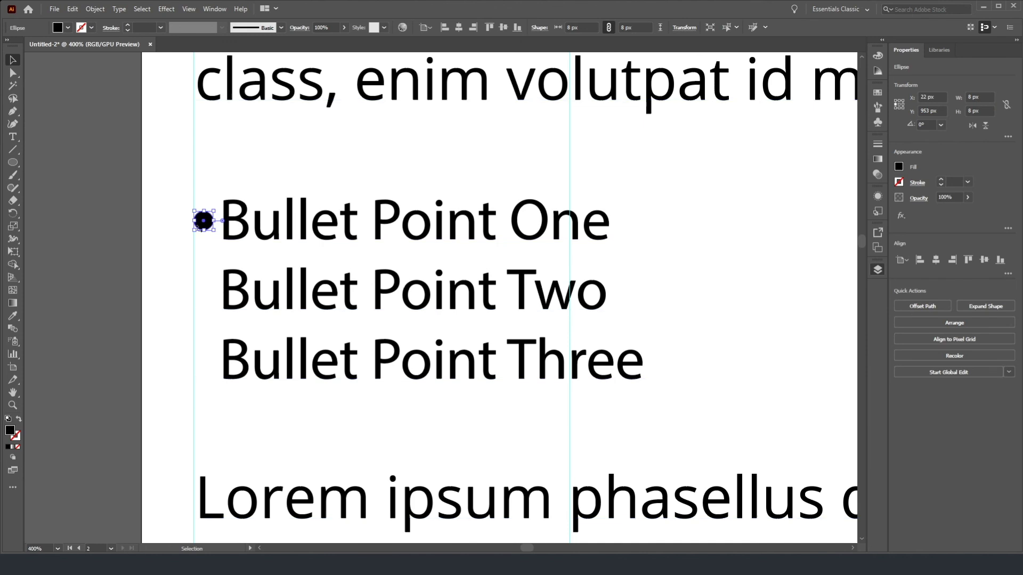
Step: Copy the bullet circle straight down in front of "Bullet Point Two" and "Bullet Point Three", spaced 29 px apart
scroll(202, 226, "up", 2)
left_click_drag(201, 229, 197, 504)
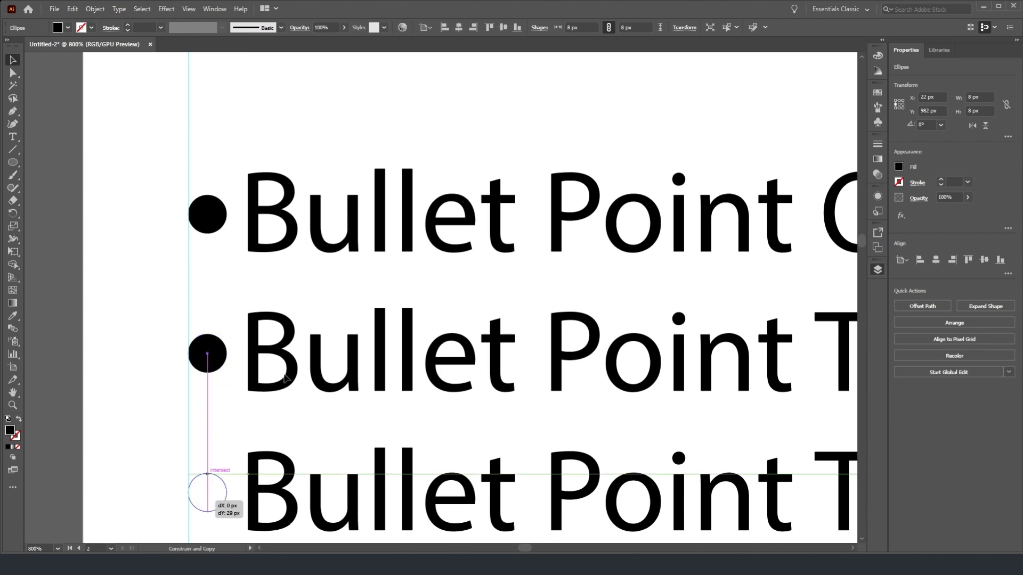
scroll(308, 326, "down", 3)
scroll(307, 325, "down", 4)
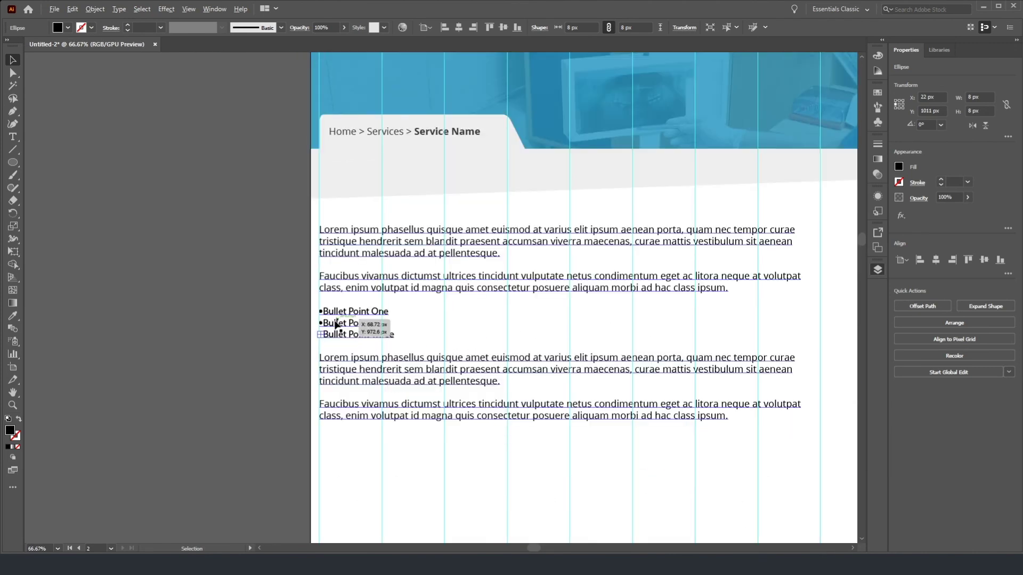
scroll(520, 324, "down", 1)
left_click(279, 292)
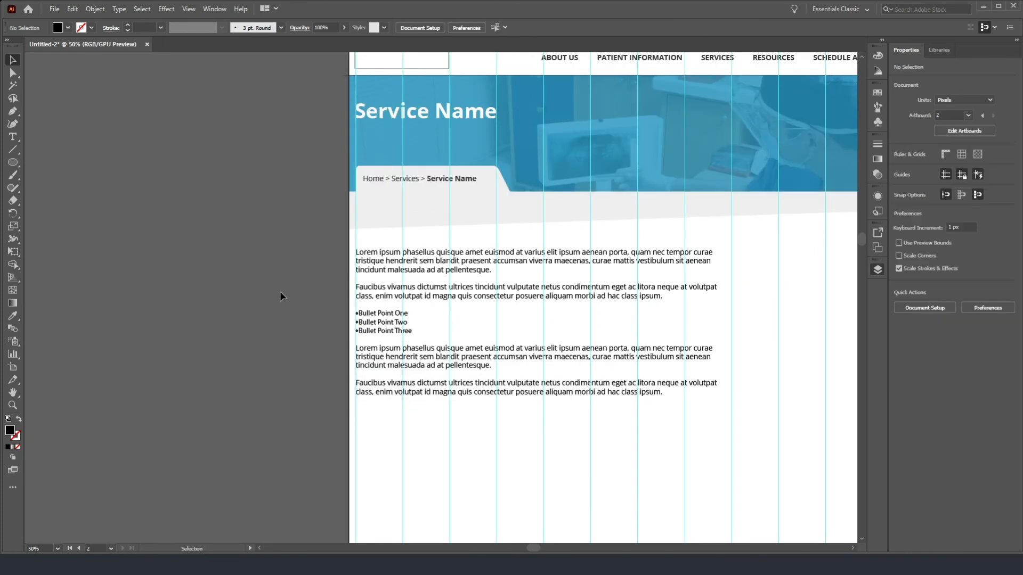
Step: Recolor the body text block with its bullet list in dark grey
left_click(376, 328)
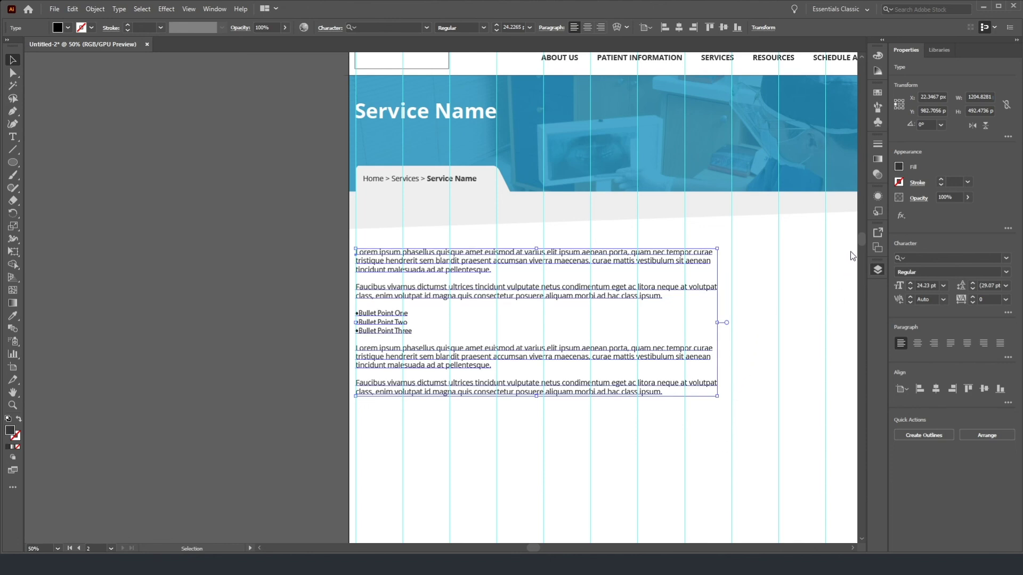
key("a")
scroll(586, 304, "right", 2)
scroll(586, 304, "right", 4)
key("v")
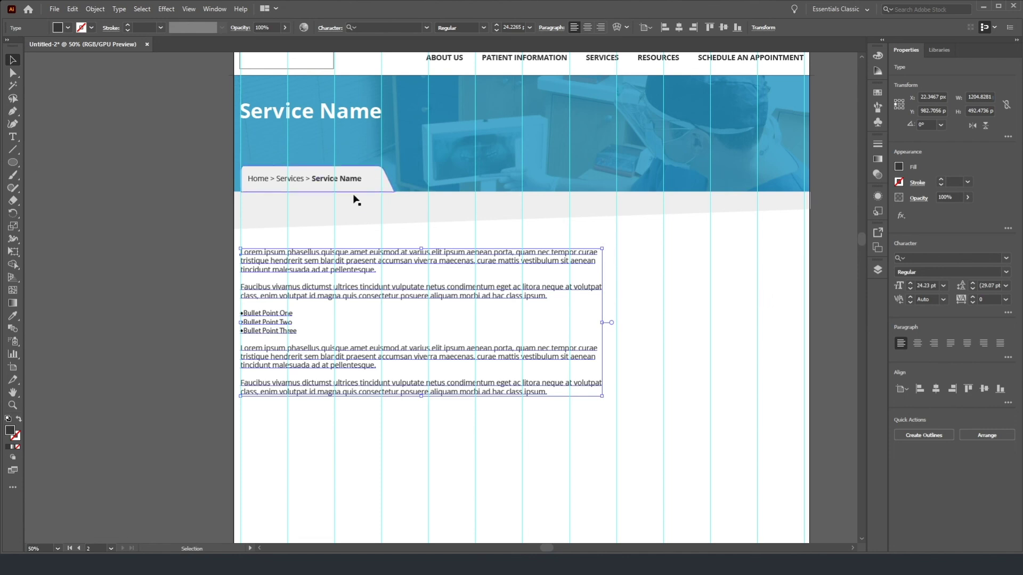
Step: Copy the blue Primary button from the style guide and paste it onto the Services page
scroll(354, 199, "up", 3)
scroll(206, 189, "down", 2)
scroll(200, 197, "up", 10)
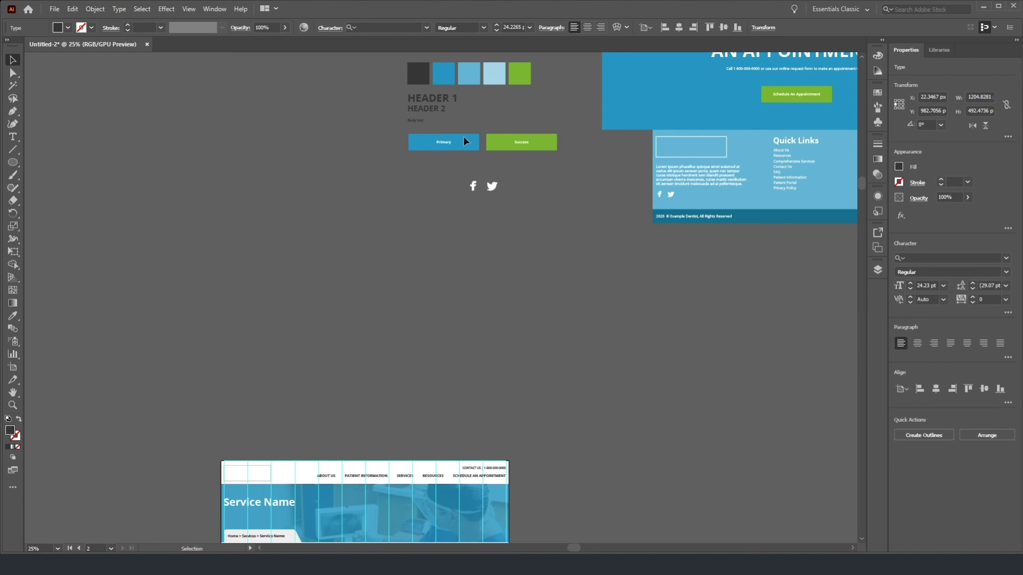
left_click(479, 157)
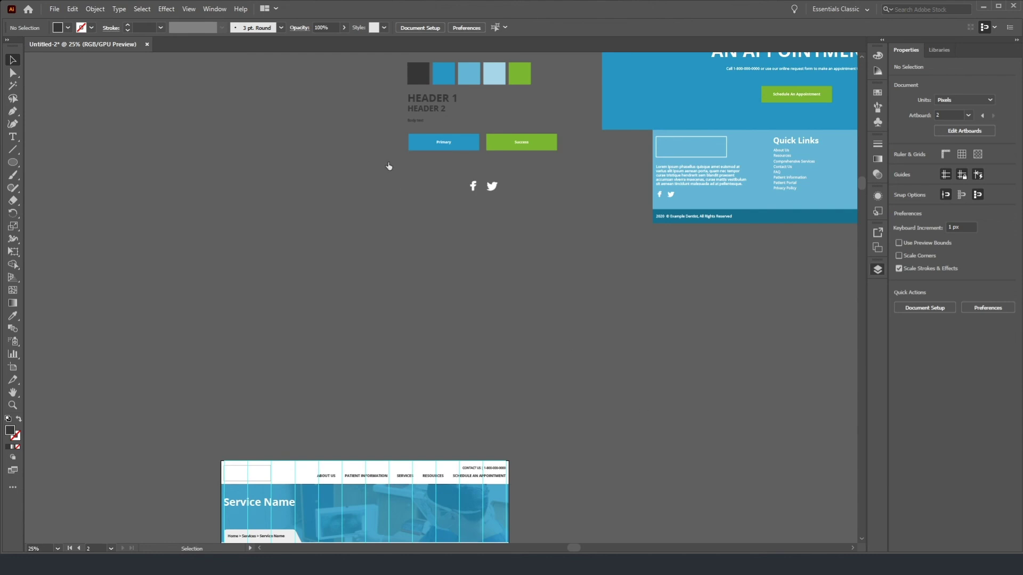
left_click(462, 145)
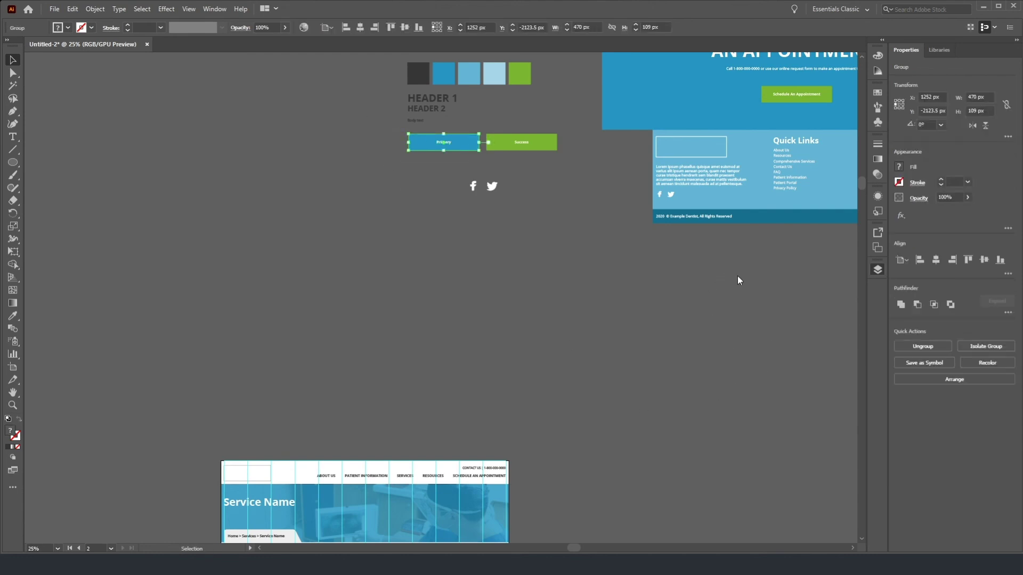
scroll(431, 380, "down", 10)
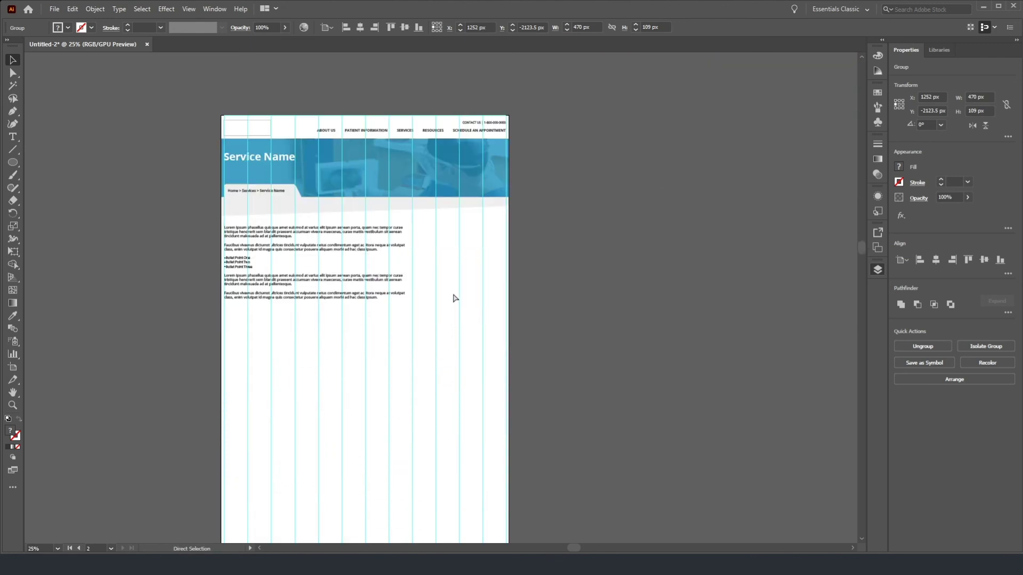
key("ctrl+v")
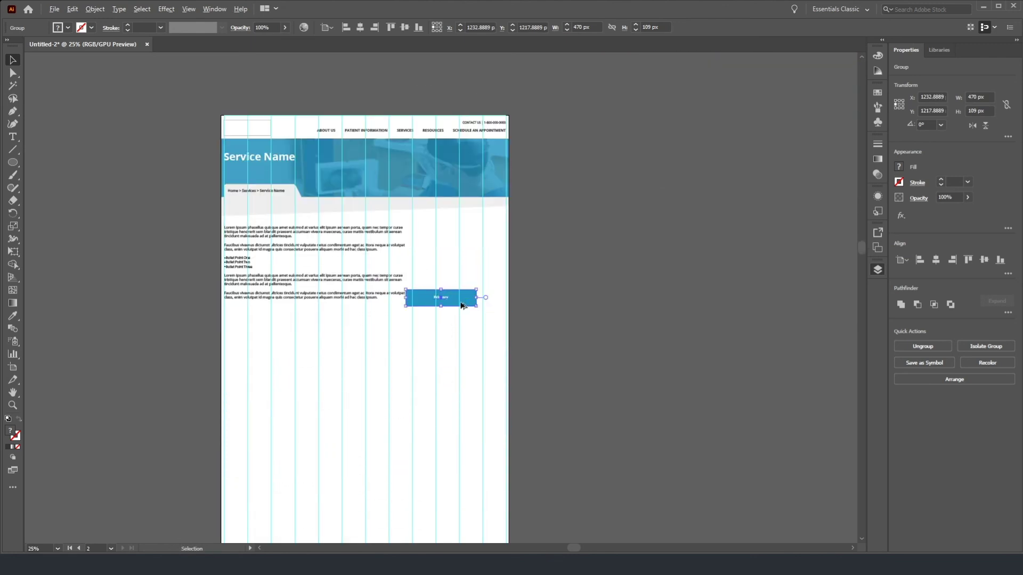
Step: Align the pasted button with the top of the body text in the last three columns and duplicate it twice below with even gaps
scroll(462, 302, "up", 1)
left_click_drag(435, 298, 490, 218)
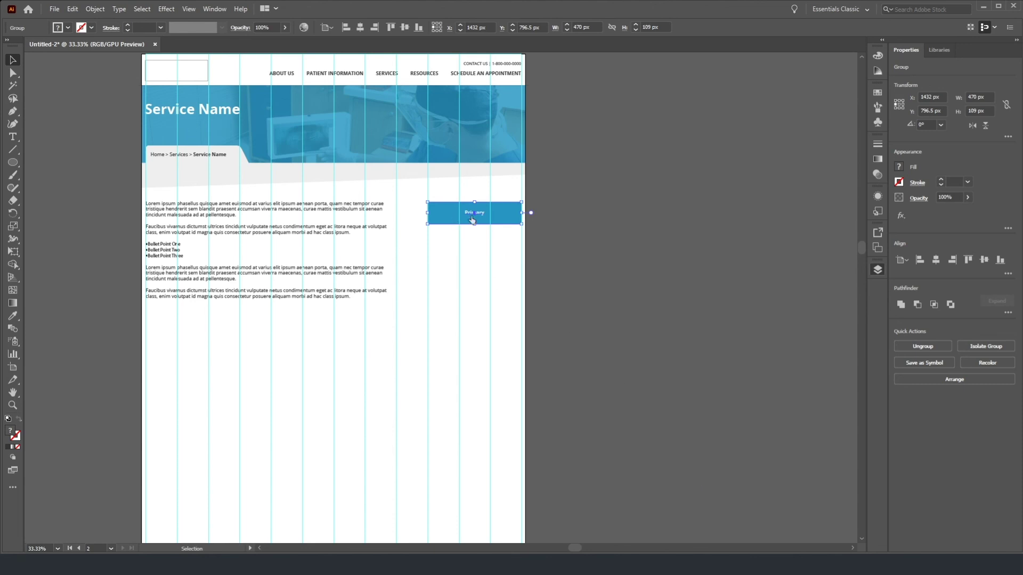
scroll(472, 219, "up", 2)
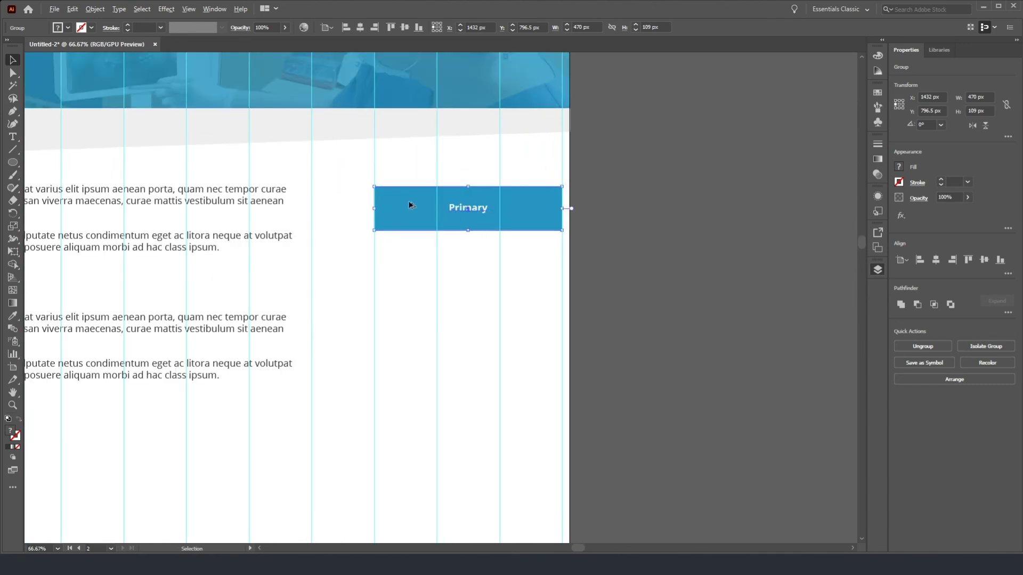
left_click_drag(409, 205, 402, 298)
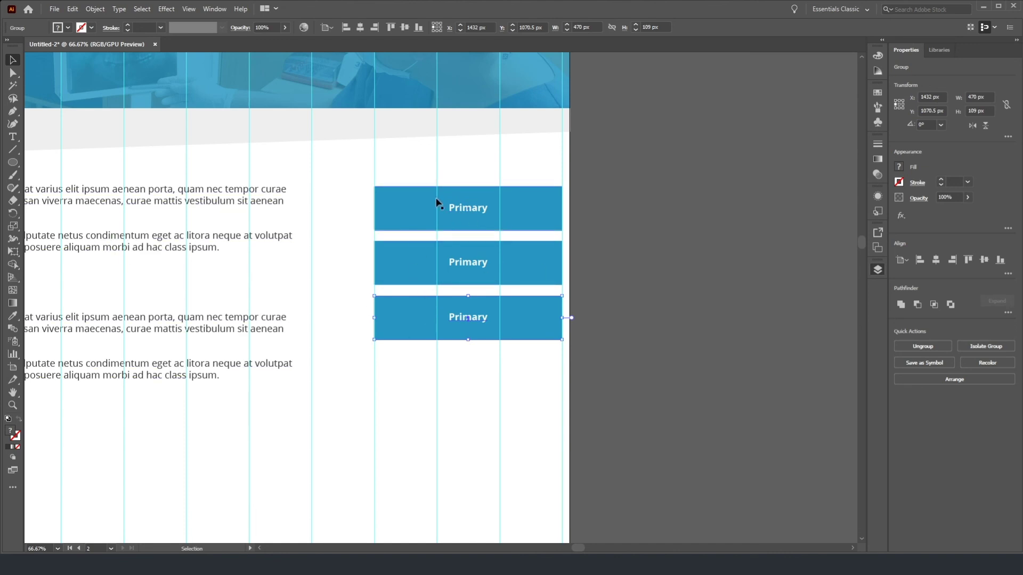
Step: Change the top sidebar button's label to "Make A Reservation"
double_click(462, 212)
key("t")
left_click(468, 208)
key("ctrl+a")
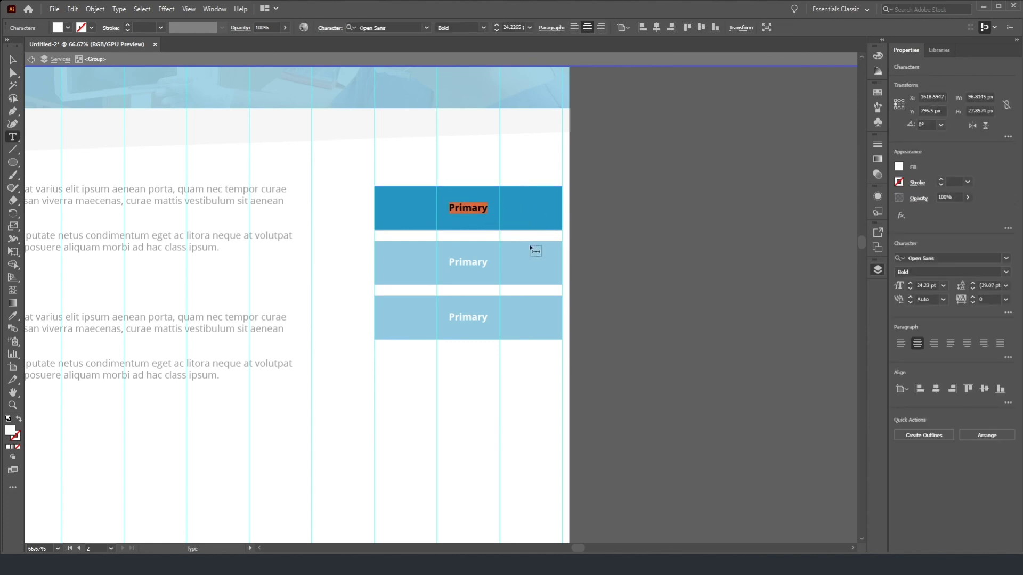
type("Make A Resevartion")
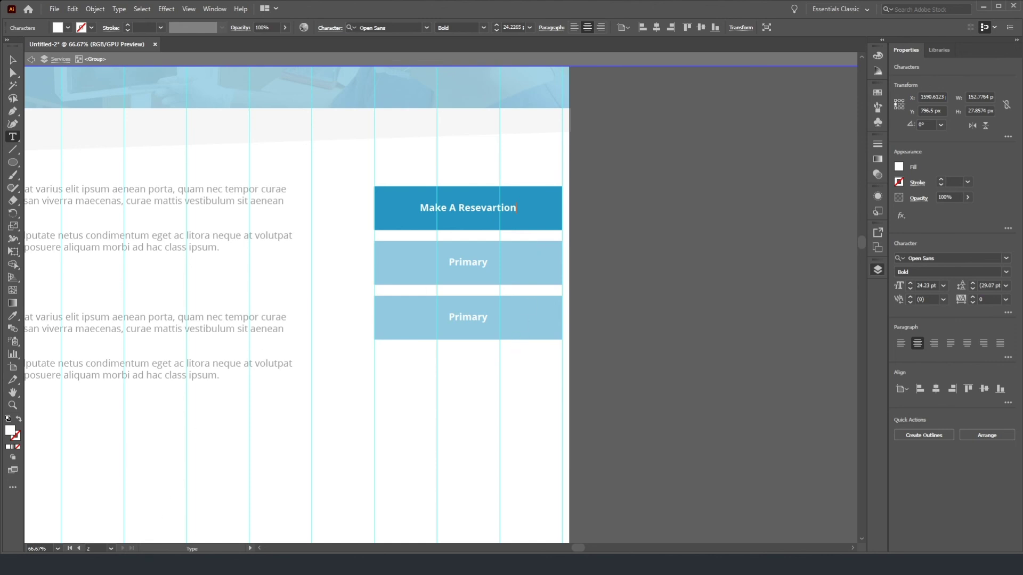
key("BackSpace")
key("BackSpace")
key("BackSpace")
key("BackSpace")
key("BackSpace")
key("BackSpace")
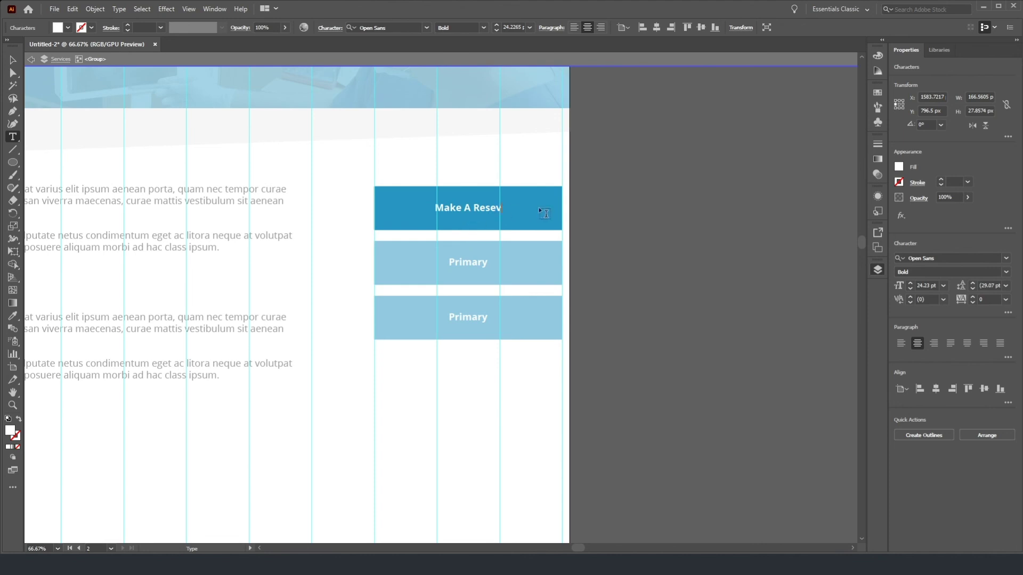
key("BackSpace")
type("rvation")
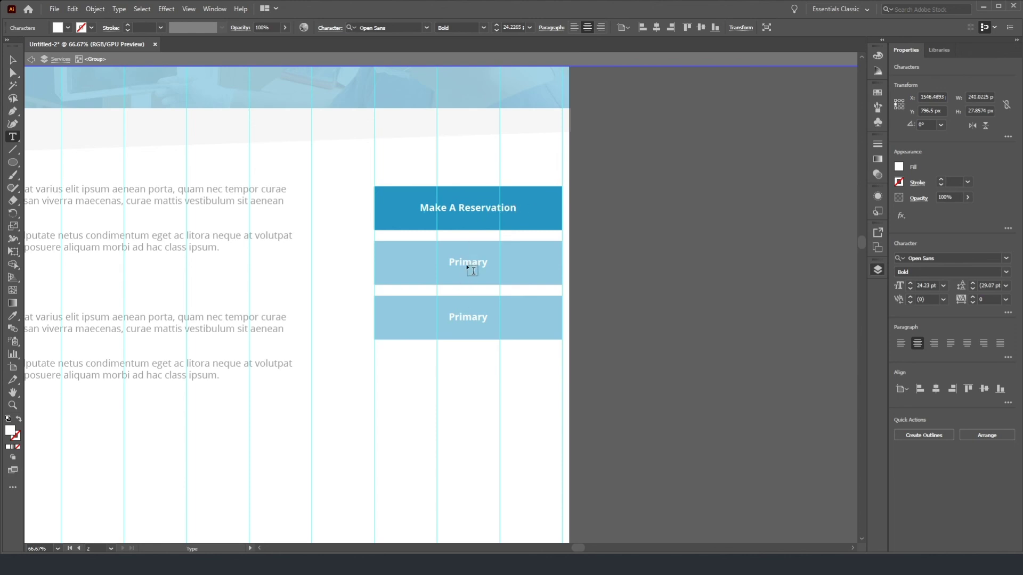
Step: Replace the top sidebar button's label with "Schedule An Appointment"
key("ctrl+a")
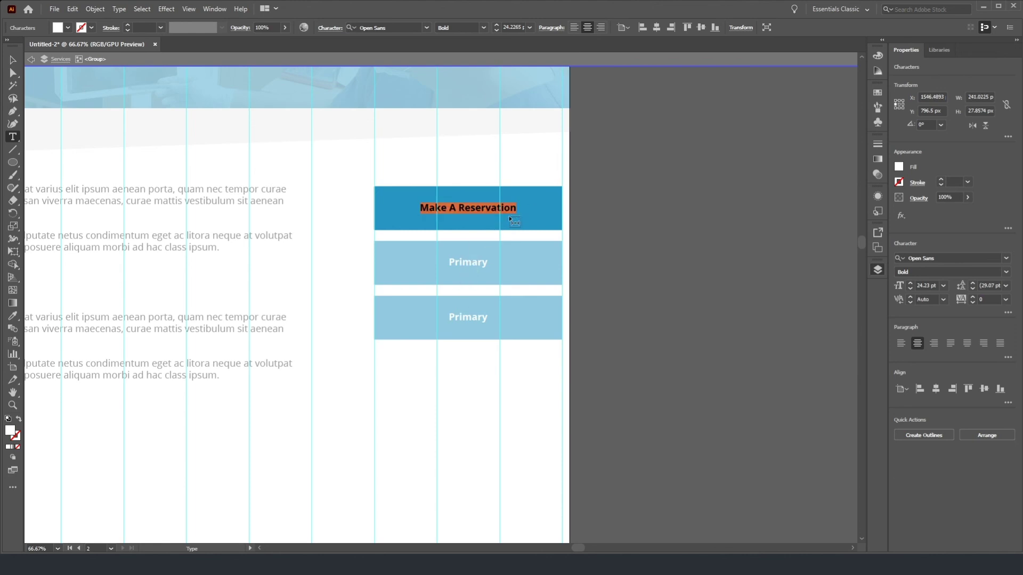
type("Schedule A")
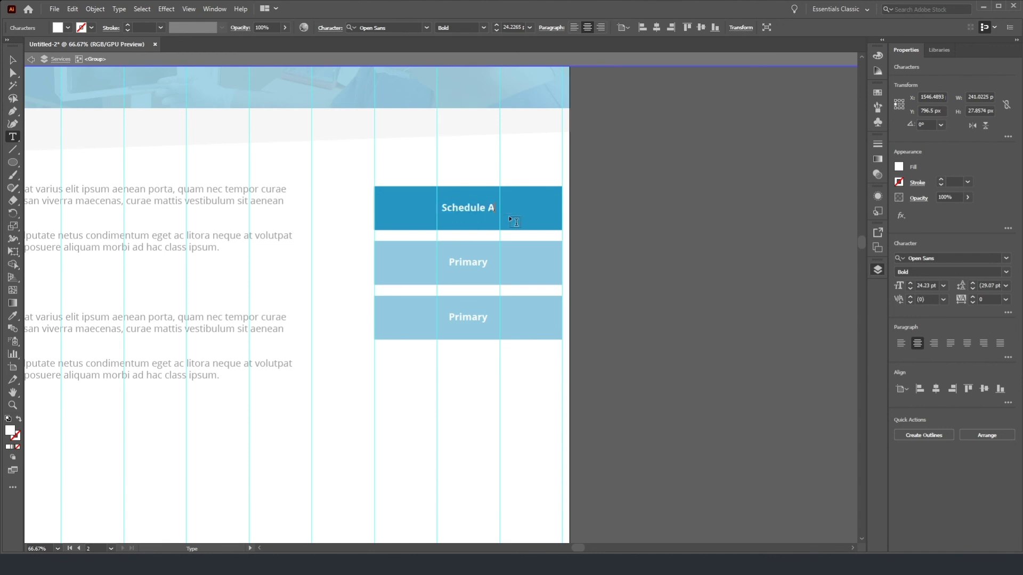
type("n Appointment")
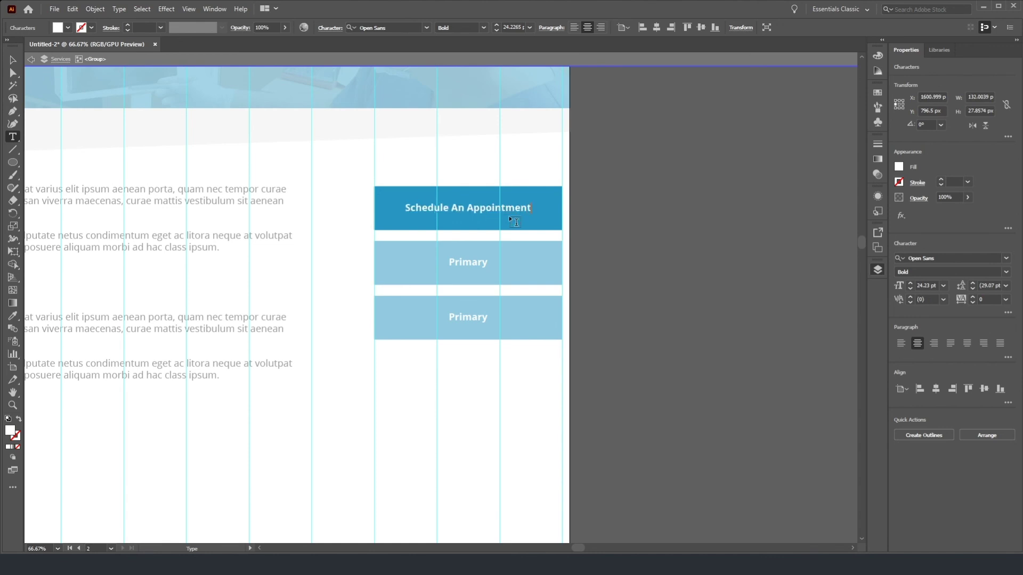
Step: Replace the middle sidebar button's label with "Find A Location"
left_click(470, 261)
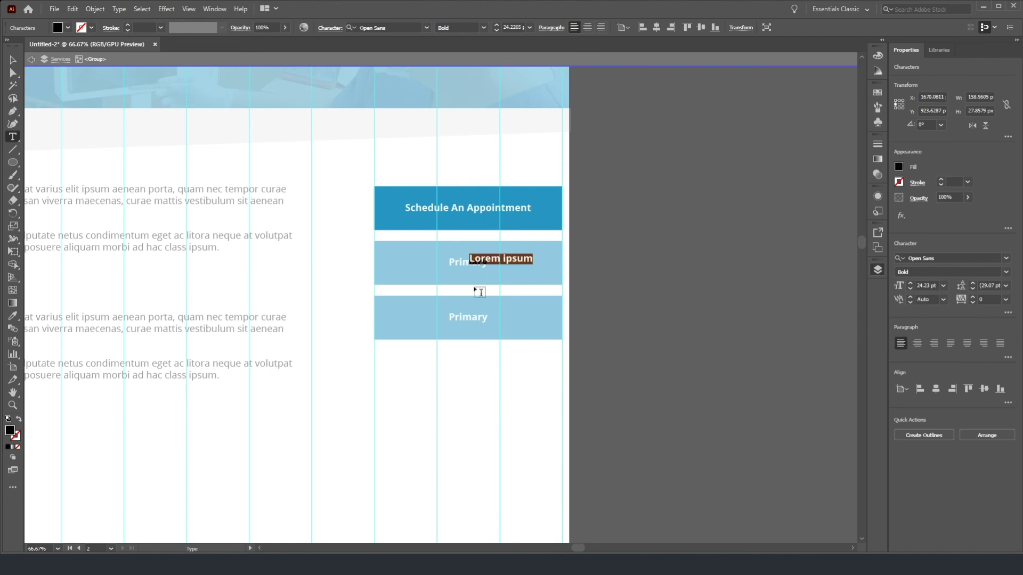
key("ctrl+z")
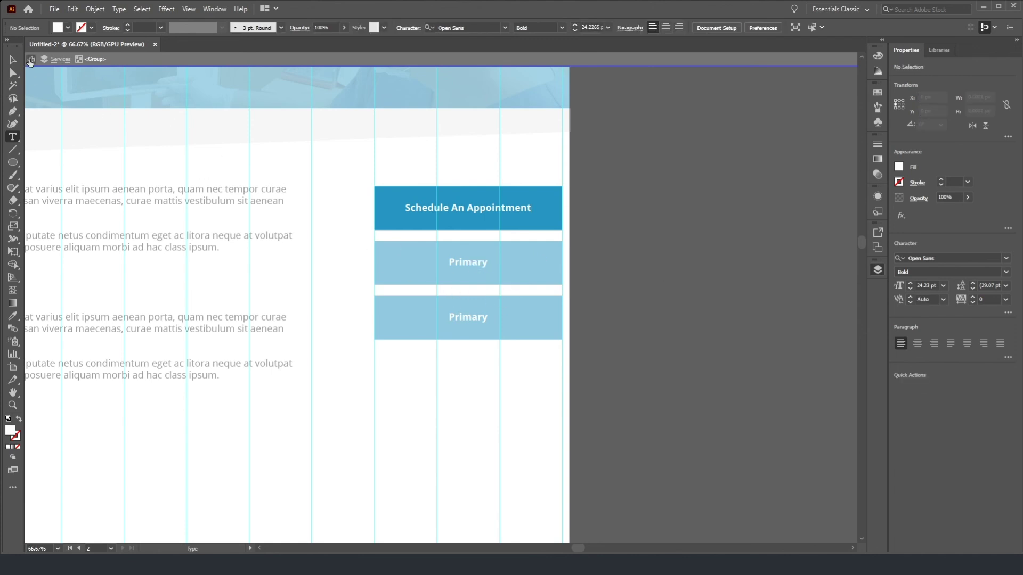
key("Escape")
double_click(463, 262)
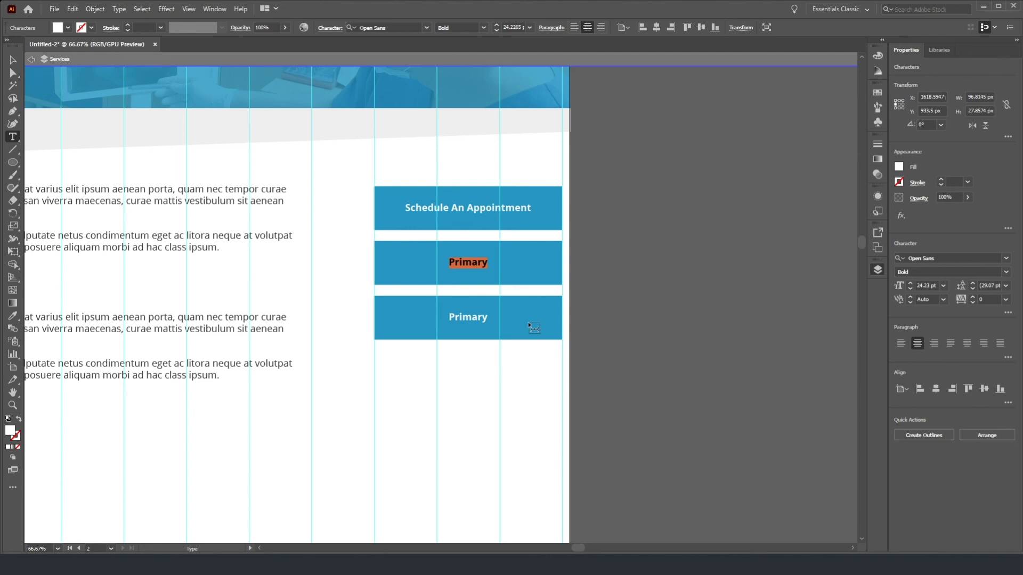
type("Find A Location")
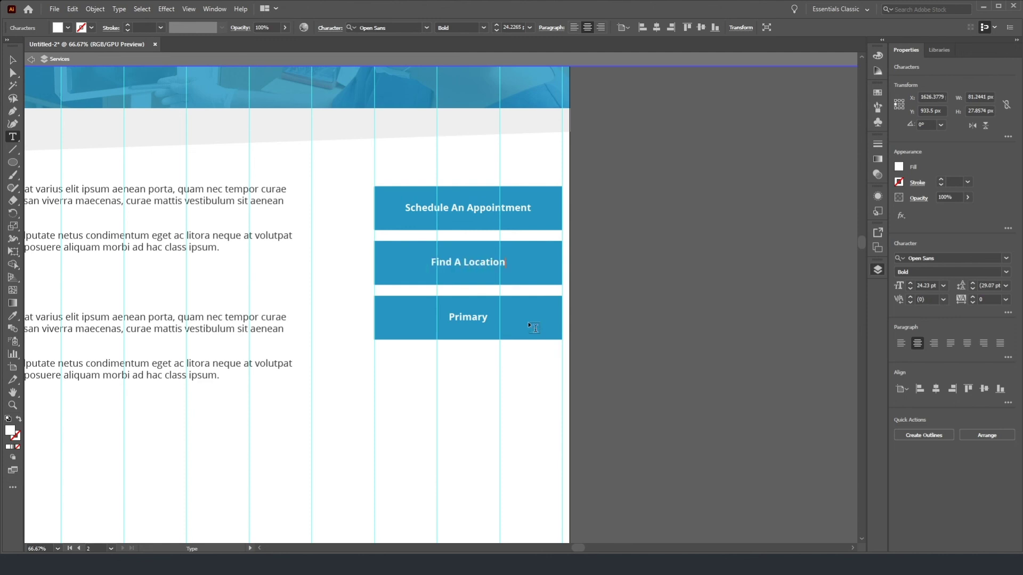
Step: Replace the bottom sidebar button's label with "Patient Information"
left_click(466, 317)
key("ctrl+a")
type("Patient Information")
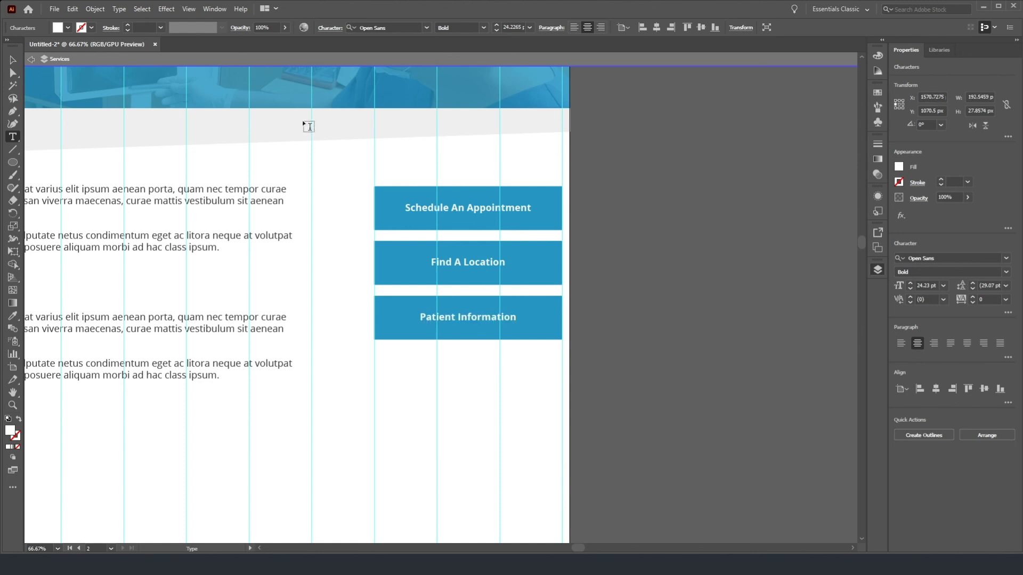
left_click(13, 59)
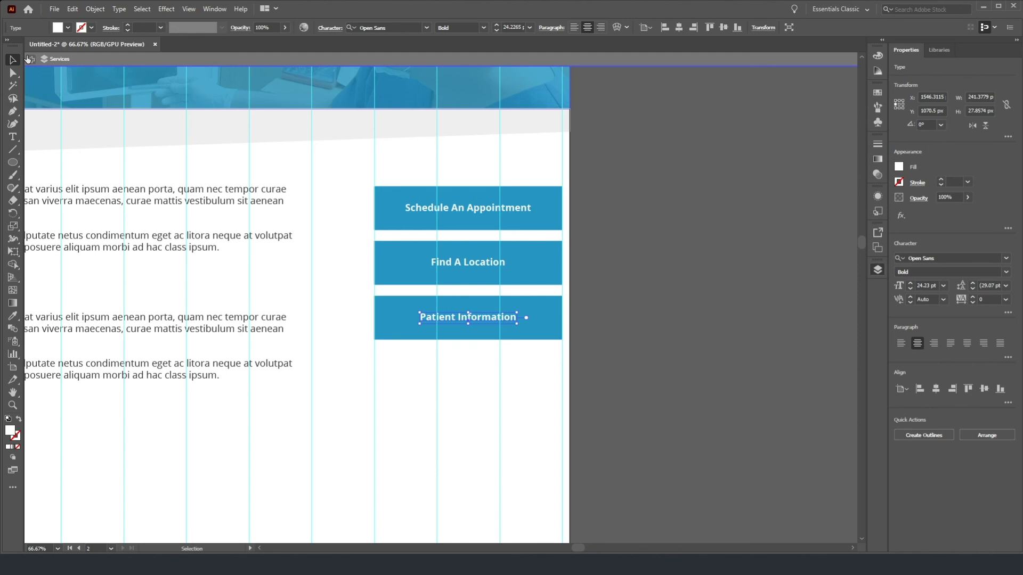
key("Escape")
Step: Try to recolour the whole grouped Schedule An Appointment button with the style guide's Success green, and undo it
left_click(399, 222)
scroll(285, 140, "down", 5)
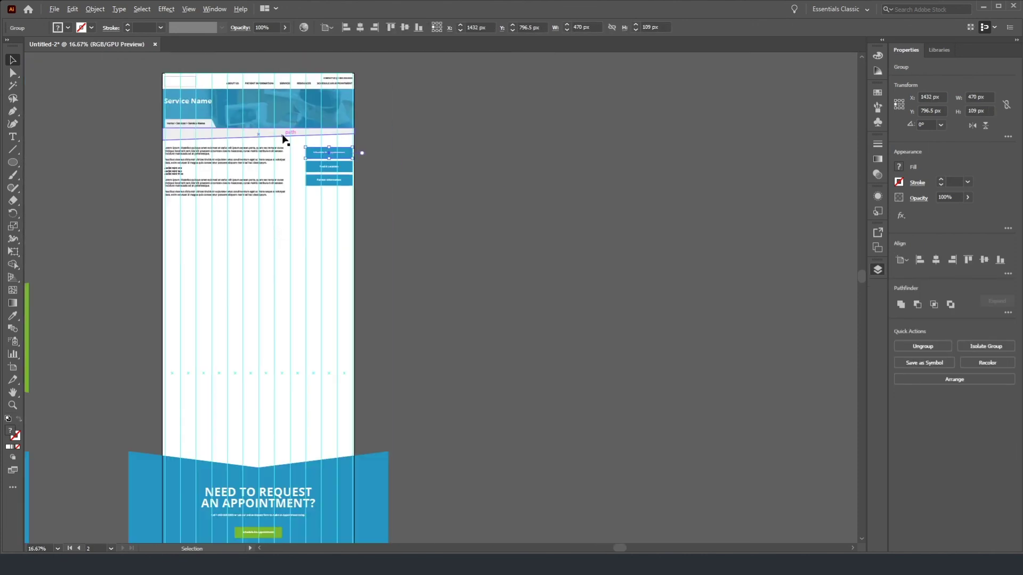
scroll(288, 119, "up", 6)
left_click(13, 315)
left_click(377, 145)
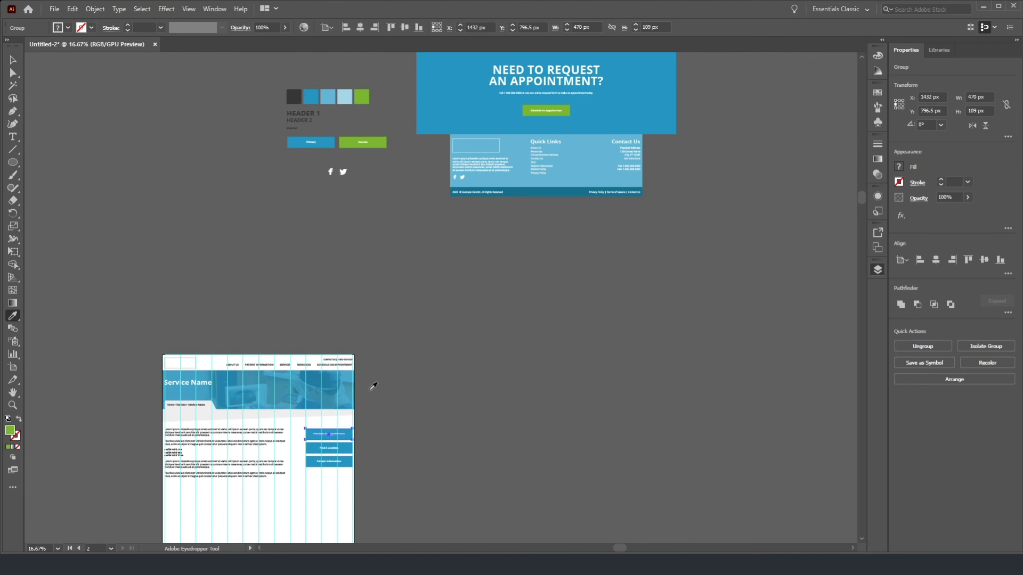
left_click(349, 431, "alt")
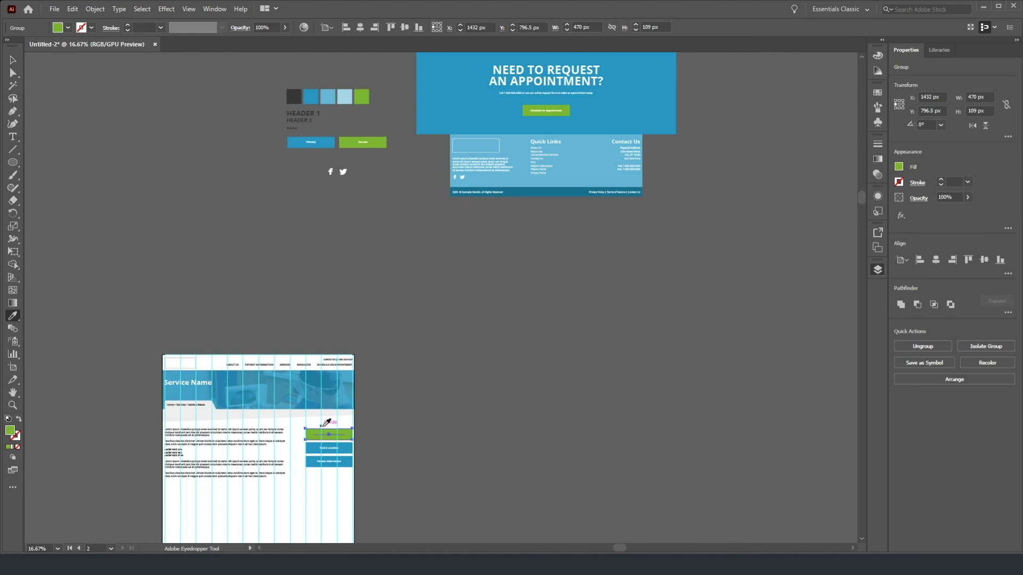
scroll(332, 448, "up", 2)
scroll(331, 447, "up", 3)
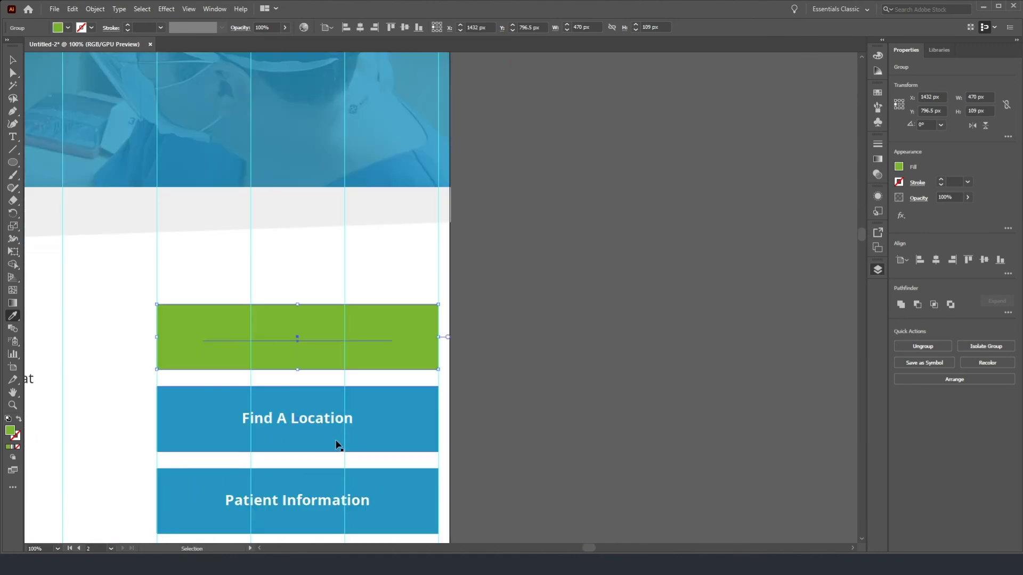
key("ctrl+z")
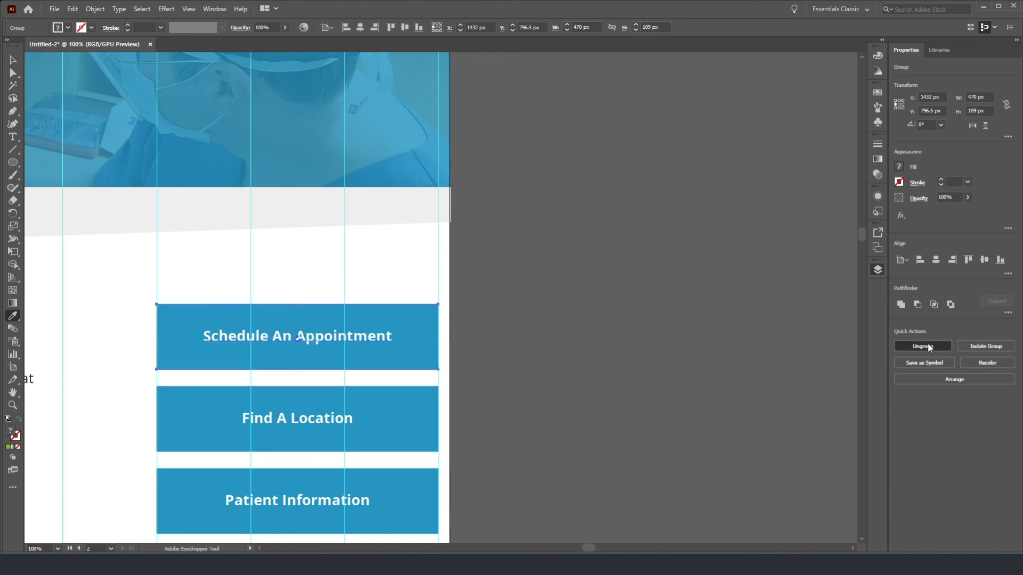
Step: Ungroup the Schedule An Appointment button and clear the selection
key("ctrl+shift+g")
key("v")
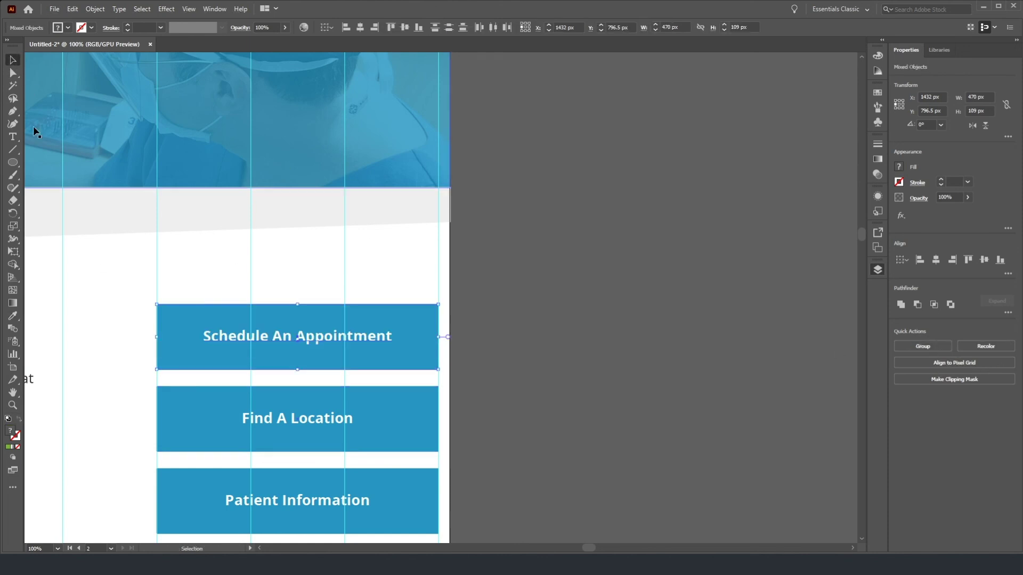
left_click(299, 267)
Step: Fill only the background rectangle of the Schedule An Appointment button with the green sampled from the style guide's Success button
left_click(409, 326)
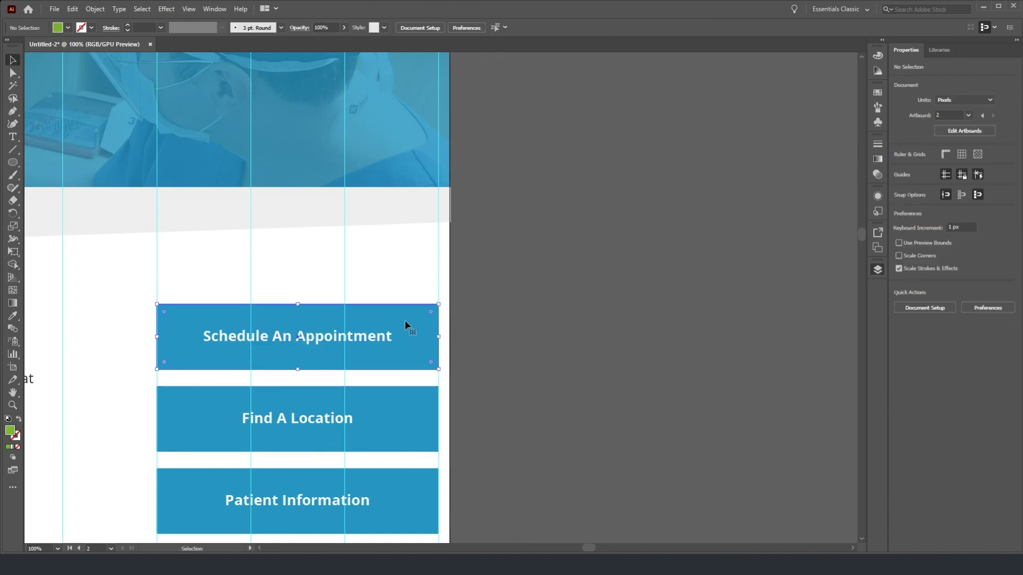
scroll(168, 236, "down", 3)
scroll(220, 156, "up", 5)
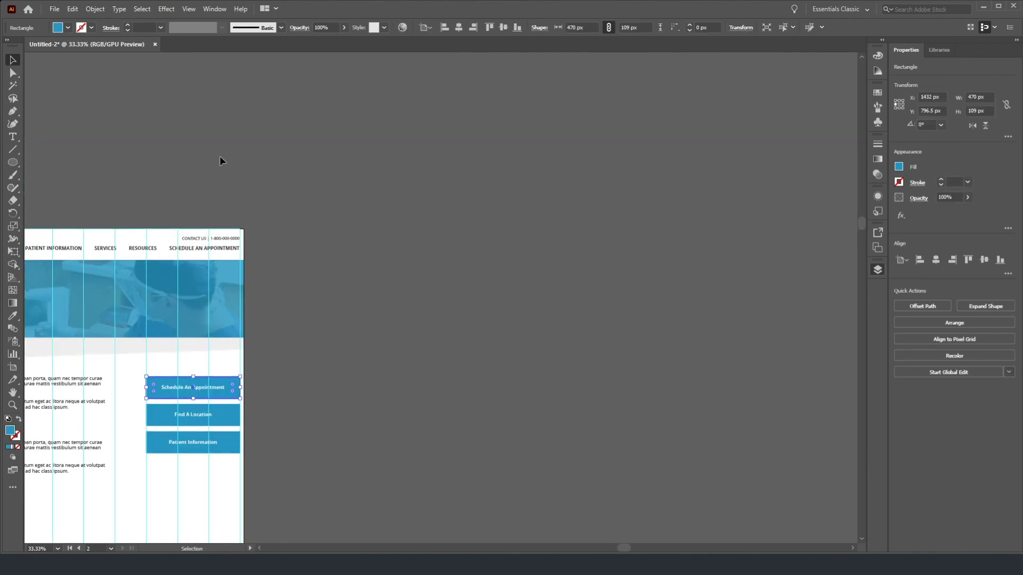
key("i")
scroll(106, 231, "up", 3)
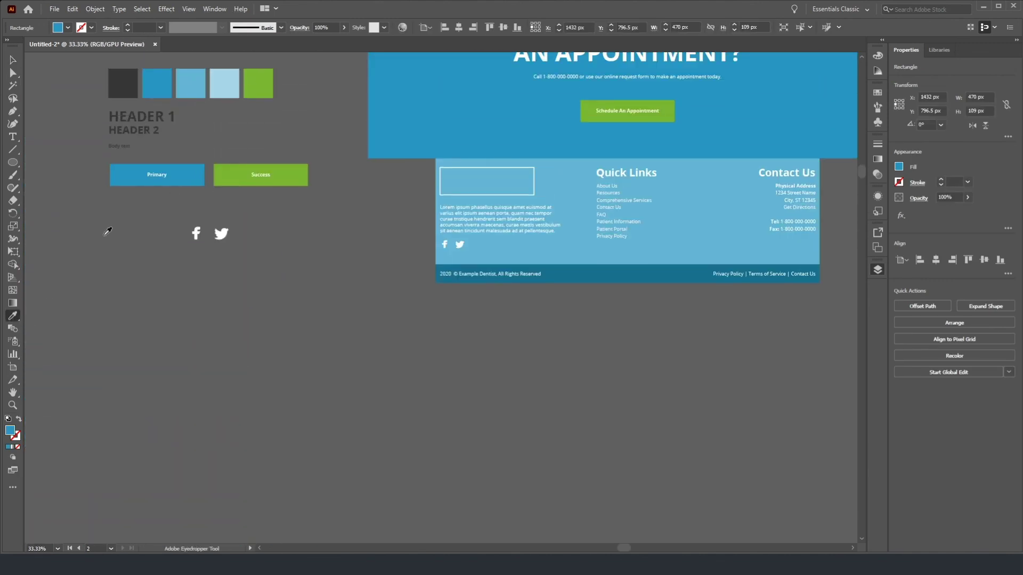
left_click(223, 170)
scroll(176, 410, "down", 5)
scroll(150, 458, "left", 5)
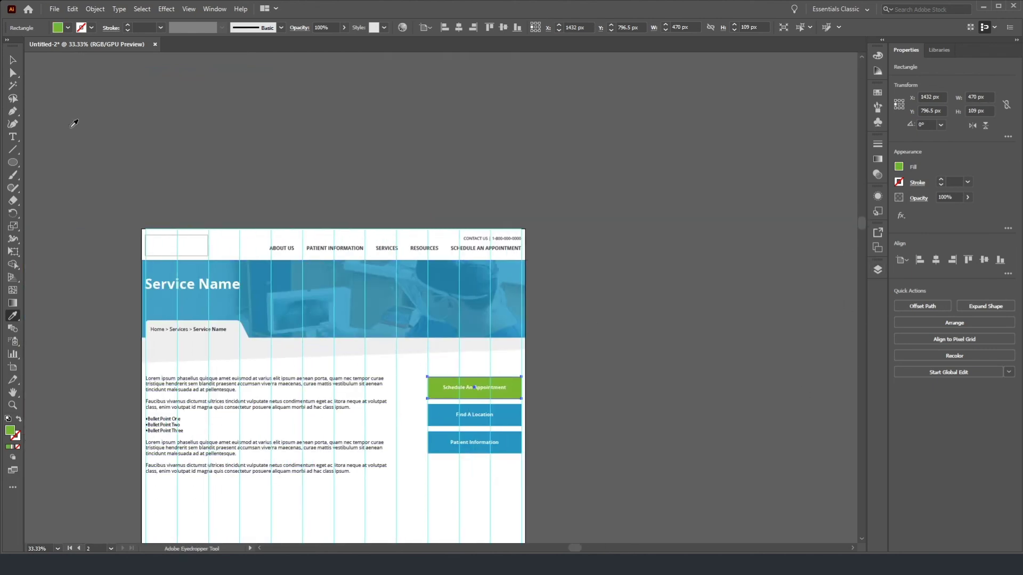
left_click(13, 59)
left_click(97, 125)
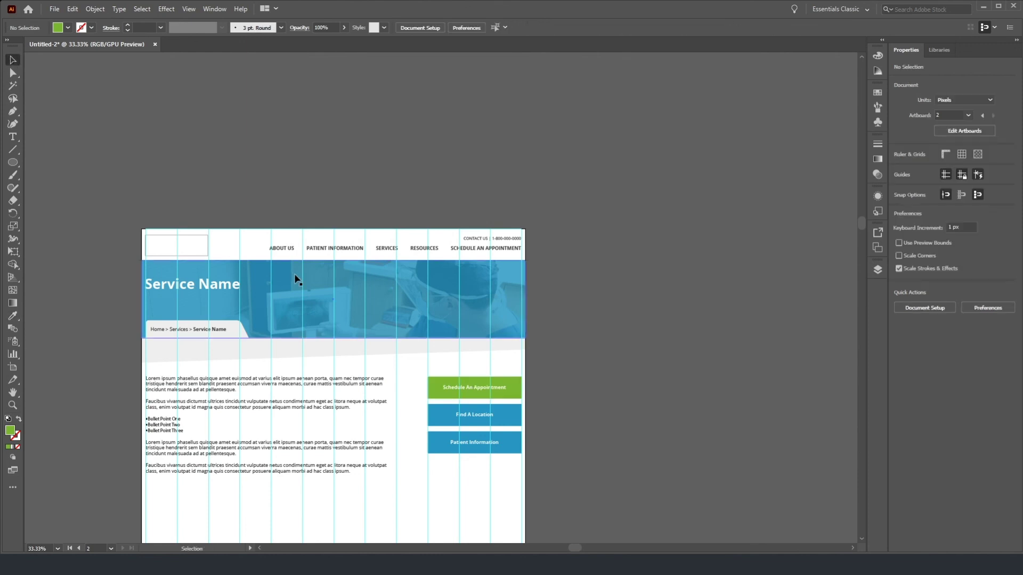
Step: Draw a rectangle about 619 by 374 px below the body text, across the first four columns
scroll(294, 281, "down", 2)
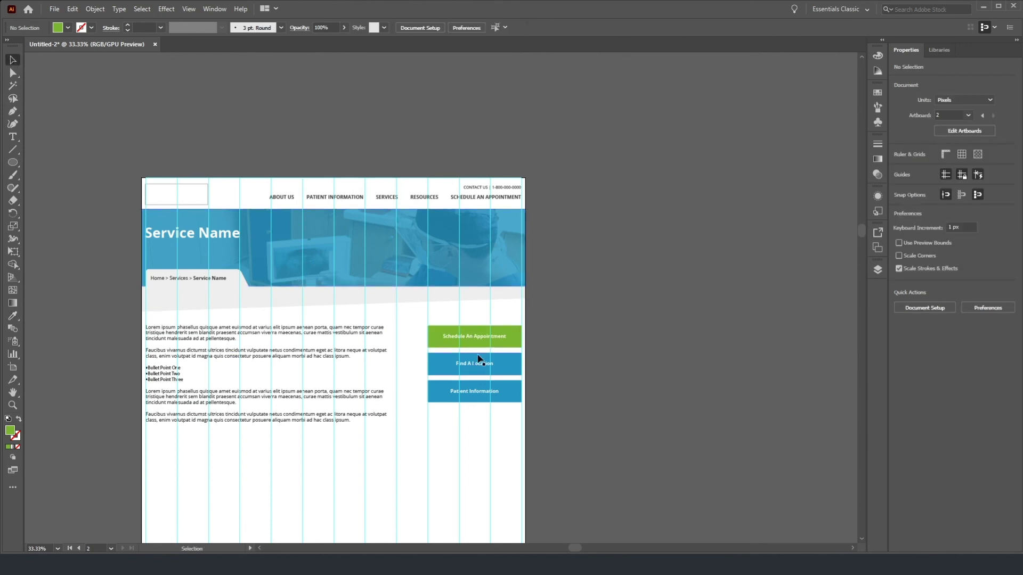
scroll(402, 363, "down", 2)
scroll(405, 370, "down", 2)
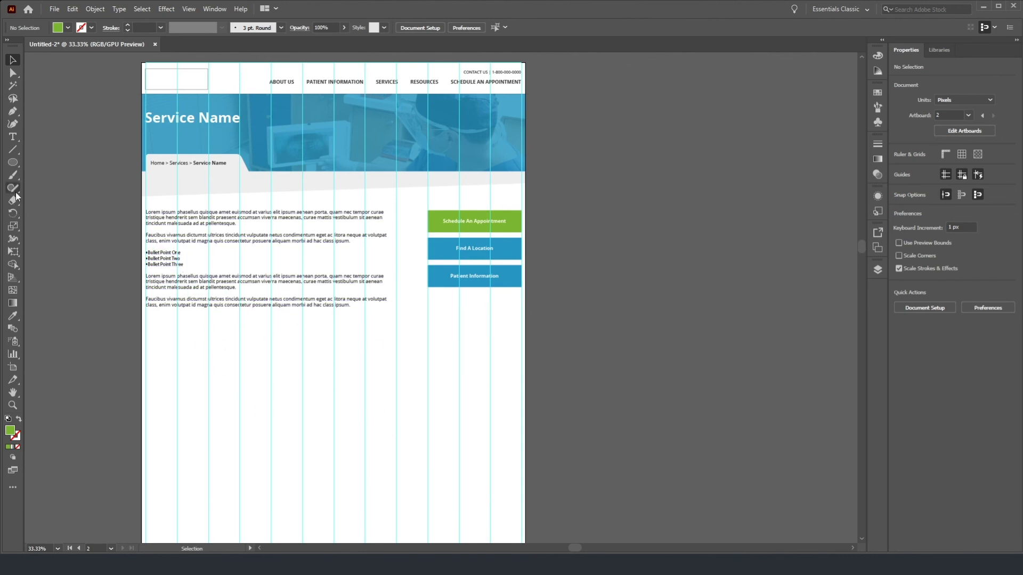
left_click(13, 150)
left_click(13, 164)
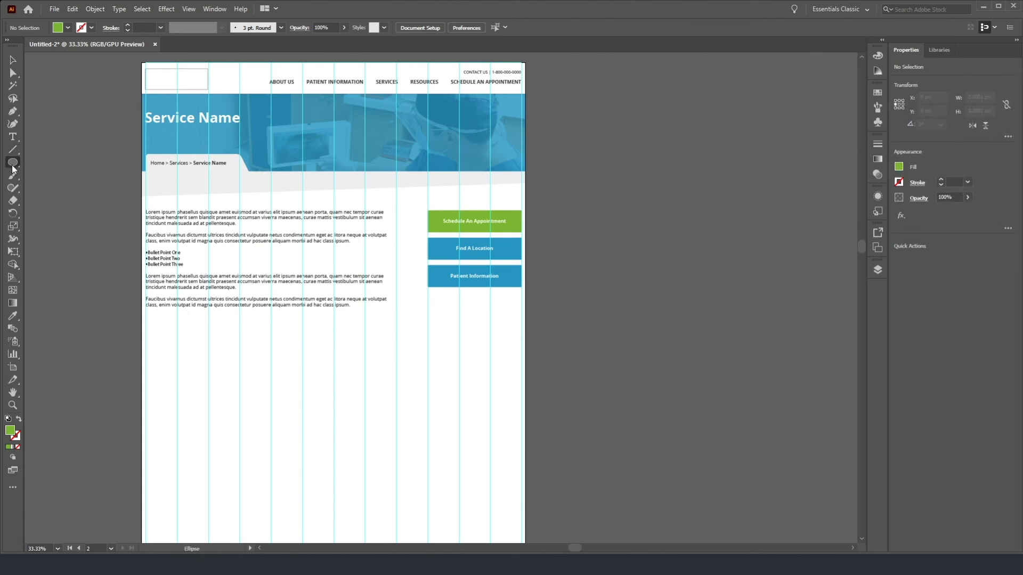
key("m")
scroll(183, 359, "down", 2)
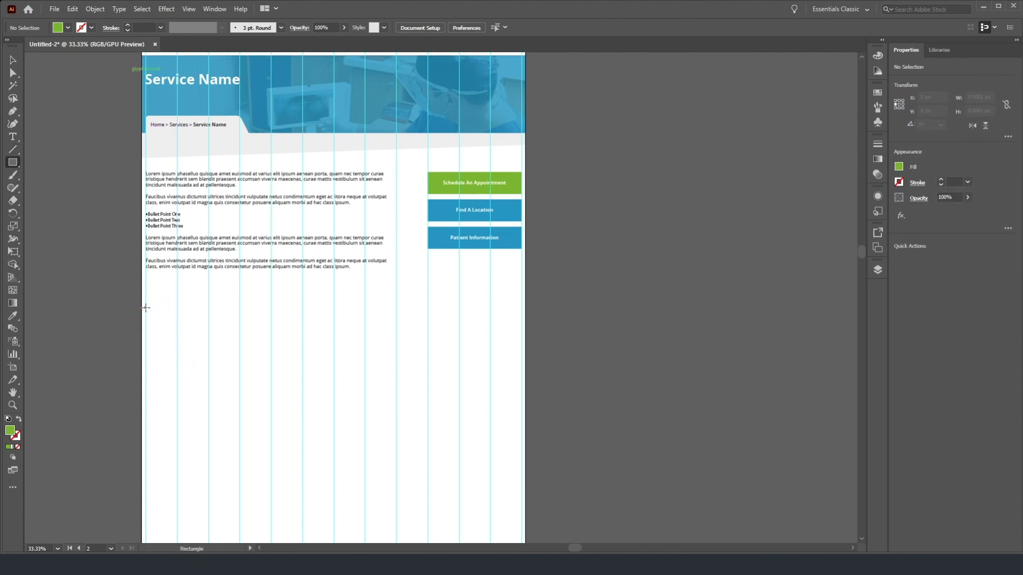
left_click_drag(147, 304, 272, 379)
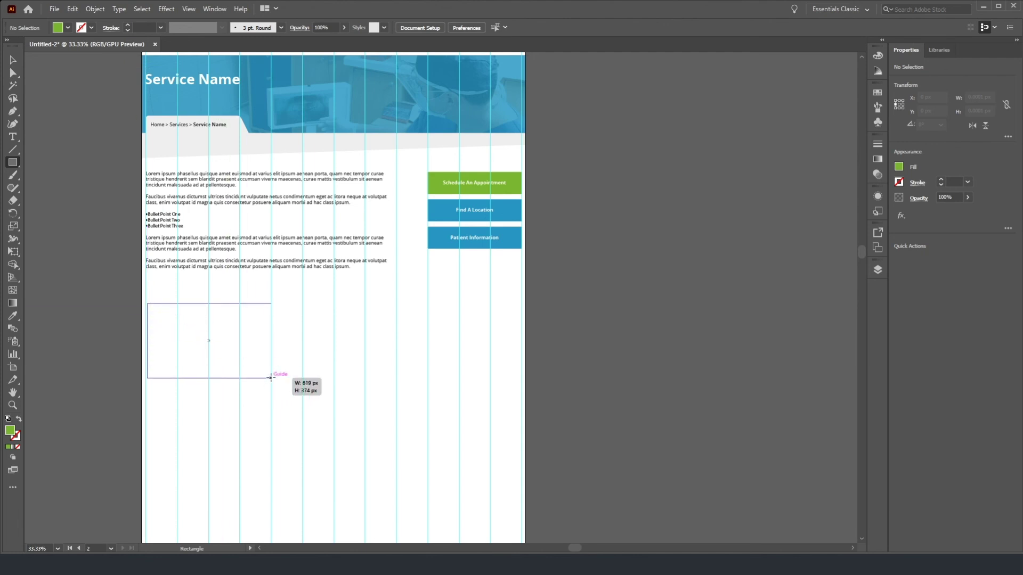
left_click_drag(271, 378, 272, 378)
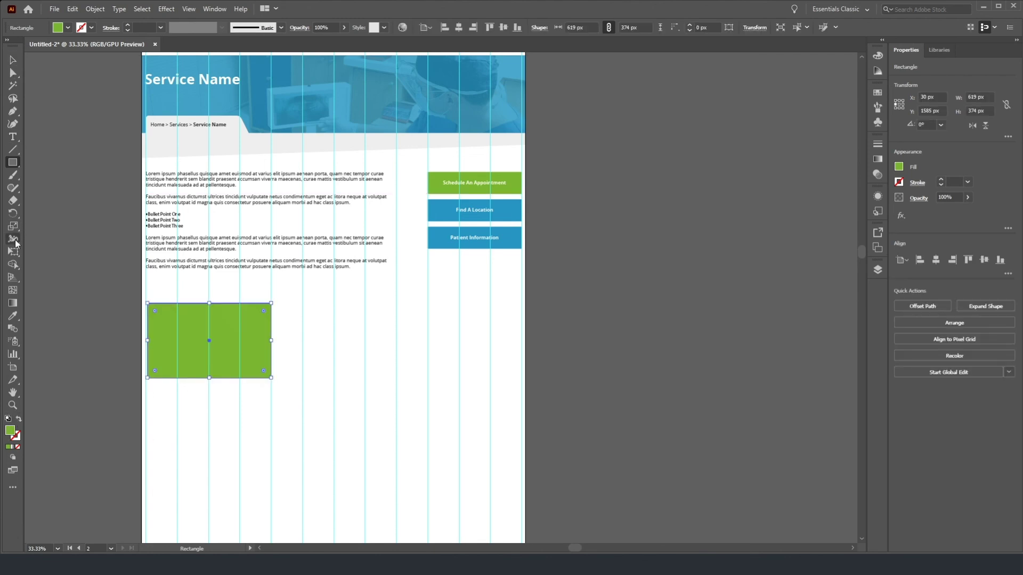
Step: Fill the new rectangle with the lightest blue sampled from the style guide's colour swatches
left_click(13, 316)
scroll(709, 286, "down", 3)
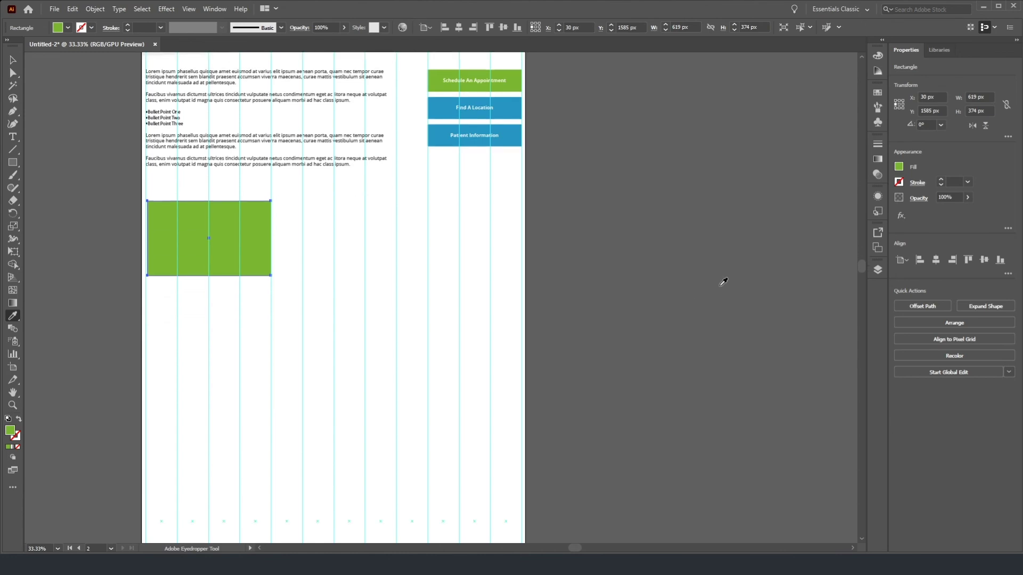
scroll(682, 267, "up", 10)
scroll(472, 191, "up", 3)
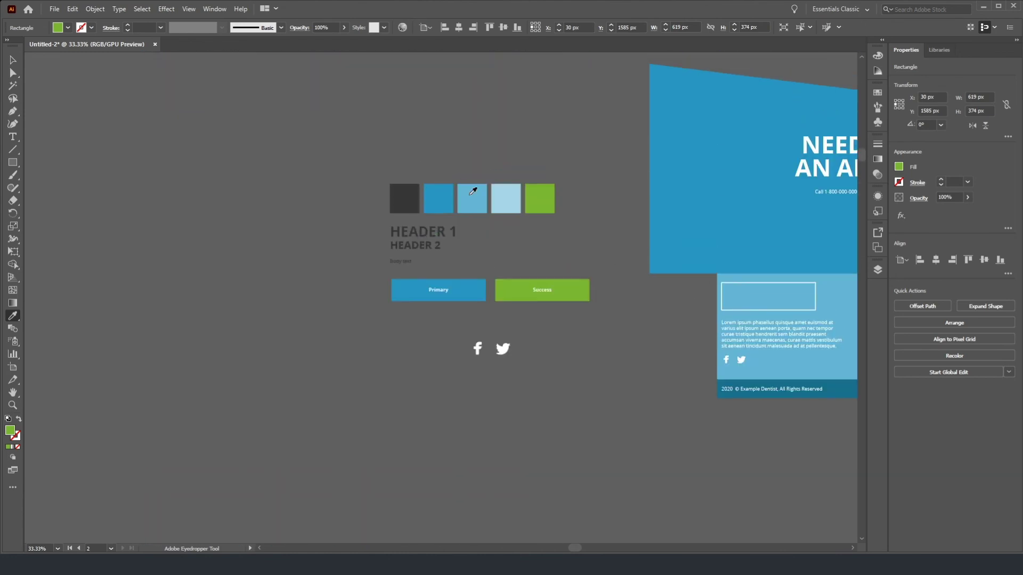
left_click(506, 198)
scroll(287, 371, "down", 10)
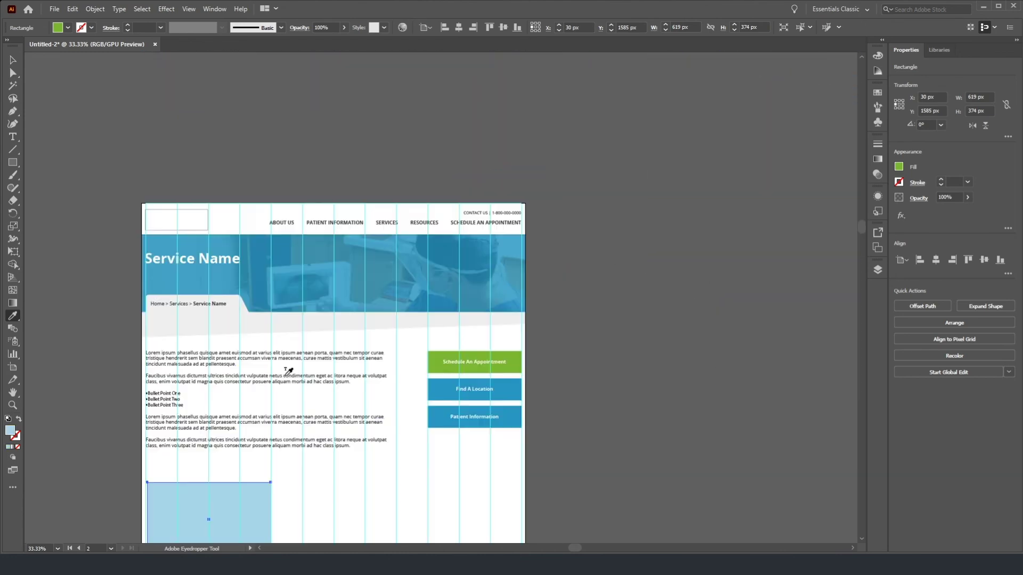
scroll(267, 400, "down", 5)
Step: Extend the rectangle's left edge to the first column guide, 627 px wide, and duplicate it twice alongside across all twelve columns
left_click(13, 60)
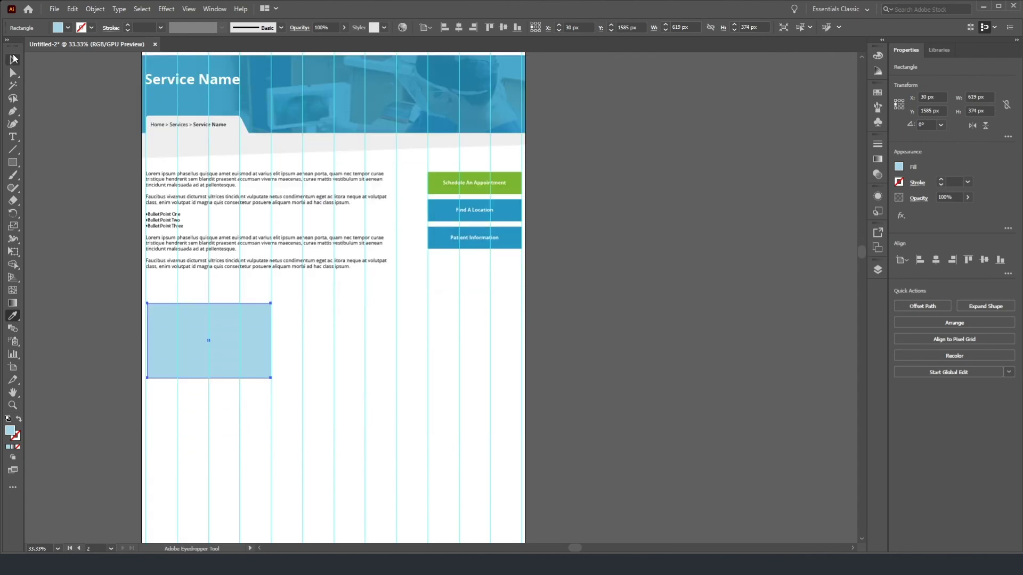
scroll(207, 372, "up", 2)
left_click_drag(67, 295, 64, 294)
left_click_drag(220, 292, 456, 308)
left_click_drag(388, 275, 388, 275)
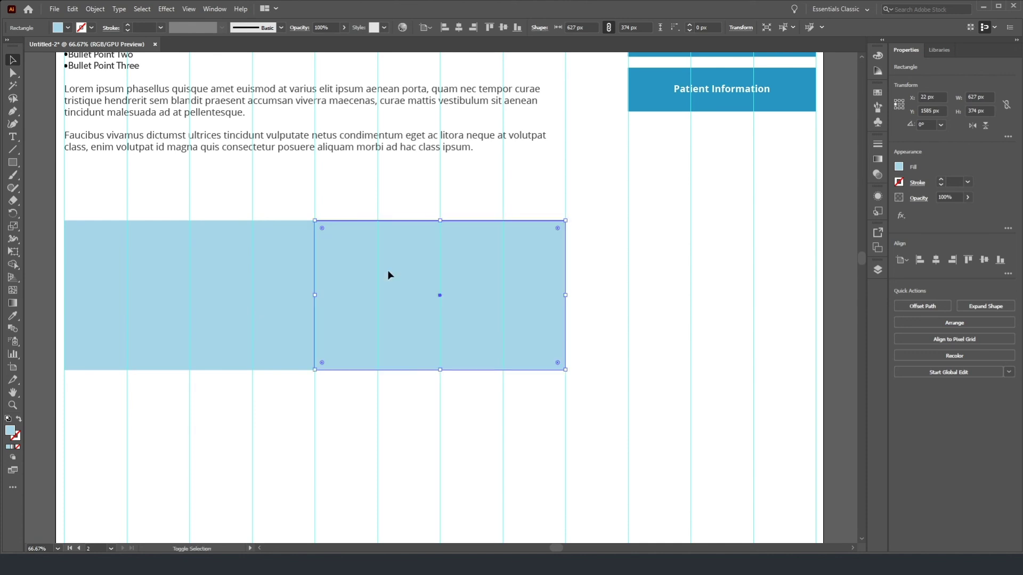
key("ctrl+shift+a")
left_click(500, 287)
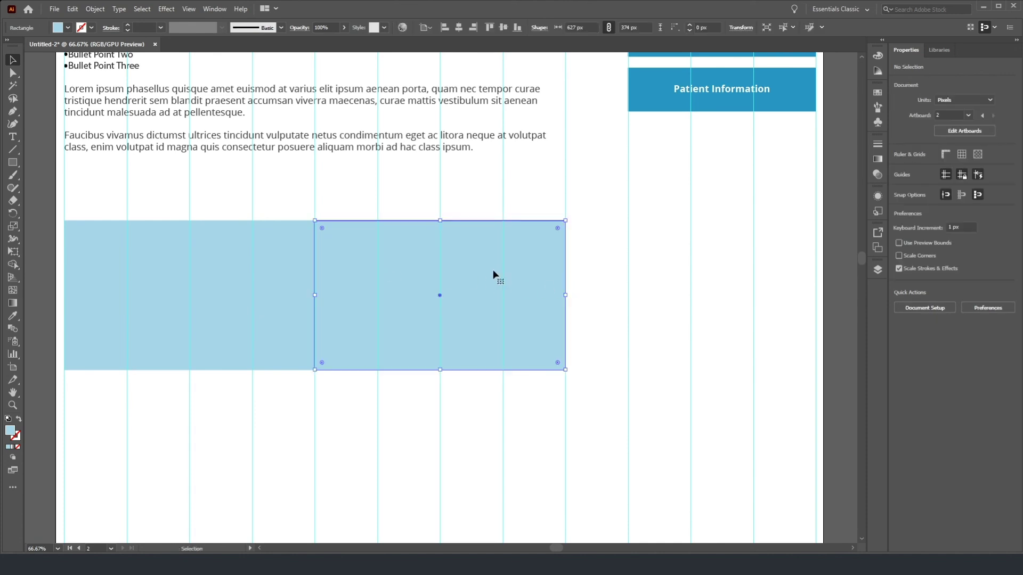
left_click_drag(443, 274, 694, 281)
Step: Narrow the three light blue rectangles together to about 610 px wide each
left_click(244, 281)
left_click(407, 293, "shift")
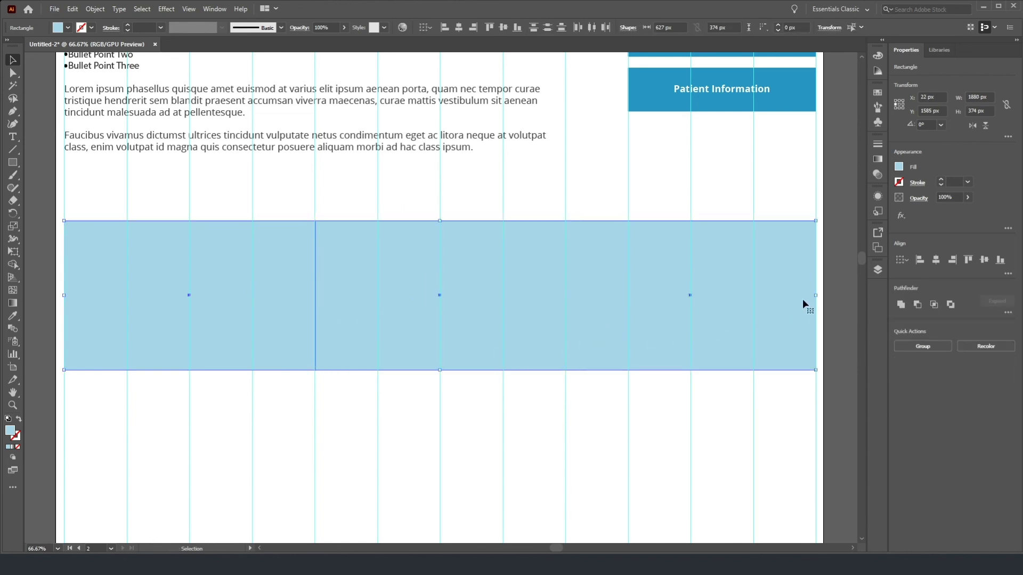
left_click_drag(815, 295, 795, 293)
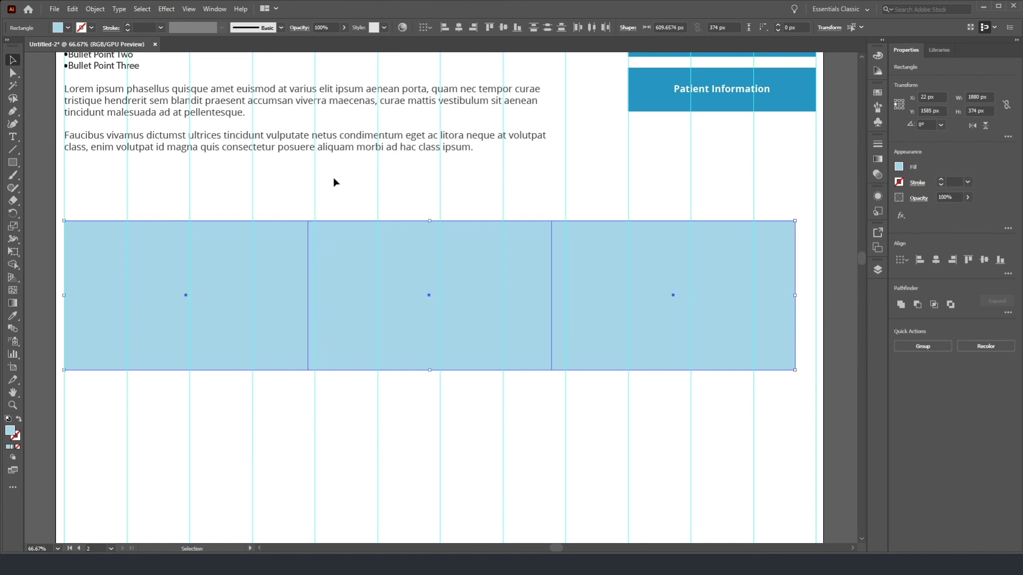
left_click(334, 183)
Step: Move the third rectangle flush with the last column guide and centre the middle one horizontally, leaving even gaps
left_click(593, 327)
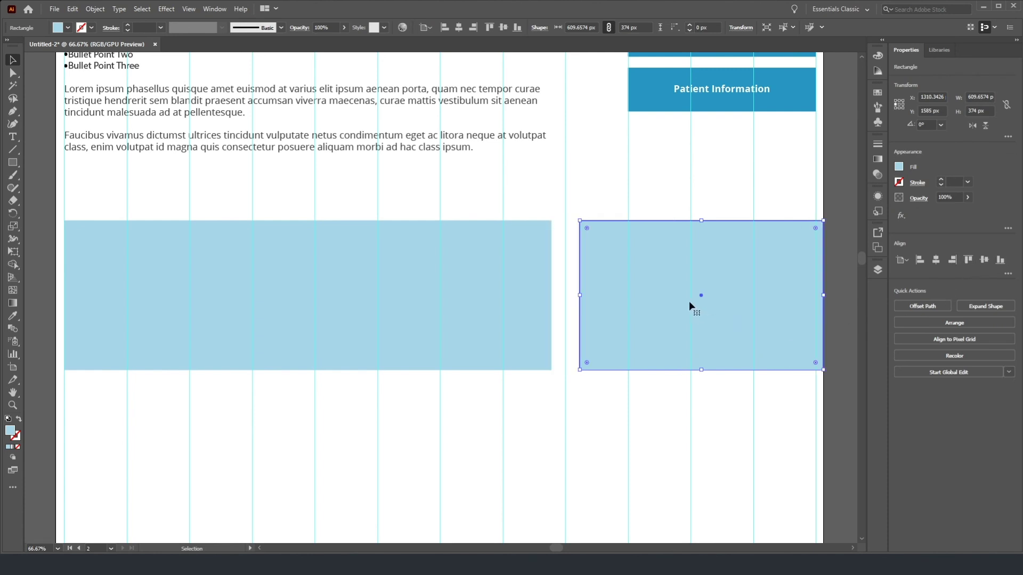
left_click_drag(725, 289, 718, 289)
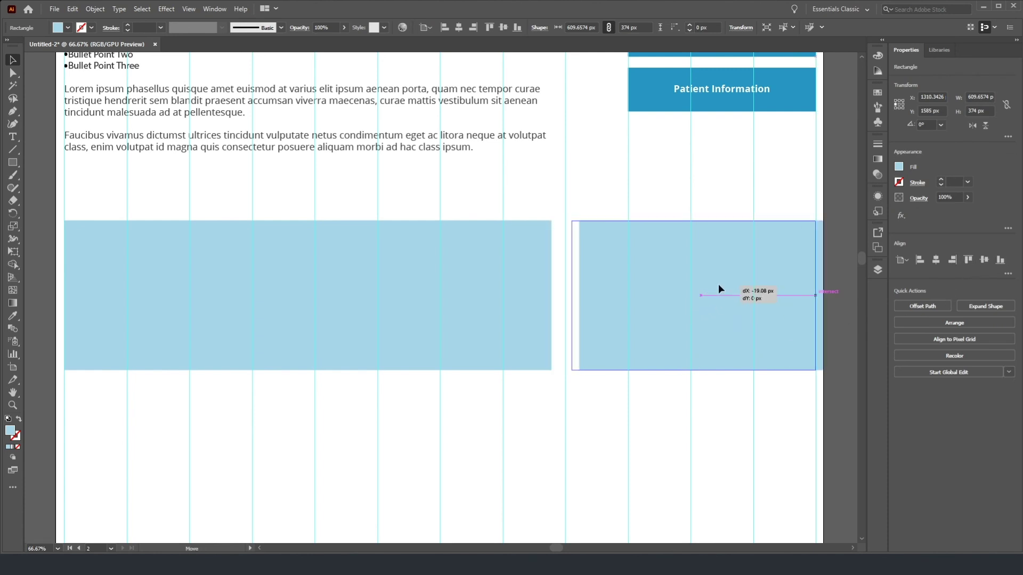
left_click(375, 299)
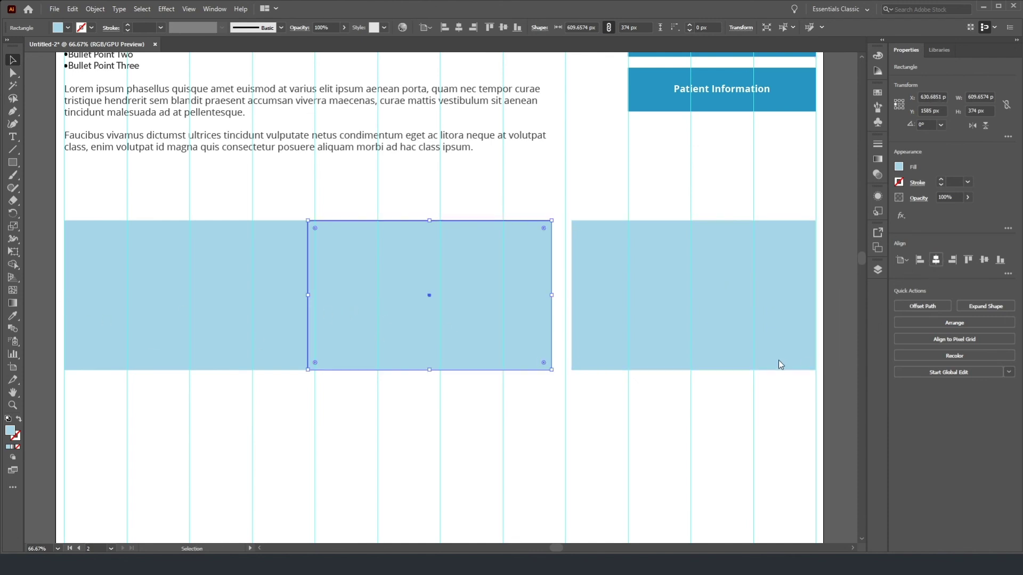
Step: Duplicate the row of three rectangles straight down by about 403 px to form a second row
left_click(226, 297)
left_click(437, 309, "shift")
left_click(612, 336, "shift")
left_click_drag(508, 303, 502, 464)
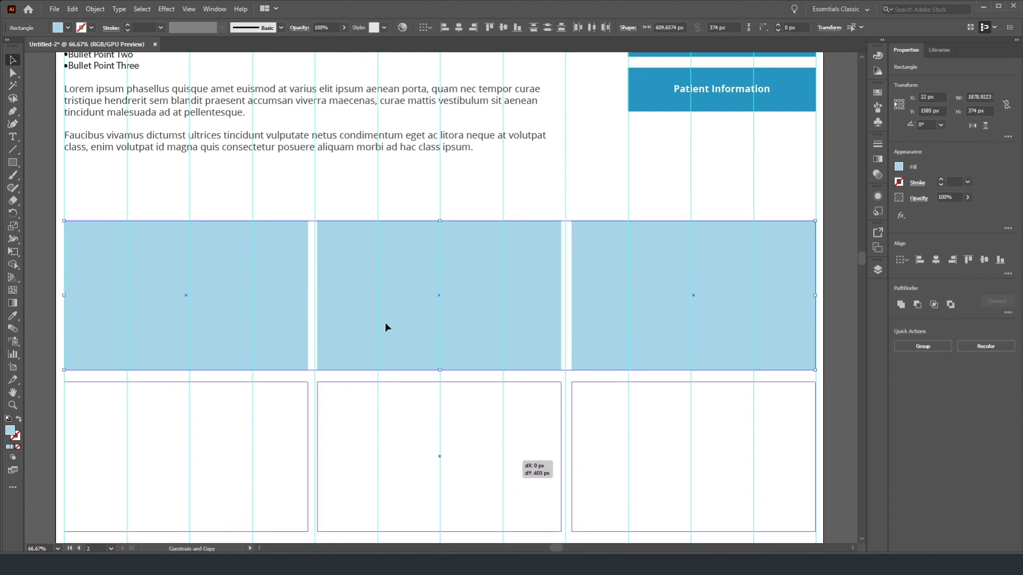
Step: Review the Services page layout from the hero down to the two rows of light blue boxes
left_click_drag(257, 198, 256, 192)
left_click(249, 189)
key("ctrl+minus")
key("ctrl+minus")
key("ctrl+minus")
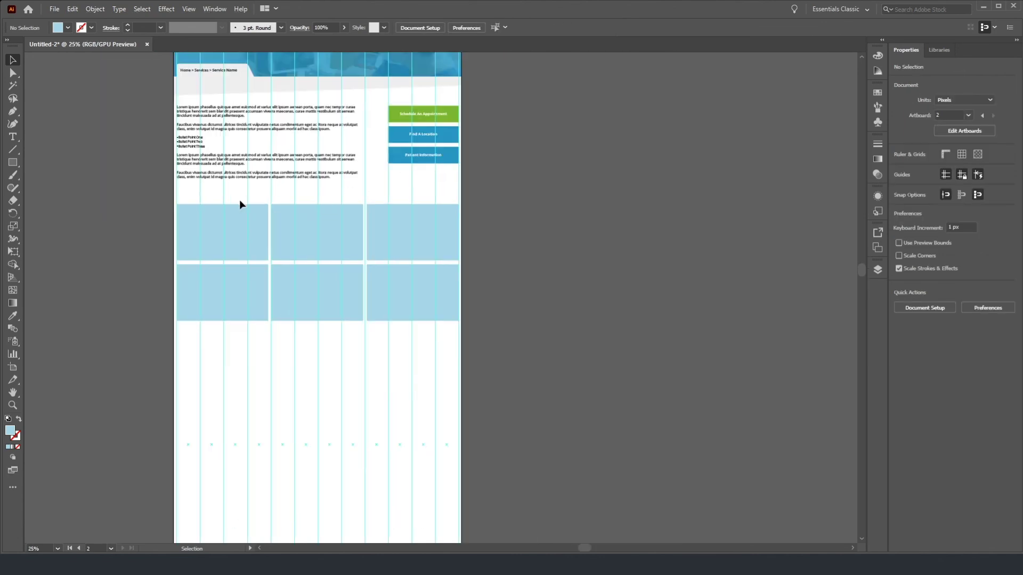
scroll(229, 213, "up", 2)
scroll(228, 218, "down", 3)
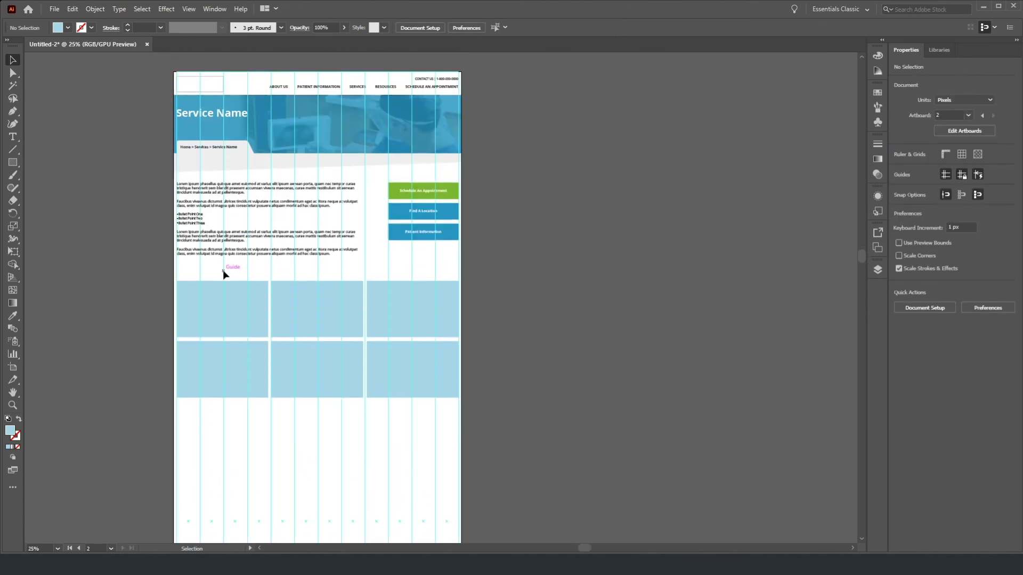
scroll(213, 274, "up", 2)
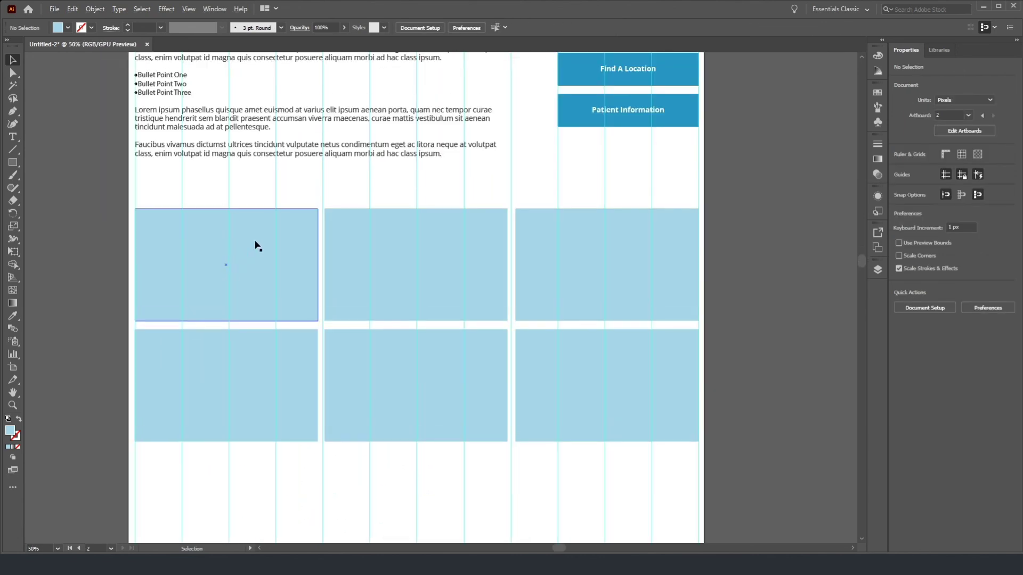
scroll(254, 245, "down", 1)
scroll(254, 245, "up", 3)
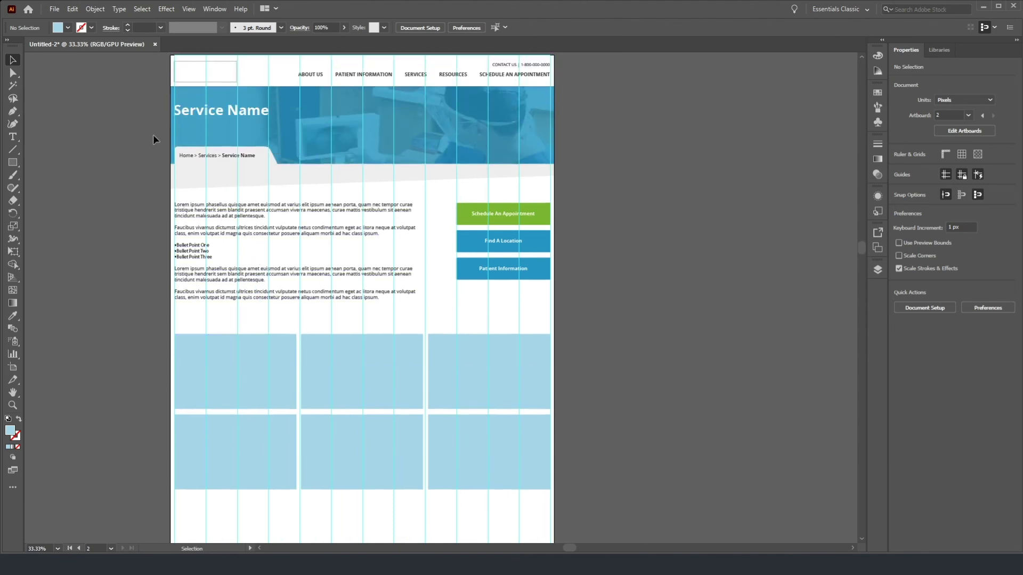
scroll(284, 370, "down", 1)
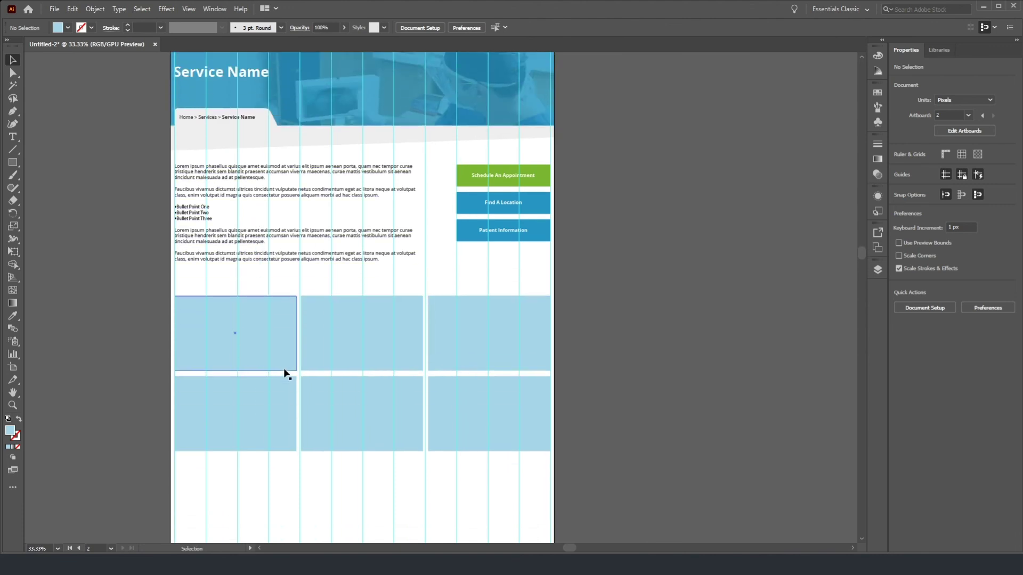
Step: Add a "Service Name" text label inside the first light blue box of the upper row
left_click(13, 137)
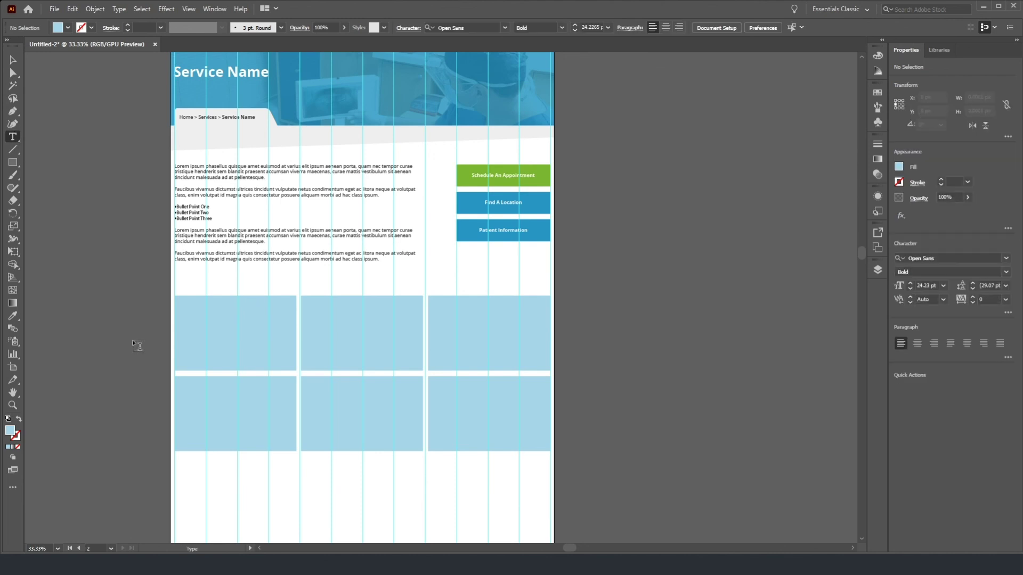
left_click(264, 373)
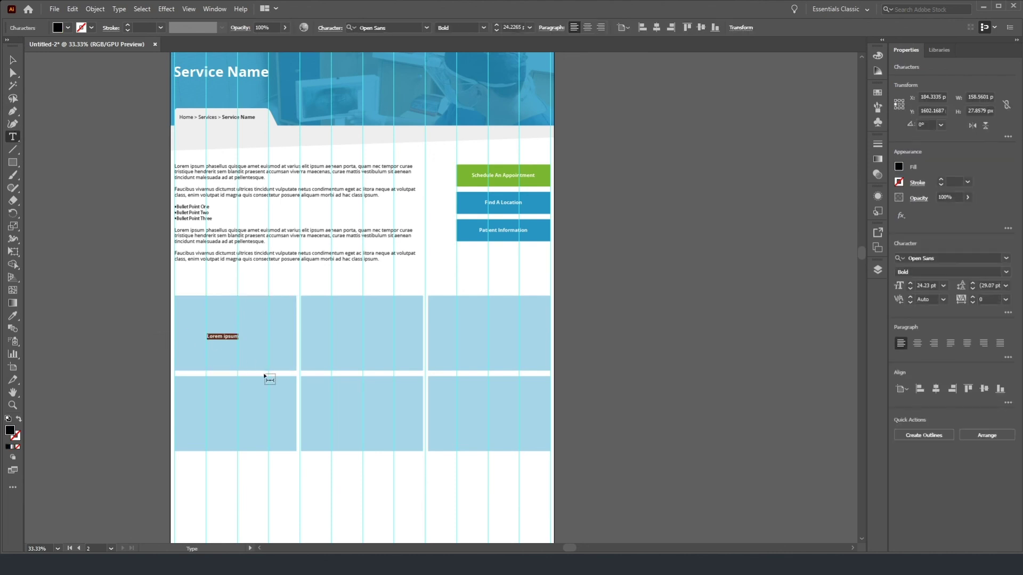
type("Service One")
key("shift+Left")
key("shift+Left")
key("shift+Left")
type("Name")
Step: Sample a heading from the style guide artboard with the Eyedropper to apply its style to the Service Name label
left_click(13, 60)
left_click(13, 315)
scroll(520, 184, "up", 5)
scroll(521, 184, "up", 7)
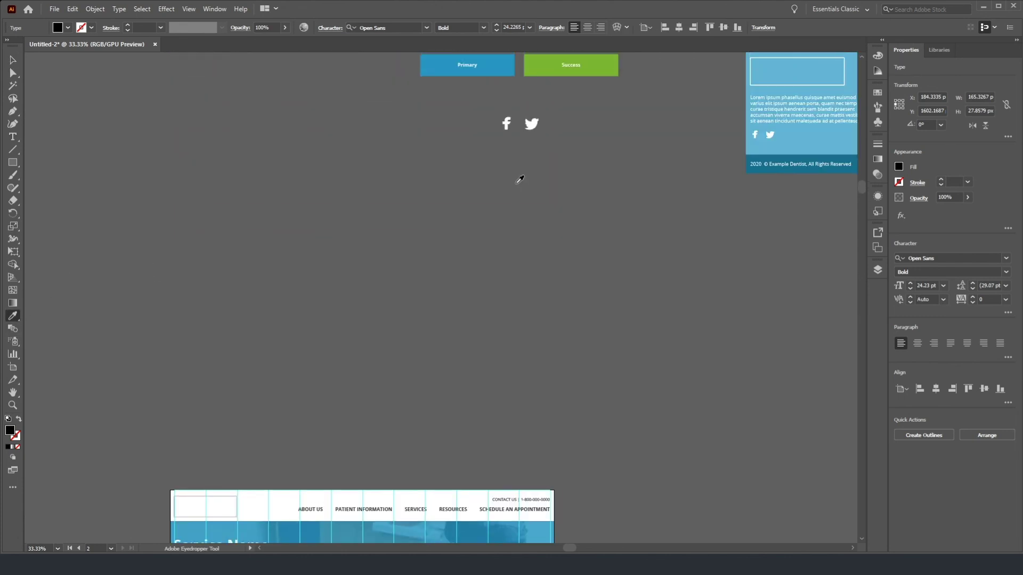
left_click(446, 159)
scroll(292, 380, "down", 10)
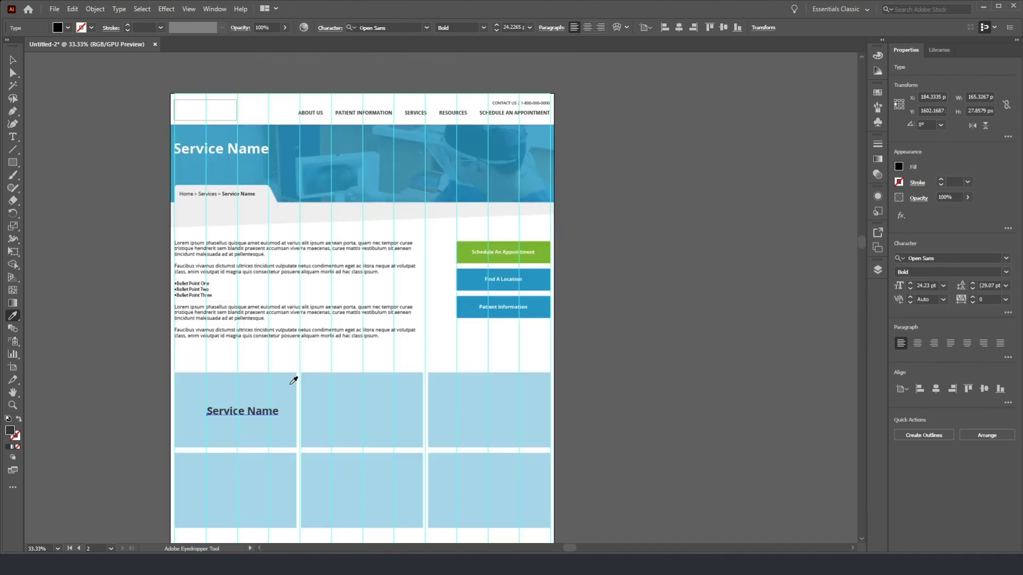
Step: Move the Service Name label to the middle of the first light blue box
key("ctrl+equal")
key("ctrl+equal")
key("v")
left_click_drag(251, 326, 240, 326)
left_click_drag(361, 351, 362, 350)
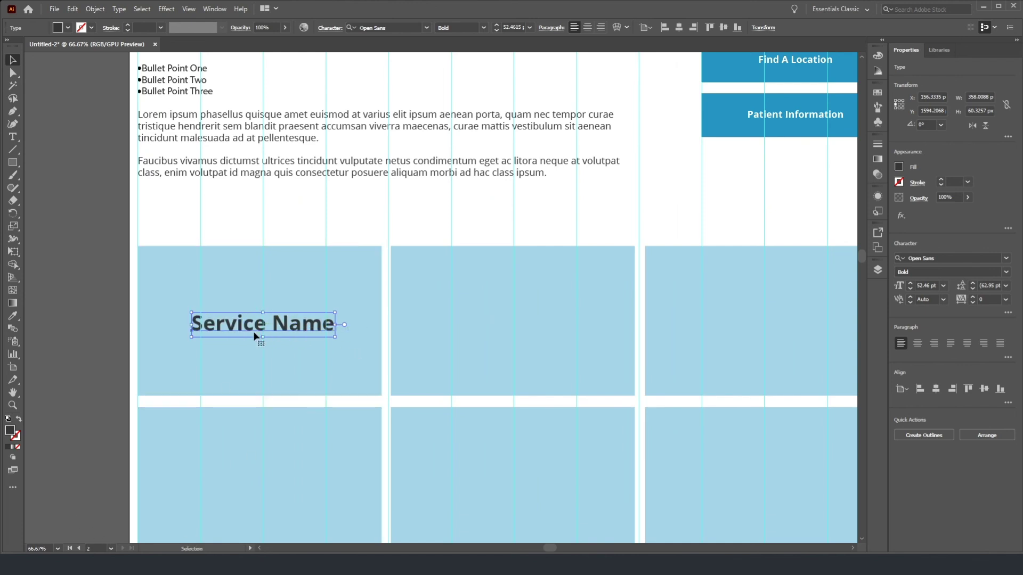
mouse_move(246, 330)
left_mouse_down()
mouse_move(233, 351)
mouse_move(240, 326)
left_mouse_up()
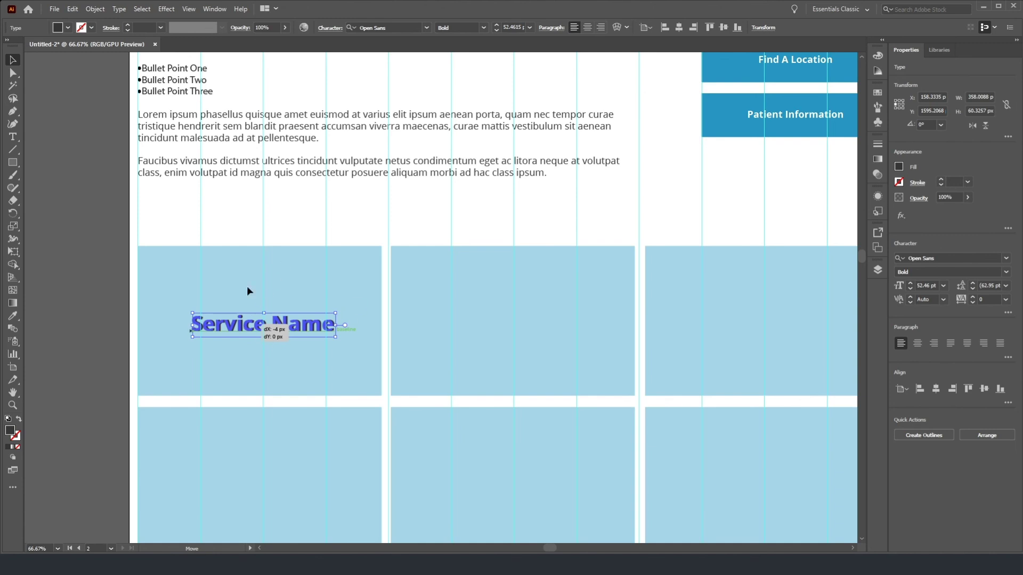
left_click_drag(235, 328, 235, 328)
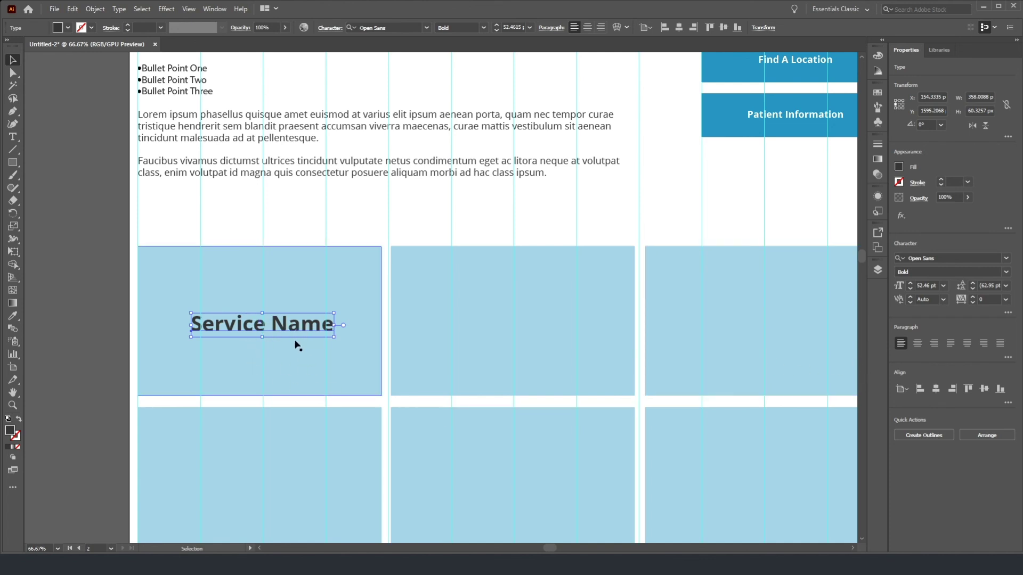
Step: Duplicate the Service Name label into the upper row's middle box and centre it horizontally on the artboard
left_click_drag(301, 334, 538, 314)
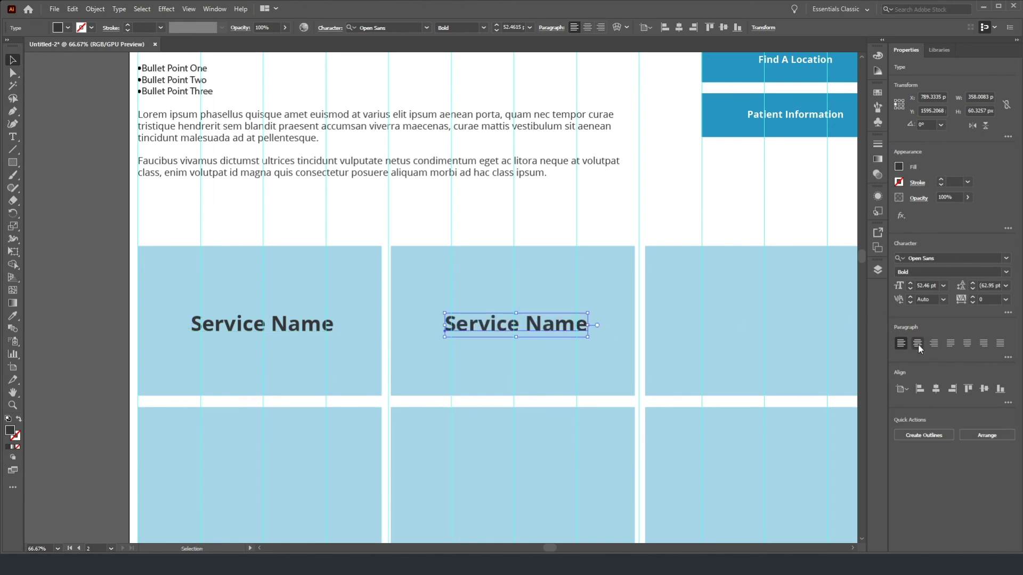
left_click(936, 389)
left_click_drag(542, 337, 539, 338)
Step: Duplicate the Service Name label into the third box of the upper row, level with the other two
left_click(248, 330)
scroll(479, 357, "down", 3)
left_click_drag(506, 254, 673, 267)
scroll(673, 267, "down", 2)
scroll(730, 275, "up", 1)
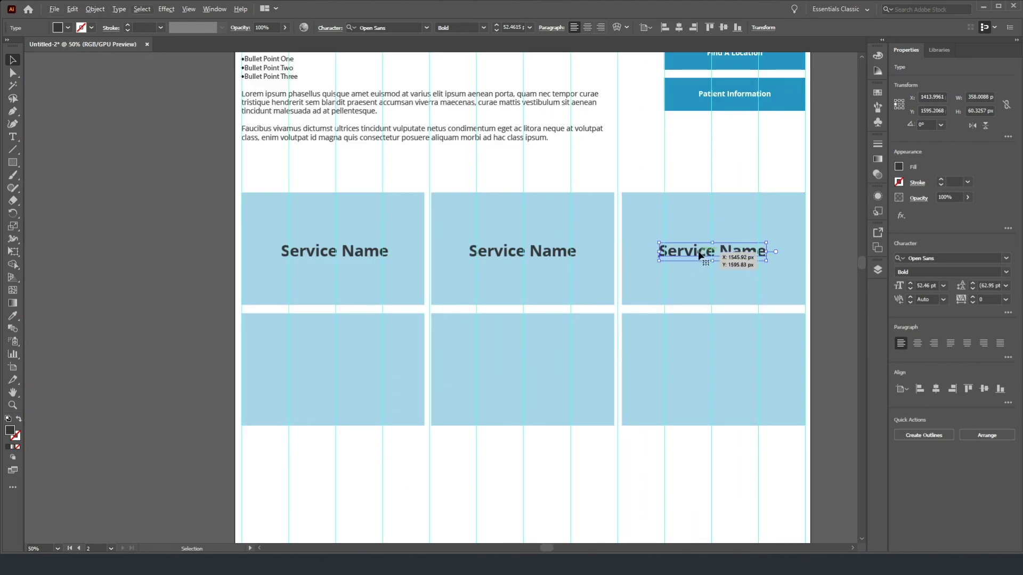
Step: Duplicate the three Service Name labels straight down by about 388 px into the second row of boxes
left_click(470, 250, "shift")
left_click(325, 255, "shift")
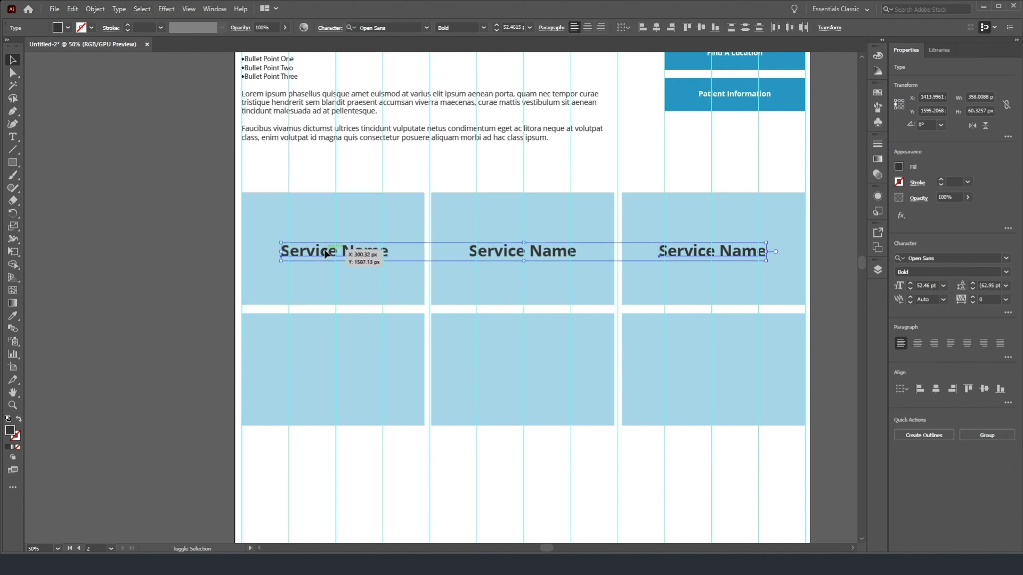
left_click_drag(525, 255, 461, 473)
left_click_drag(516, 368, 515, 369)
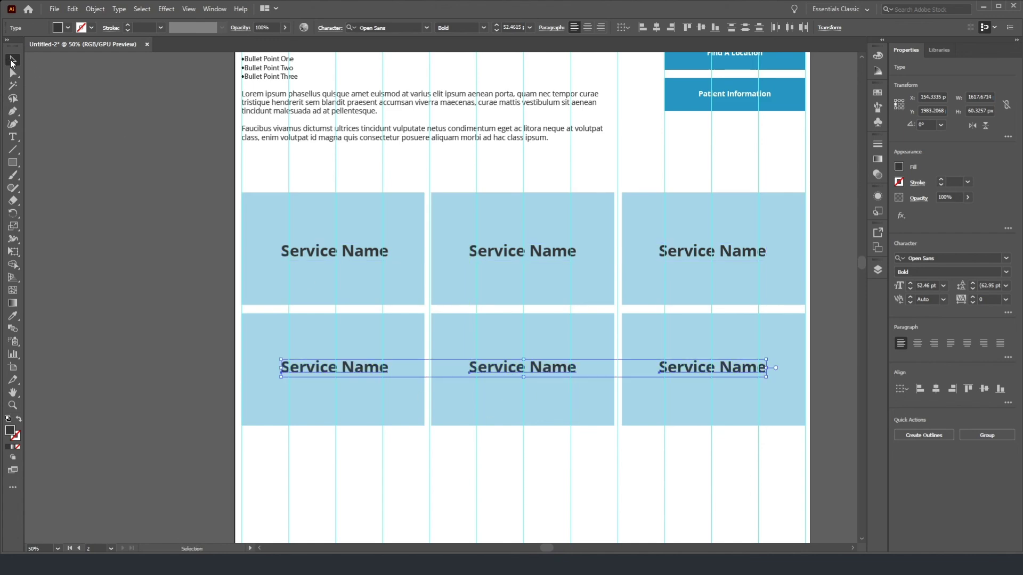
left_click(227, 200)
Step: Compare the whole Services page with the homepage, checking the empty space above the appointment banner
scroll(433, 243, "down", 5)
scroll(297, 267, "left", 2)
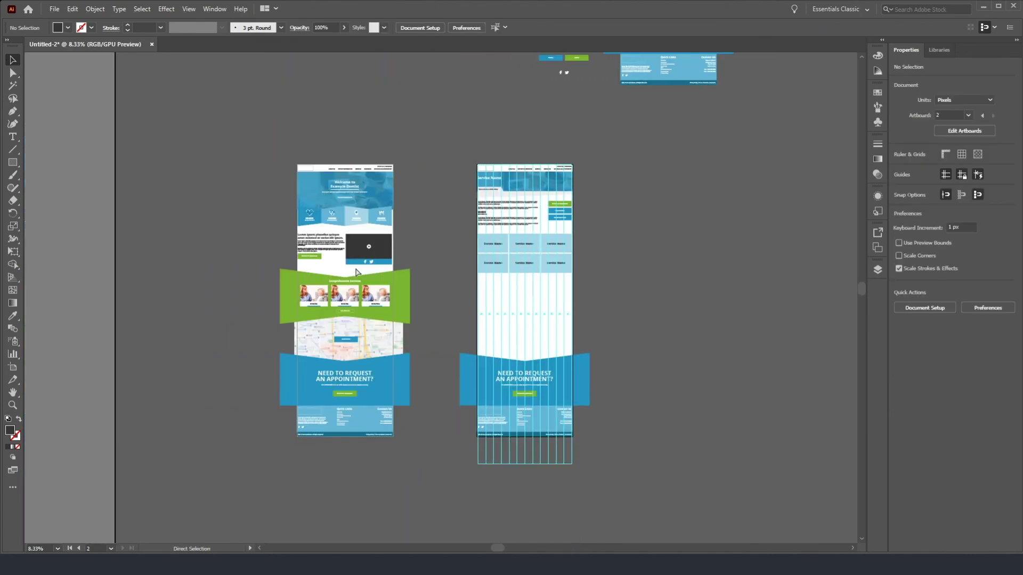
scroll(373, 264, "right", 2)
scroll(446, 260, "up", 3)
scroll(447, 260, "down", 3)
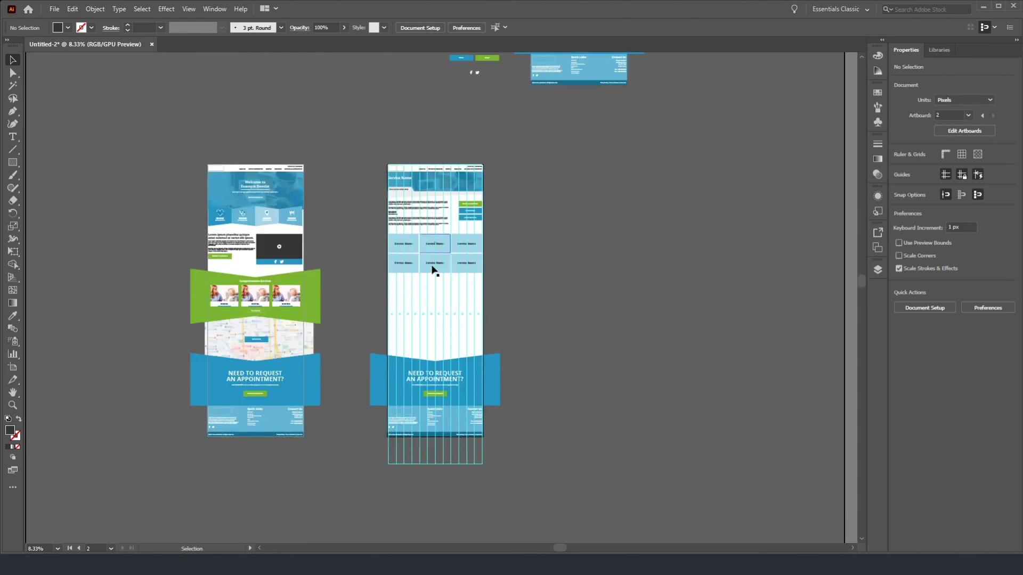
scroll(420, 261, "up", 1)
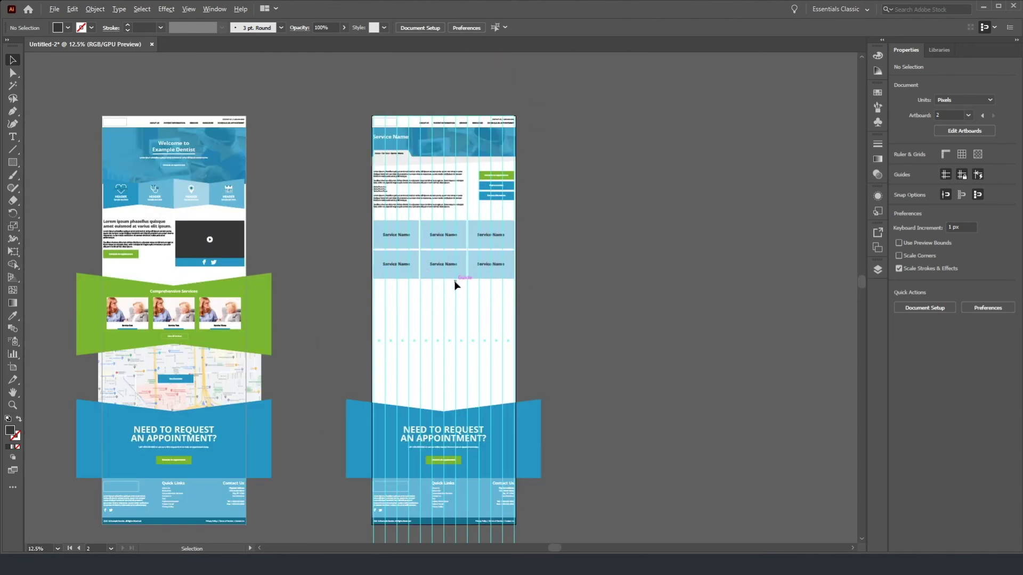
scroll(457, 285, "up", 1)
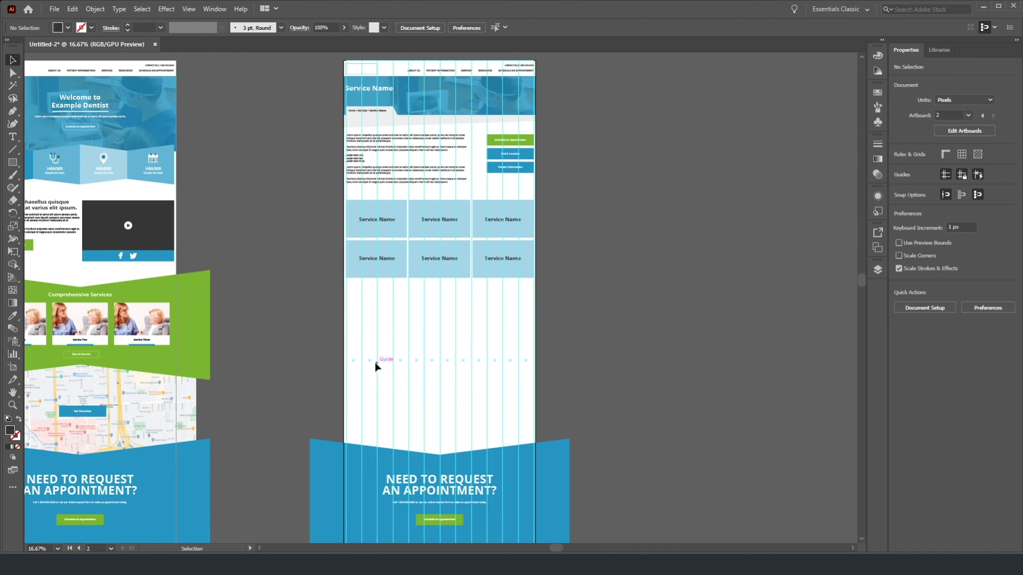
scroll(370, 340, "down", 3)
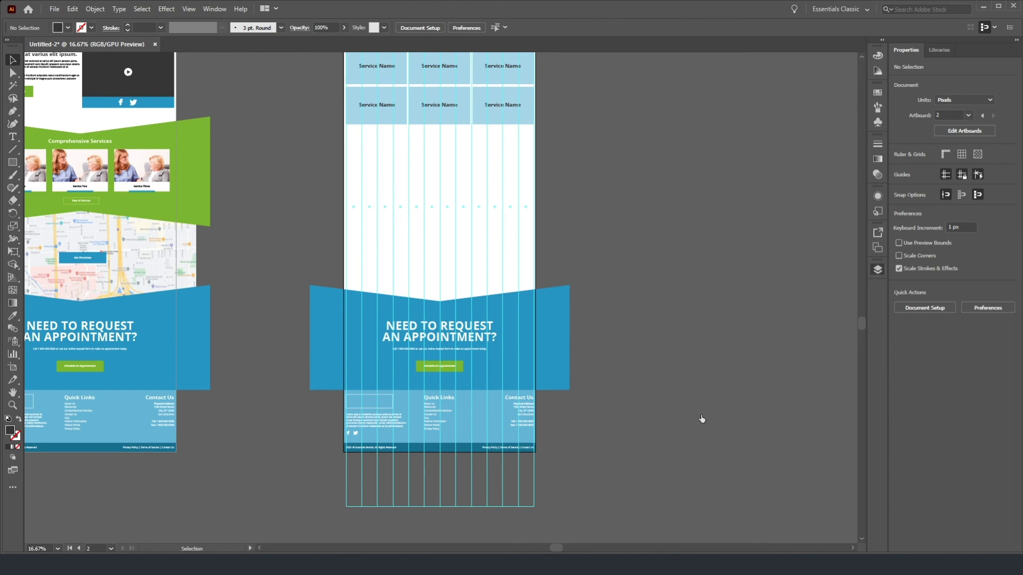
Step: Move the grouped appointment banner and footer up to just below the grid of service boxes
left_click(442, 344)
left_click_drag(441, 343, 448, 128)
scroll(426, 117, "up", 5)
scroll(440, 263, "up", 1)
scroll(440, 263, "up", 1)
scroll(442, 267, "down", 2)
scroll(422, 204, "up", 2)
scroll(443, 174, "up", 1)
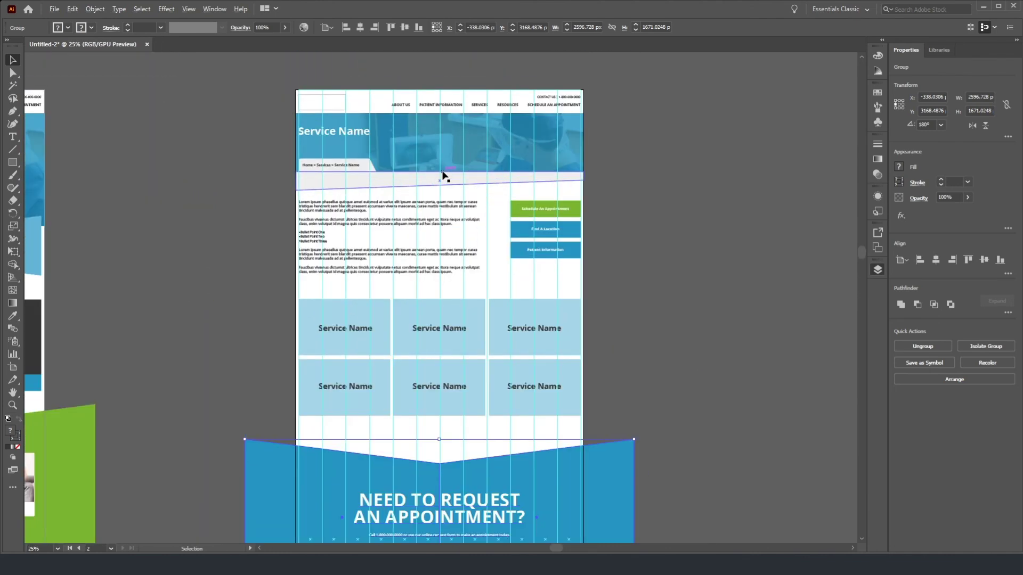
Step: Shorten the Services artboard to about 4004 px high so it ends at the footer's lower edge
scroll(427, 229, "down", 5)
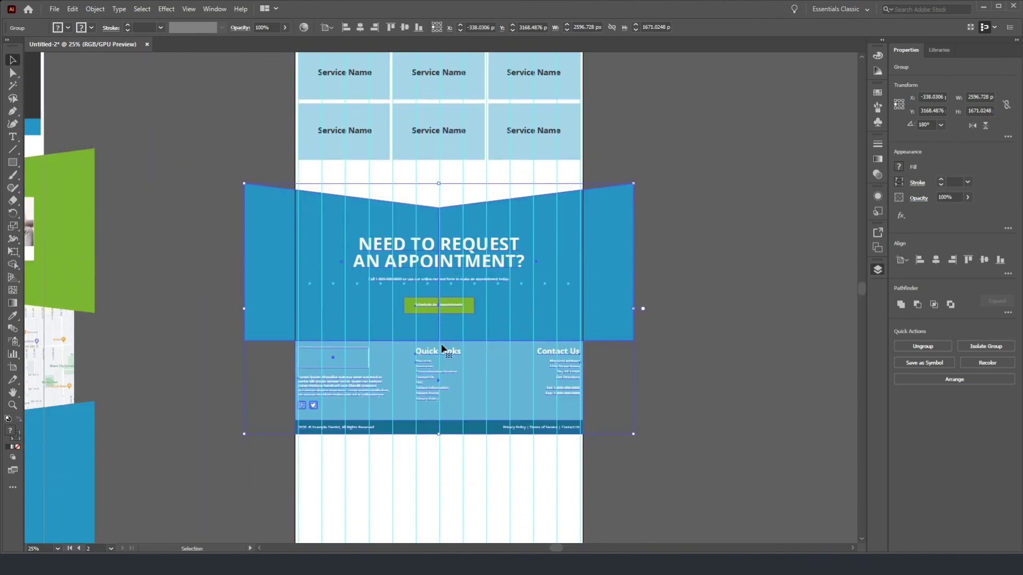
scroll(442, 352, "down", 3)
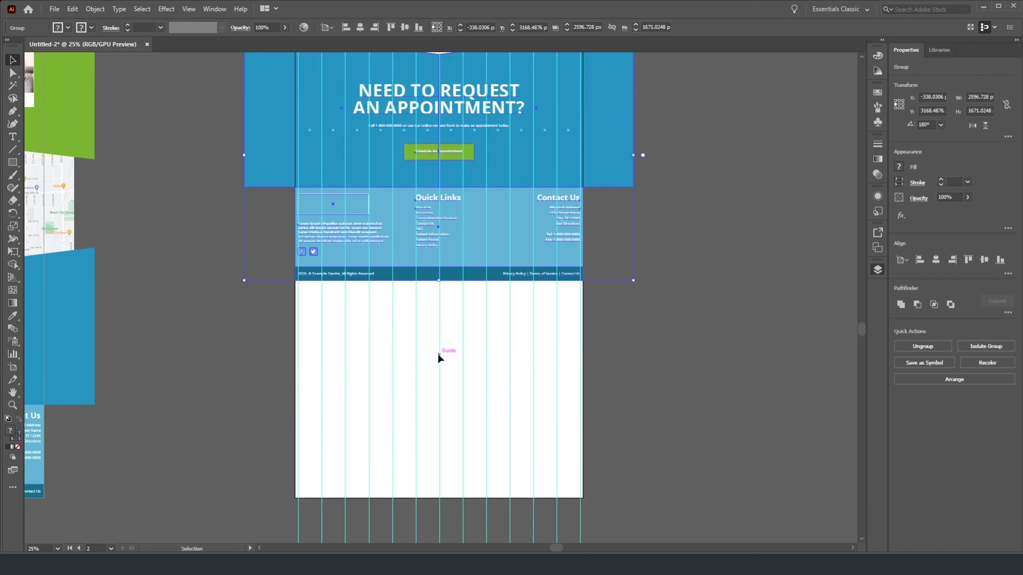
left_click(10, 370)
left_click_drag(440, 498, 440, 281)
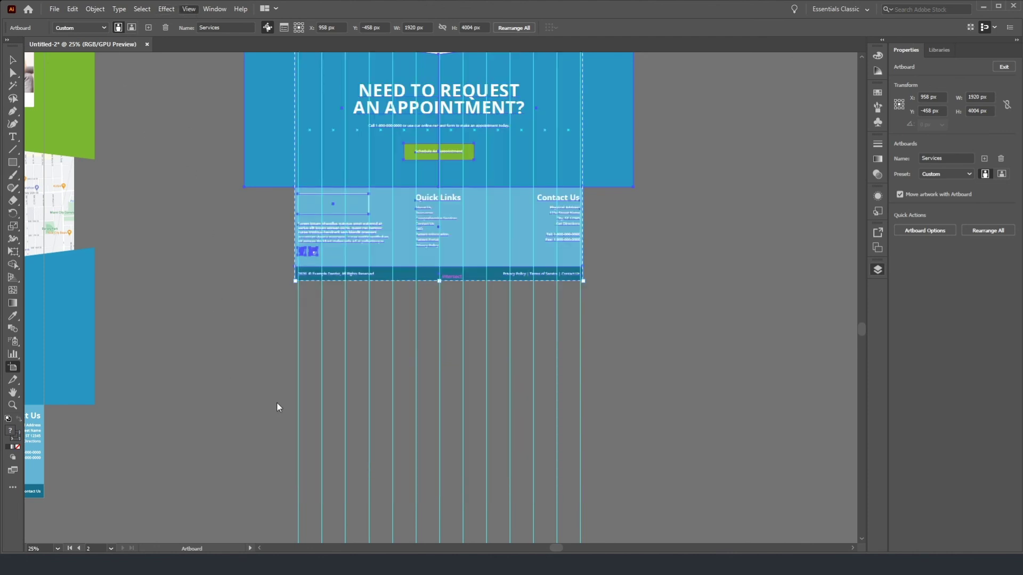
Step: Hide the column guides, leave artboard editing and deselect everything
key("ctrl+semicolon")
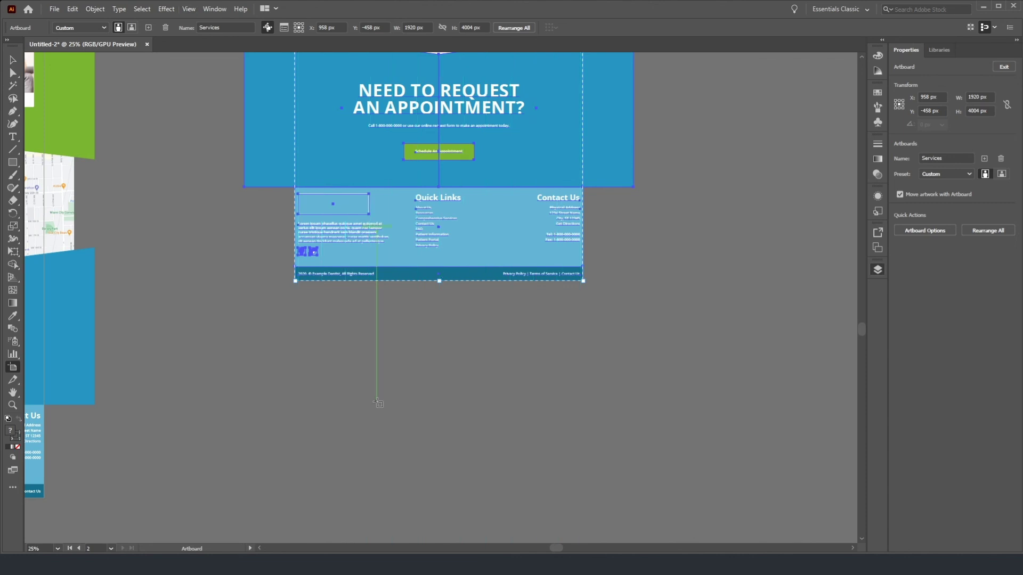
left_click(19, 63)
left_click(184, 144)
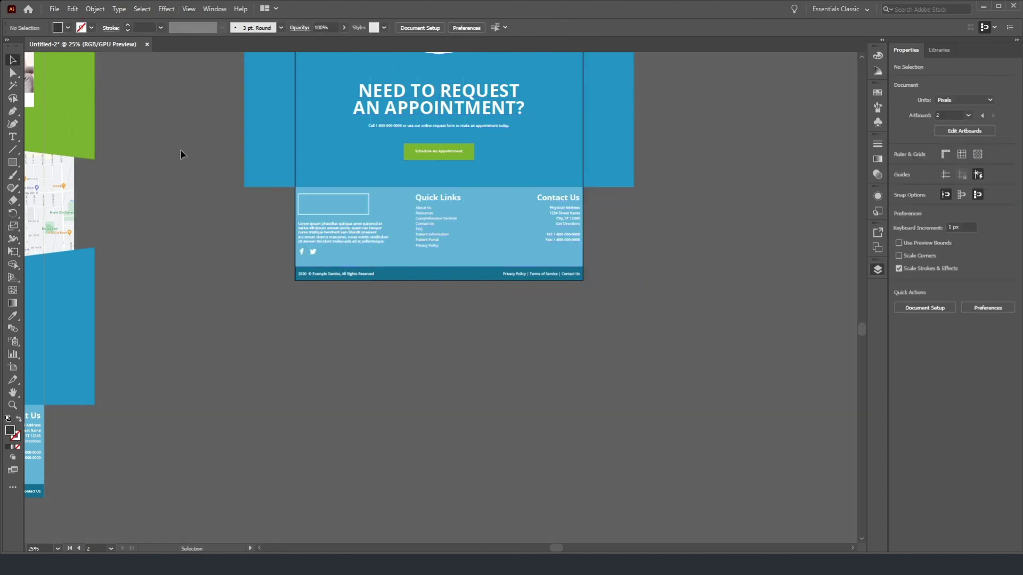
Step: Examine the Services page from header to footer and compare it with the homepage beside it
scroll(223, 168, "up", 5)
scroll(223, 173, "up", 3)
scroll(213, 175, "left", 10)
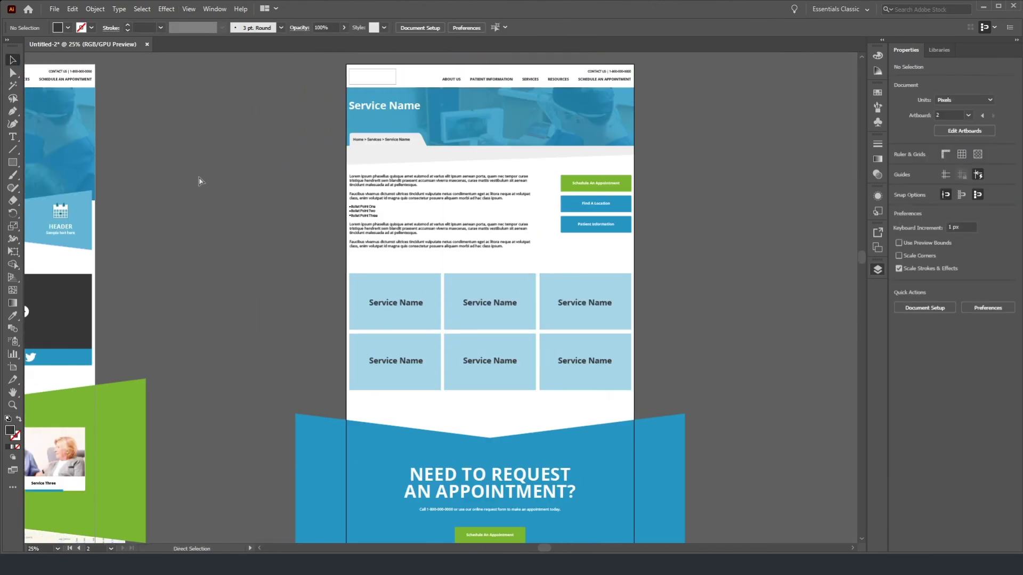
scroll(249, 179, "right", 5)
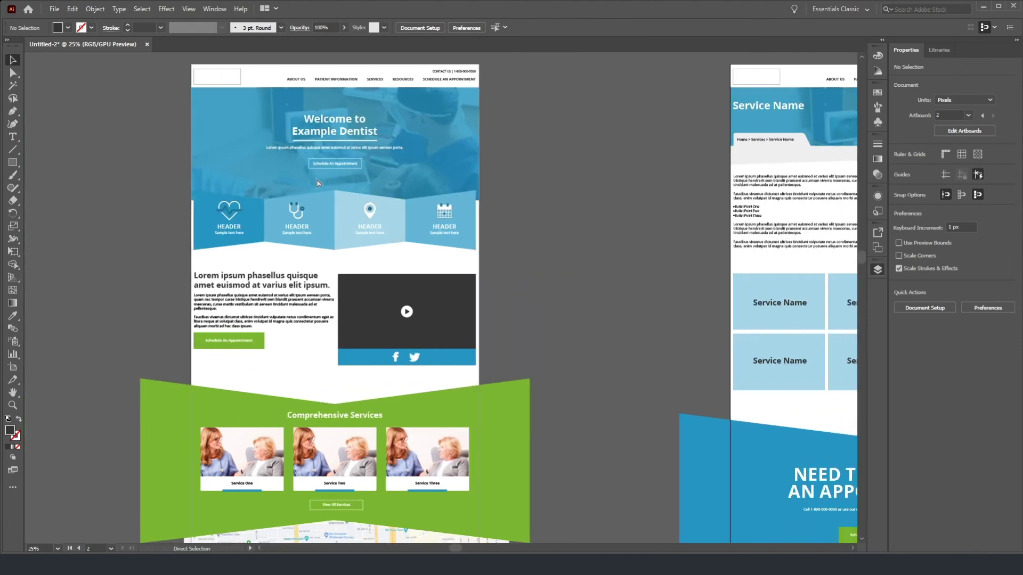
scroll(314, 186, "down", 6)
scroll(320, 191, "down", 5)
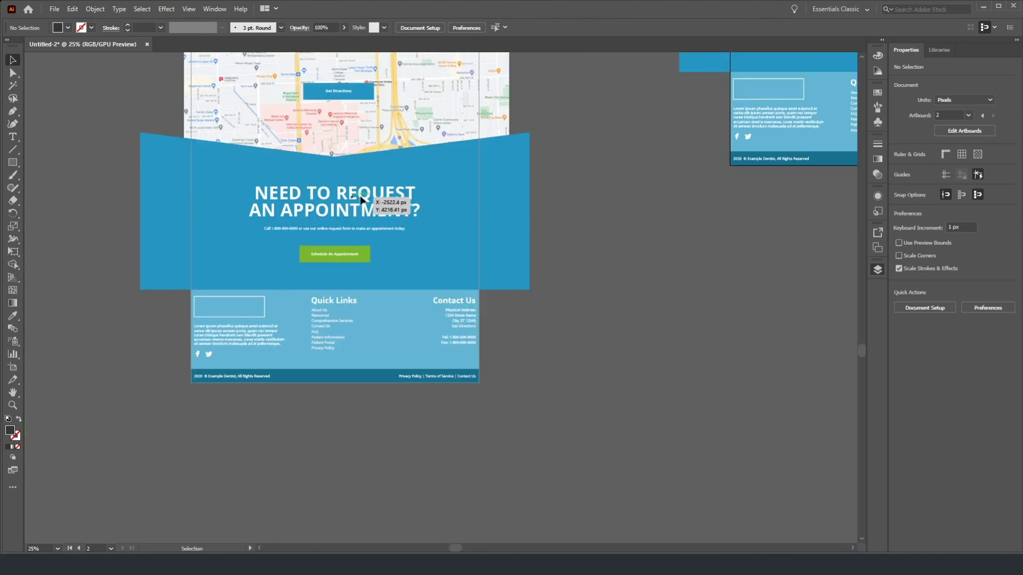
scroll(522, 214, "right", 8)
scroll(520, 215, "right", 2)
scroll(421, 201, "up", 8)
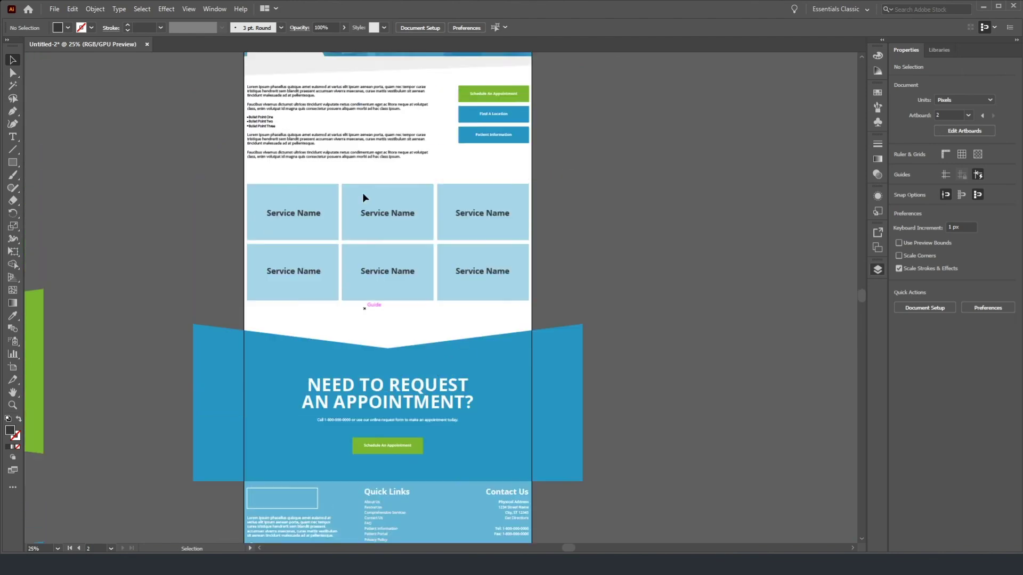
scroll(308, 179, "up", 4)
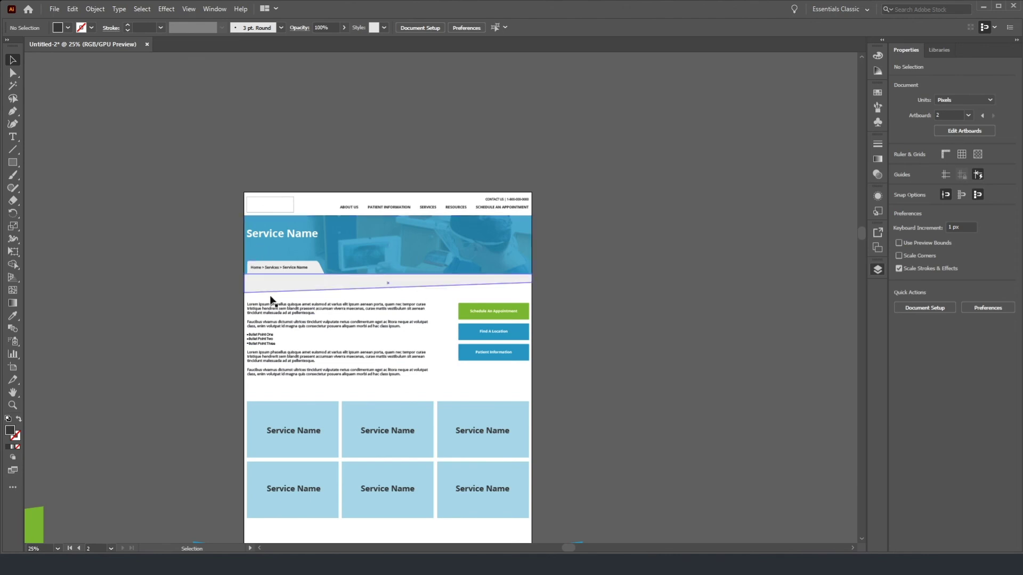
key("a")
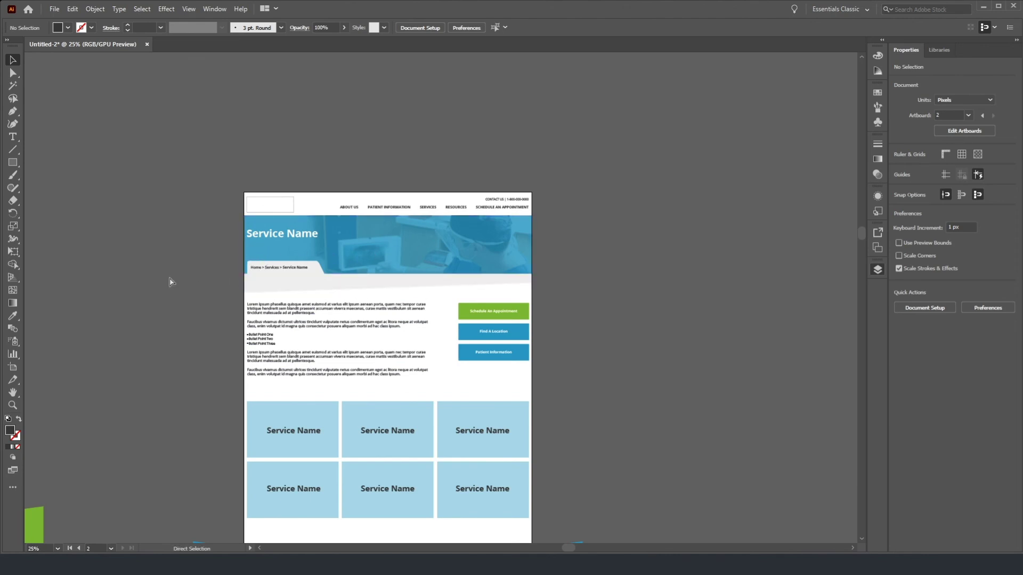
scroll(170, 281, "left", 10)
scroll(287, 300, "down", 3)
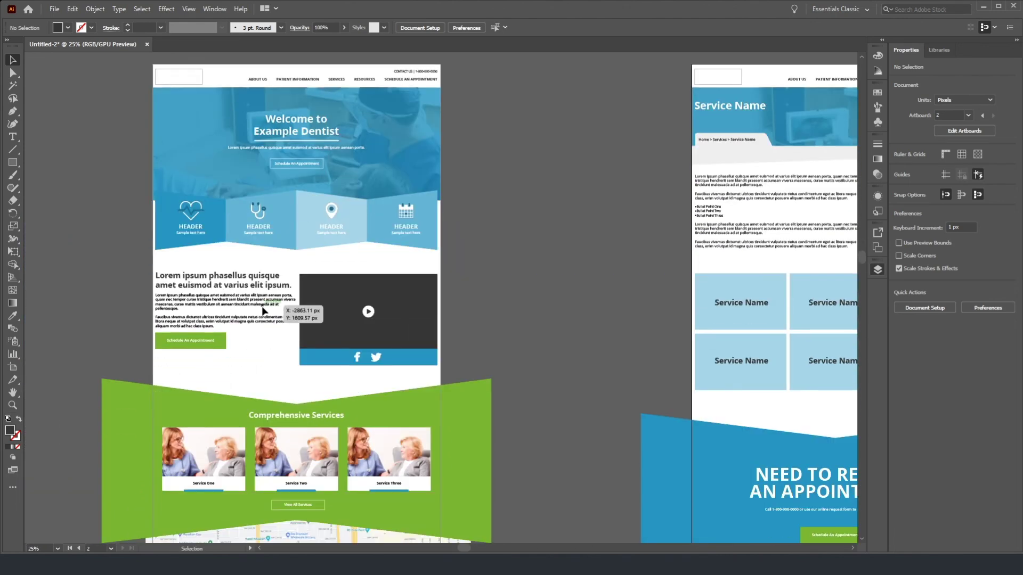
scroll(263, 312, "down", 5)
scroll(571, 259, "right", 5)
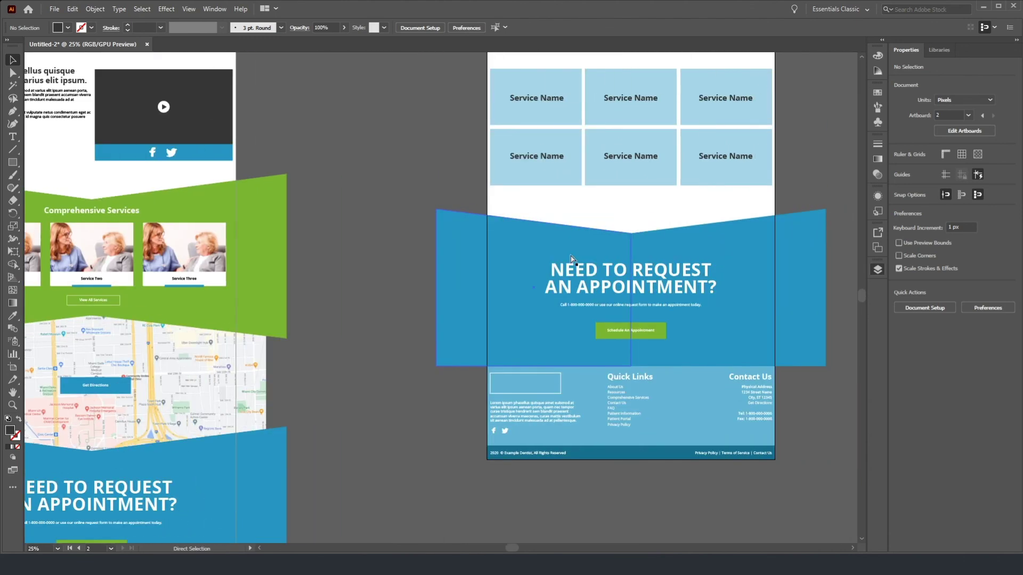
scroll(533, 253, "right", 3)
scroll(498, 290, "up", 6)
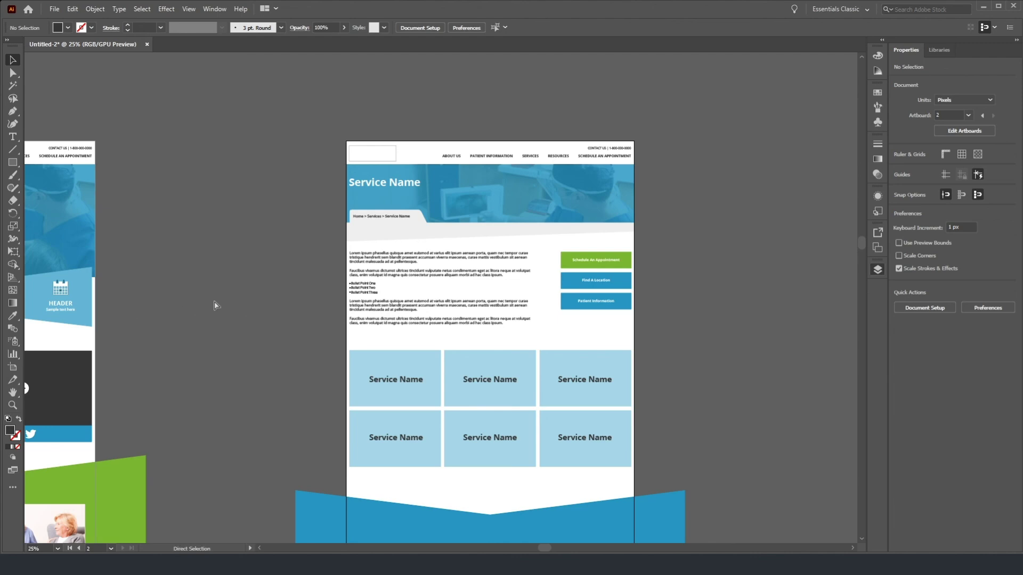
scroll(213, 304, "left", 5)
scroll(367, 293, "down", 1)
scroll(366, 292, "down", 5)
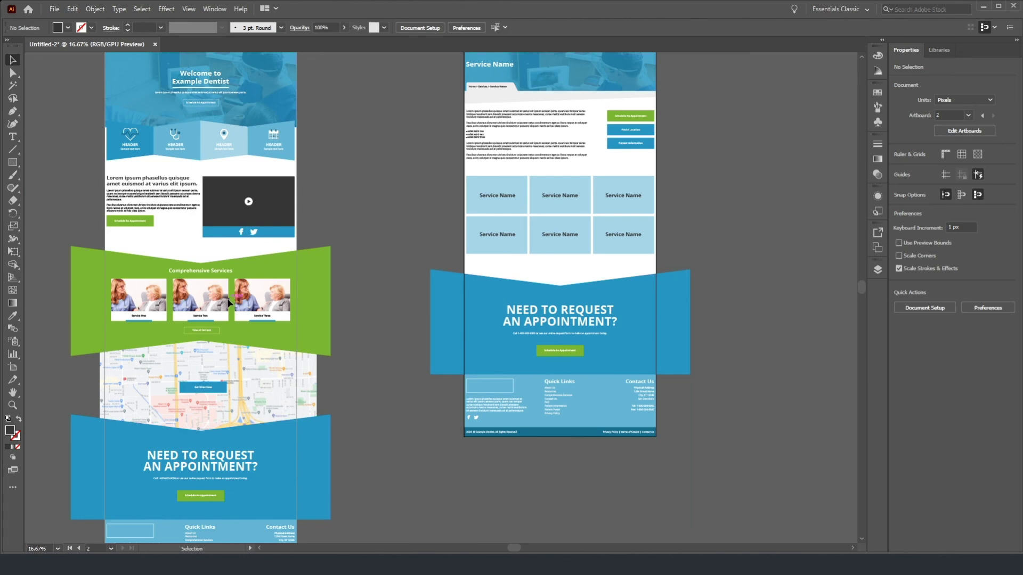
scroll(347, 279, "up", 3)
scroll(349, 280, "down", 2)
scroll(350, 280, "up", 4)
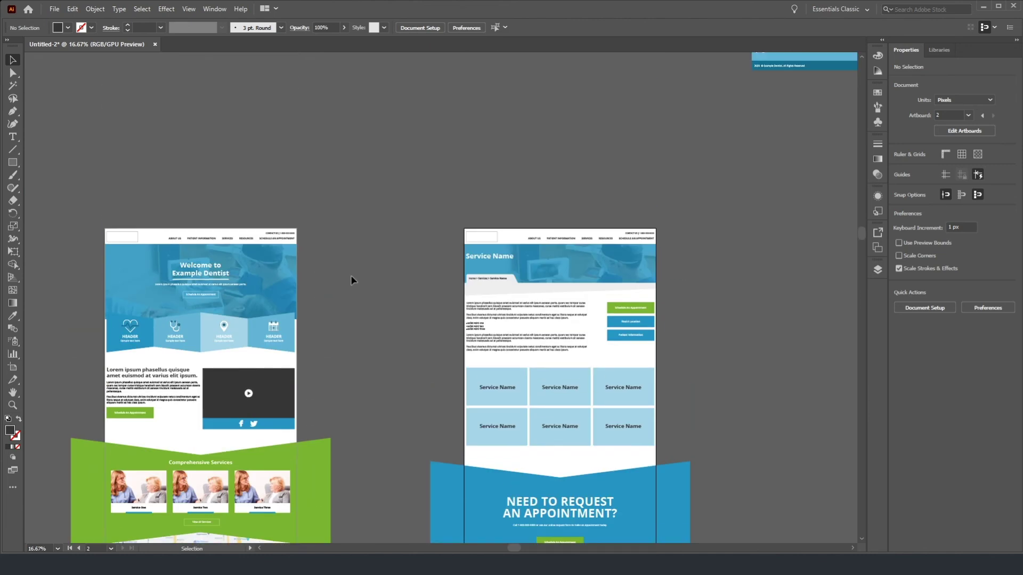